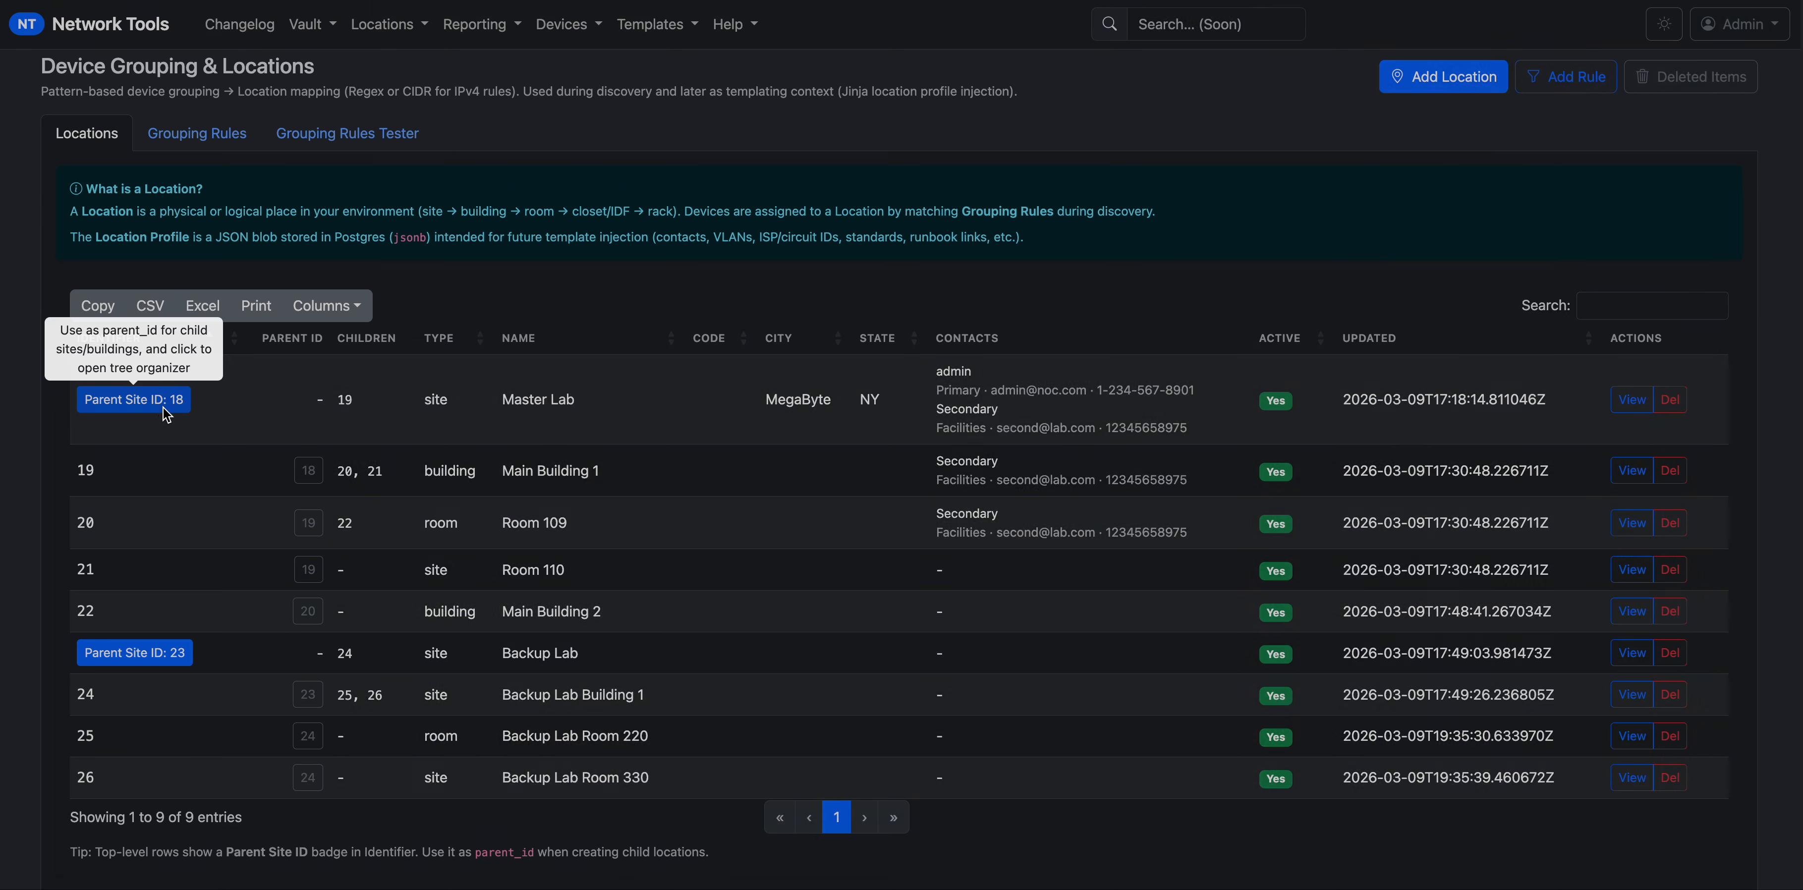
Dismiss the parent site tree organizer and expand Device Management under the Devices menu.
click(159, 400)
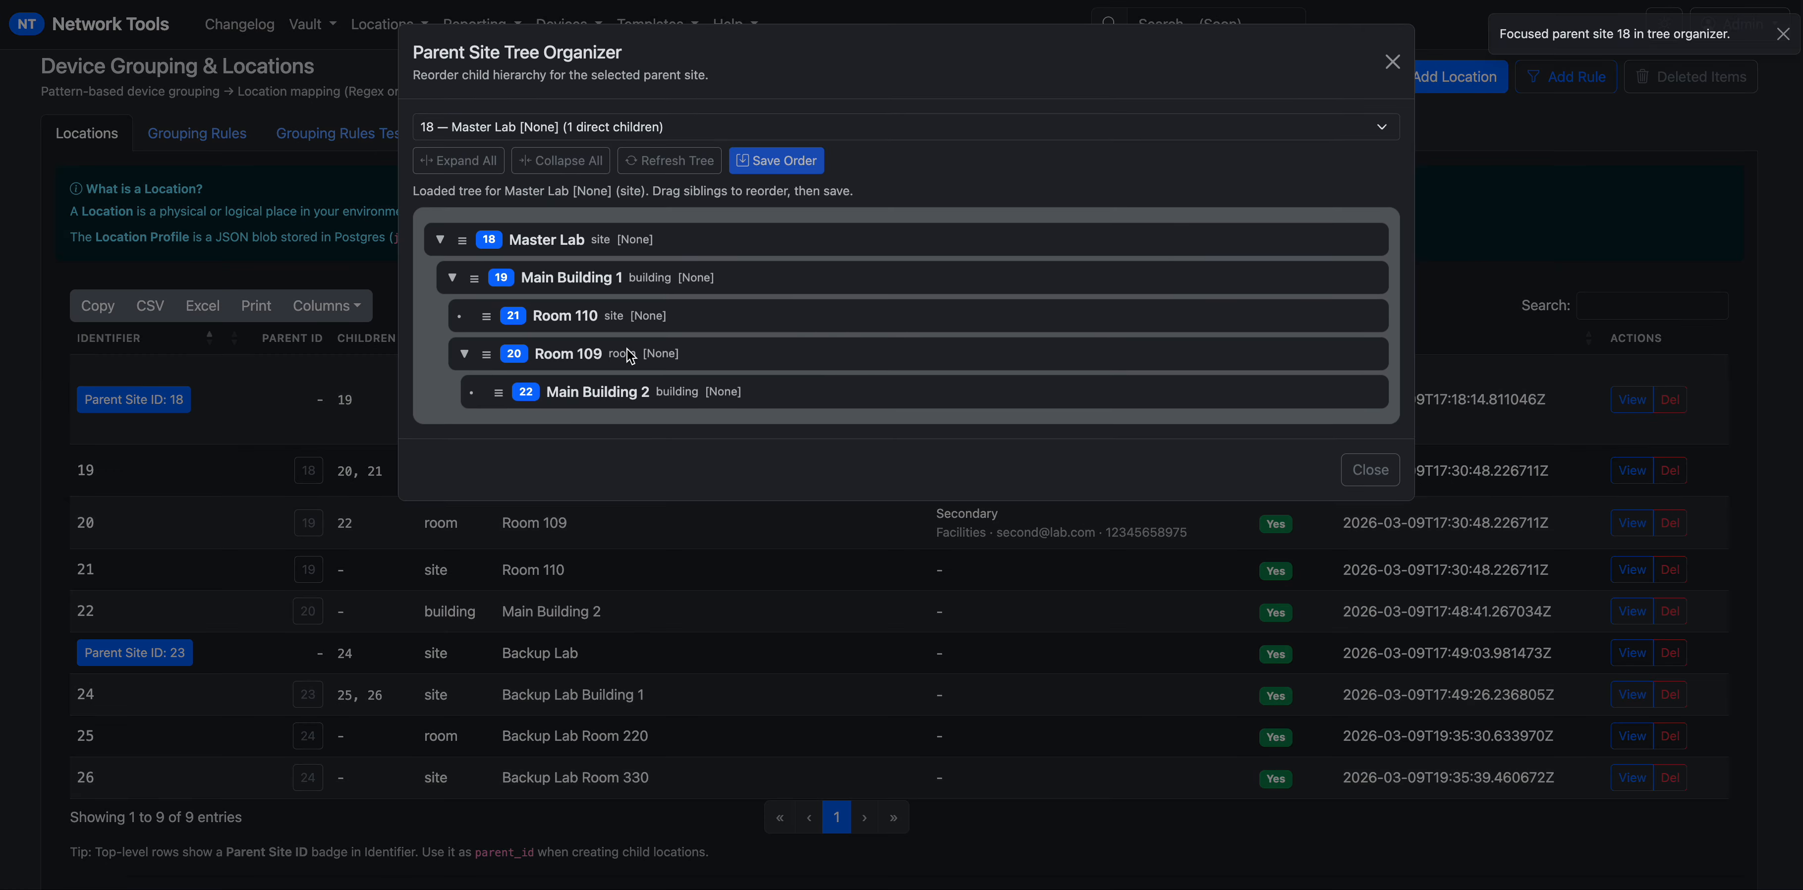
key(Escape)
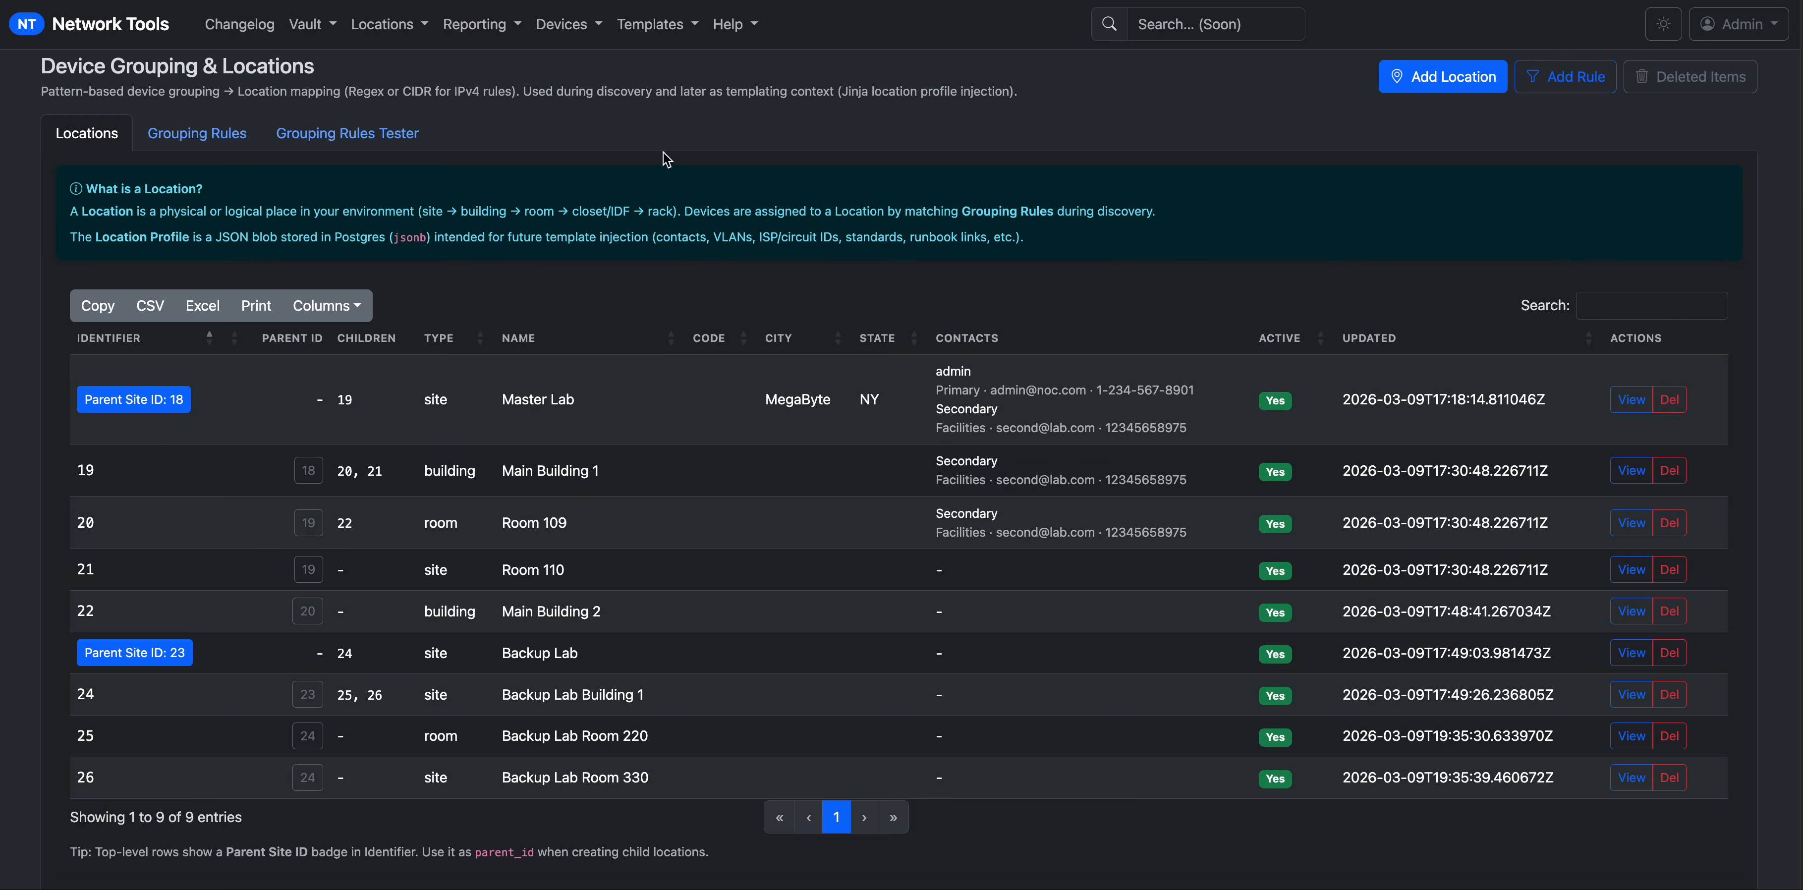
click(647, 28)
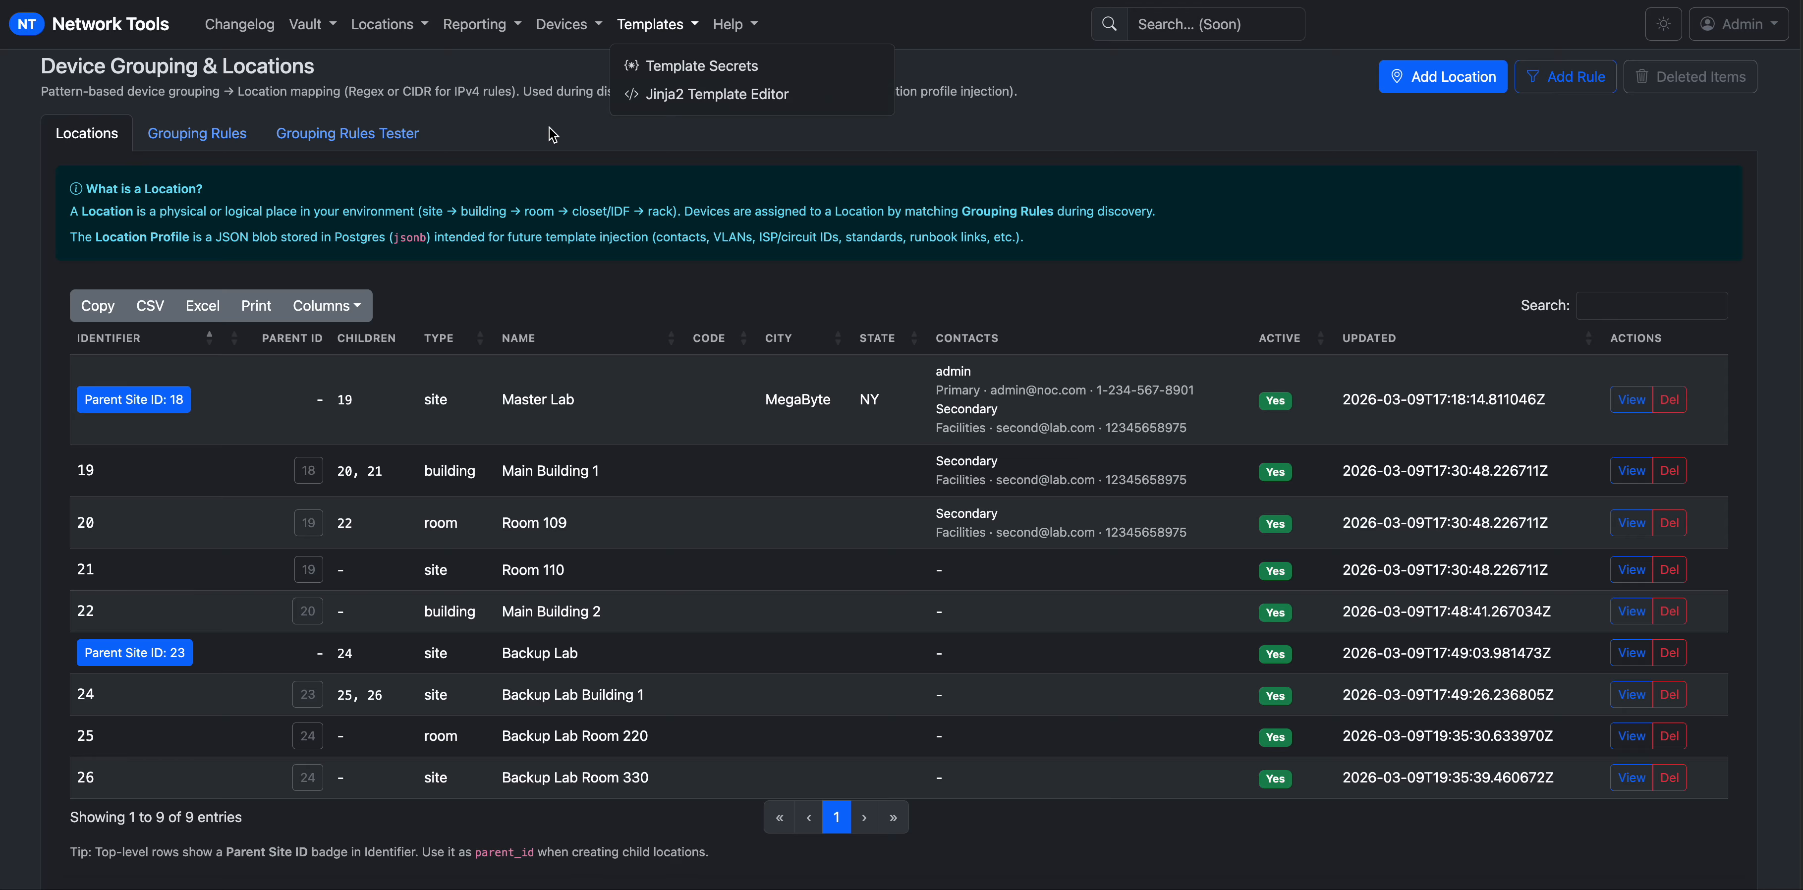
click(548, 30)
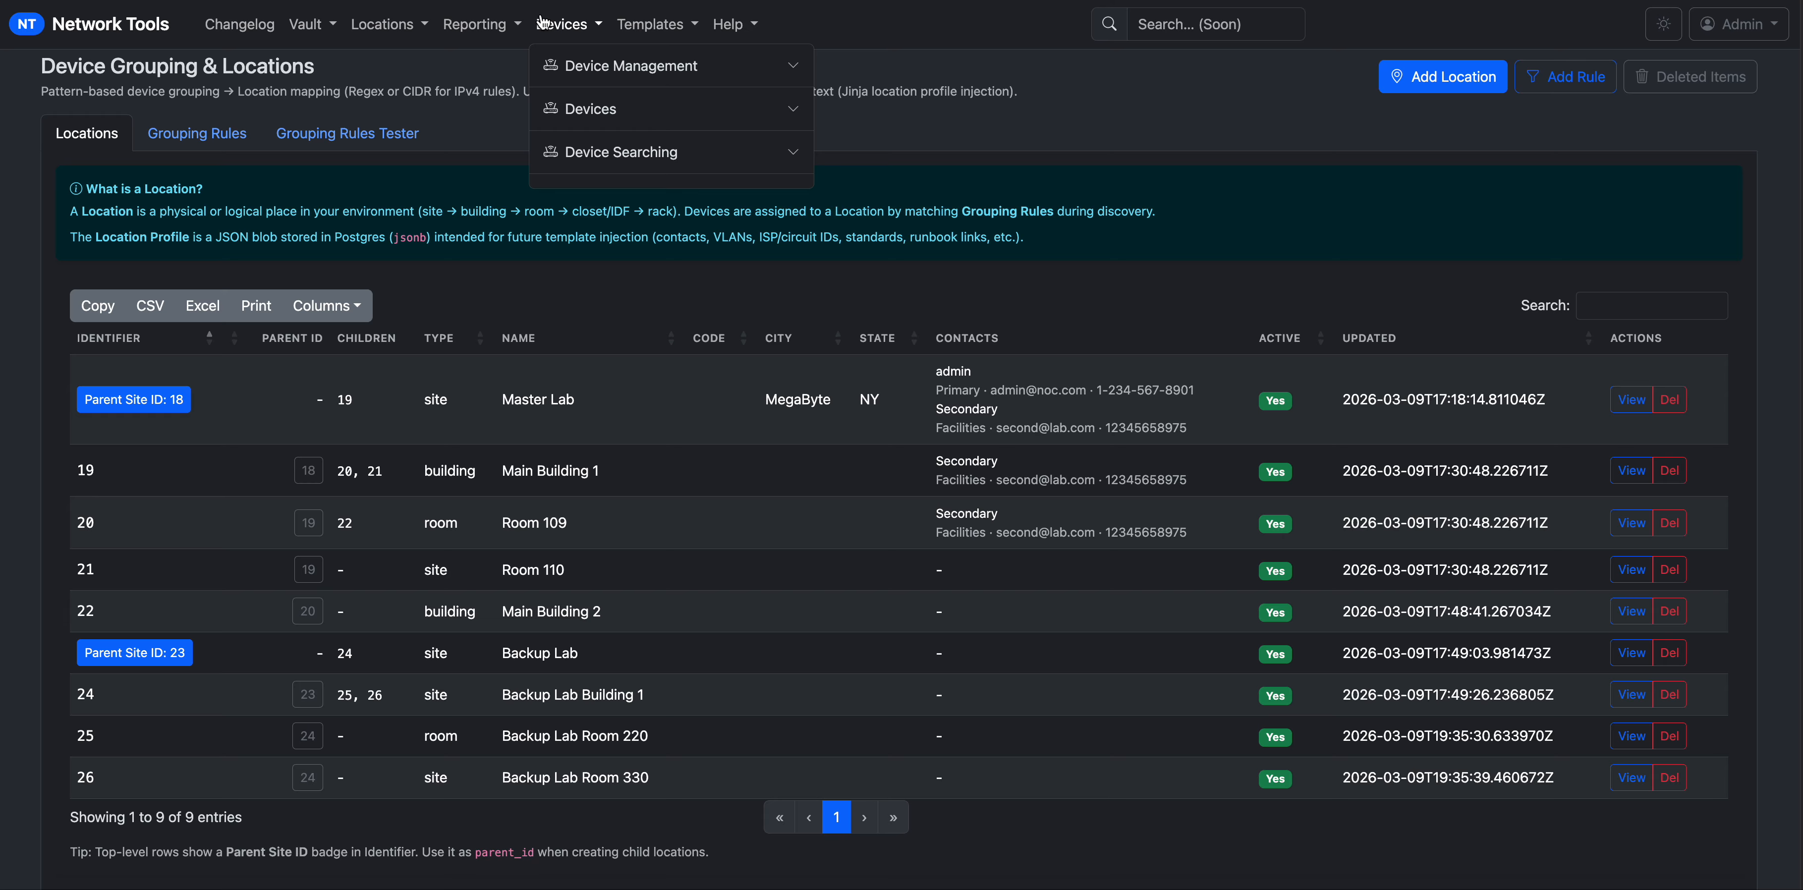
click(591, 69)
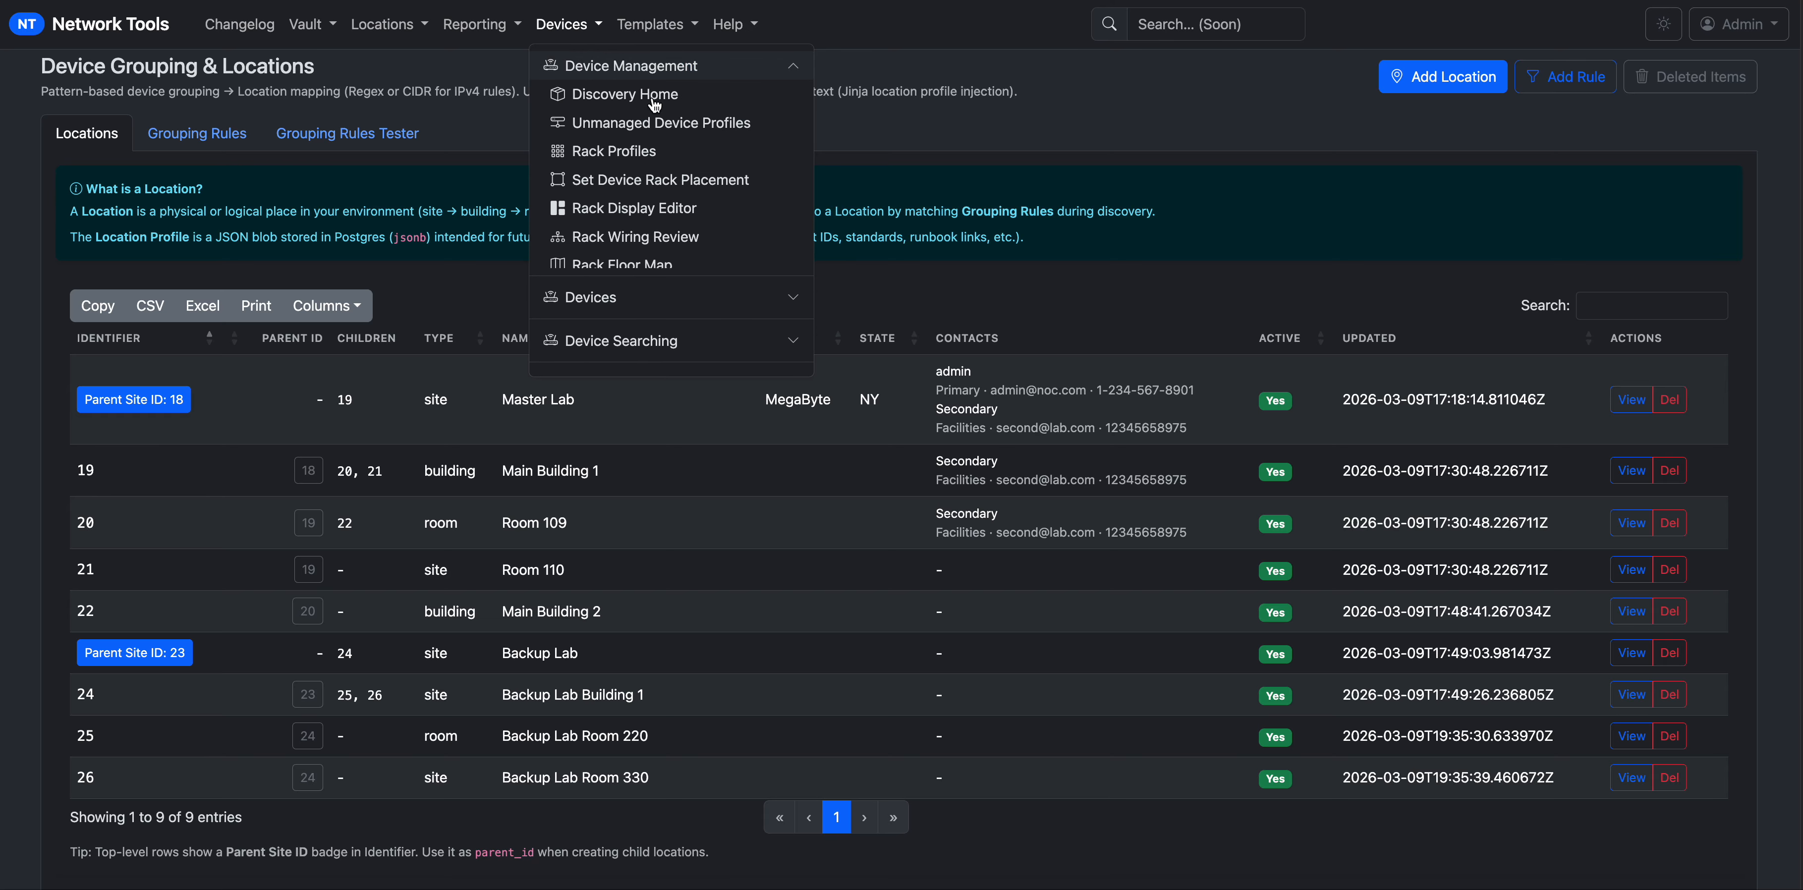
From the Rack Profiles page, start a new rack profile form.
click(620, 155)
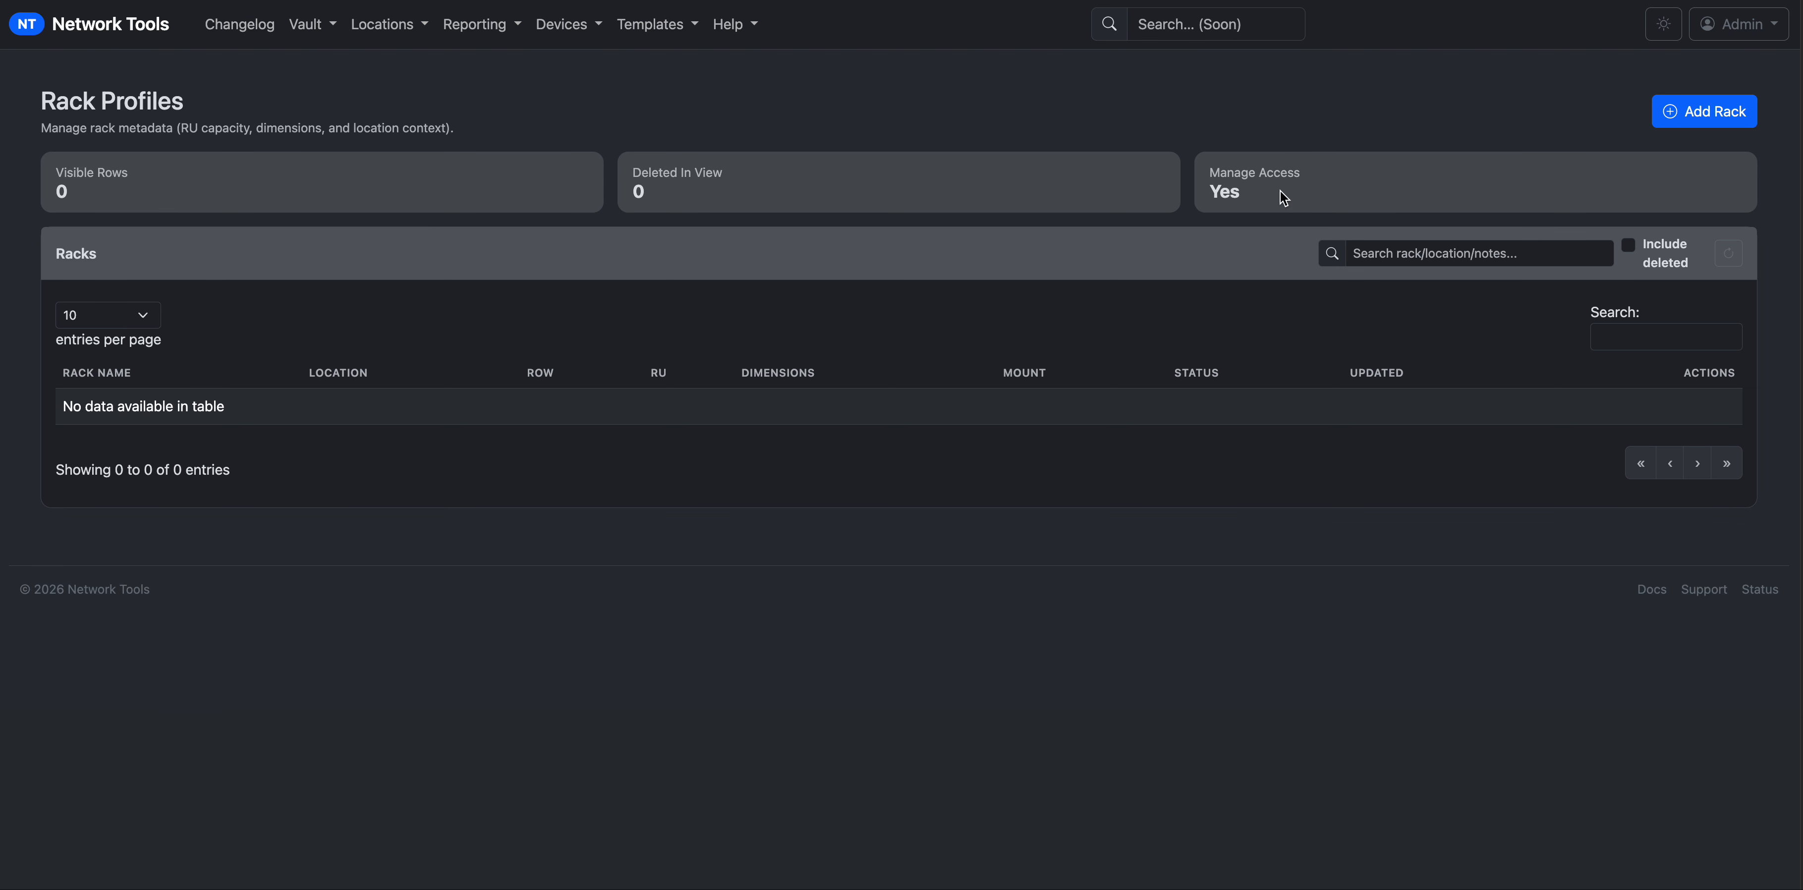
click(1716, 119)
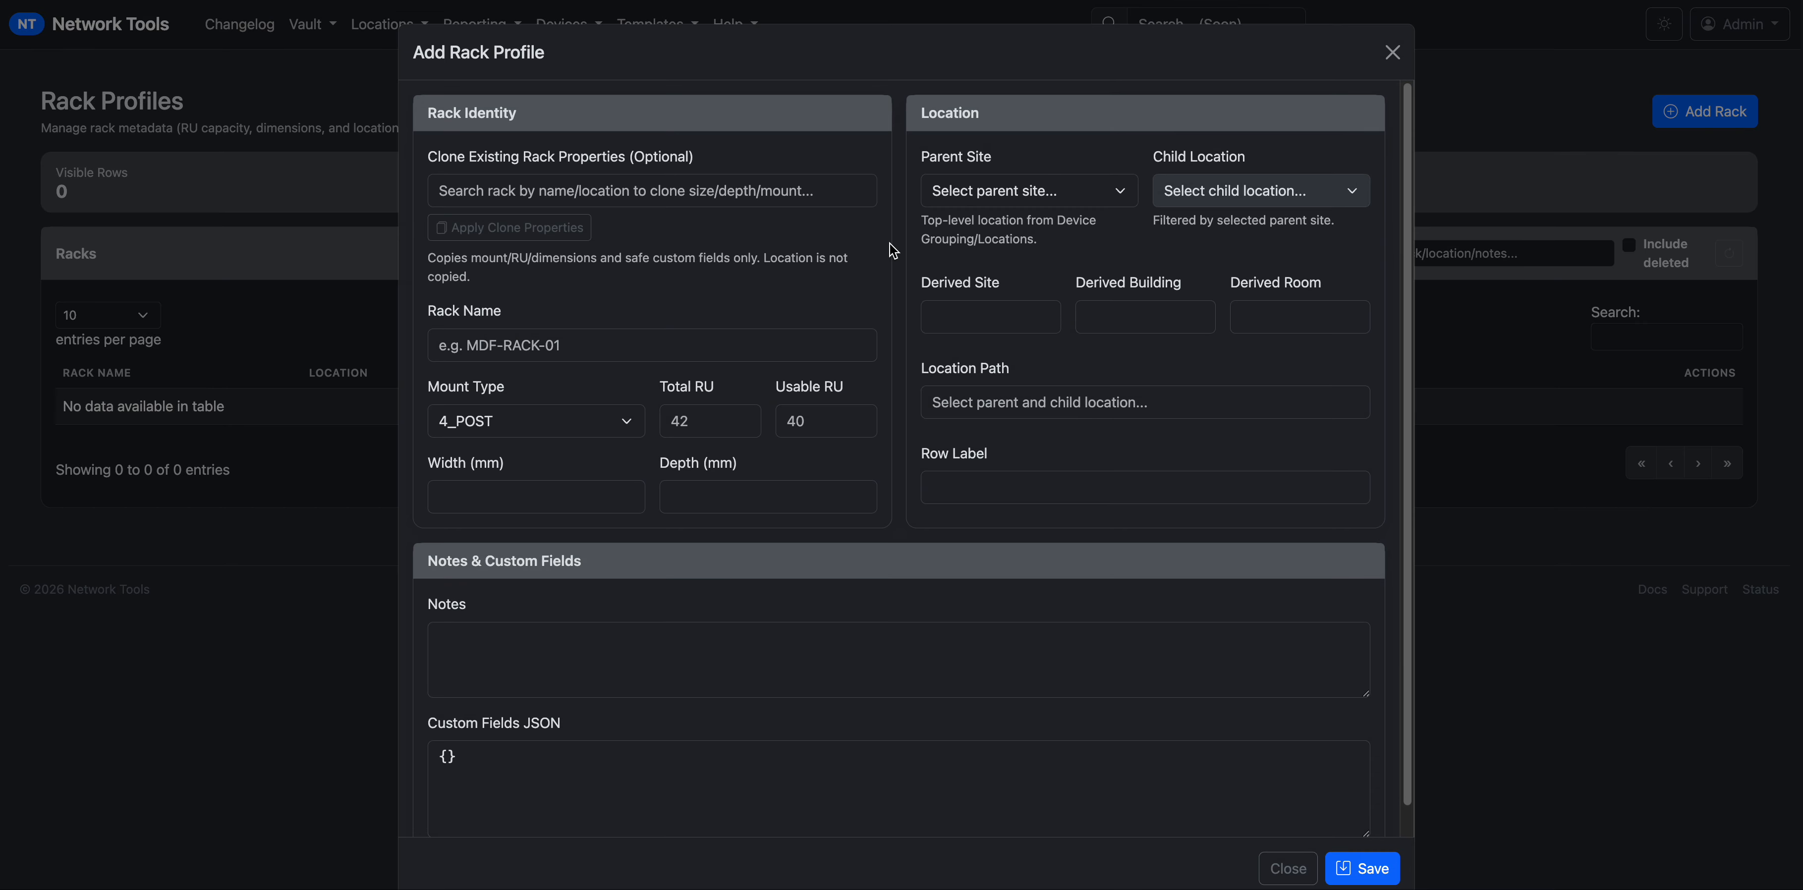
Enter DC-RM109-A0-01 as the new rack's name.
click(612, 193)
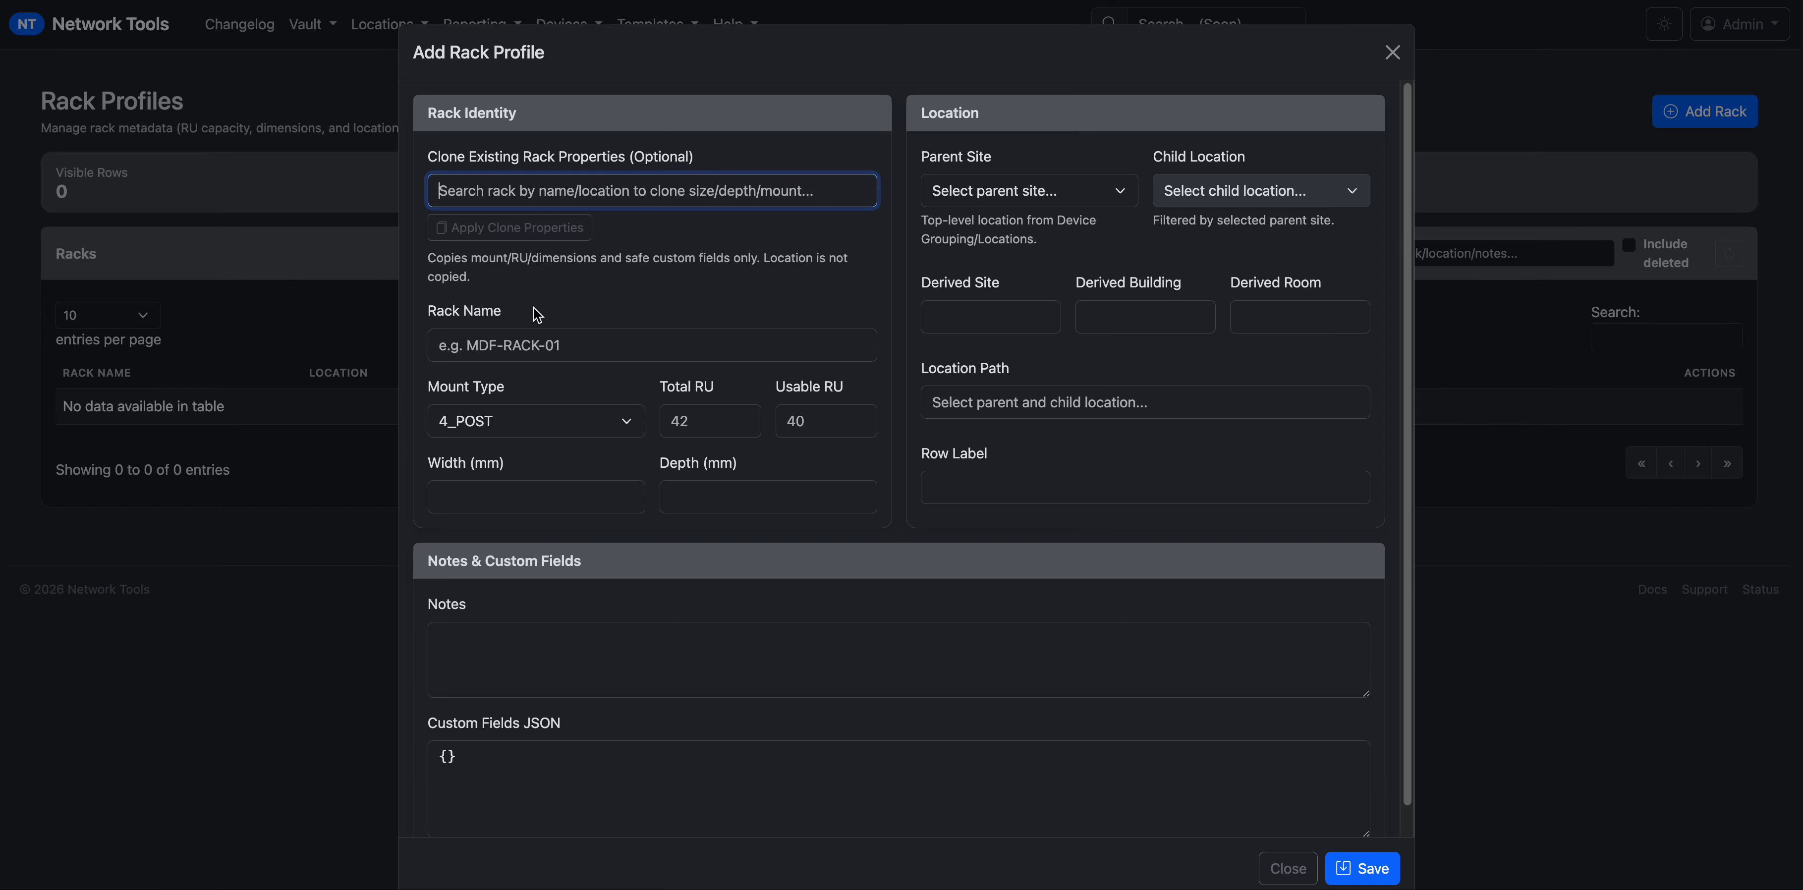
click(537, 347)
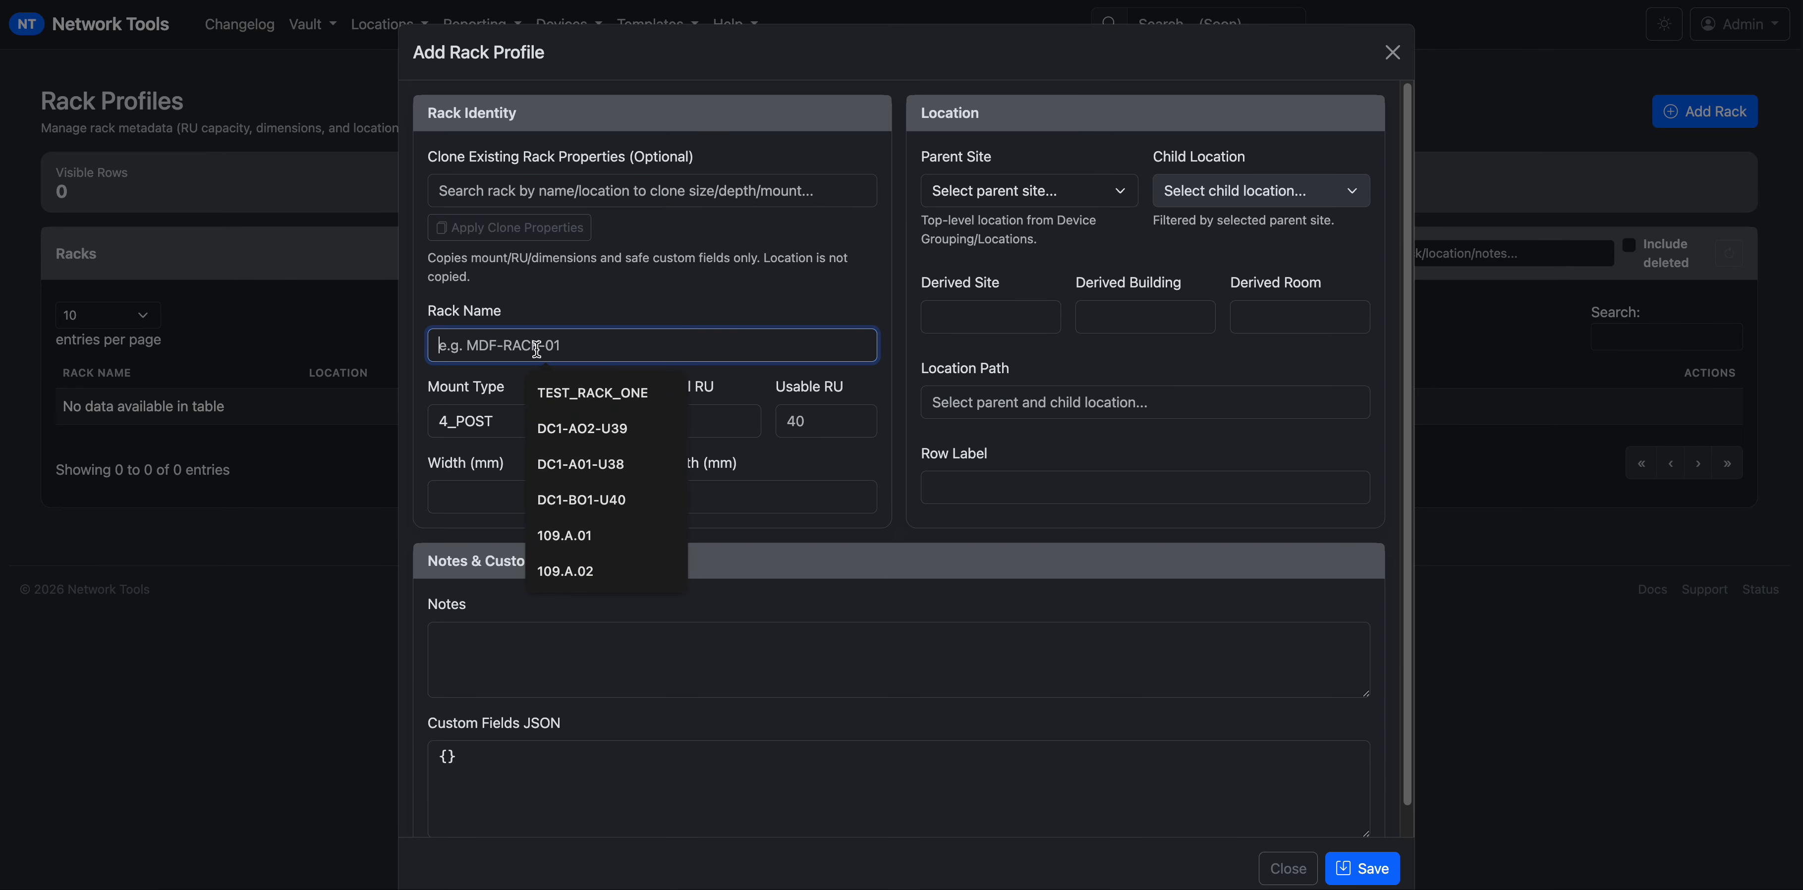
text(DC-)
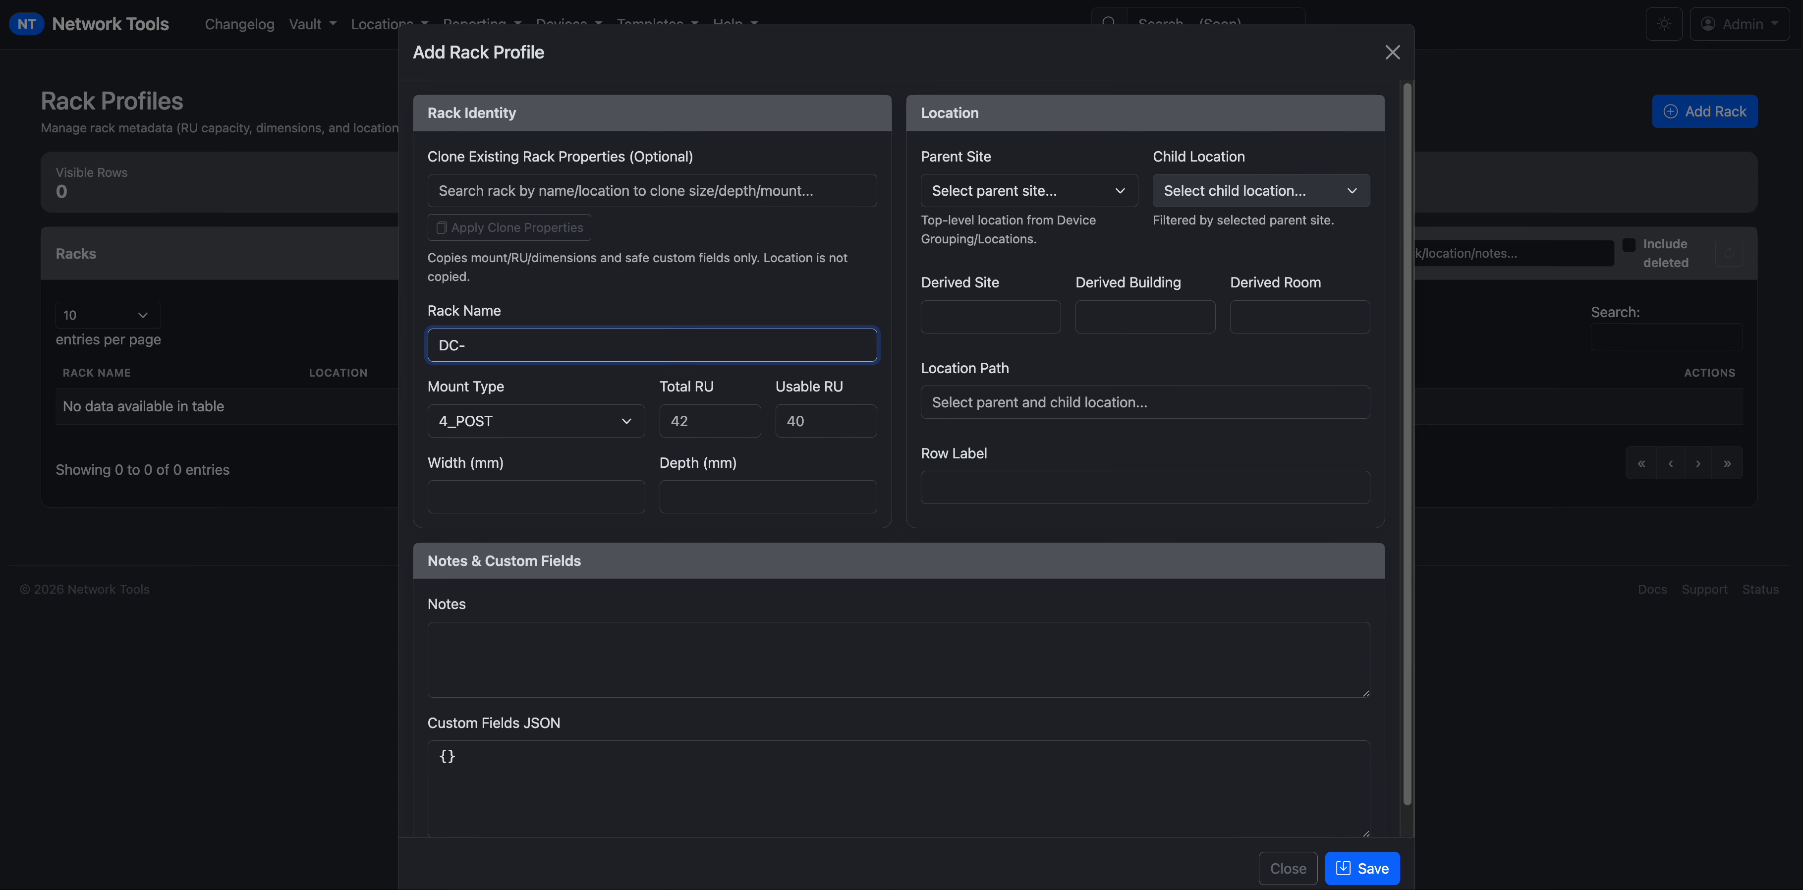
text(RM109-A0-)
key(BackSpace)
text()!)
key(BackSpace)
text(-0)
key(BackSpace)
key(BackSpace)
text(01)
triple_click(504, 349)
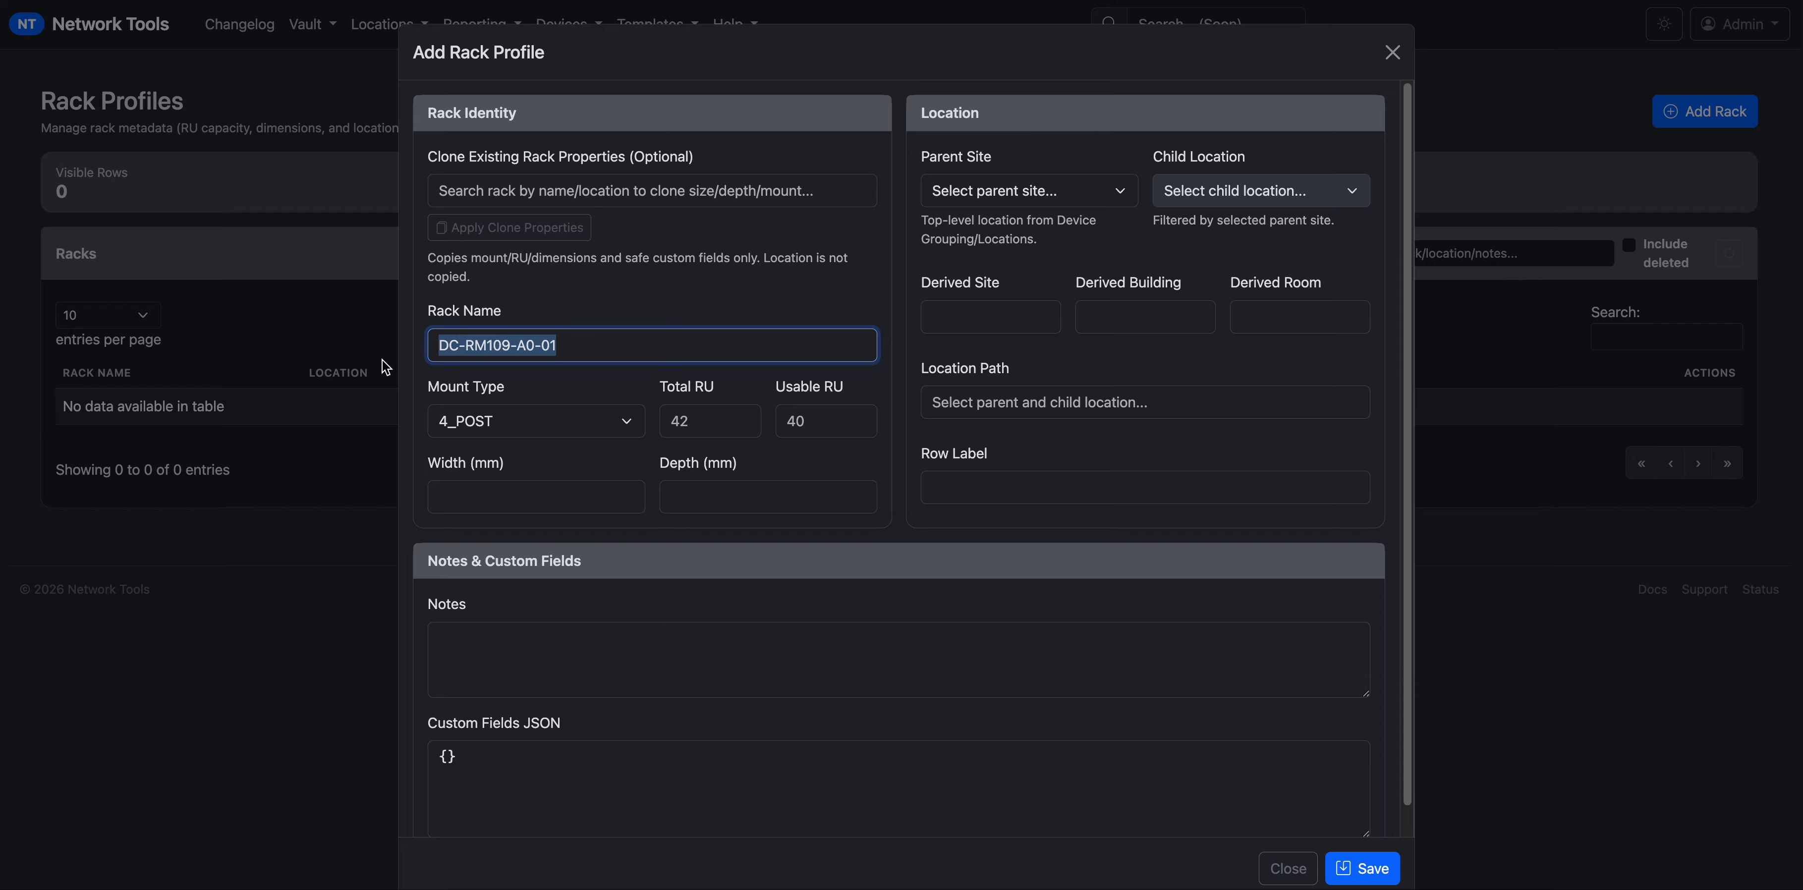
Keep 4_POST mount, set Total and Usable RU to 42, width and depth 1200 mm.
click(577, 428)
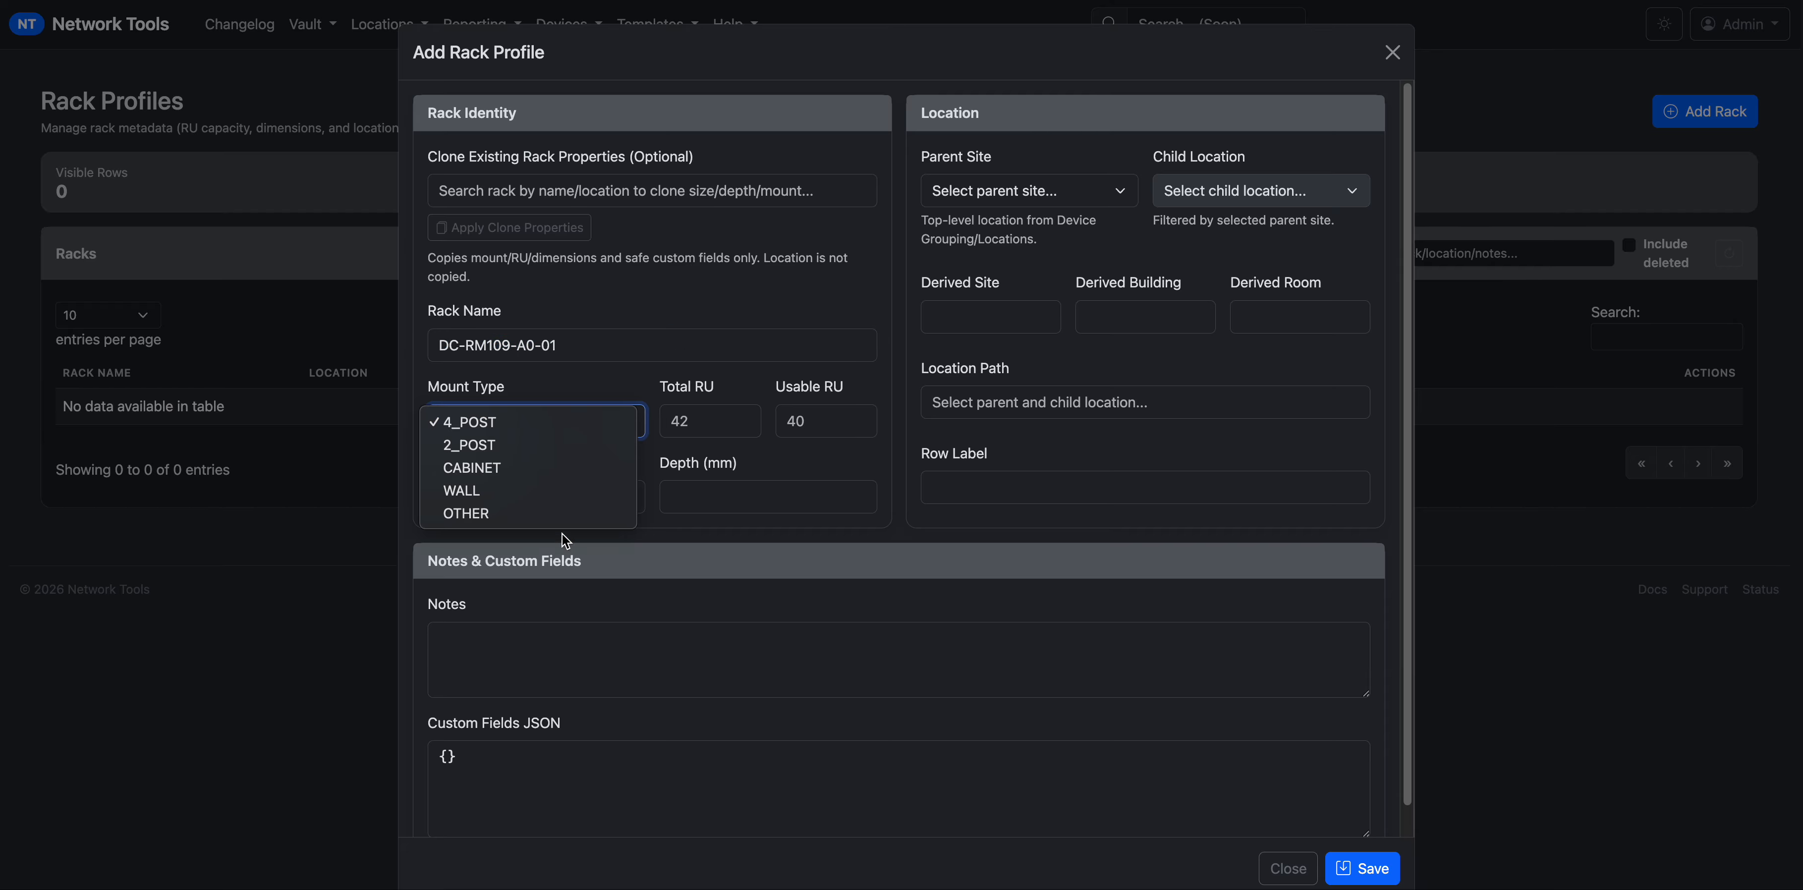
click(626, 376)
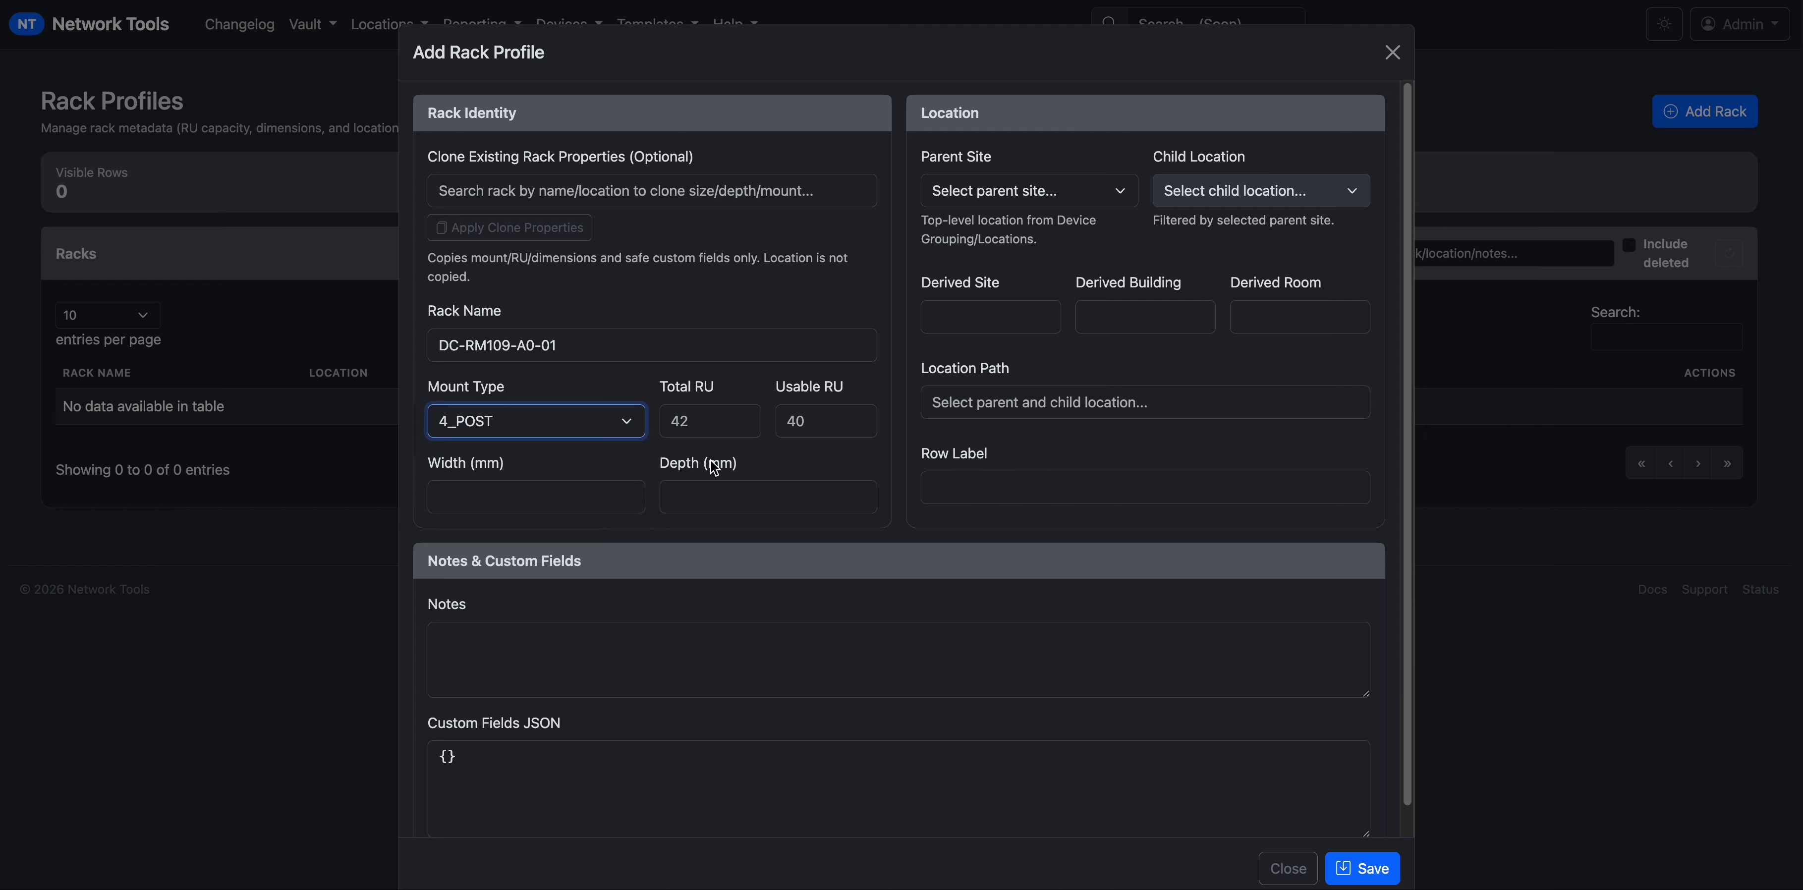
click(718, 423)
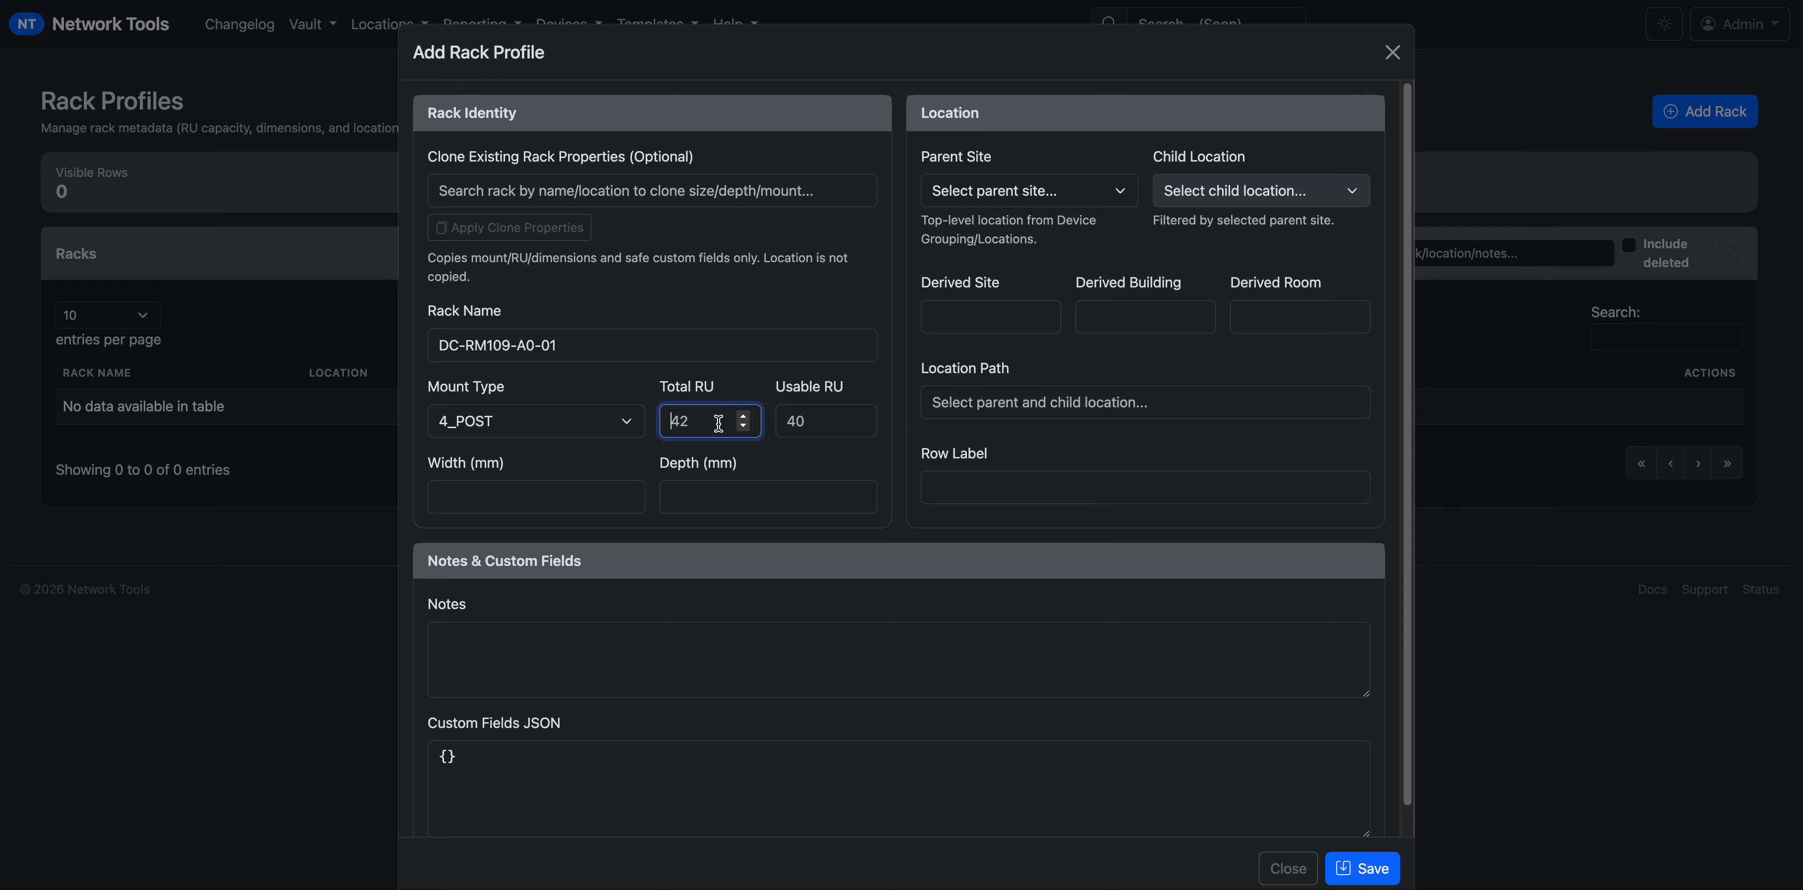
text(42)
click(815, 421)
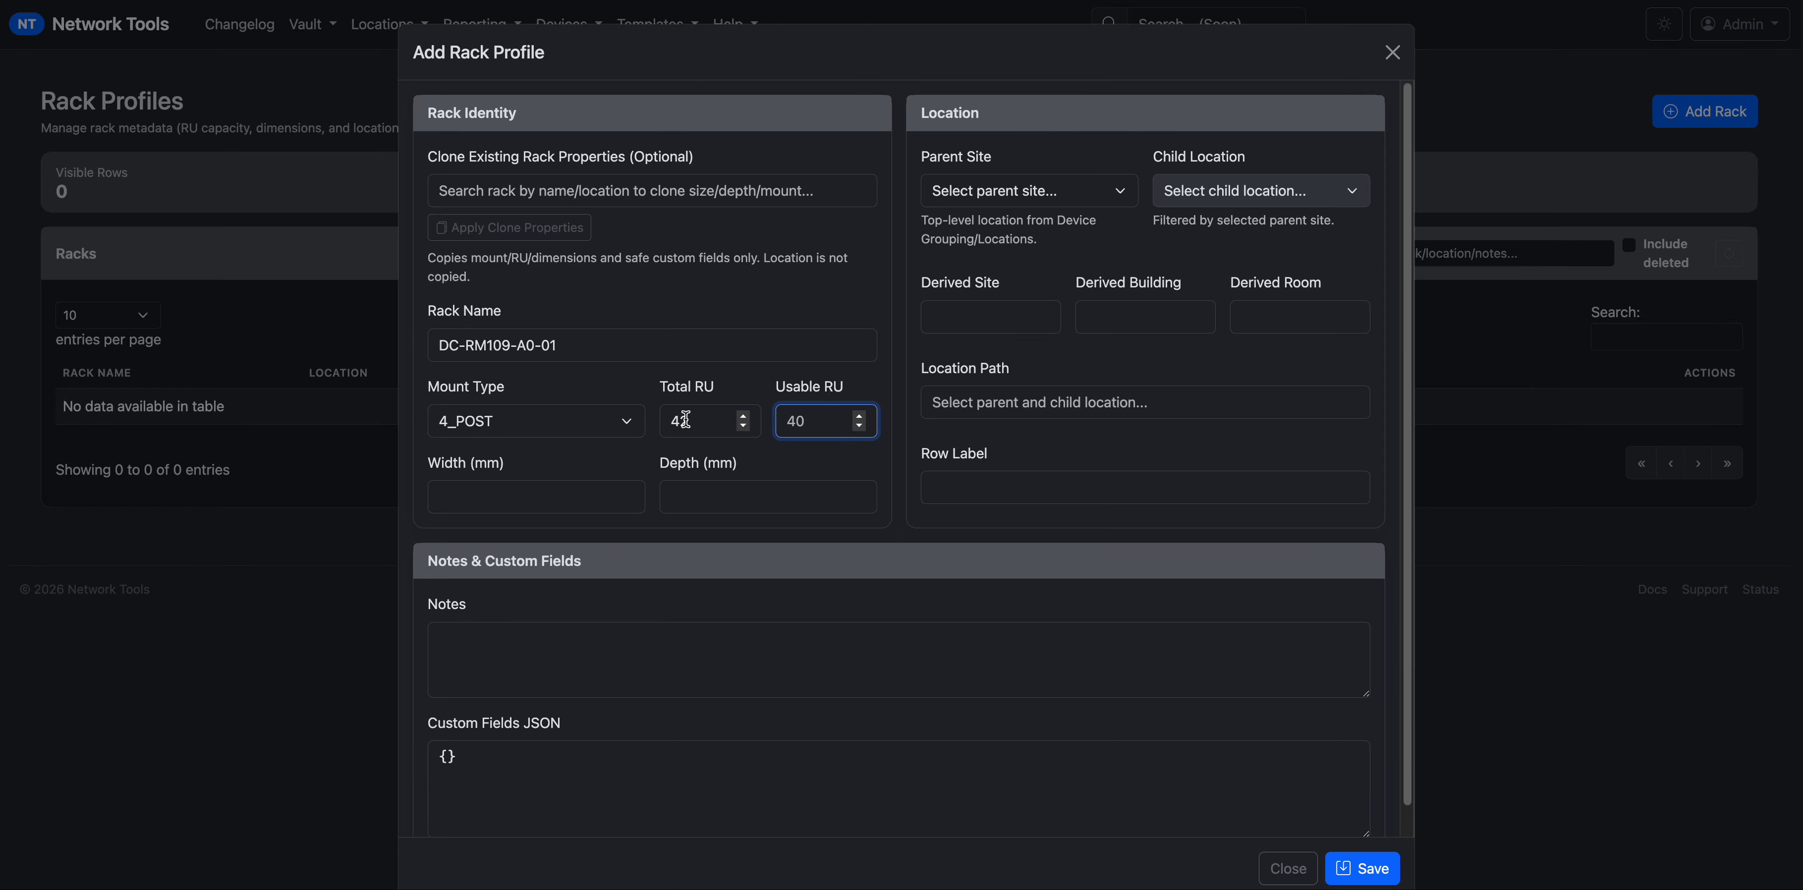
text(42)
click(580, 482)
text(1200)
key(Tab)
text(1200)
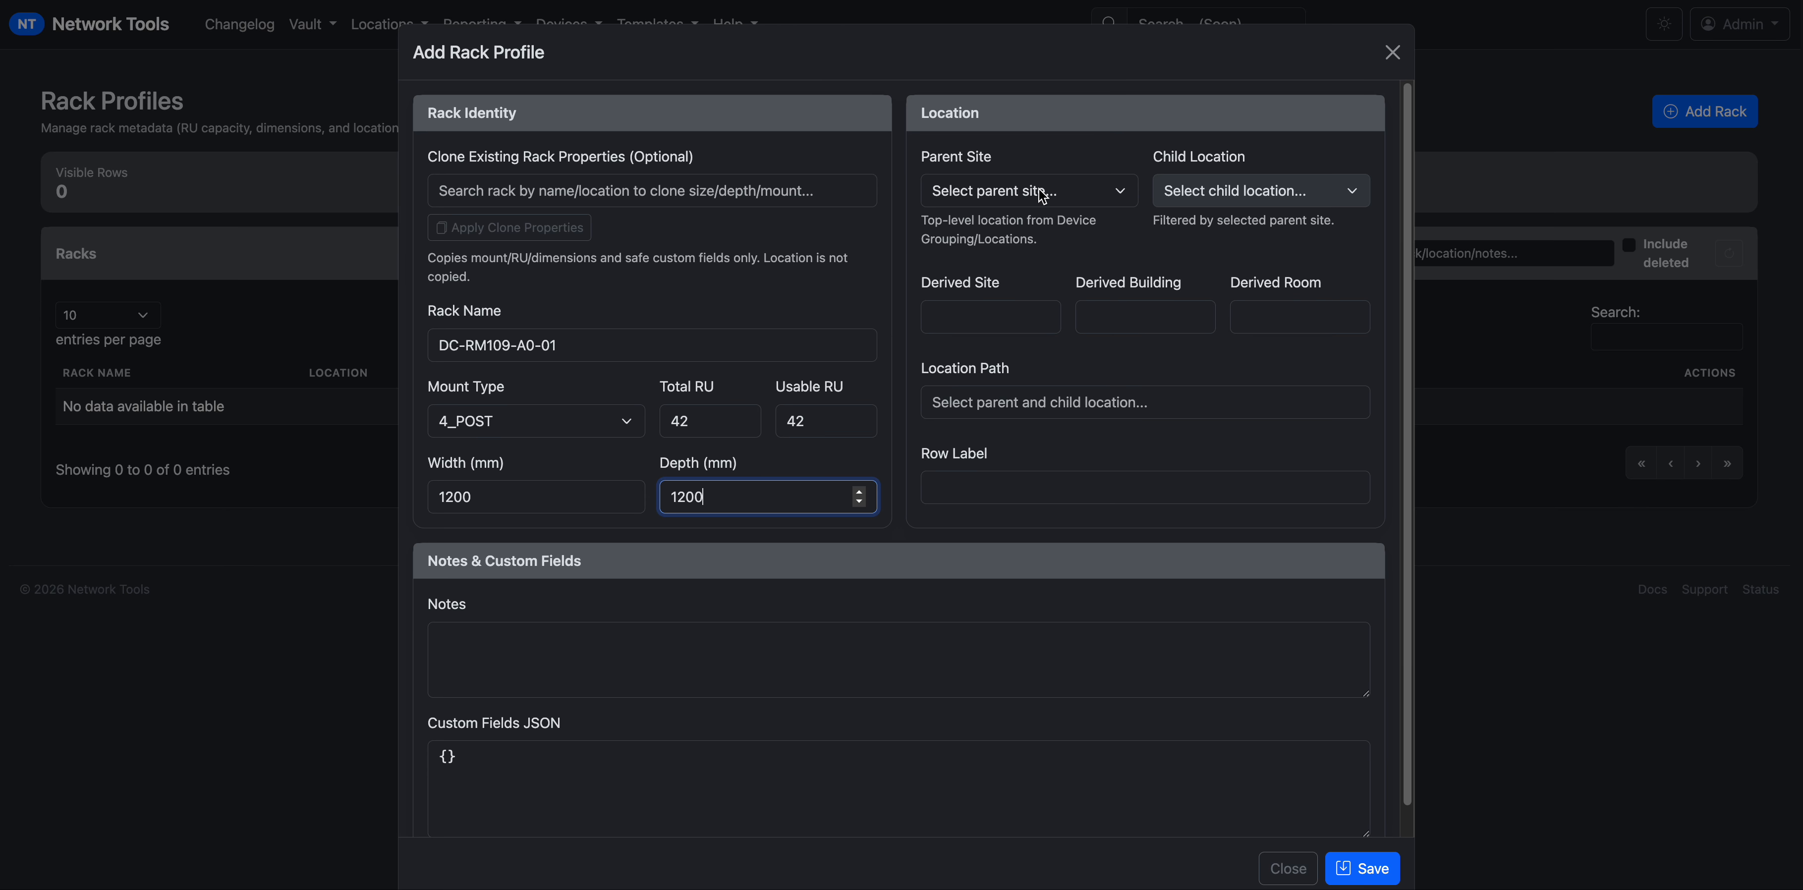
click(1255, 191)
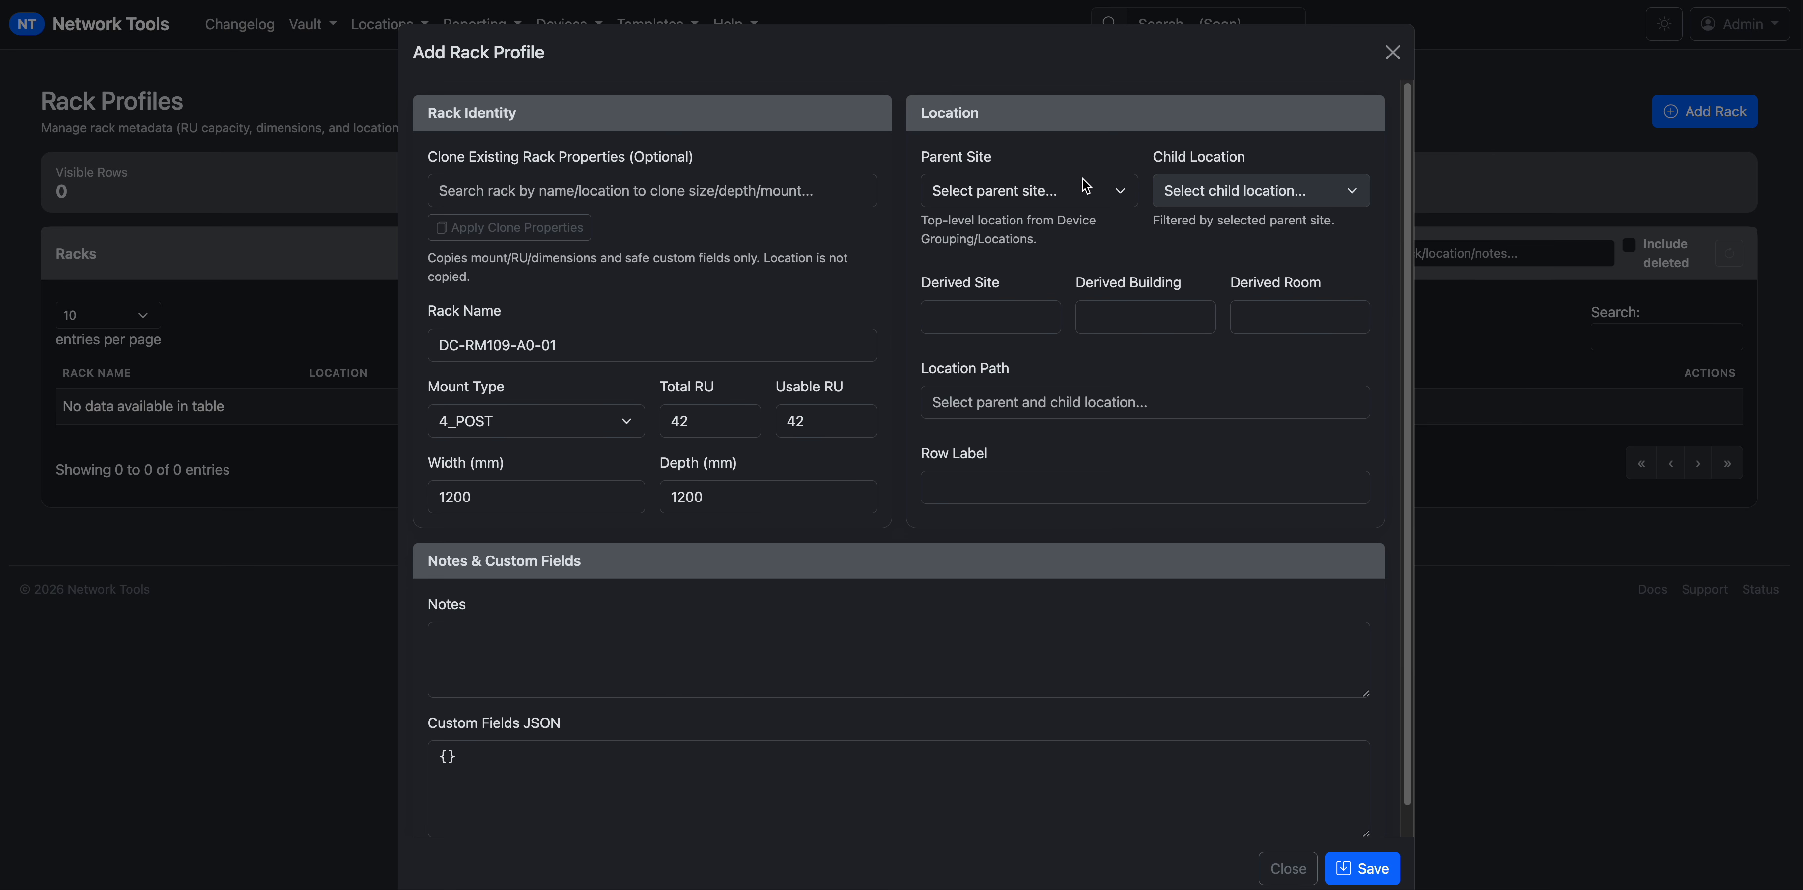
Place the rack in Master Lab / Main Building 1 / Room 109, row A.
click(969, 199)
click(1160, 198)
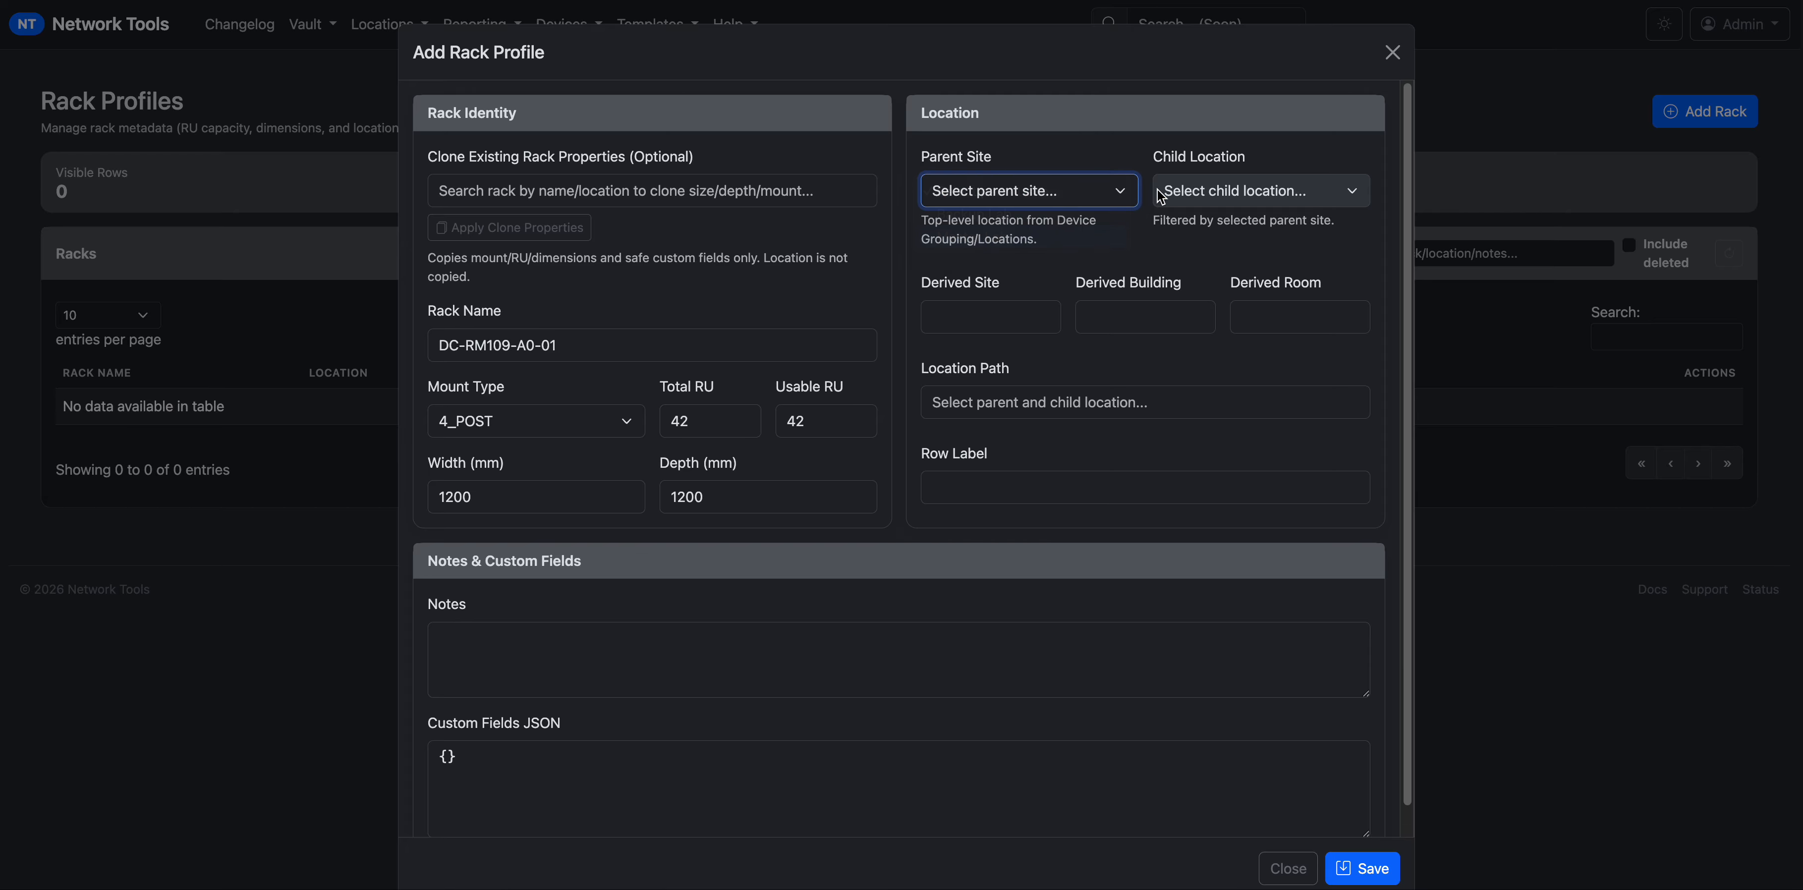
click(1213, 191)
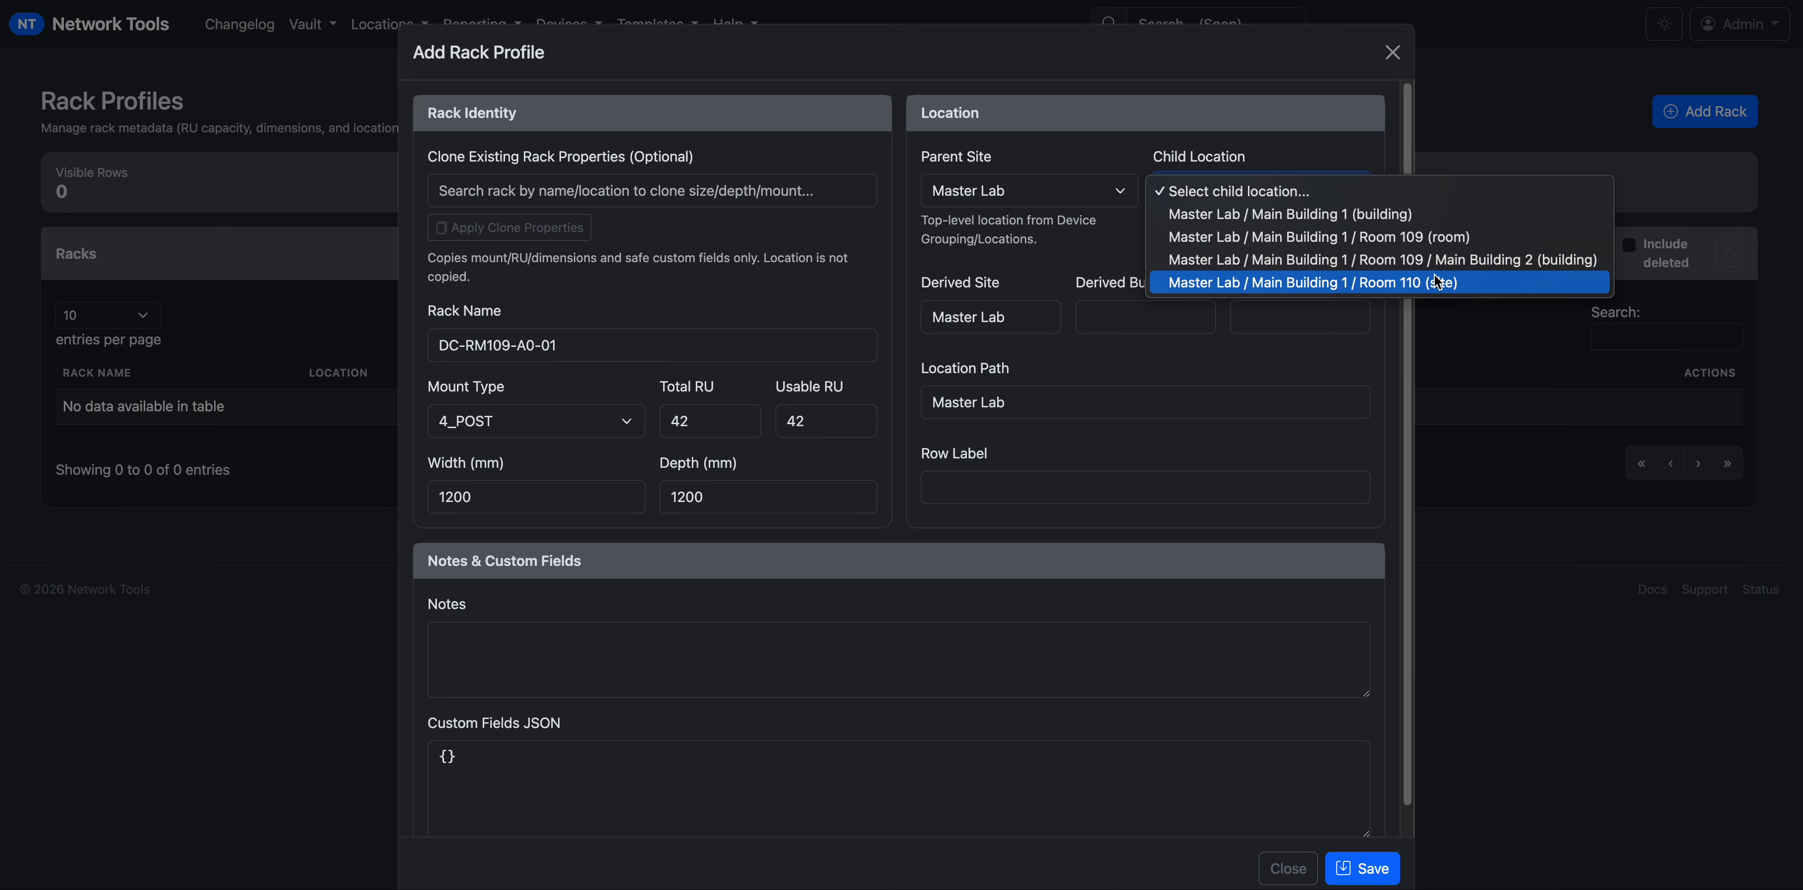
click(1373, 241)
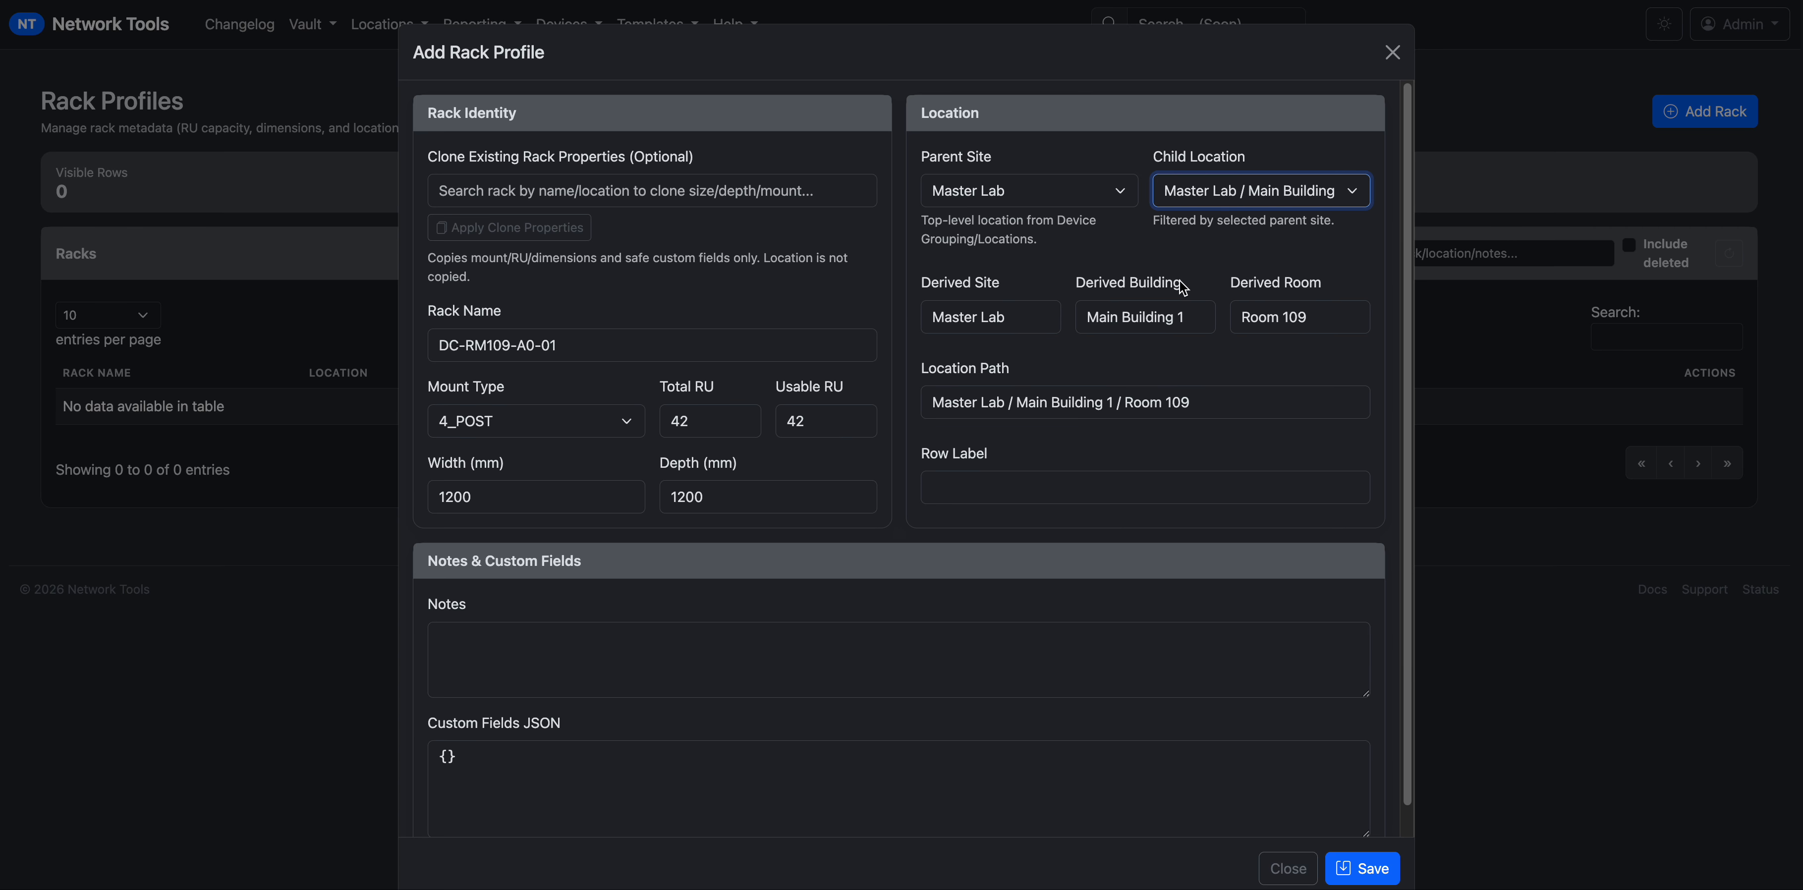
click(995, 479)
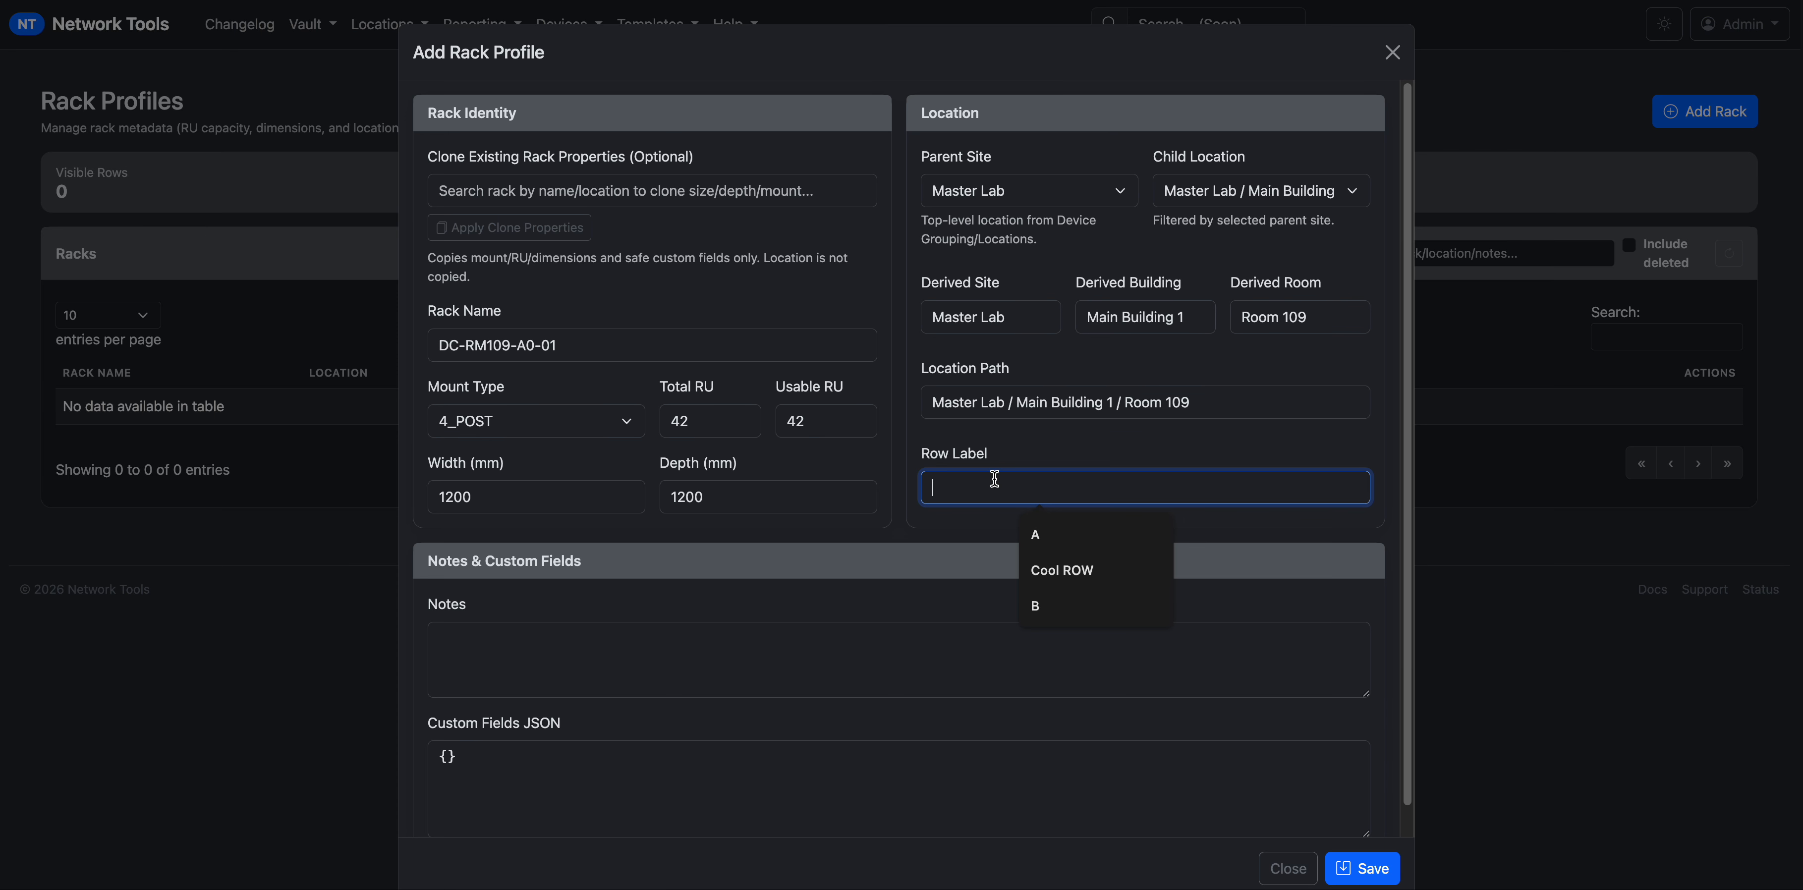
text(A)
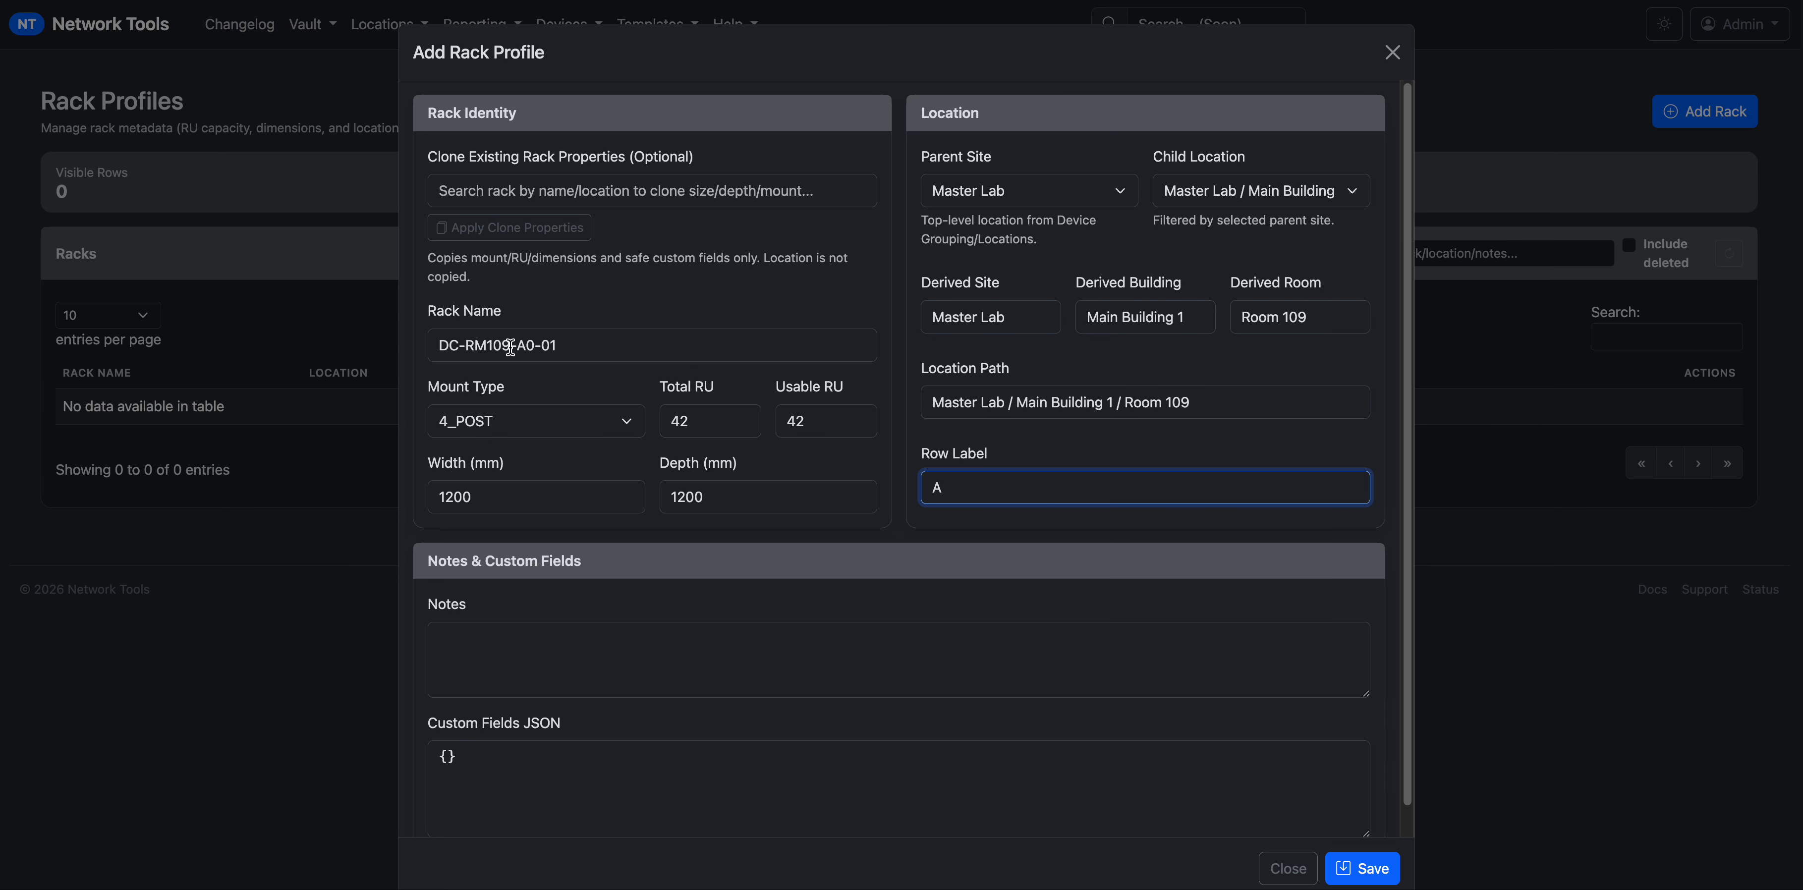
Correct the rack name to DC-RM-109-A0-01 and save the profile.
click(492, 345)
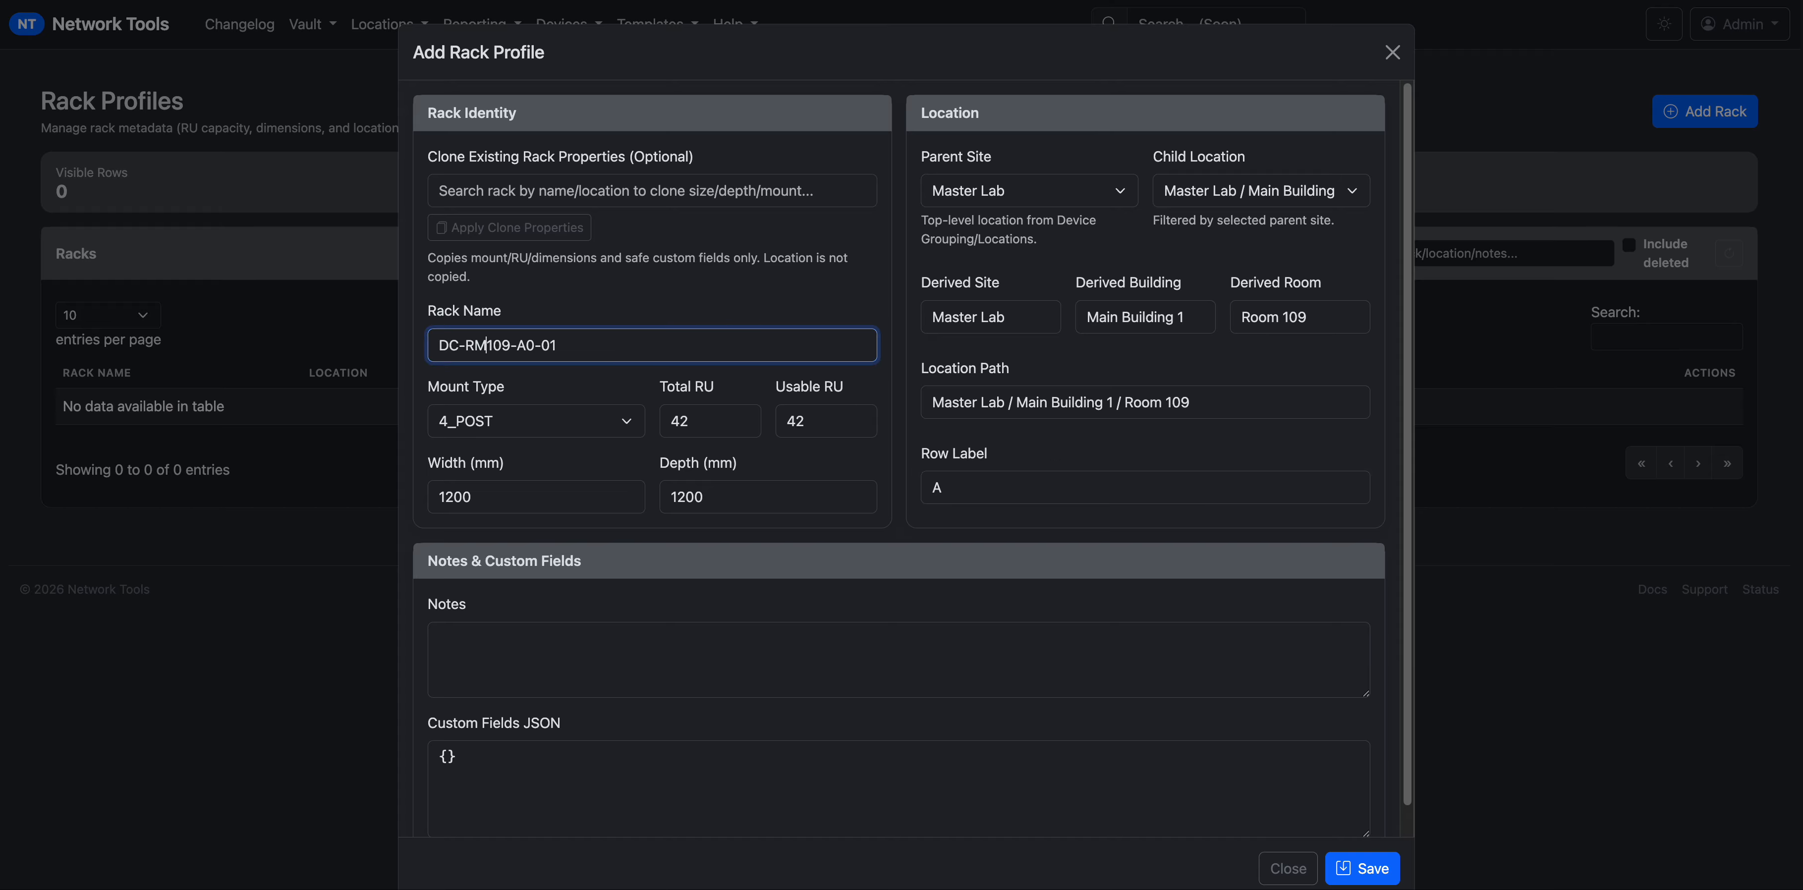
text(-)
triple_click(584, 345)
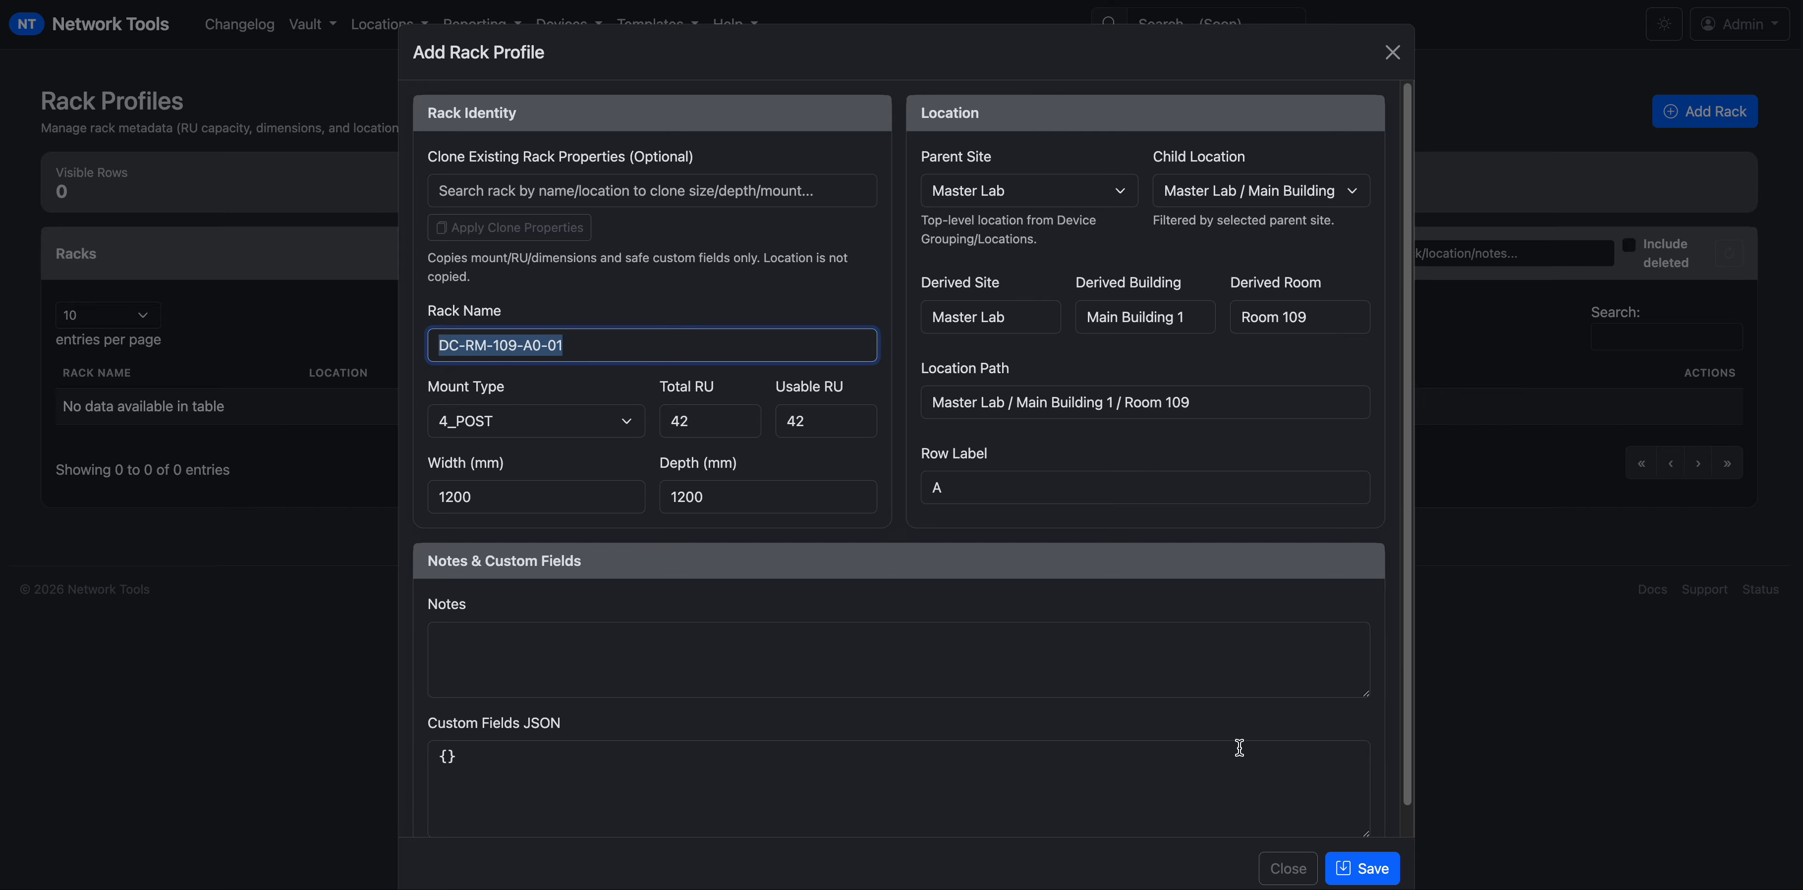
scroll(1290, 799, down, 1)
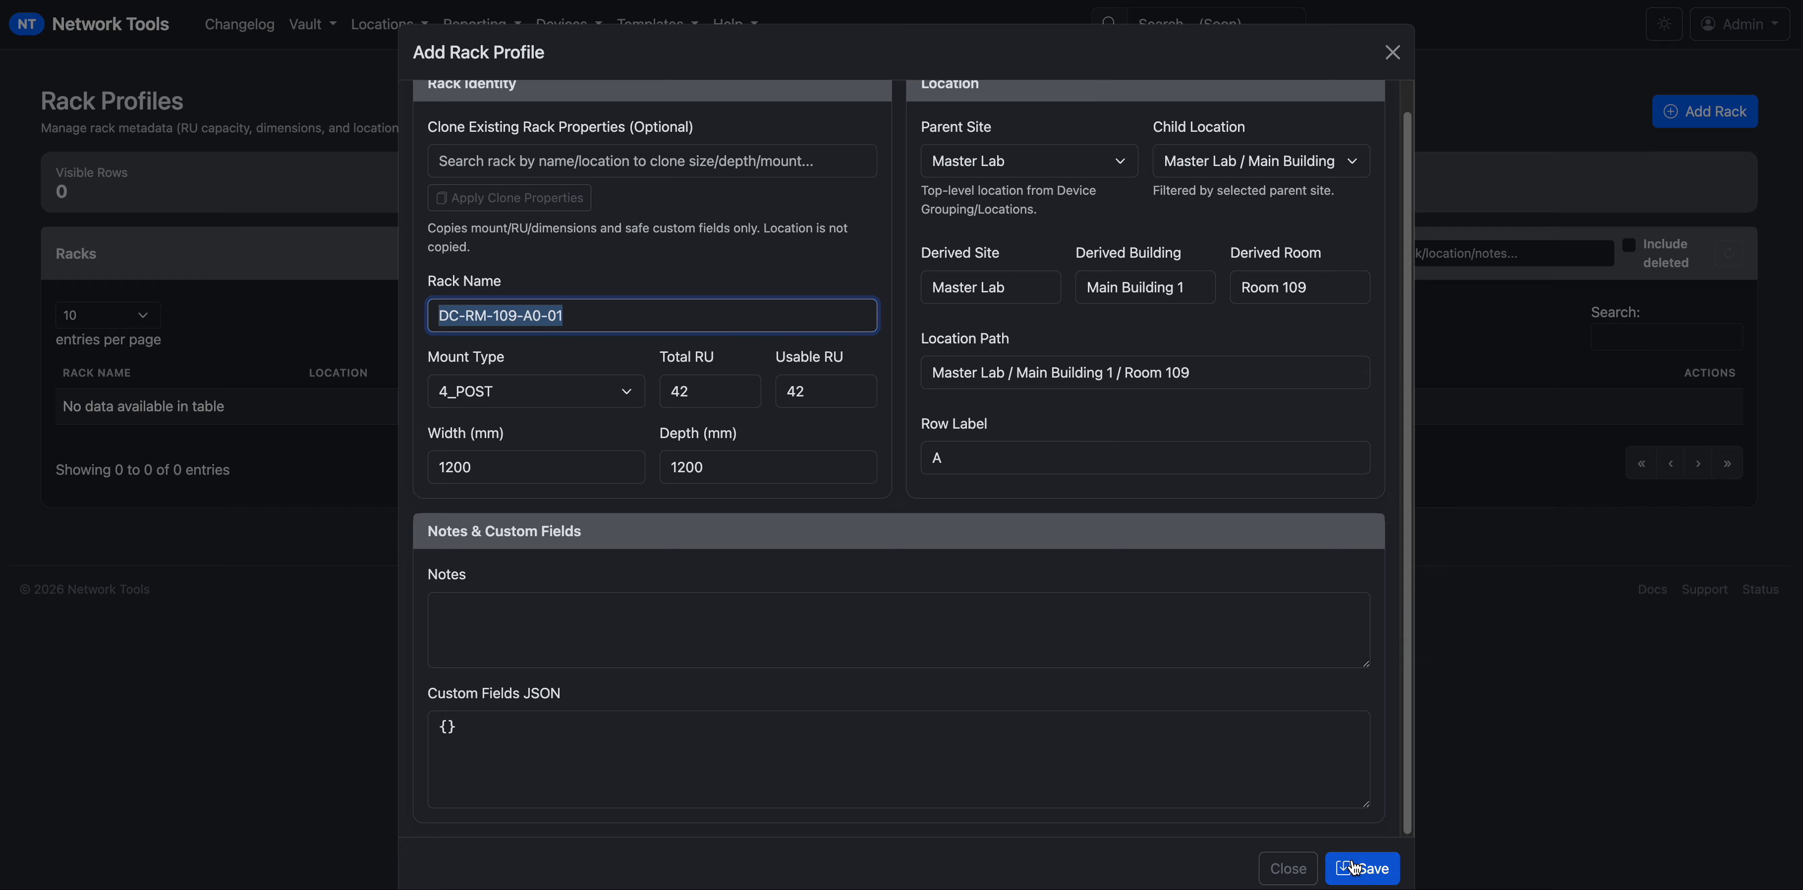
click(745, 644)
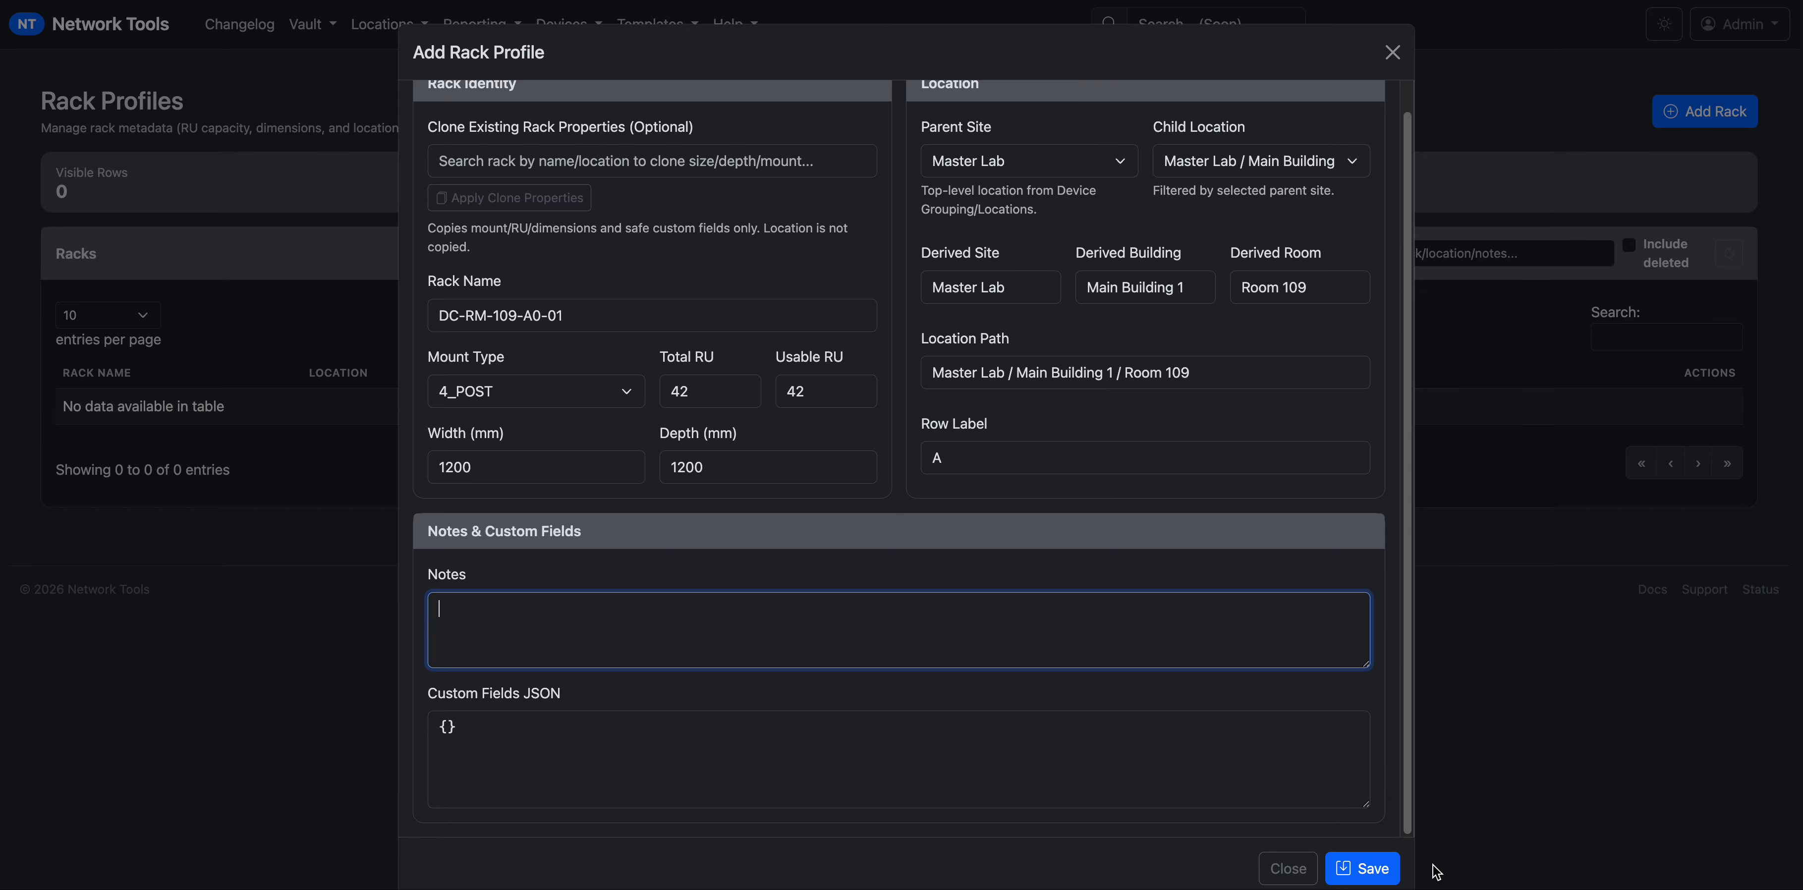
click(1362, 868)
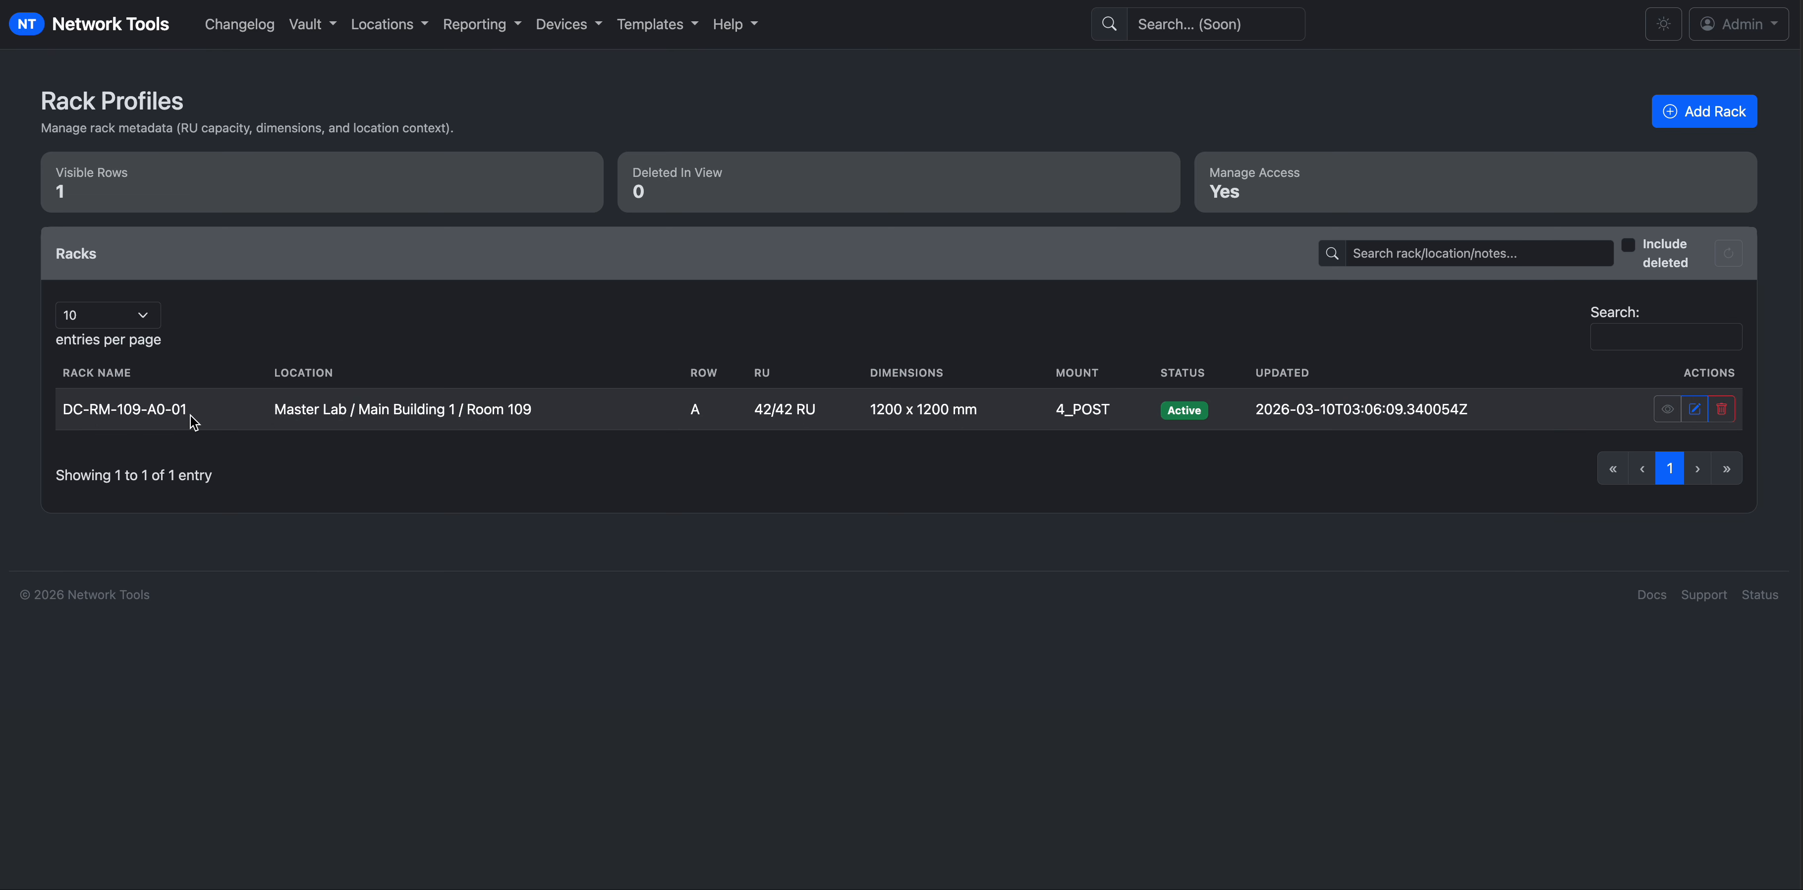
Start a second rack cloning DC-RM-109-A0-01's size and RU settings.
click(1702, 127)
click(597, 203)
text(D)
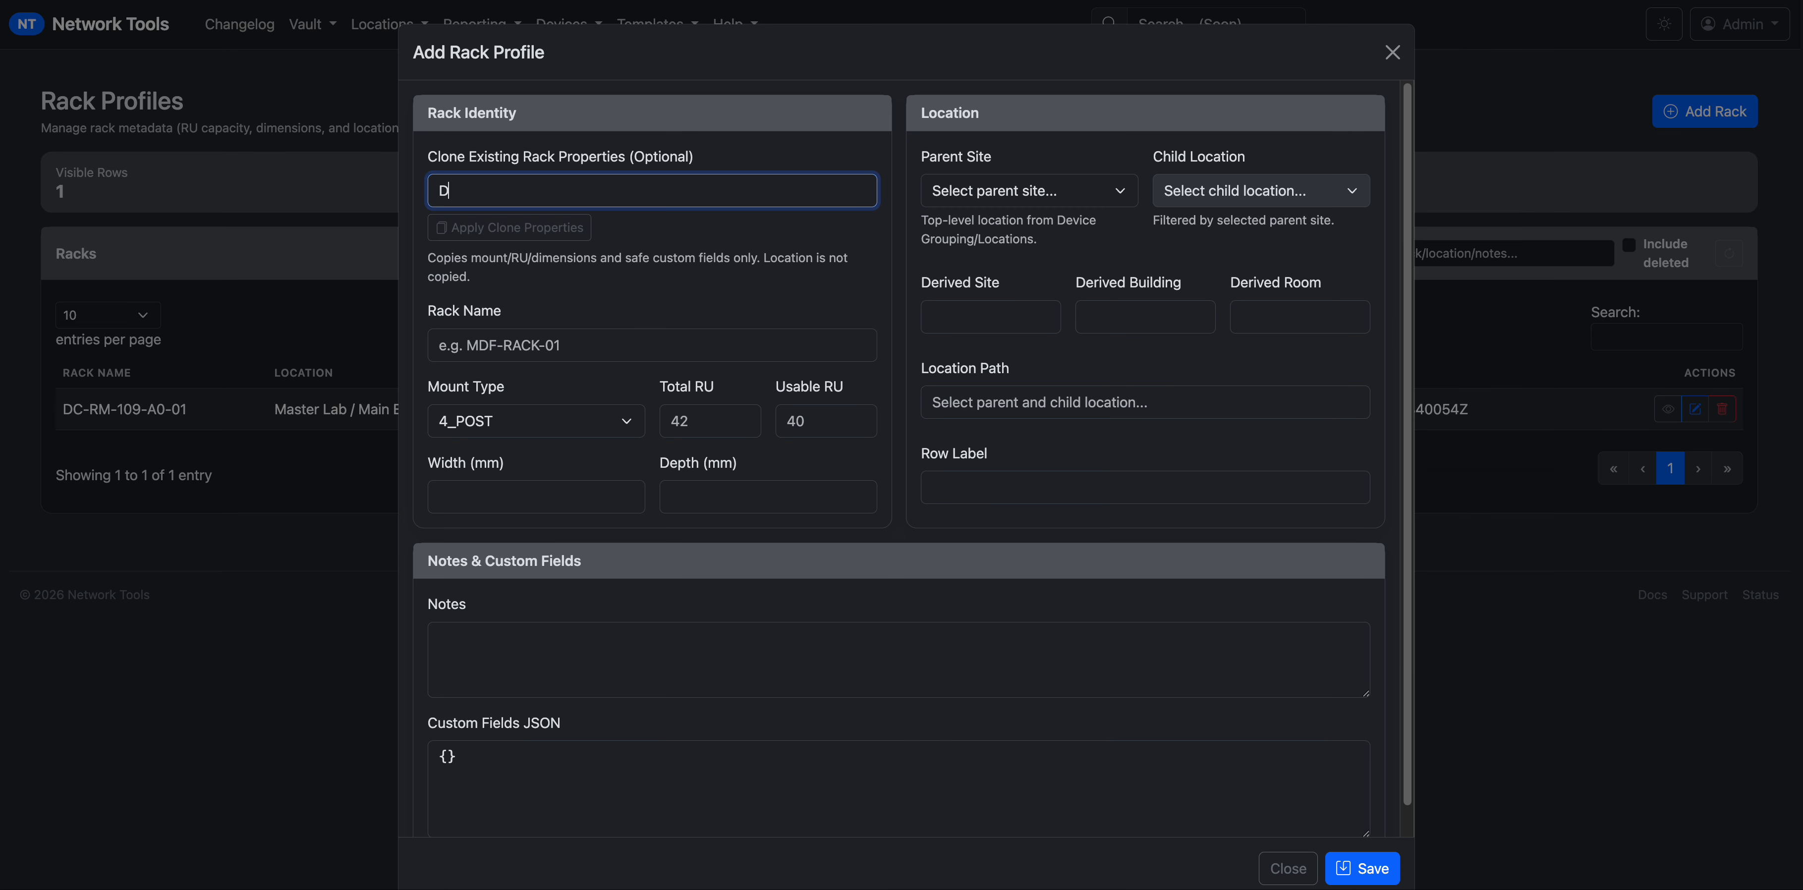
click(588, 234)
click(571, 226)
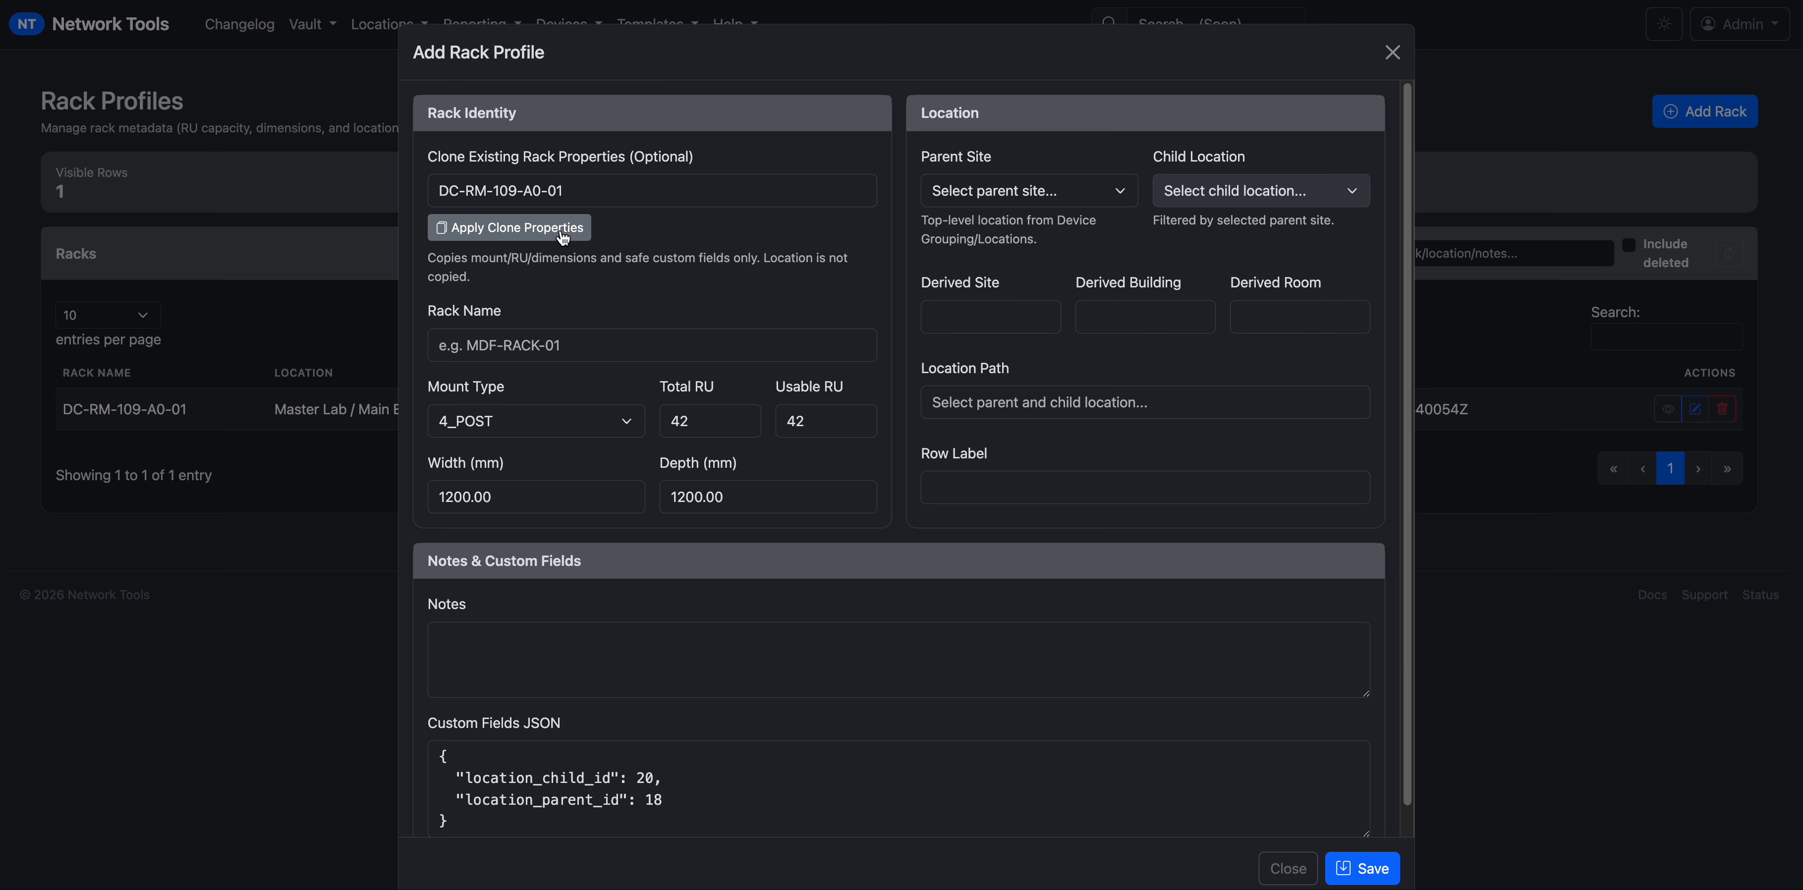
Set its parent site to Master Lab and child location to Main Building 1 / Room 109.
click(995, 202)
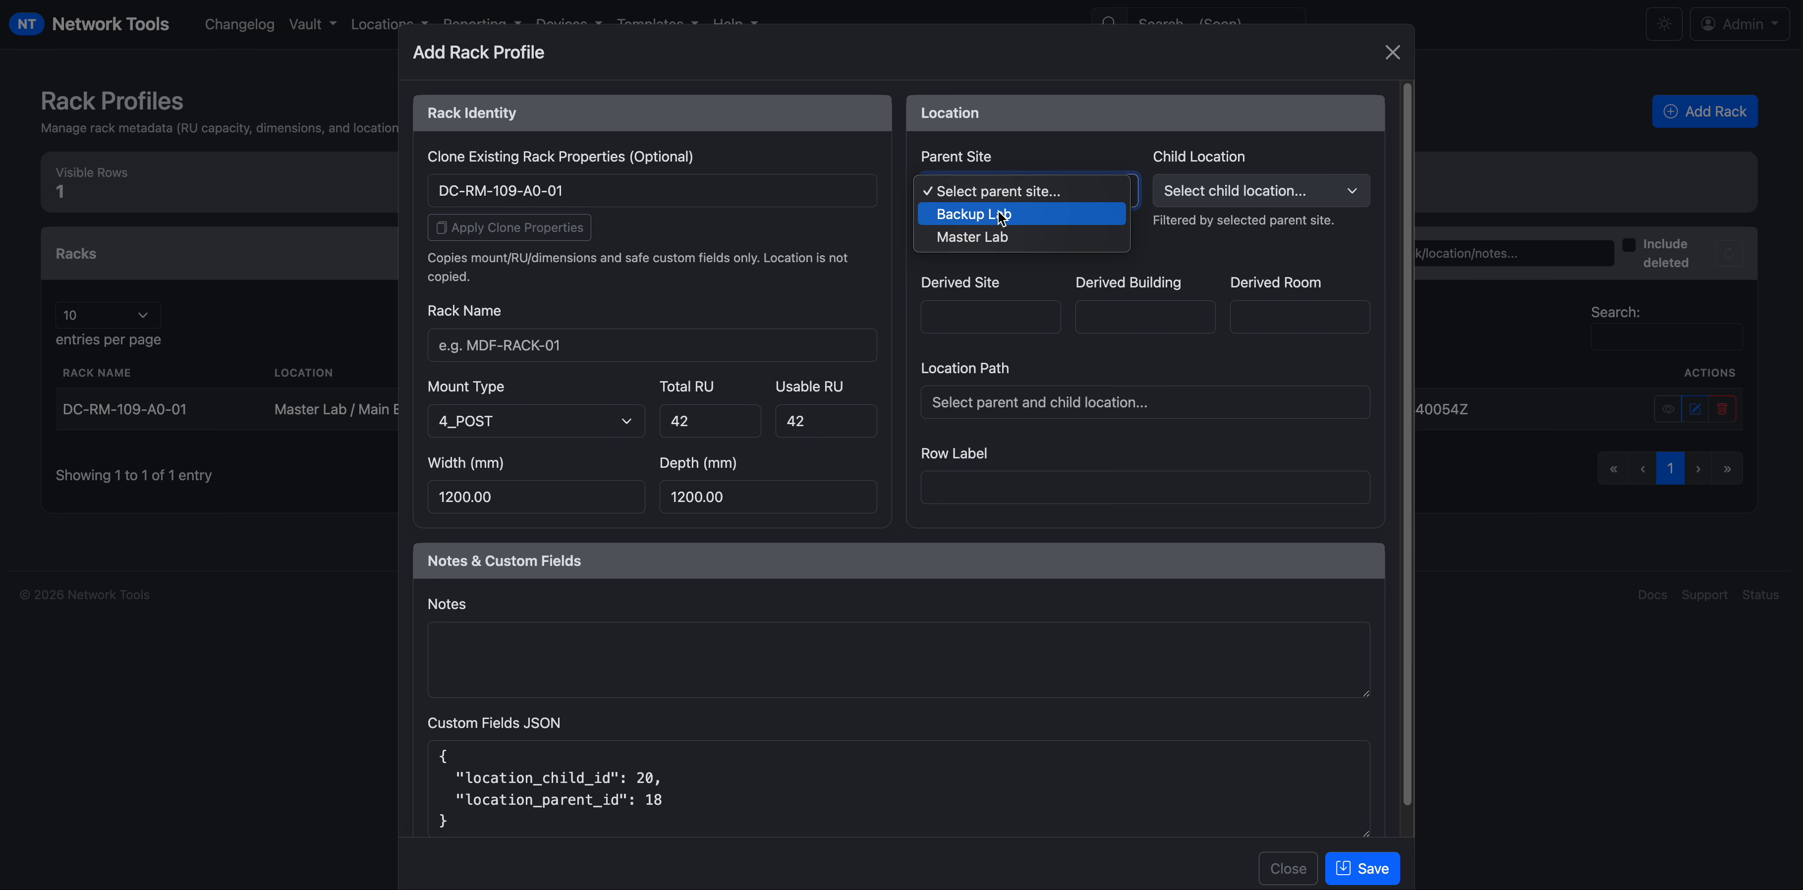
click(1001, 237)
click(1245, 202)
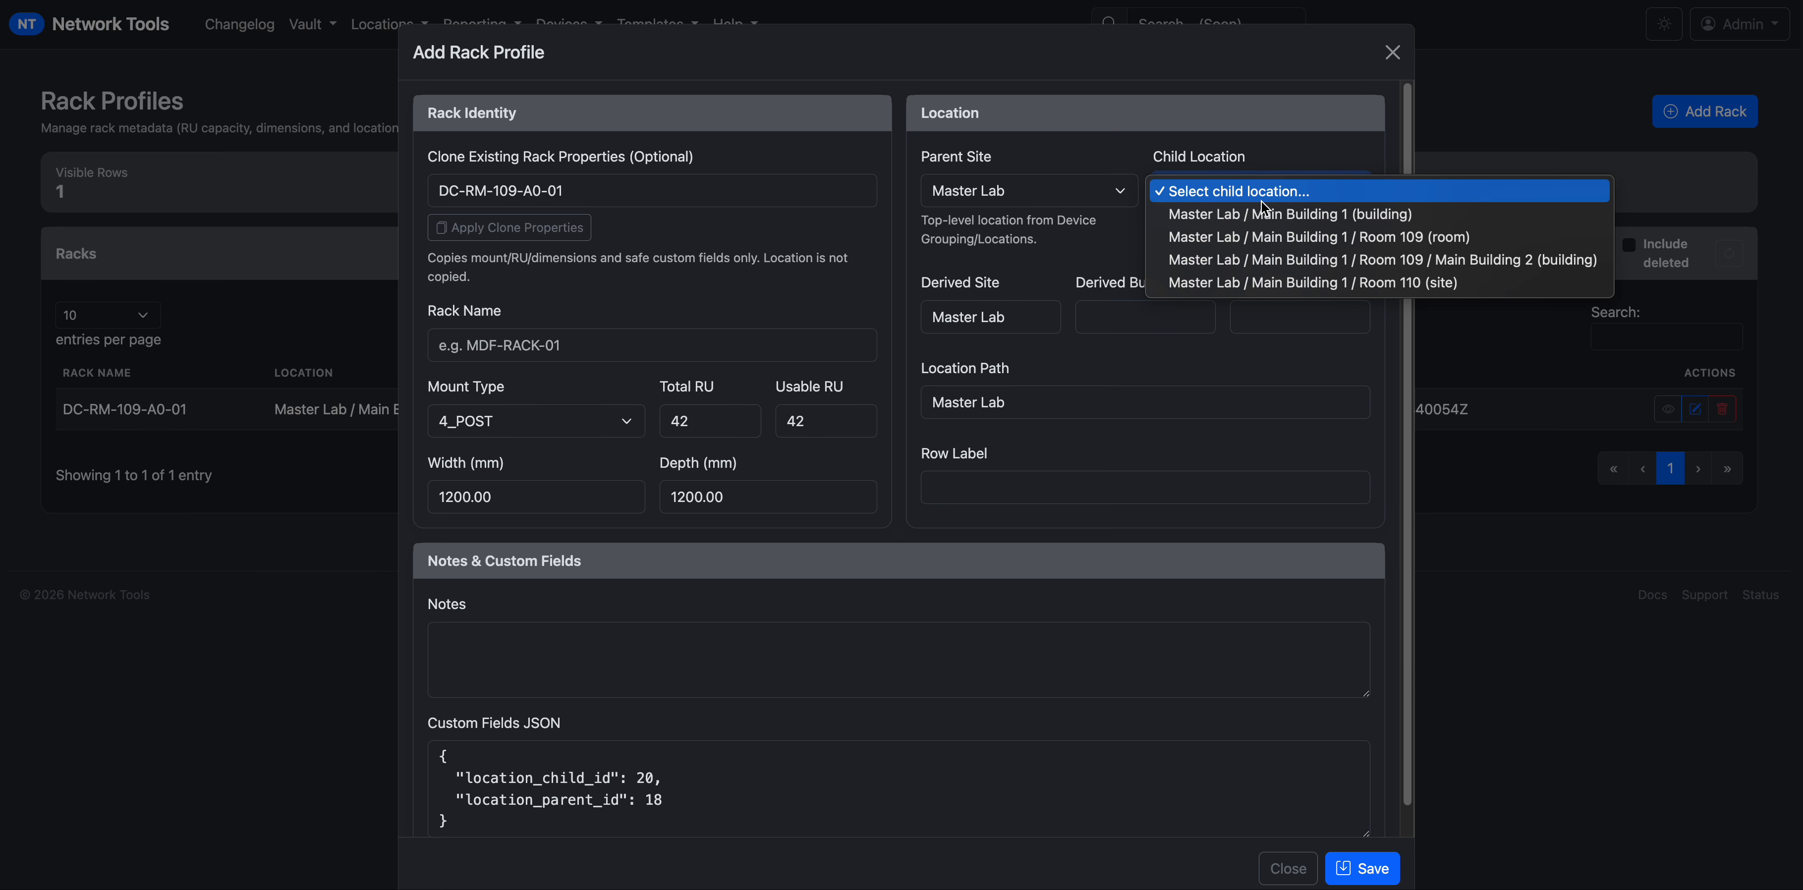
click(1265, 237)
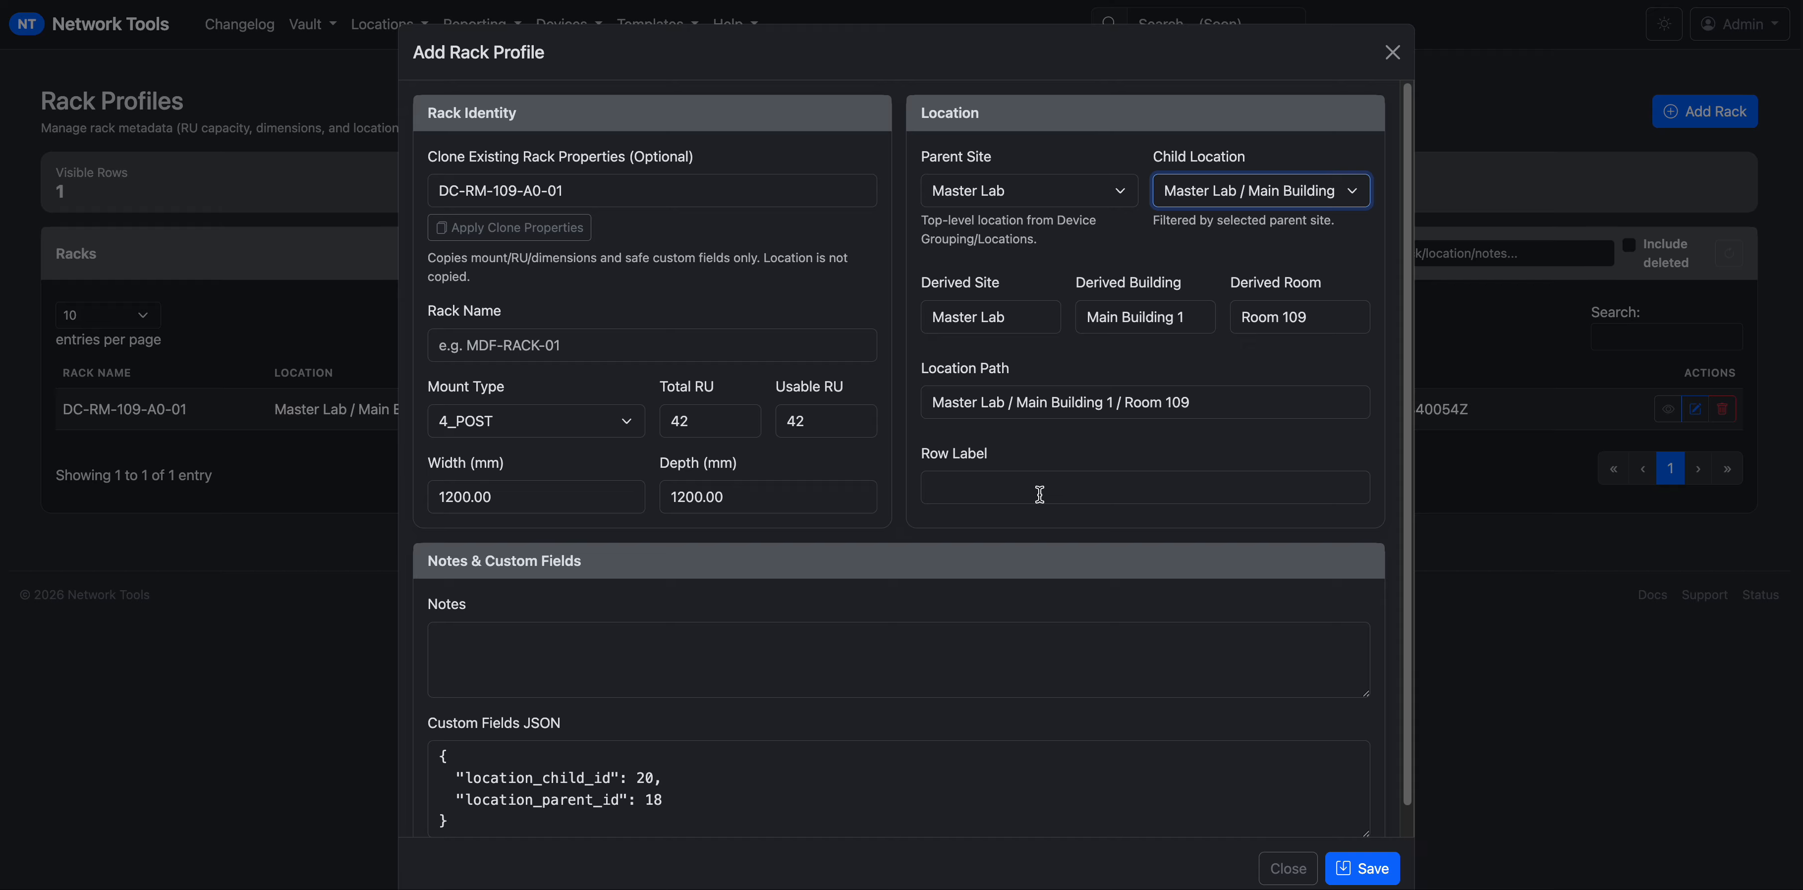
Name the second rack DC-RM-109-A0-02 with row label A, save it, and copy its name.
click(594, 352)
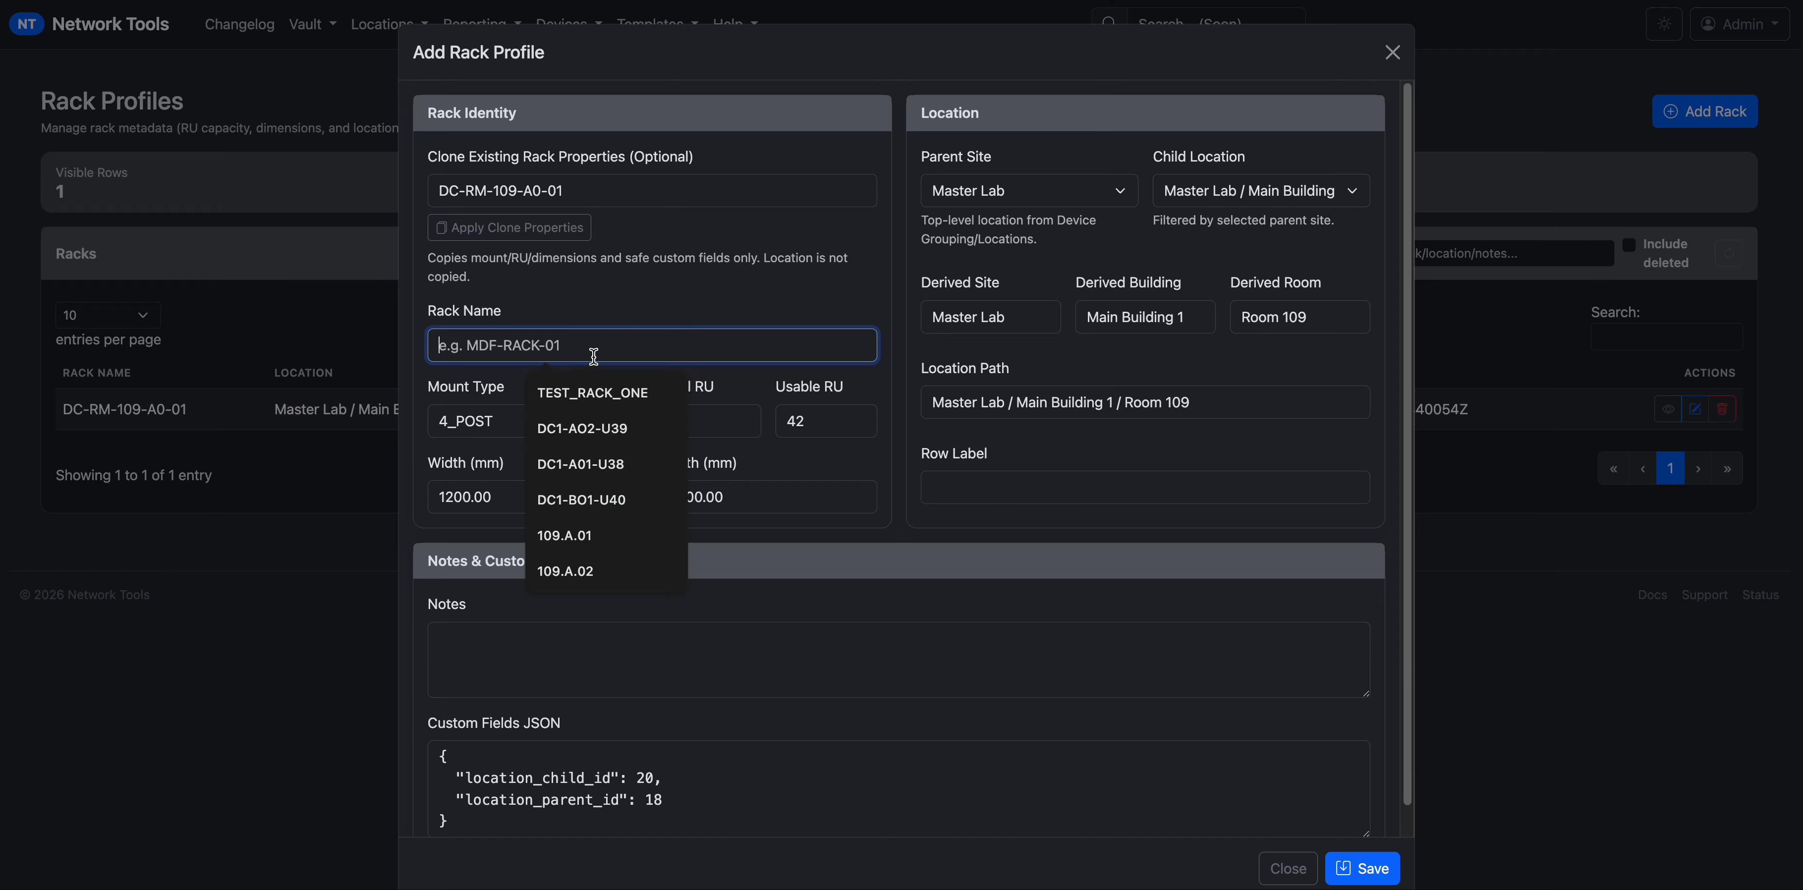
text(D)
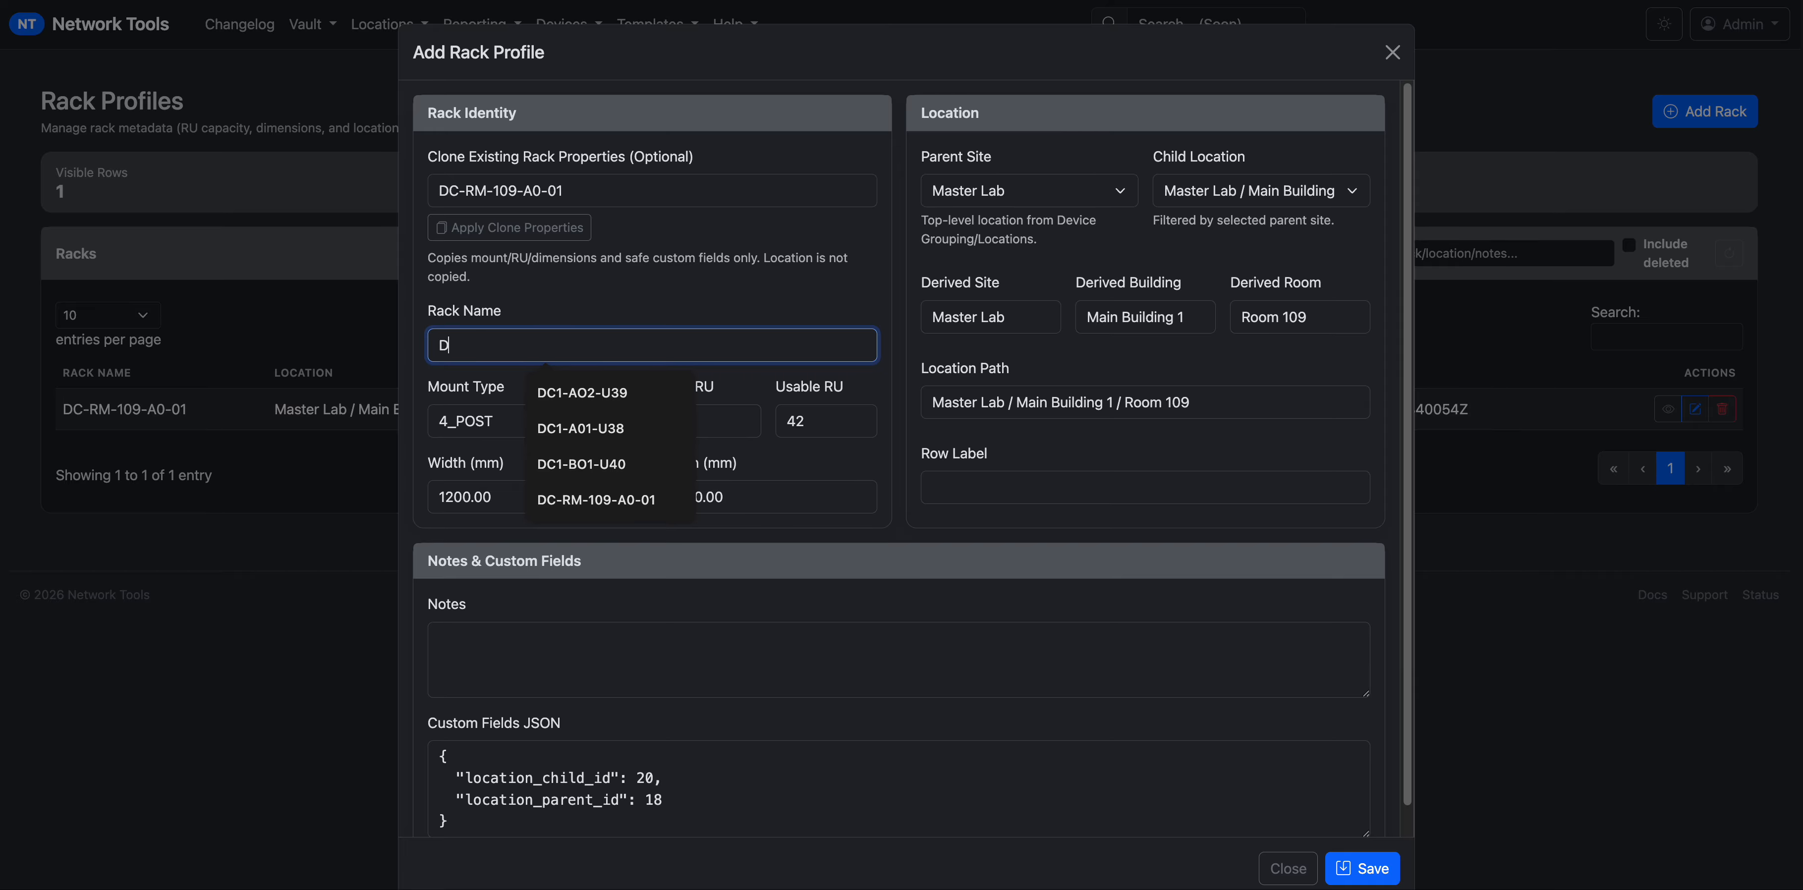
text(C-RM-109)
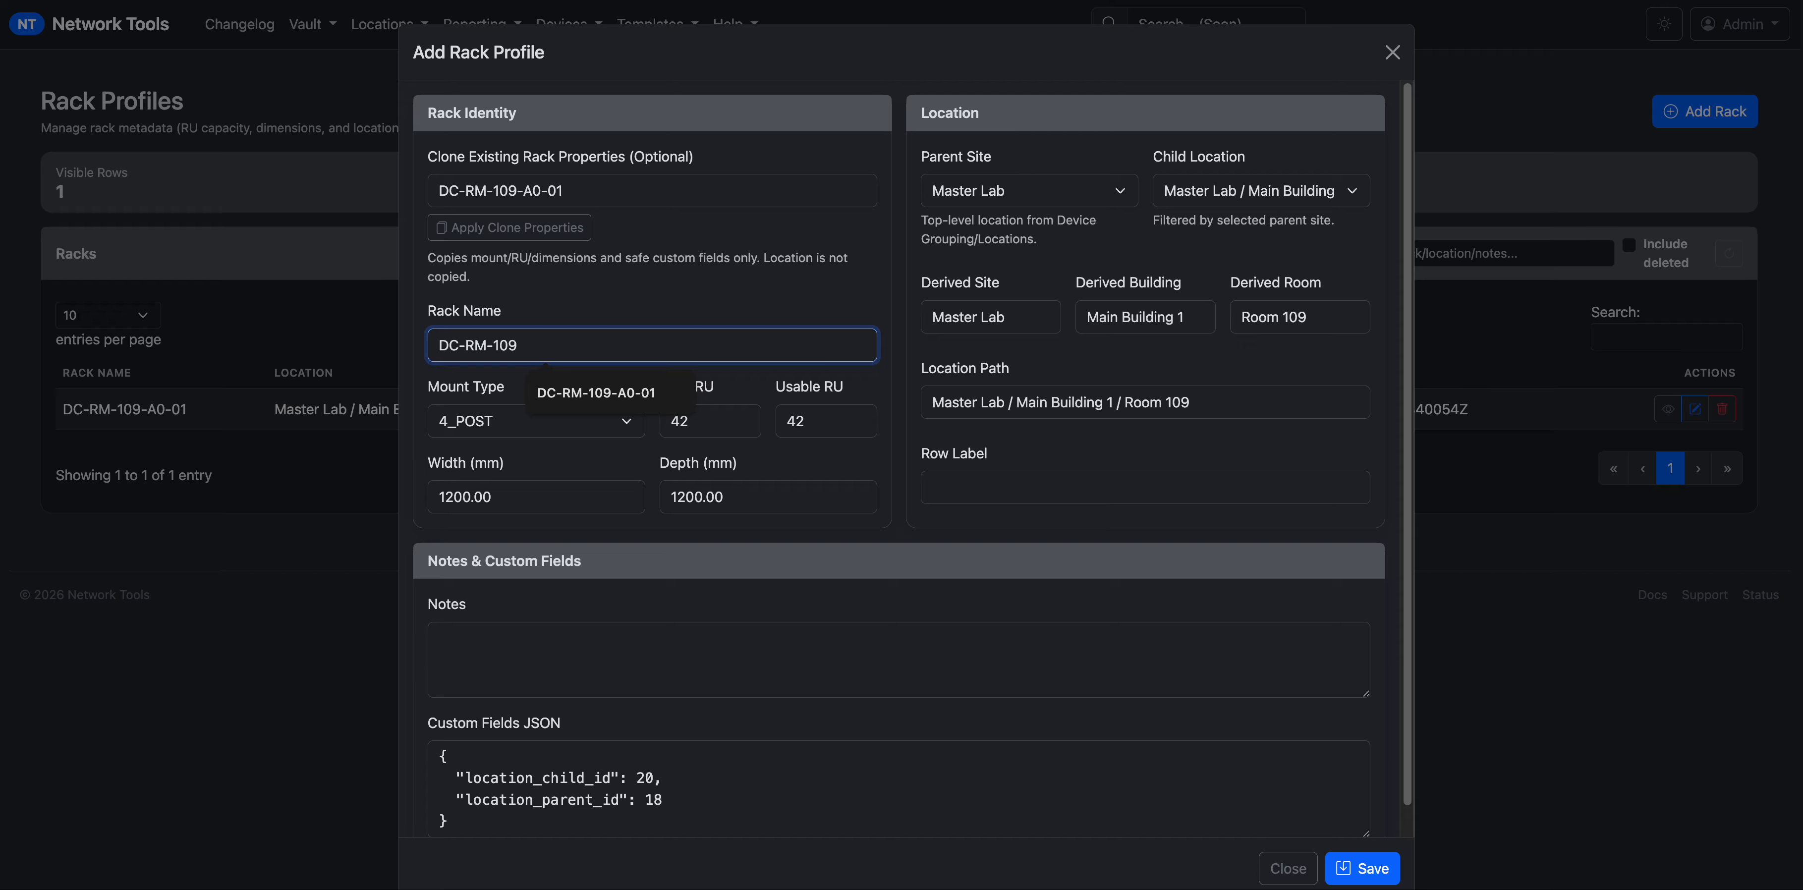
text(-A0-02)
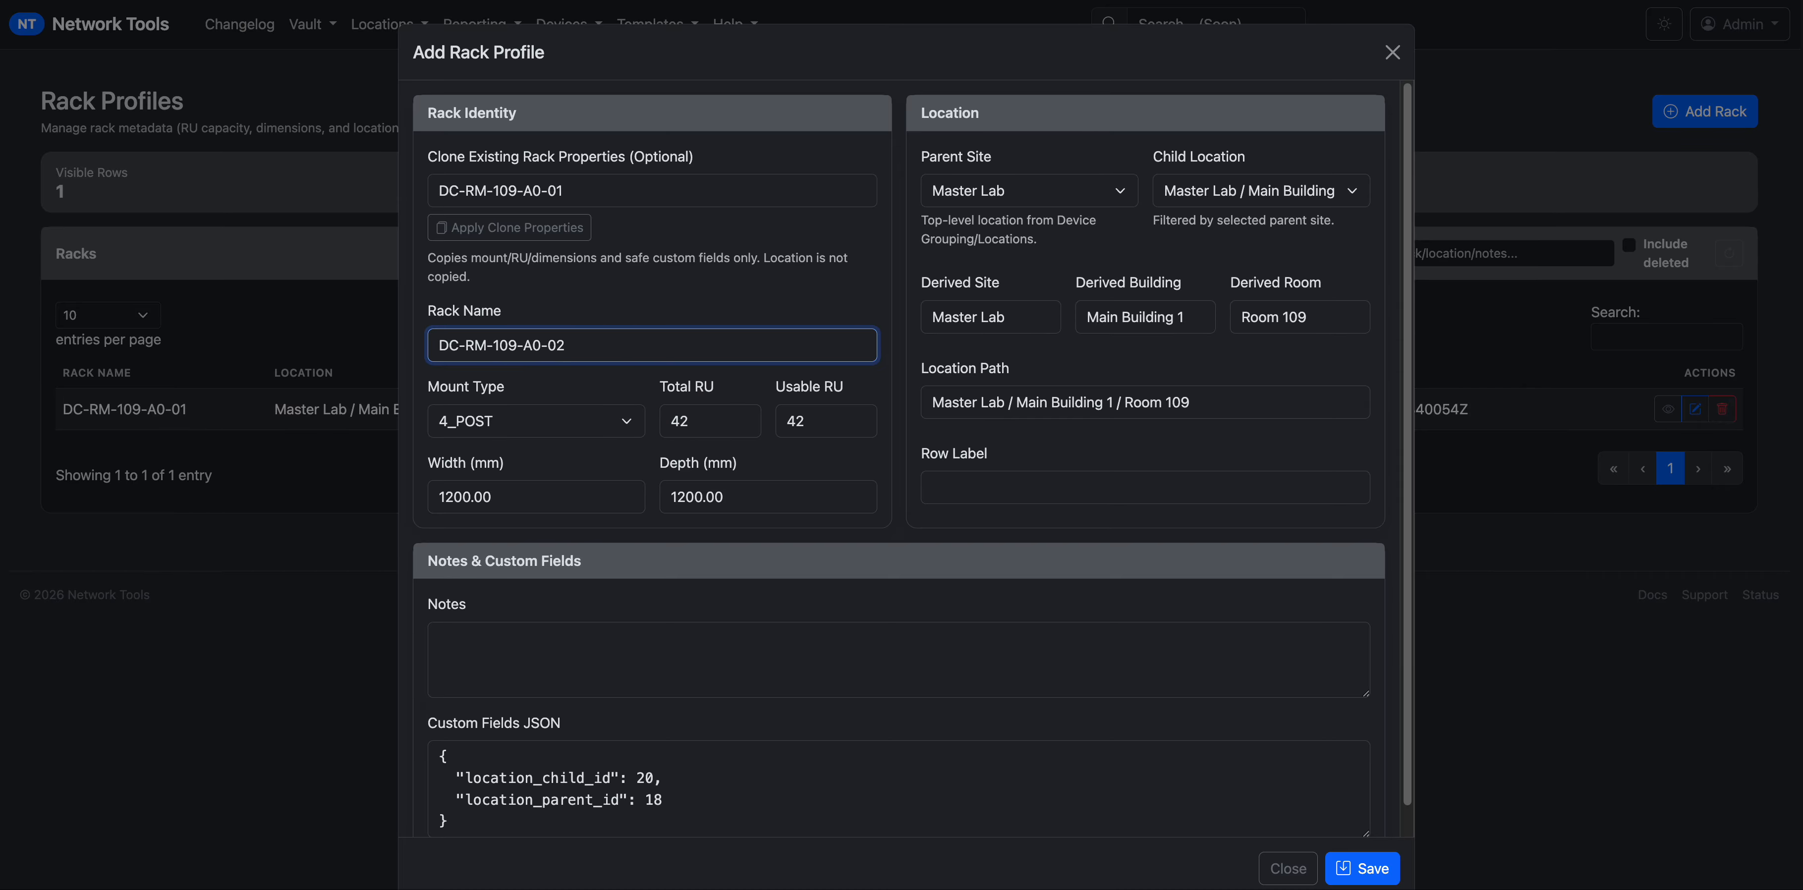
drag(608, 339, 443, 344)
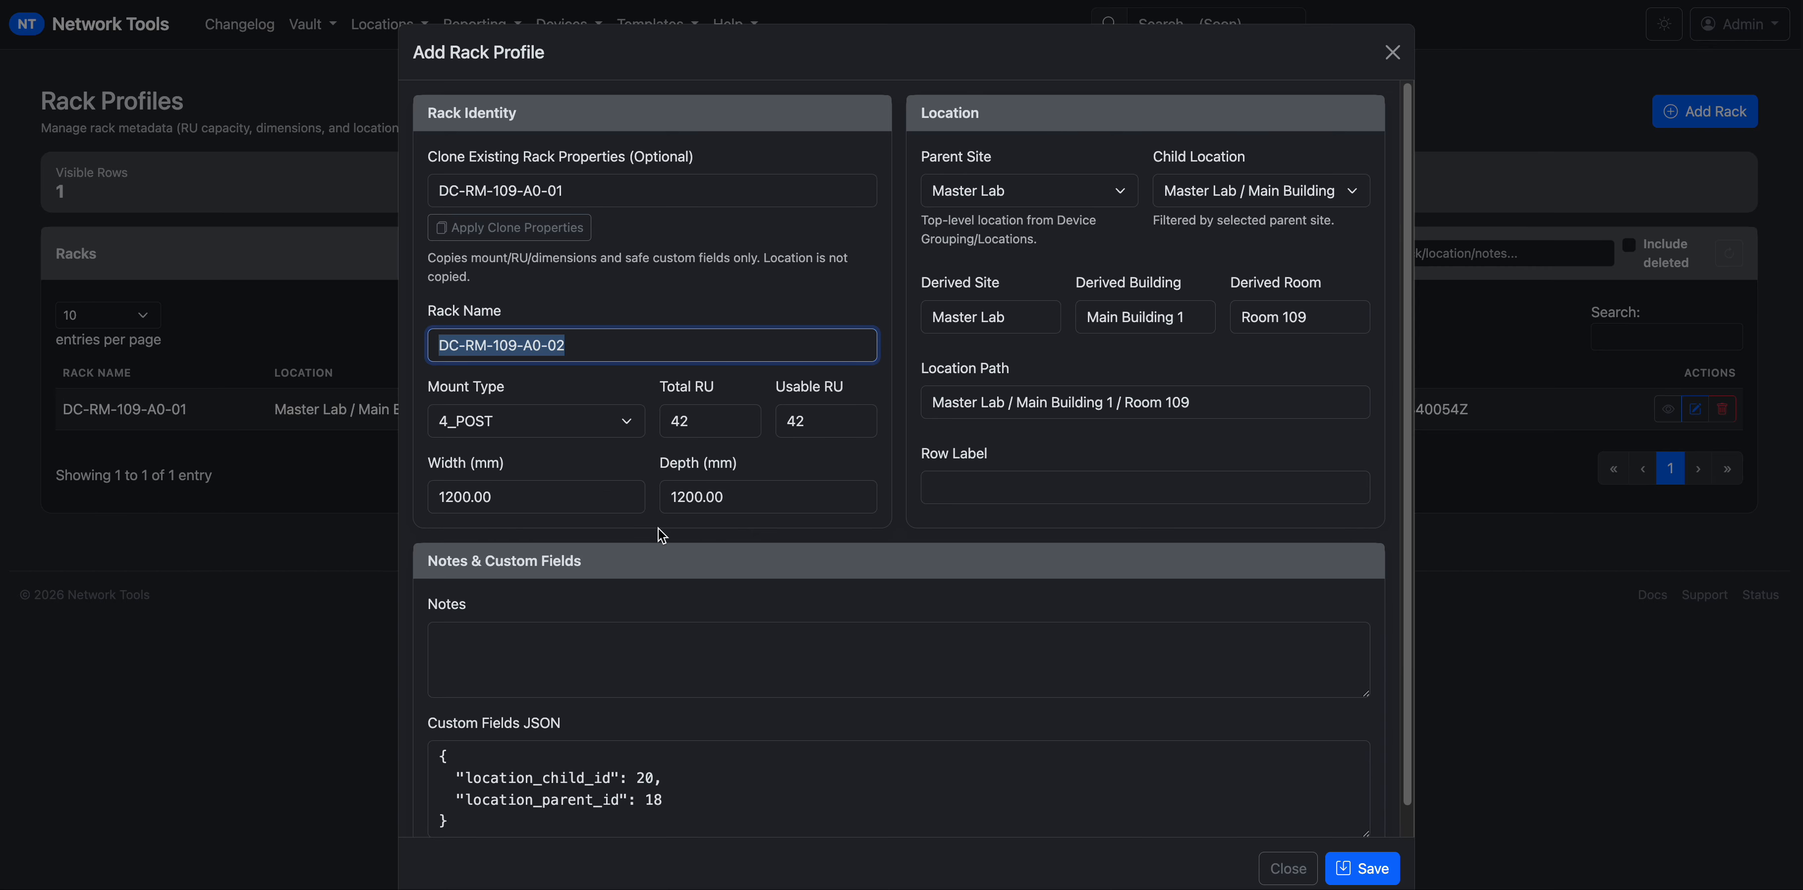
click(995, 485)
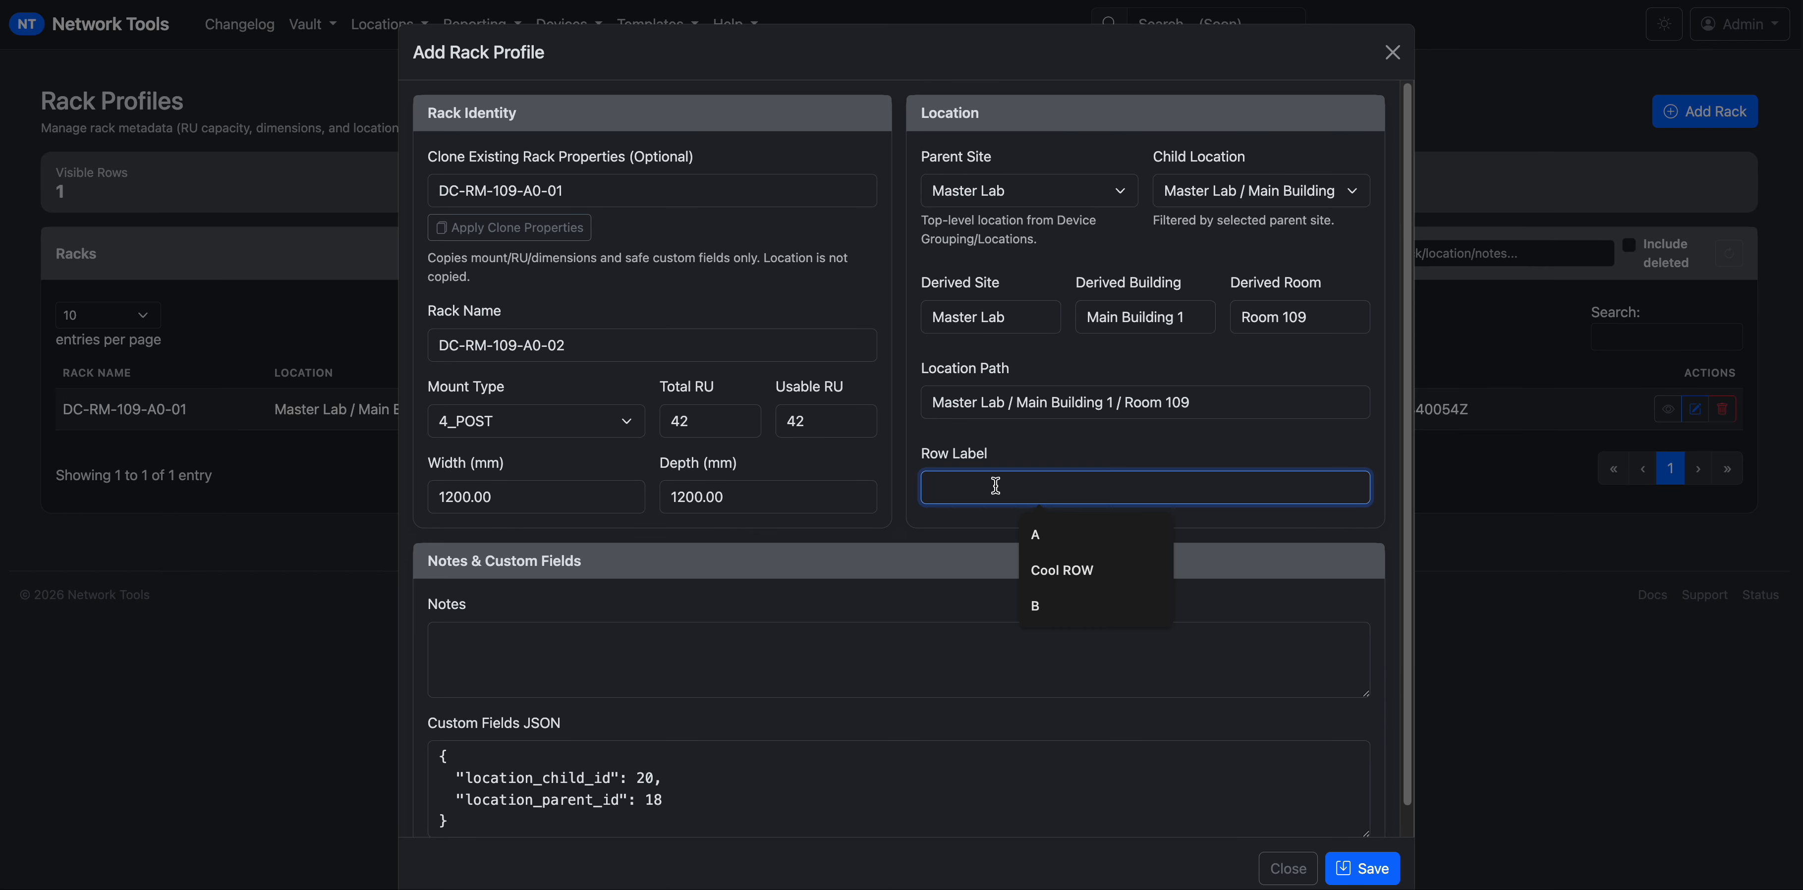
text(A)
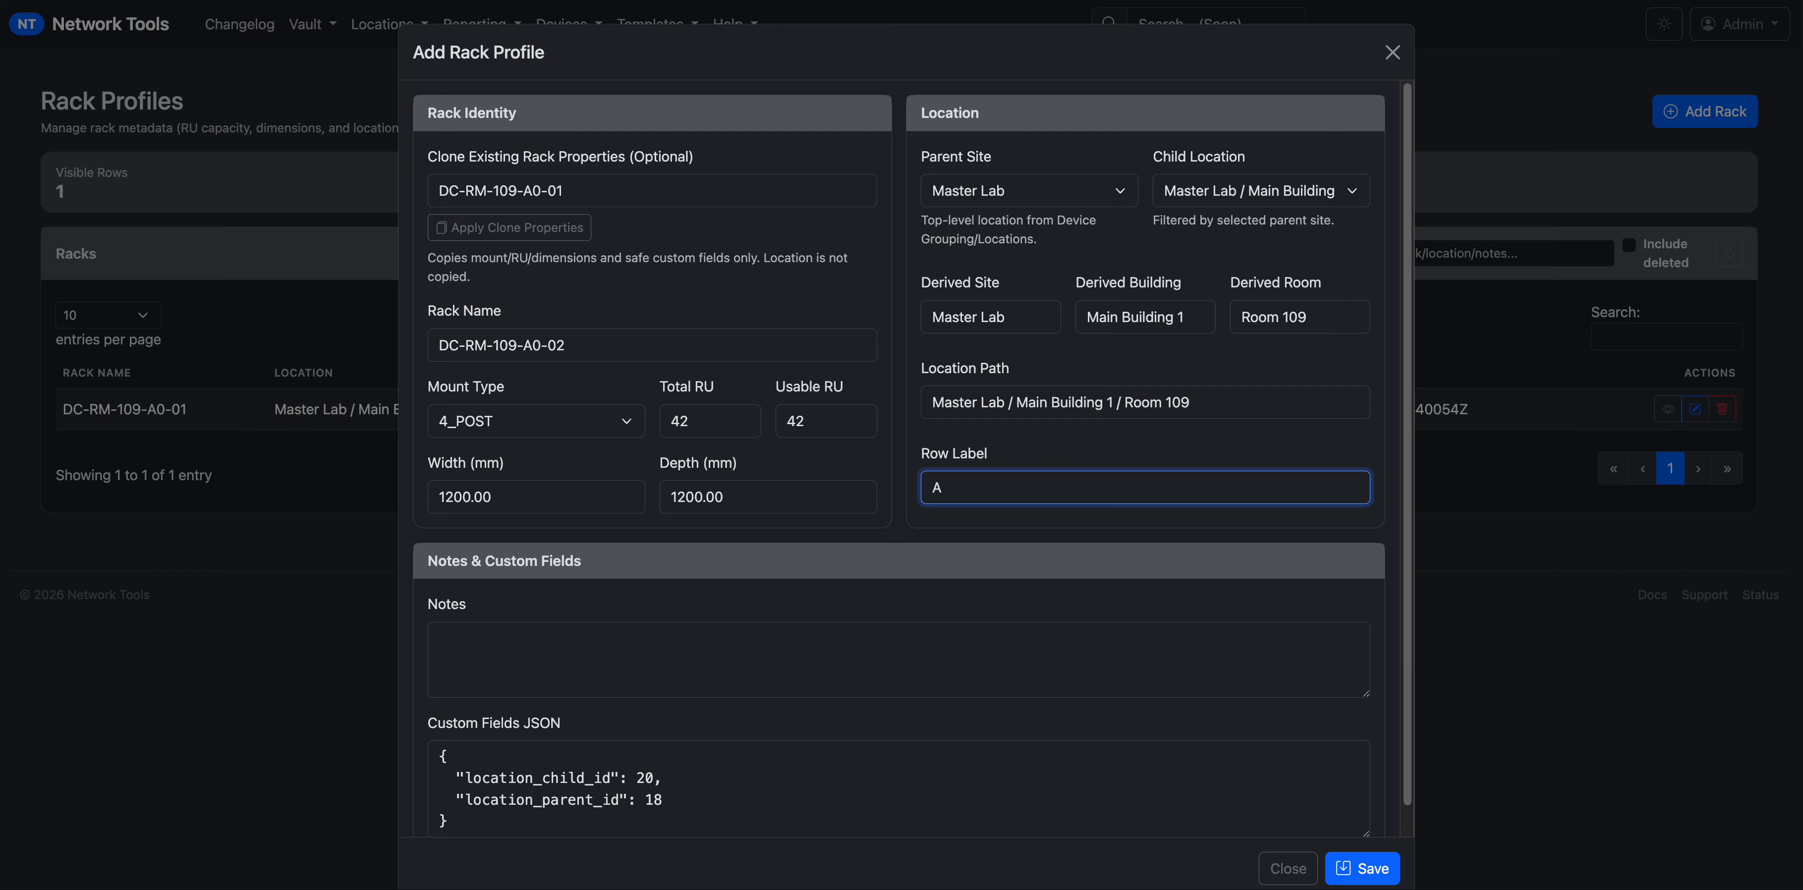
click(1355, 871)
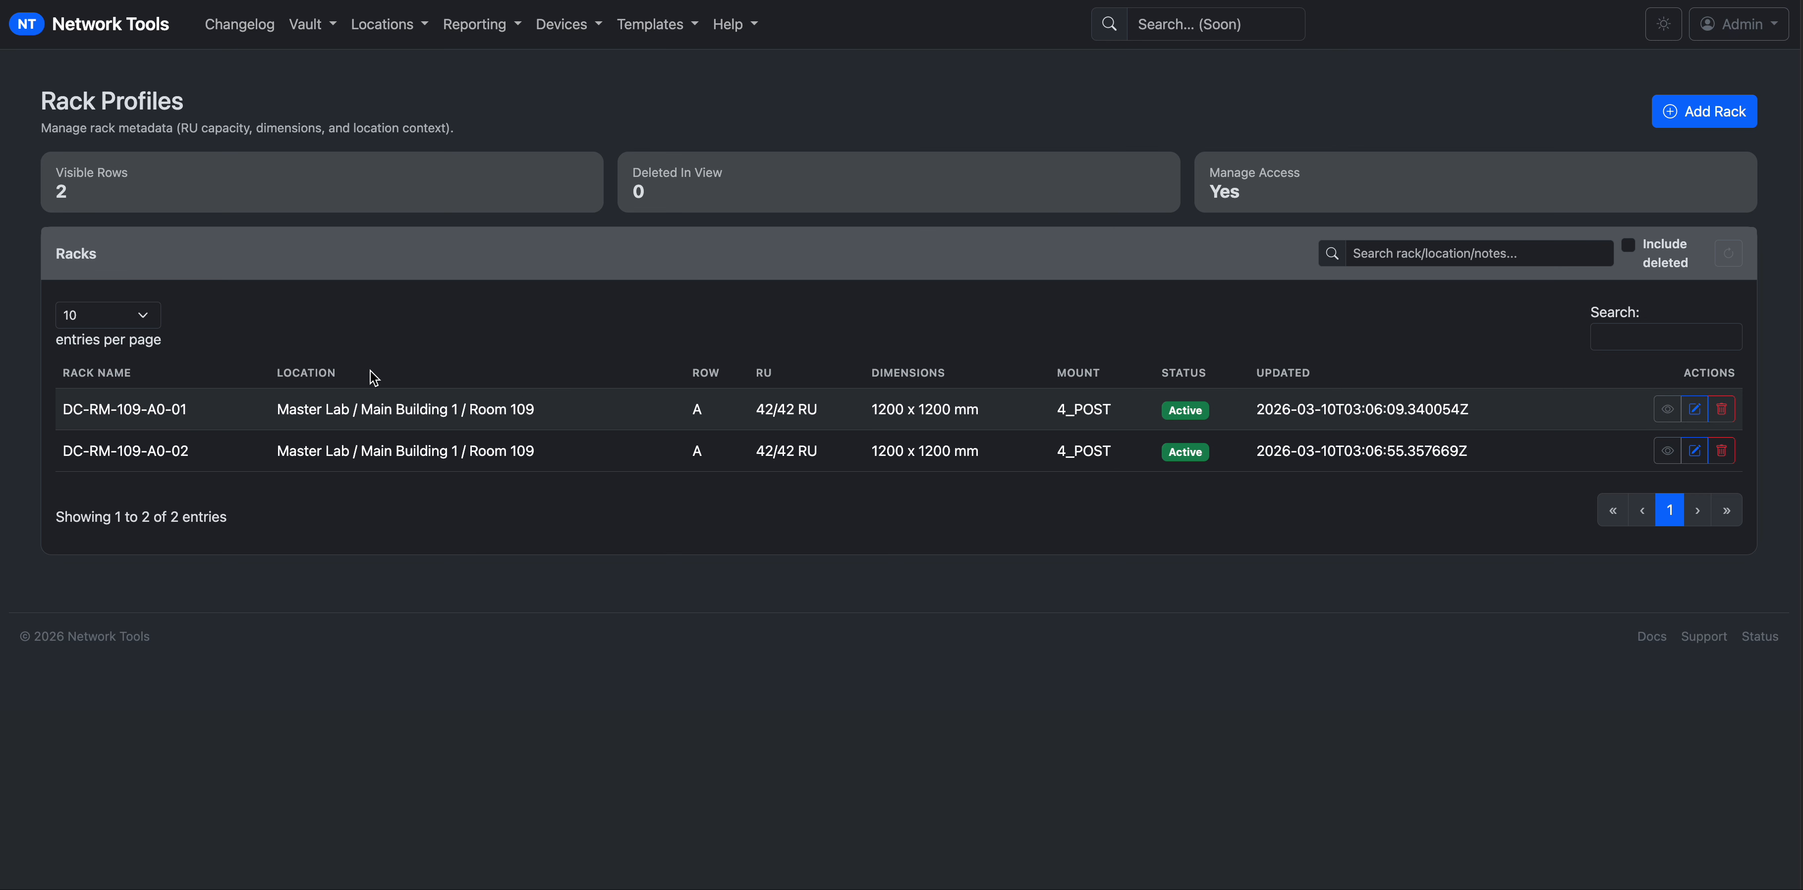
drag(188, 450, 62, 449)
key(ctrl+c)
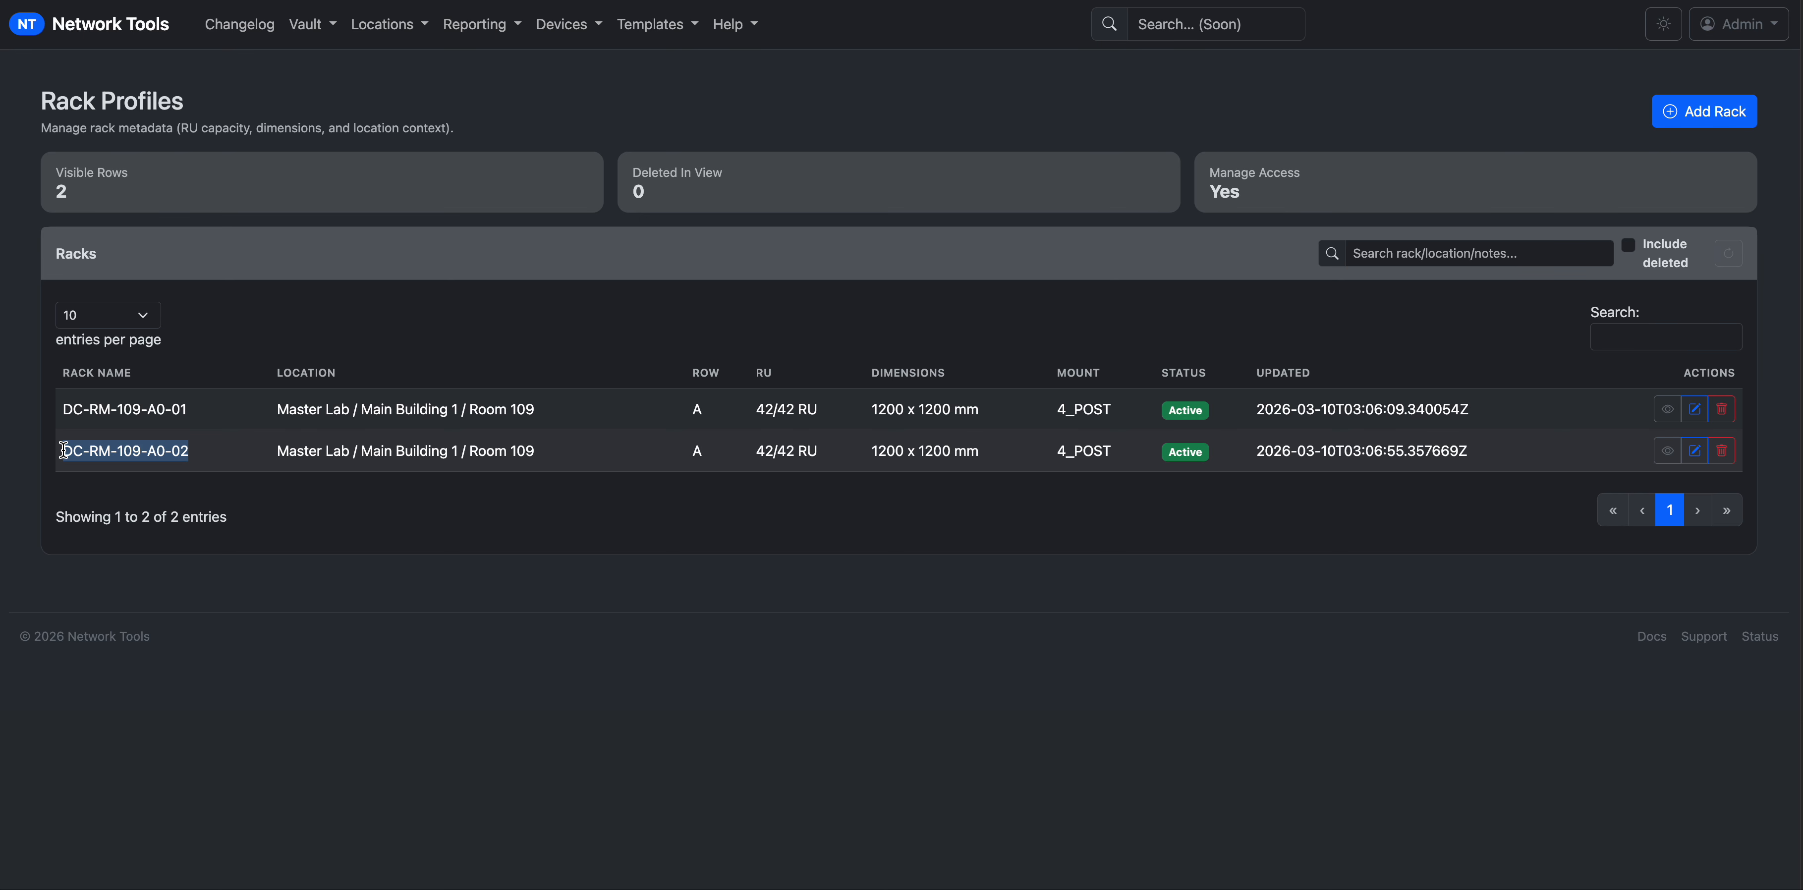
Start a third rack cloning DC-RM-109-A0-02's 42 RU and 1200 mm sizing.
click(1720, 115)
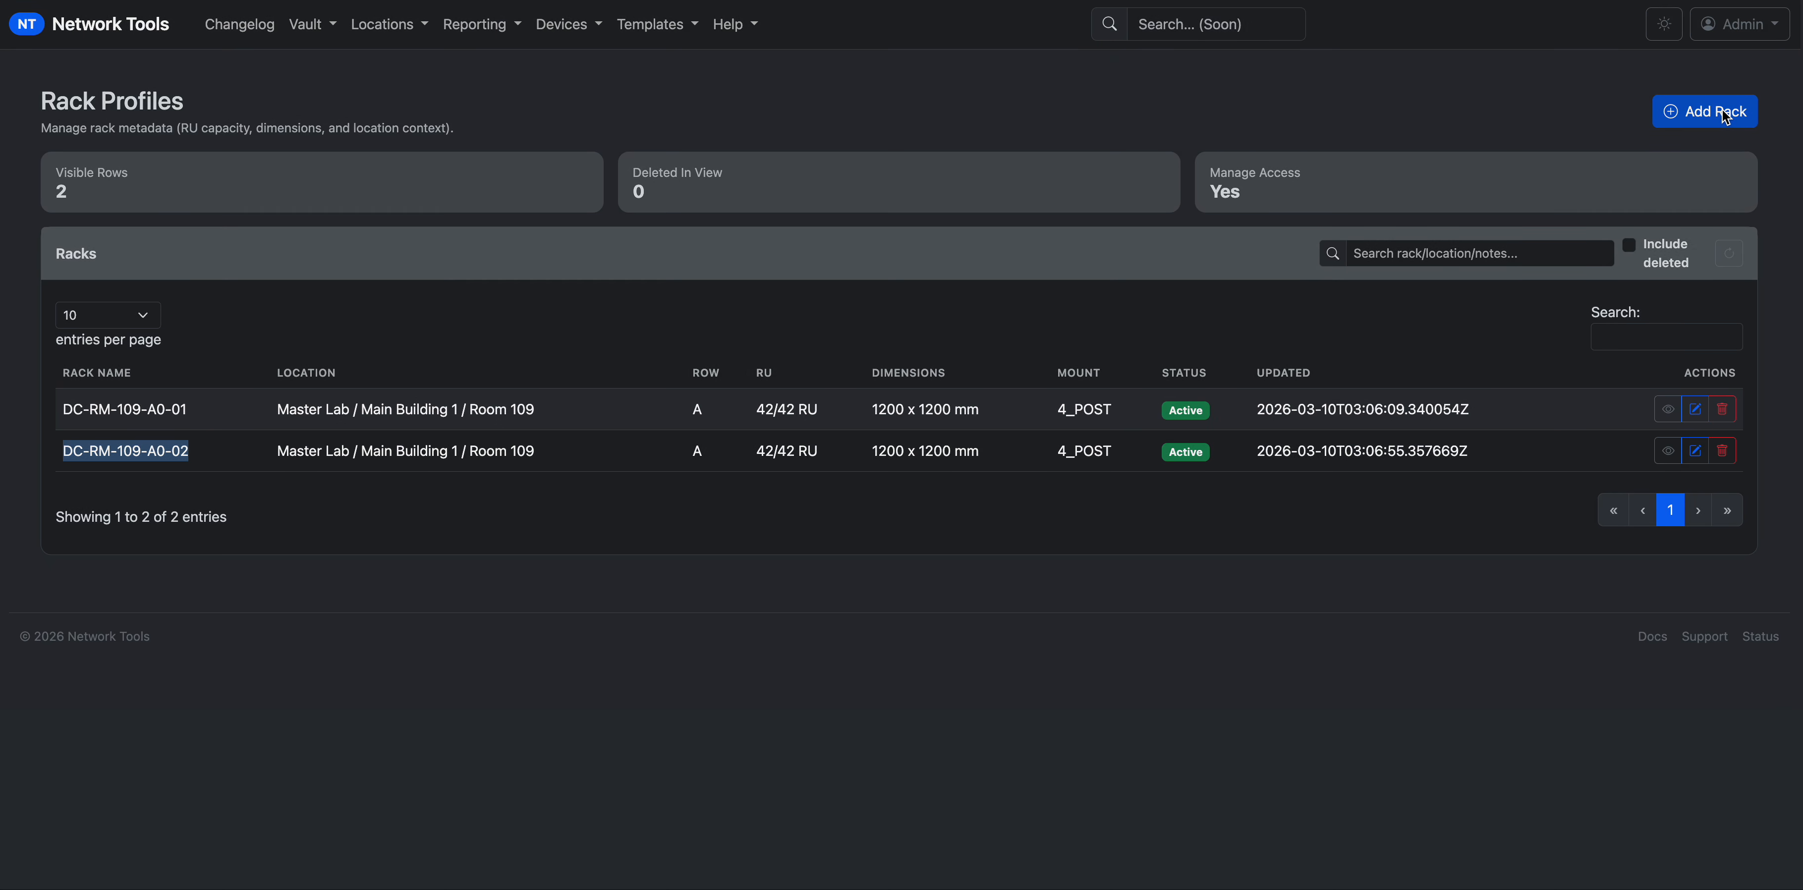
click(588, 196)
text(DCC)
key(BackSpace)
key(BackSpace)
key(BackSpace)
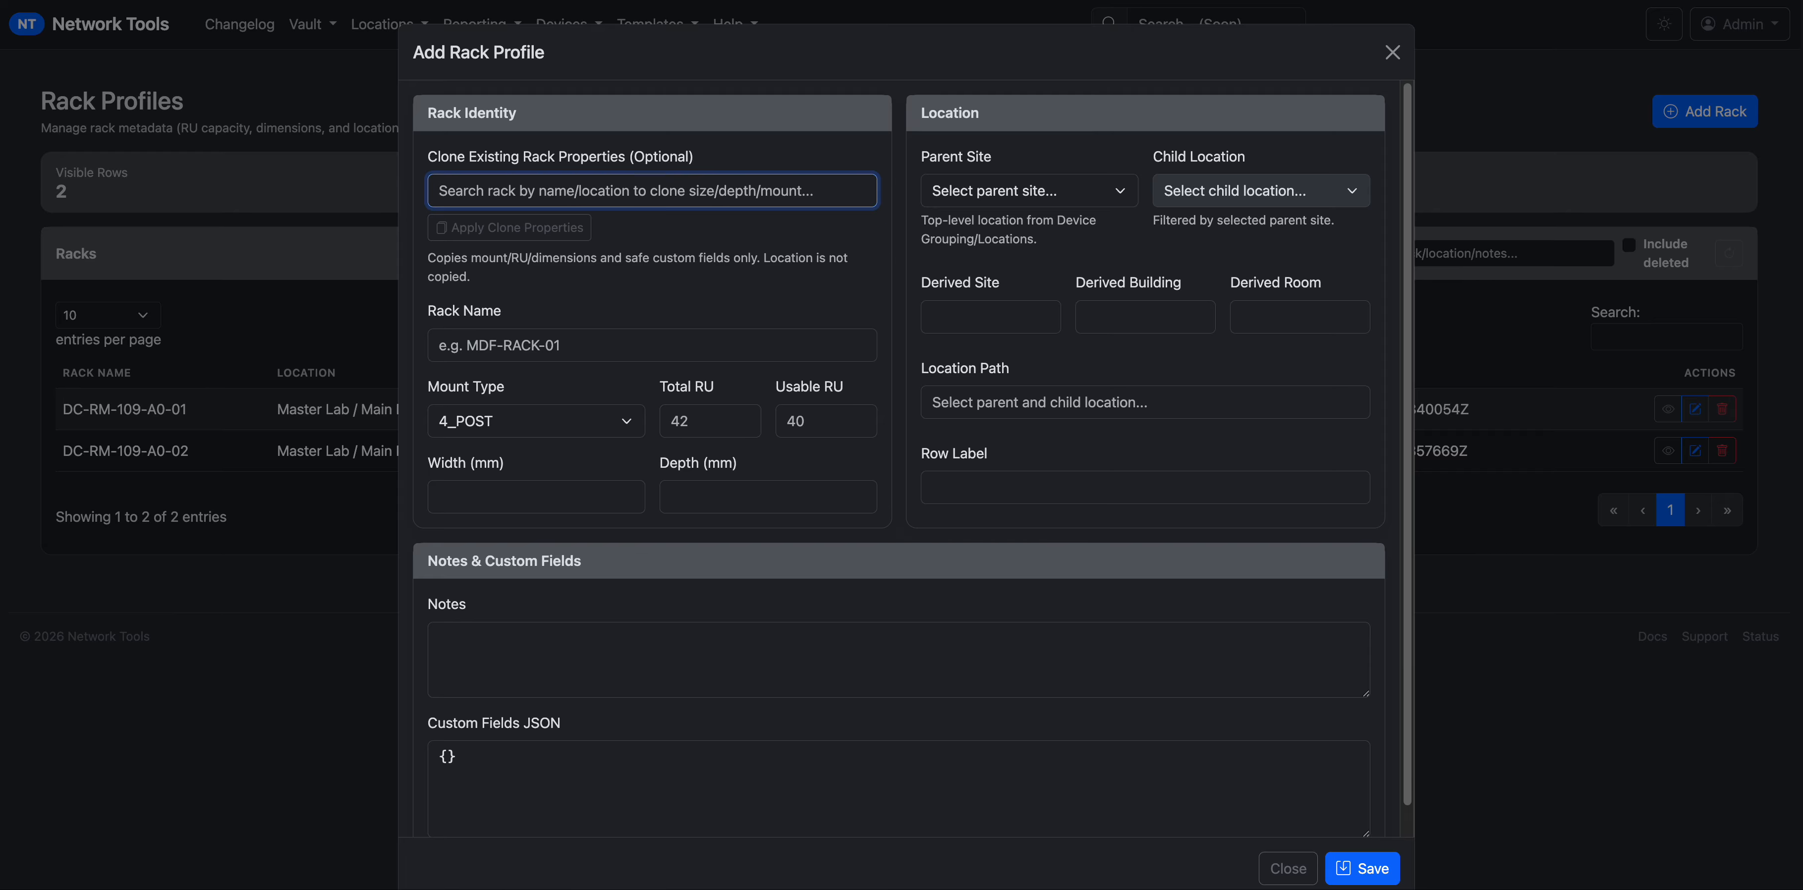
key(ctrl+v)
click(602, 235)
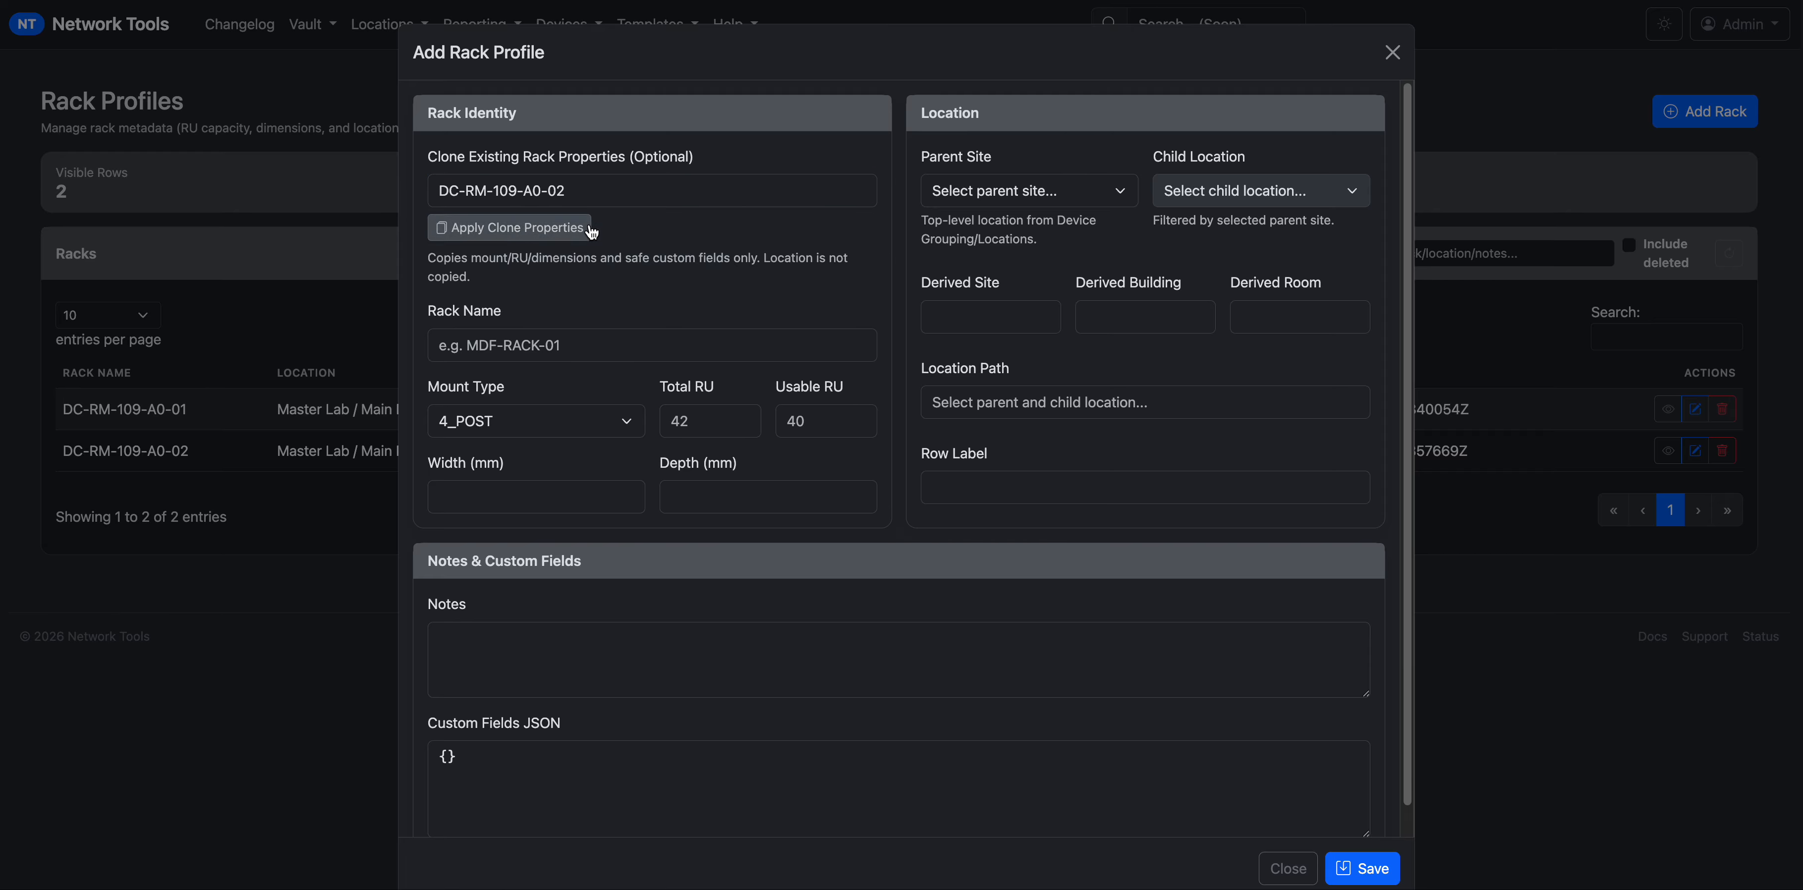
click(580, 228)
Name the third rack DC-RM-109-B0-03.
click(499, 347)
key(ctrl+v)
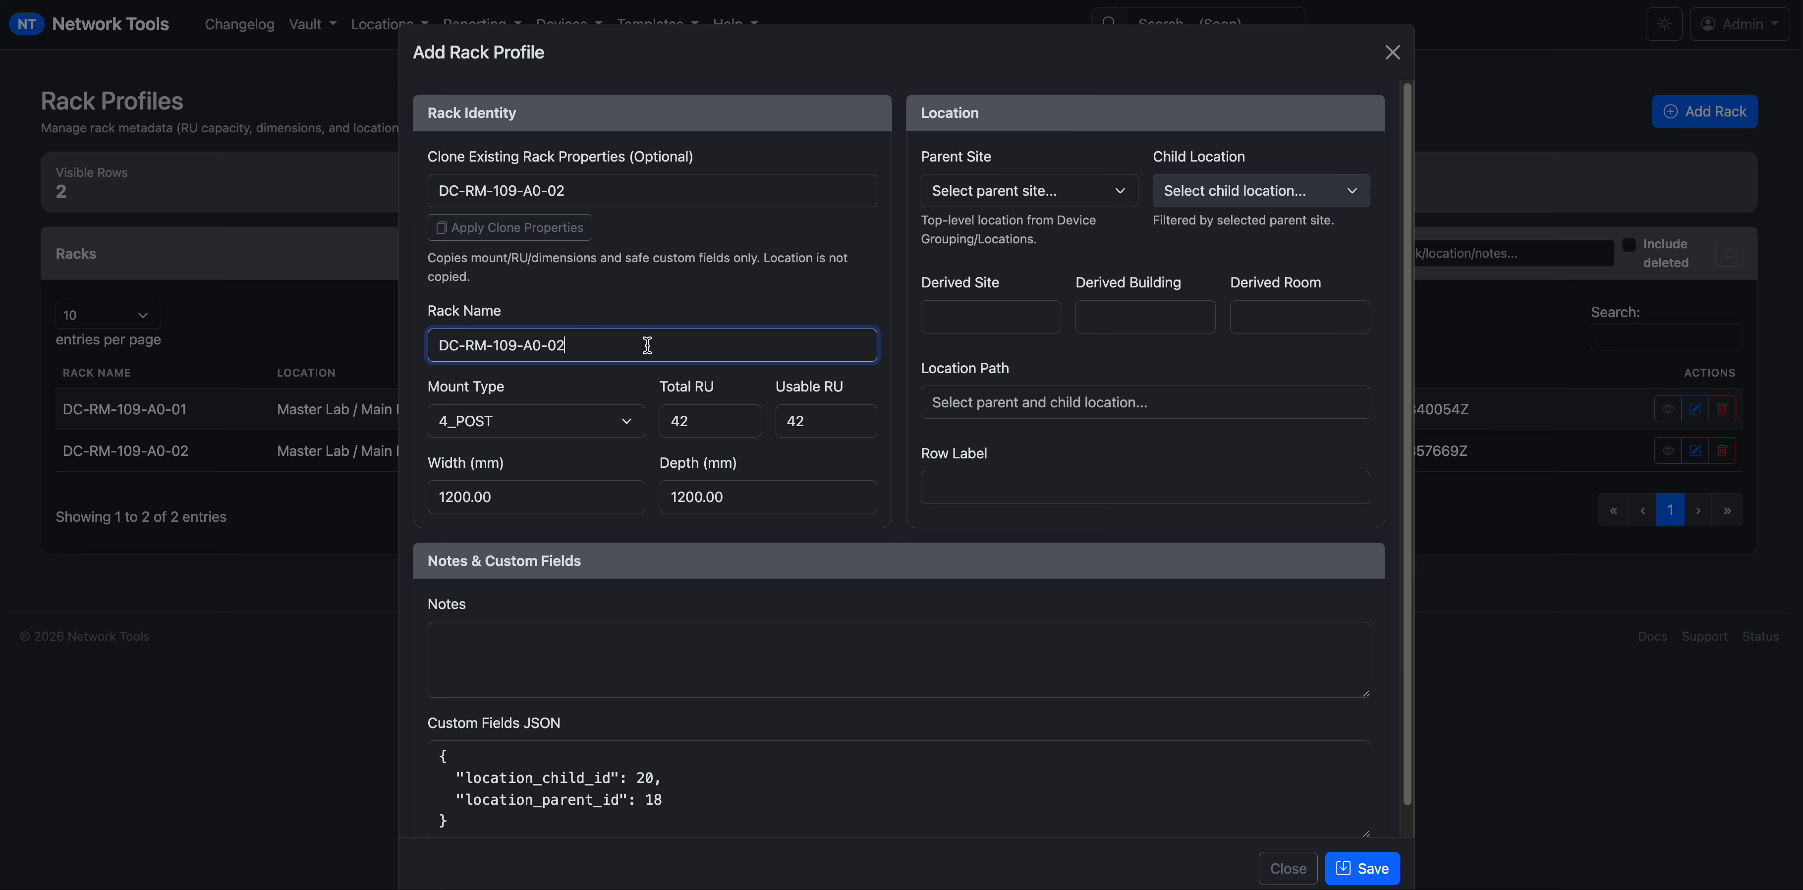
key(BackSpace)
text(3)
key(BackSpace)
text(B)
key(BackSpace)
text(B)
click(977, 473)
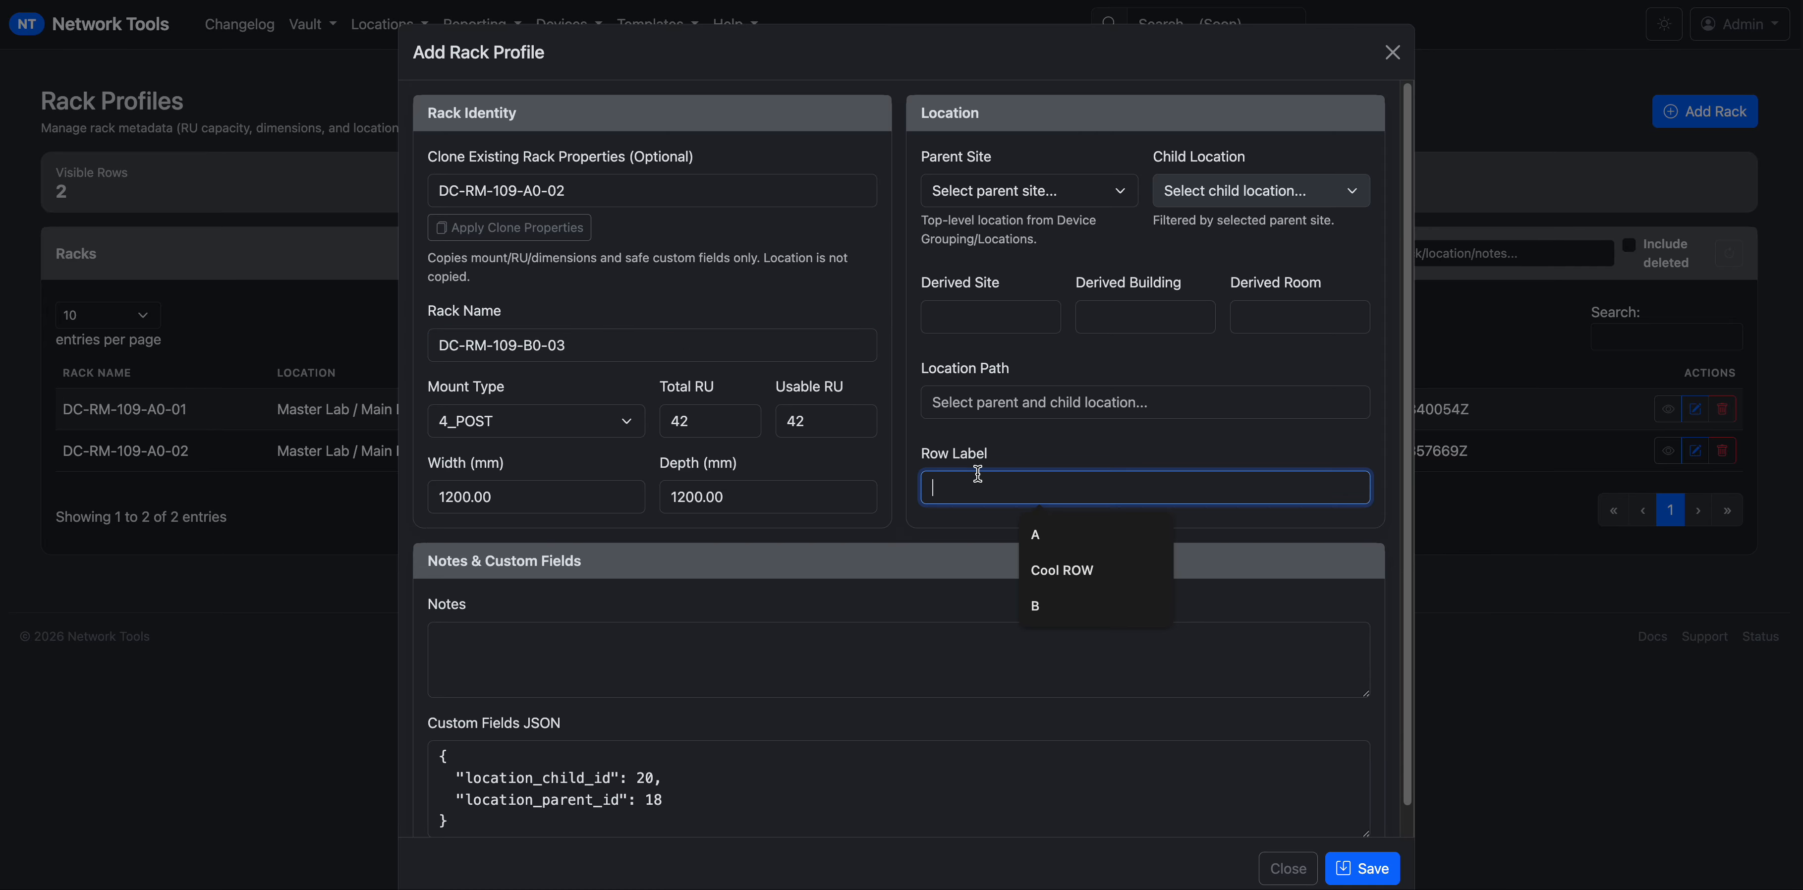
Give it row label B, location Master Lab / Main Building 1 / Room 109, and save.
text(B)
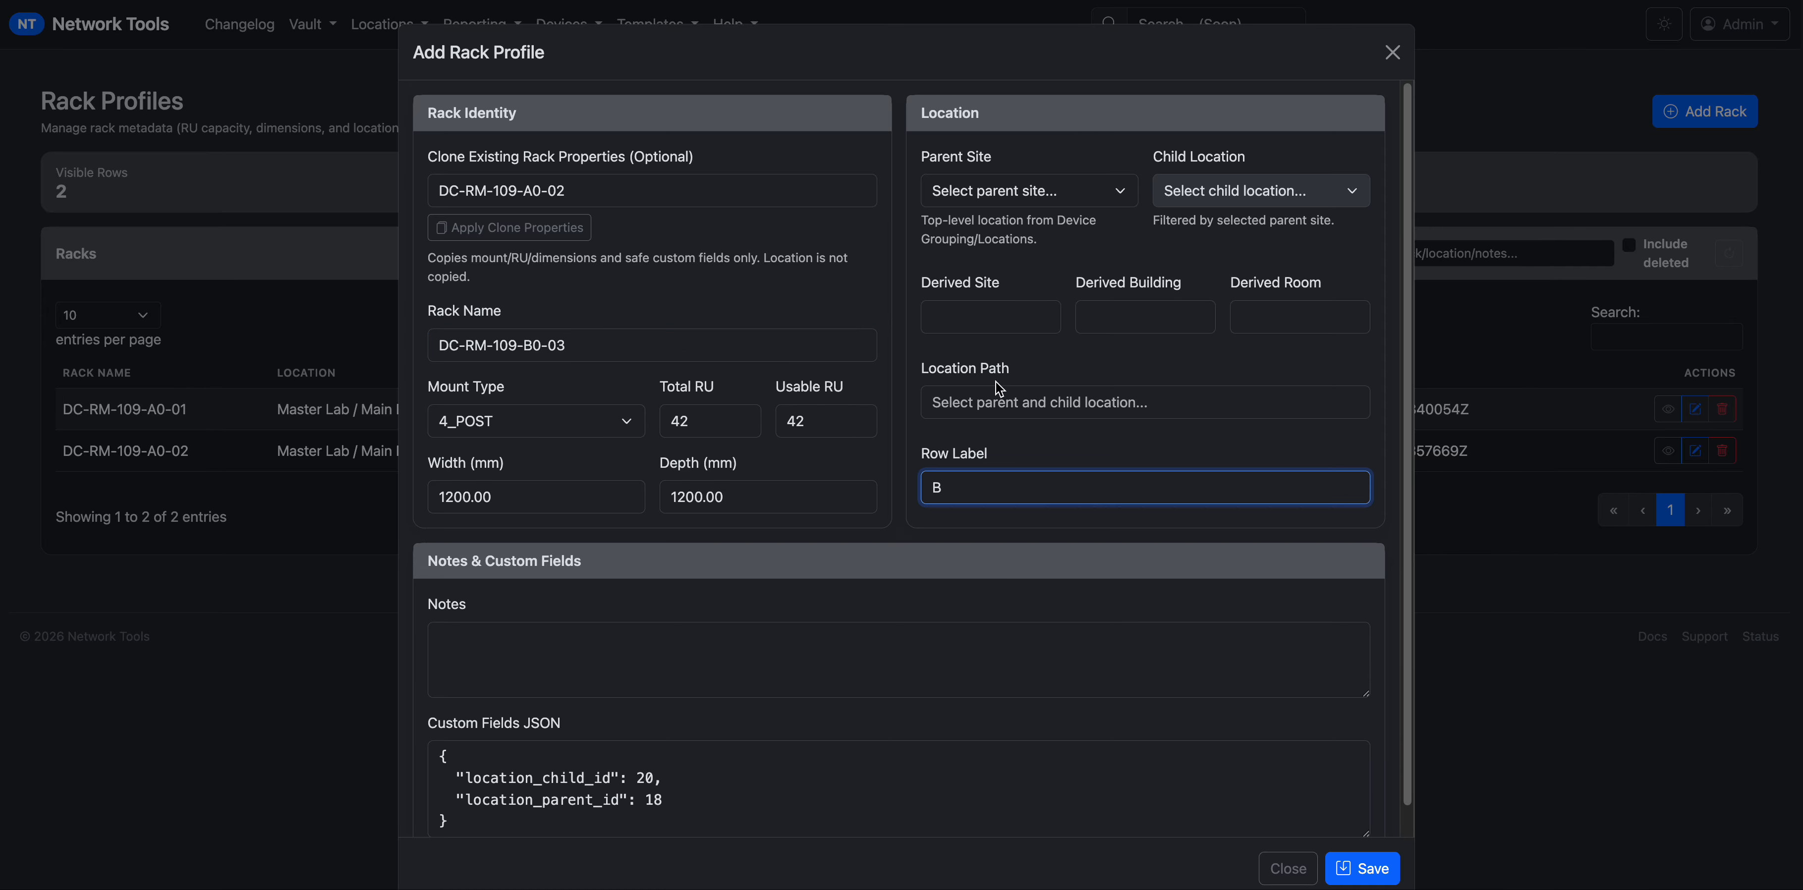
click(1016, 195)
click(1005, 272)
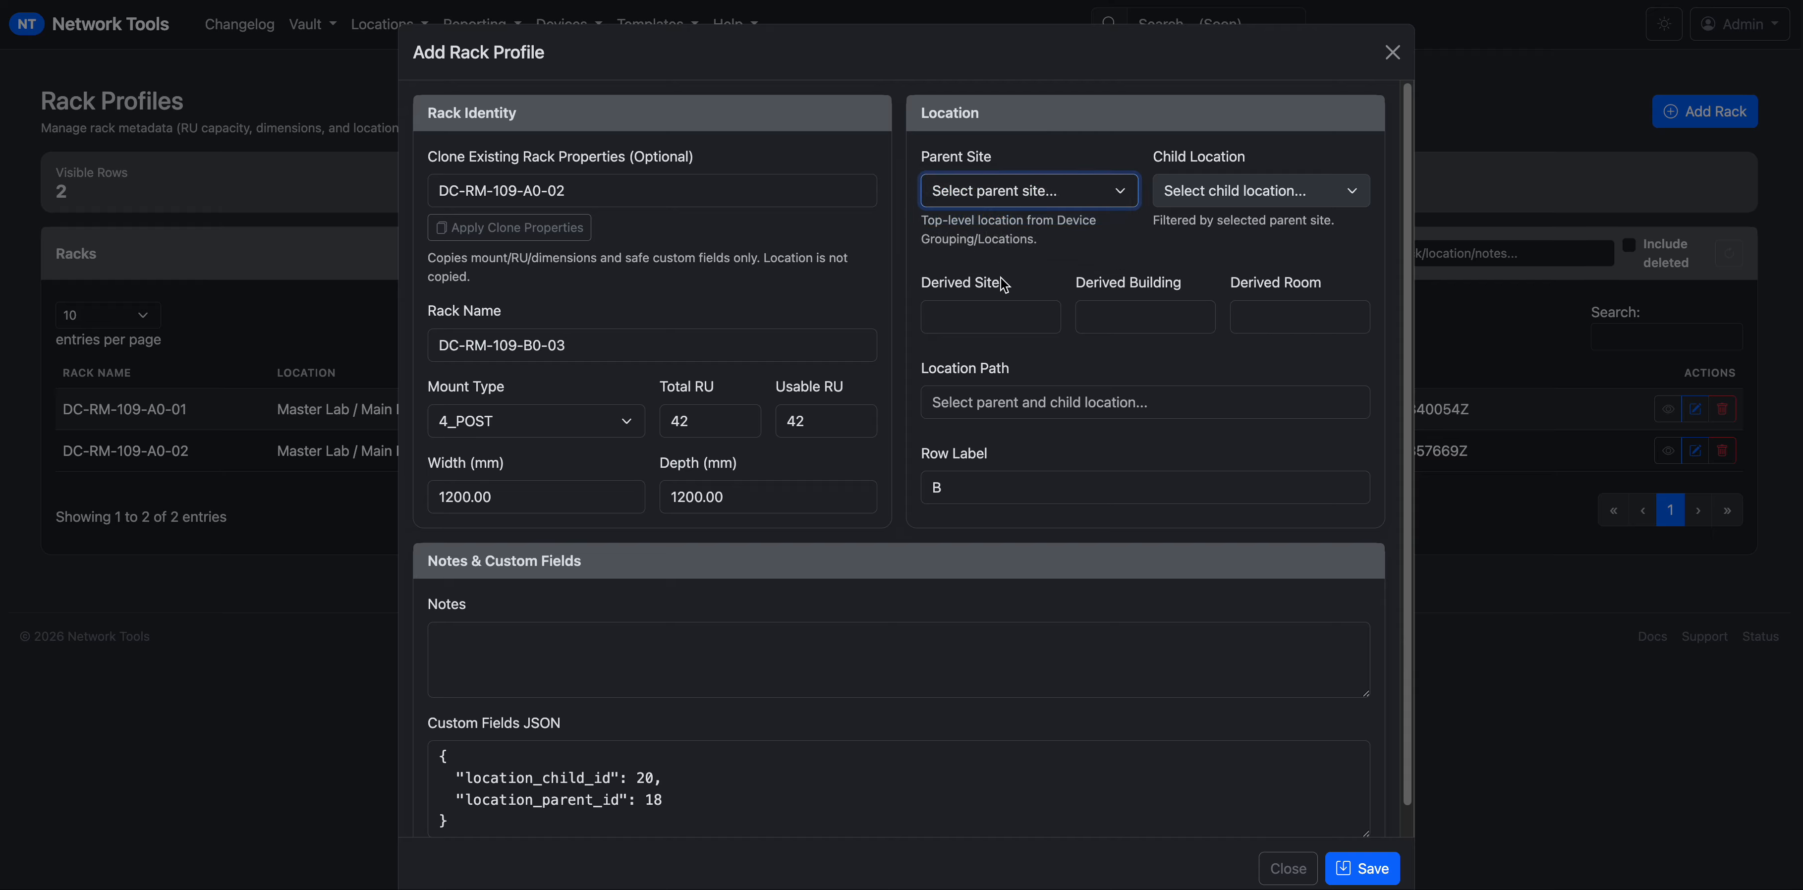
drag(967, 488, 923, 488)
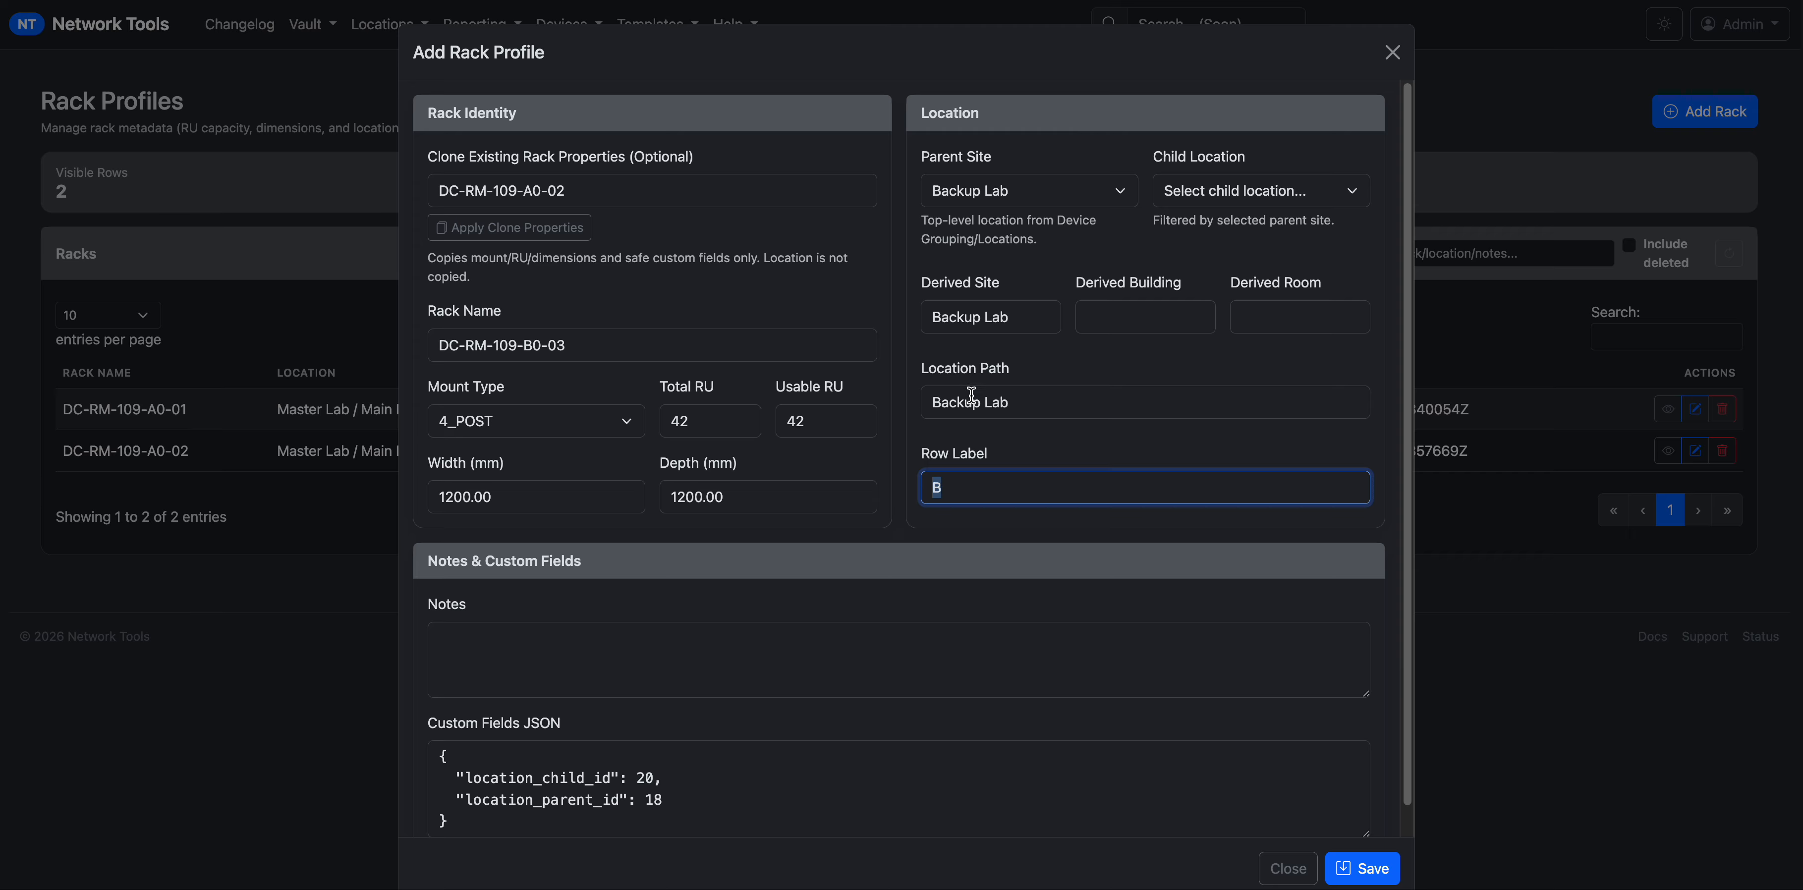
click(1098, 202)
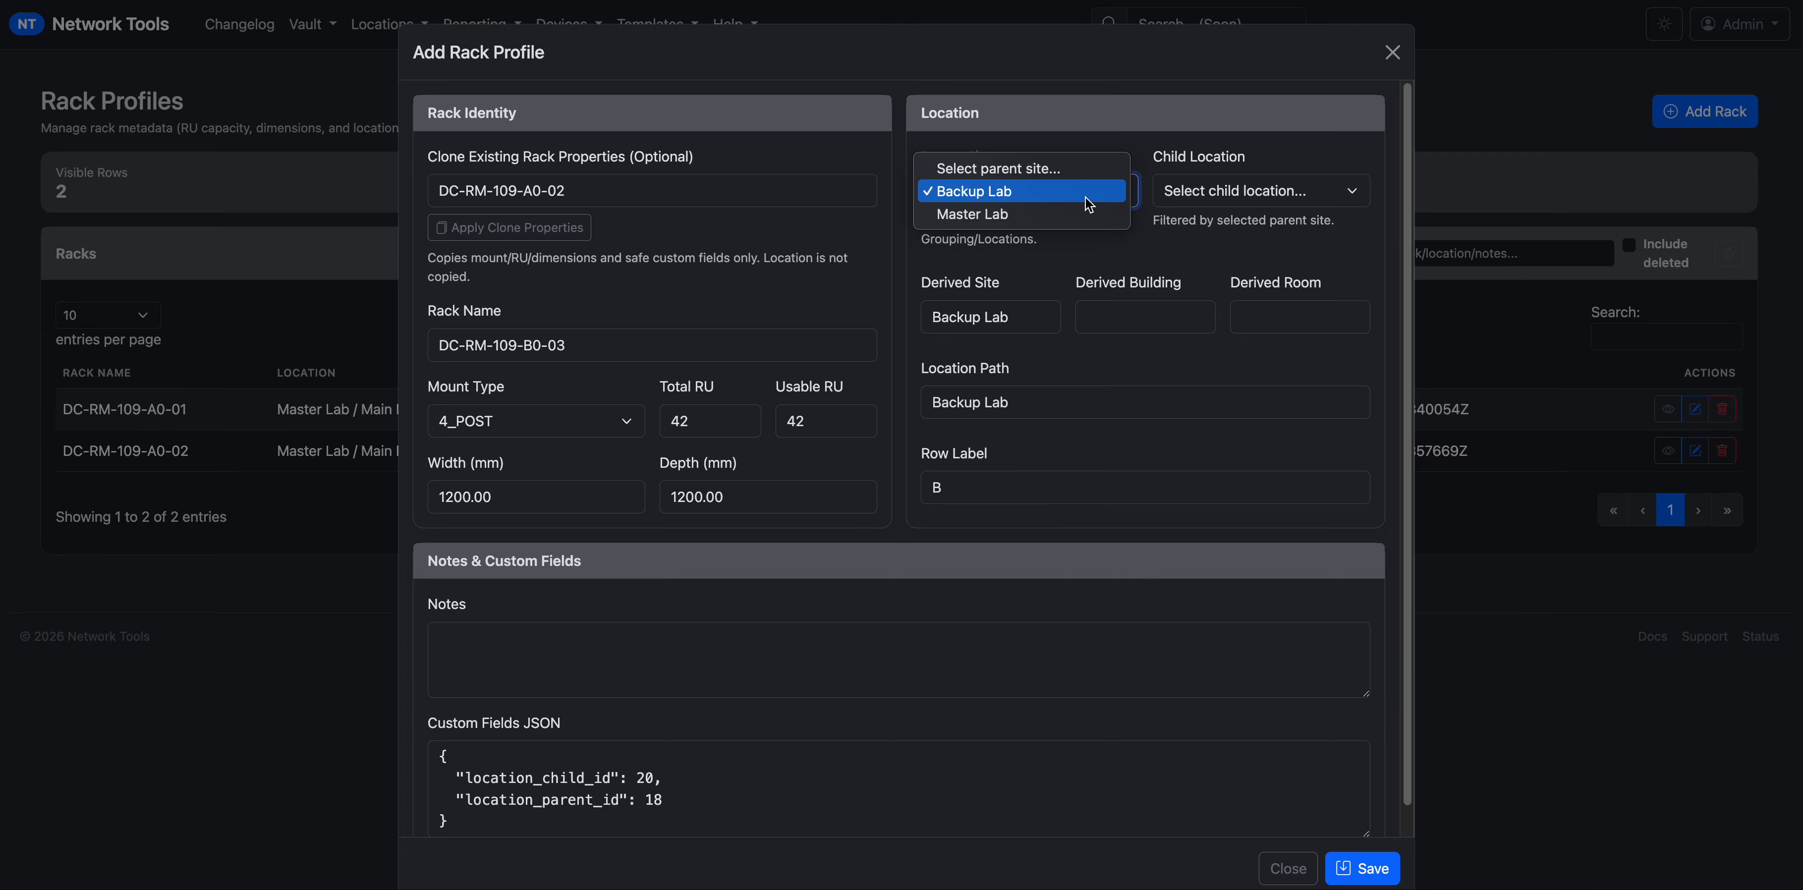
click(1079, 214)
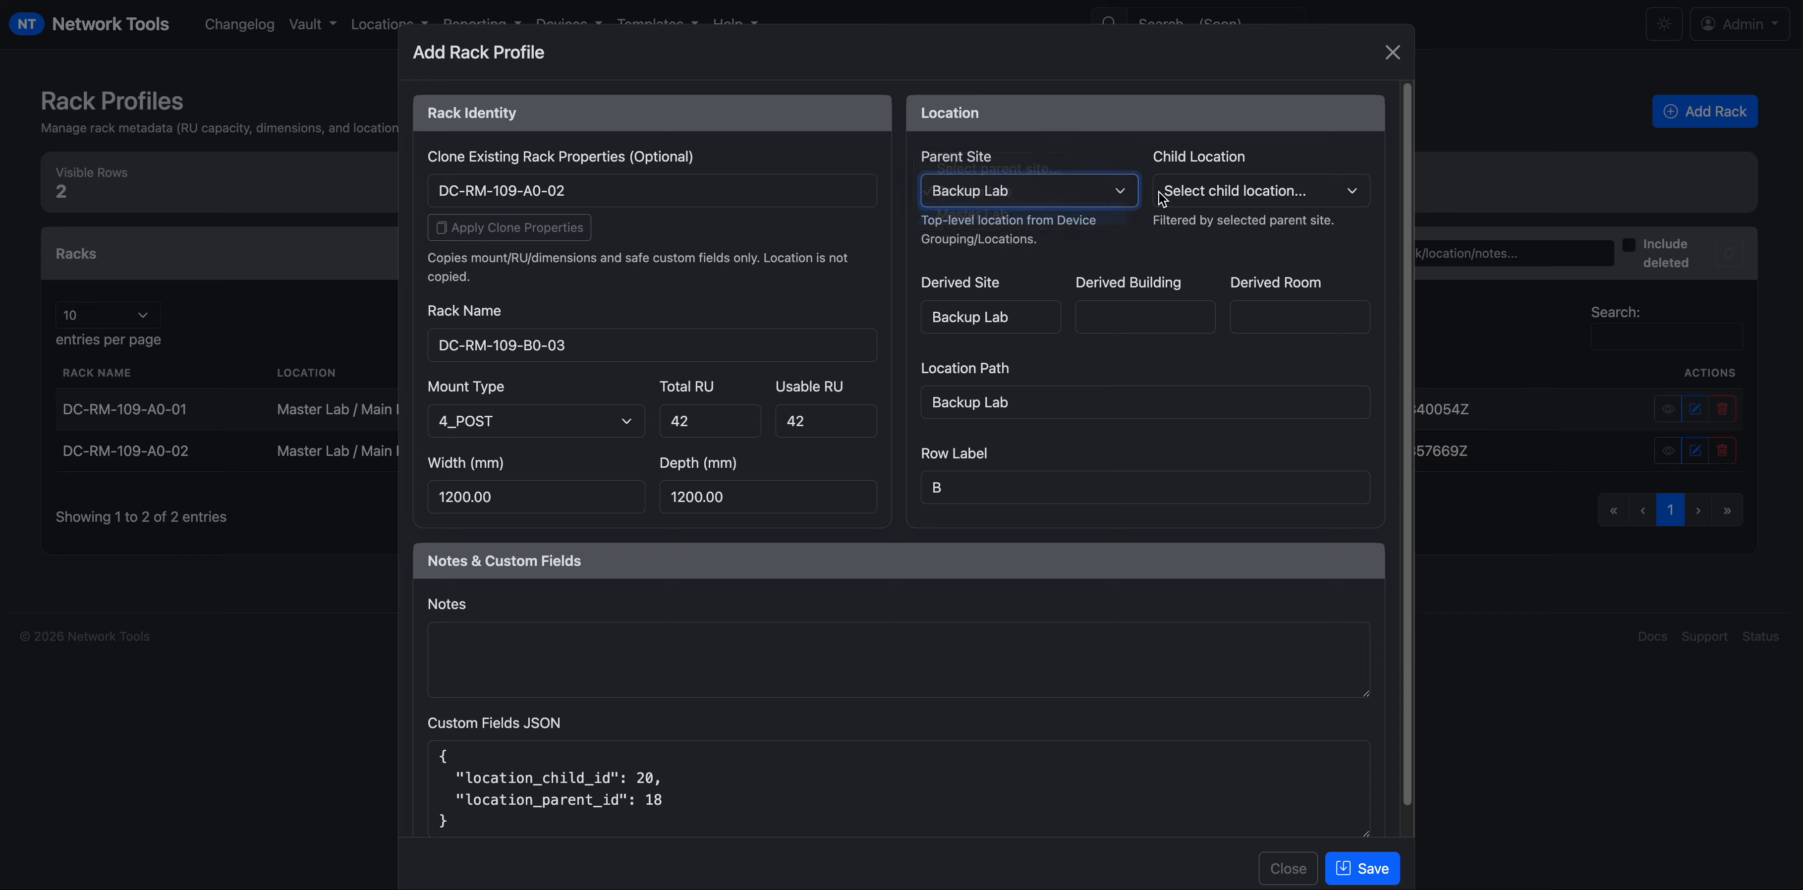
click(1220, 192)
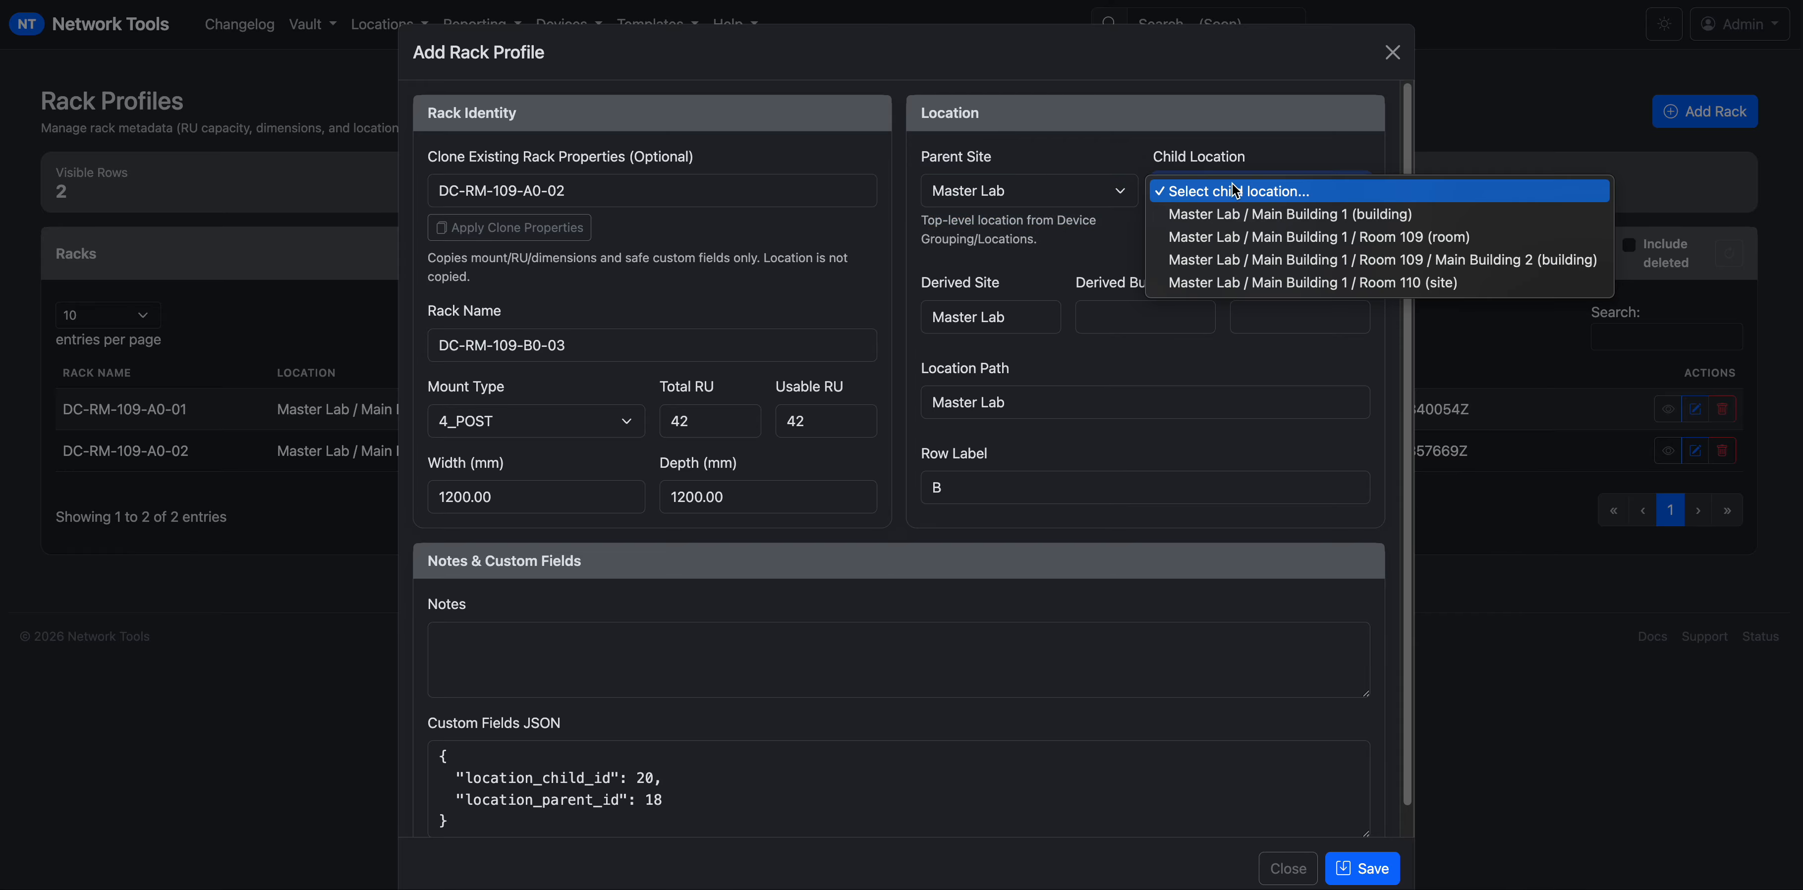
click(1236, 241)
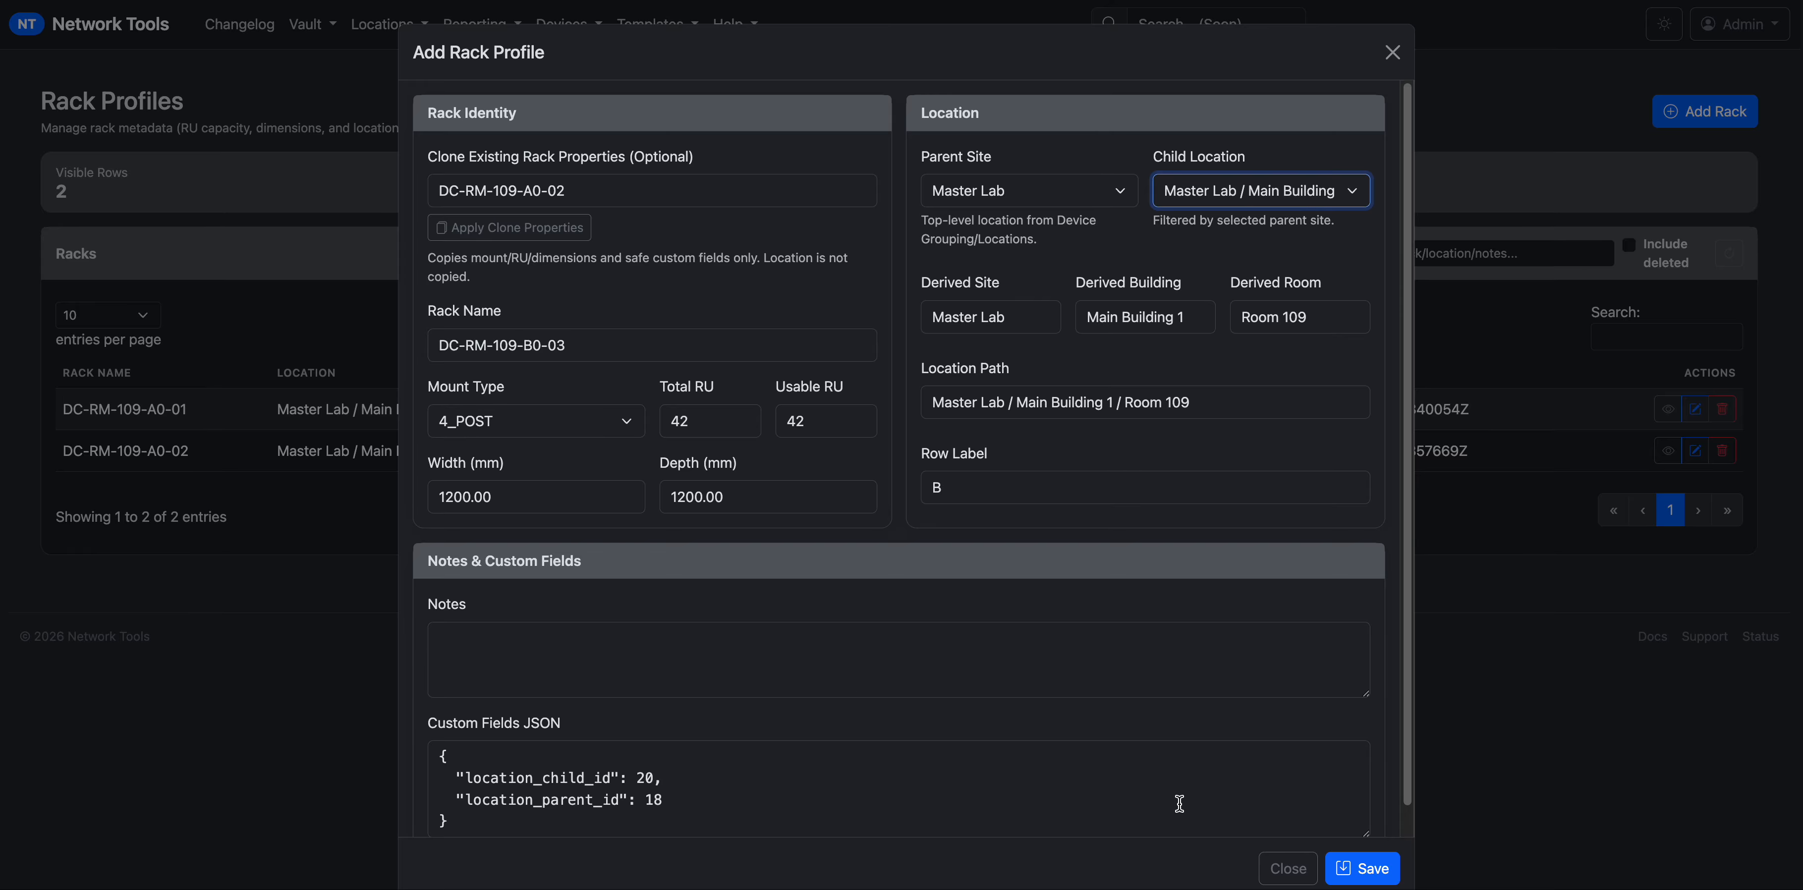
click(1351, 868)
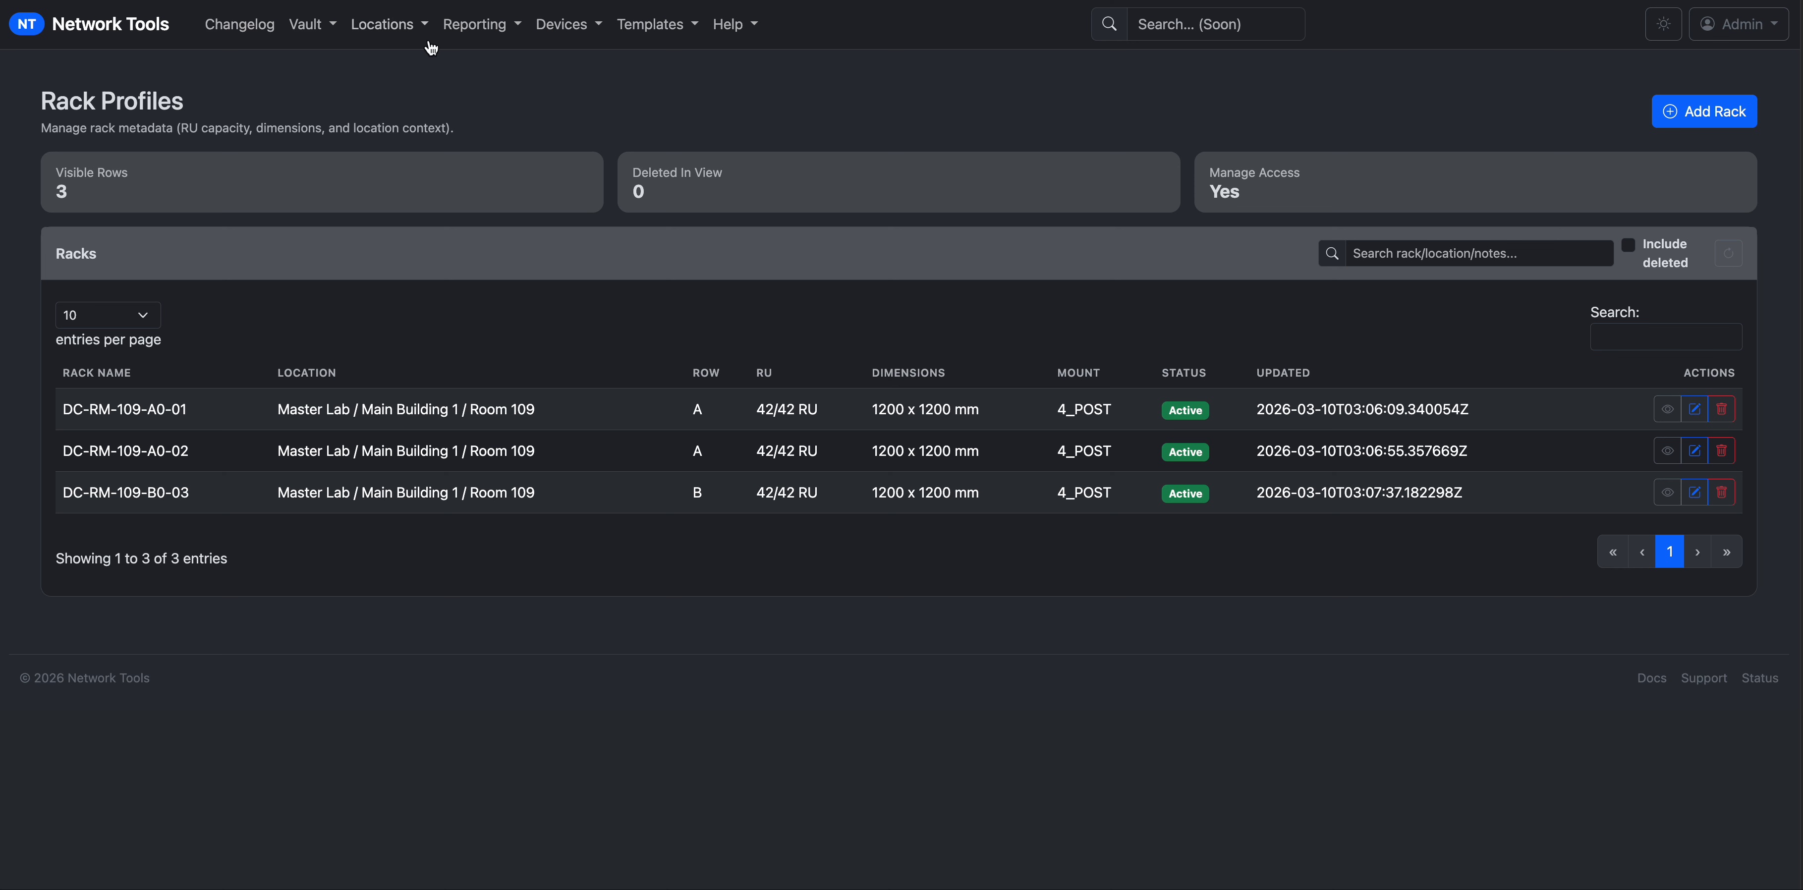
Open Unmanaged Device Profiles and inspect the FS_24PT_DWDM patch panel rows.
click(575, 29)
click(583, 66)
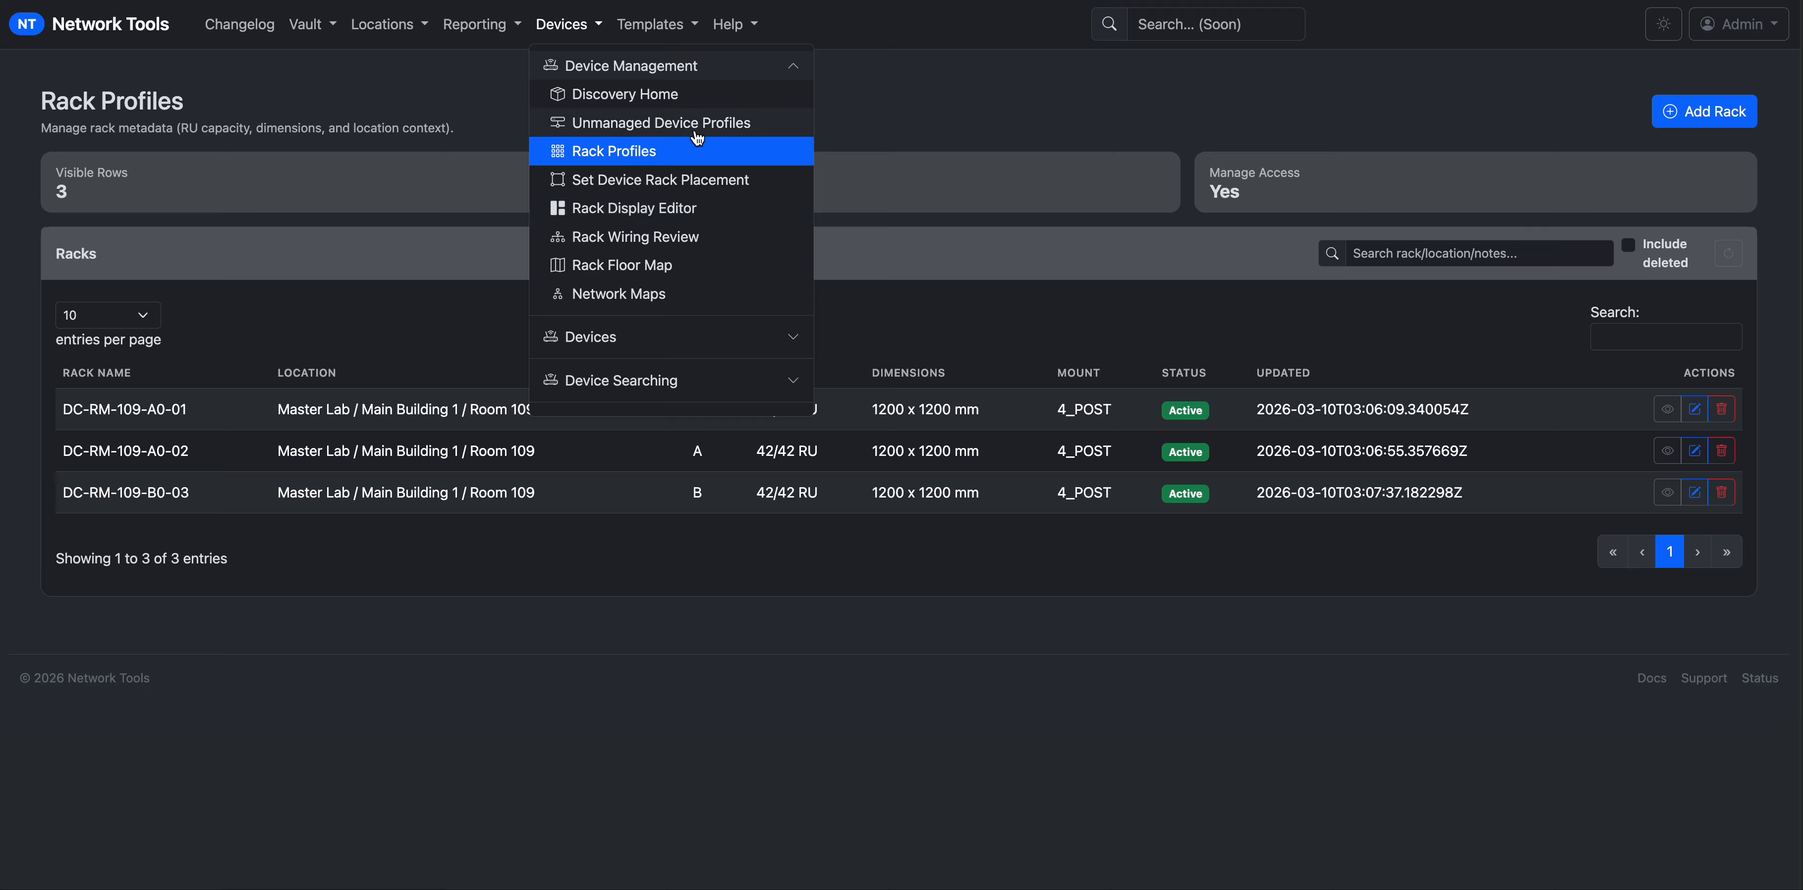
click(664, 128)
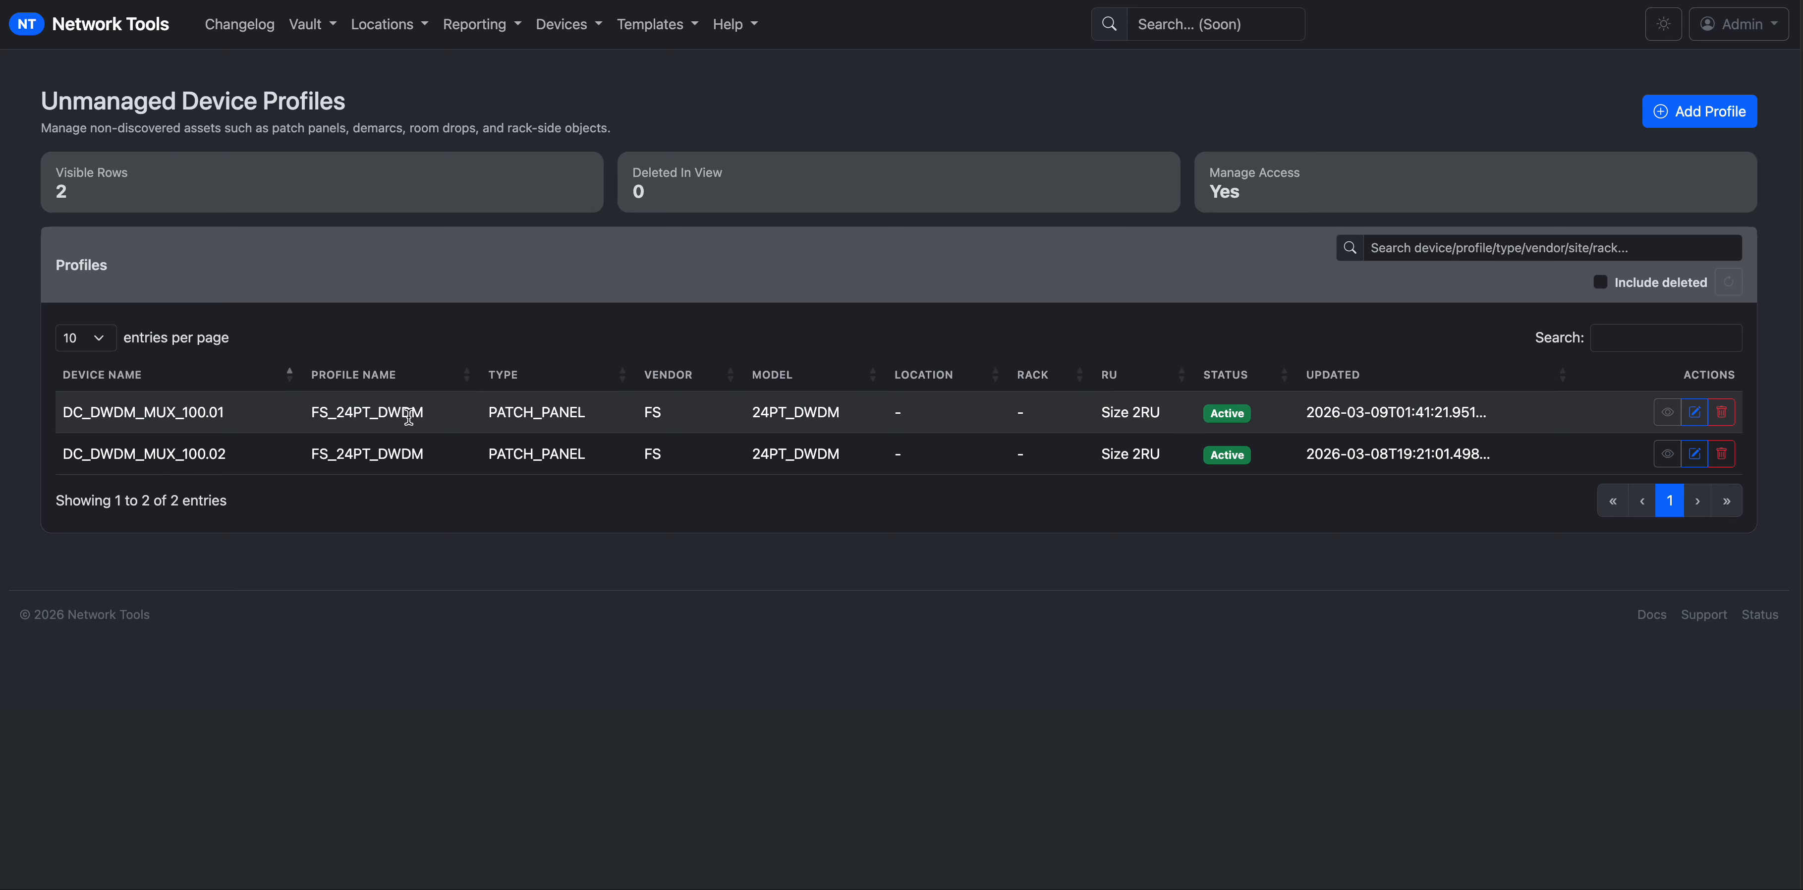
drag(440, 420, 348, 420)
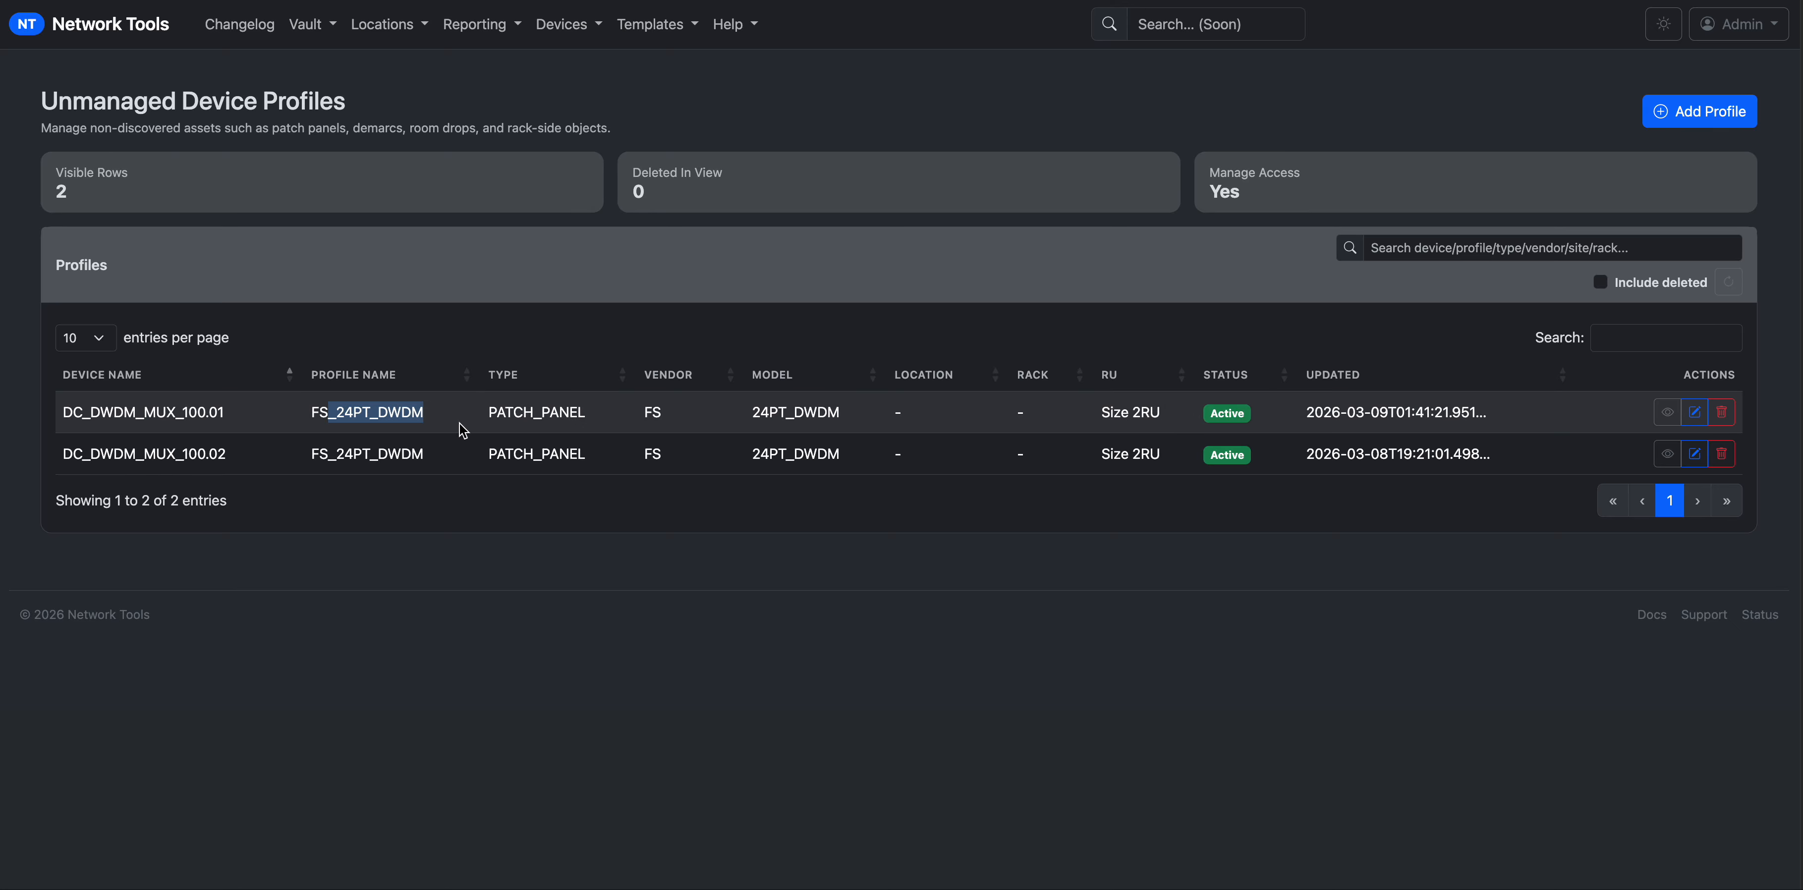
click(867, 418)
drag(866, 418, 757, 404)
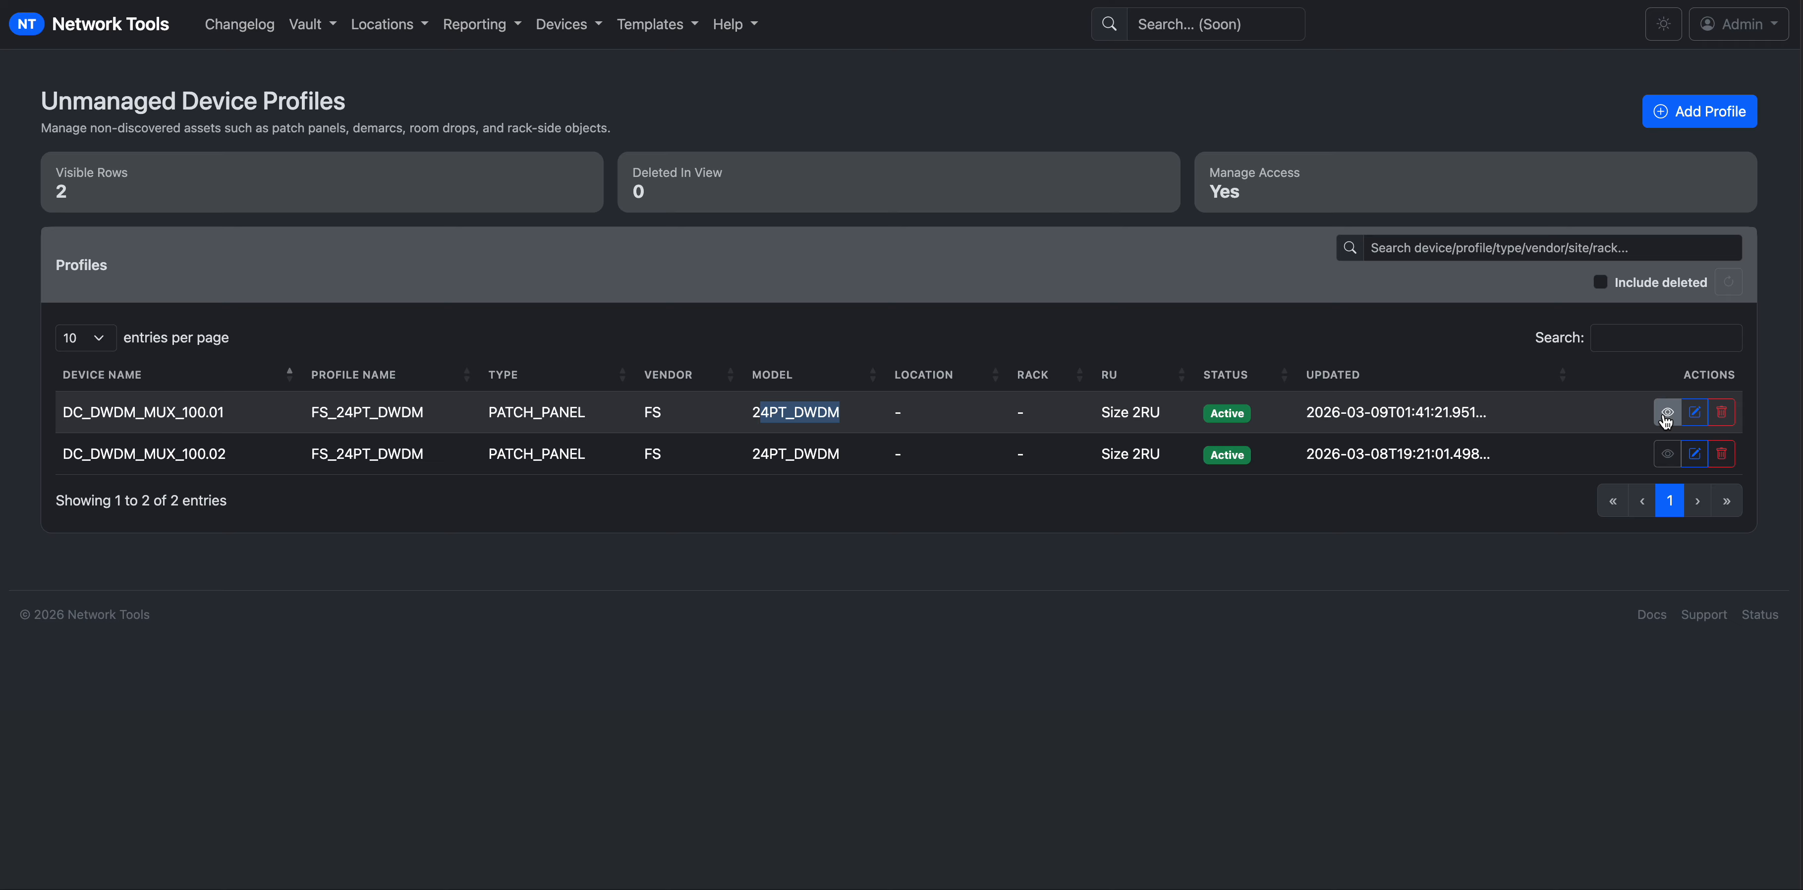
click(1694, 419)
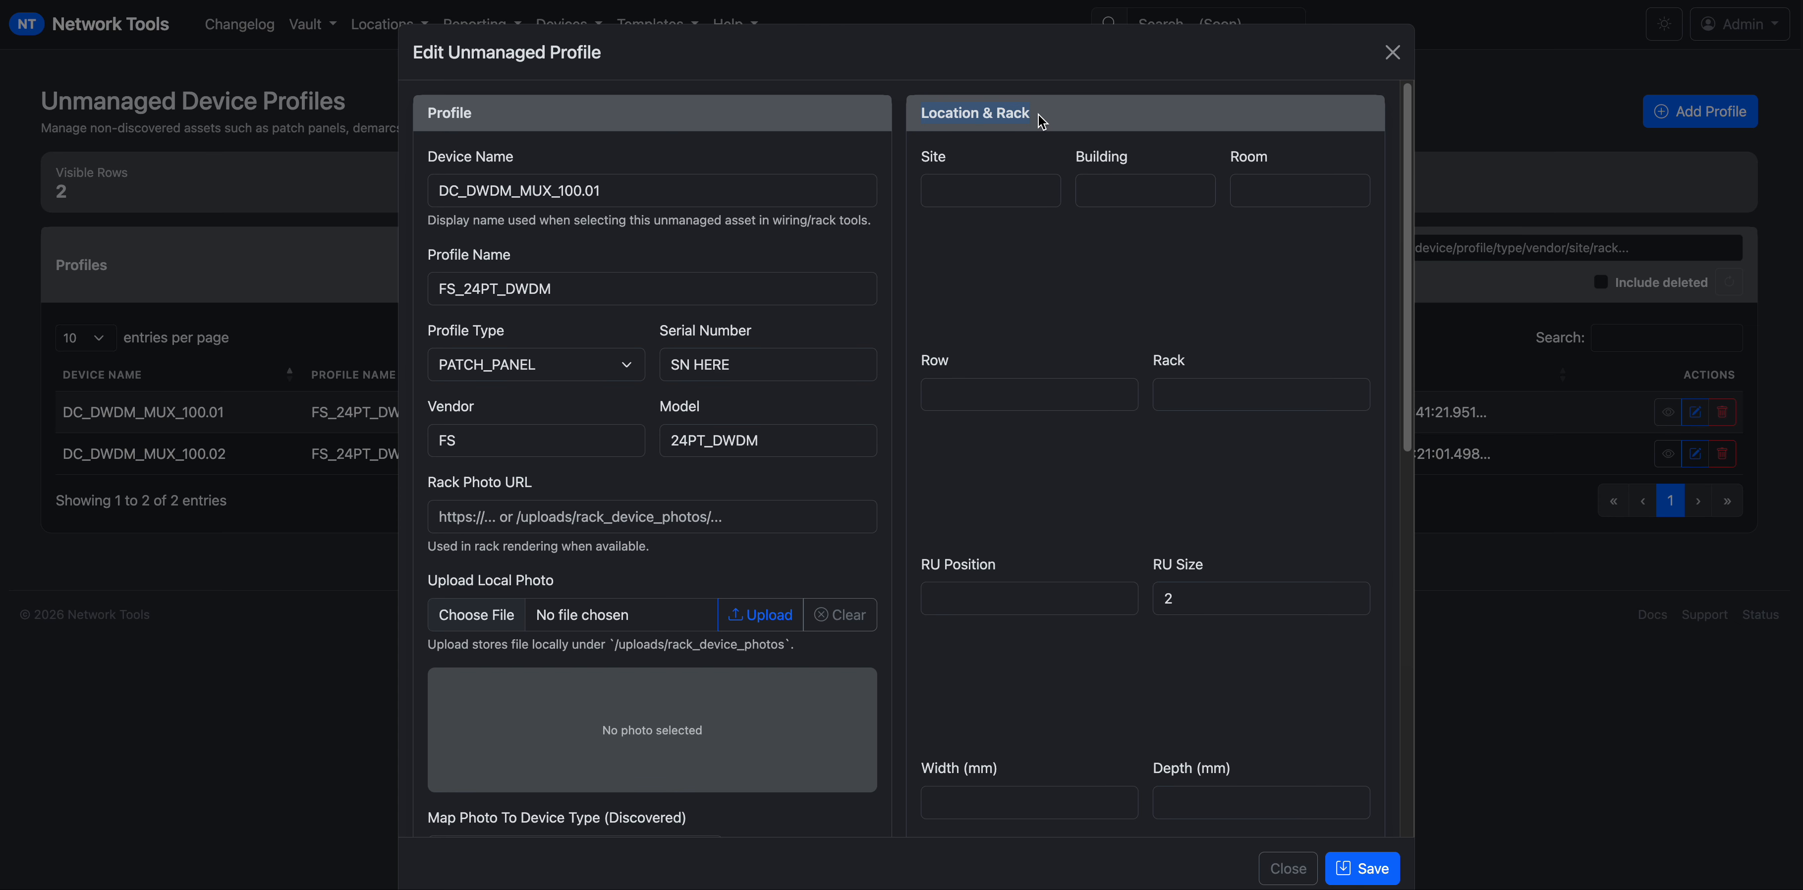
drag(923, 112, 1029, 112)
scroll(1092, 502, down, 2)
scroll(1080, 534, up, 2)
drag(647, 190, 446, 191)
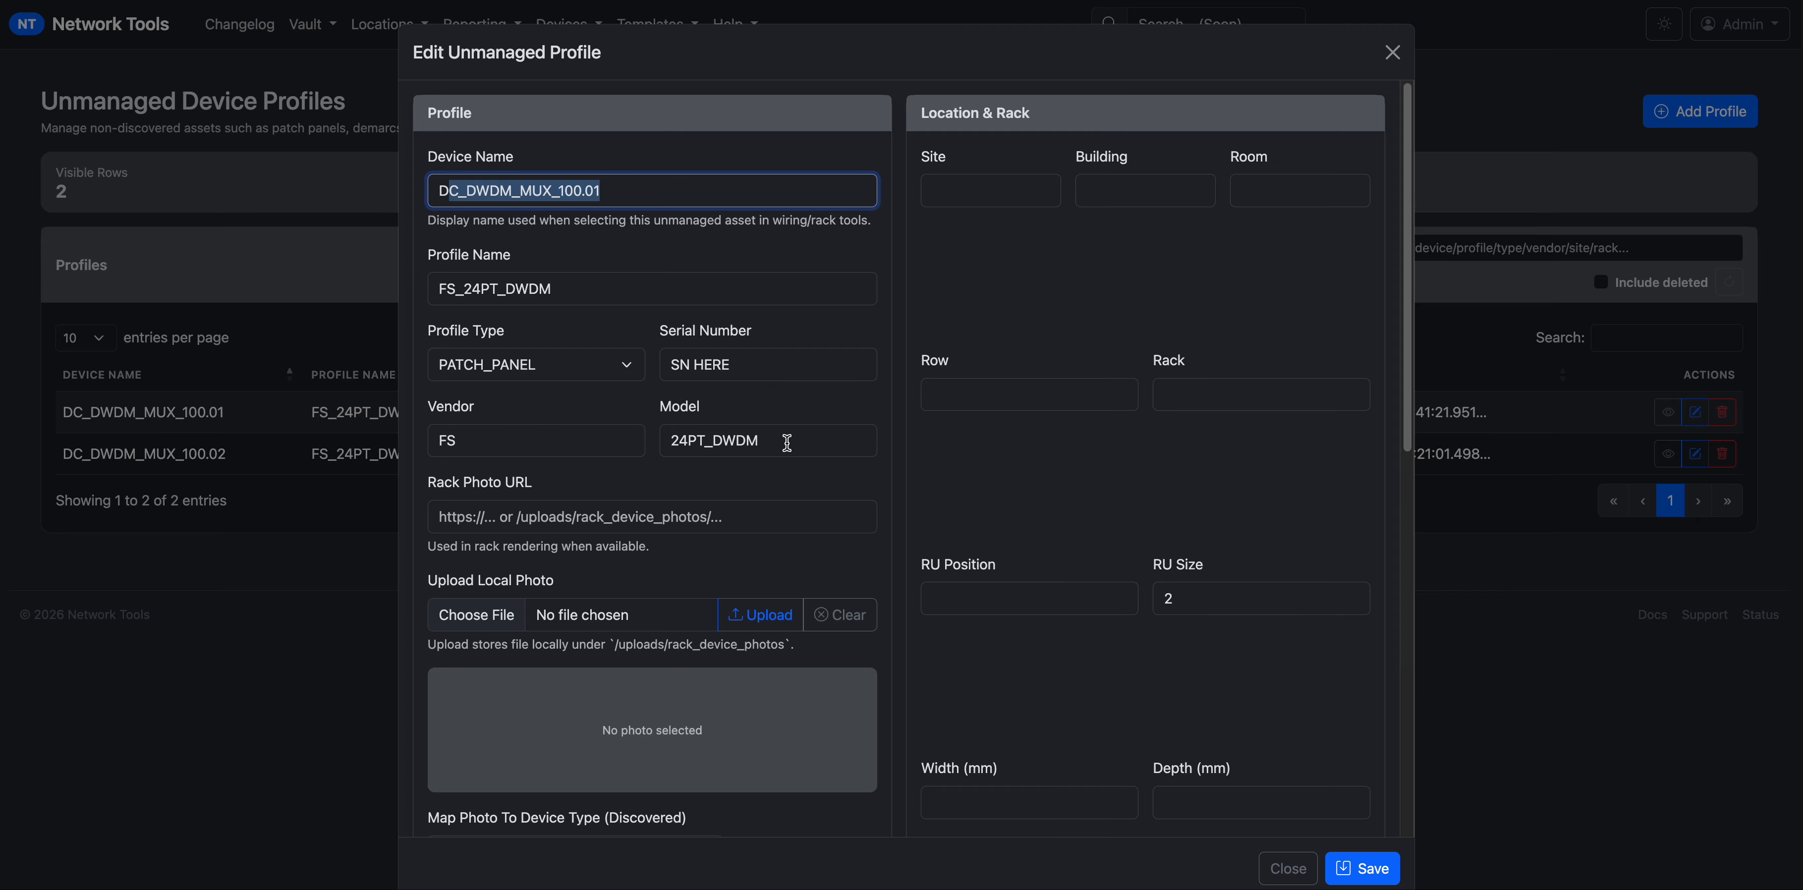
scroll(642, 532, down, 5)
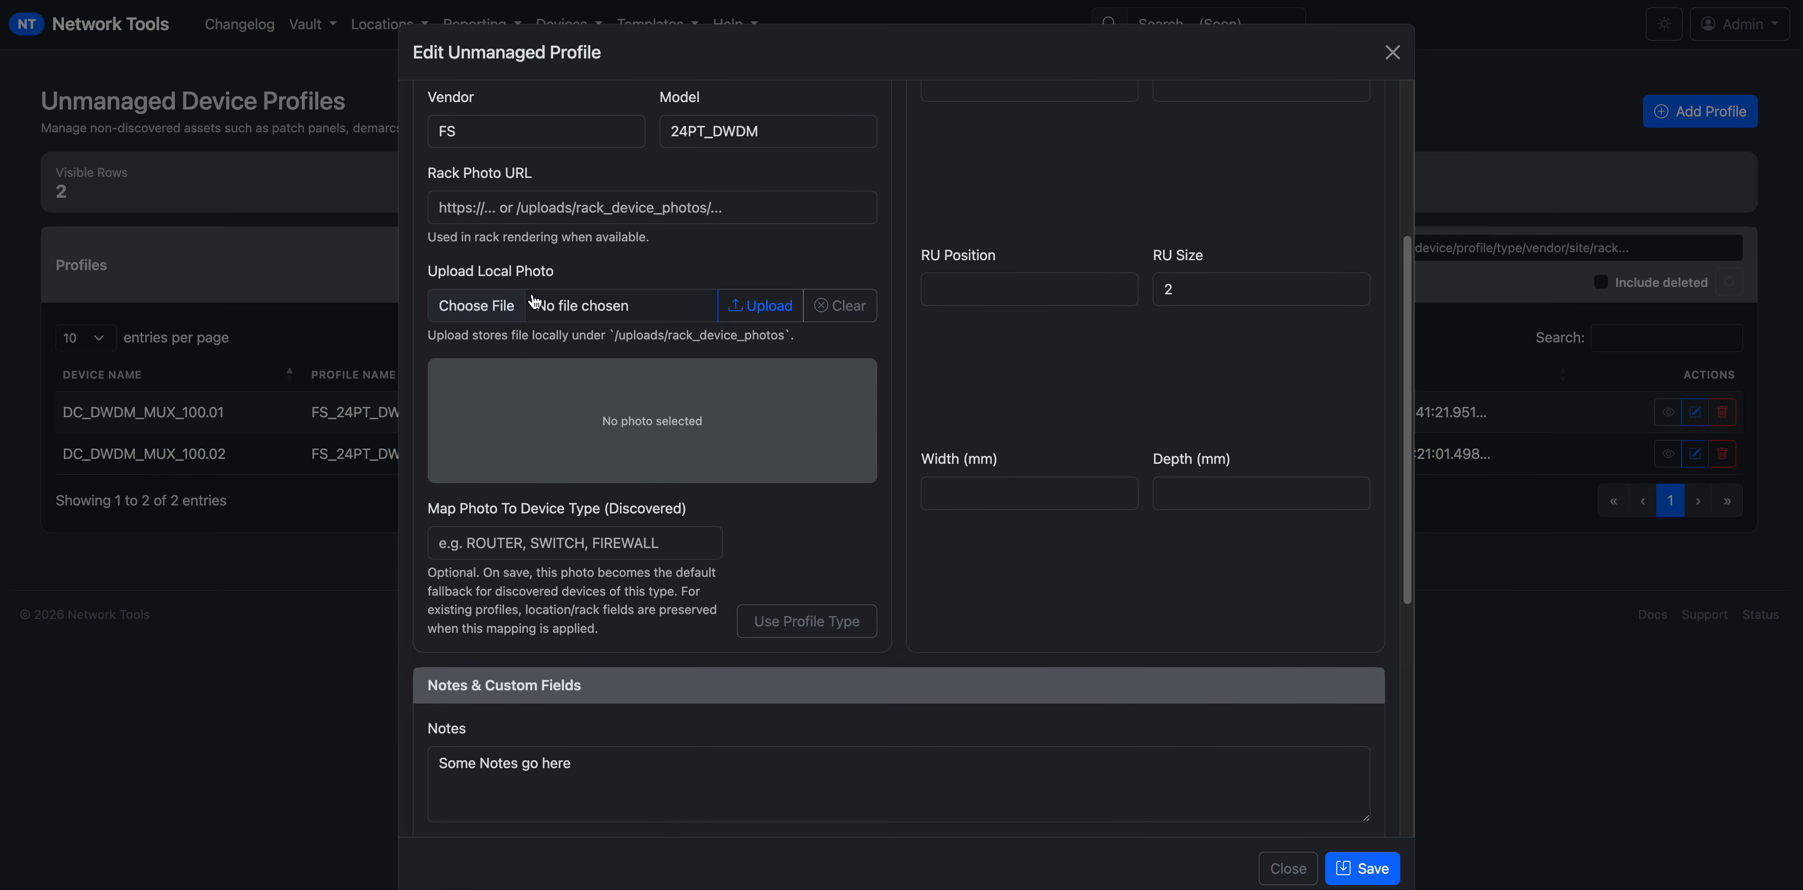
click(538, 216)
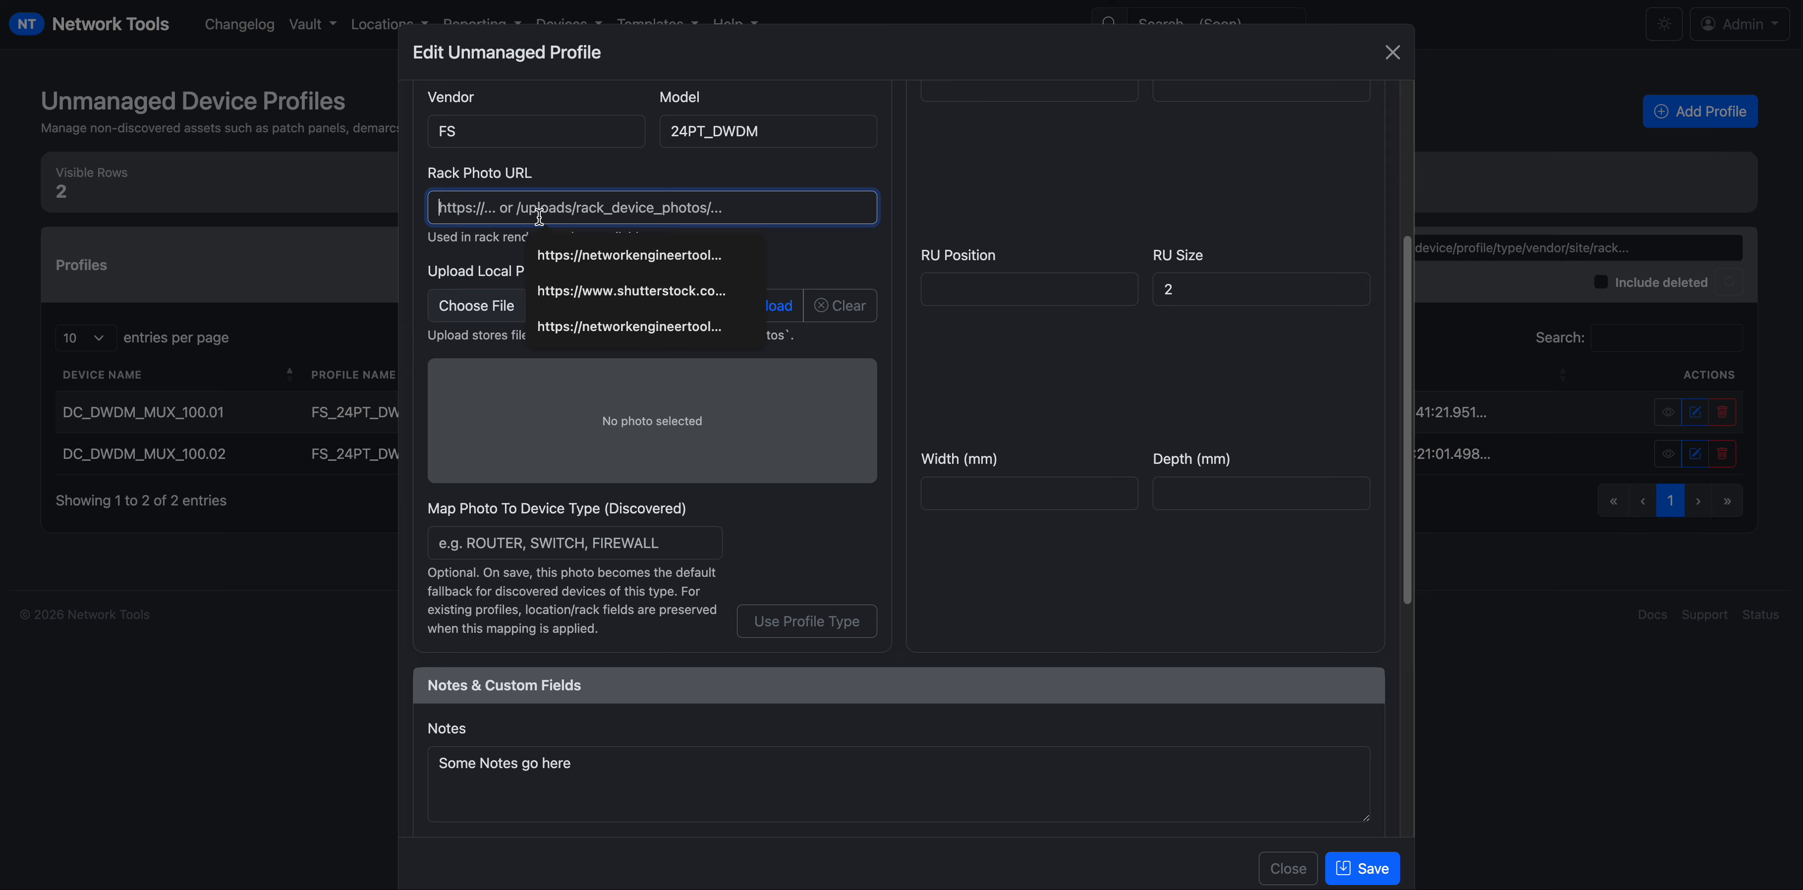
click(711, 418)
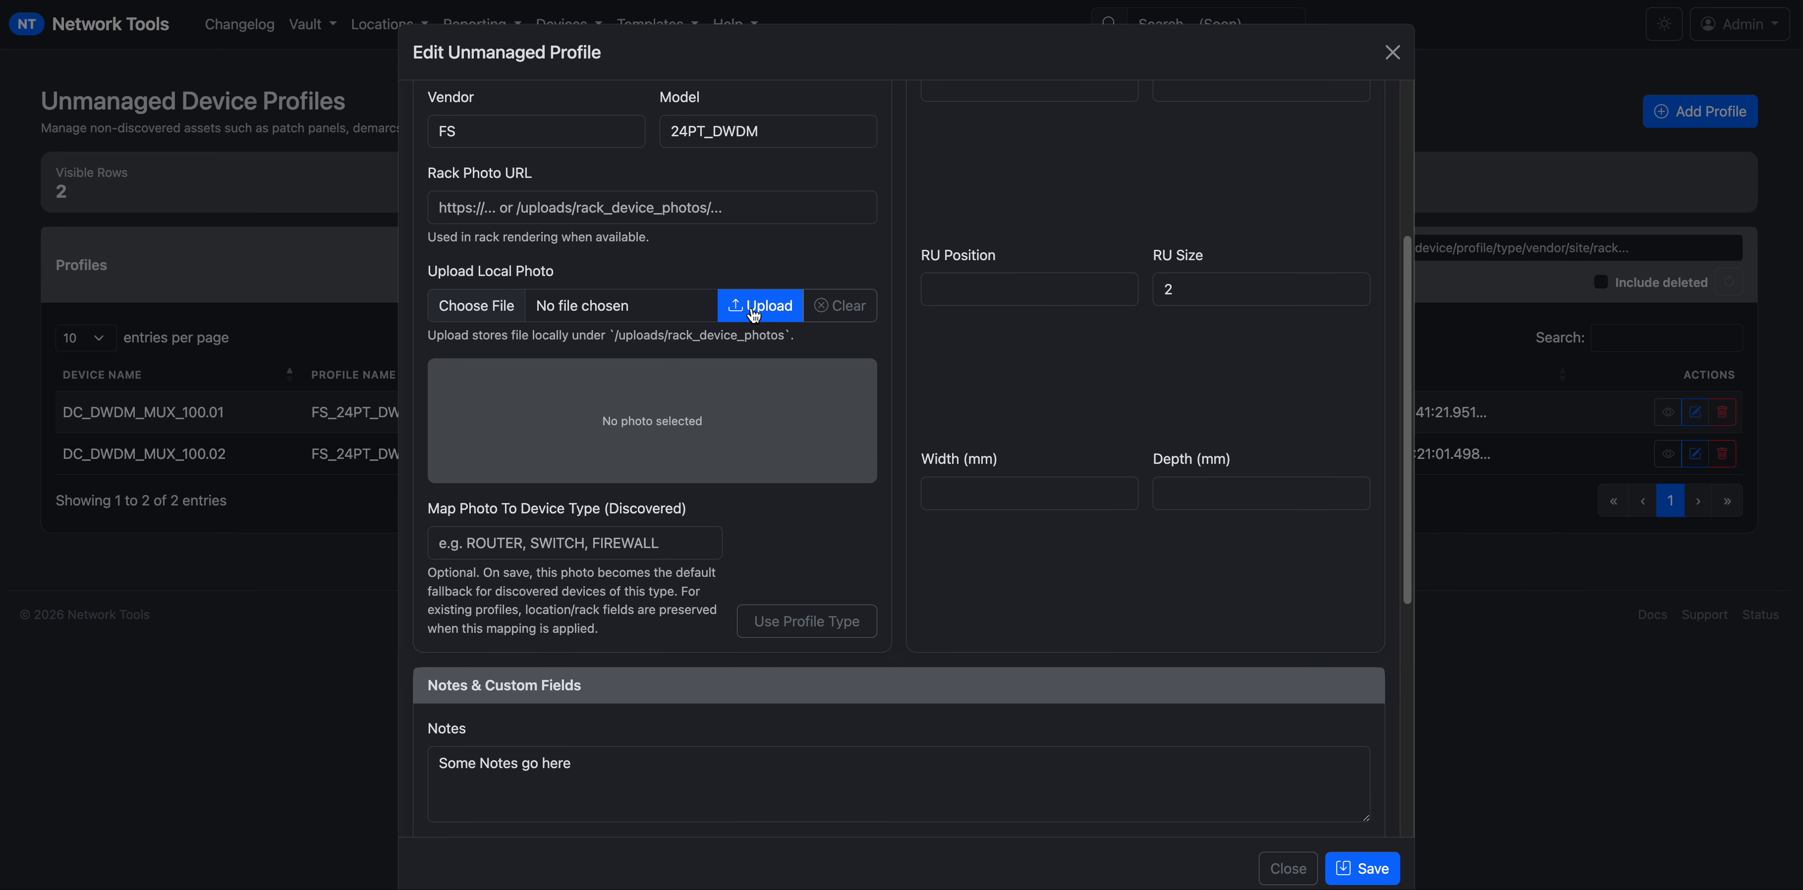
drag(571, 184, 434, 200)
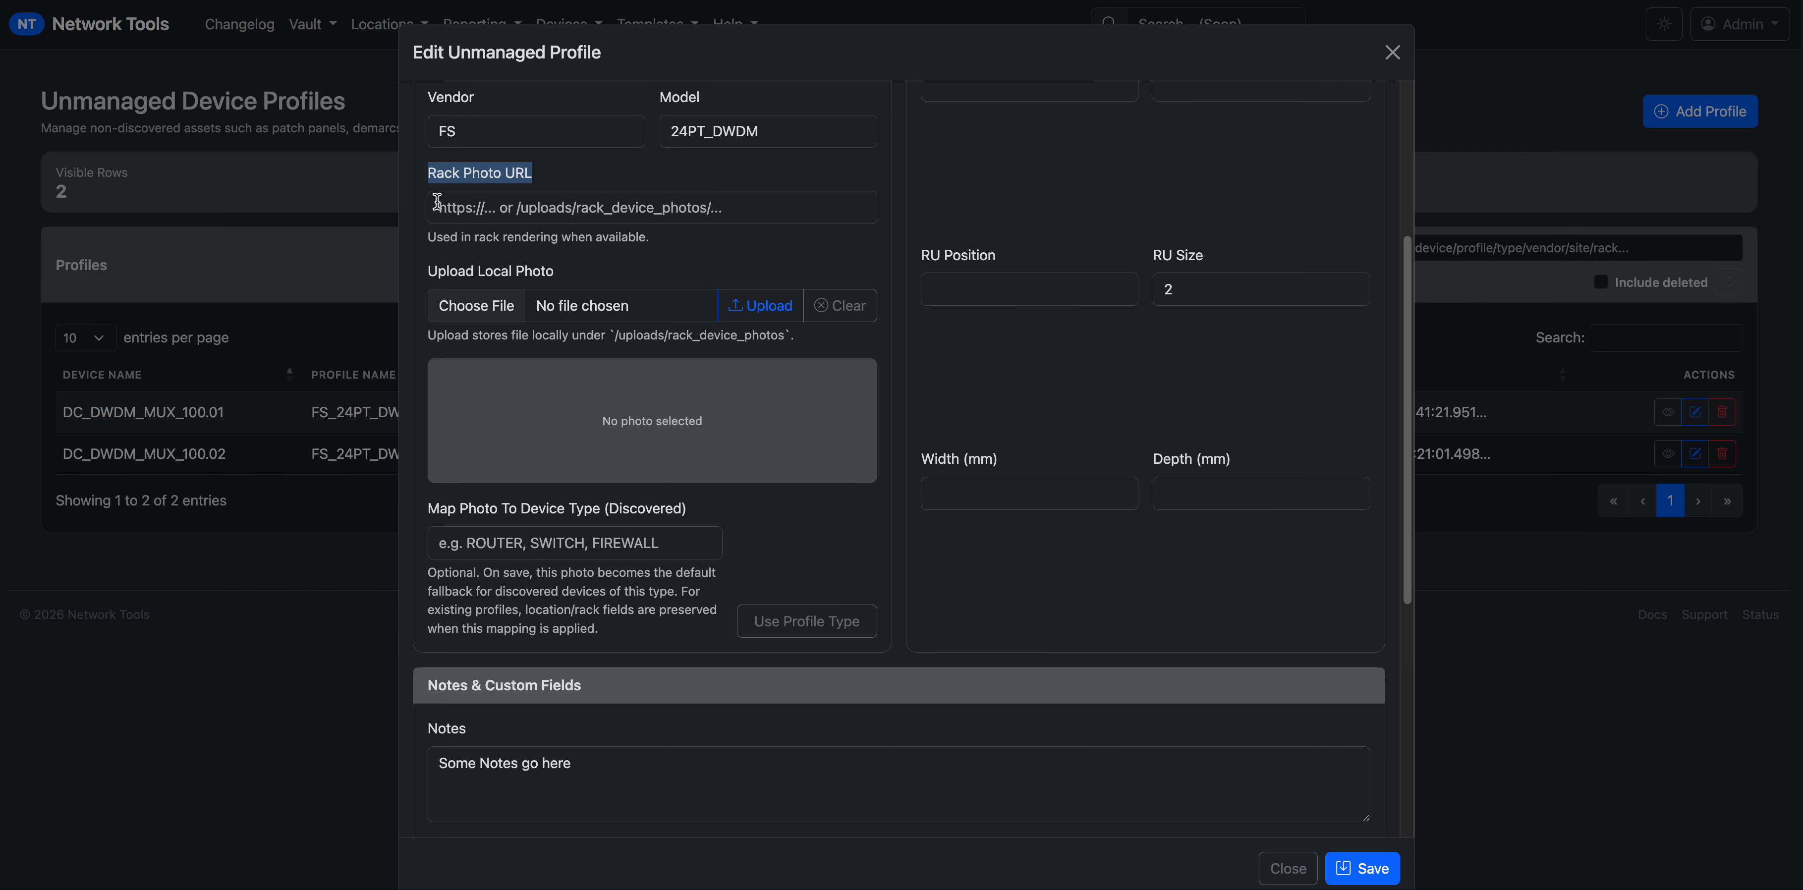
click(574, 306)
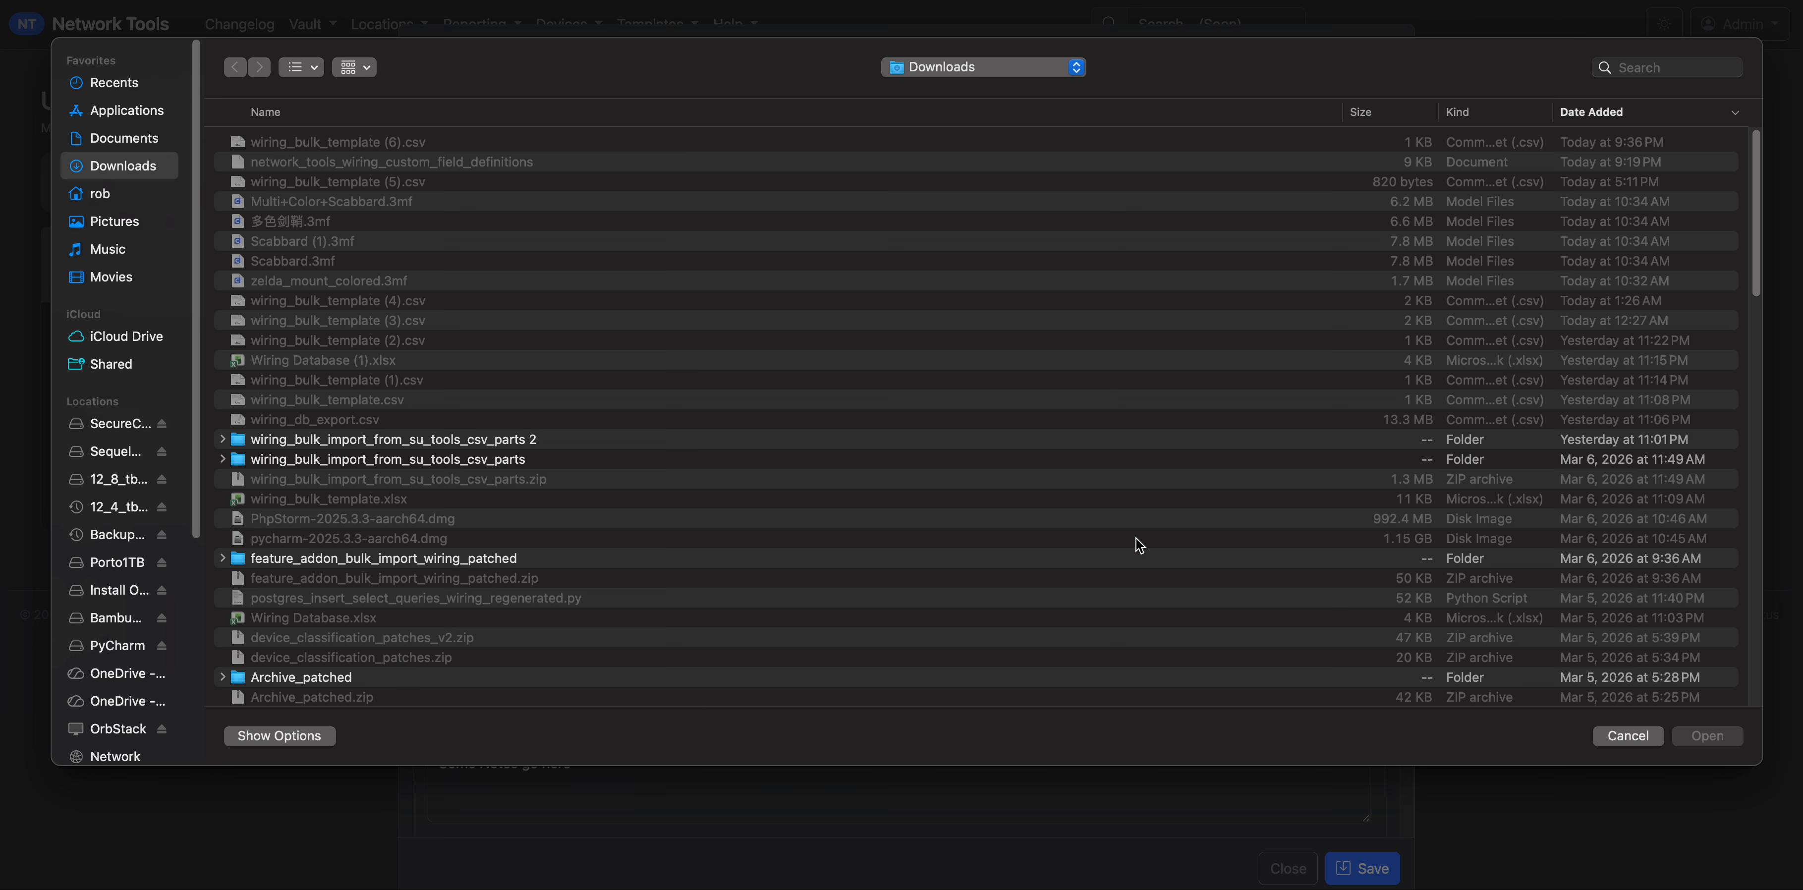
click(1618, 736)
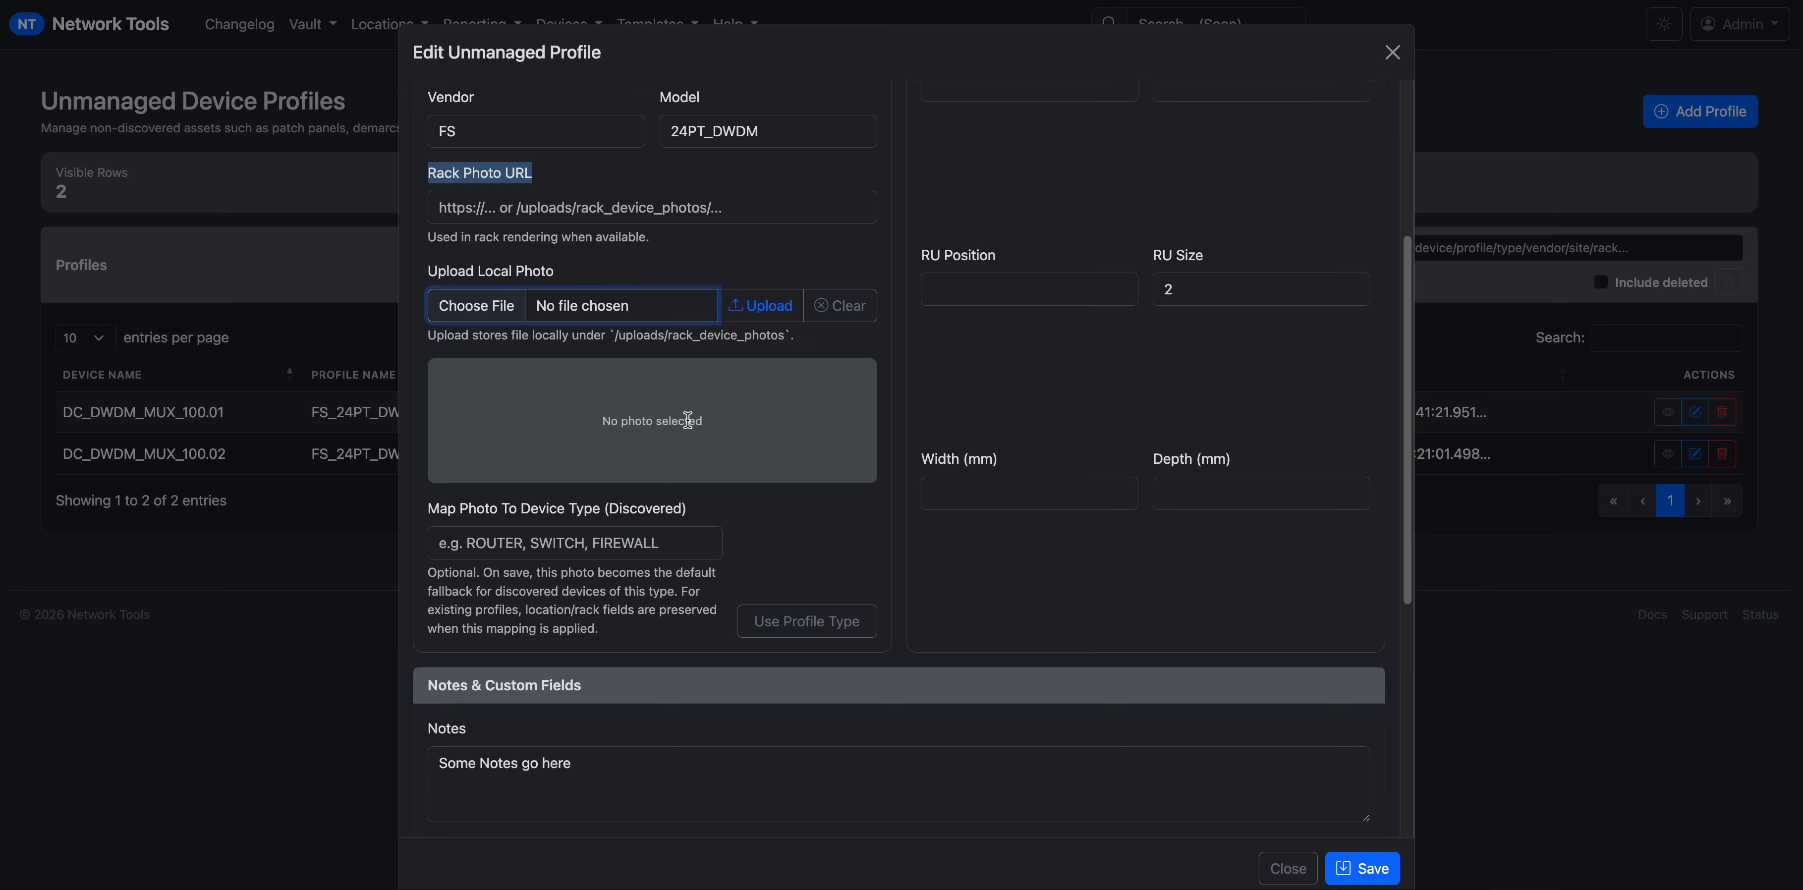
scroll(617, 493, down, 2)
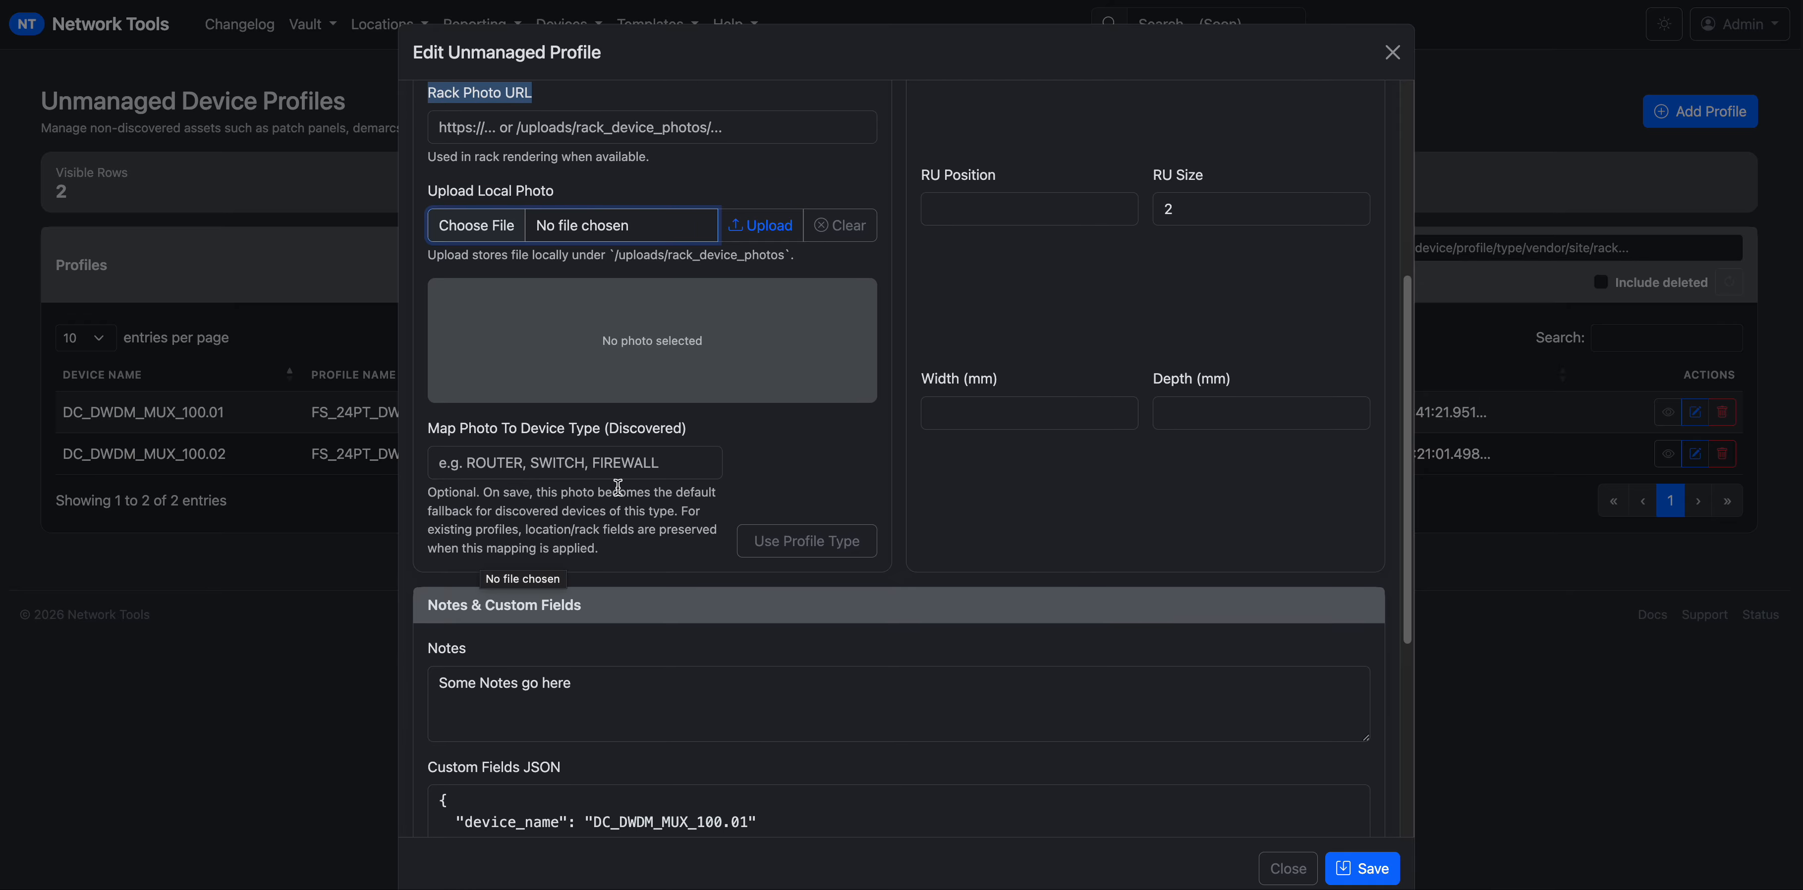
scroll(617, 493, up, 5)
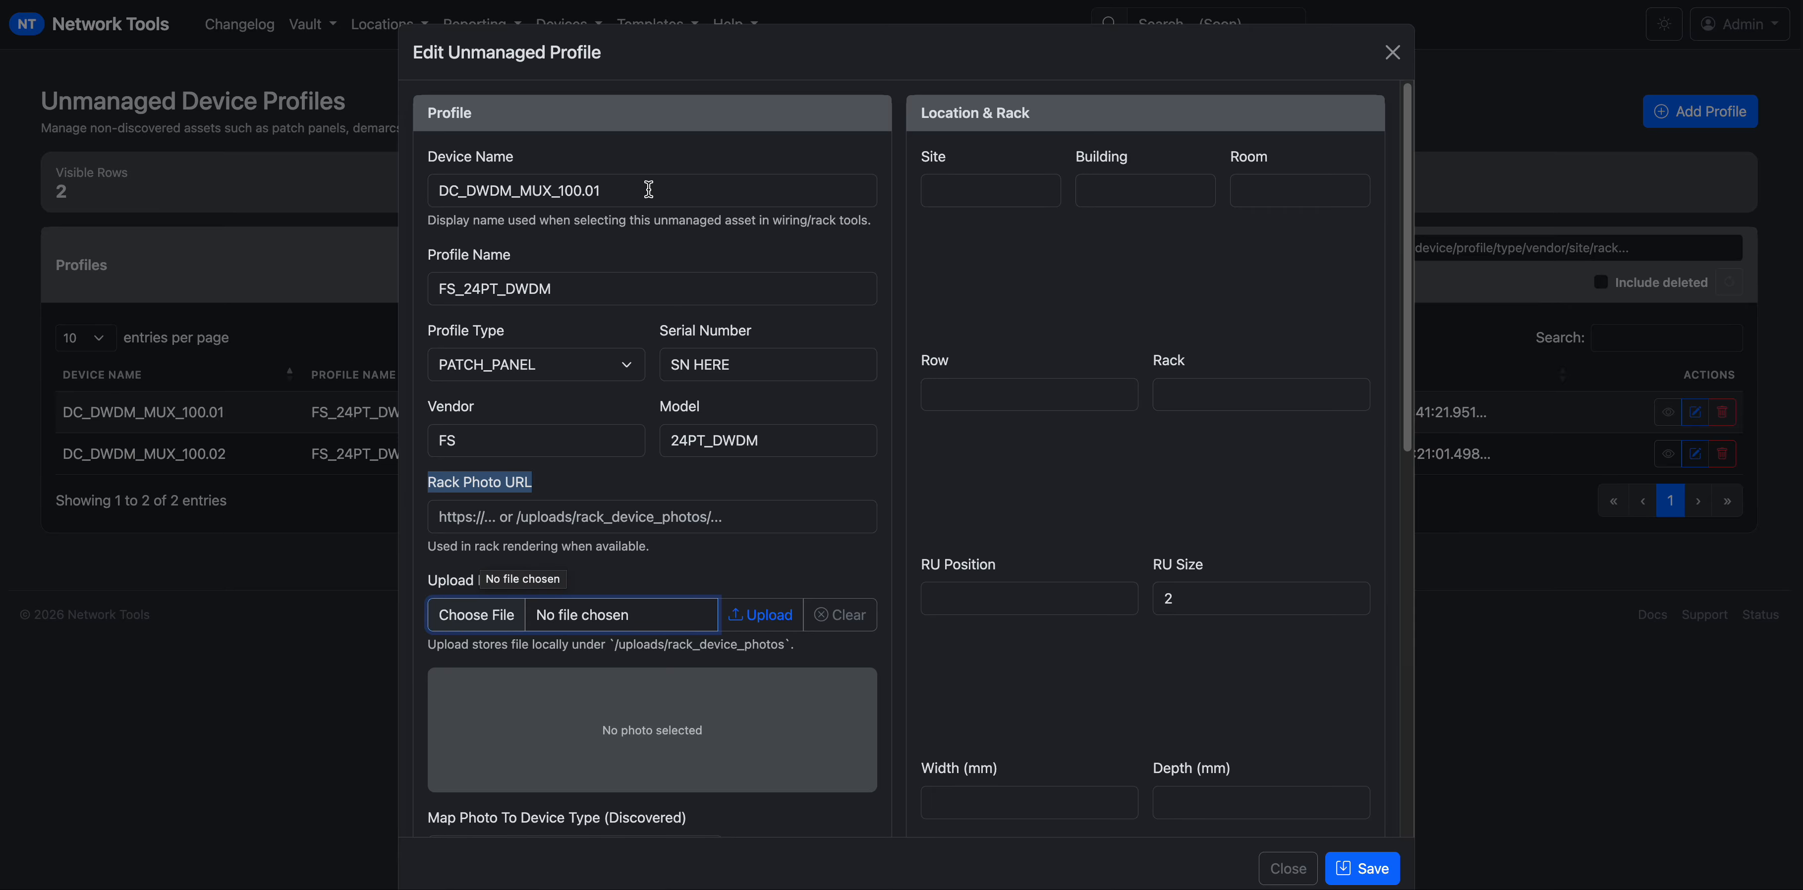
click(1288, 868)
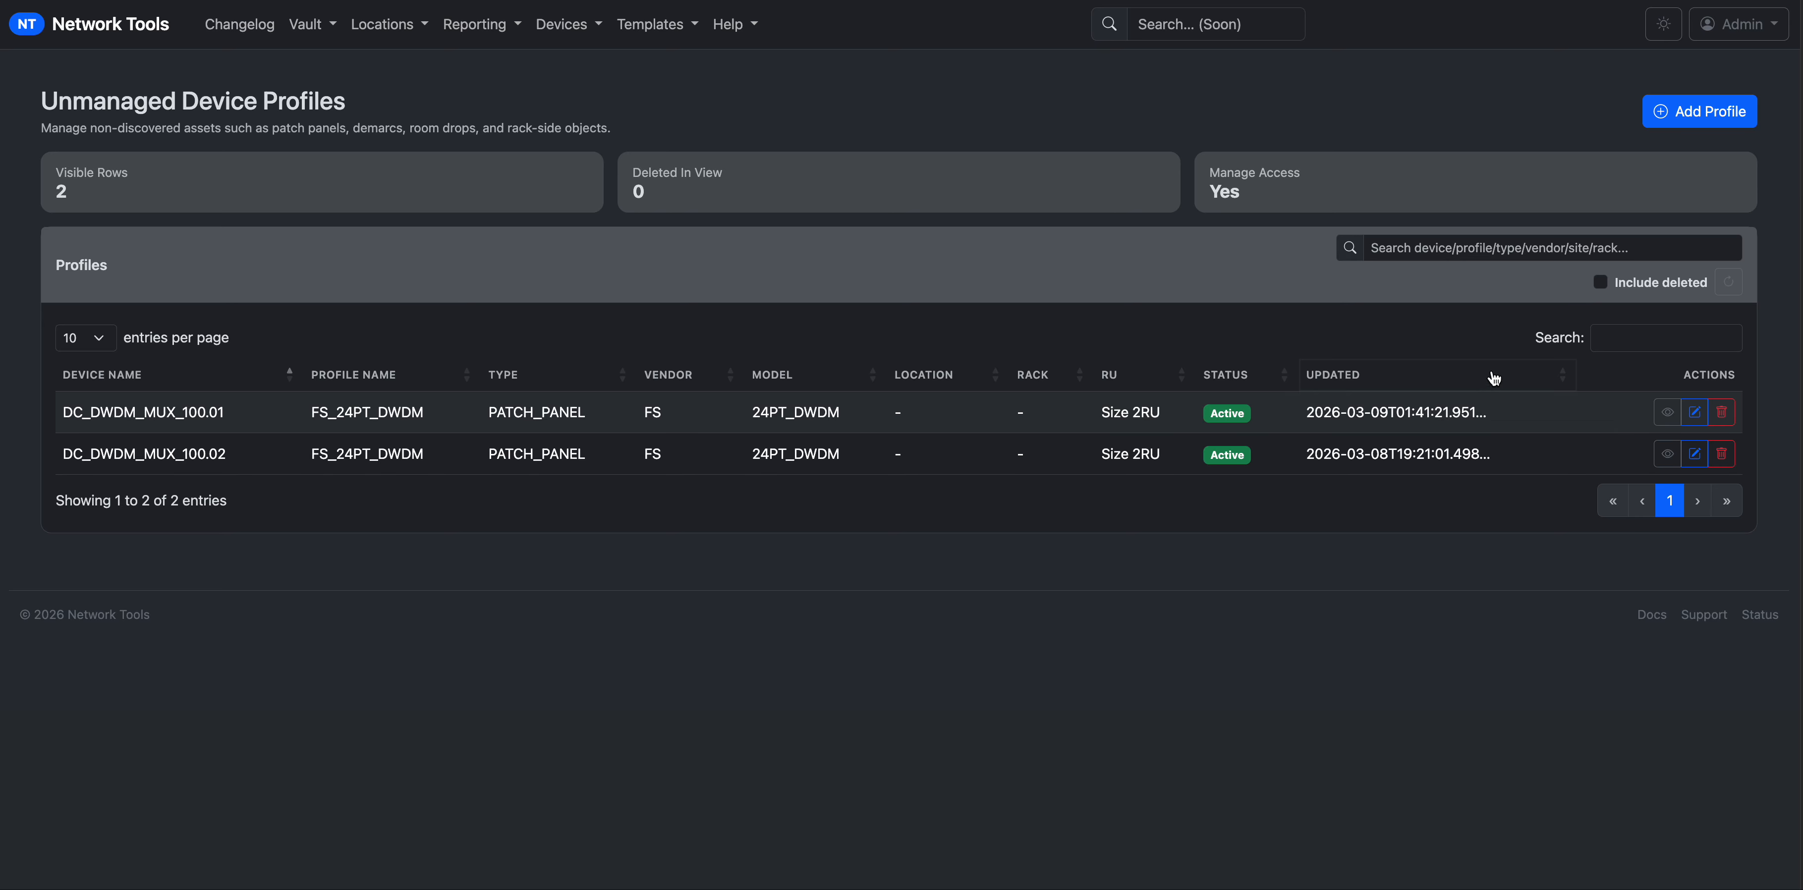
Start a new unmanaged profile with device name CISCO_9300_FRONT_PANEL.
click(1687, 113)
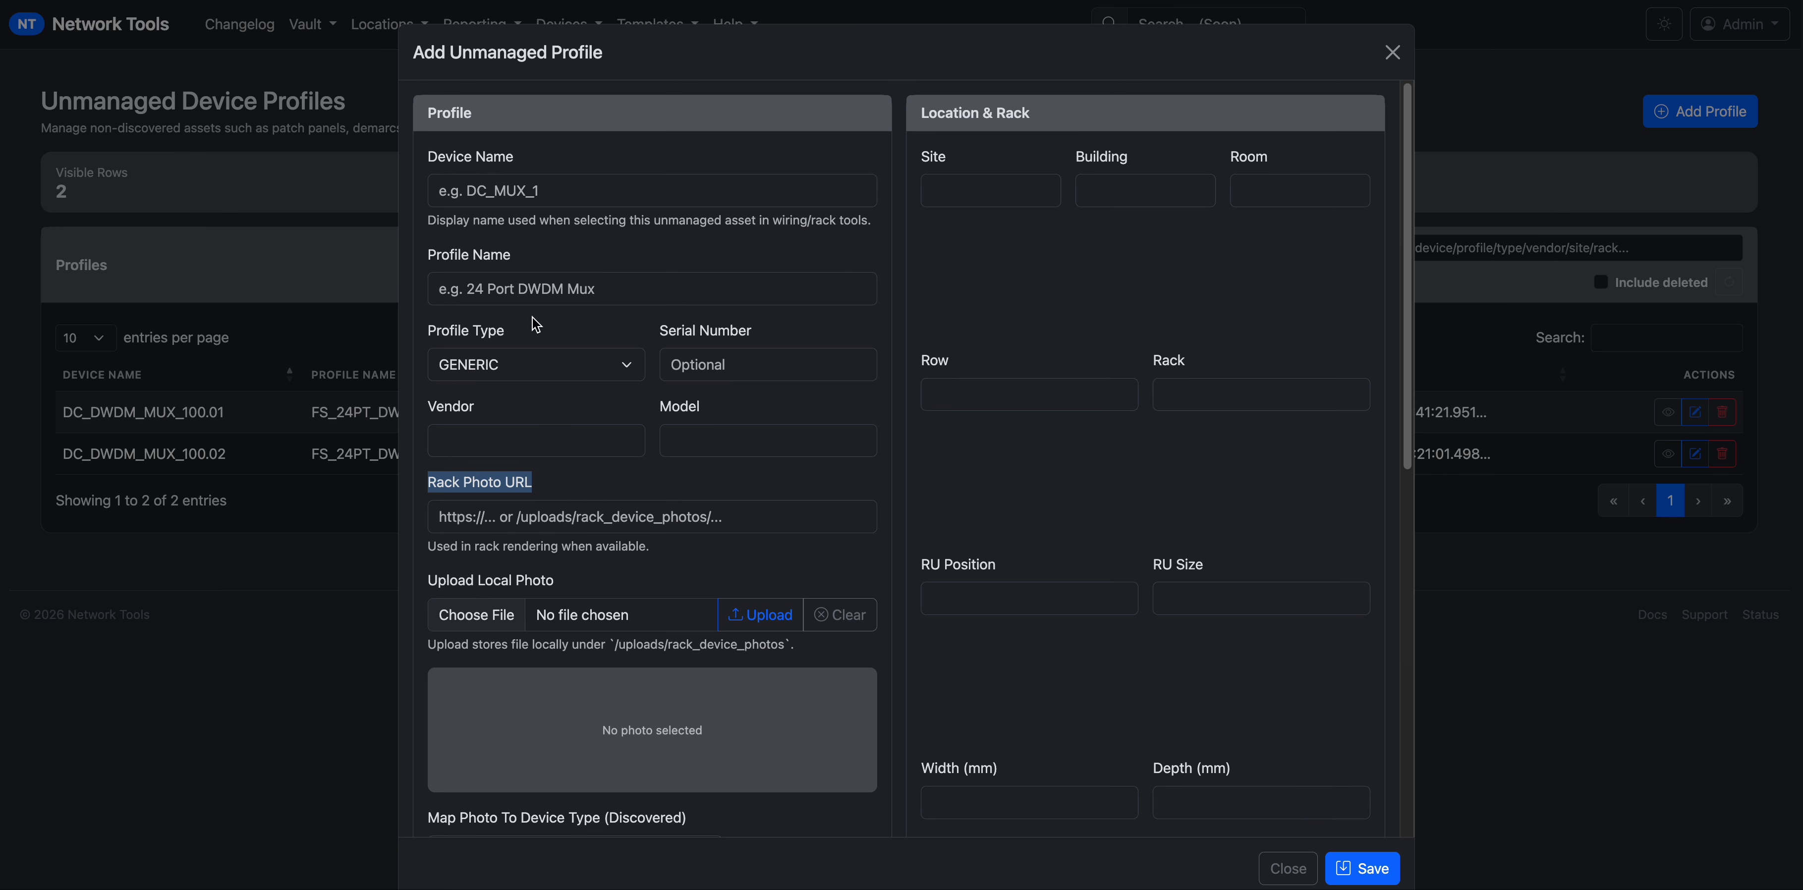
click(545, 198)
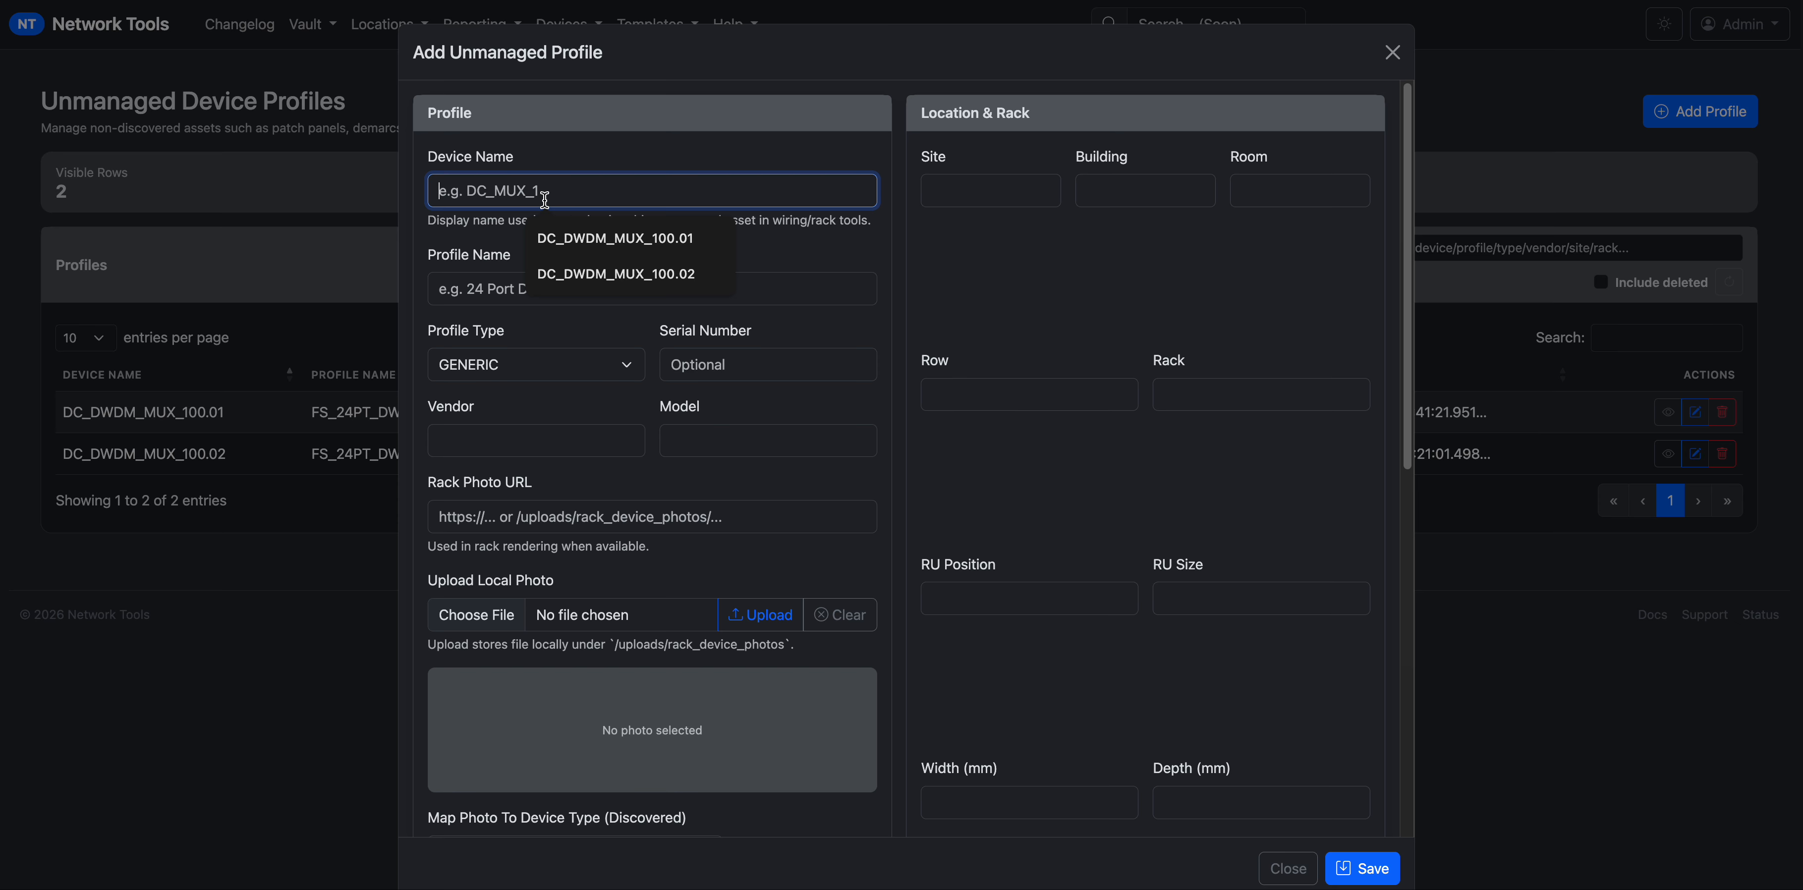
text(CISC)
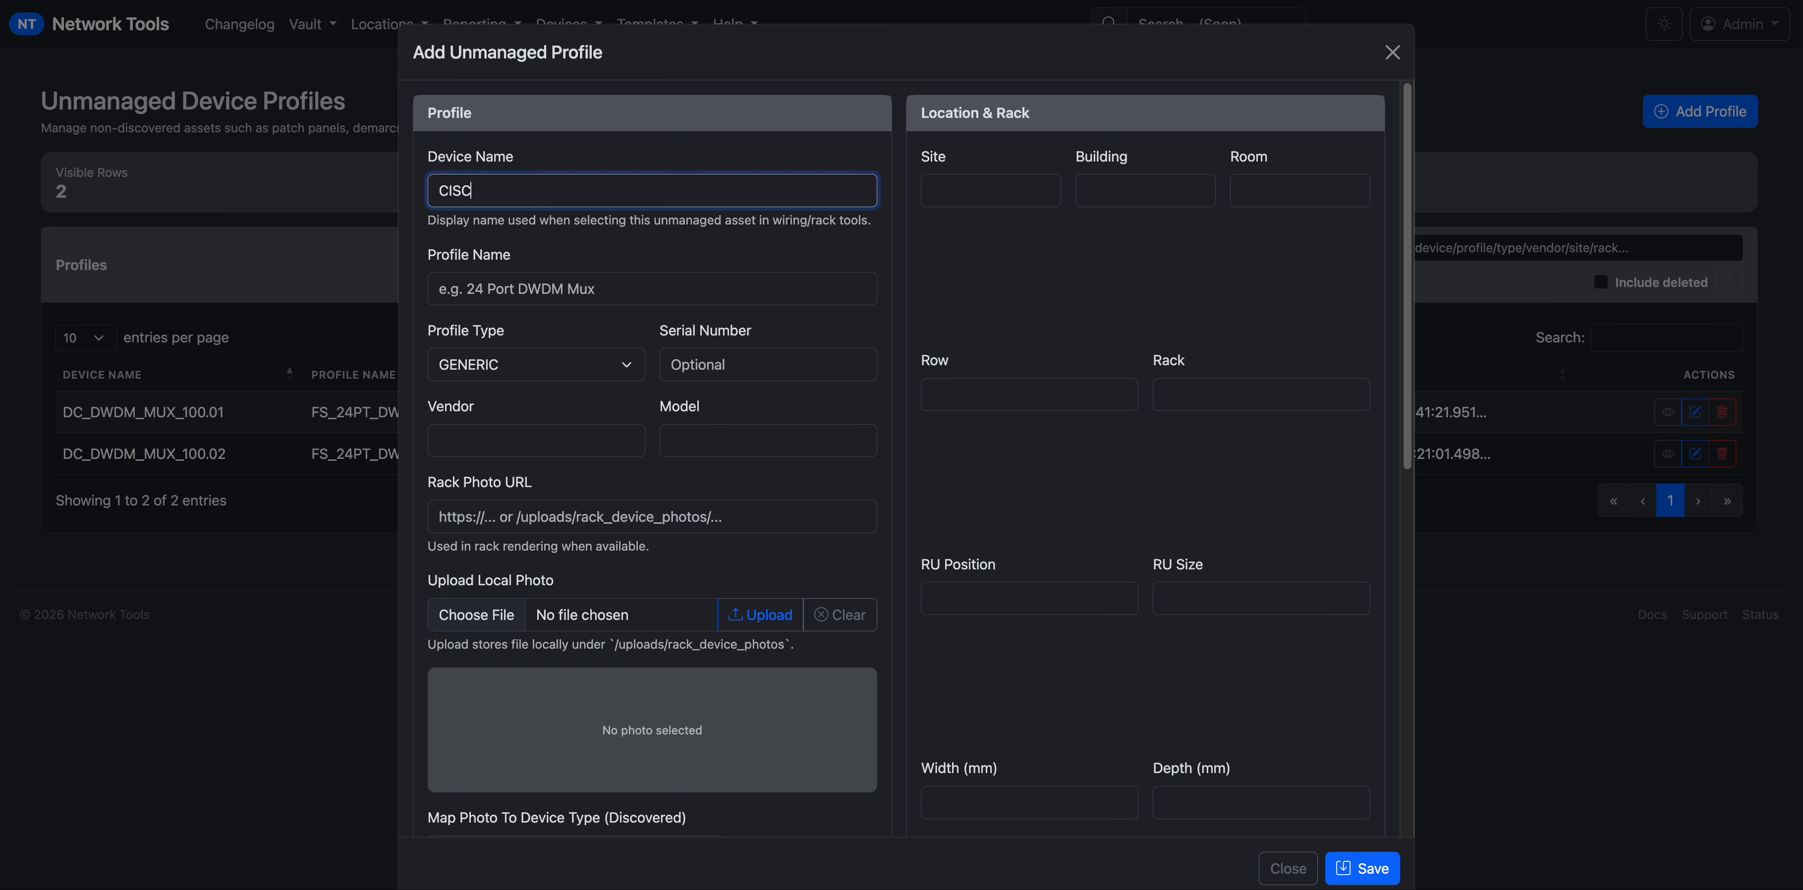
text(O_9300_FRONT_PANEL)
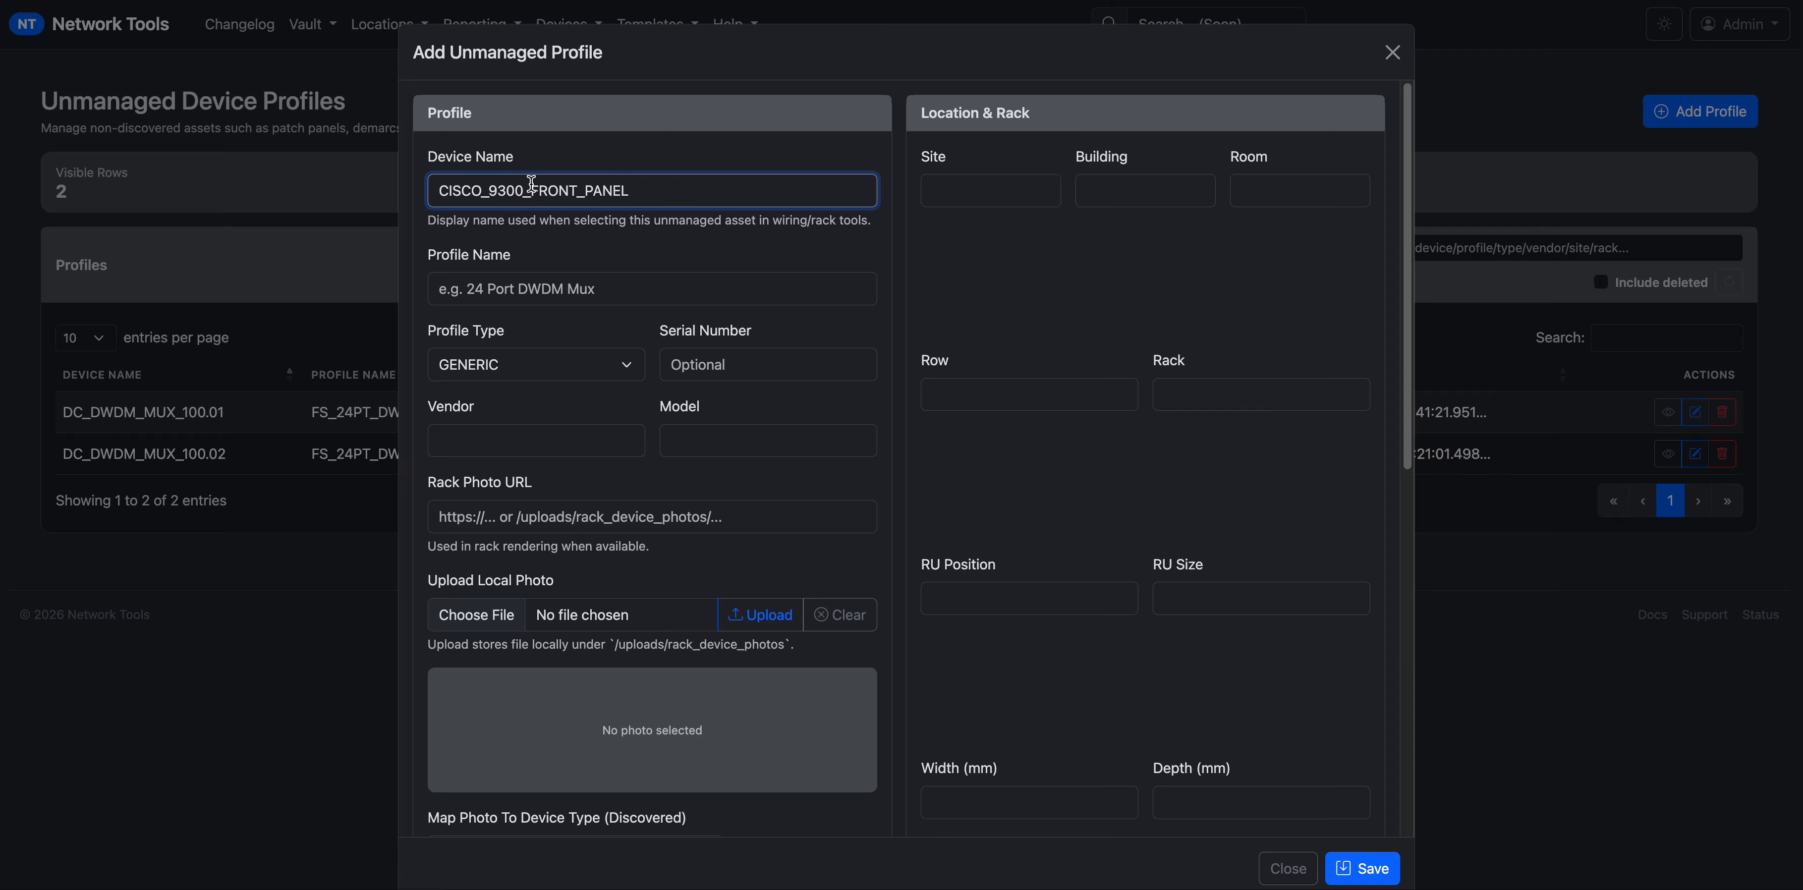
Copy the device name into Profile Name so both read CISCO_9300_FRONT_PANEL.
click(450, 296)
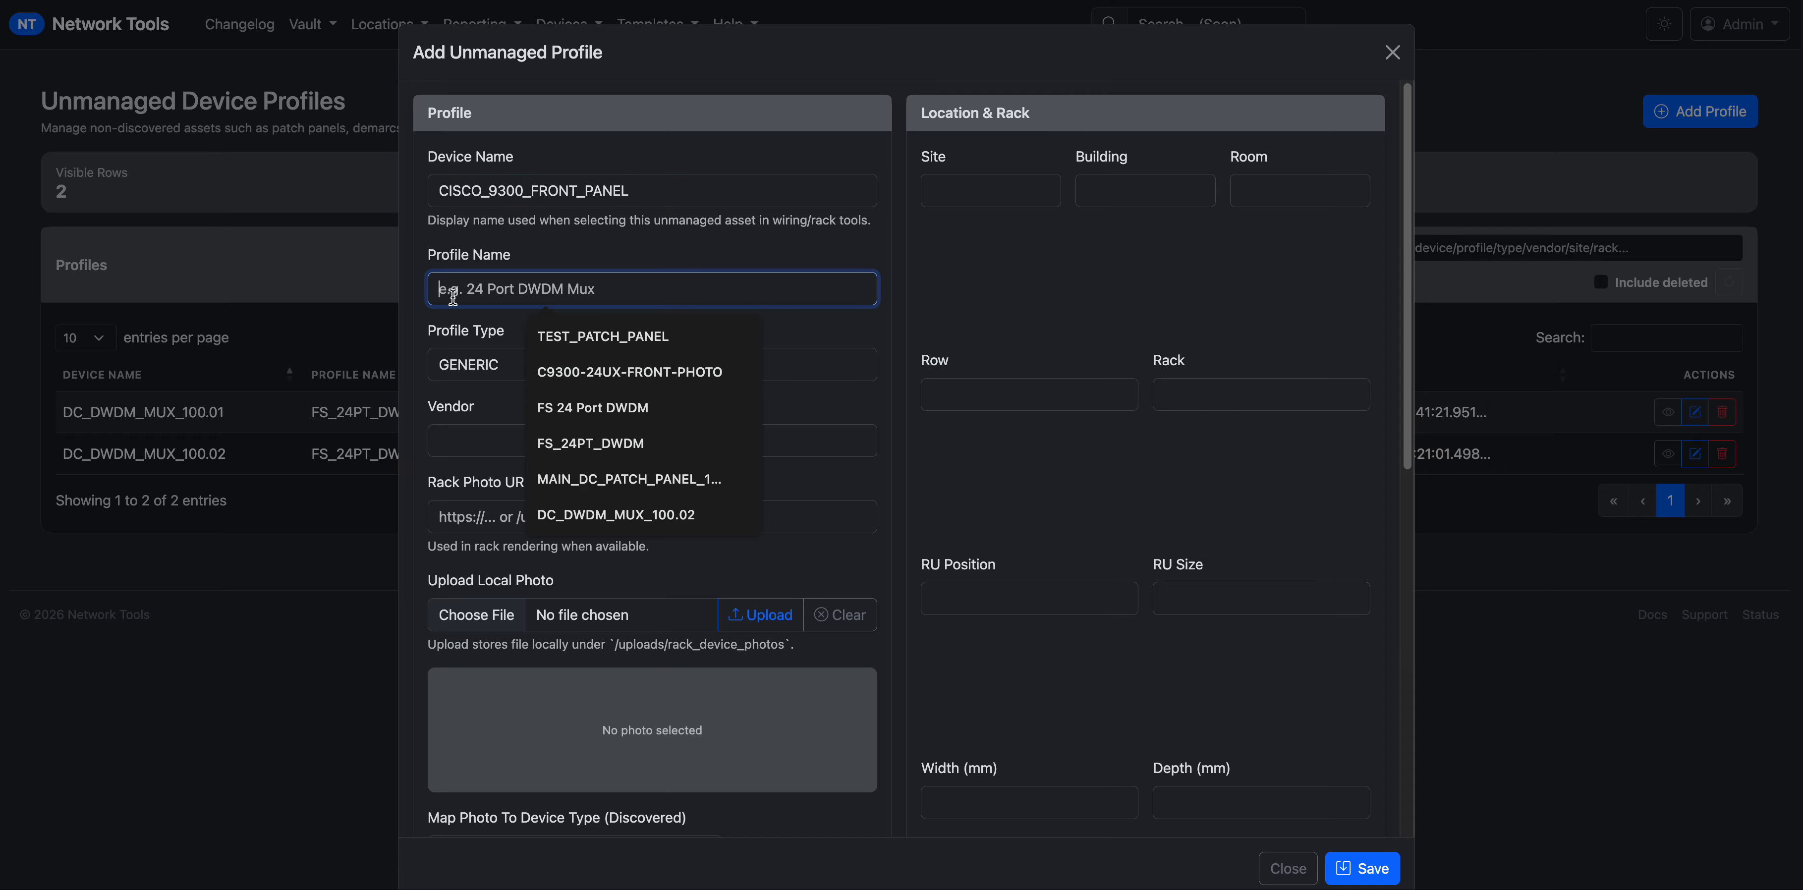
click(677, 192)
key(ctrl+a)
key(ctrl+c)
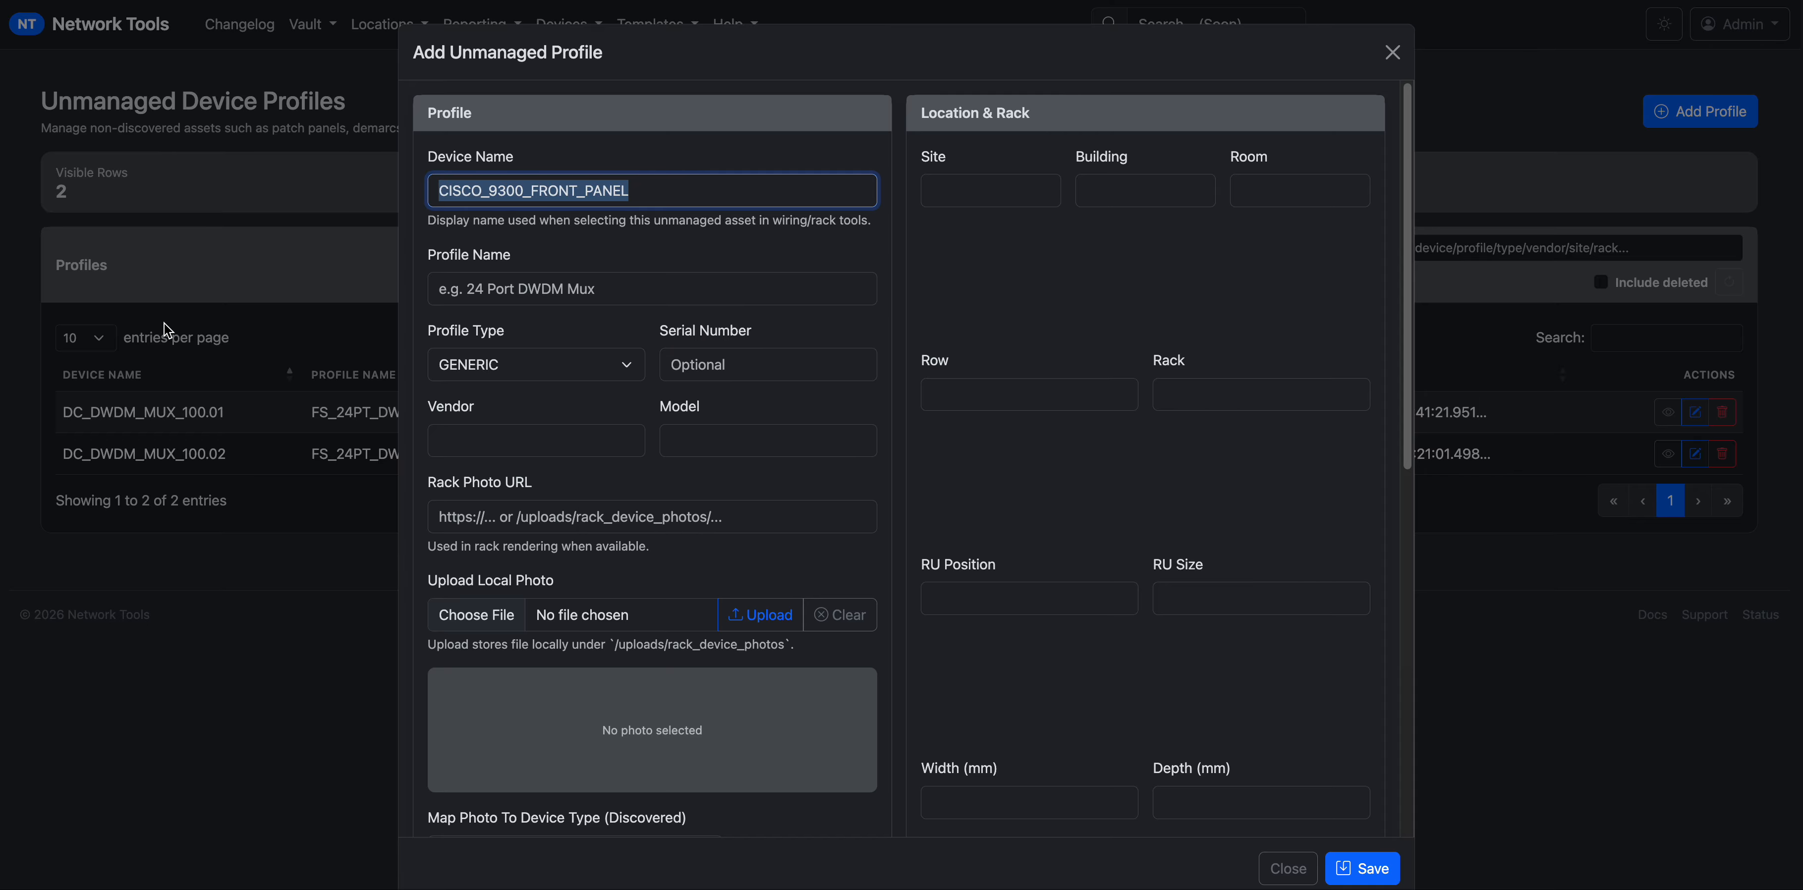
click(676, 286)
key(ctrl+v)
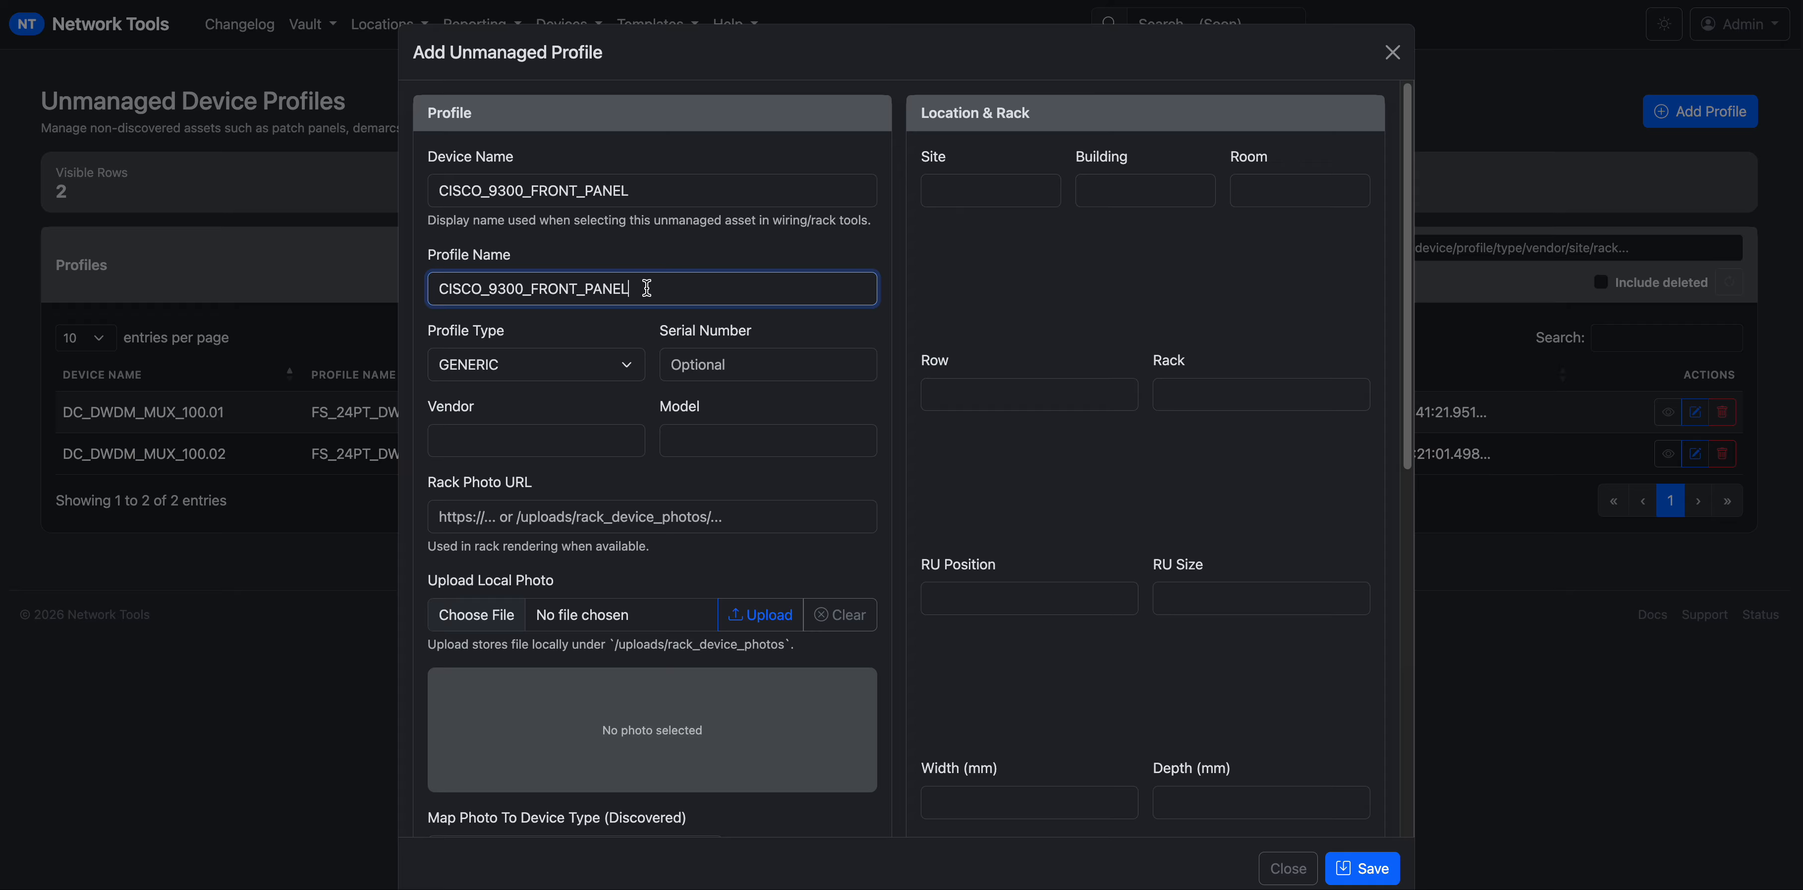
key(ctrl+a)
drag(626, 293, 323, 274)
click(661, 187)
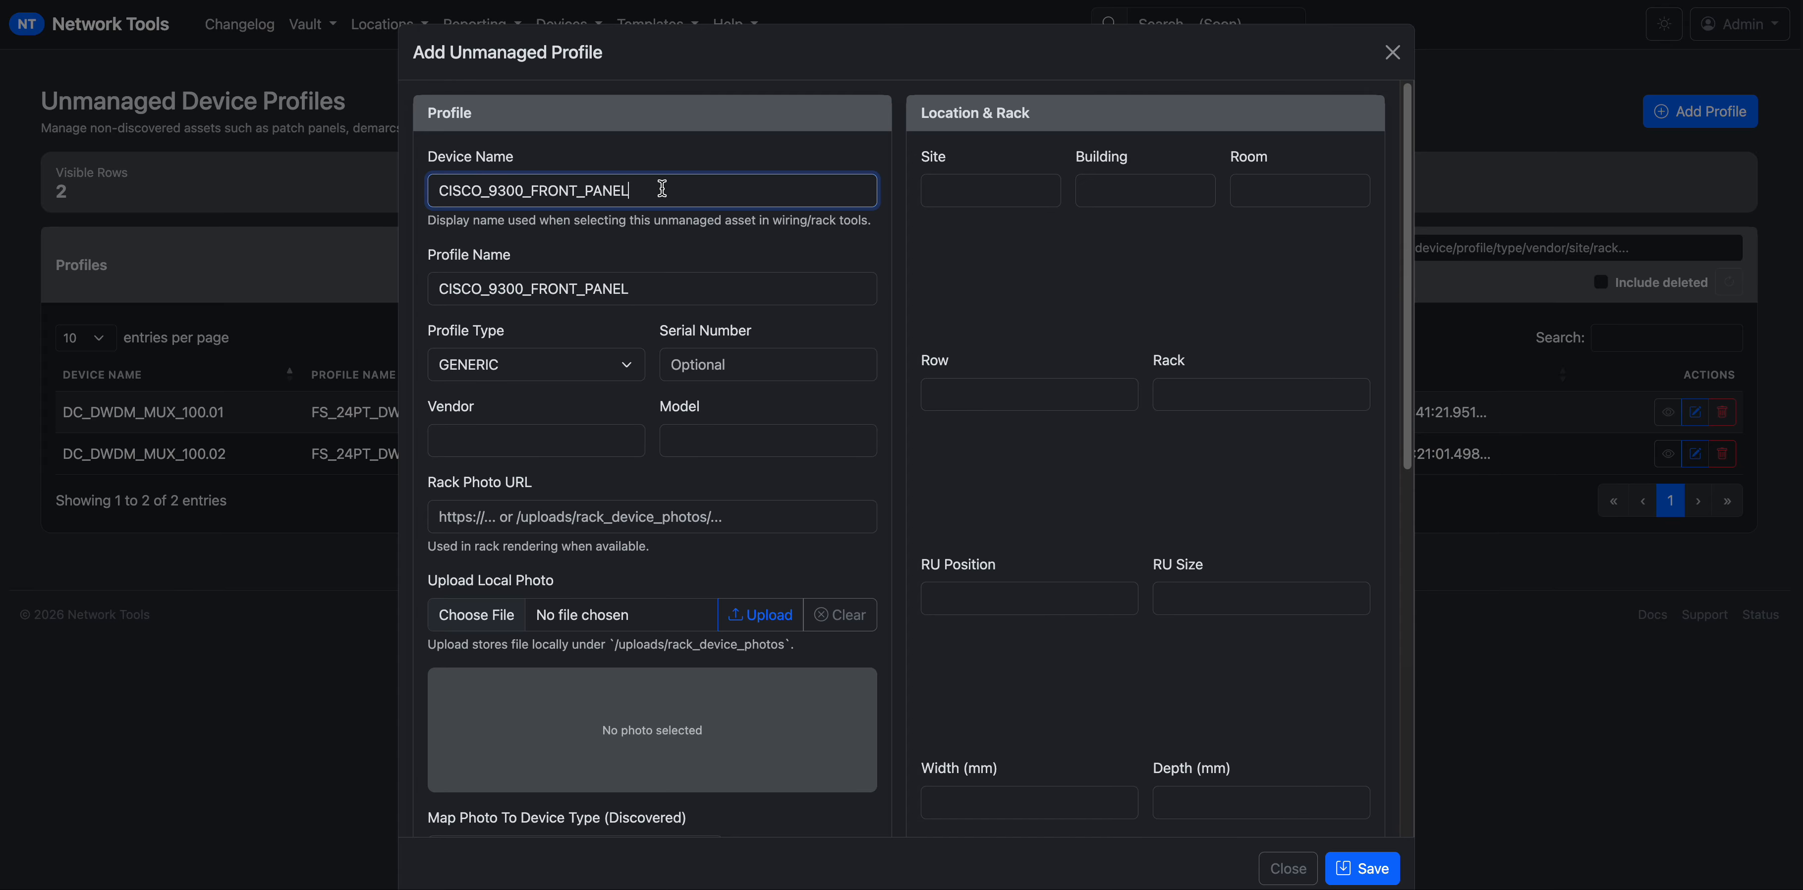
key(ctrl+a)
drag(632, 186, 398, 176)
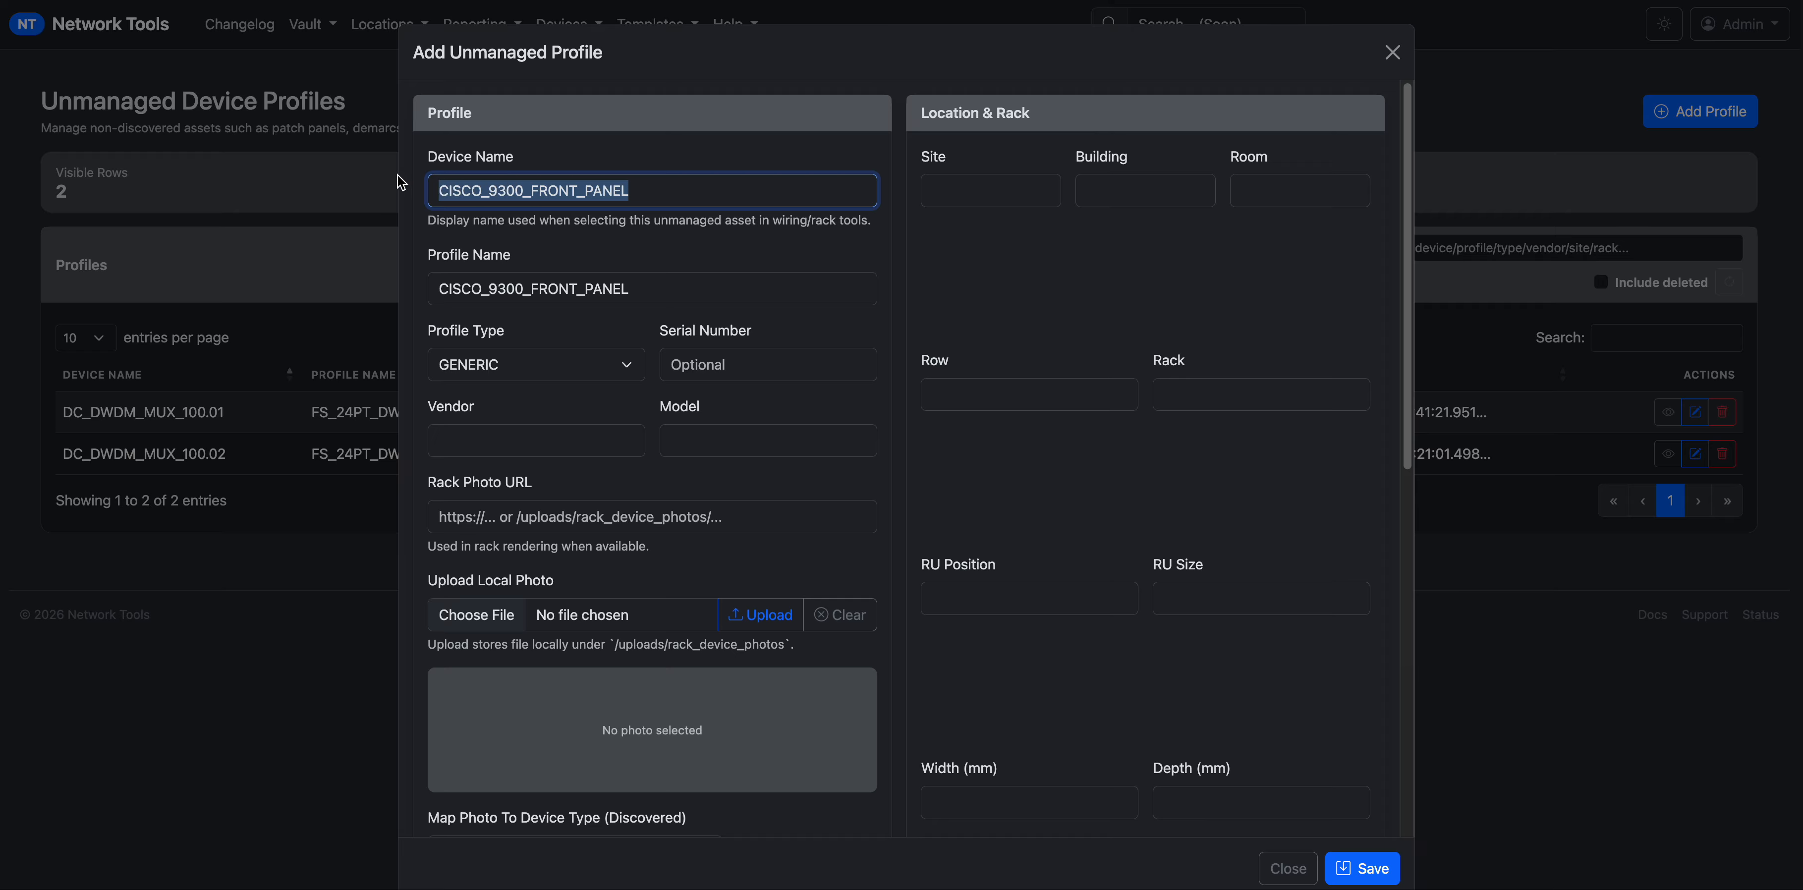
drag(437, 292, 457, 294)
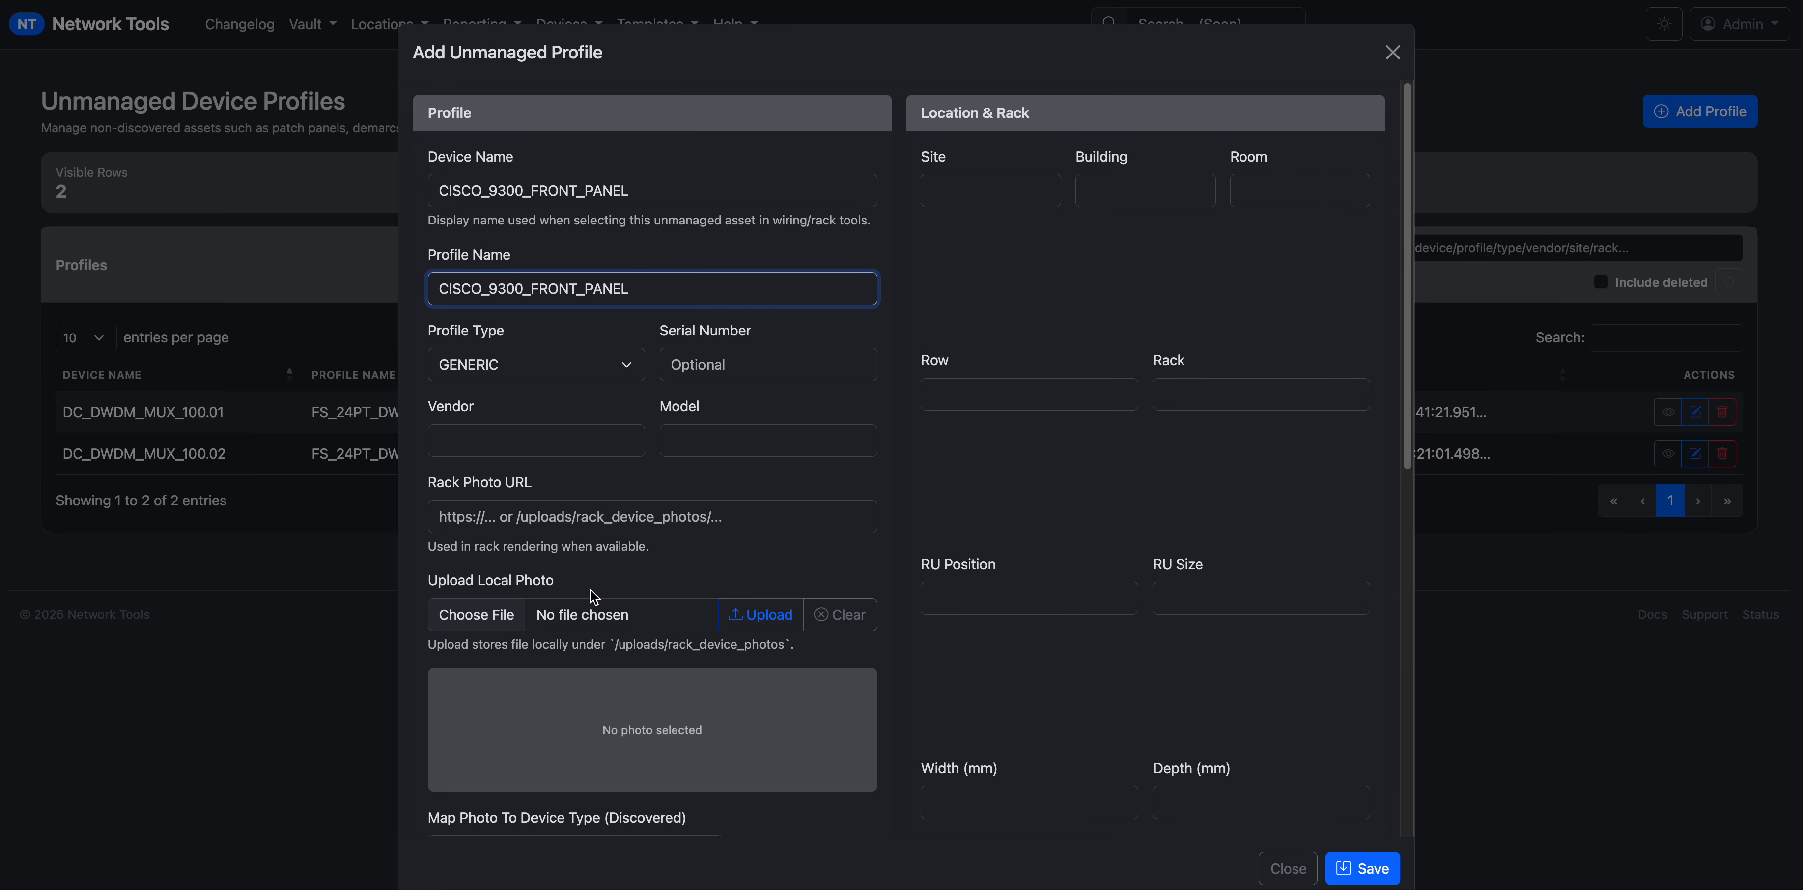
Look through the rack photo URL suggestions and the Map Photo To Device Type field.
click(642, 521)
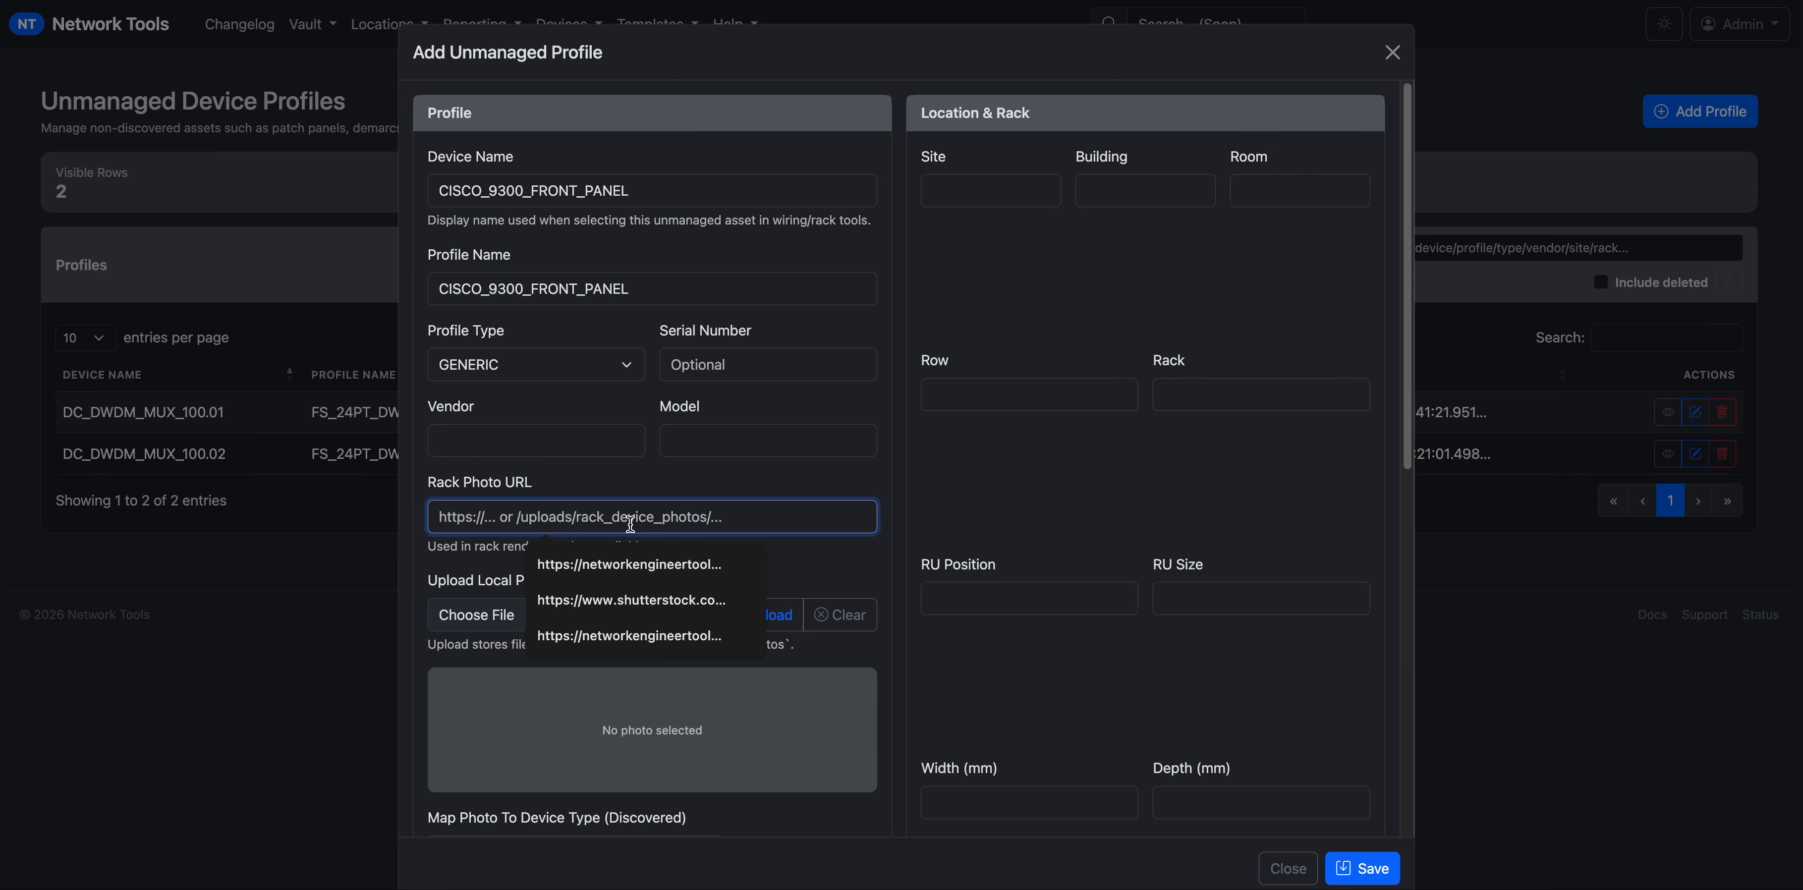
click(909, 696)
scroll(899, 675, down, 3)
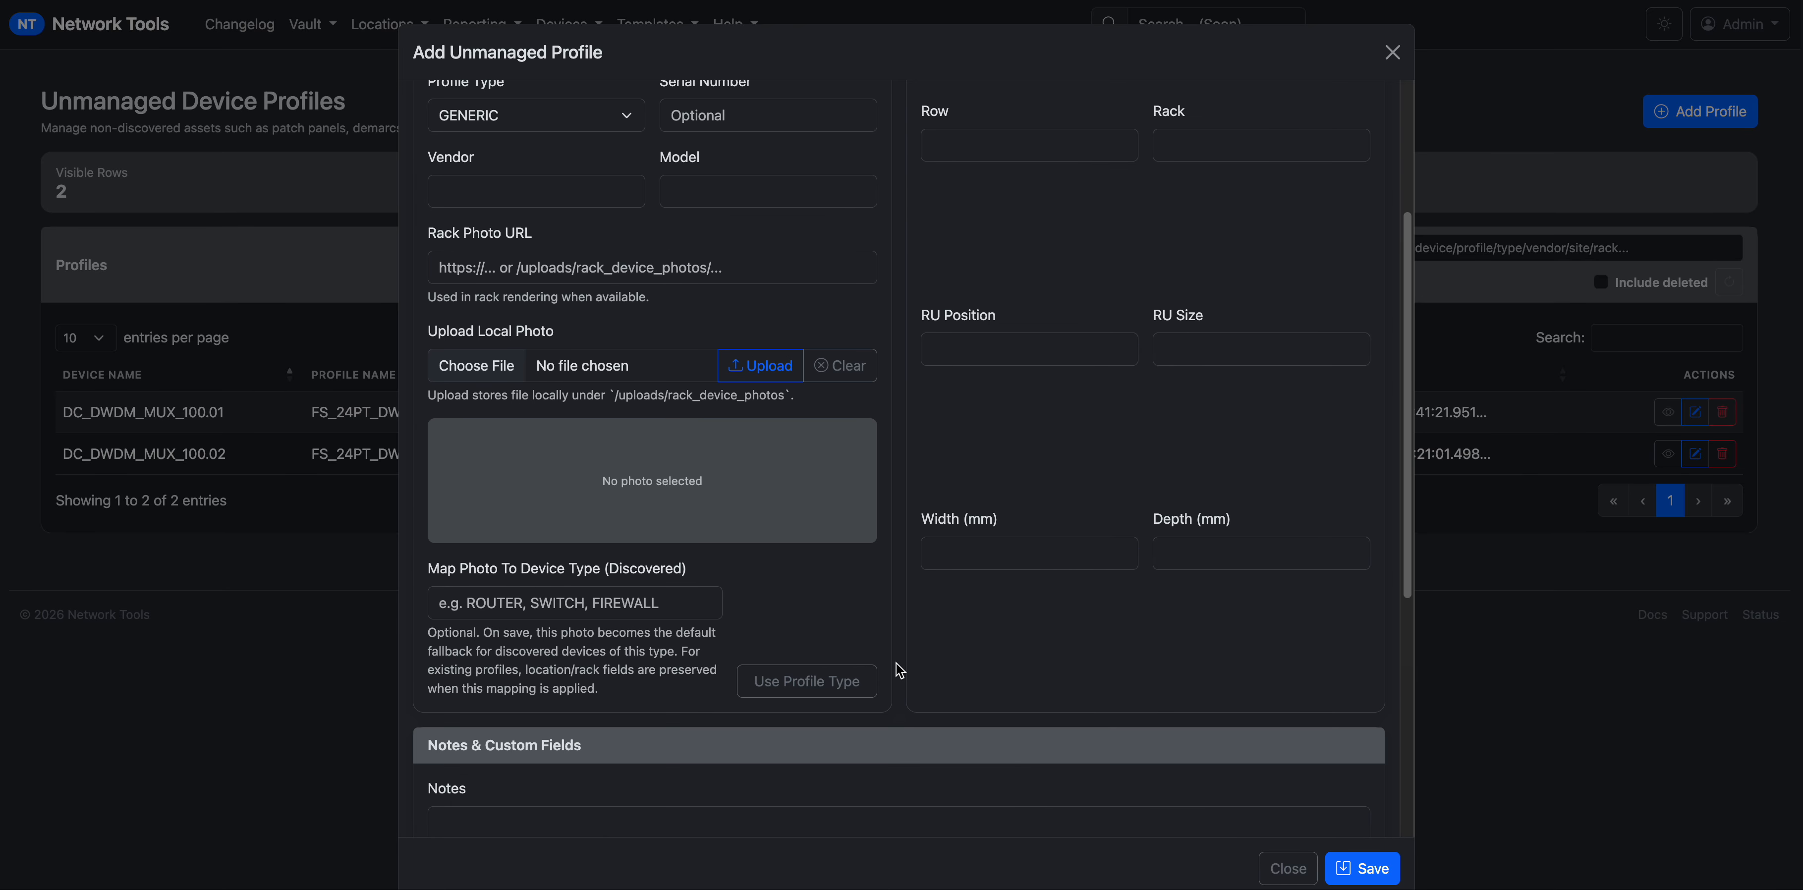
click(617, 273)
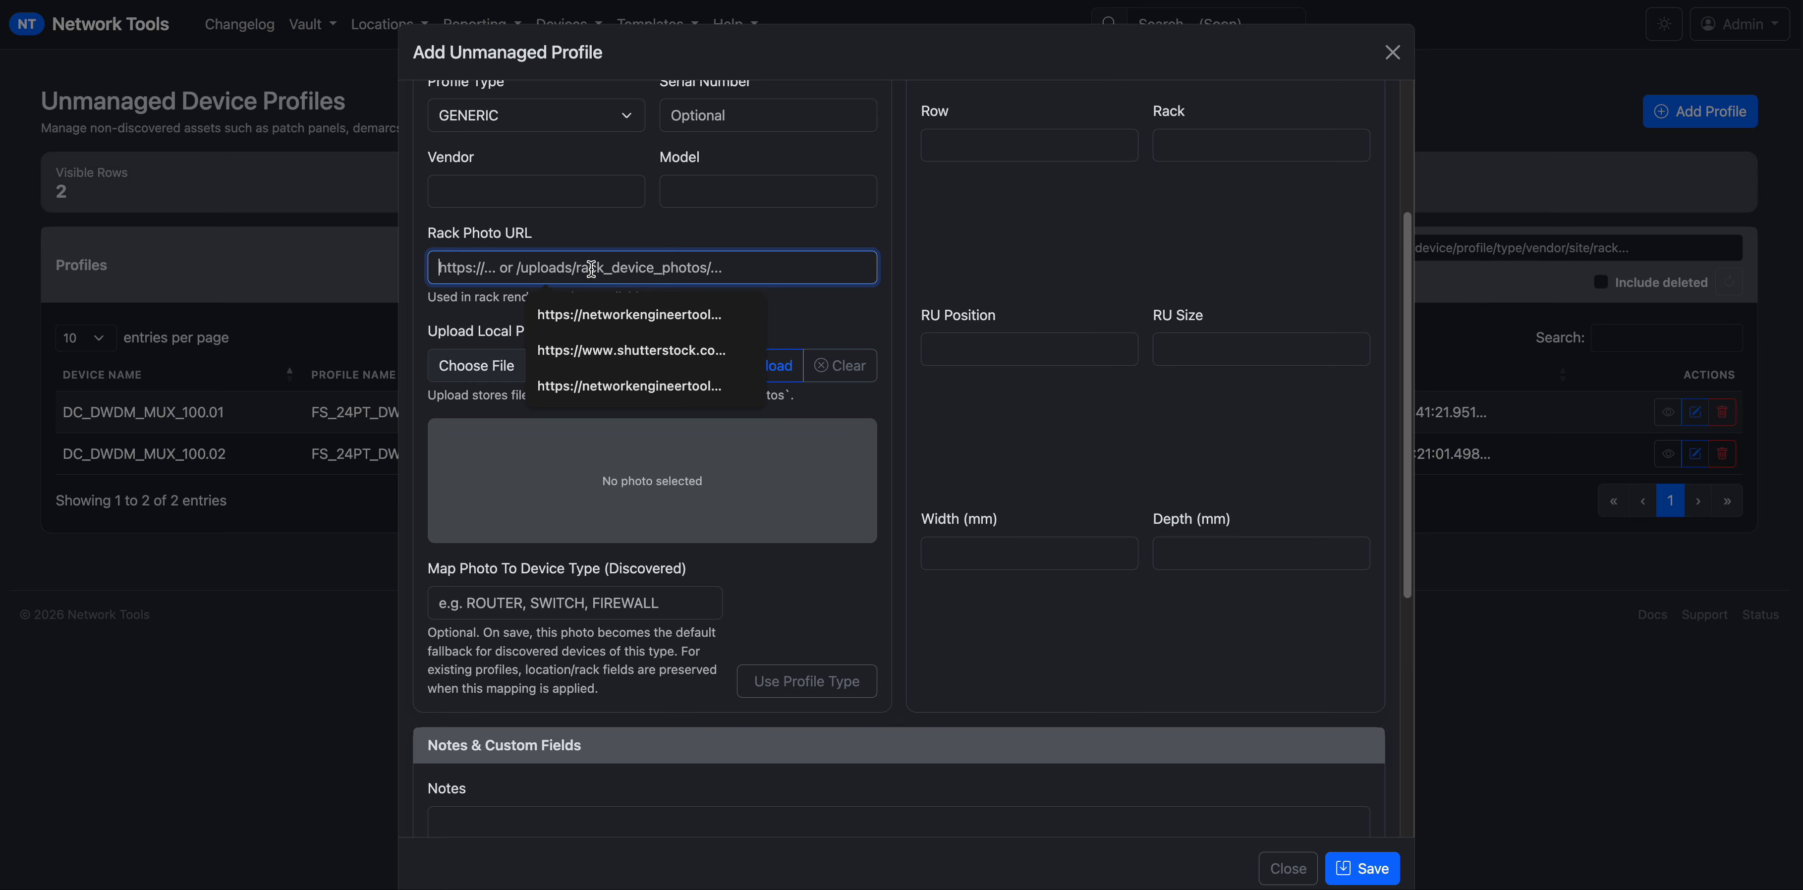
click(912, 421)
scroll(538, 553, down, 1)
click(446, 577)
drag(428, 540, 676, 536)
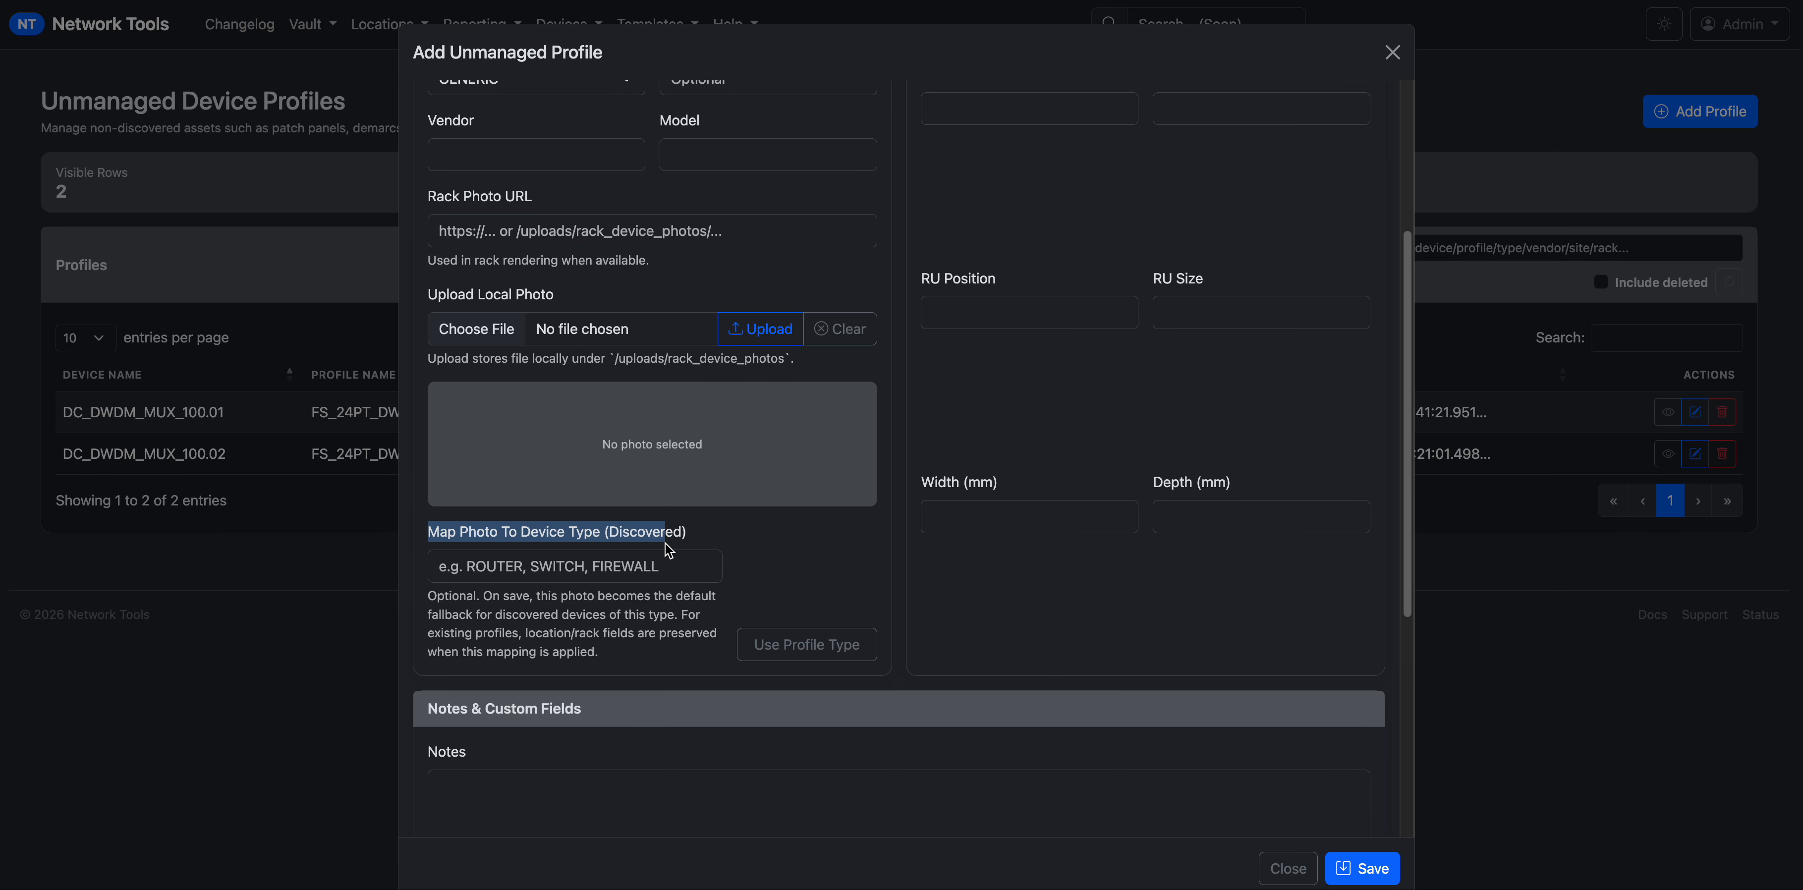
click(647, 564)
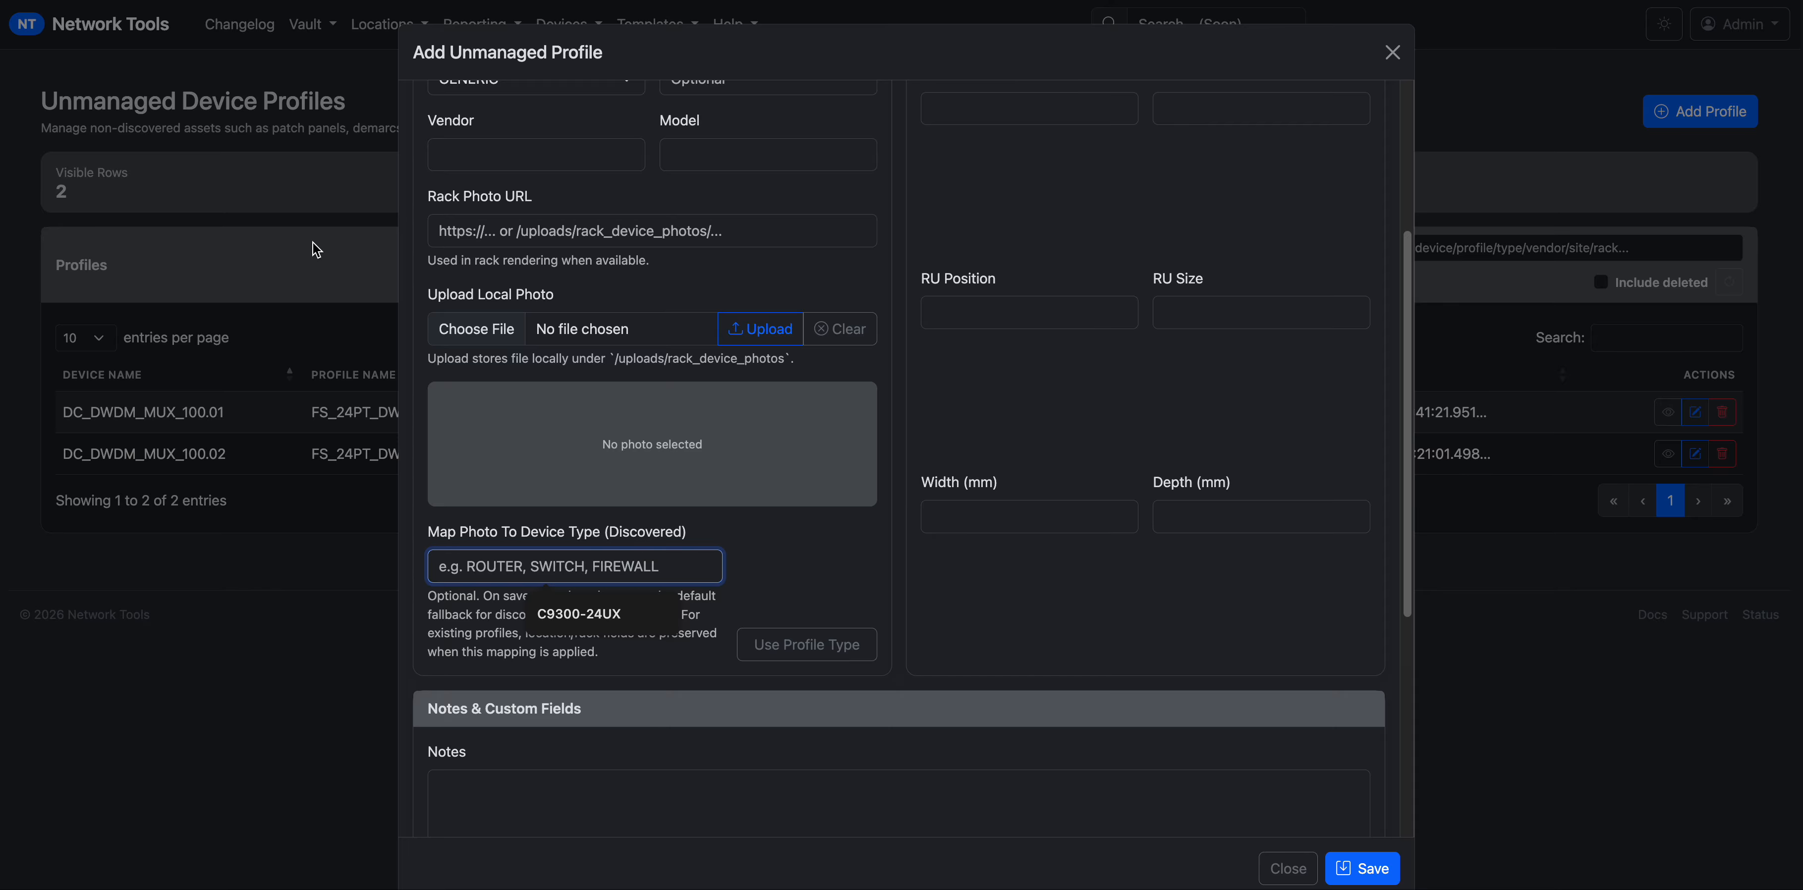
Switch to the browser tab showing the source_ip_blocked JSON error.
right_click(214, 0)
key(Escape)
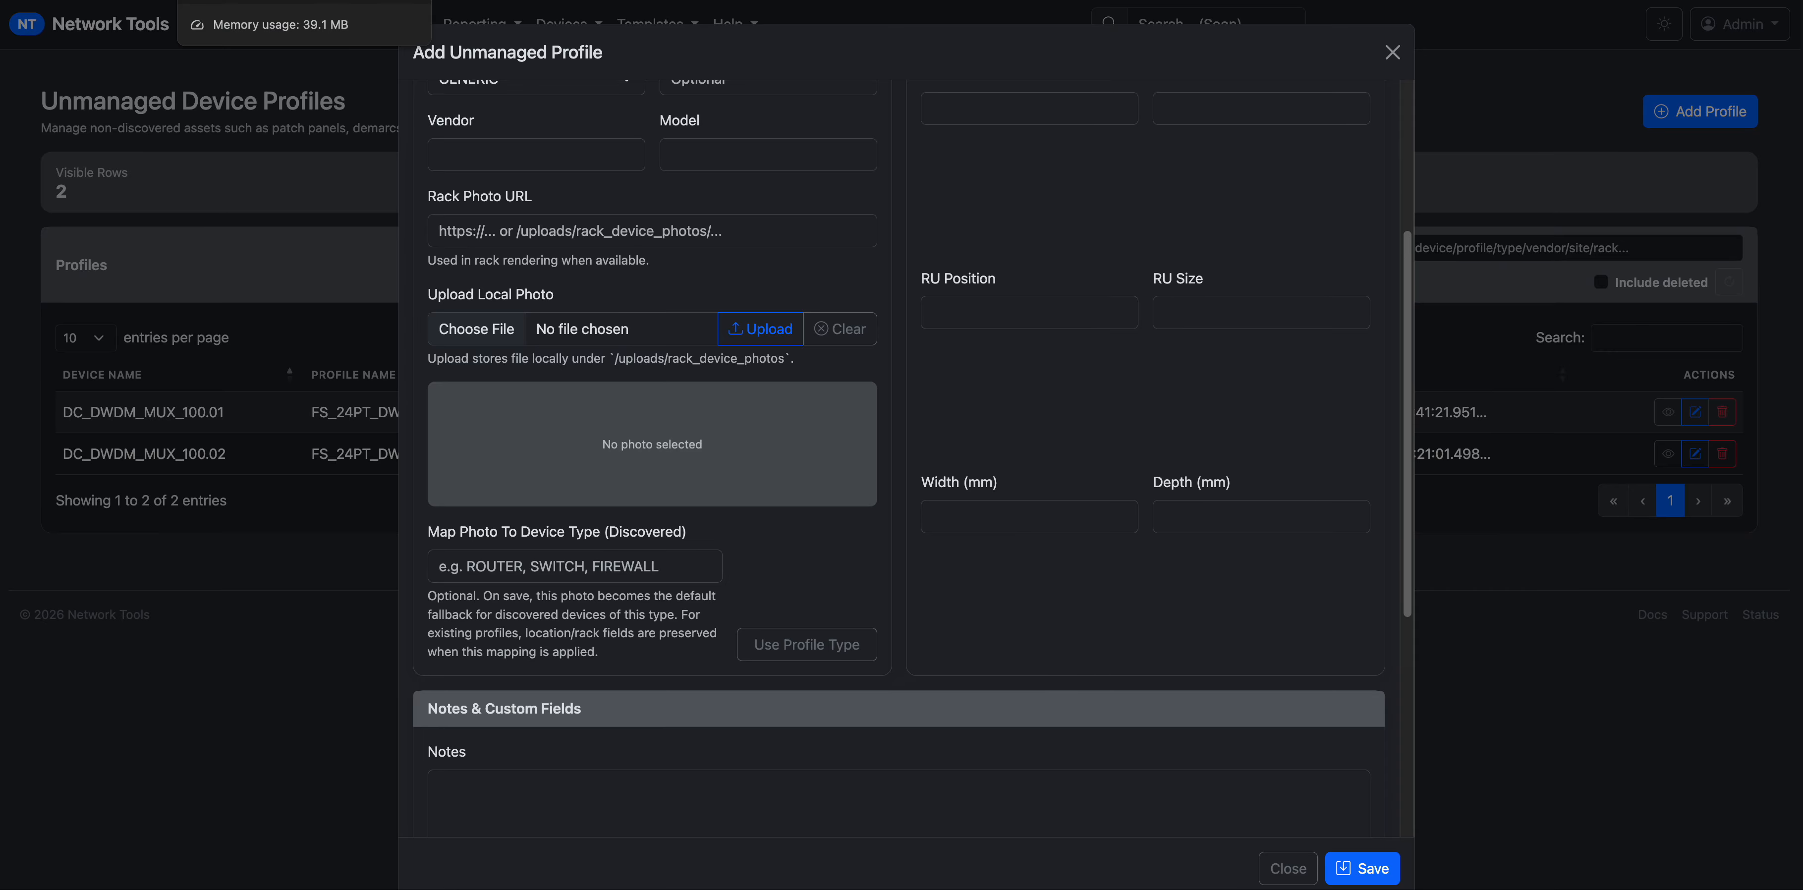
click(238, 0)
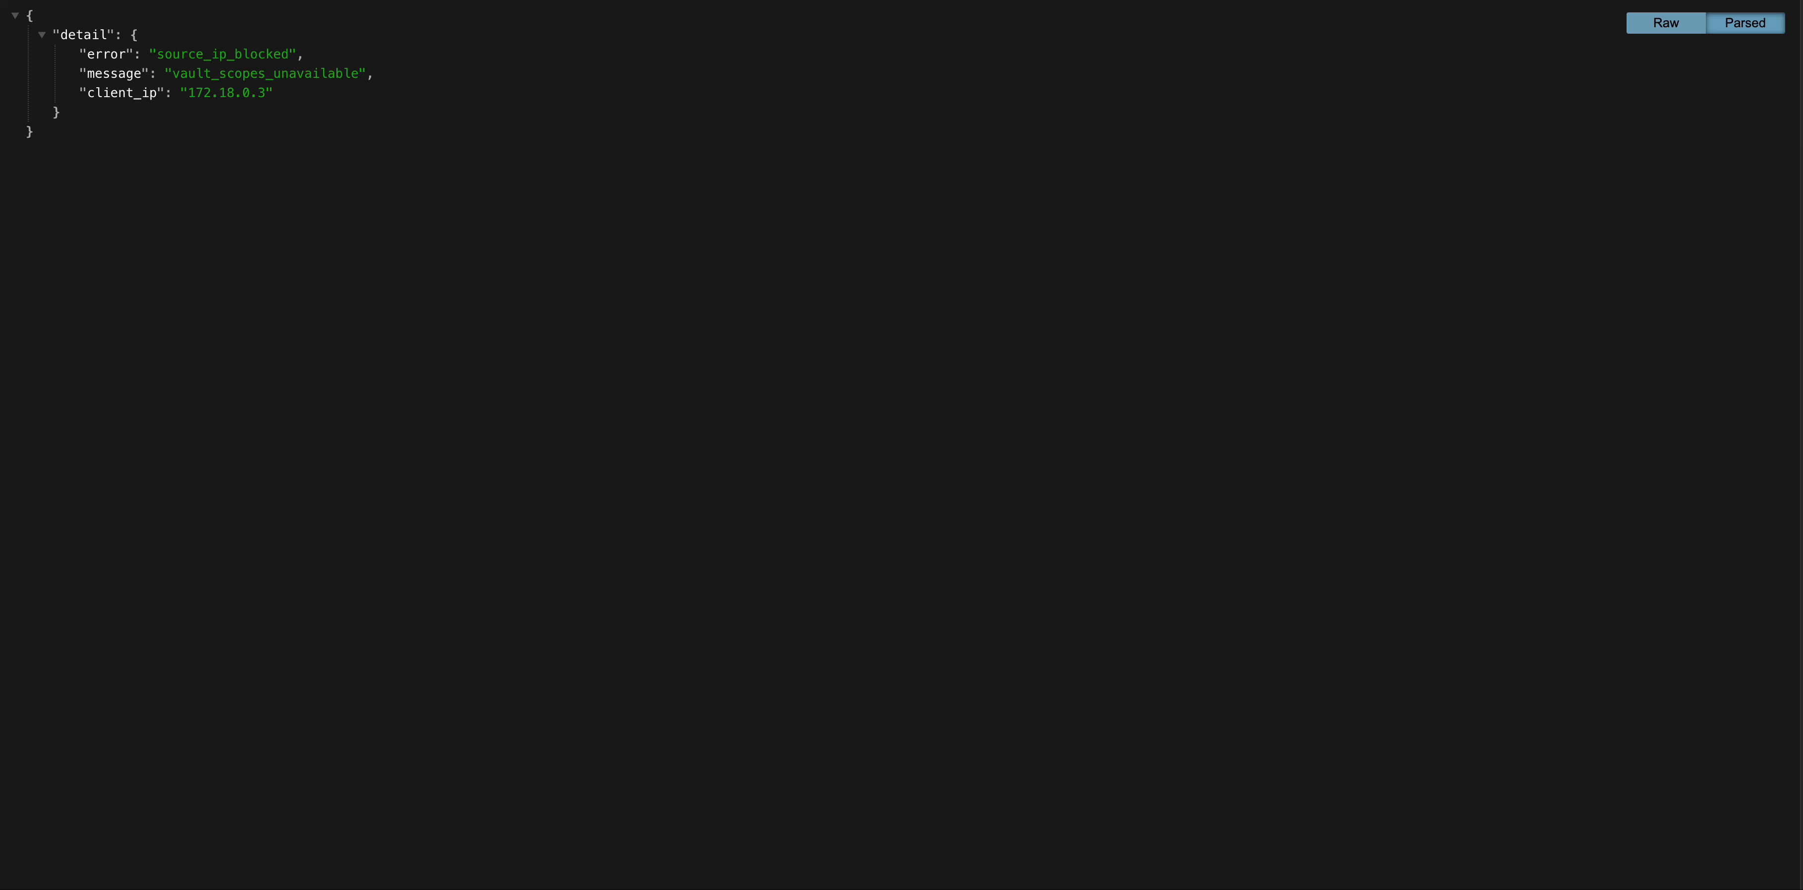
Load the Unmanaged Device Profiles page, then open the Device Dashboard's discovered devices table.
key(super+v)
key(Return)
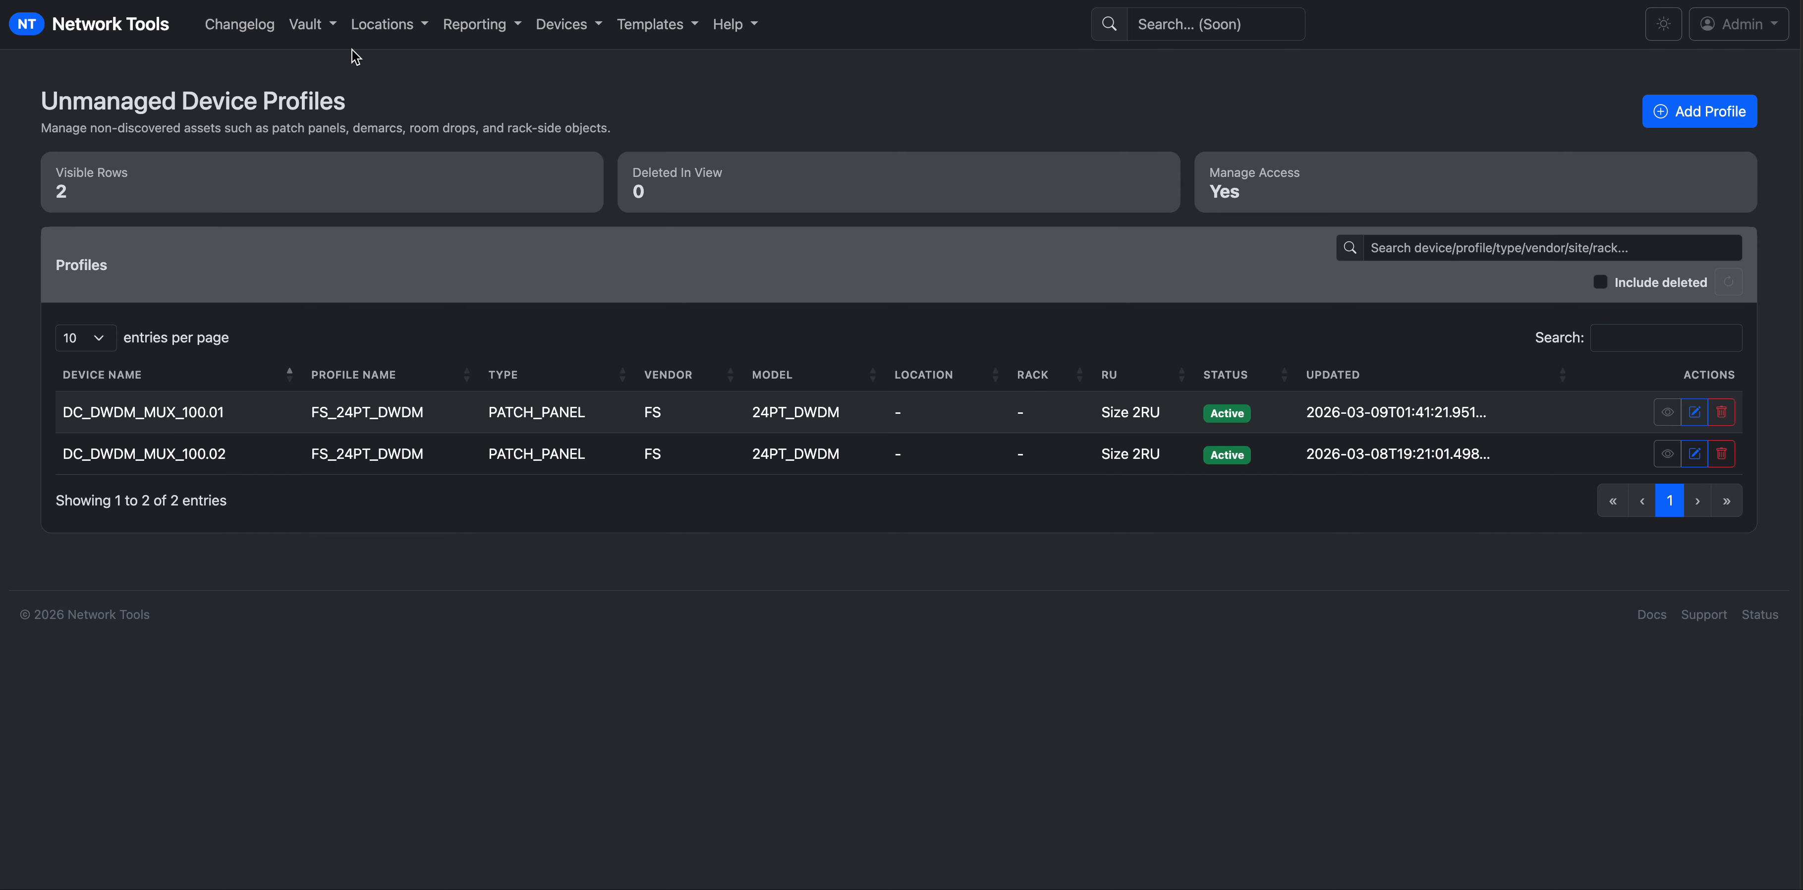
click(537, 31)
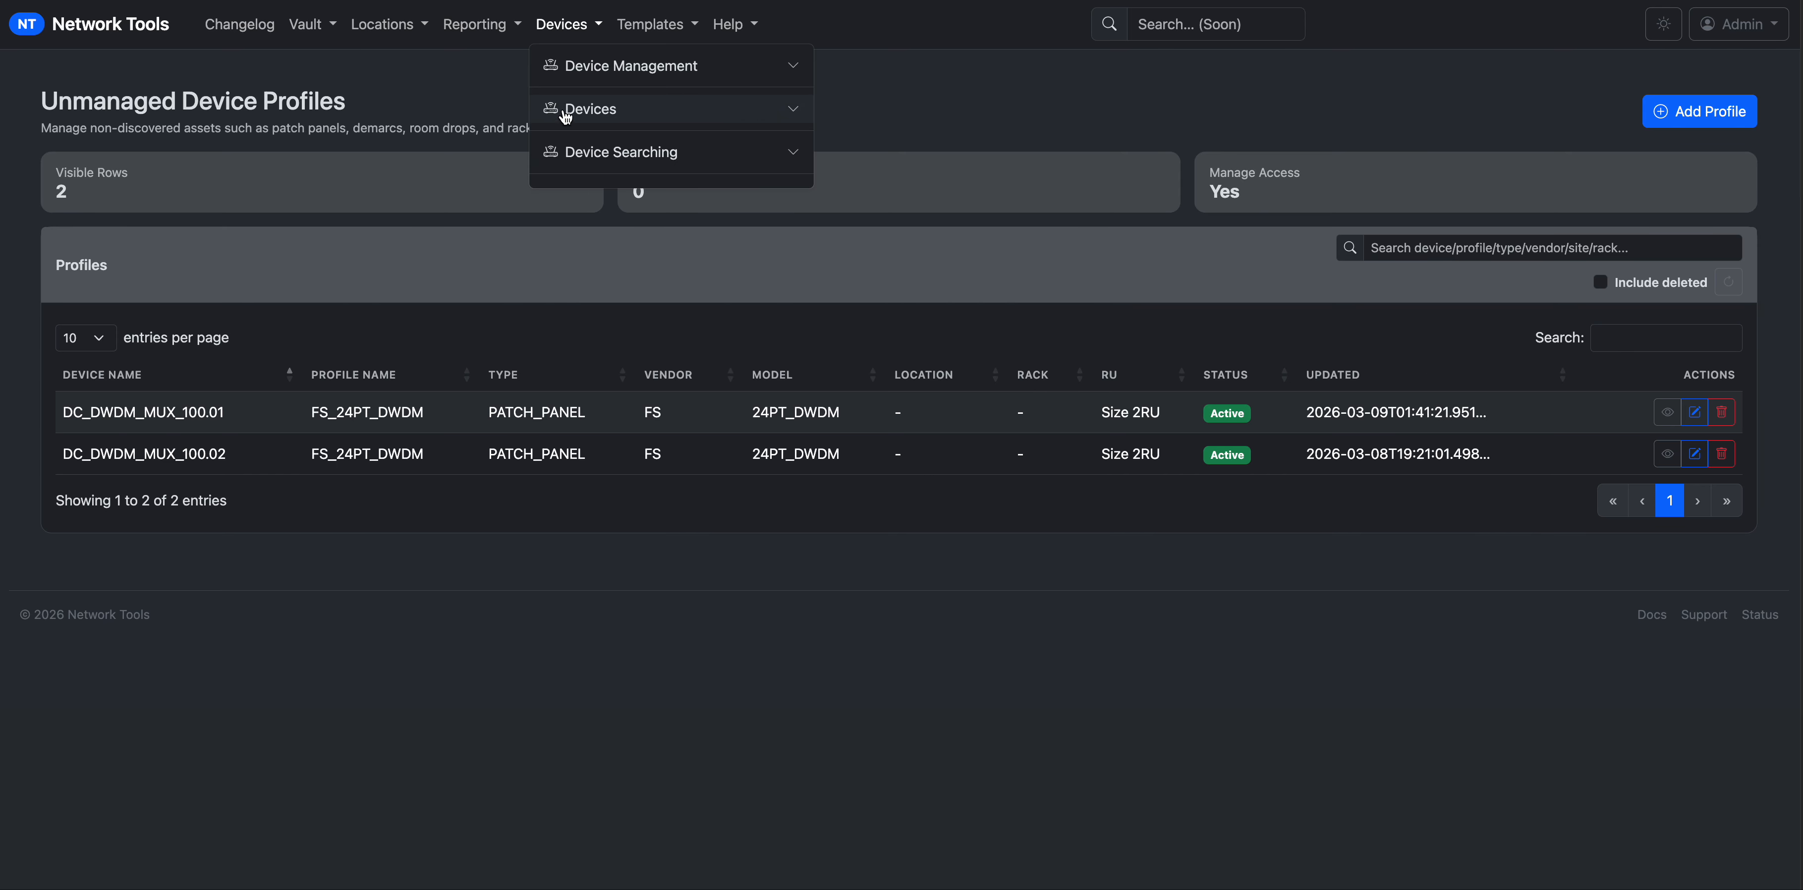
click(567, 110)
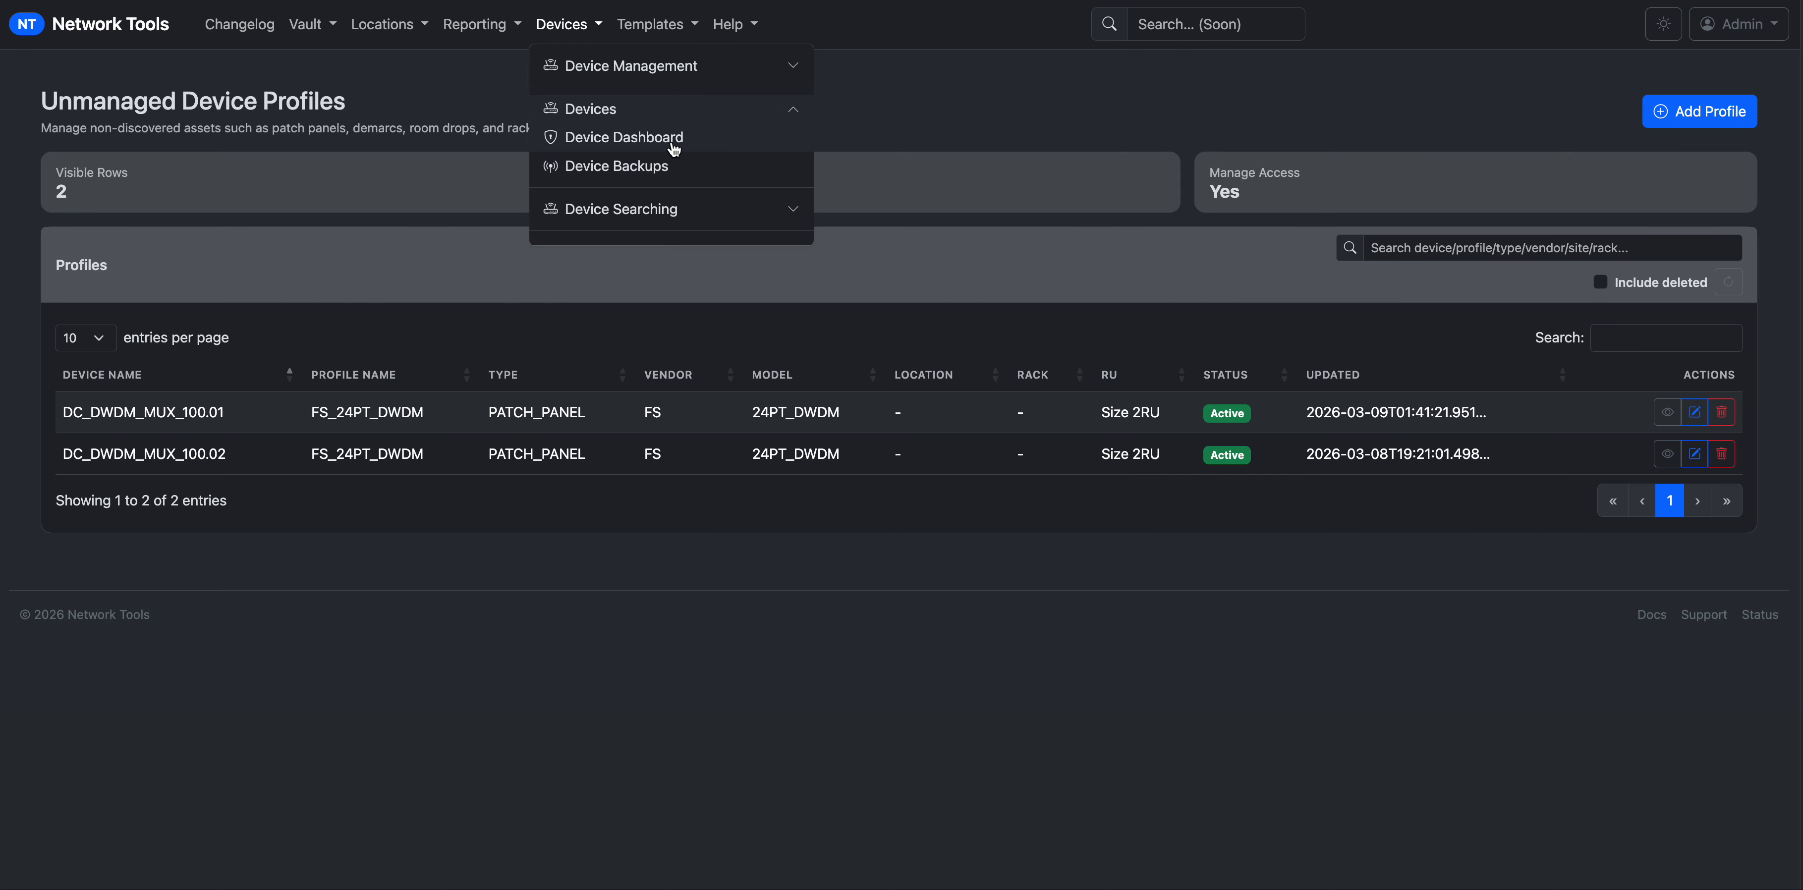
click(655, 143)
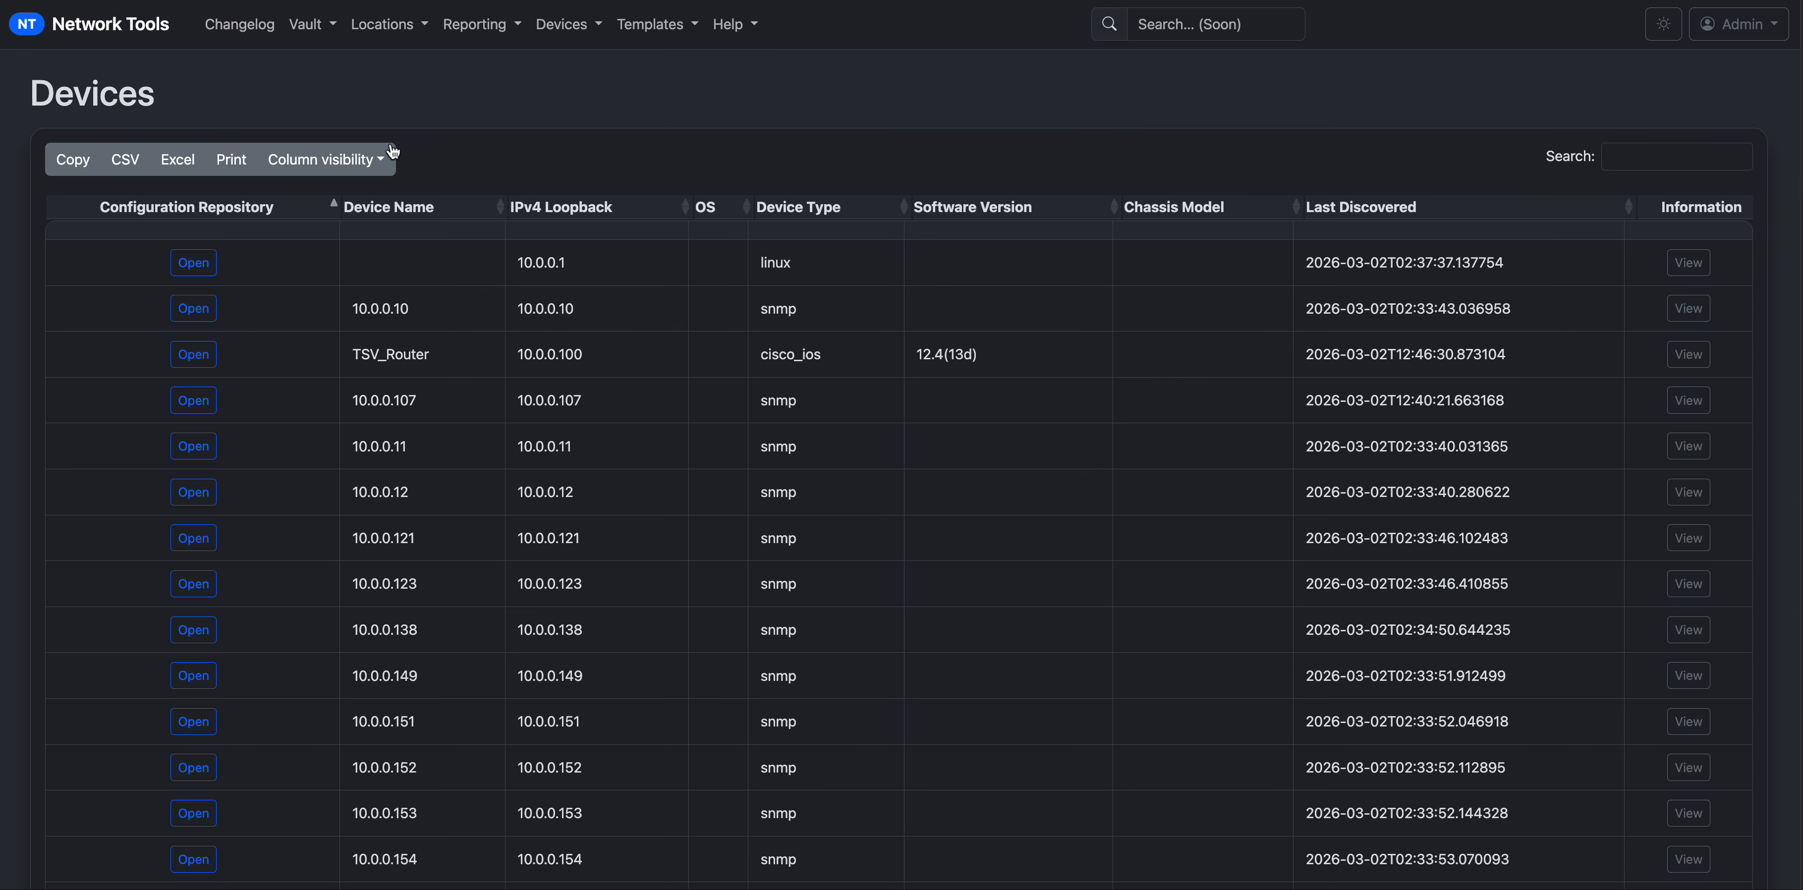
Filter devices by lab-10 and select lab-109-a4-3000's C9300-24UX chassis model.
click(1620, 161)
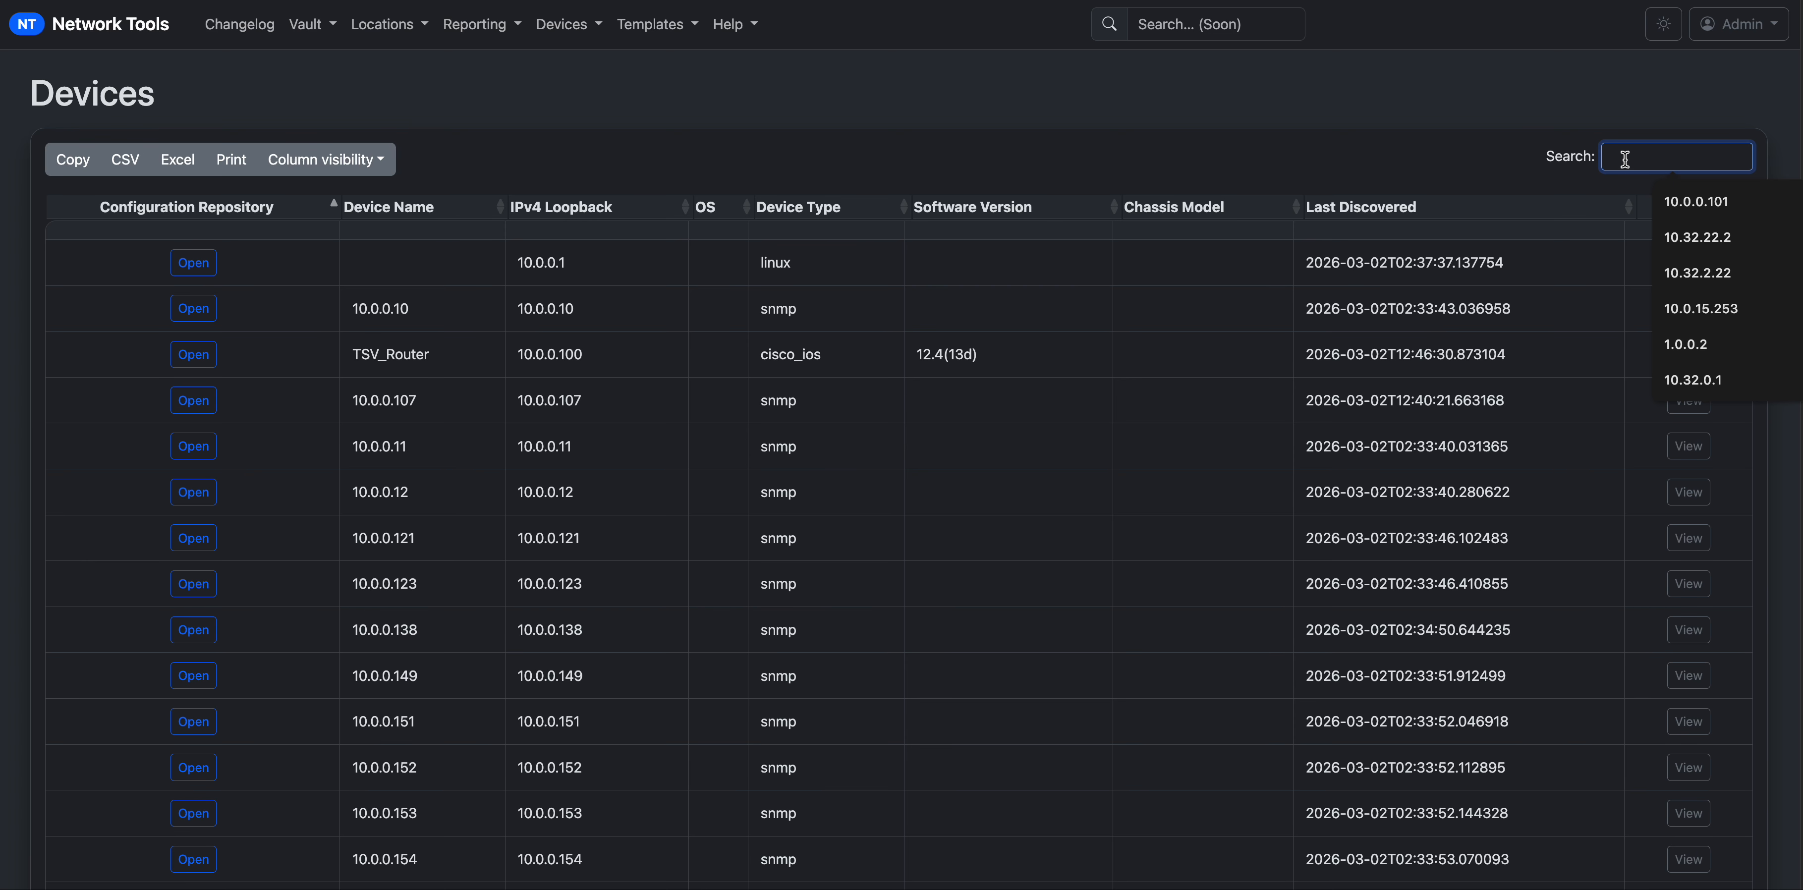
text(lab)
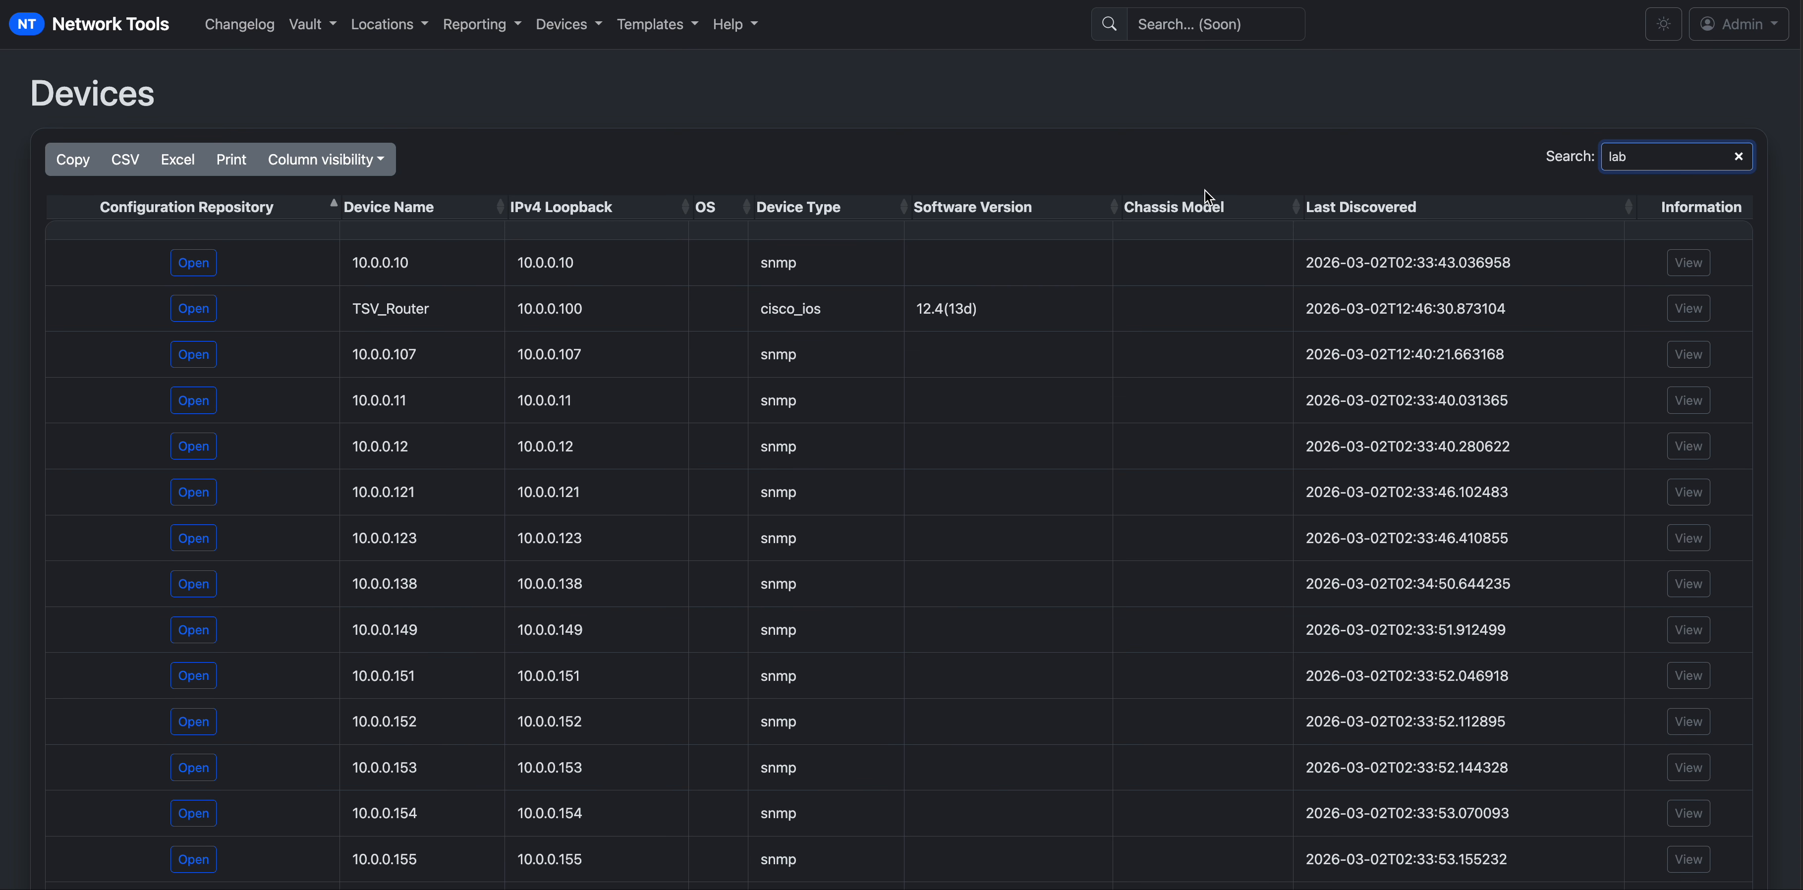
text(-109)
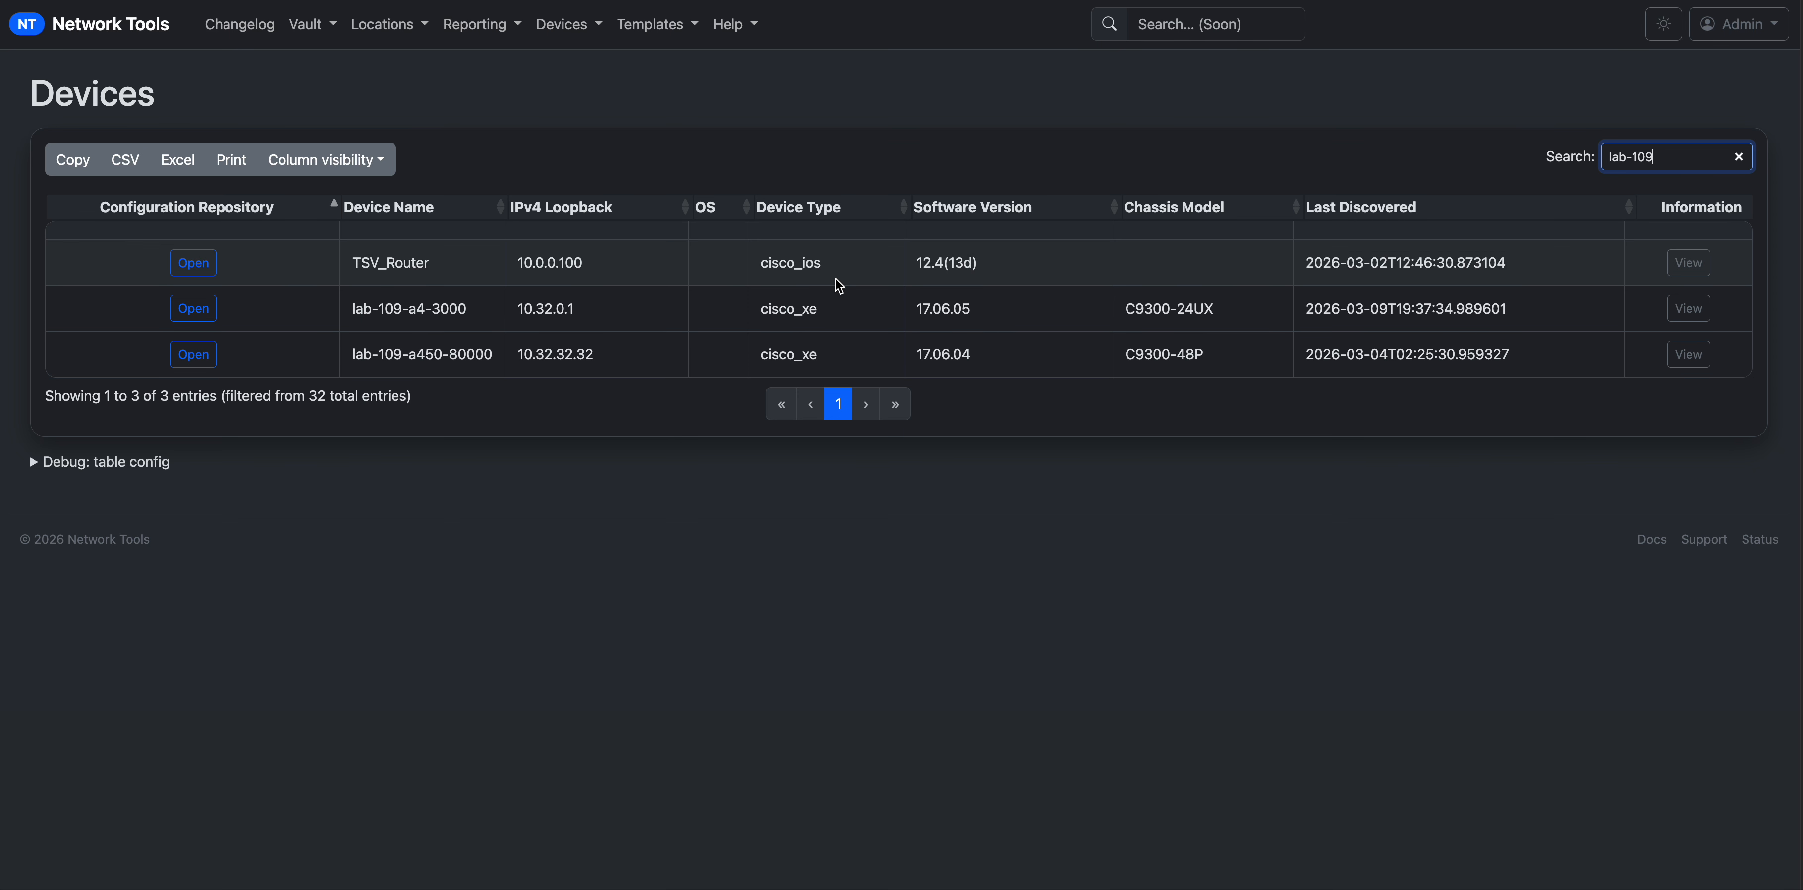
drag(1206, 311, 1122, 314)
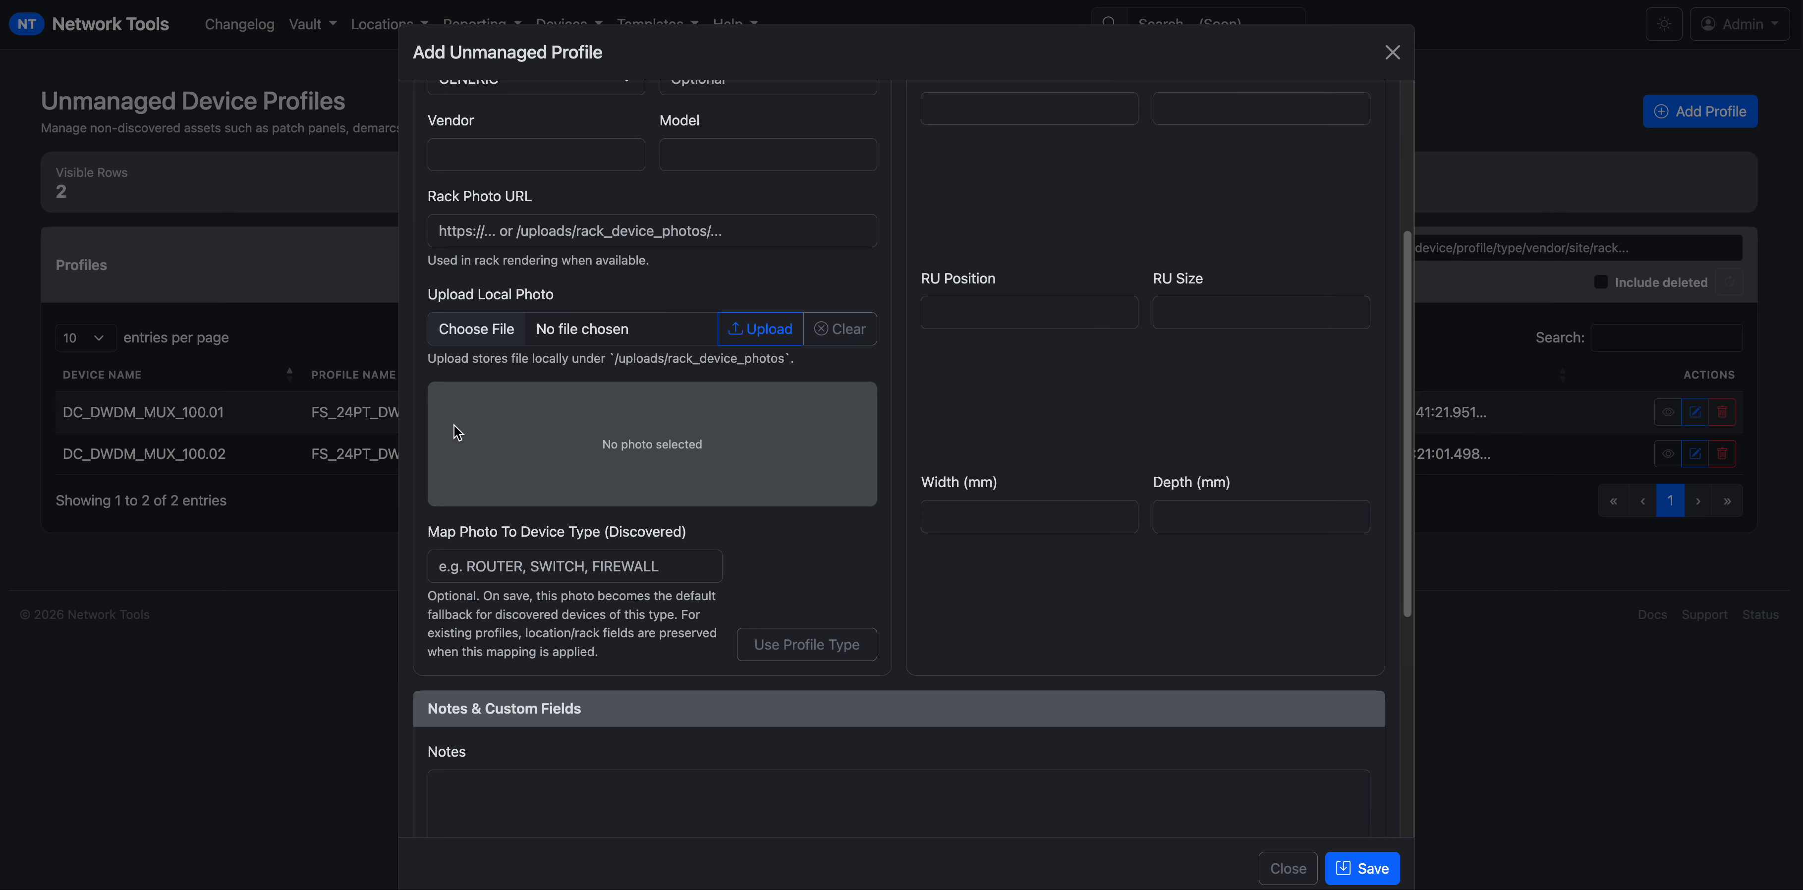
Paste C9300-24UX into Map Photo To Device Type, then close the Add Unmanaged Profile form unsaved.
click(558, 572)
key(ctrl+v)
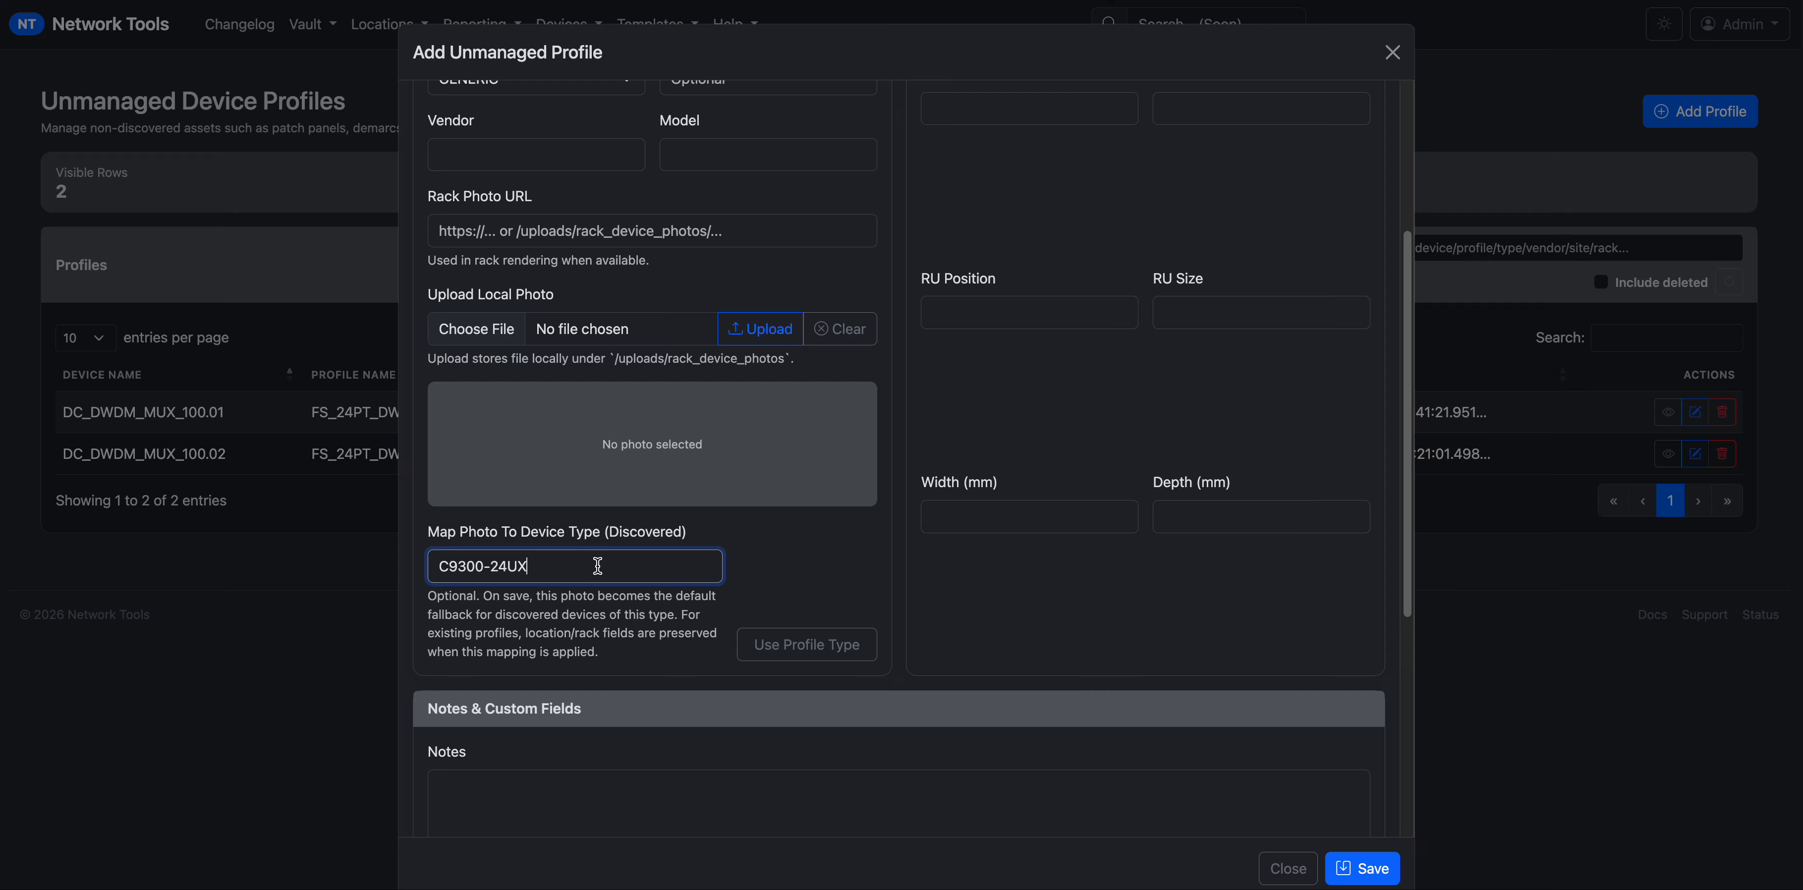
drag(530, 566, 428, 565)
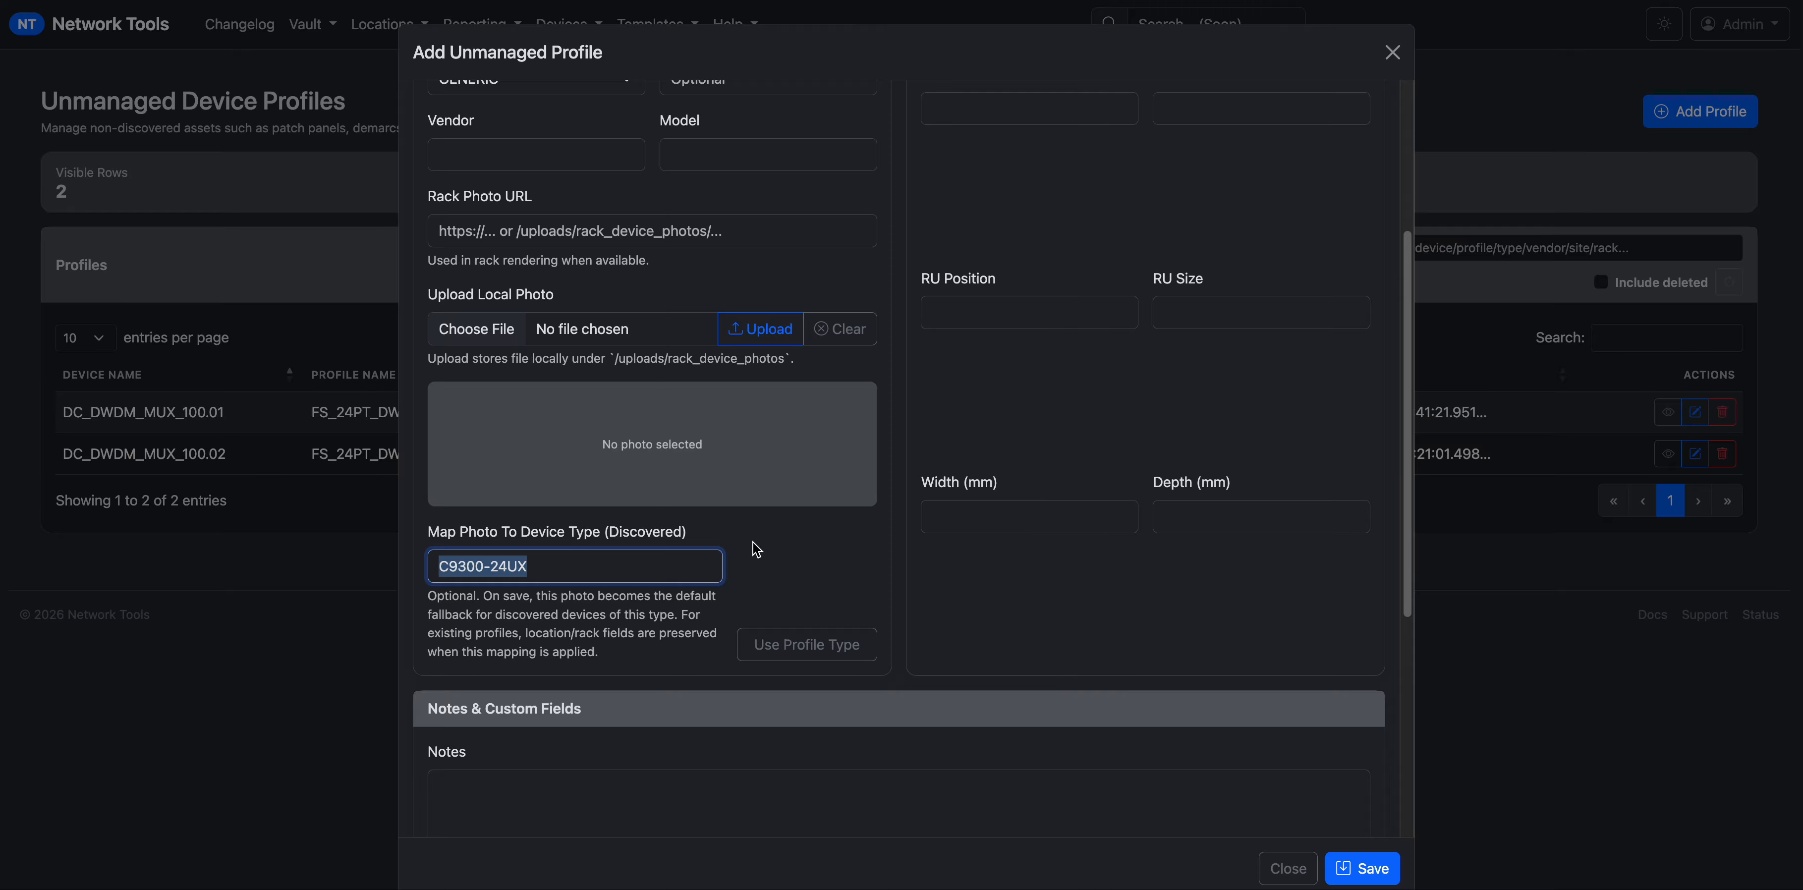
click(1290, 866)
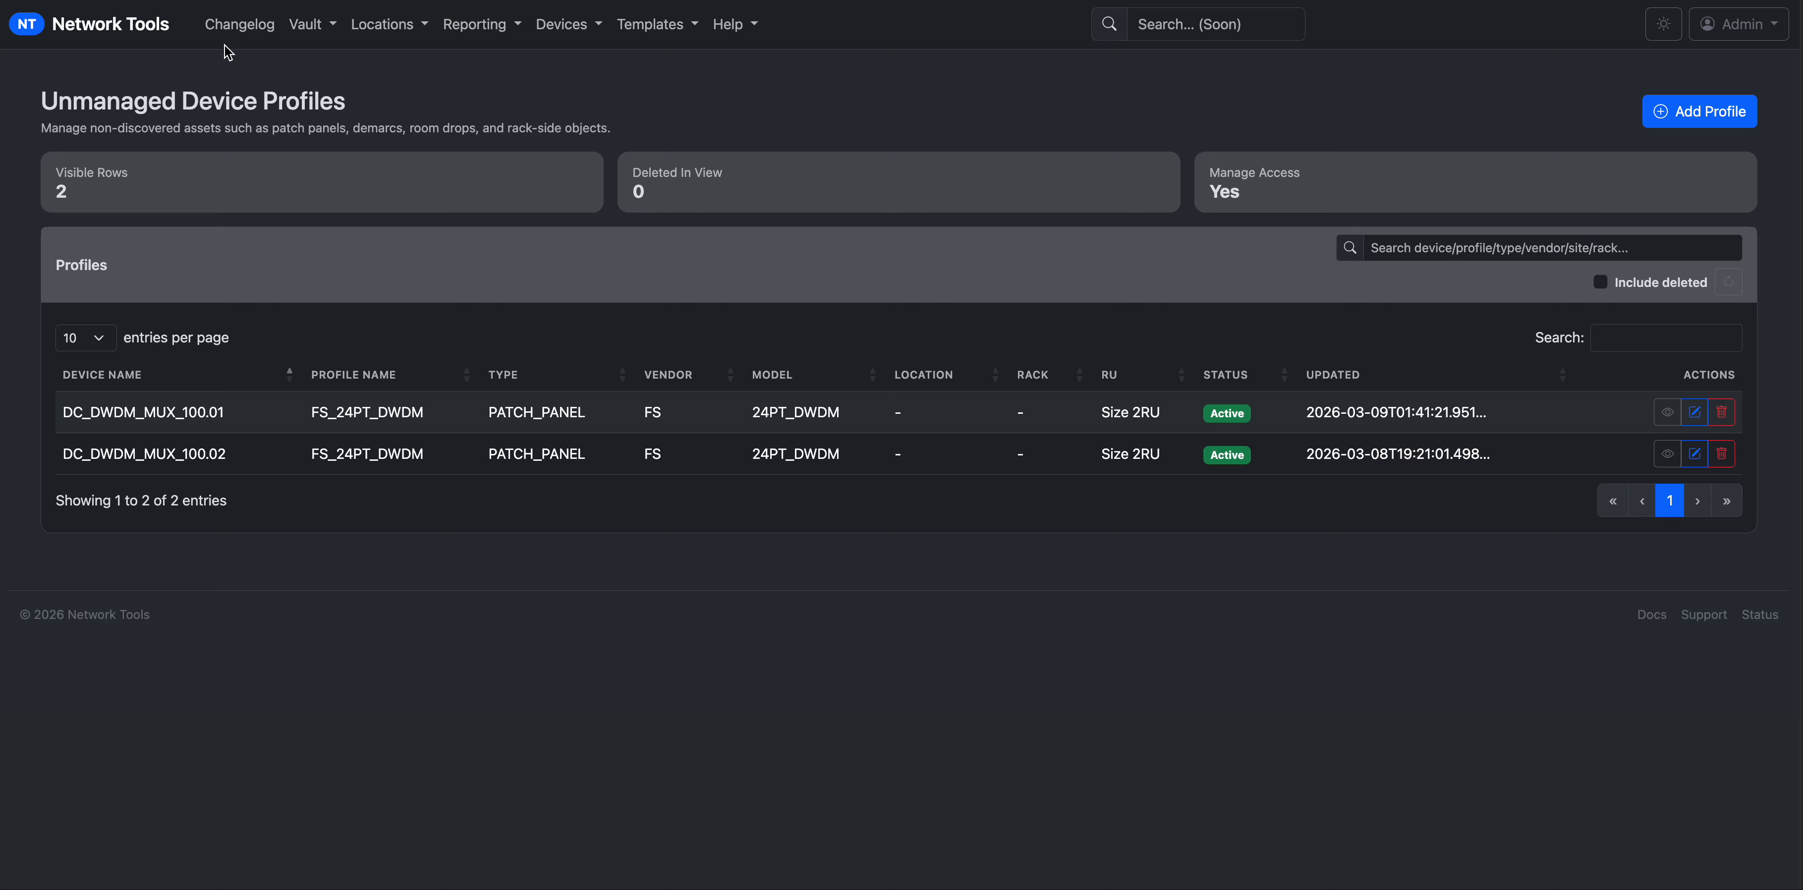
Highlight the page title and the two DC_DWDM_MUX patch panel profile rows.
drag(31, 109, 310, 122)
drag(62, 414, 217, 456)
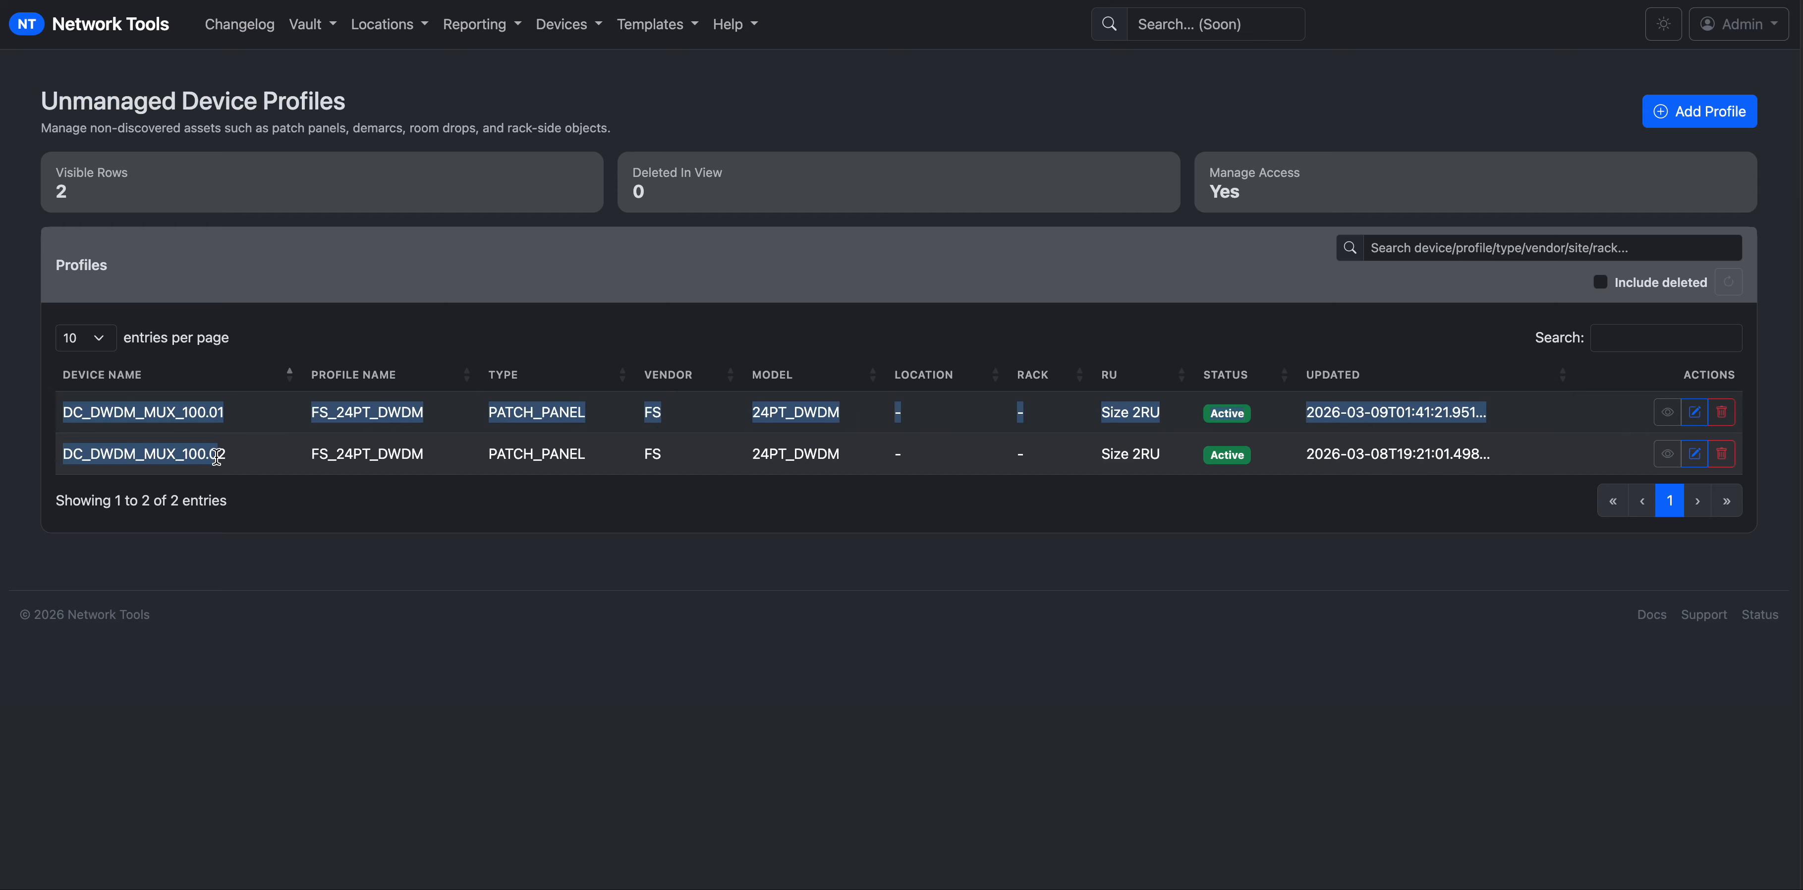
click(531, 565)
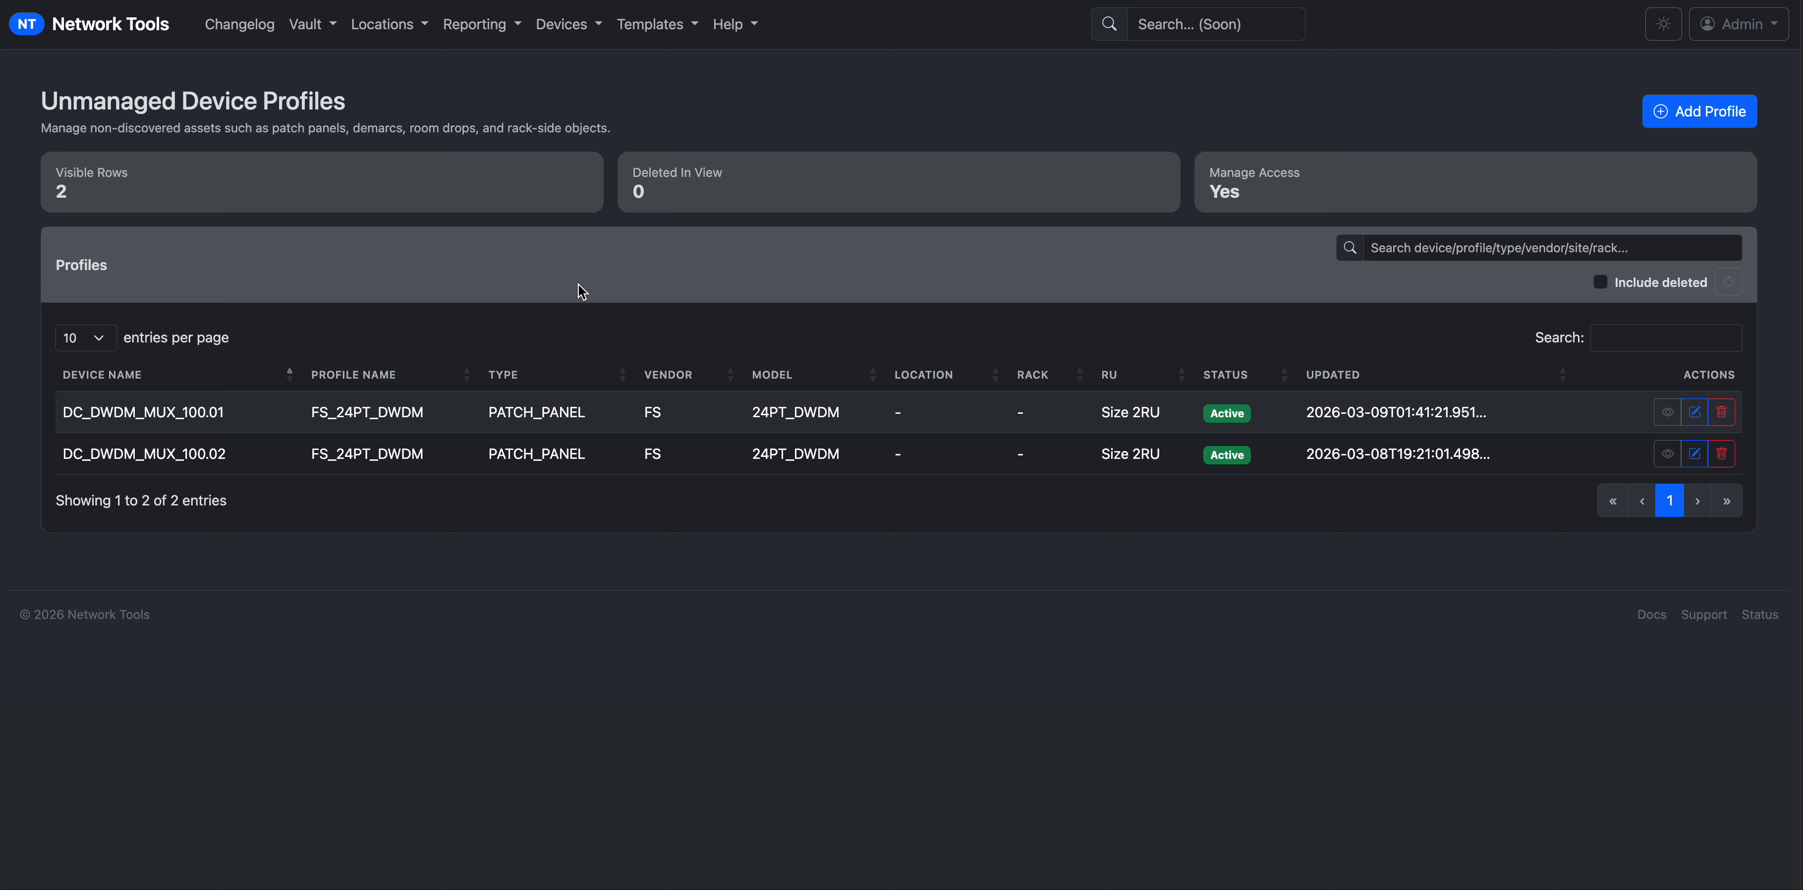
Open Devices > Device Management > Set Device Rack Placement in a new tab and switch to it.
click(476, 28)
click(553, 27)
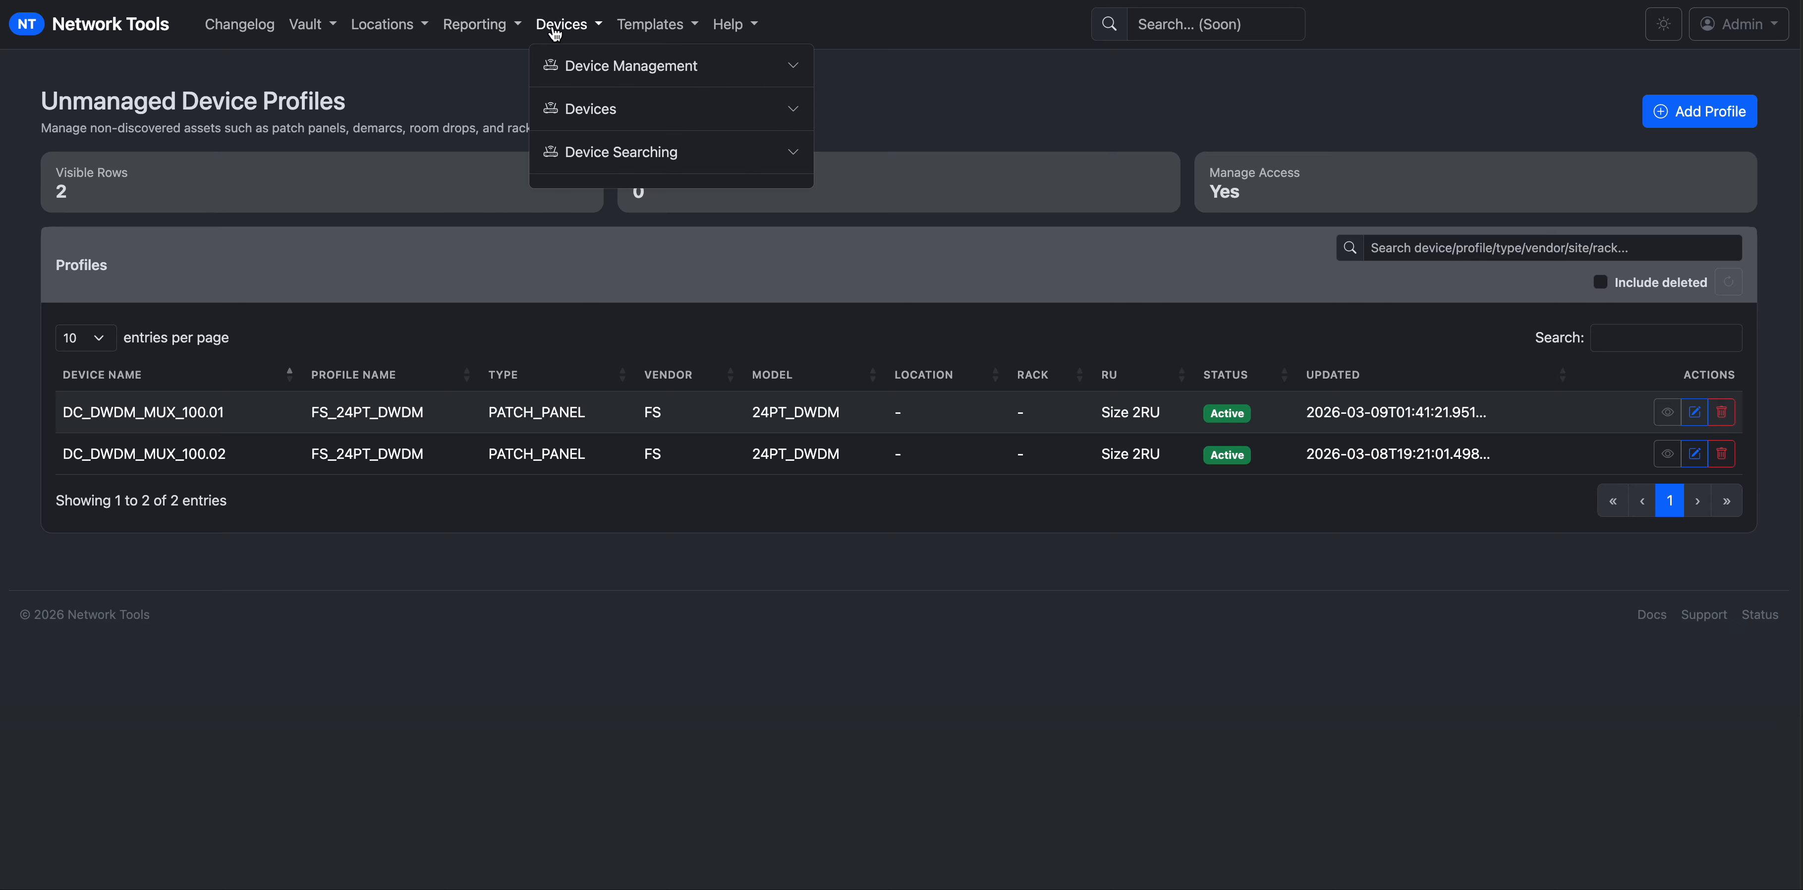
click(563, 67)
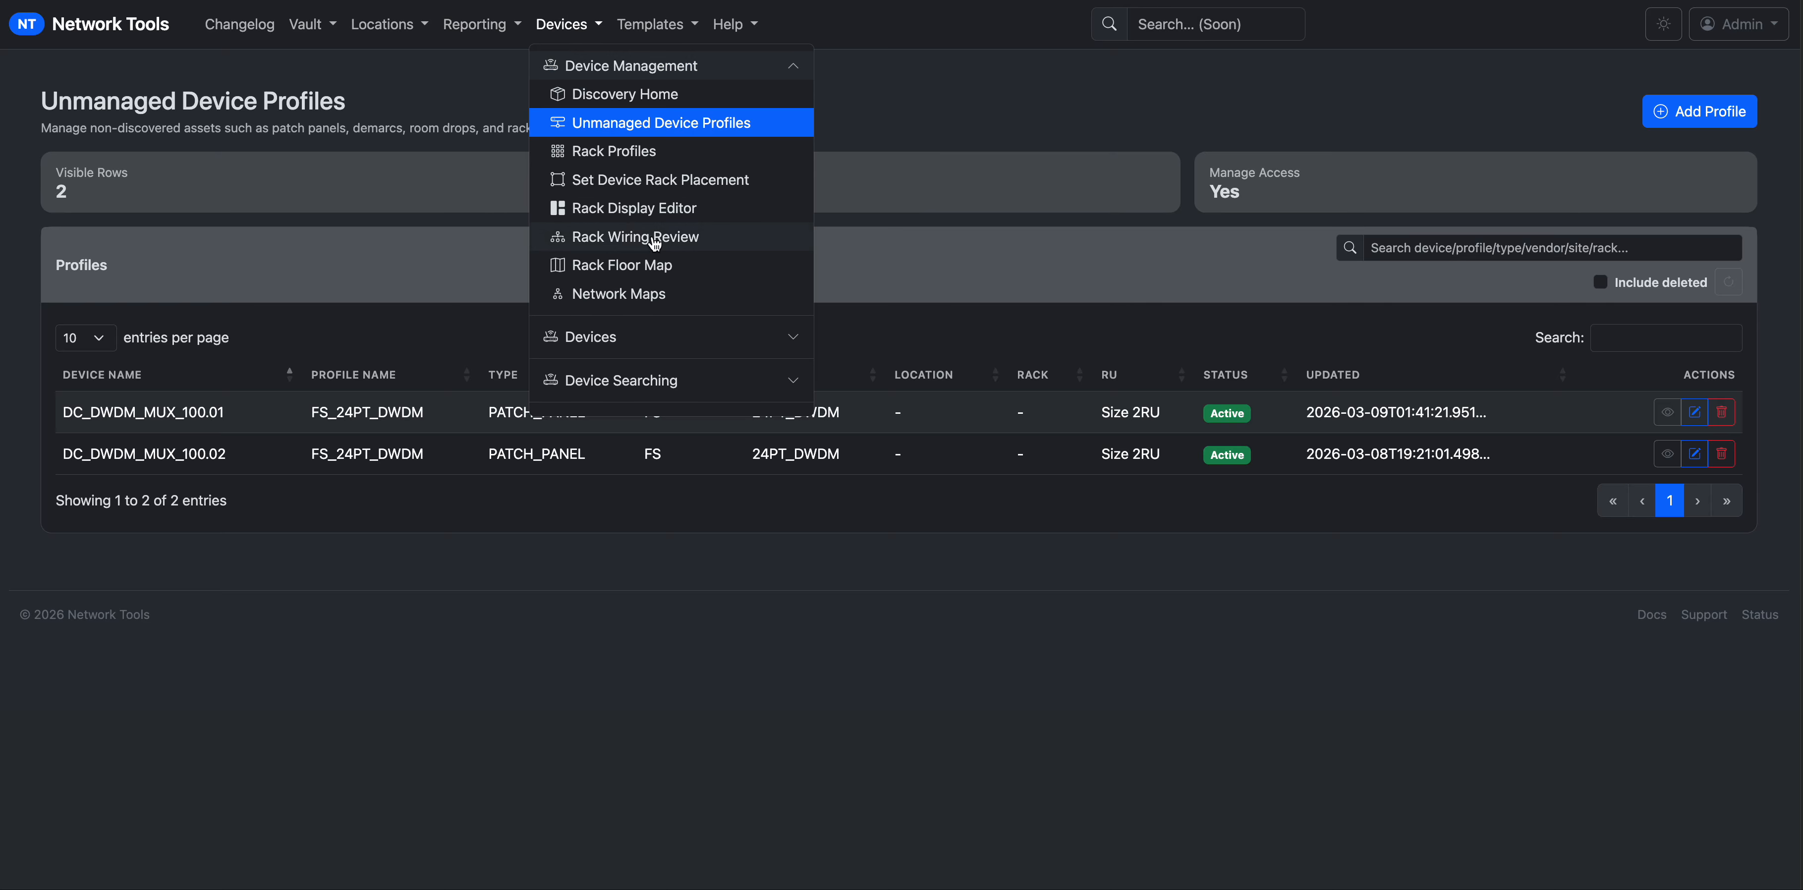
right_click(650, 187)
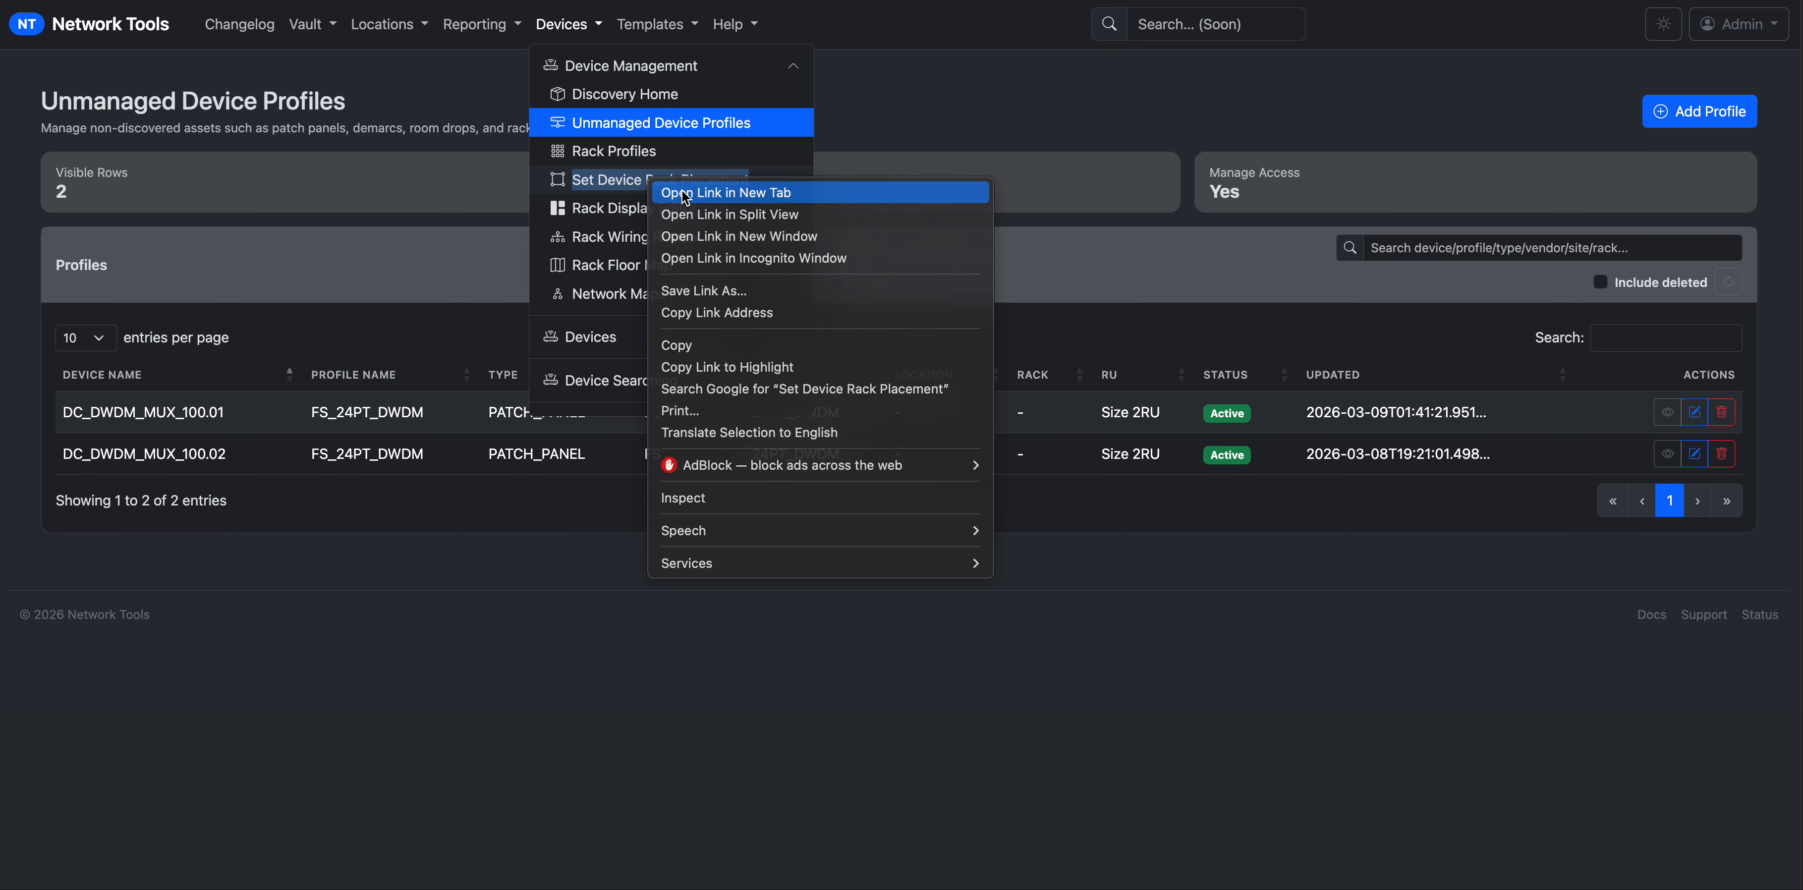
click(686, 195)
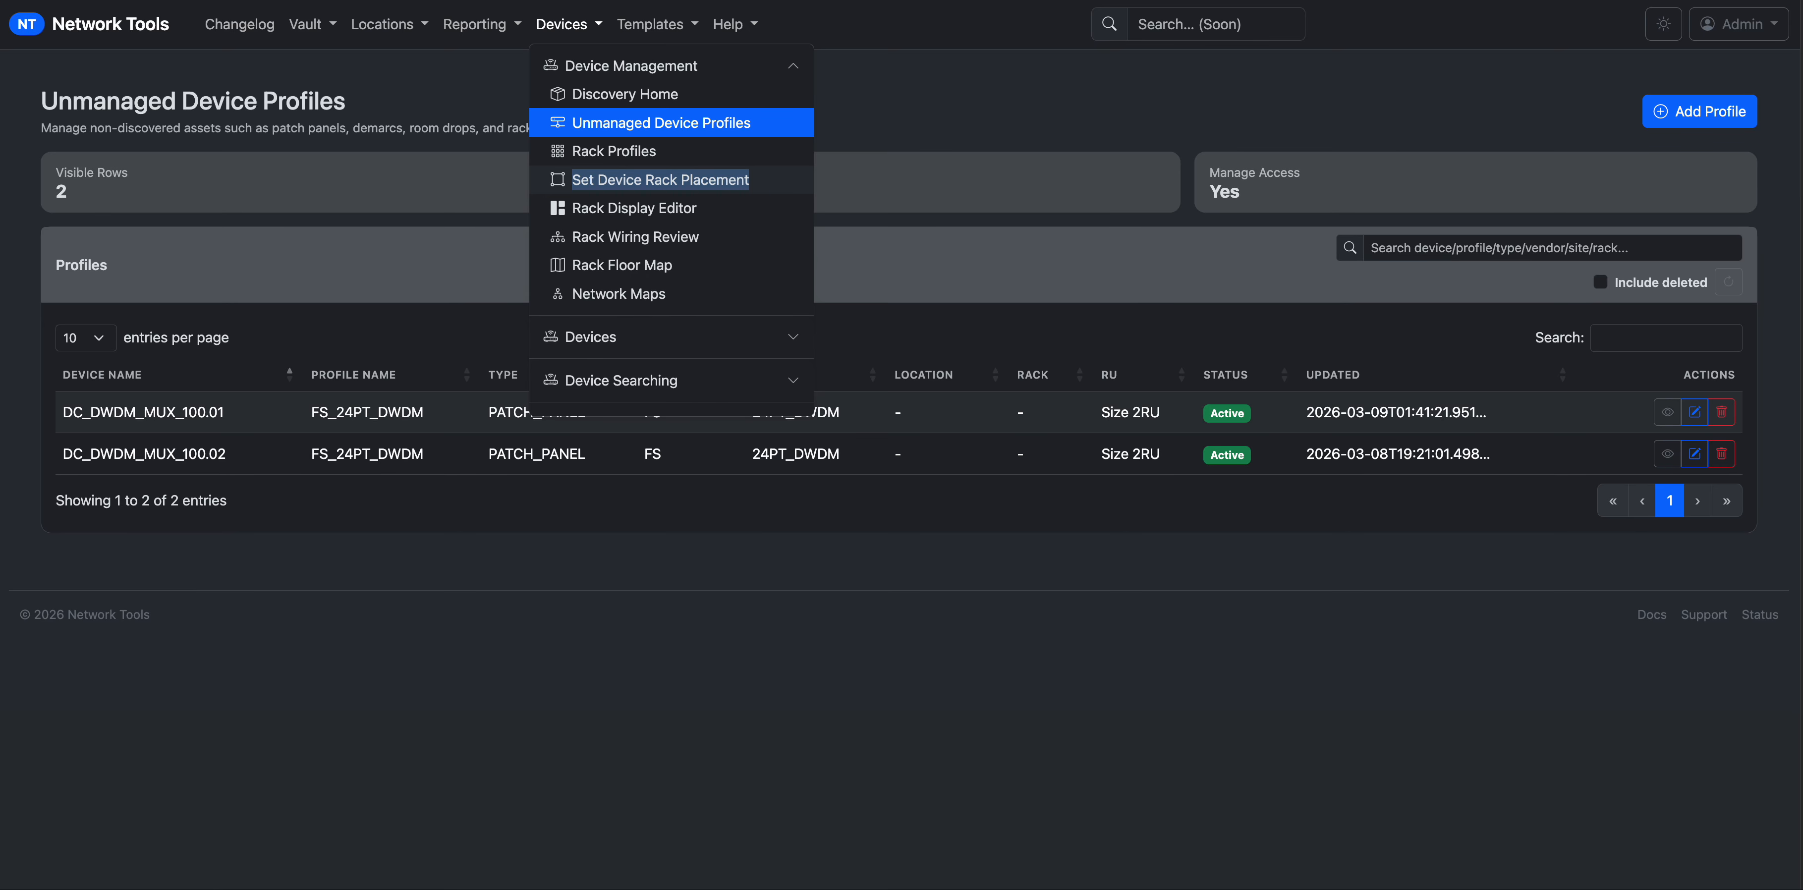
click(244, 1)
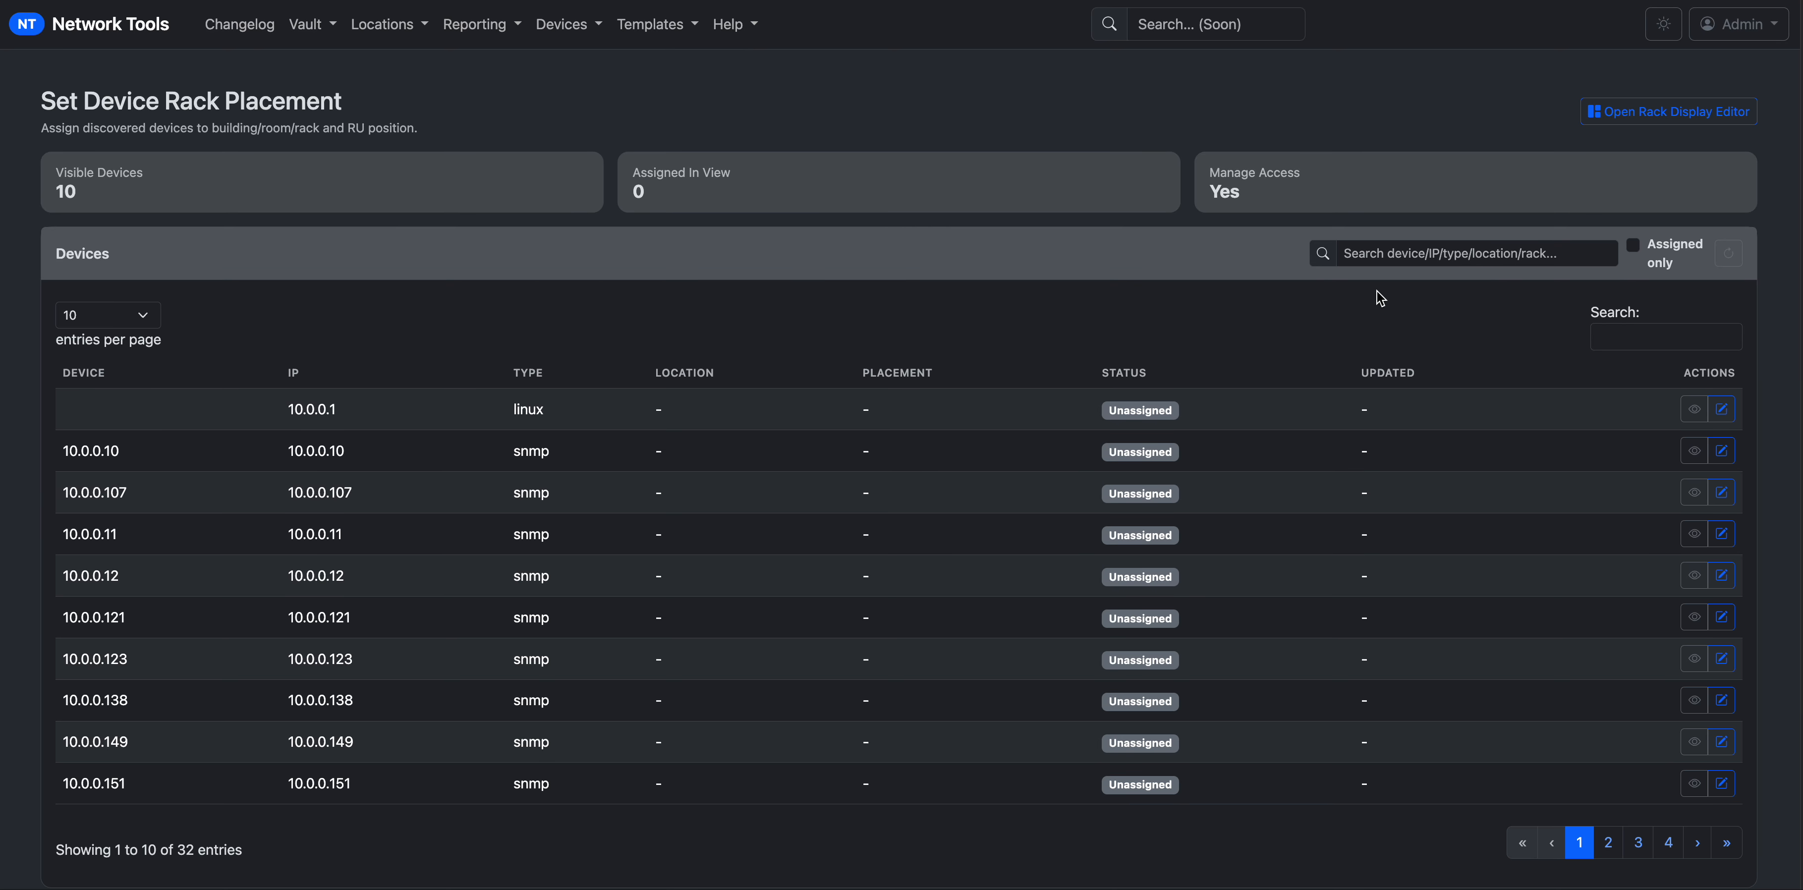
Filter the rack placement table by lab-10, then clear that filter.
click(1601, 336)
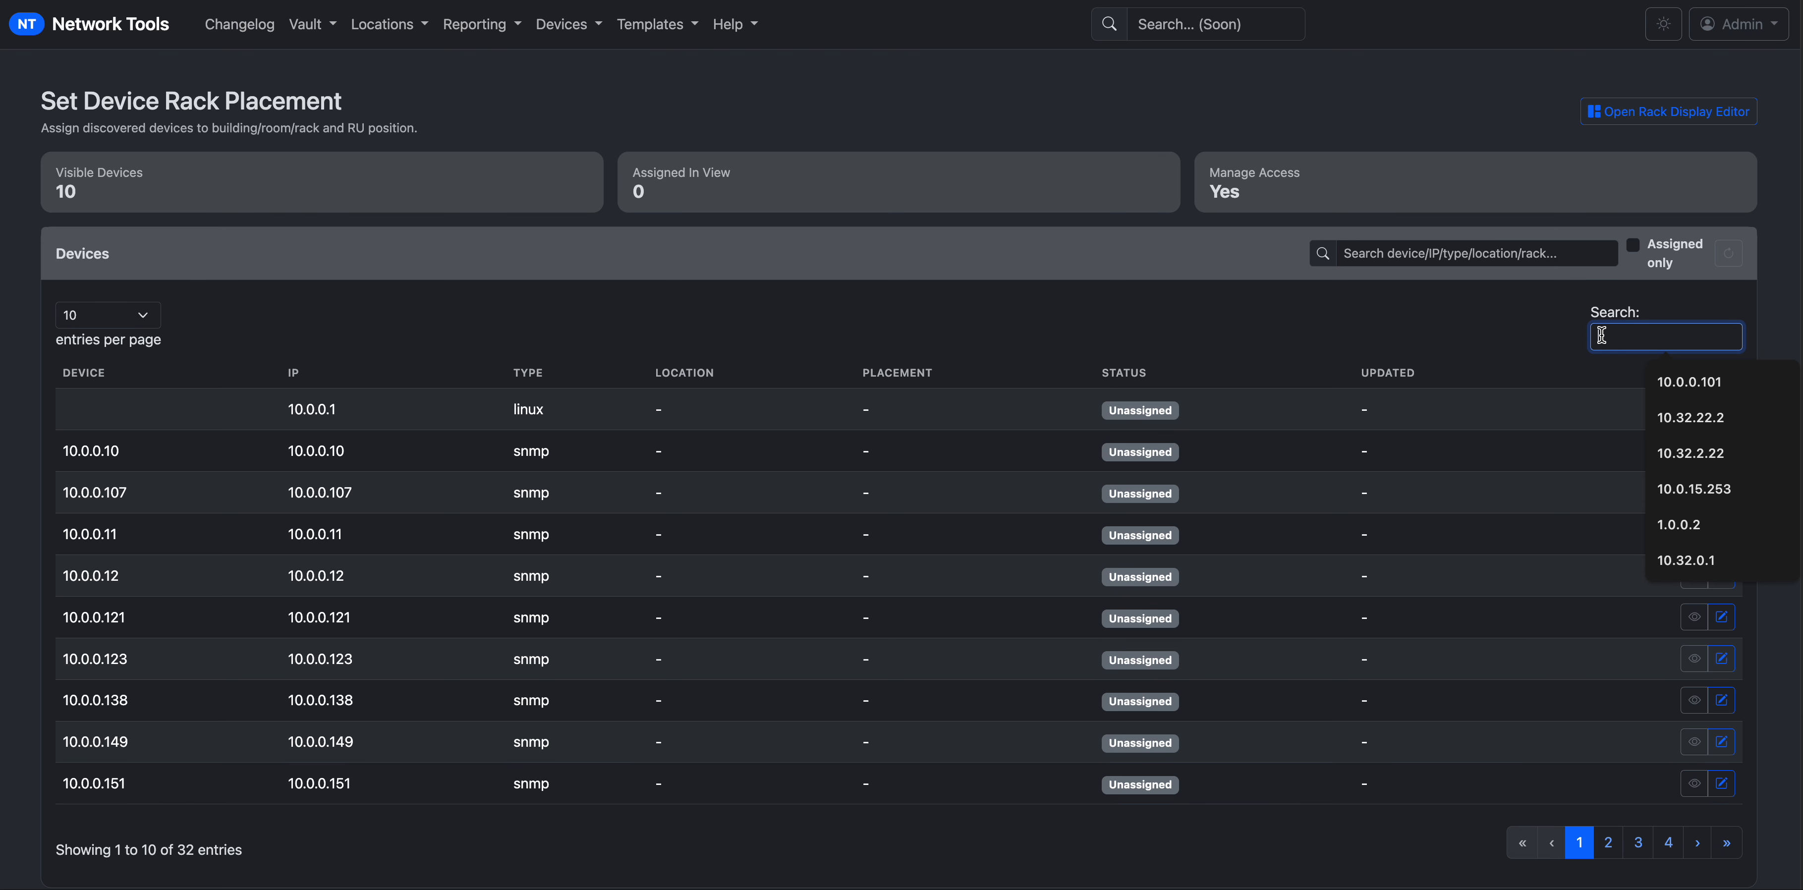
text(lab)
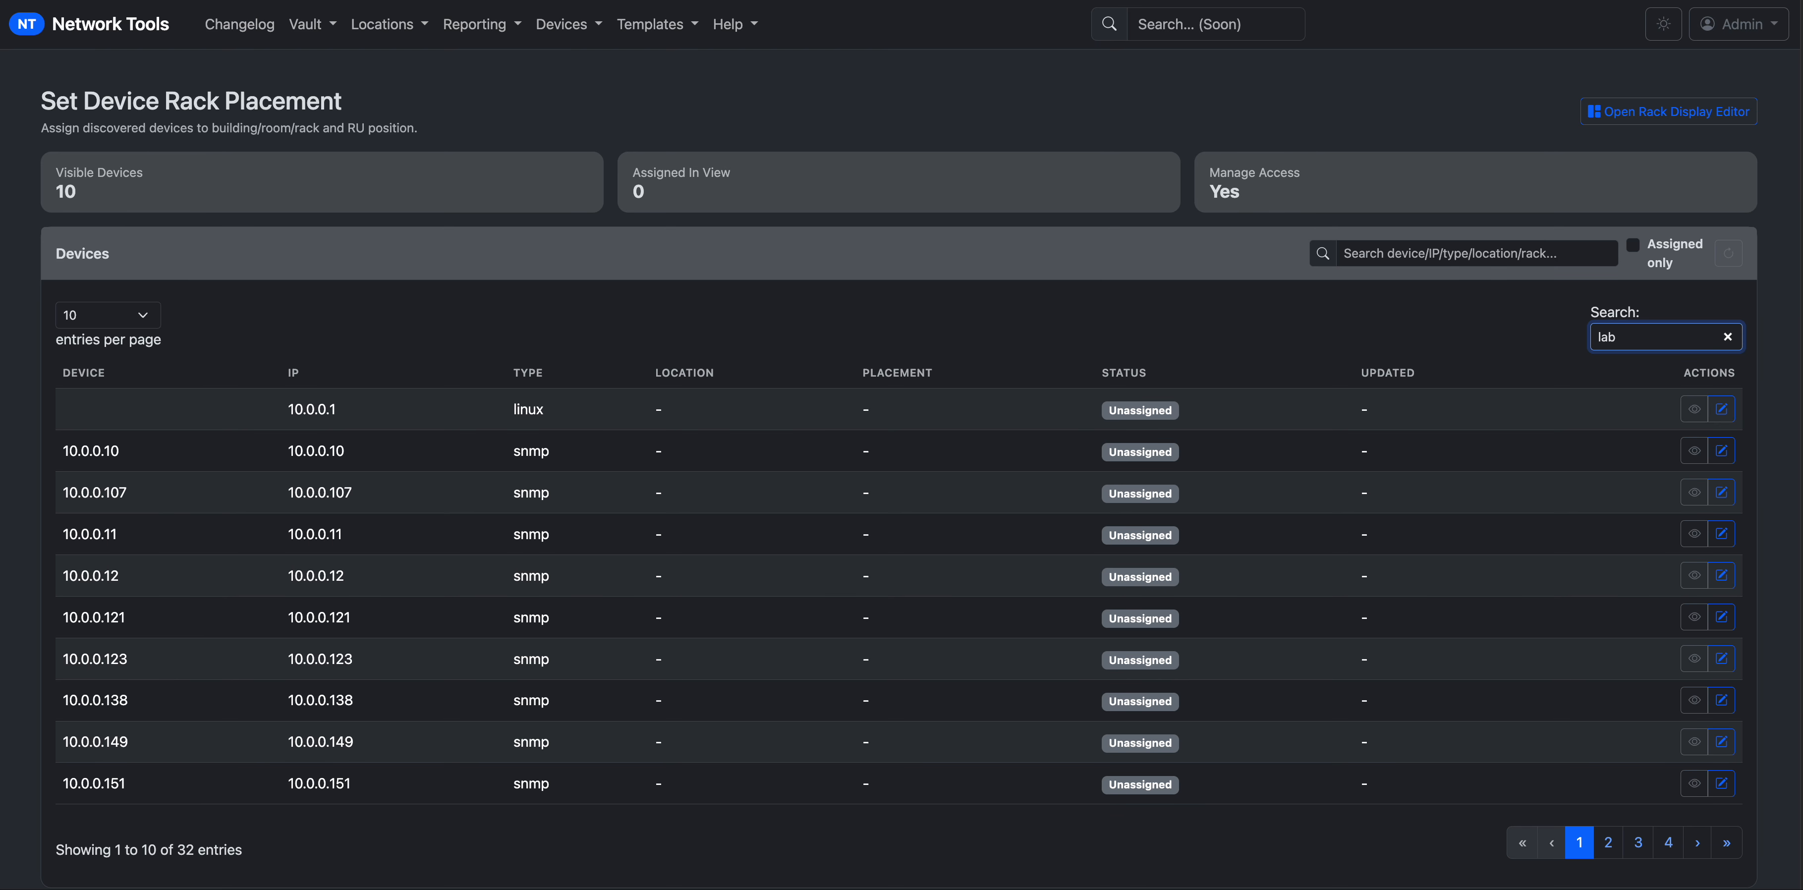
text(-109)
drag(1677, 336, 1517, 329)
key(BackSpace)
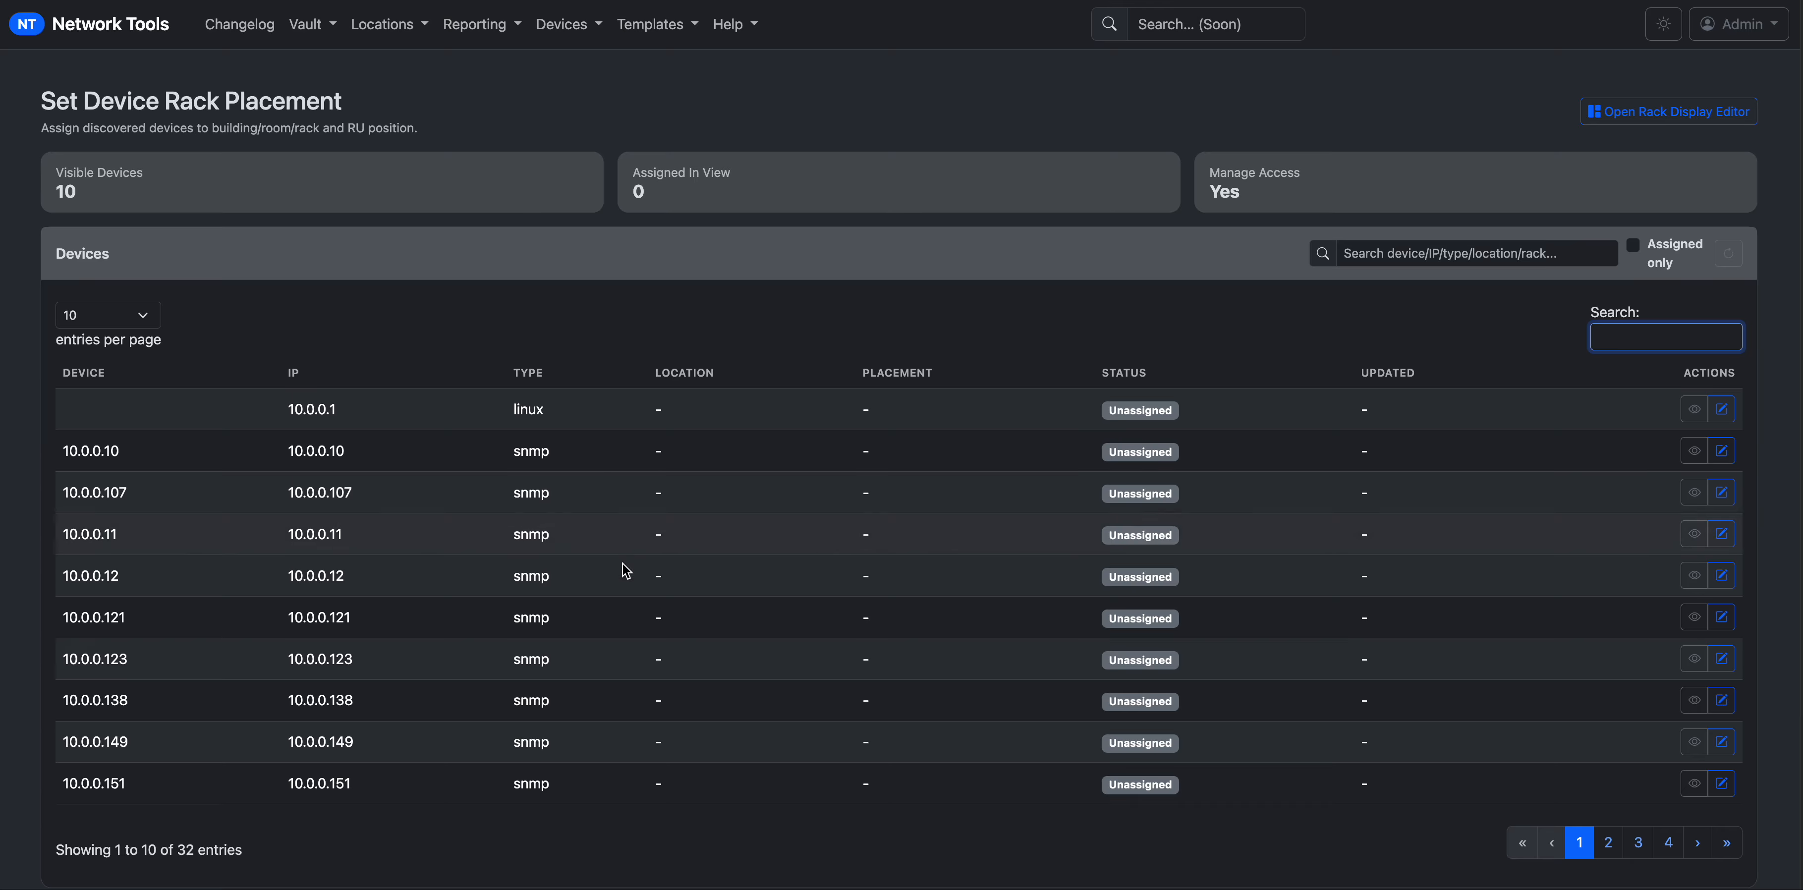
Search the device list for lab and briefly preview the first lab switch's placement.
click(1420, 263)
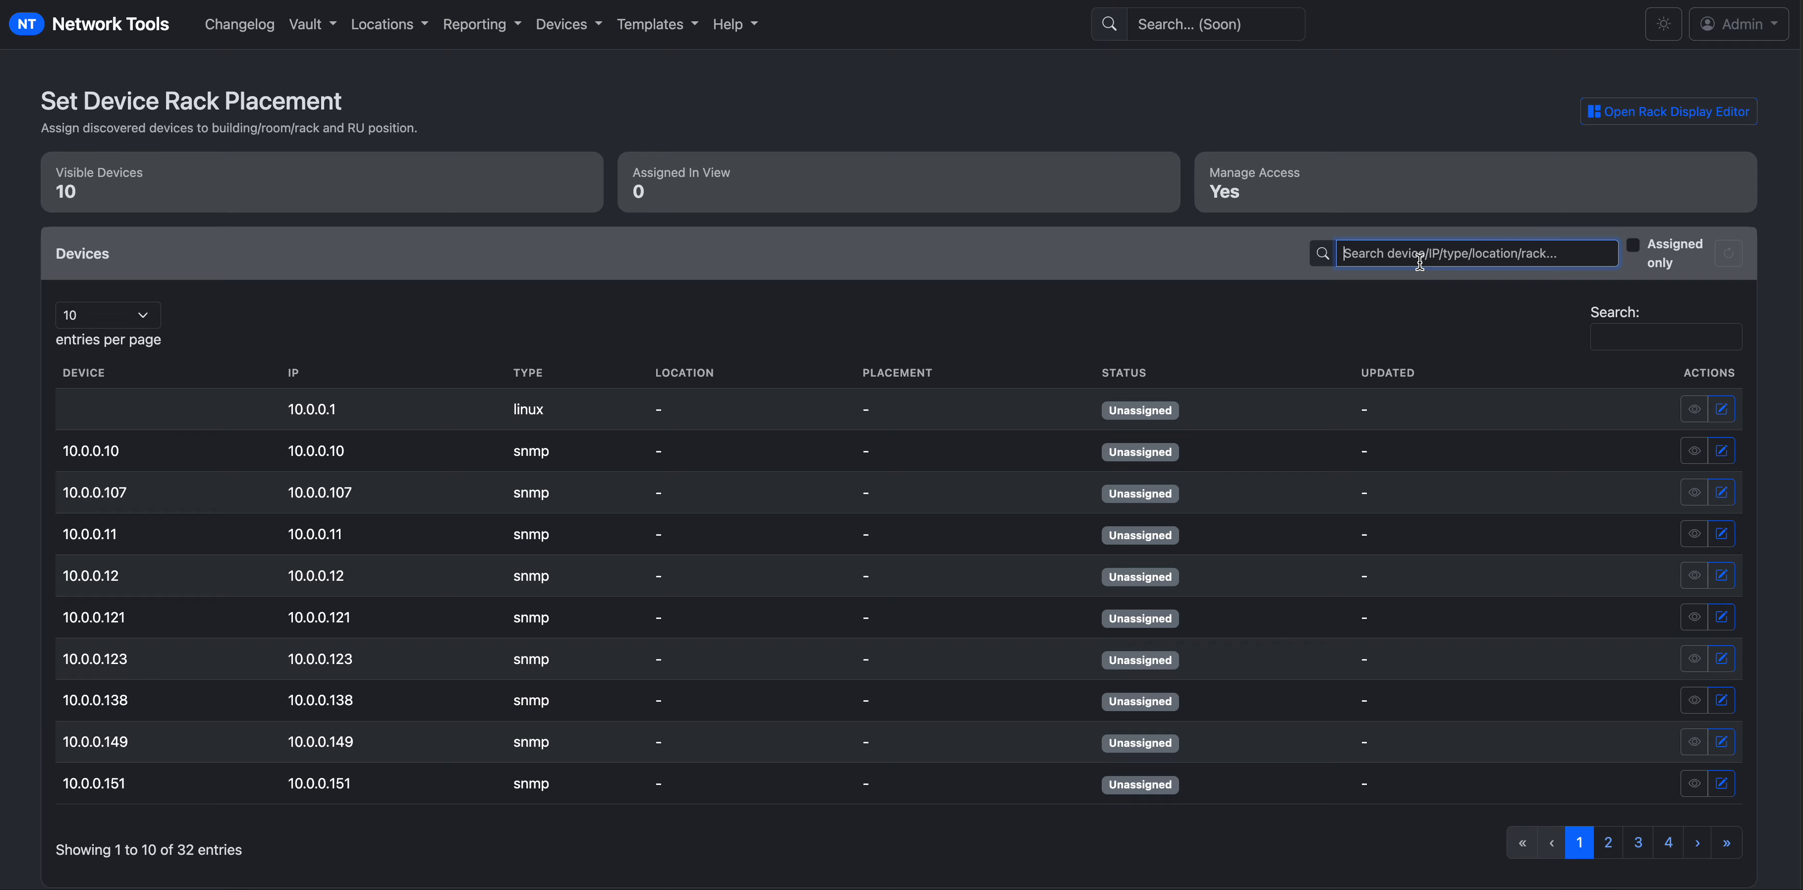
text(lab-)
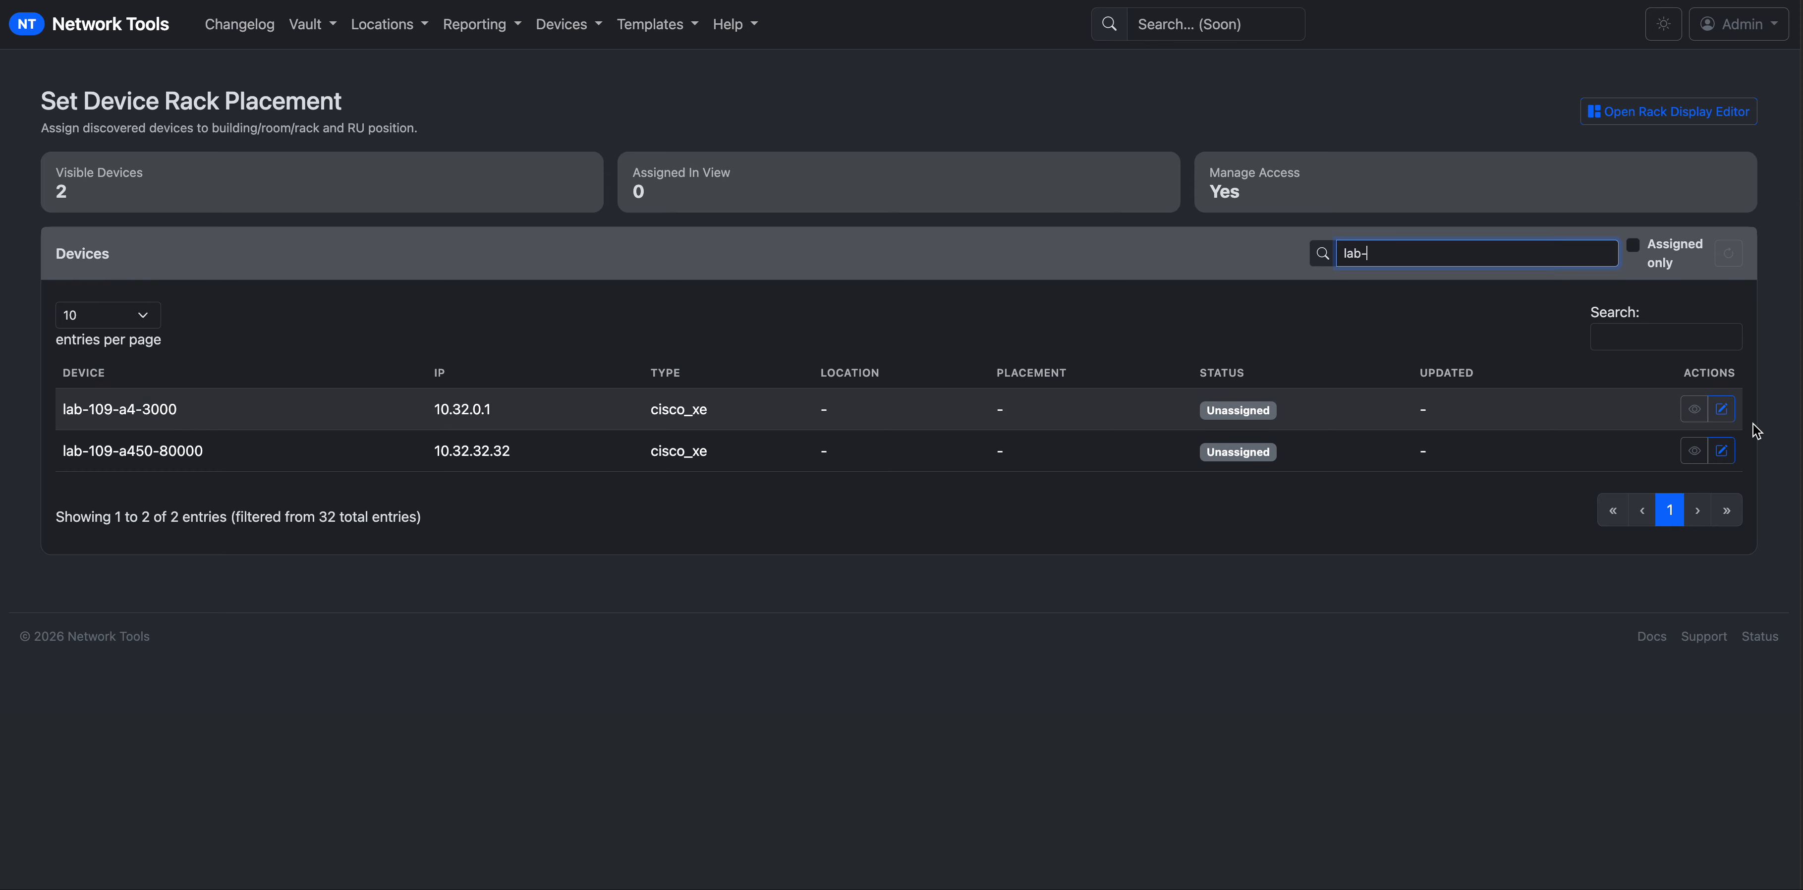
click(1694, 409)
click(1660, 407)
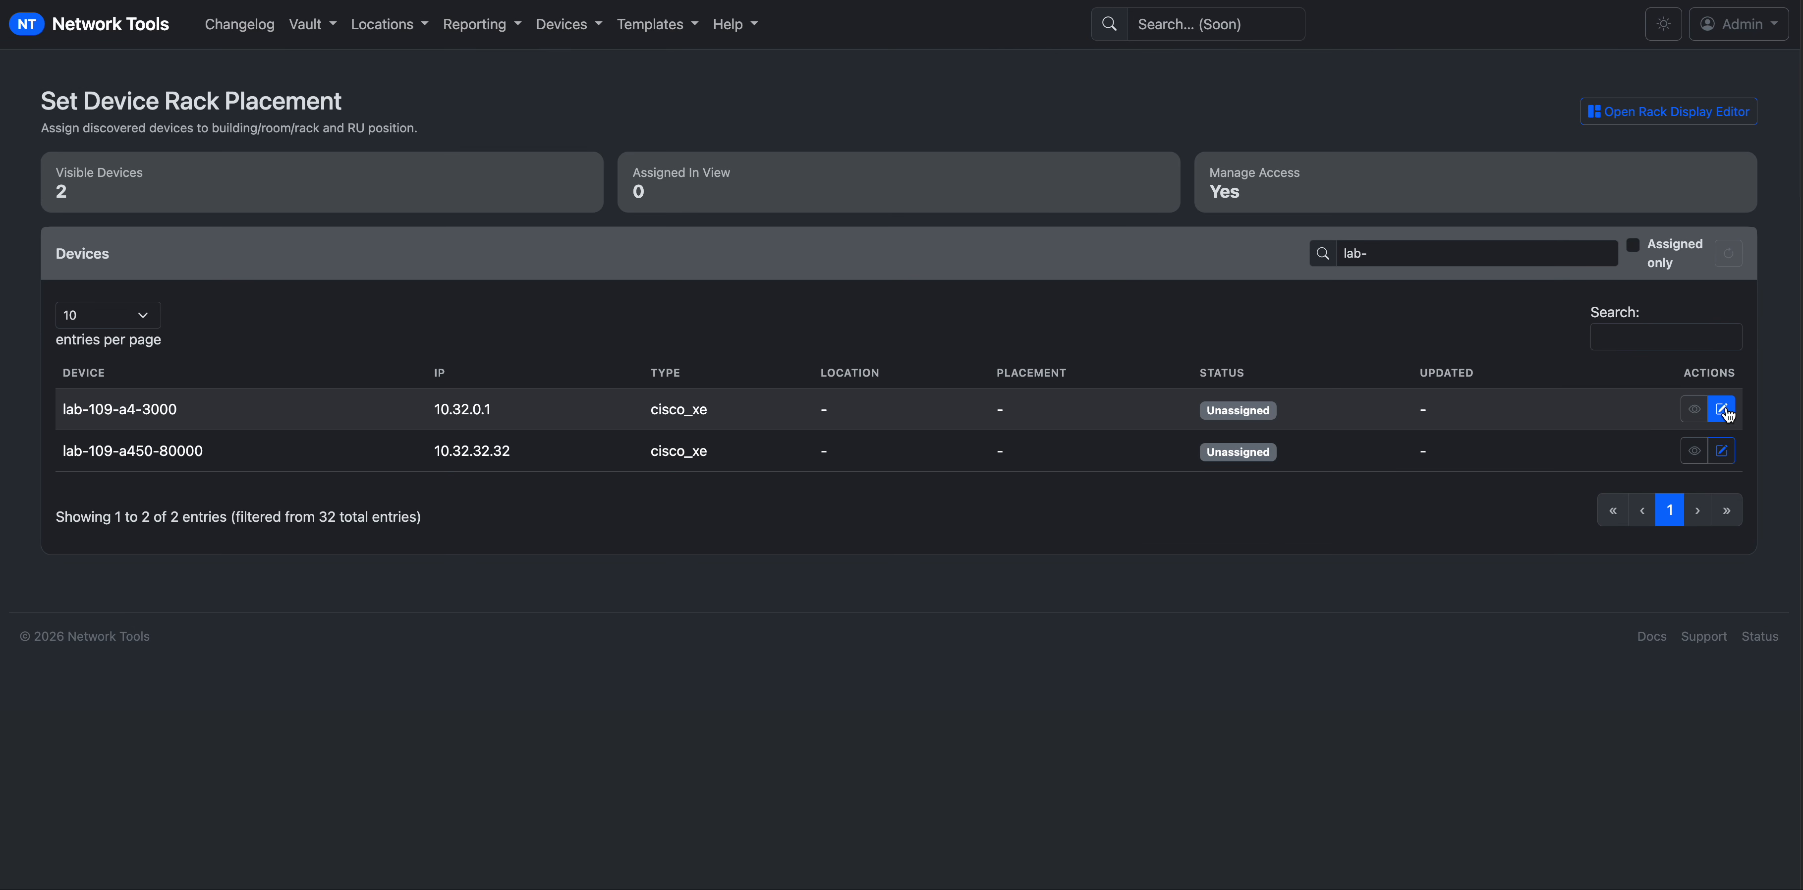
Open Edit Rack Placement for lab-109-a4-3000 and try searching the rack profiles.
click(1723, 411)
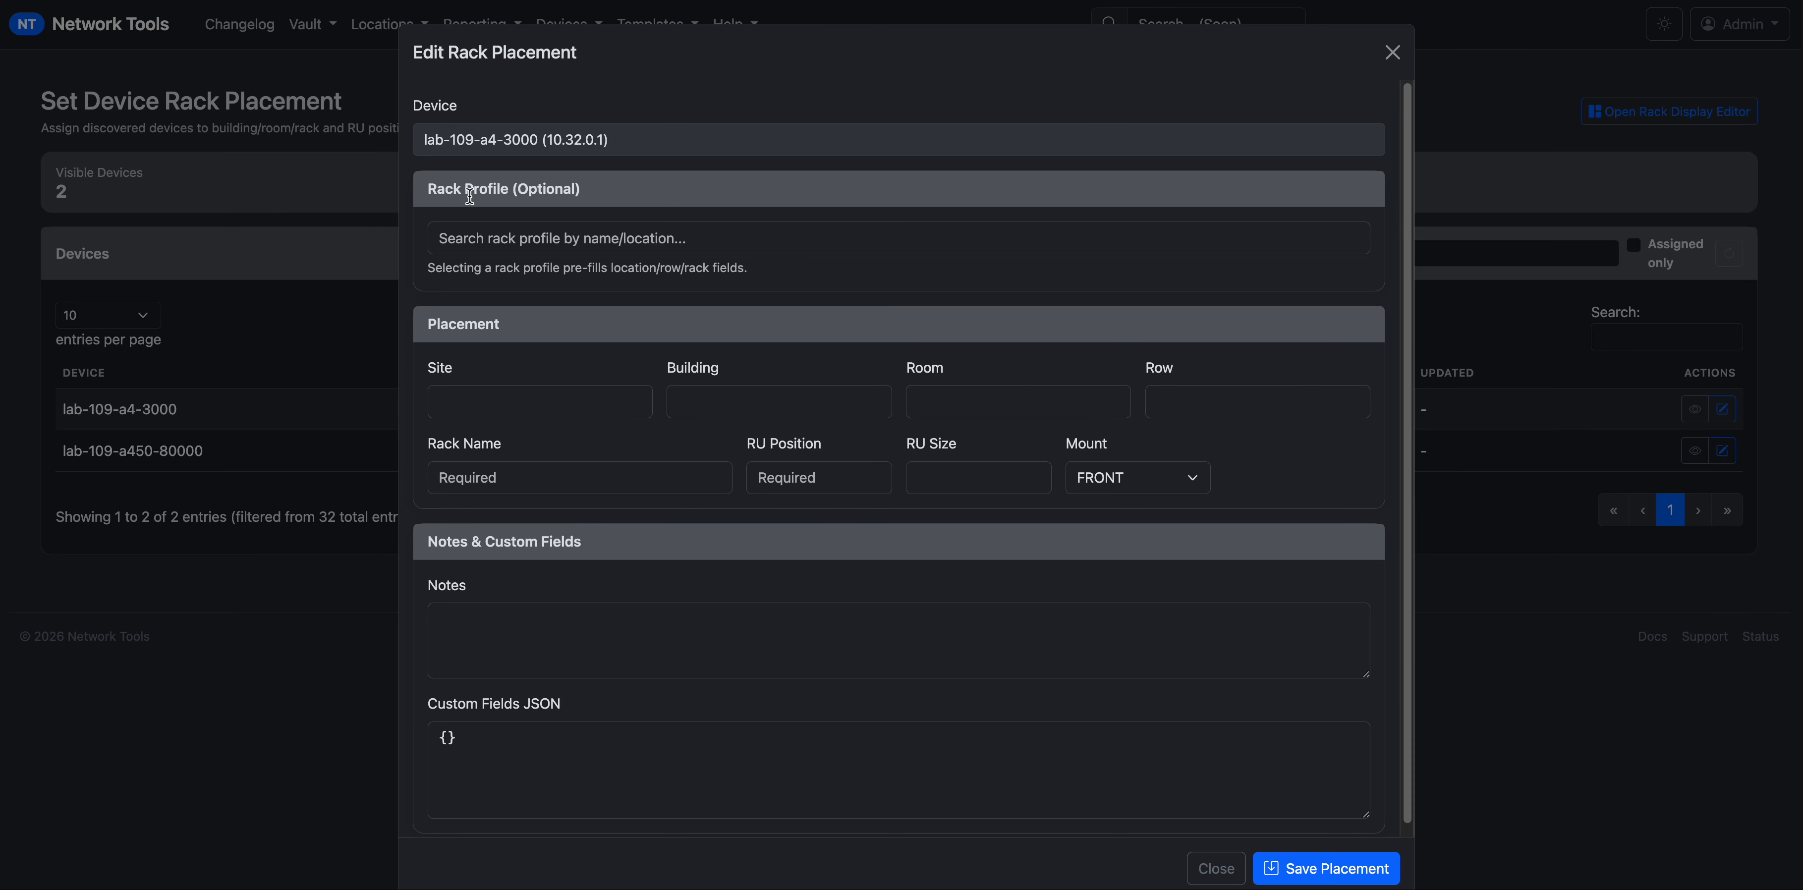
click(598, 238)
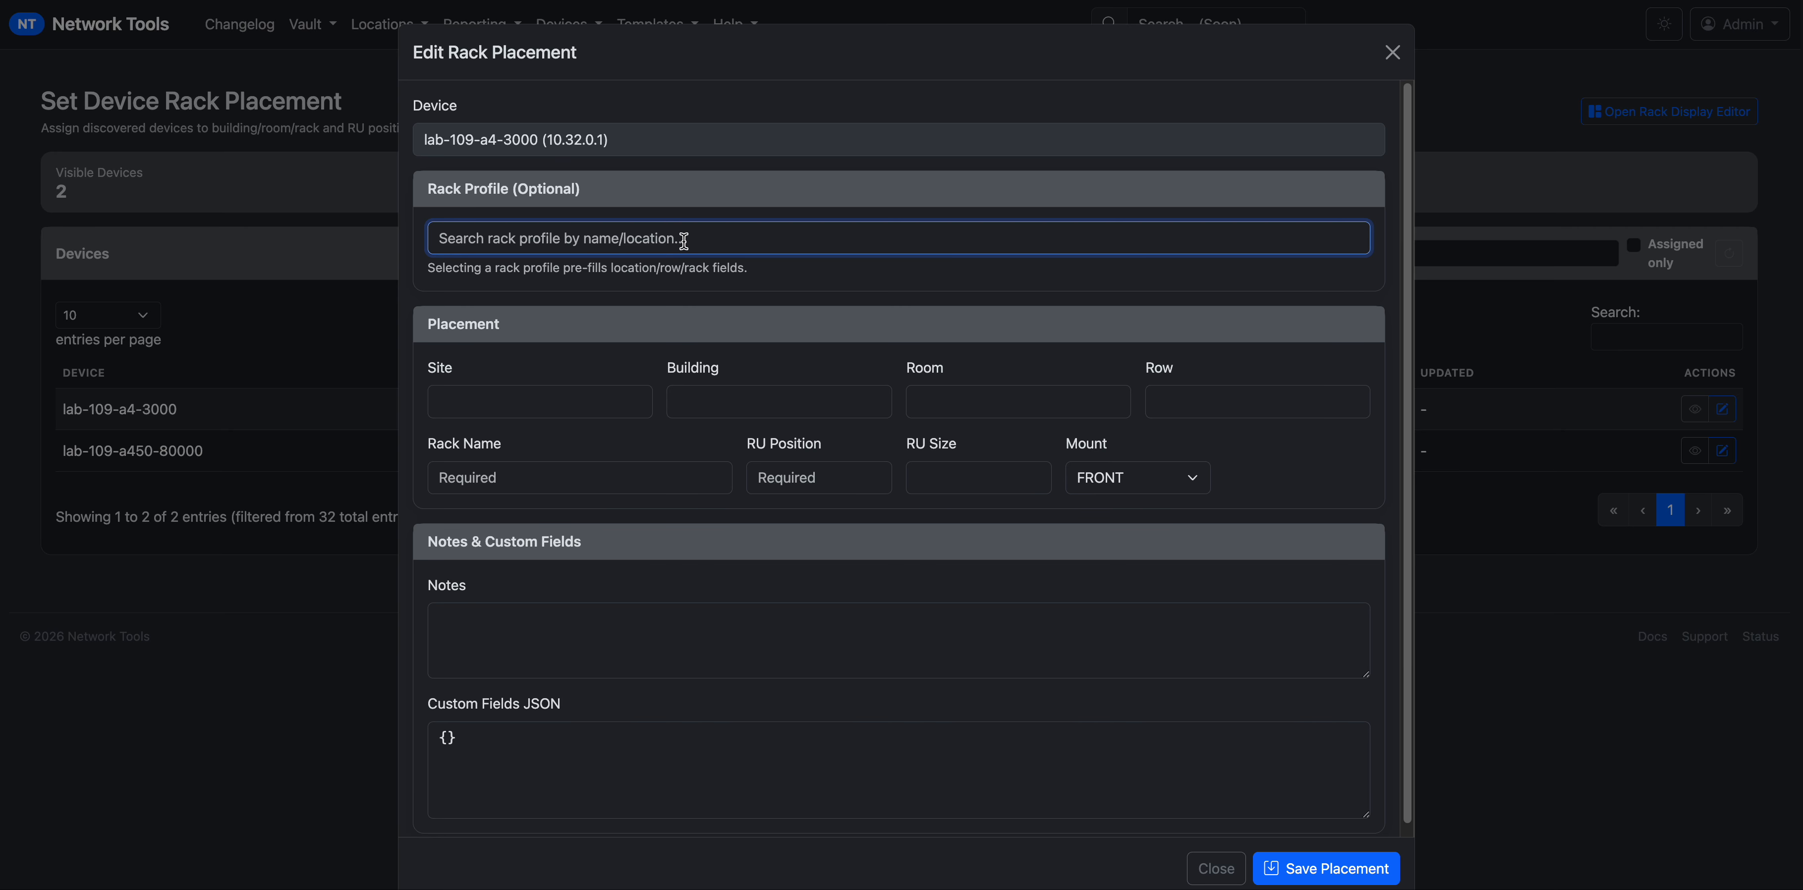
drag(429, 271, 738, 273)
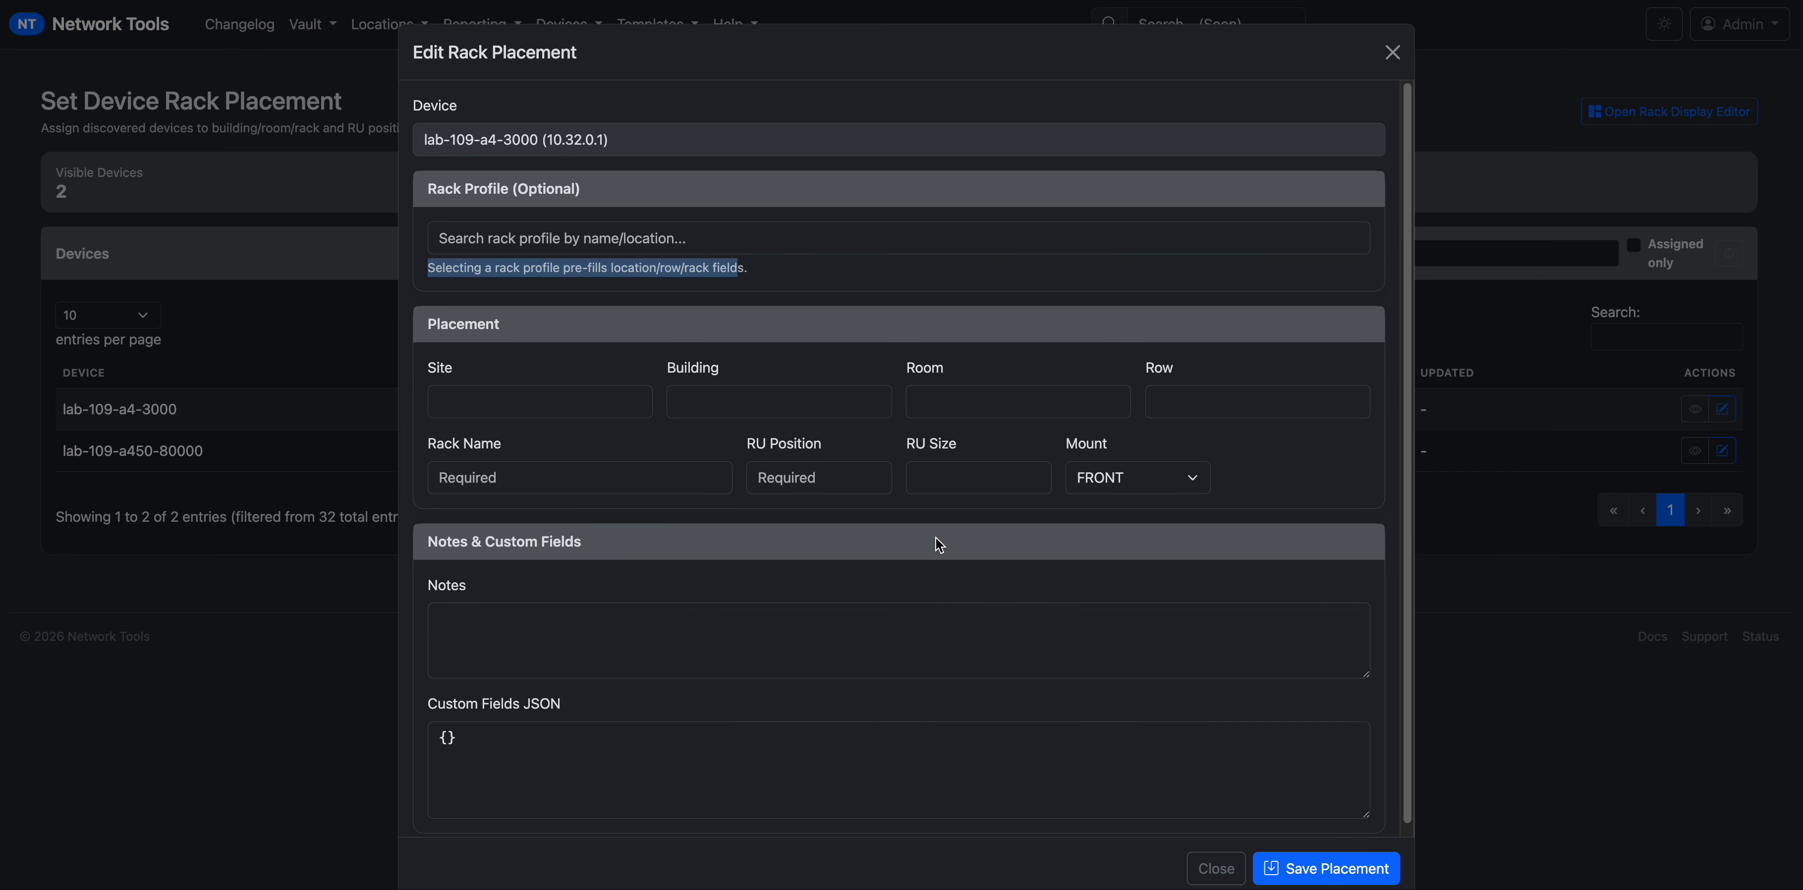
click(579, 243)
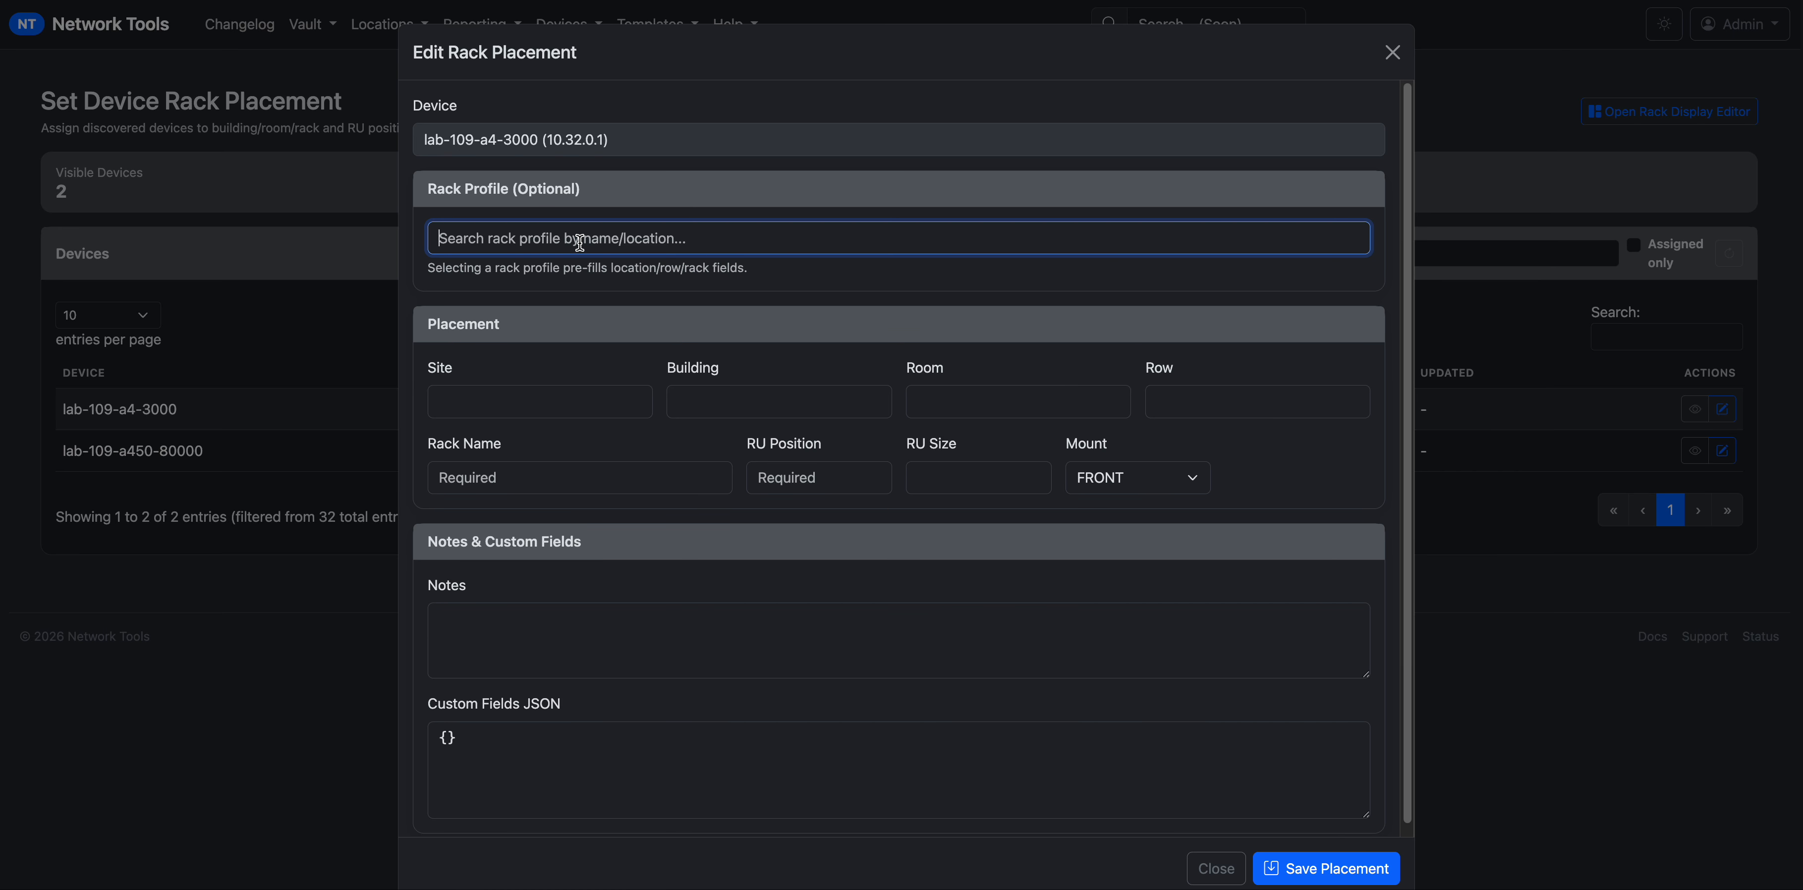
text(D)
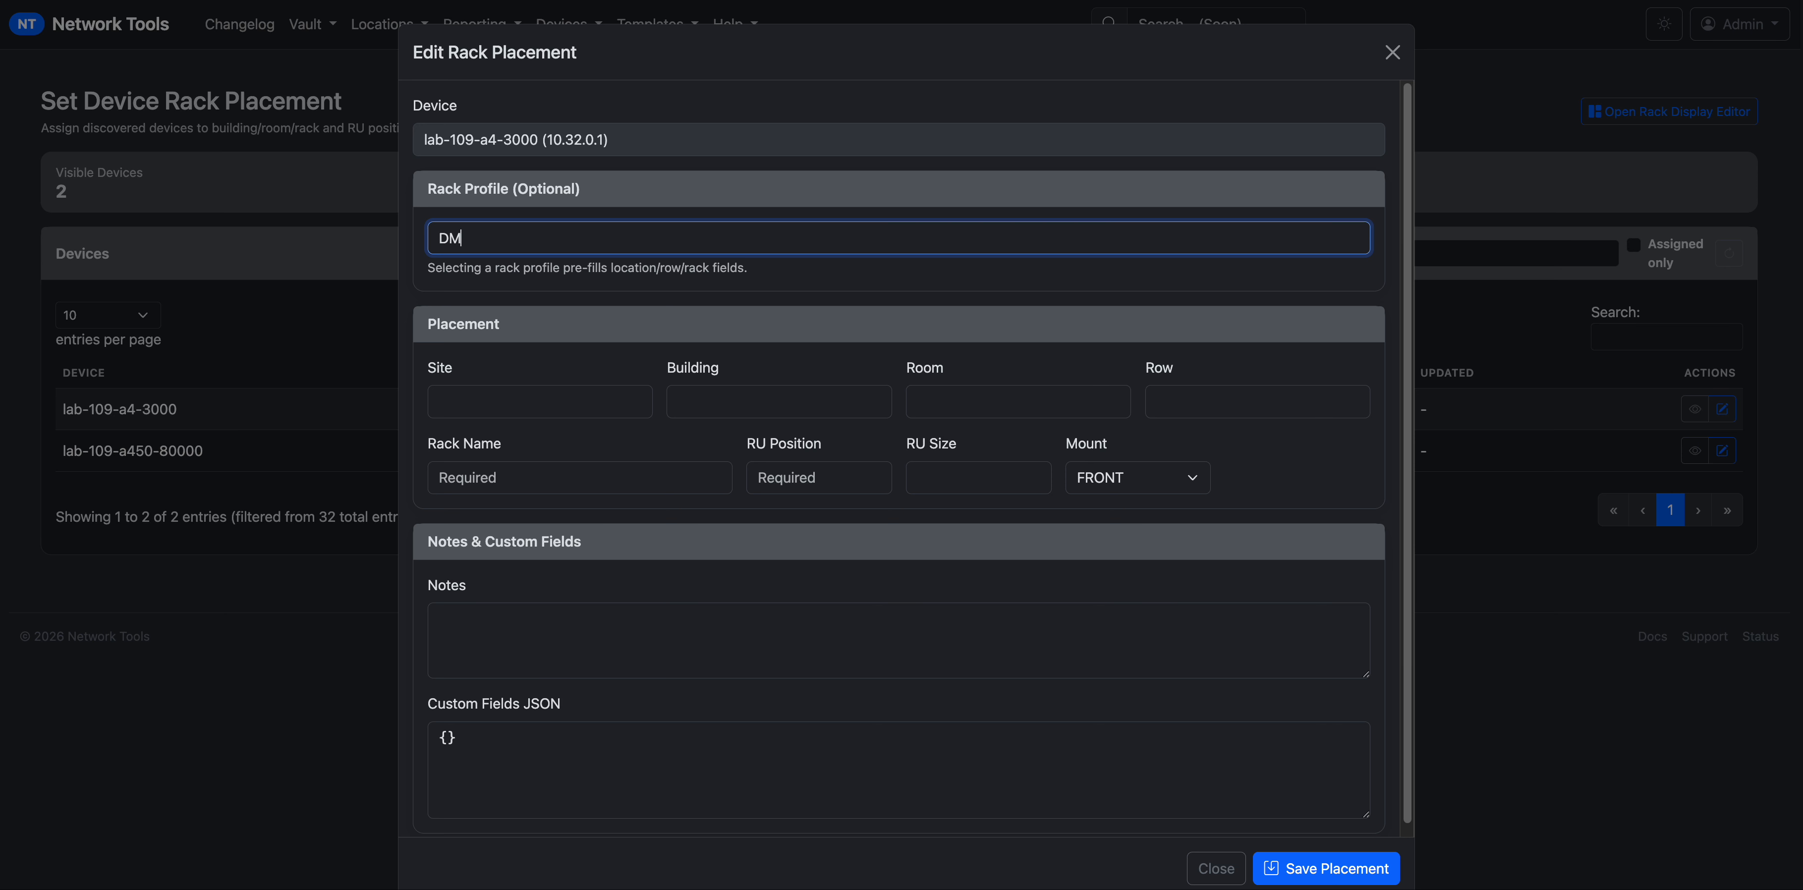
key(BackSpace)
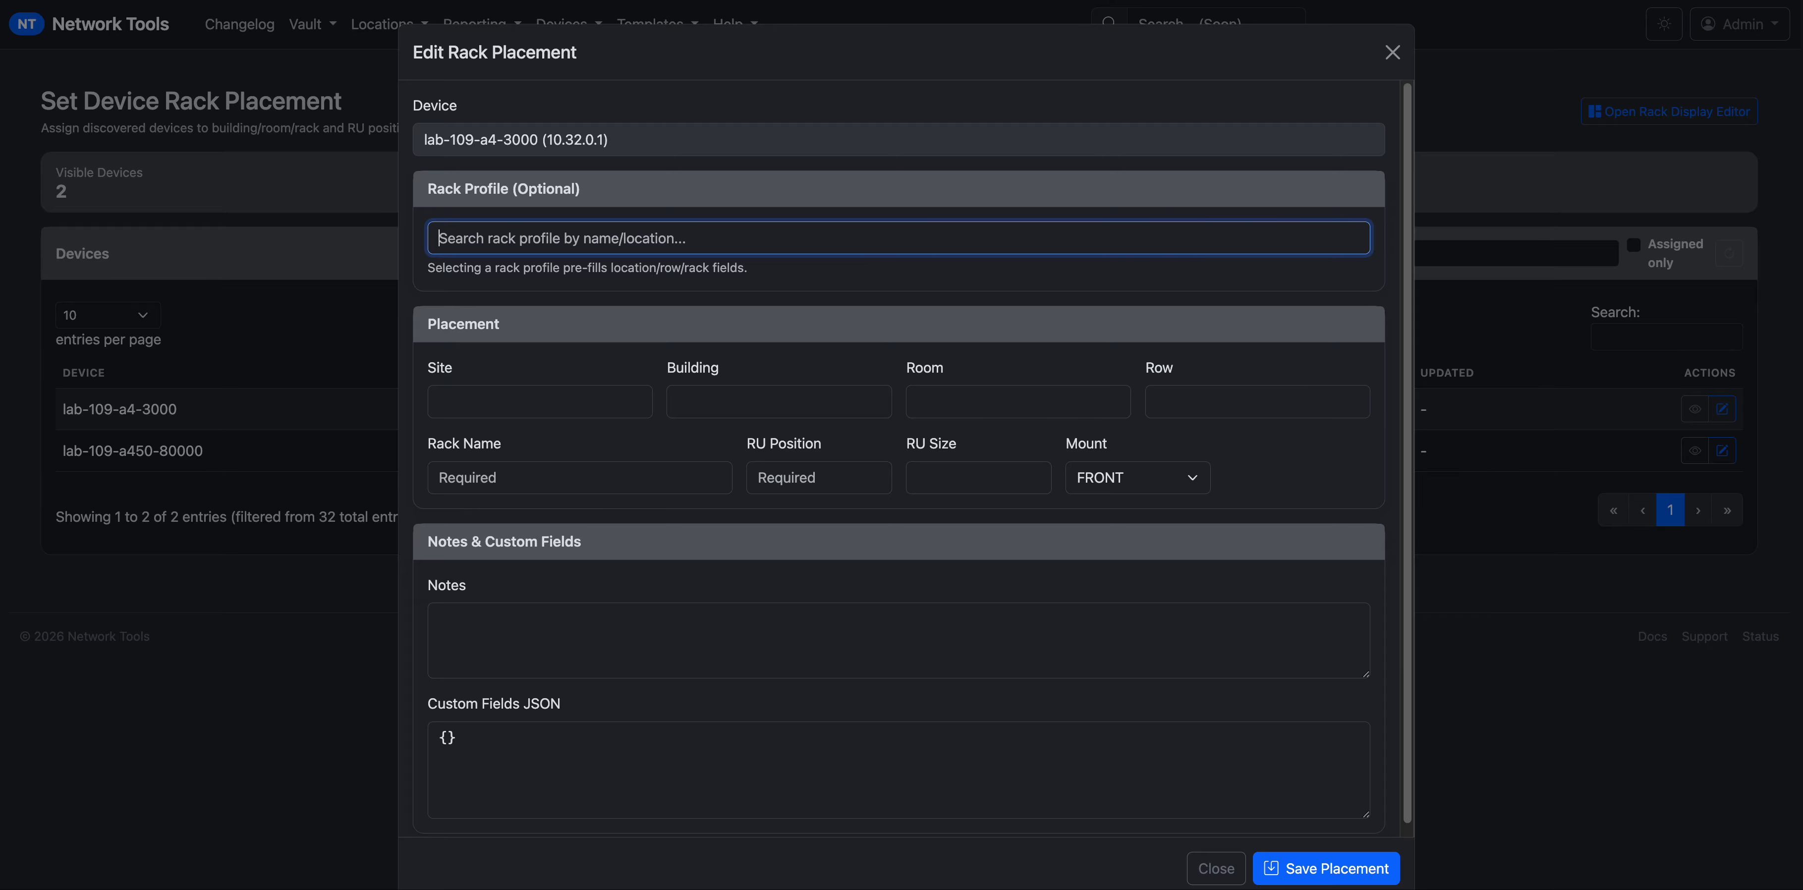
text(A)
key(BackSpace)
text(A)
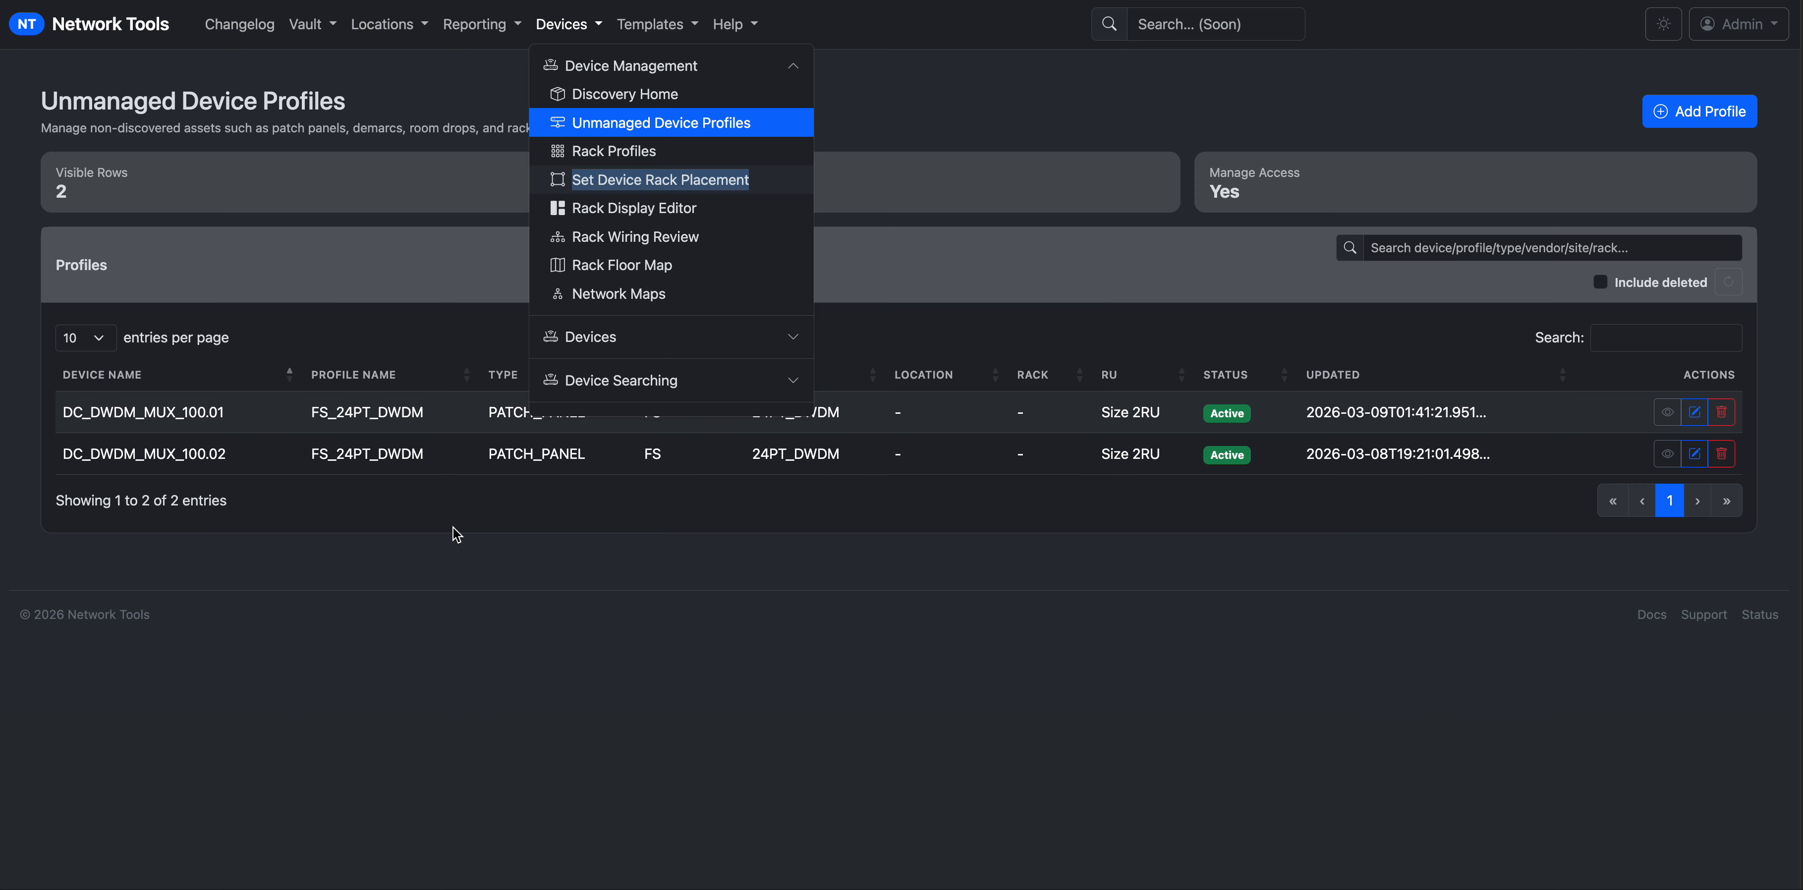
Search rack profiles for DC and choose DC-RM-109-A0-01.
click(456, 534)
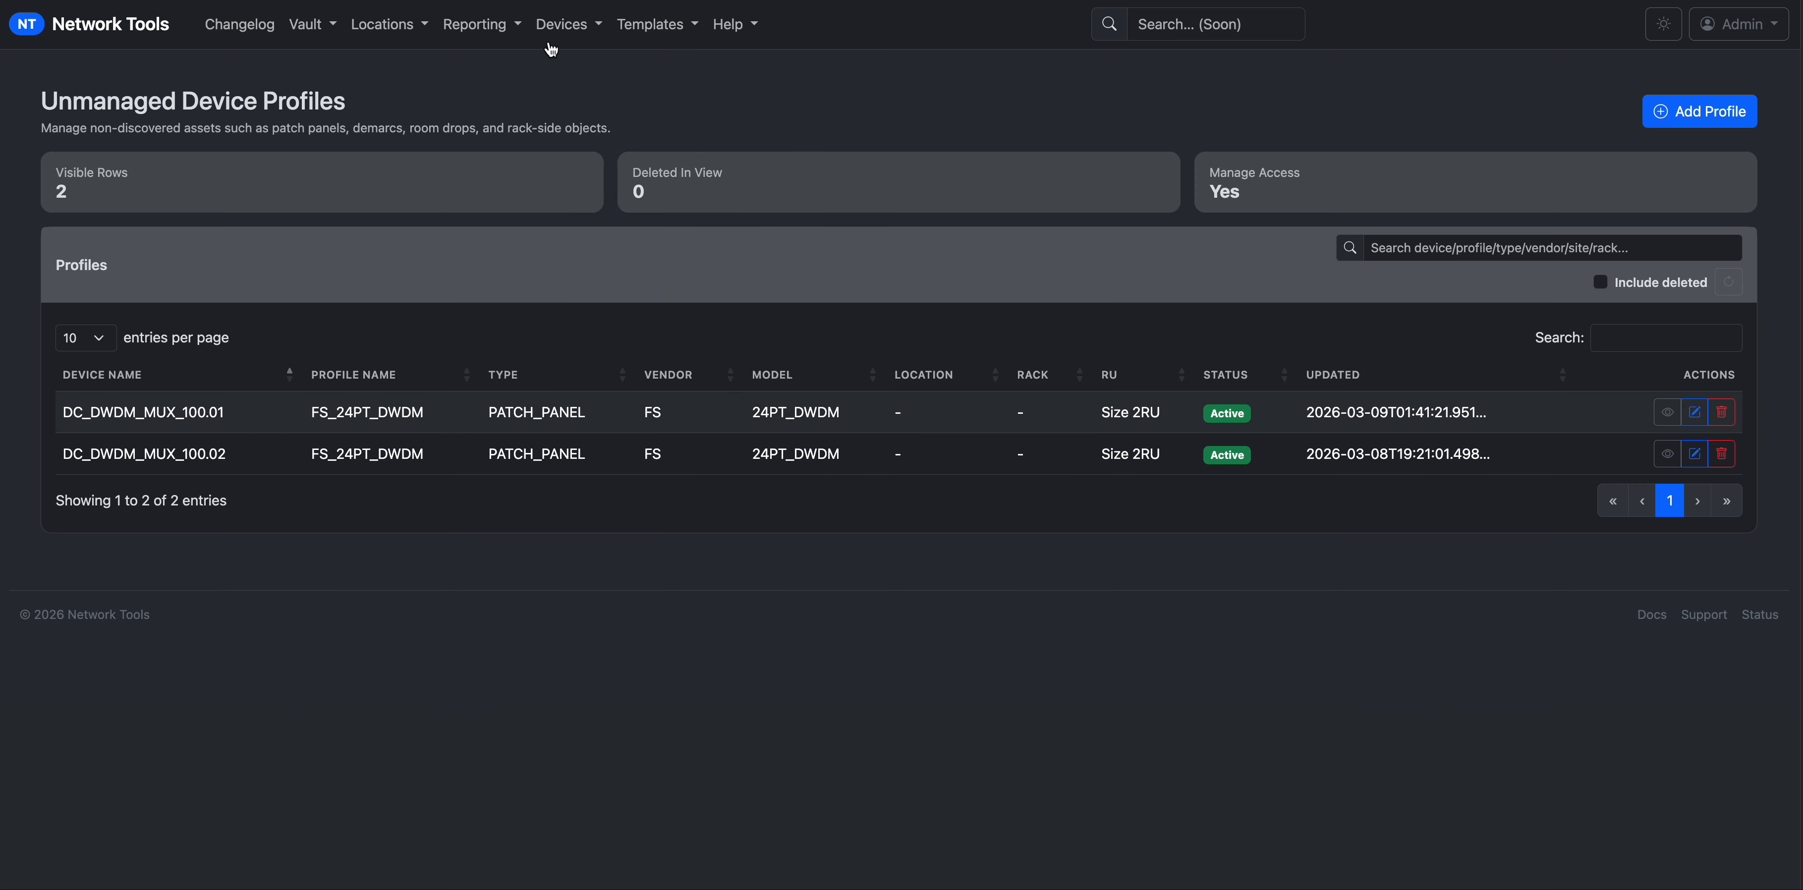
click(553, 27)
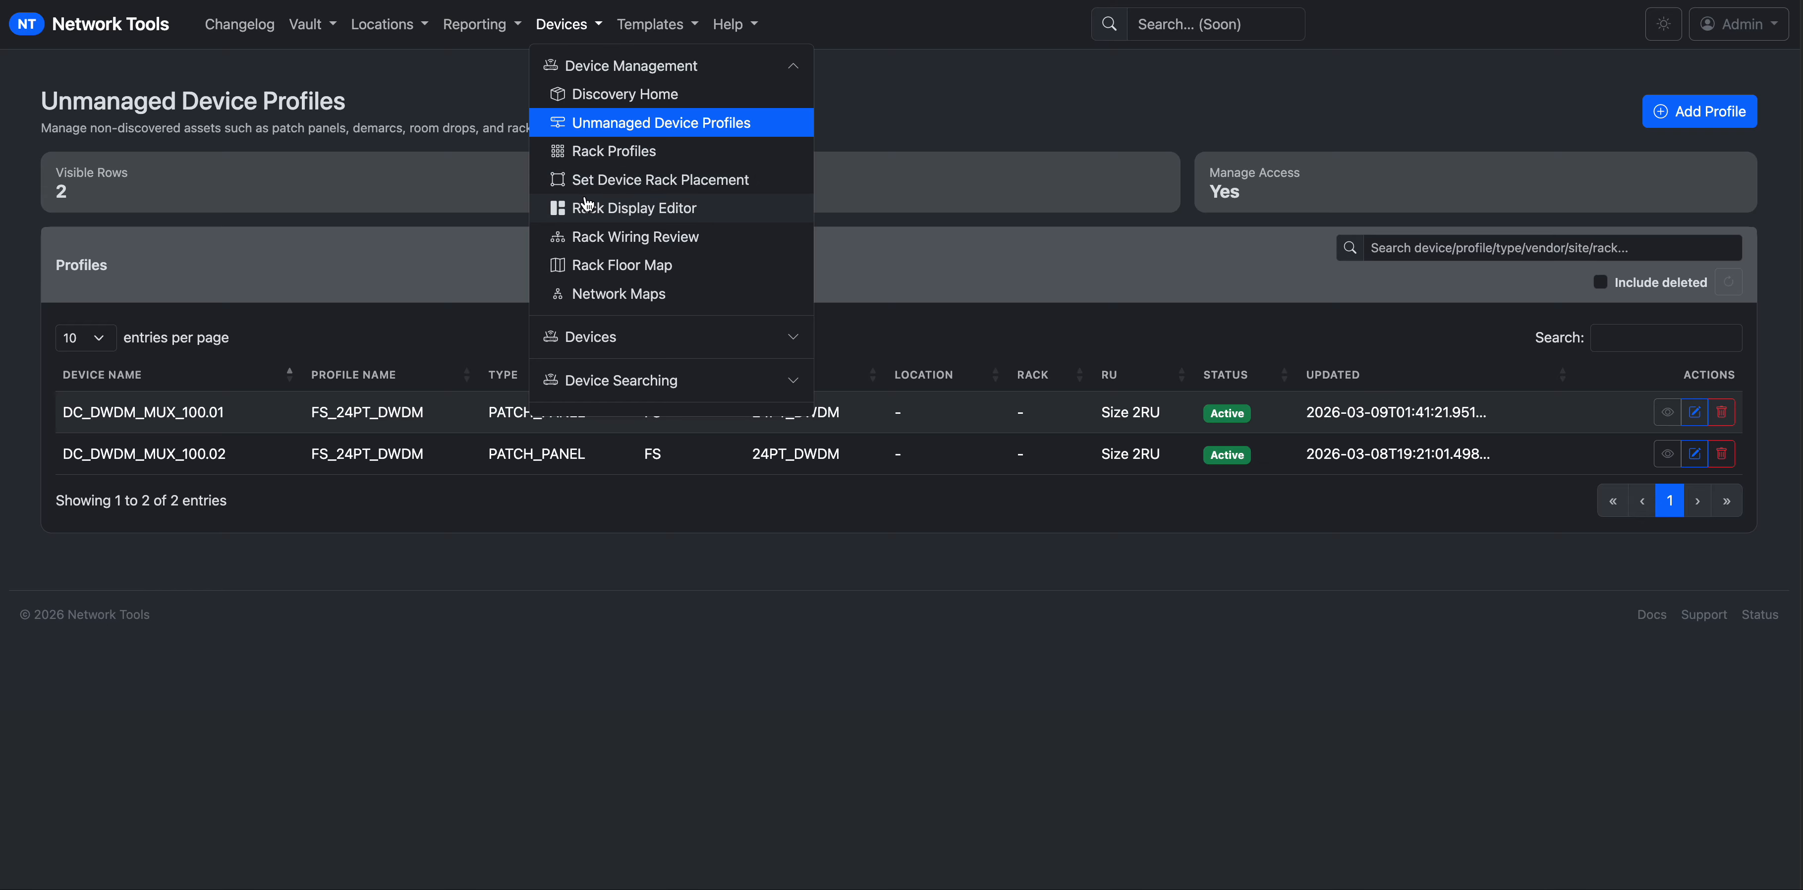
click(608, 161)
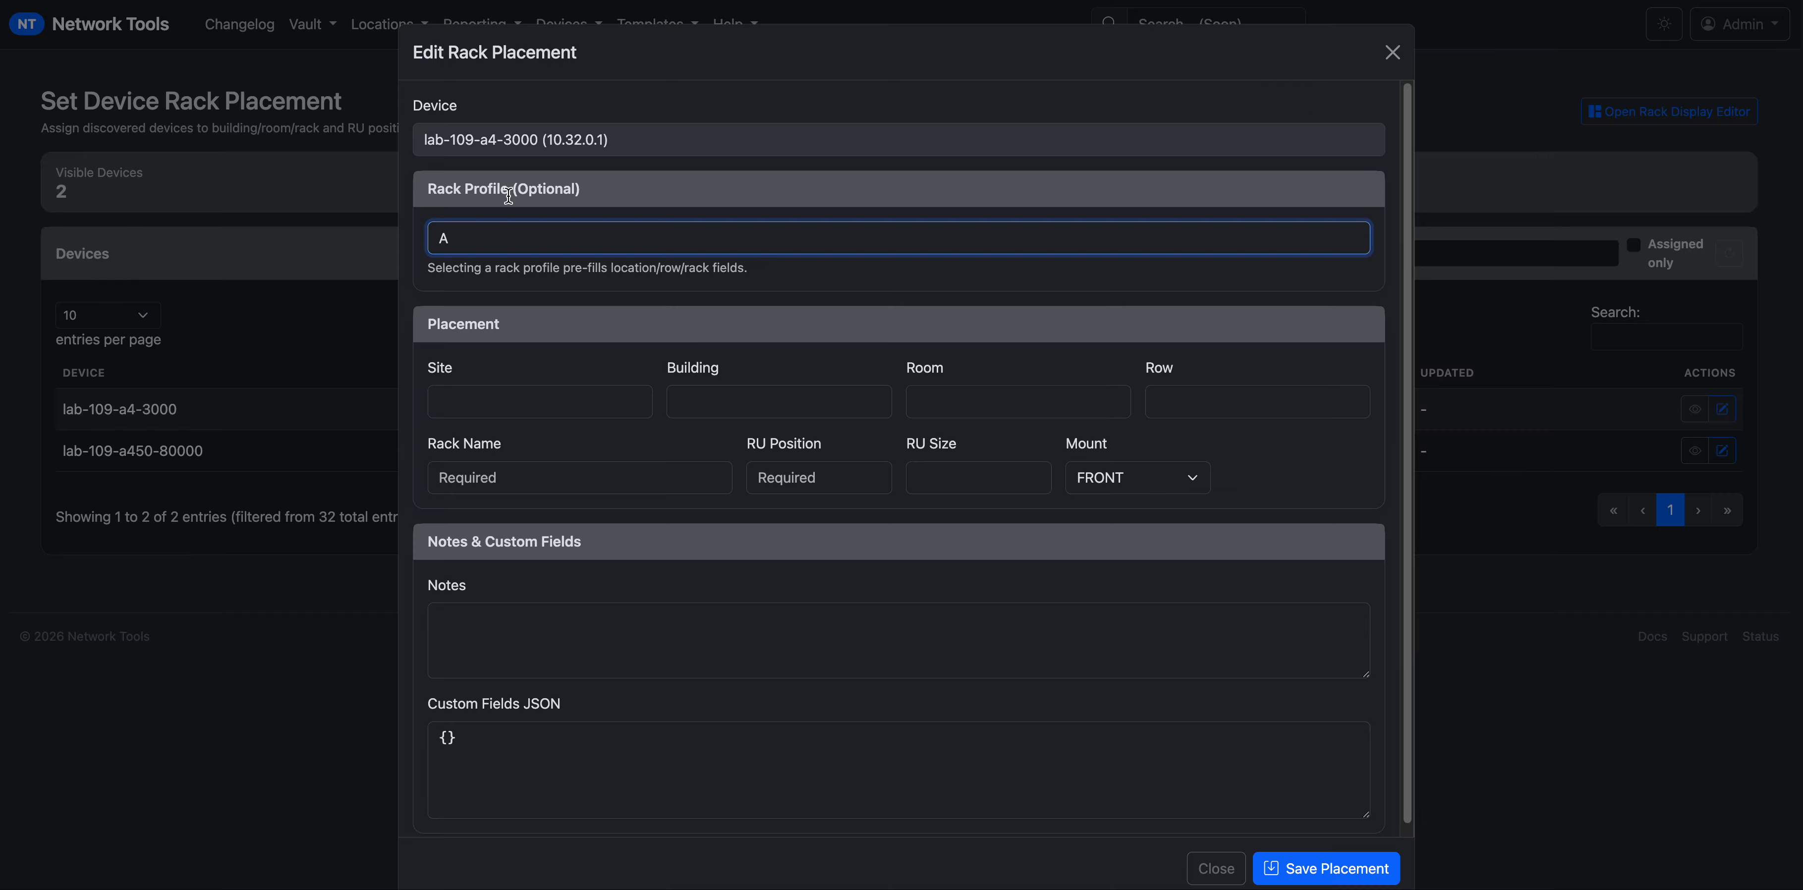
drag(516, 234, 307, 238)
text(DC)
key(Down)
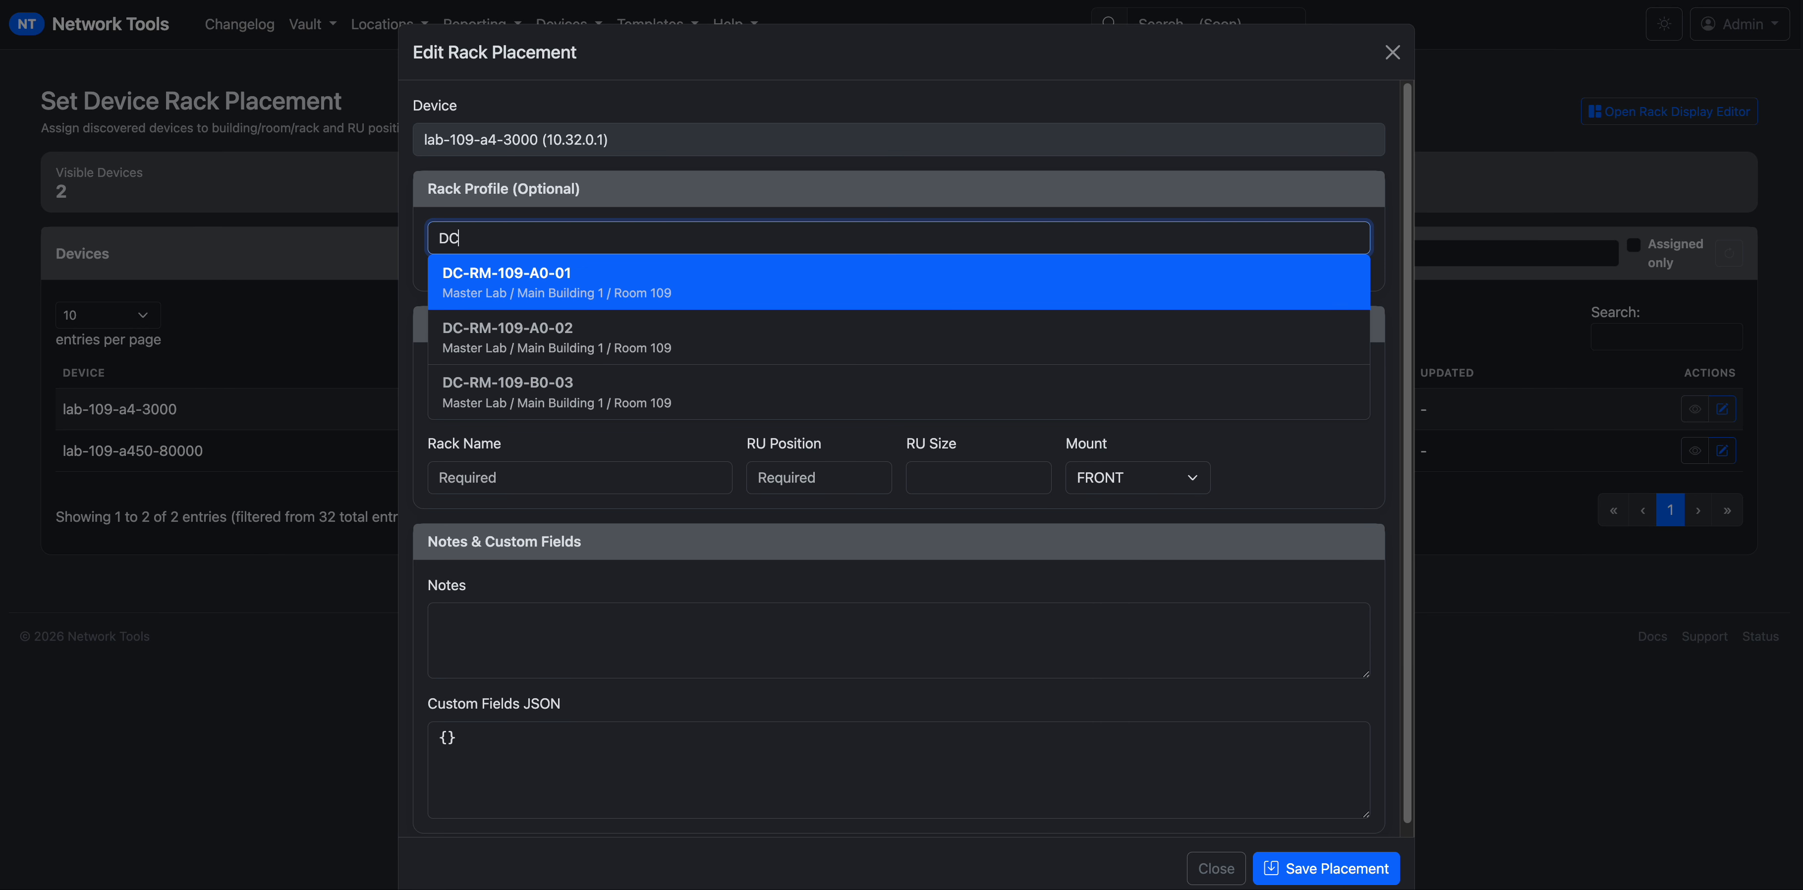
key(Return)
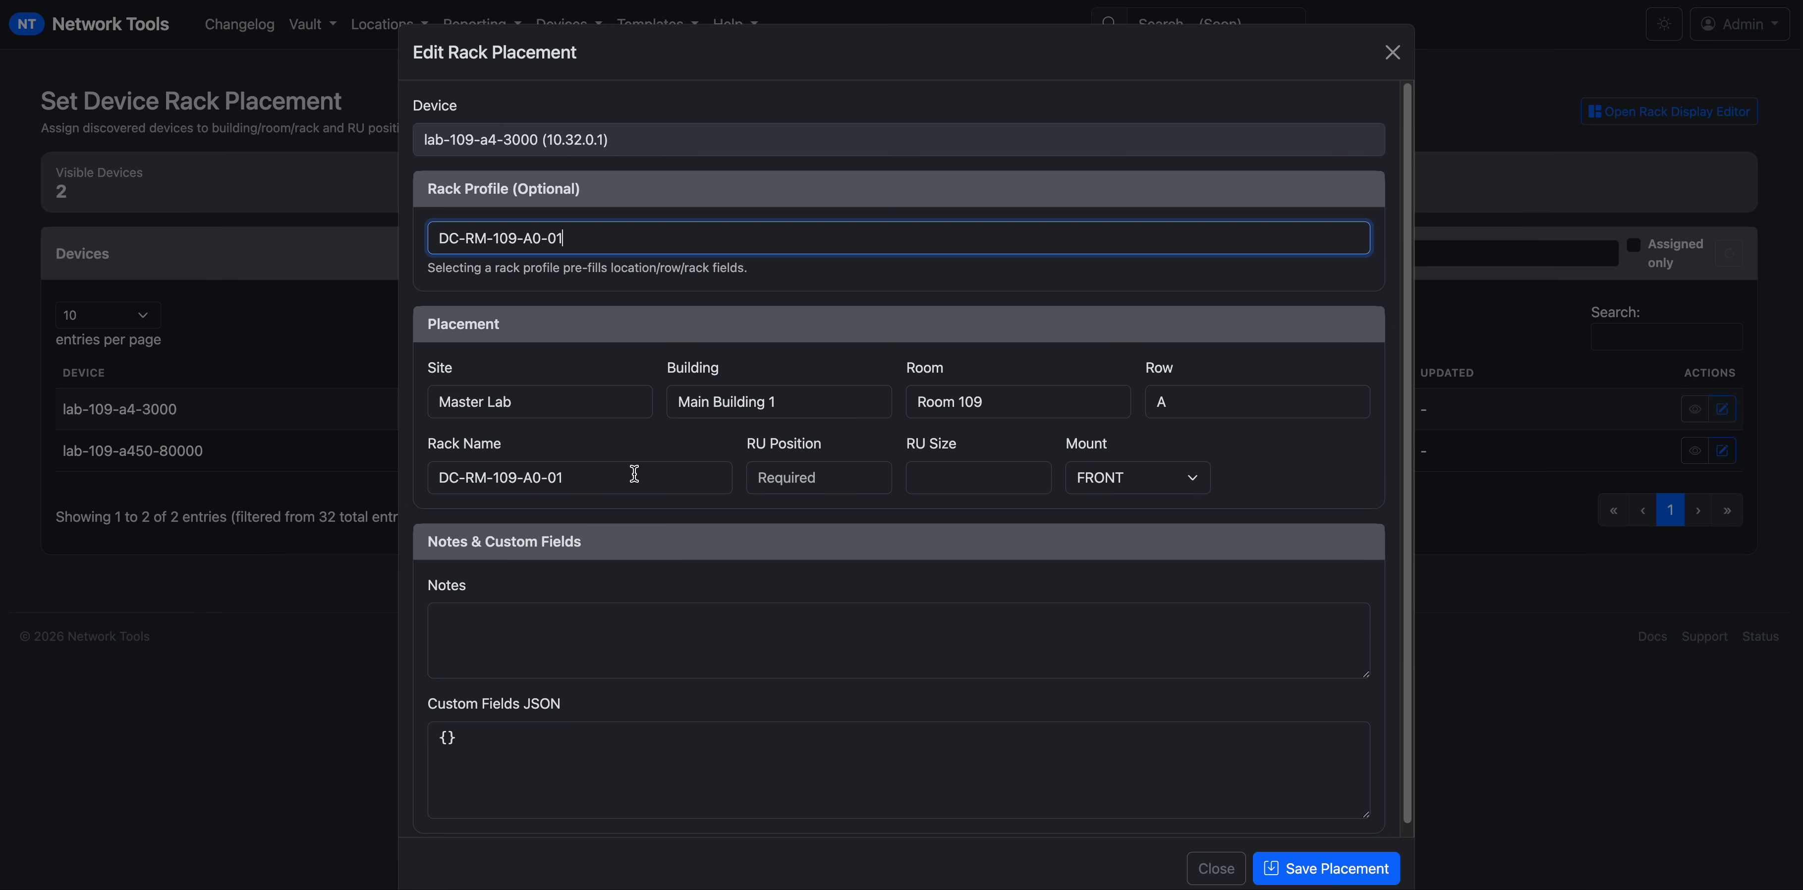
Enter RU Position 10, RU Size 1, keep Mount FRONT, and save, which fails with 'Failed to fetch'.
click(835, 479)
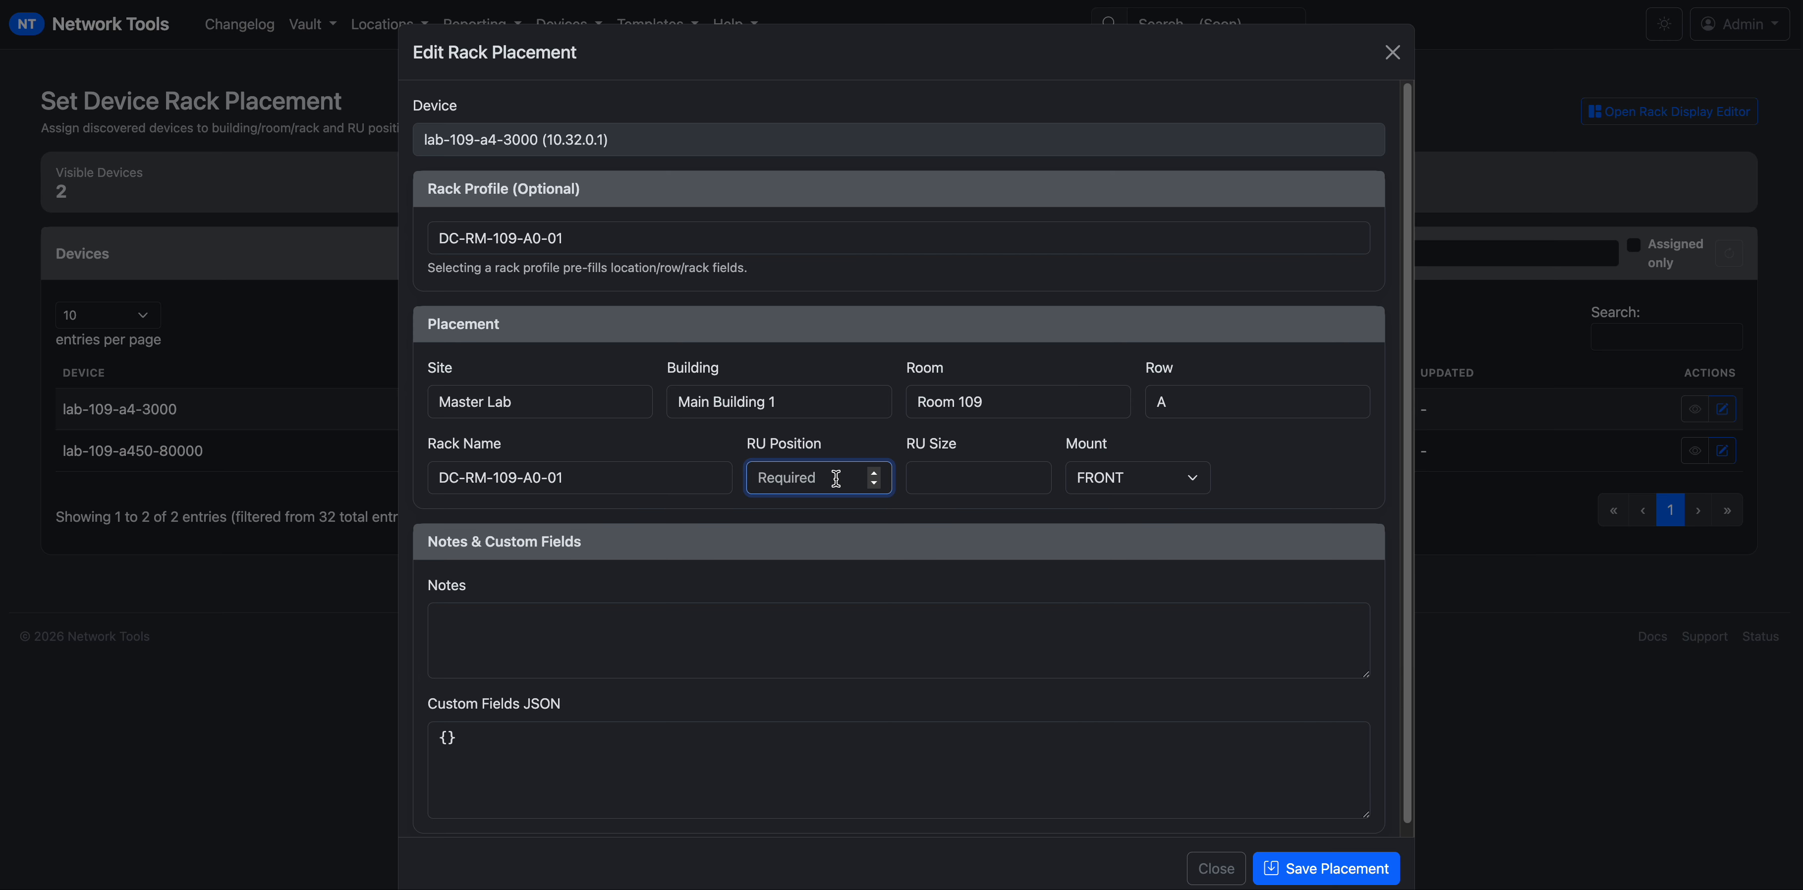
text(10)
click(937, 478)
drag(998, 447, 914, 444)
click(994, 479)
text(1)
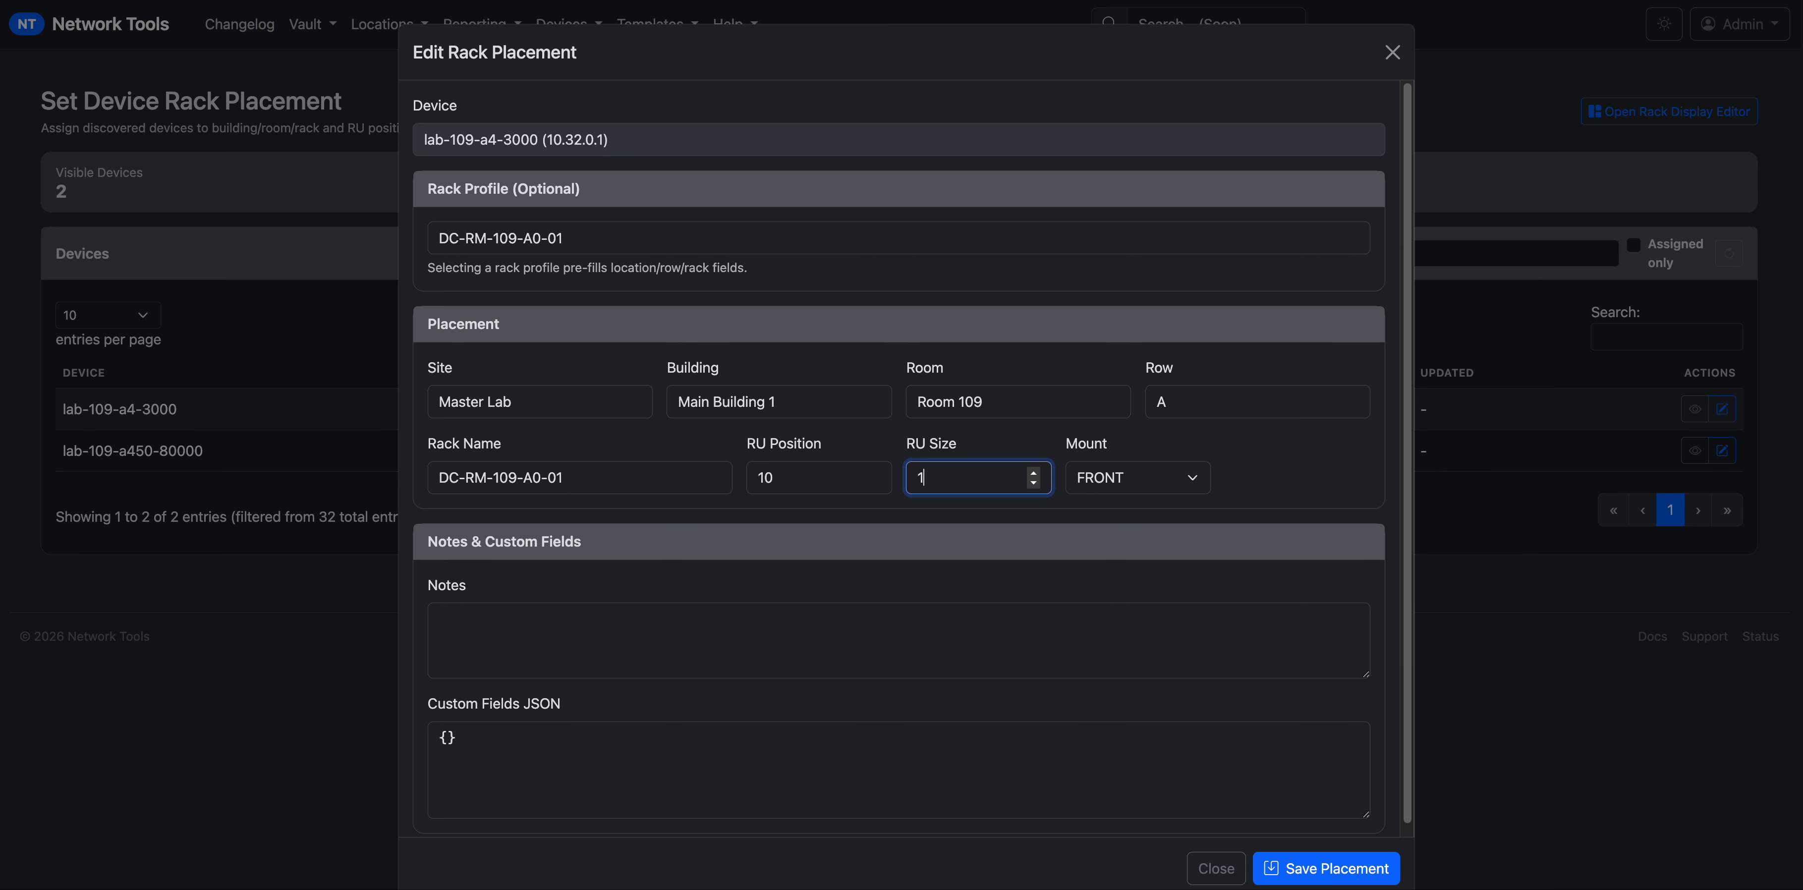
click(1130, 479)
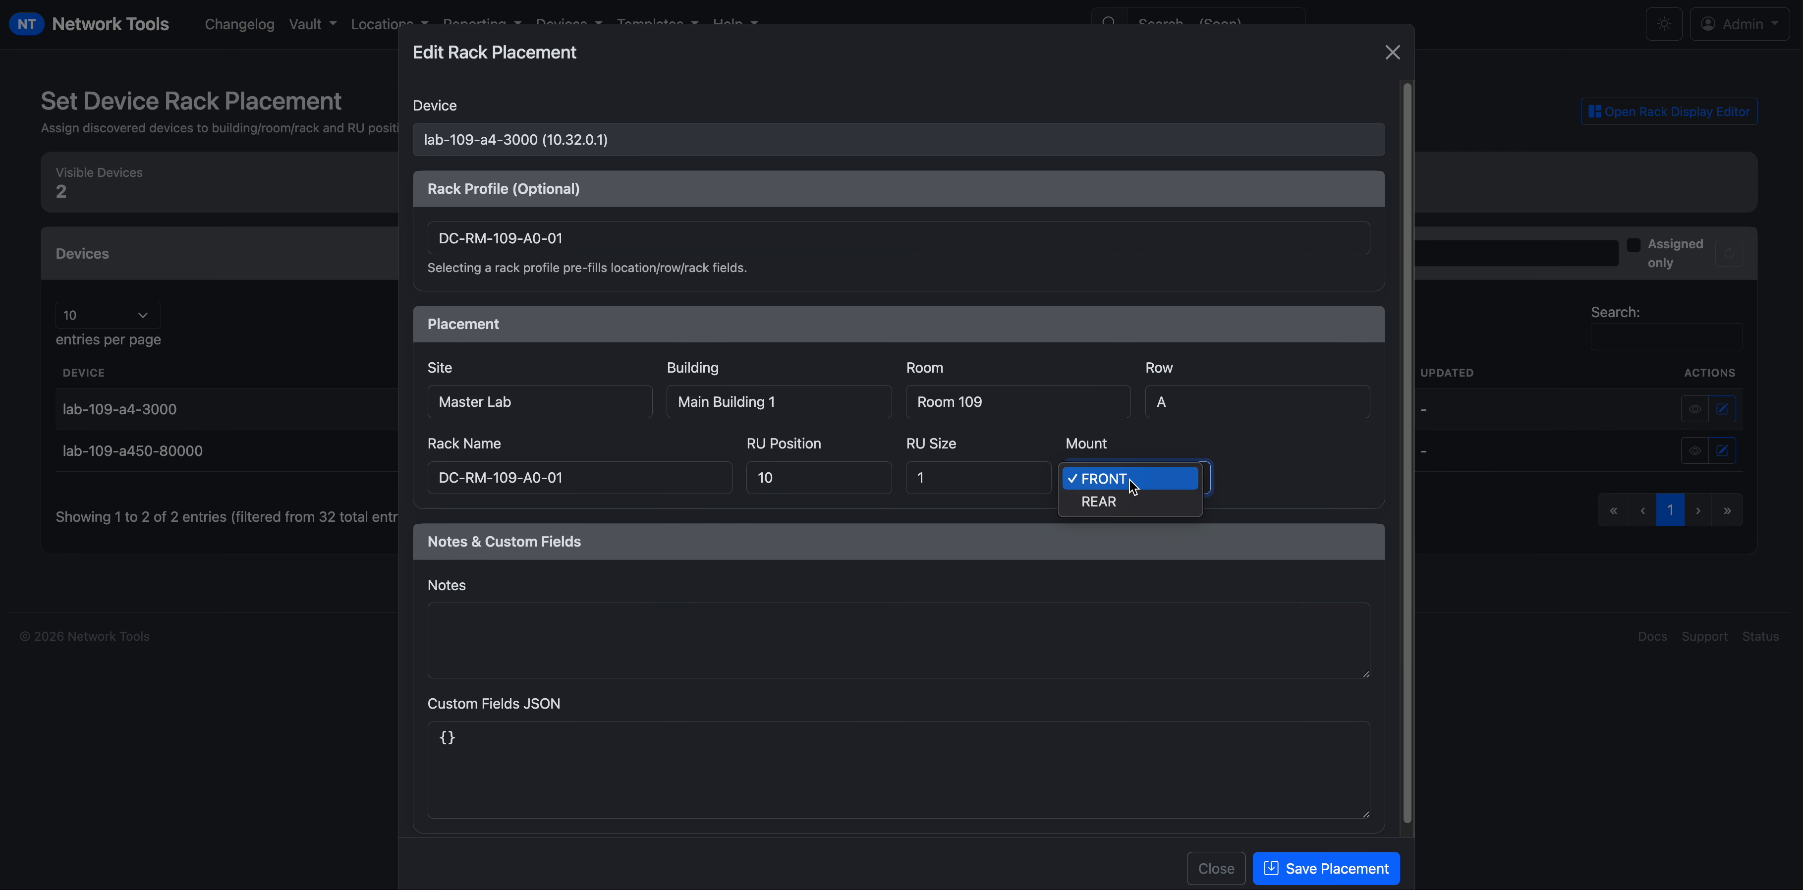
click(1267, 477)
click(653, 632)
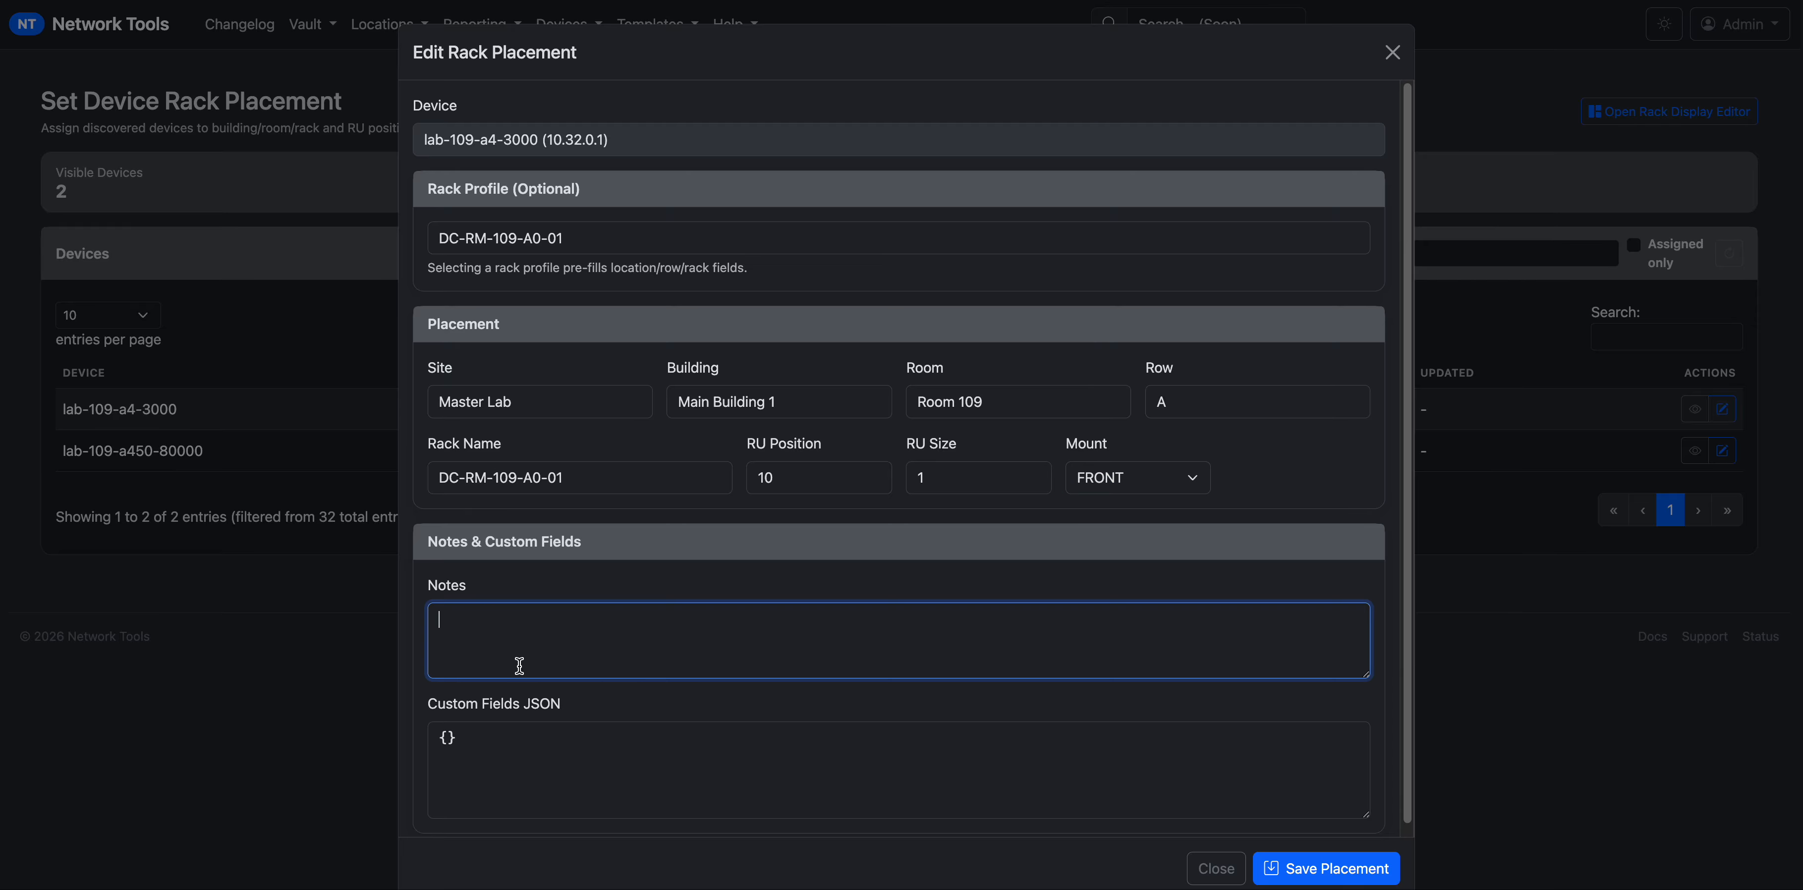
click(585, 752)
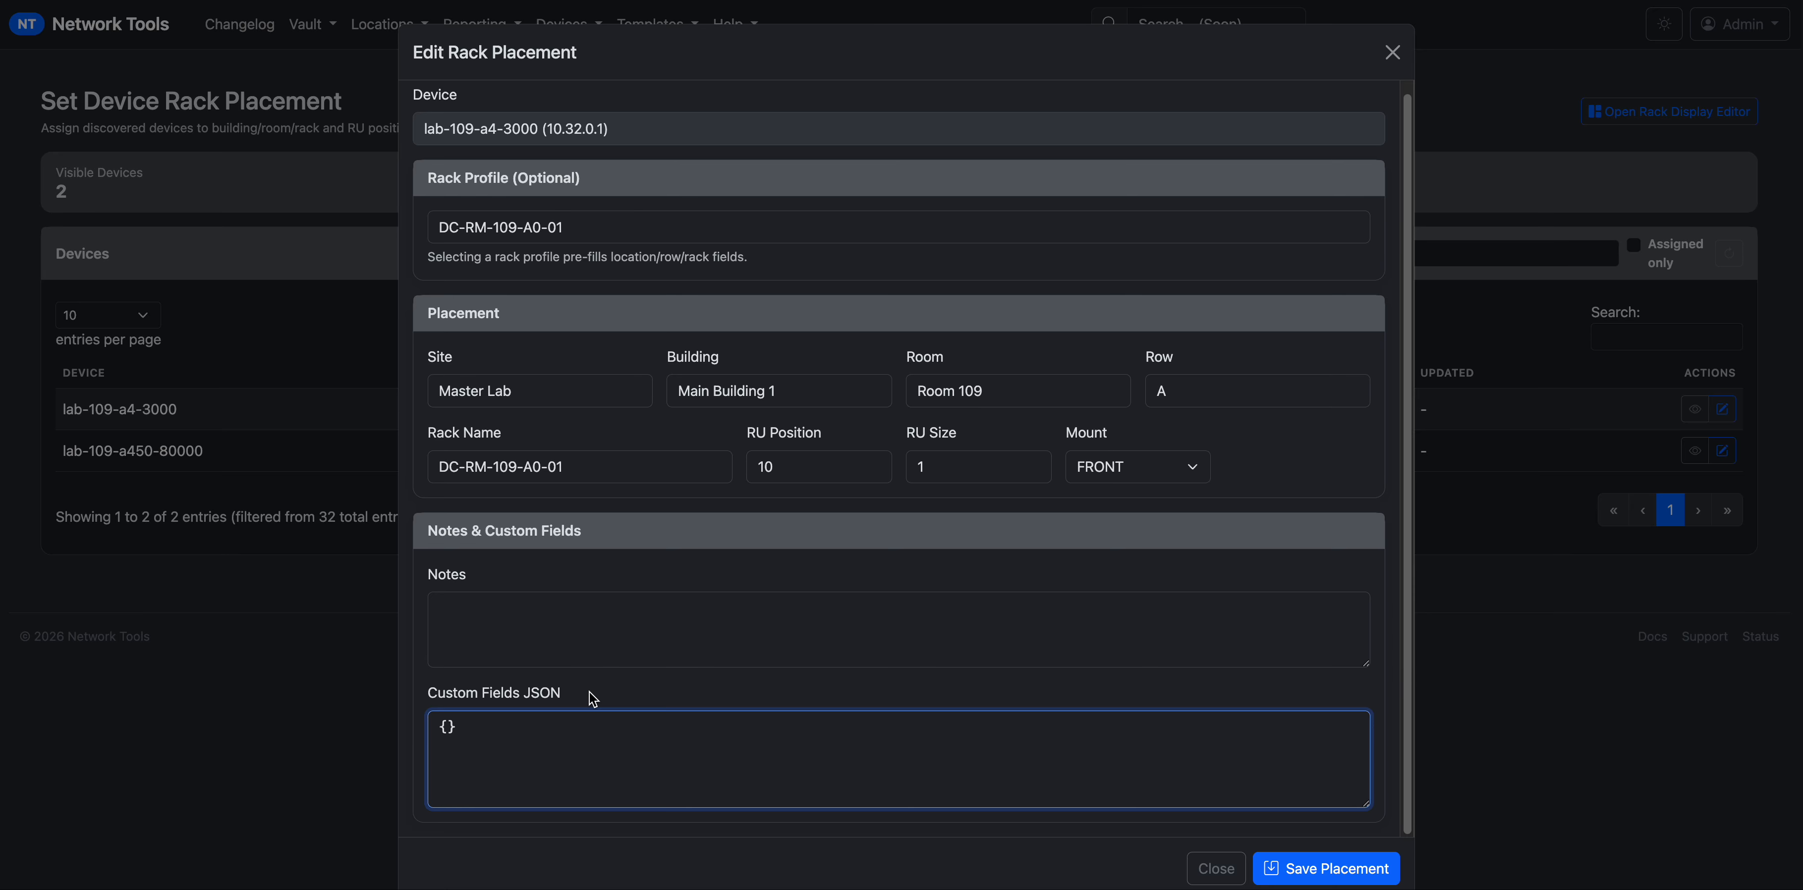
click(1352, 872)
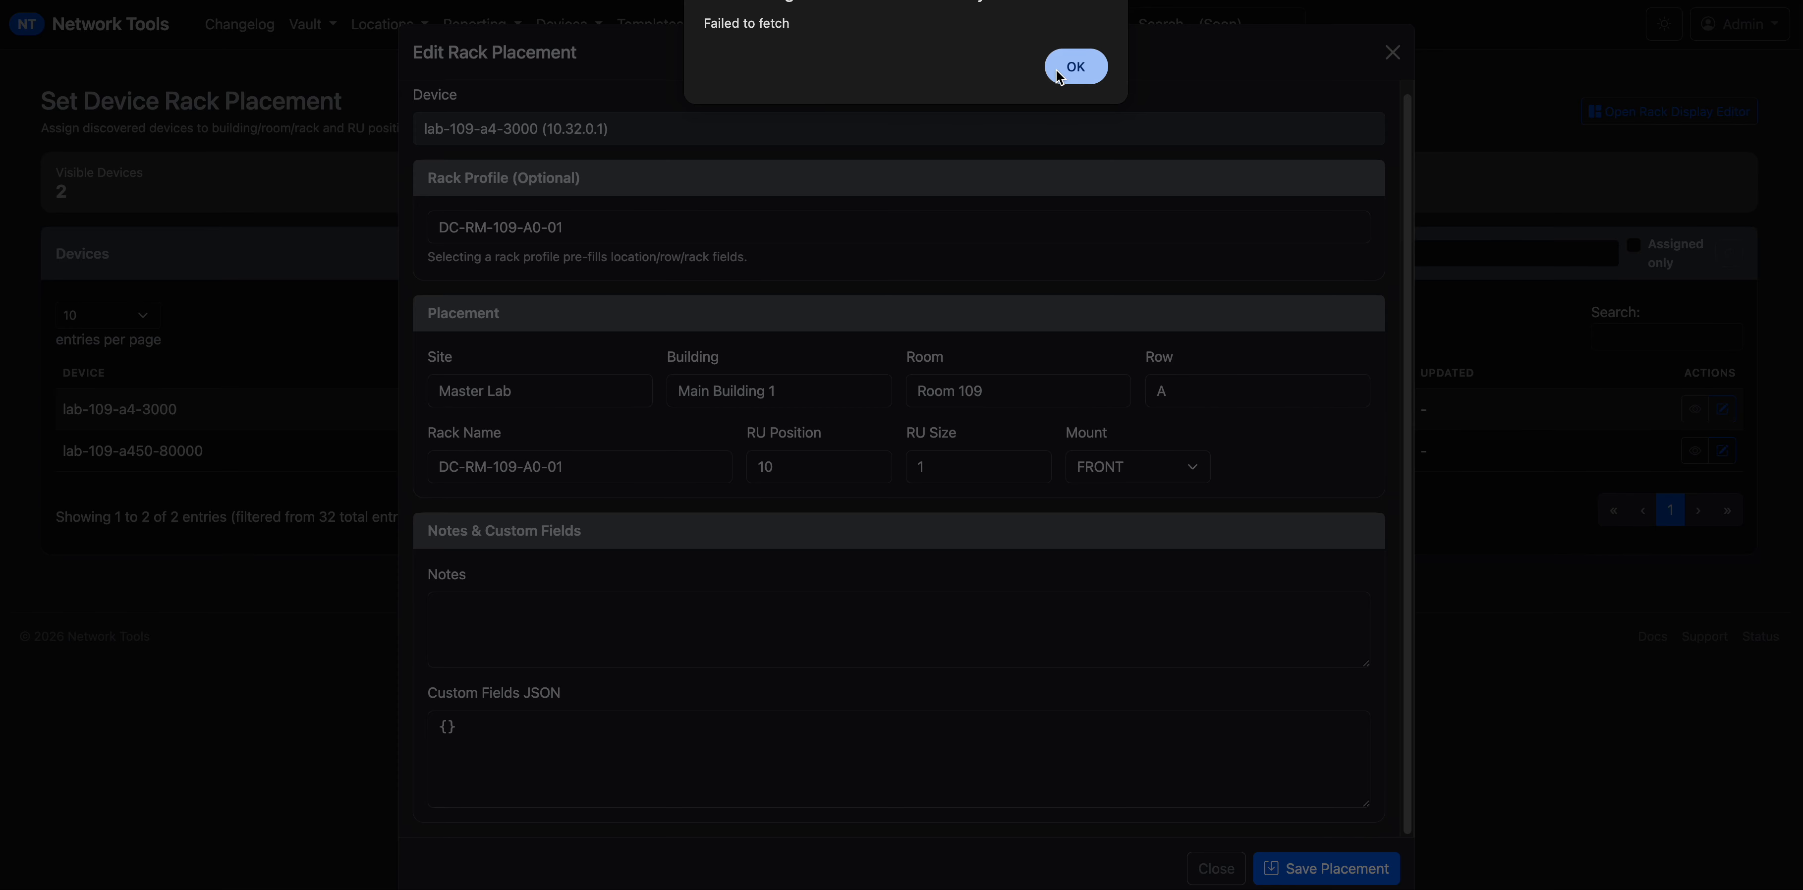
Dismiss the Failed to fetch alert and close the rack placement form without saving.
click(1052, 79)
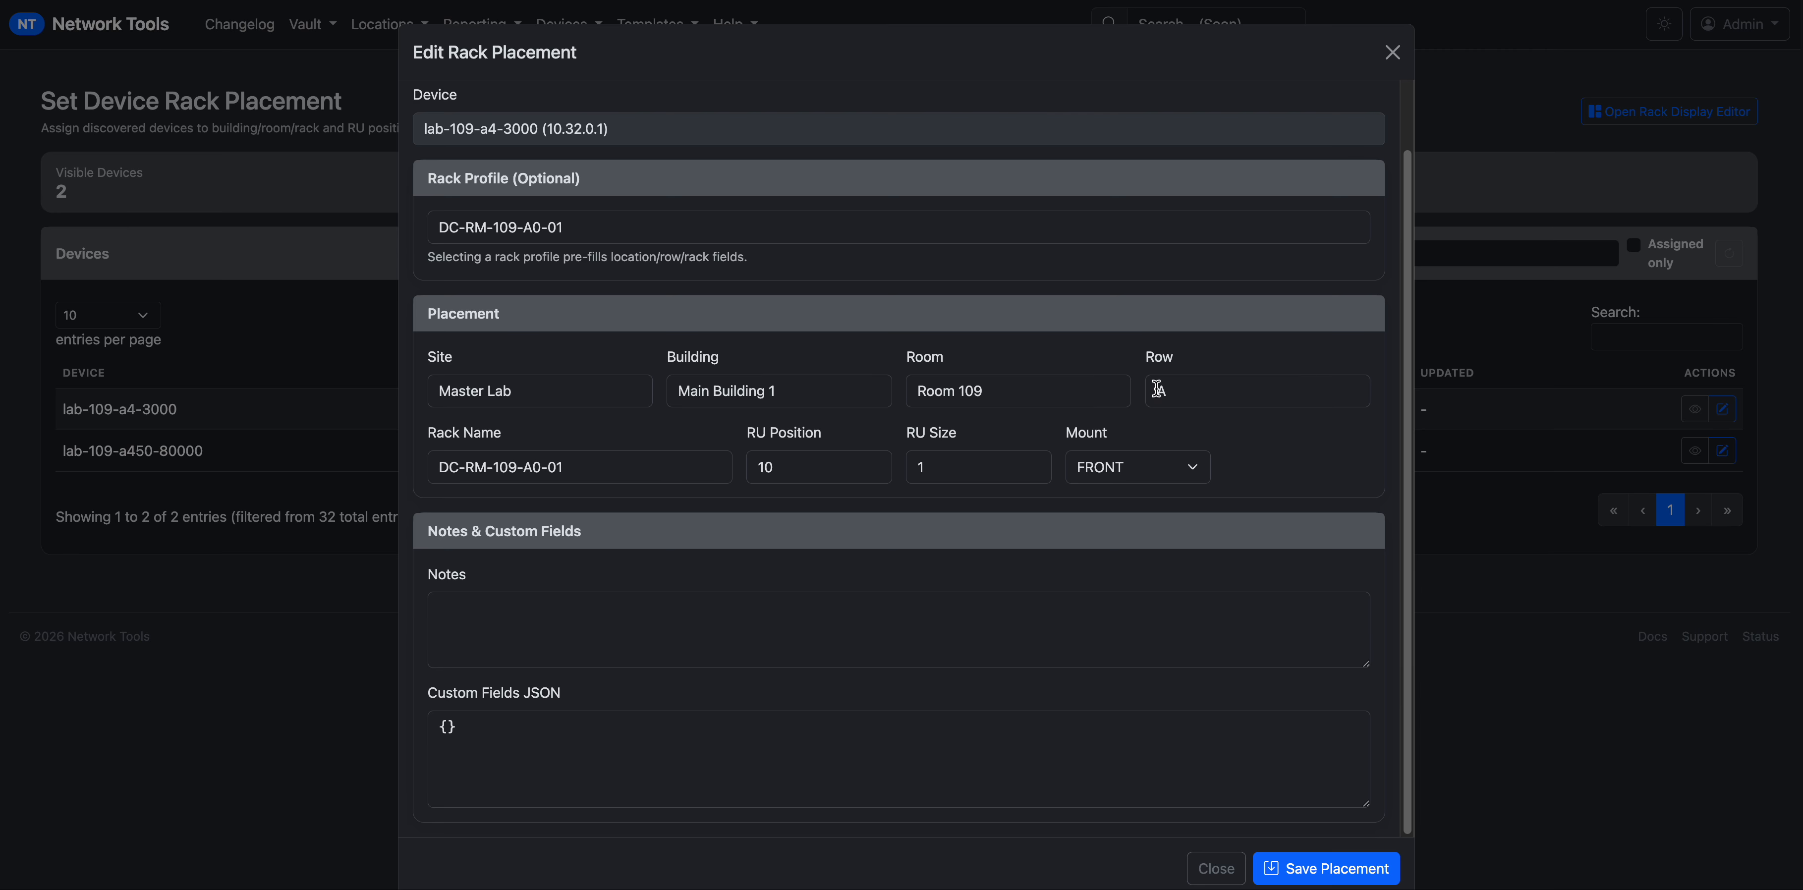
click(616, 218)
click(641, 124)
scroll(448, 203, up, 2)
scroll(483, 280, down, 2)
scroll(553, 350, up, 1)
scroll(693, 339, down, 1)
click(1221, 868)
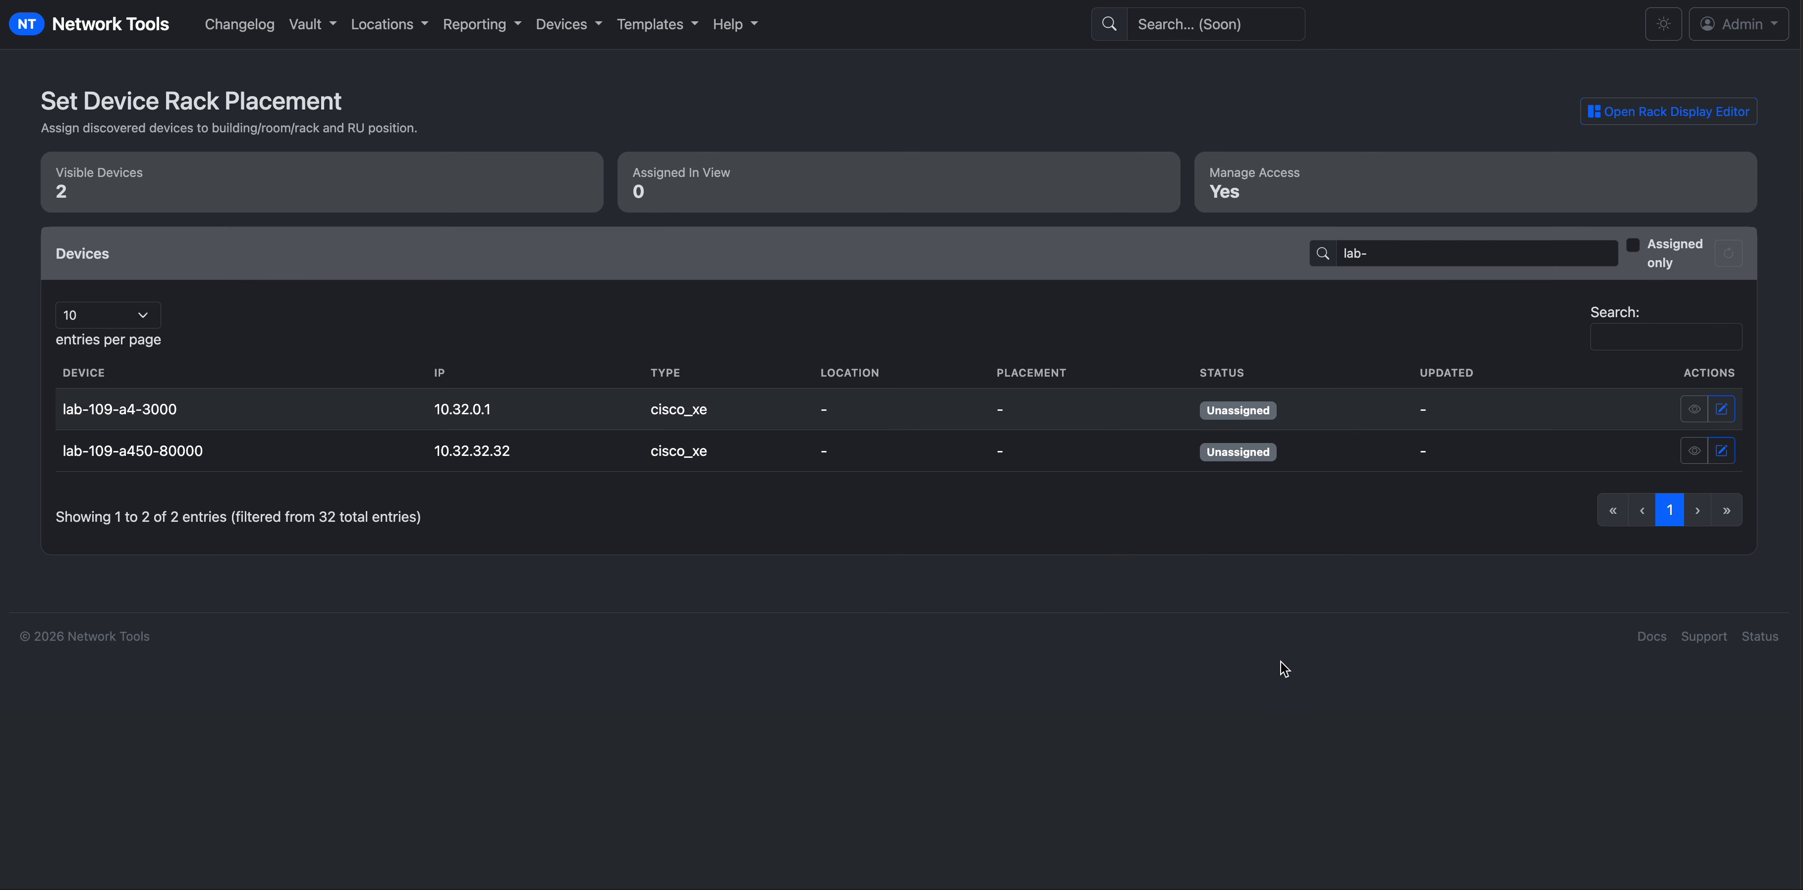
Sign back in via the Rack Display Editor, then return to Set Device Rack Placement.
click(475, 24)
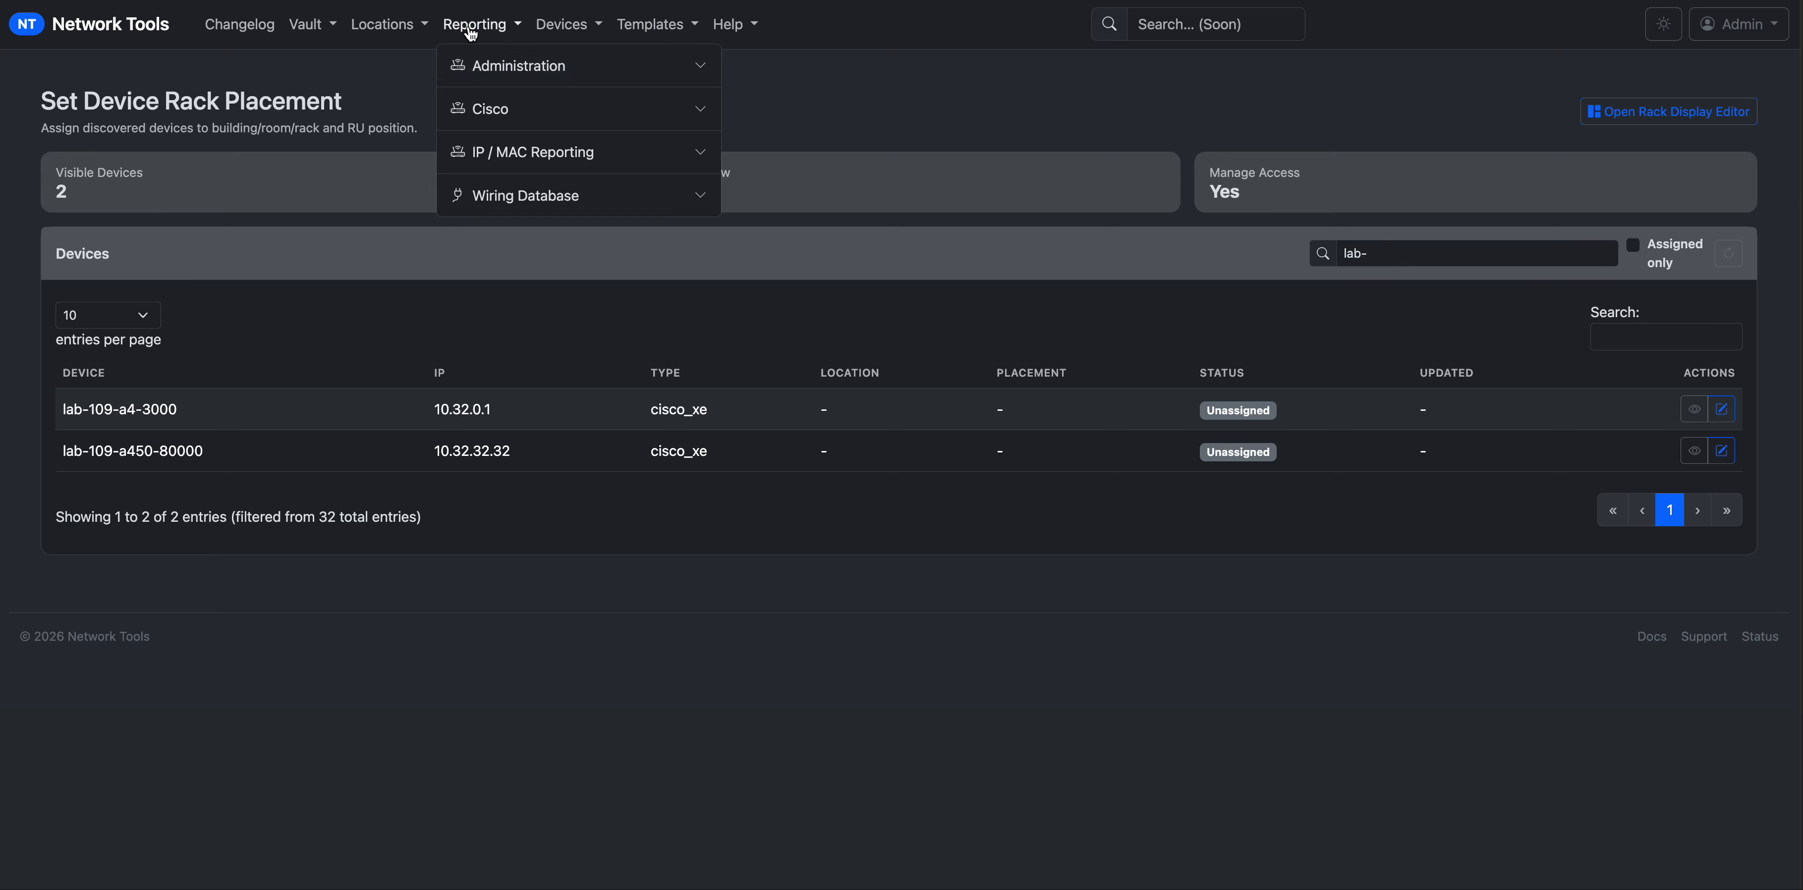
click(562, 25)
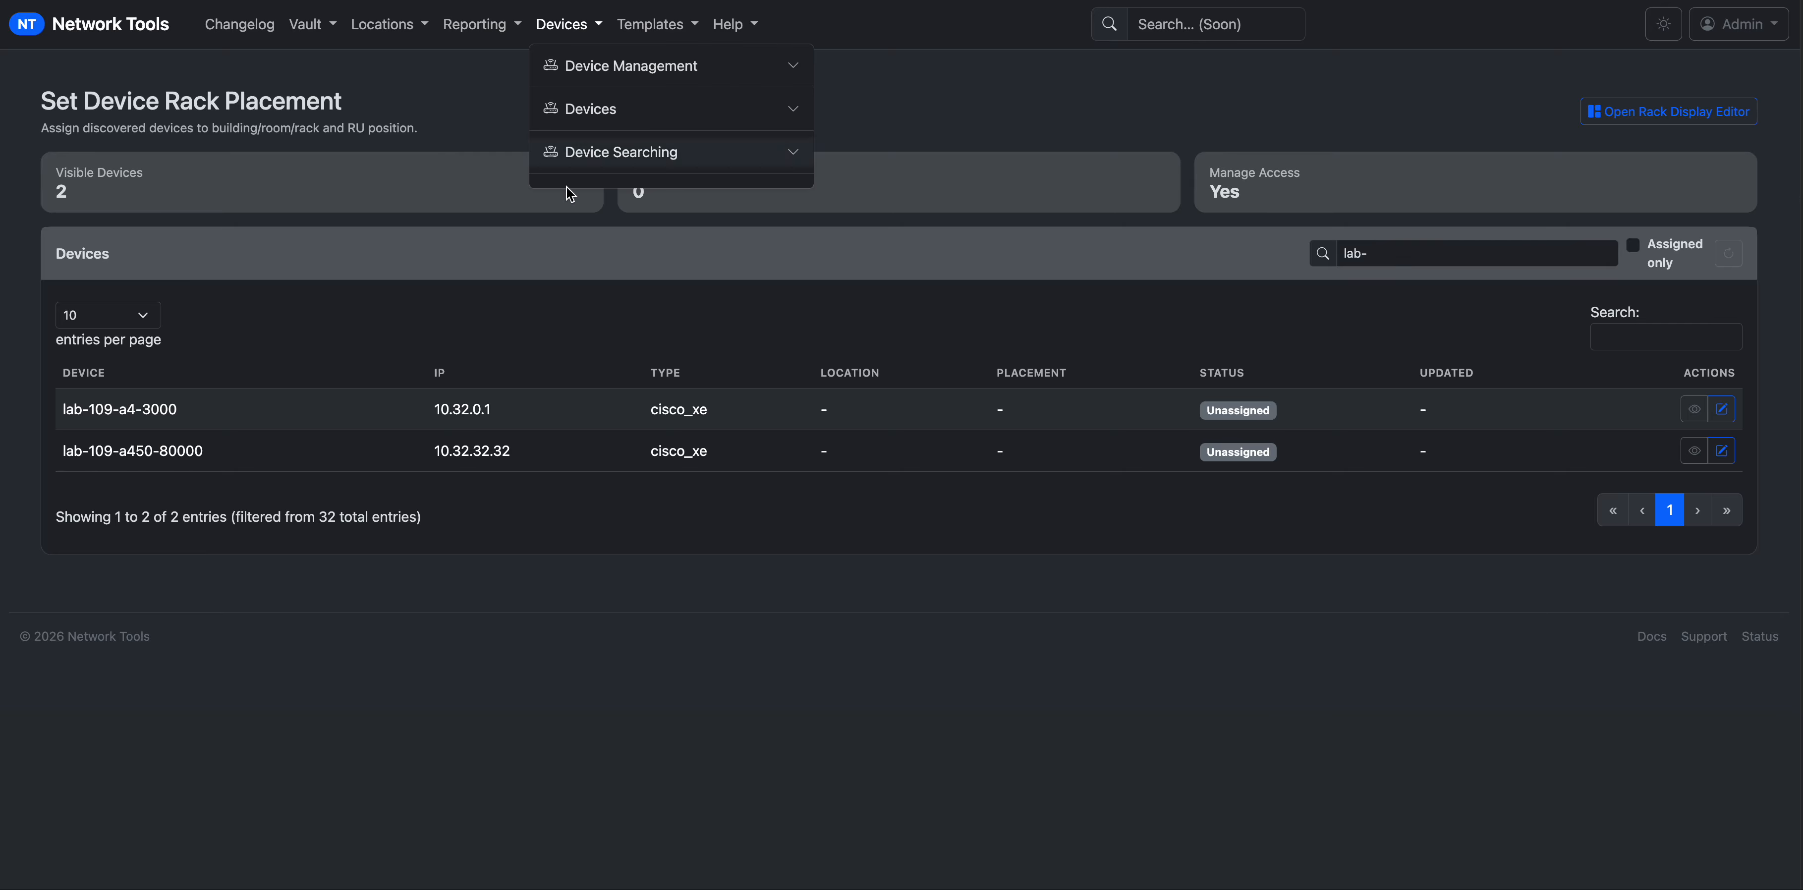
click(595, 159)
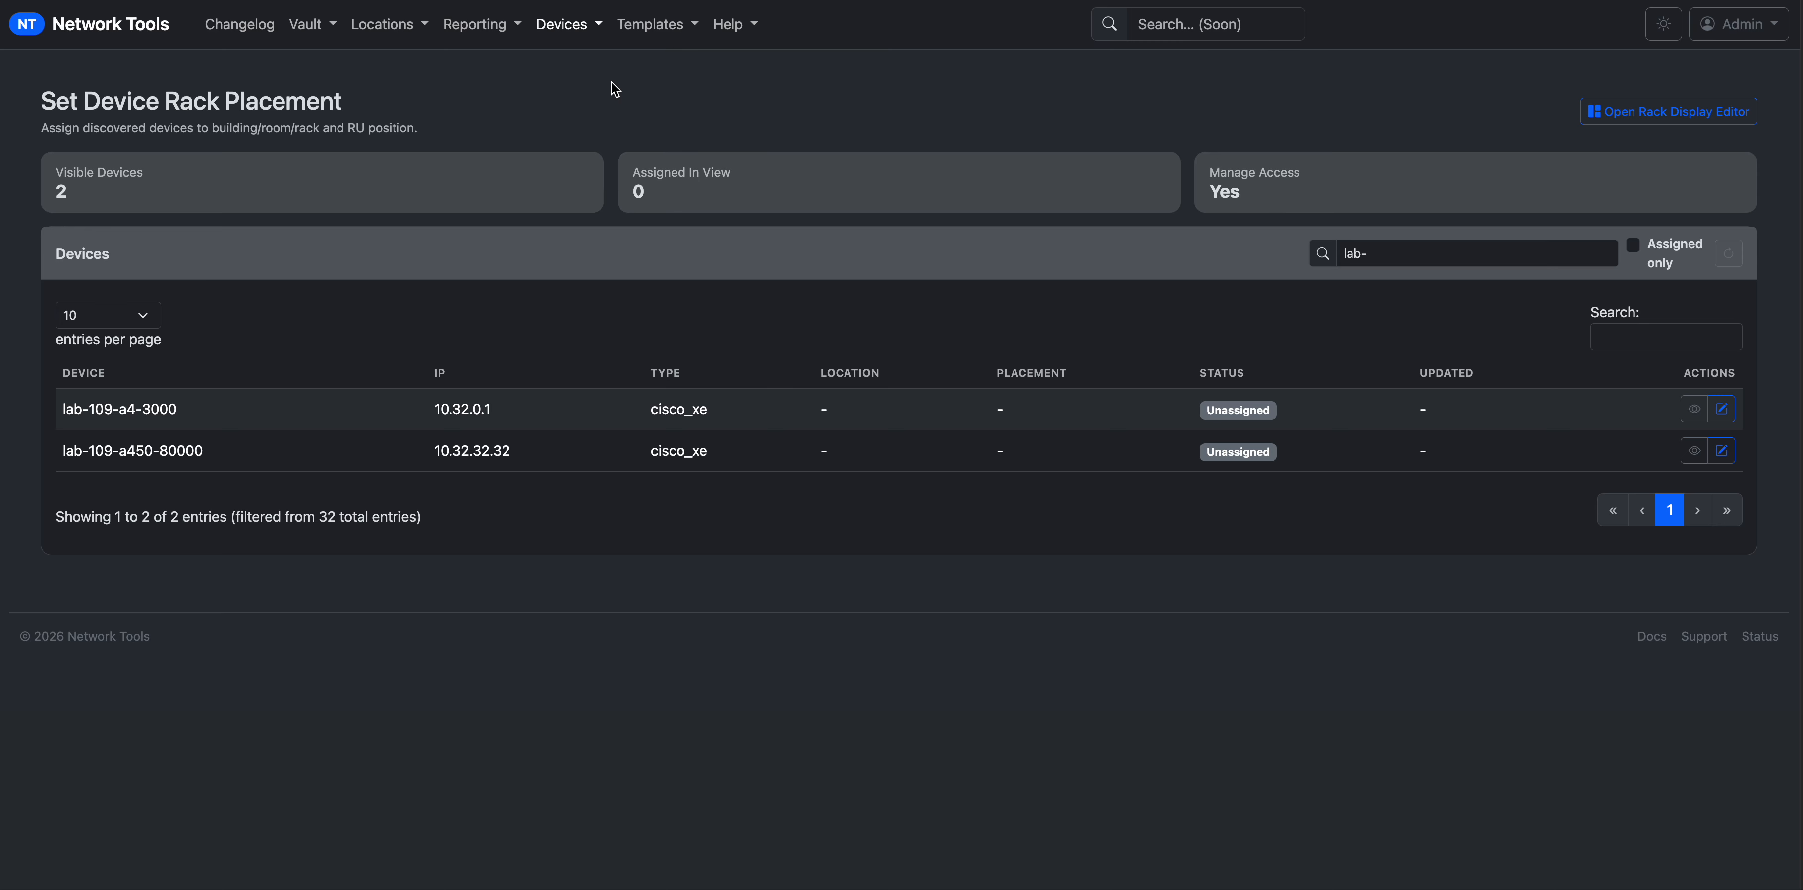
click(591, 26)
click(598, 67)
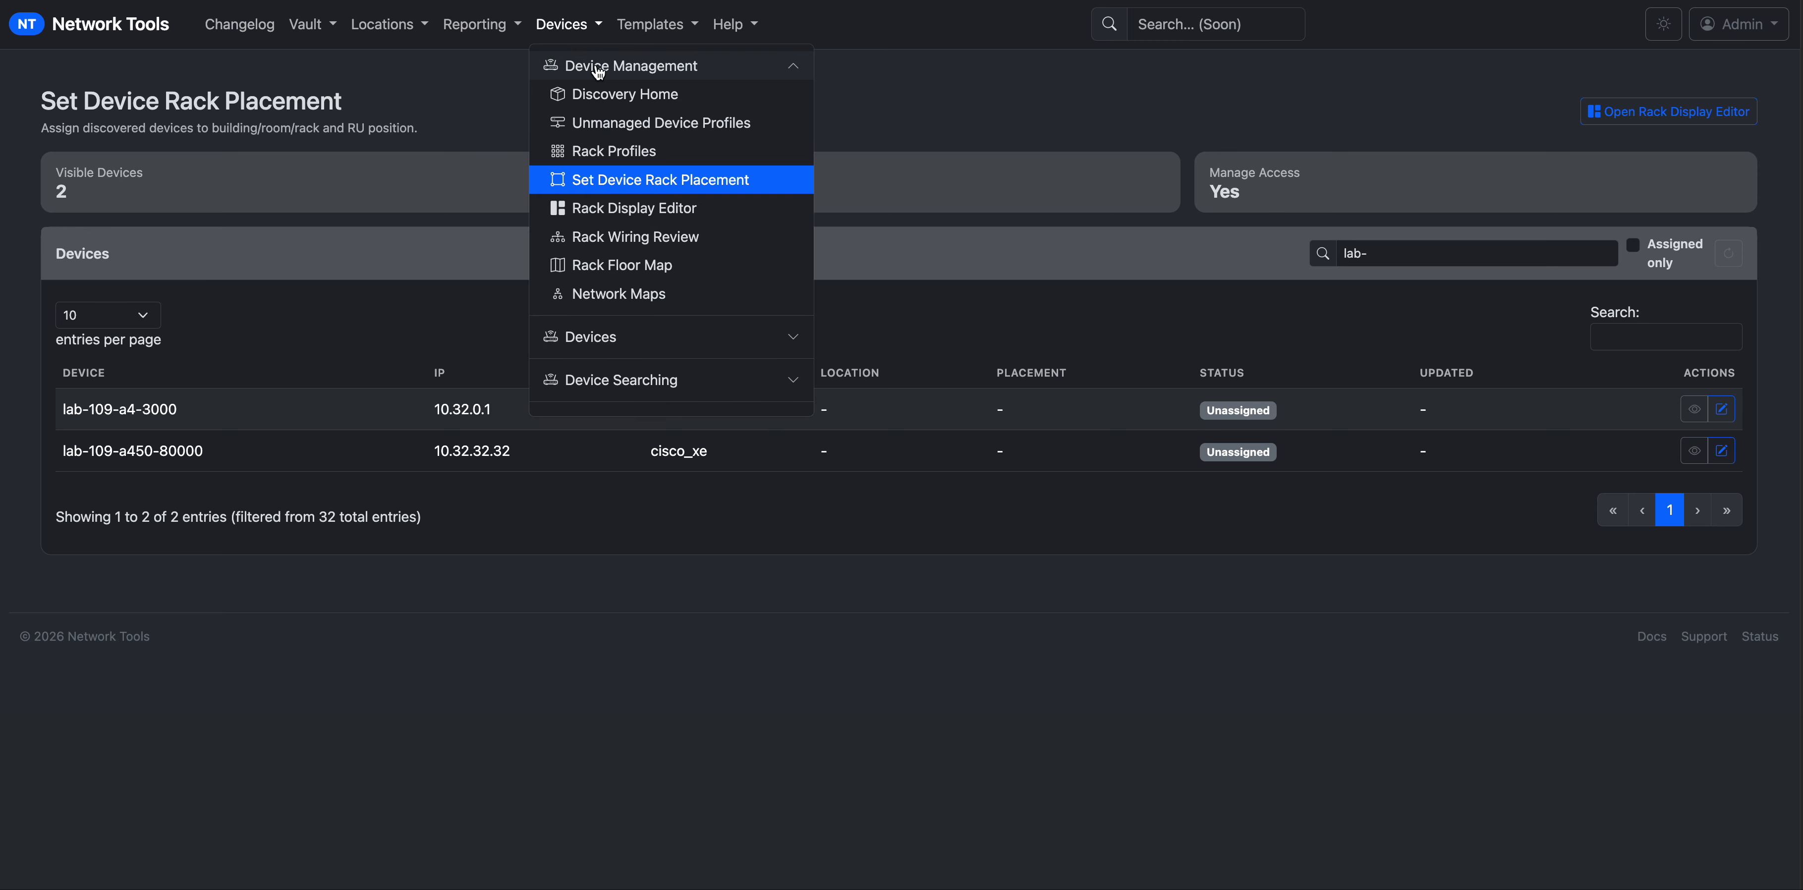
click(667, 210)
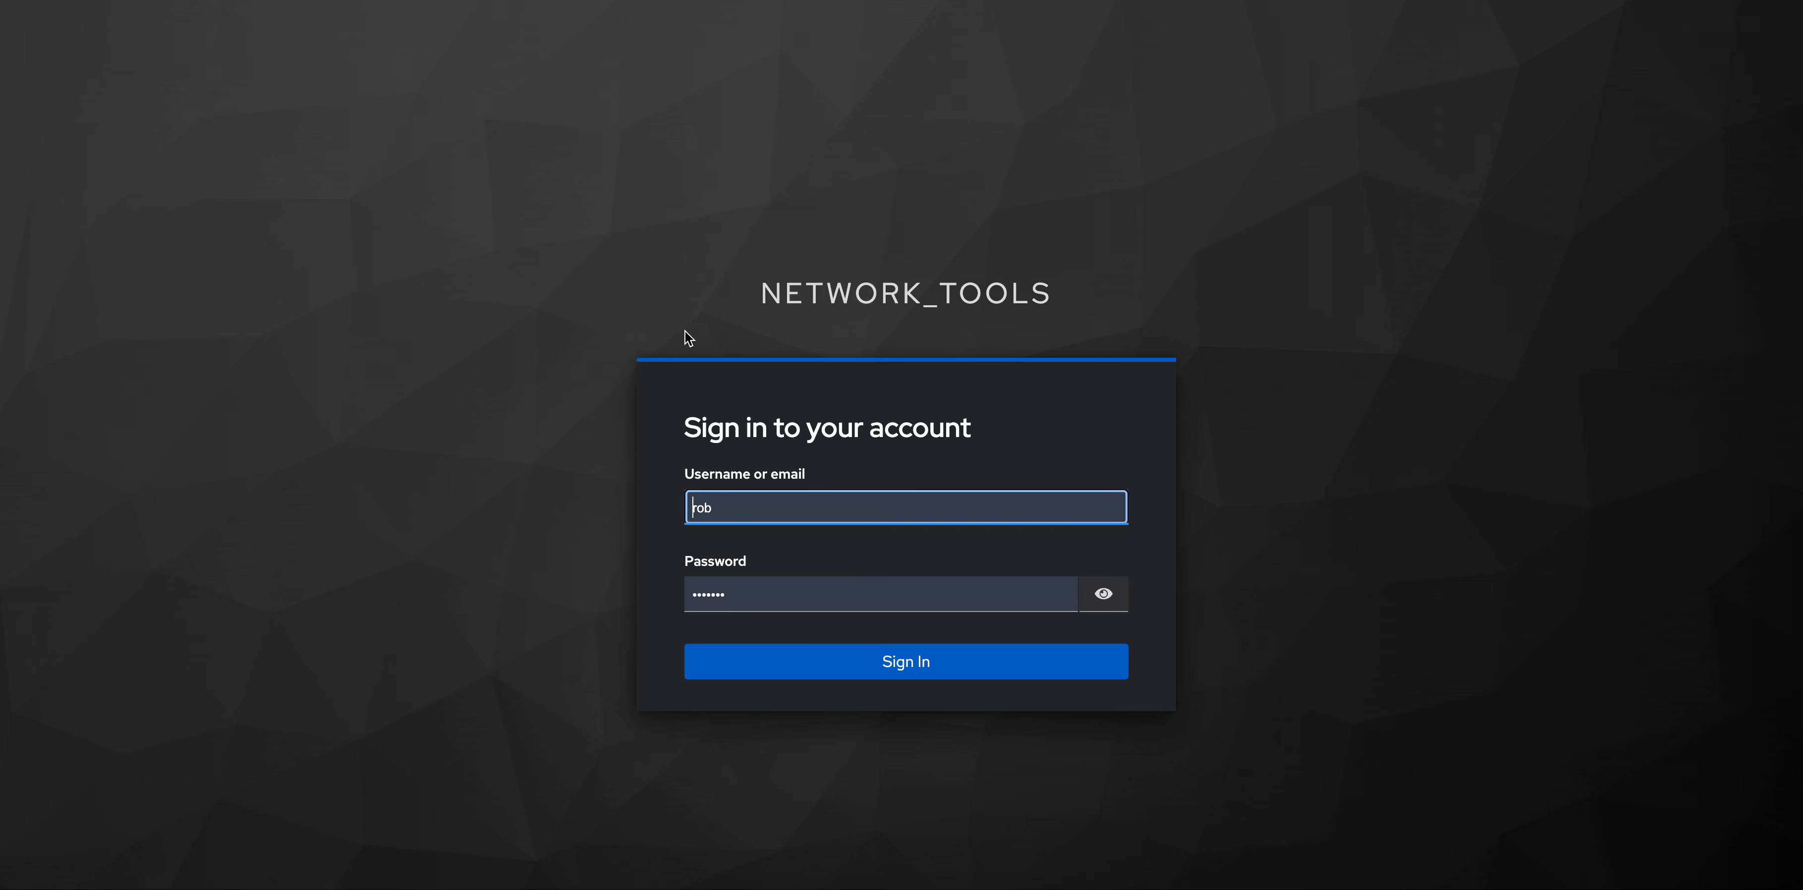
click(748, 661)
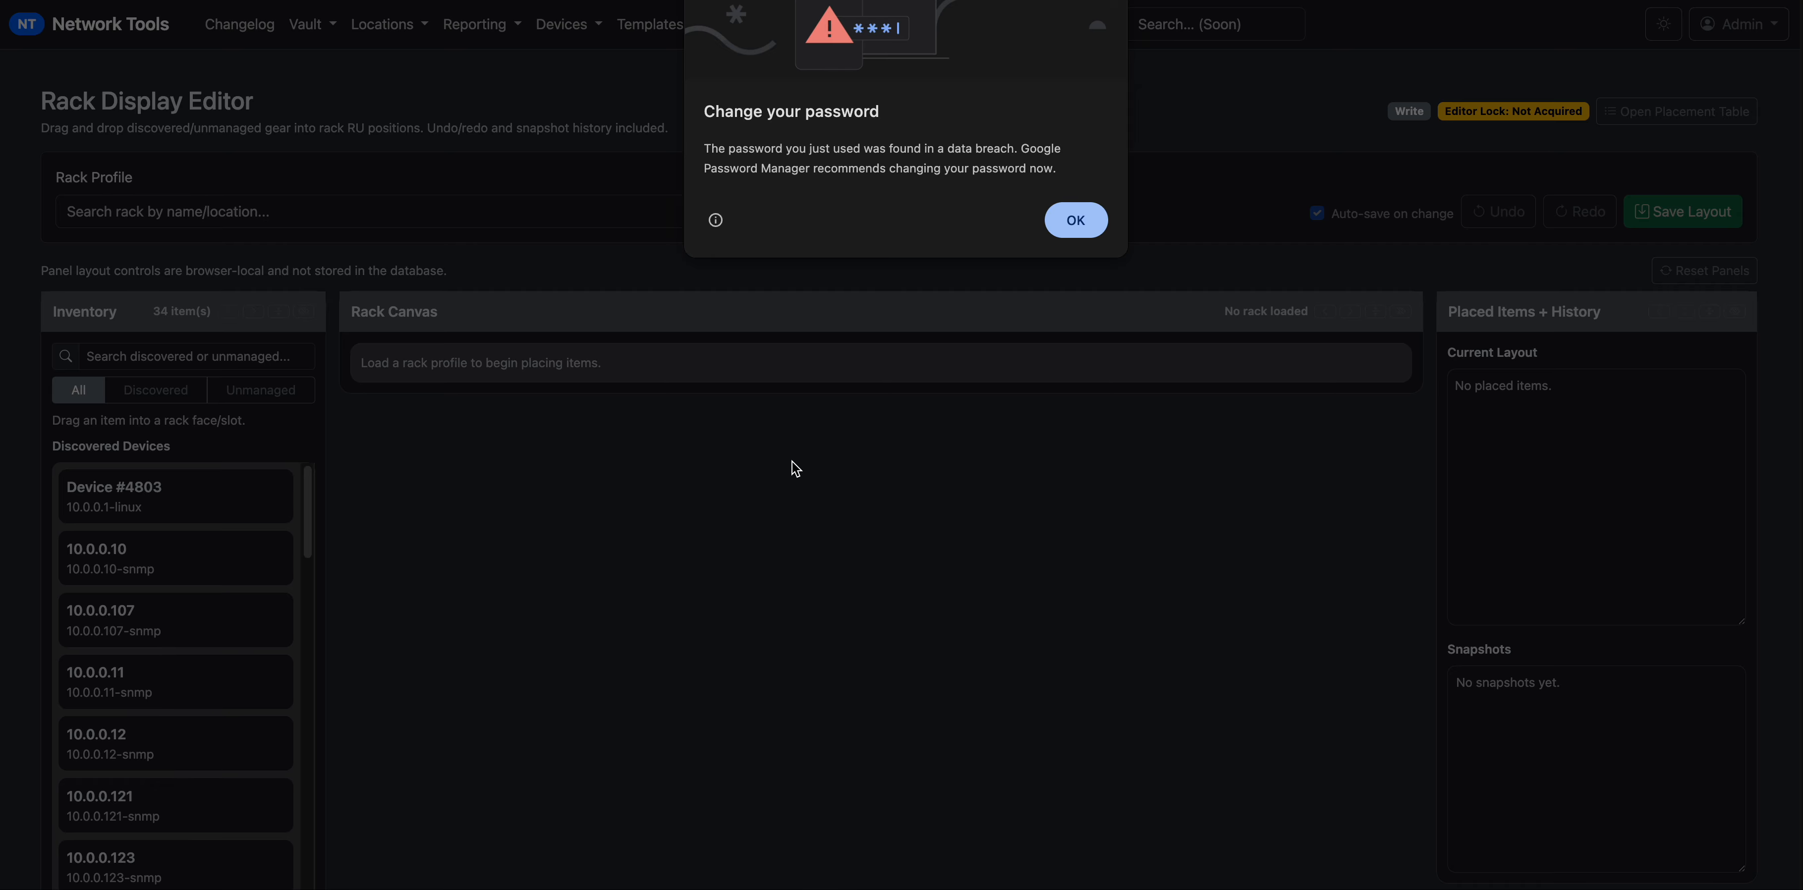
click(1071, 223)
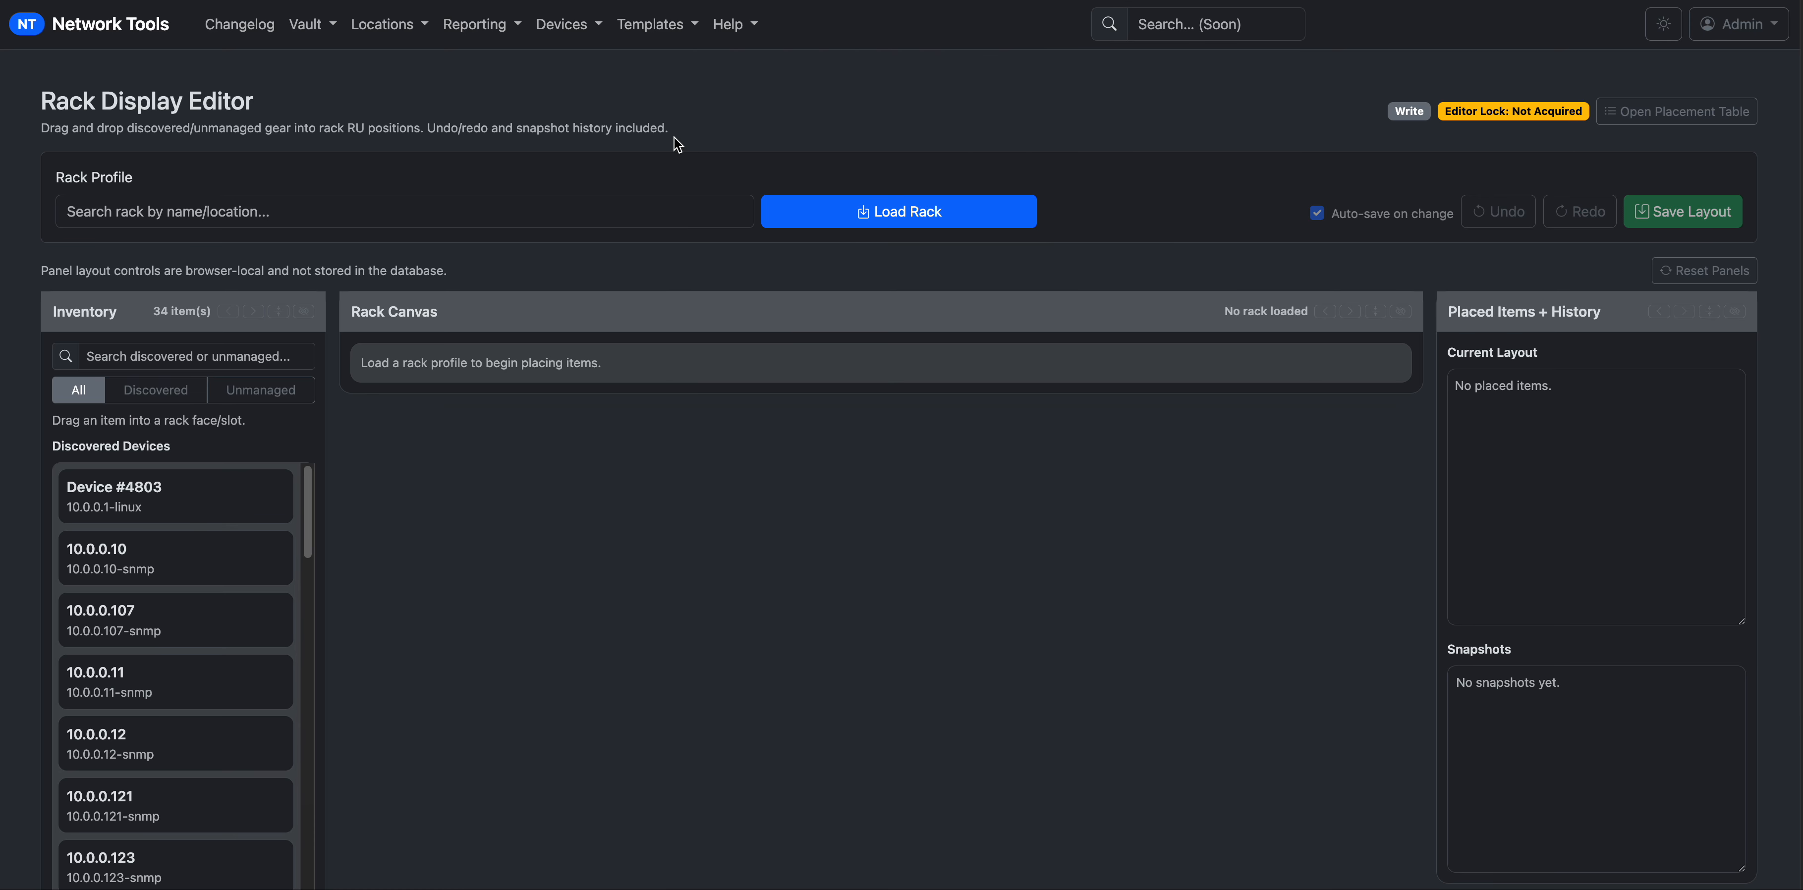
click(567, 24)
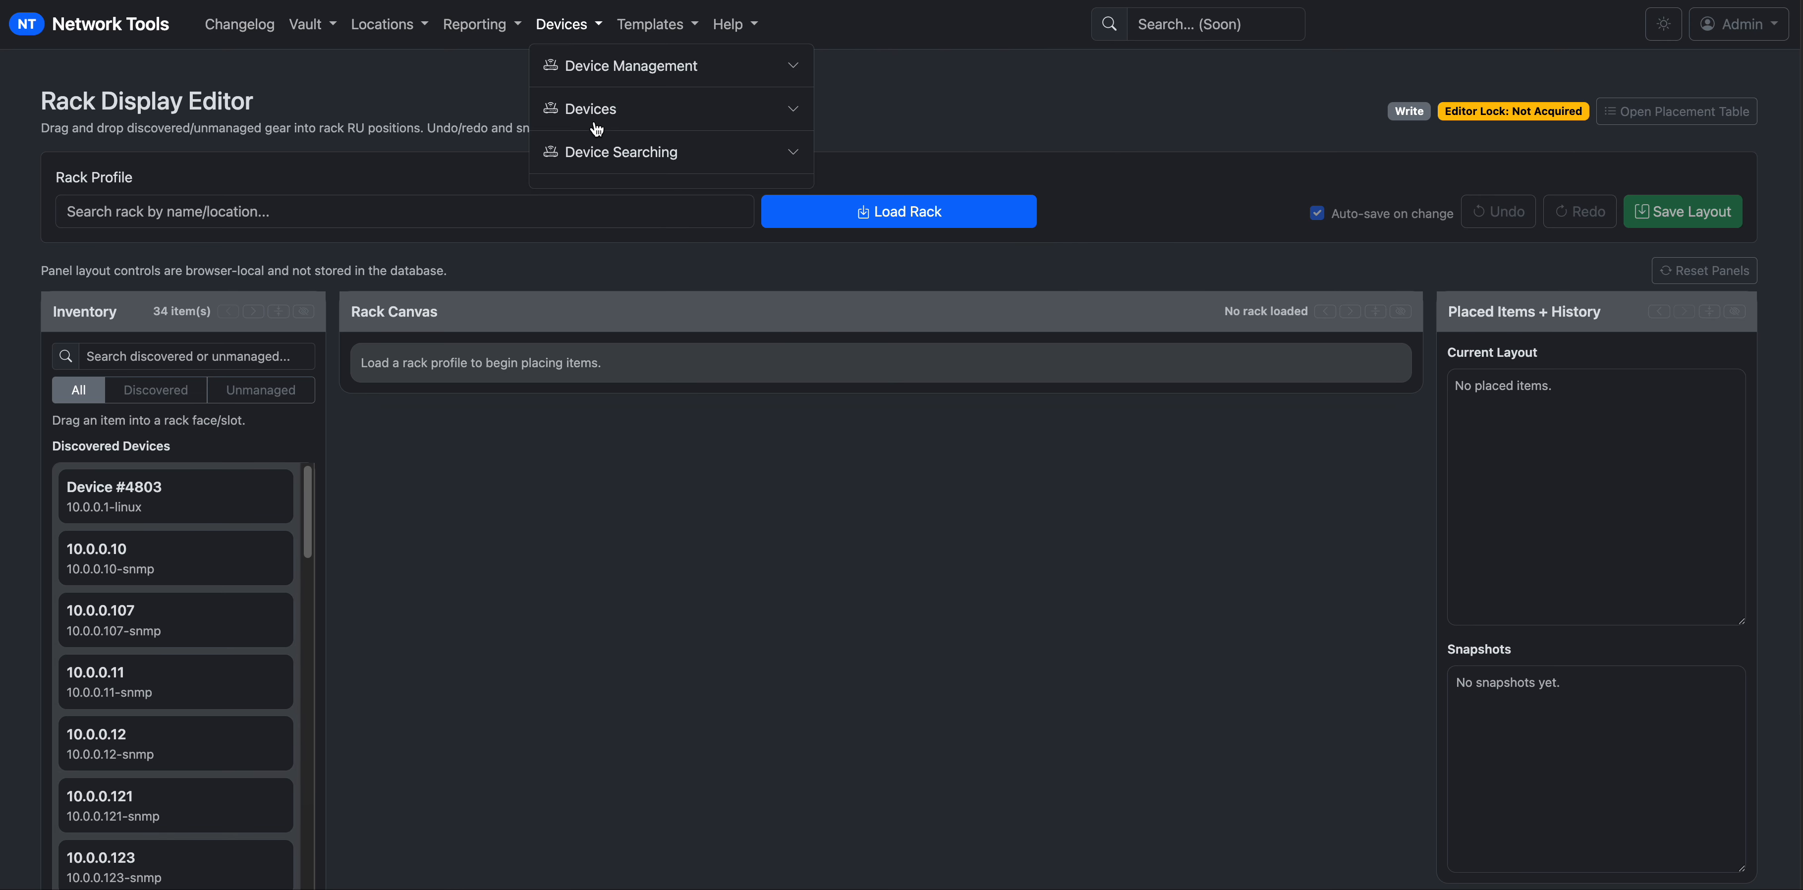
click(617, 68)
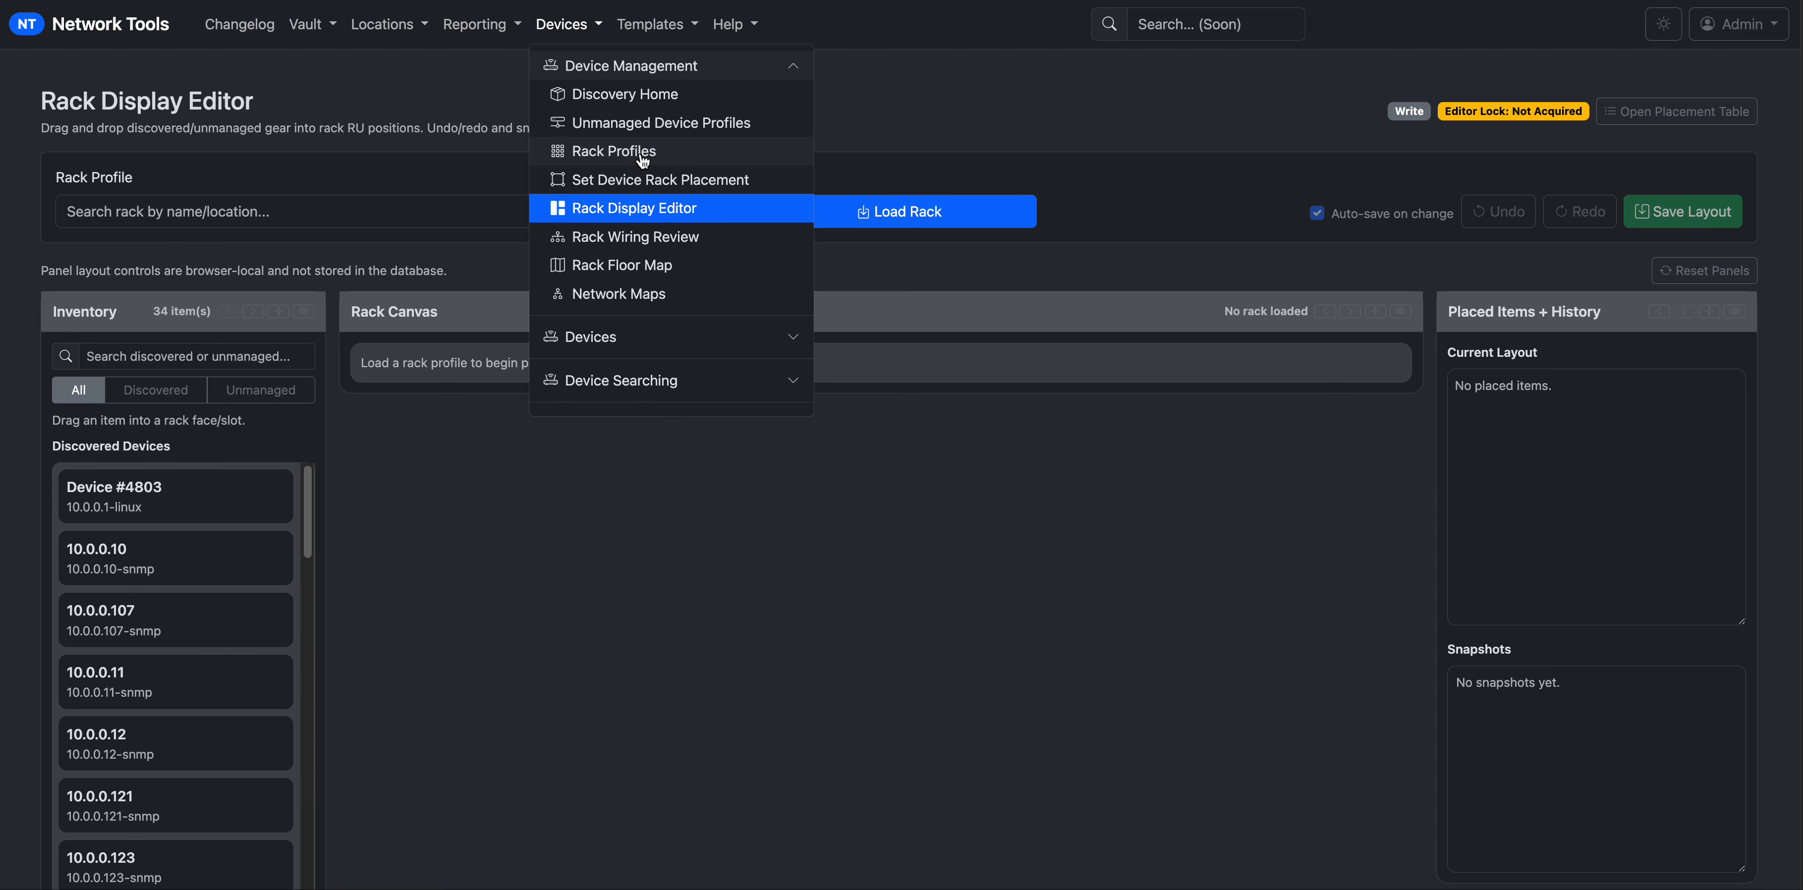
click(679, 182)
Search the device list for lab and check lab-109-a4-3000's current placement.
click(1523, 250)
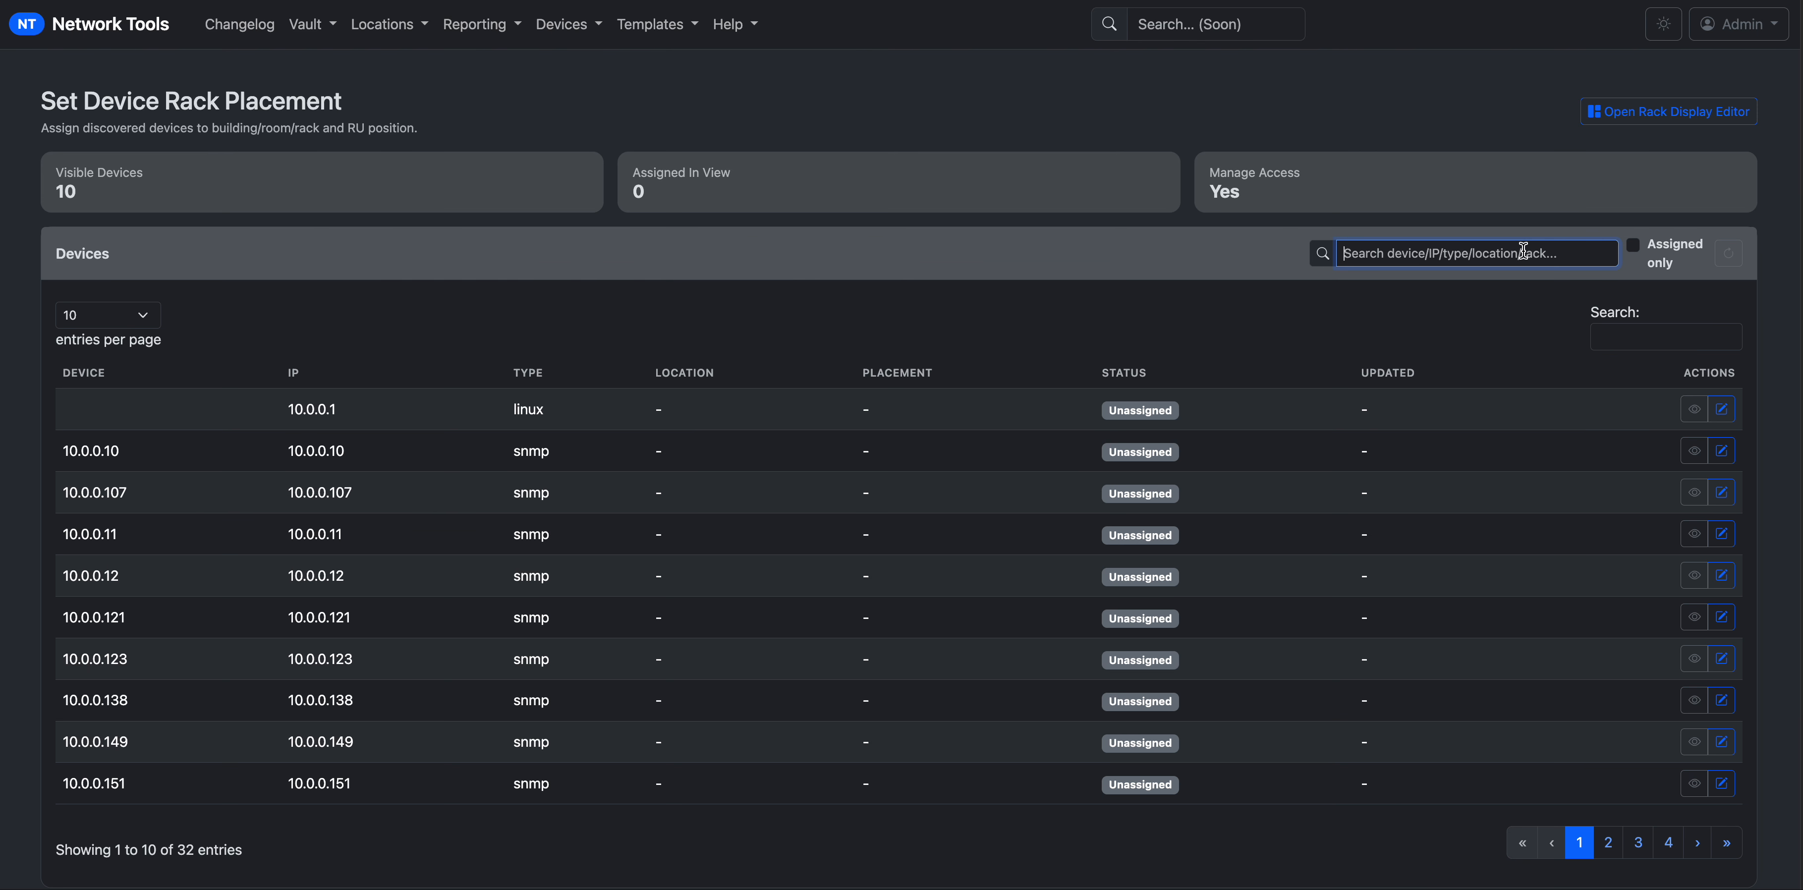
text(lab)
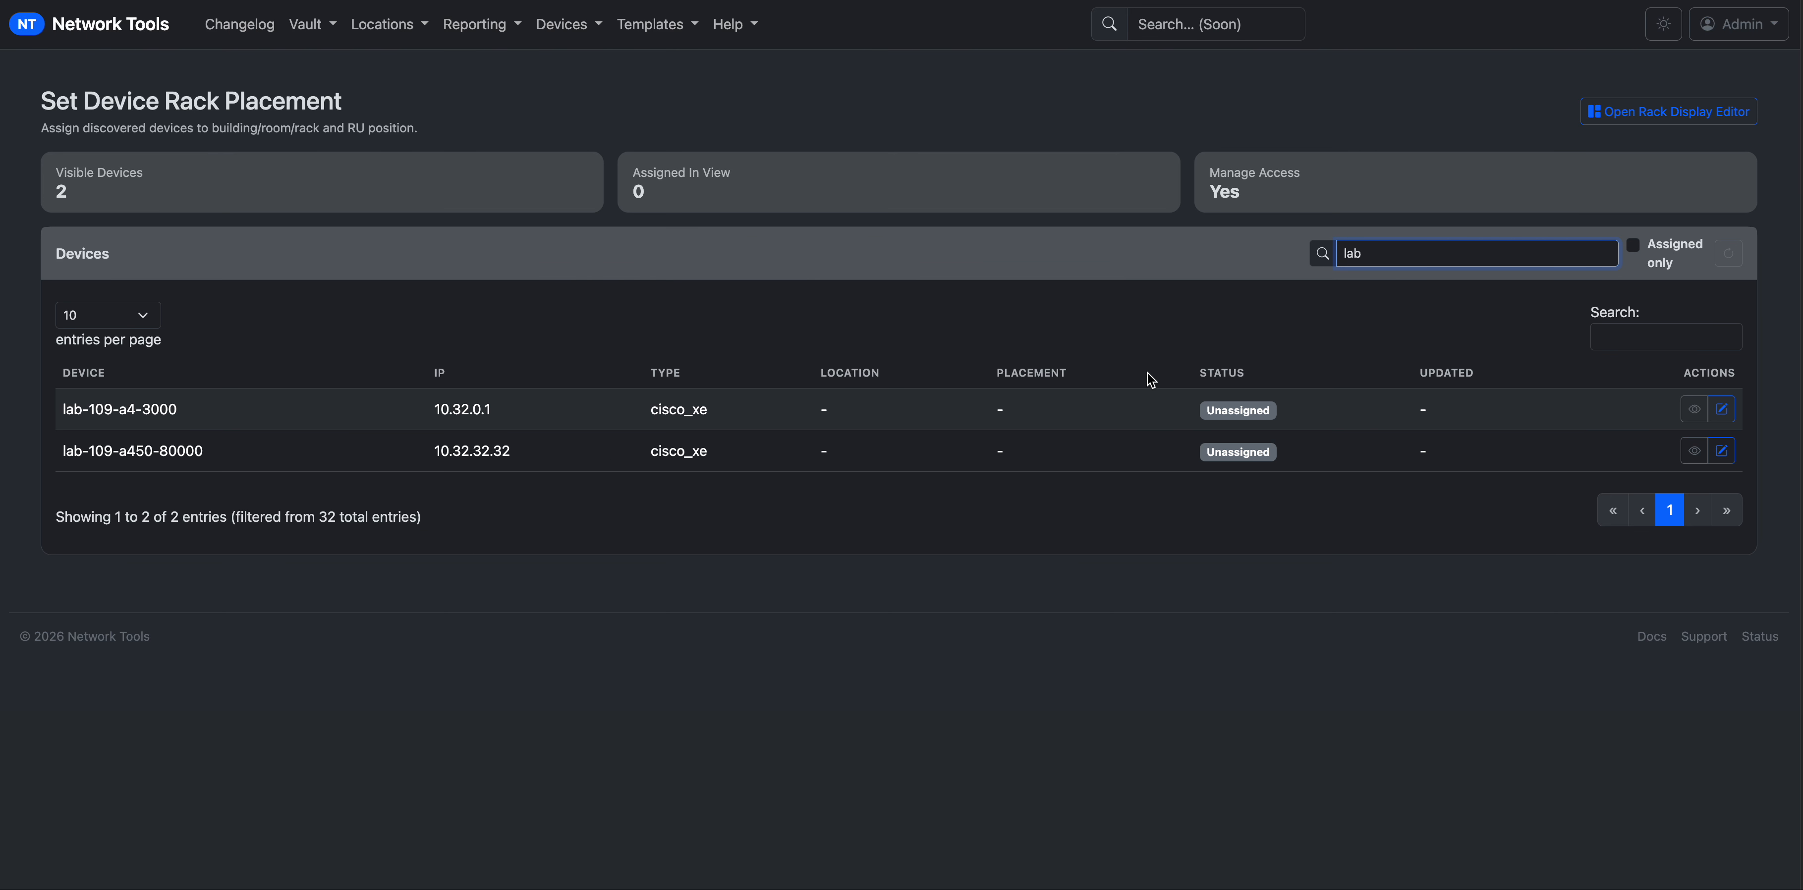
click(1685, 412)
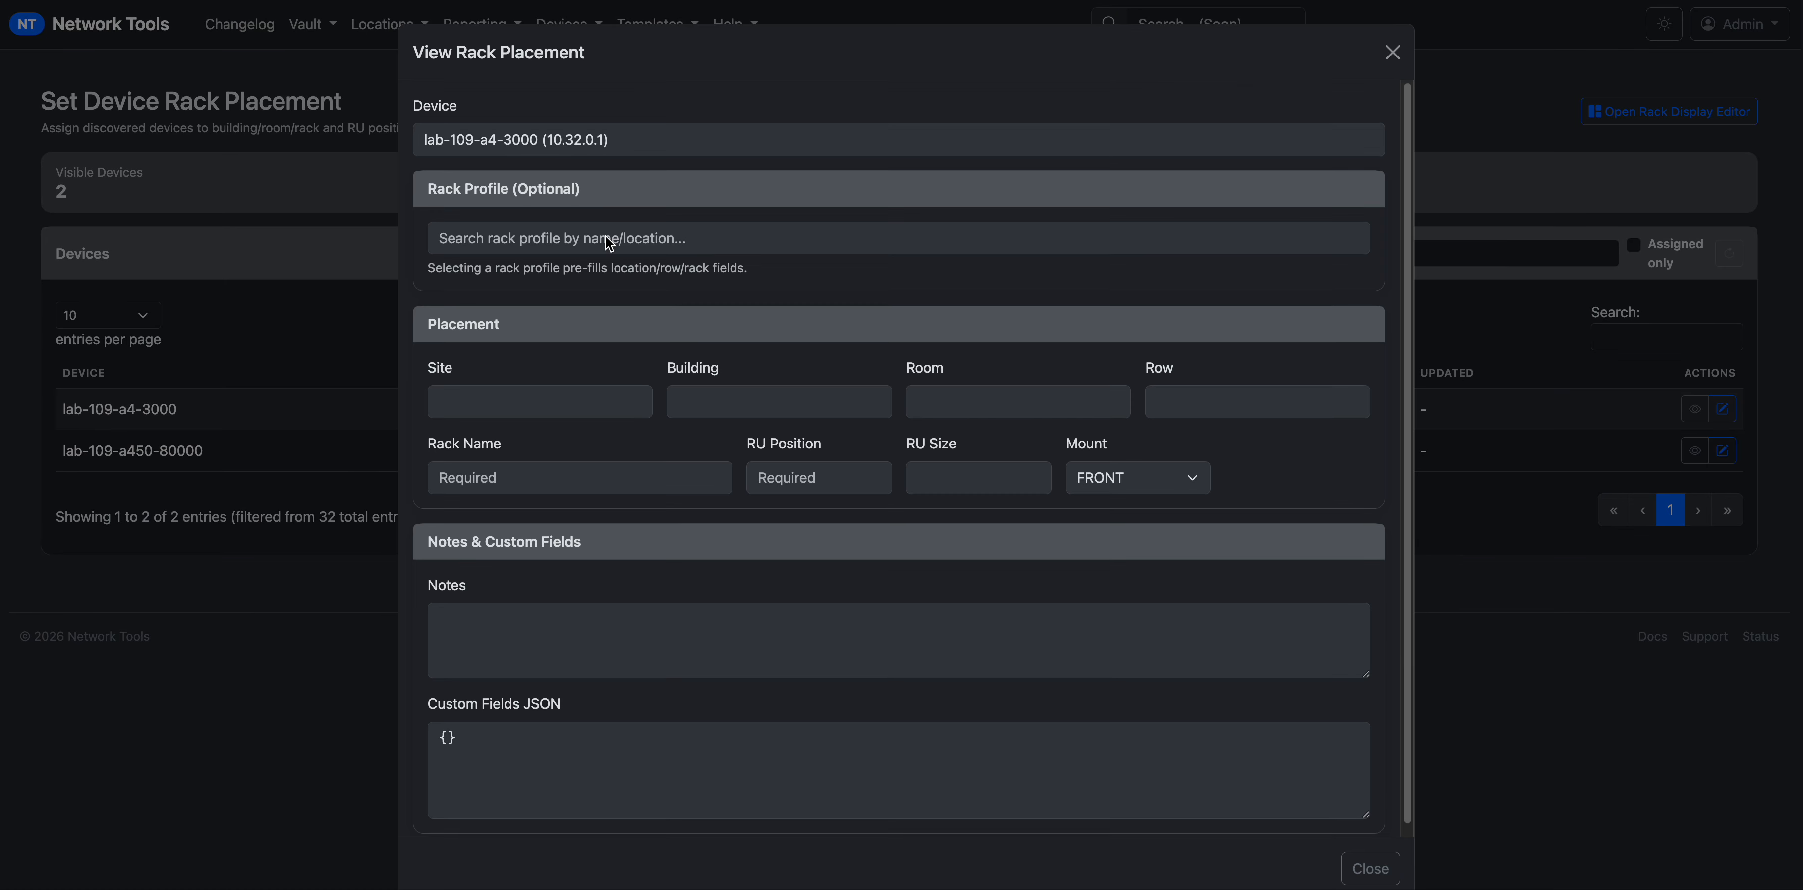
click(1638, 421)
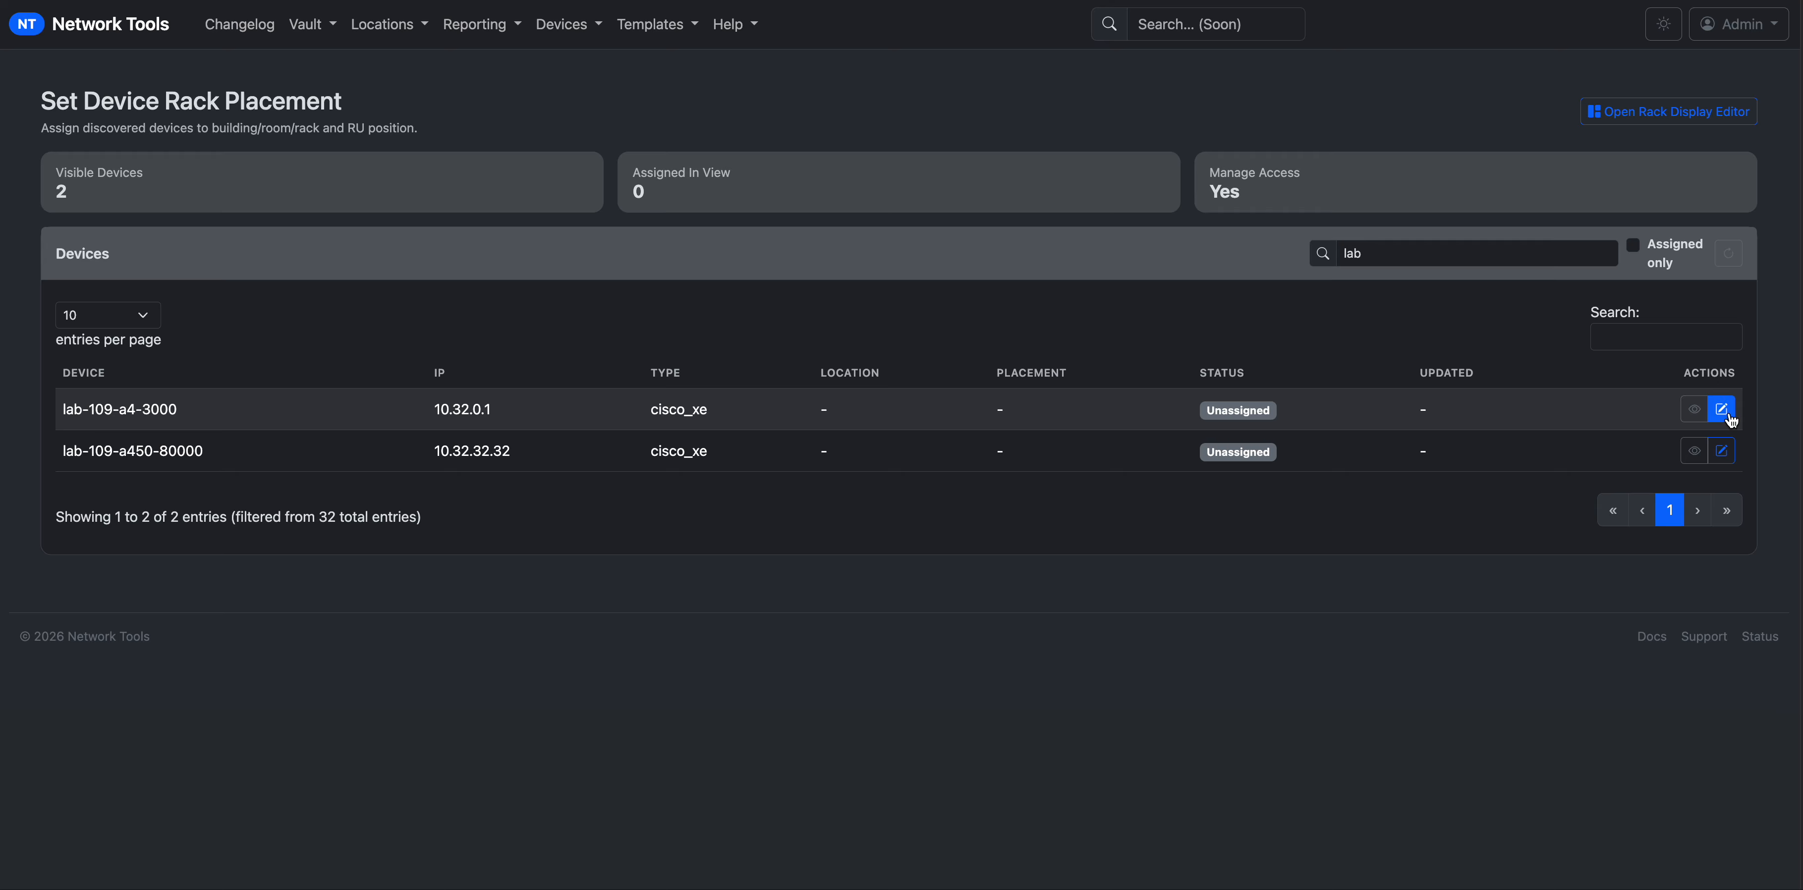
Assign lab-109-a4-3000 to rack DC-RM-109-A0-01, RU position 10, RU size 1, and save.
click(1723, 411)
click(665, 246)
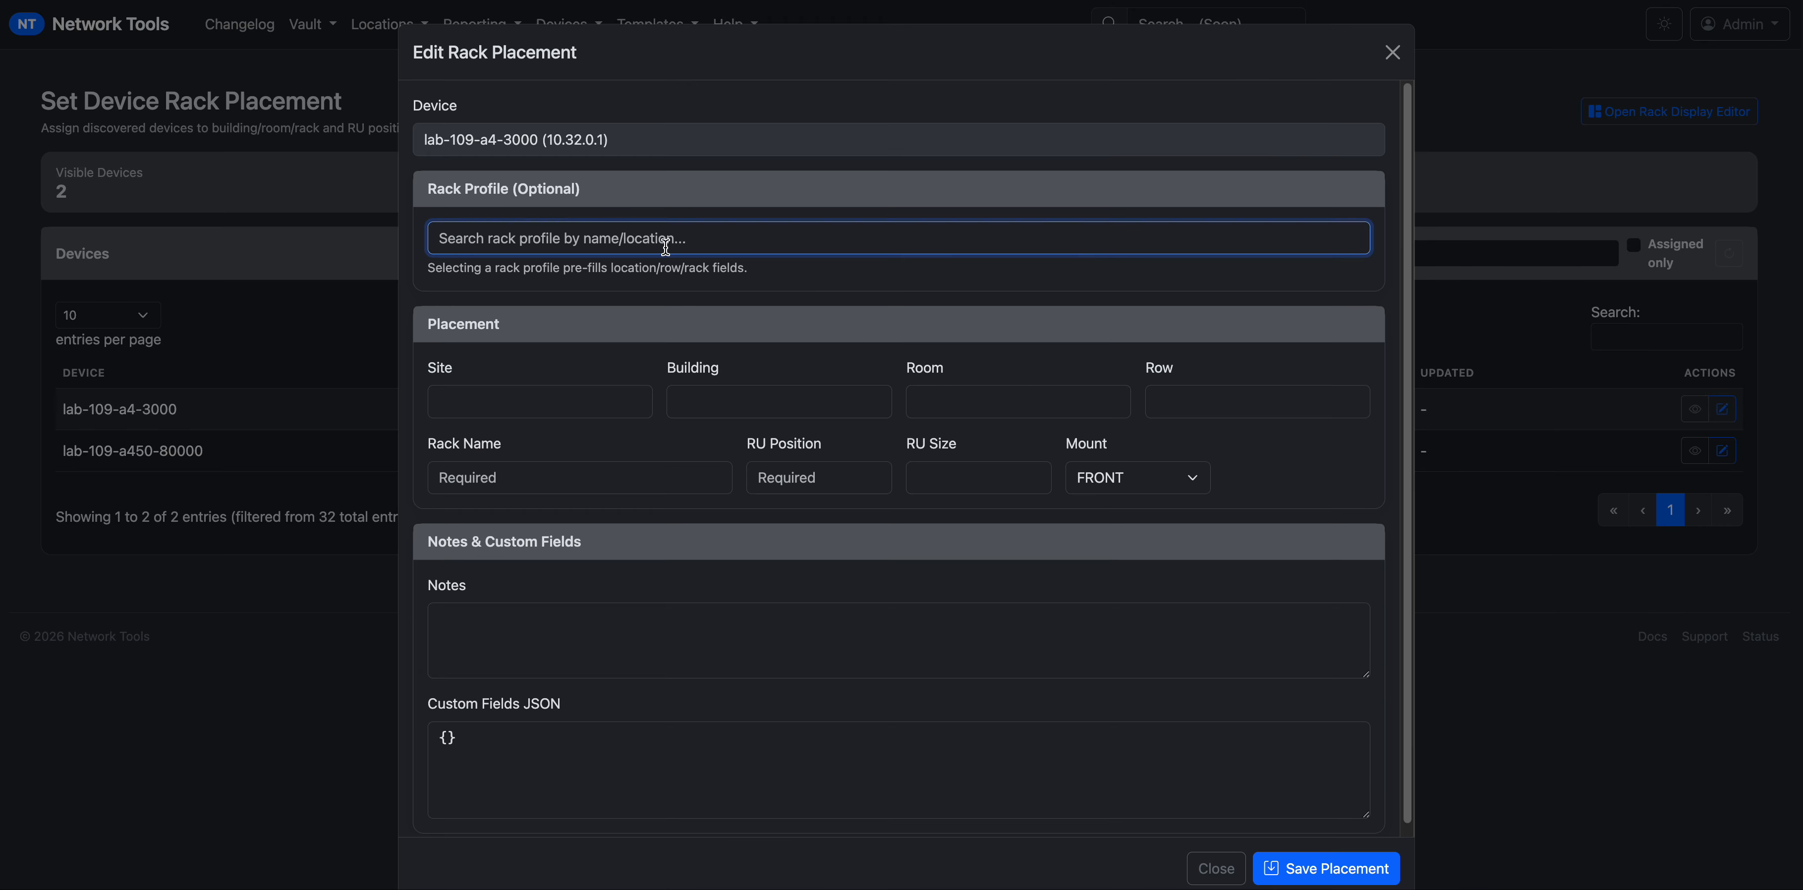
text(dc)
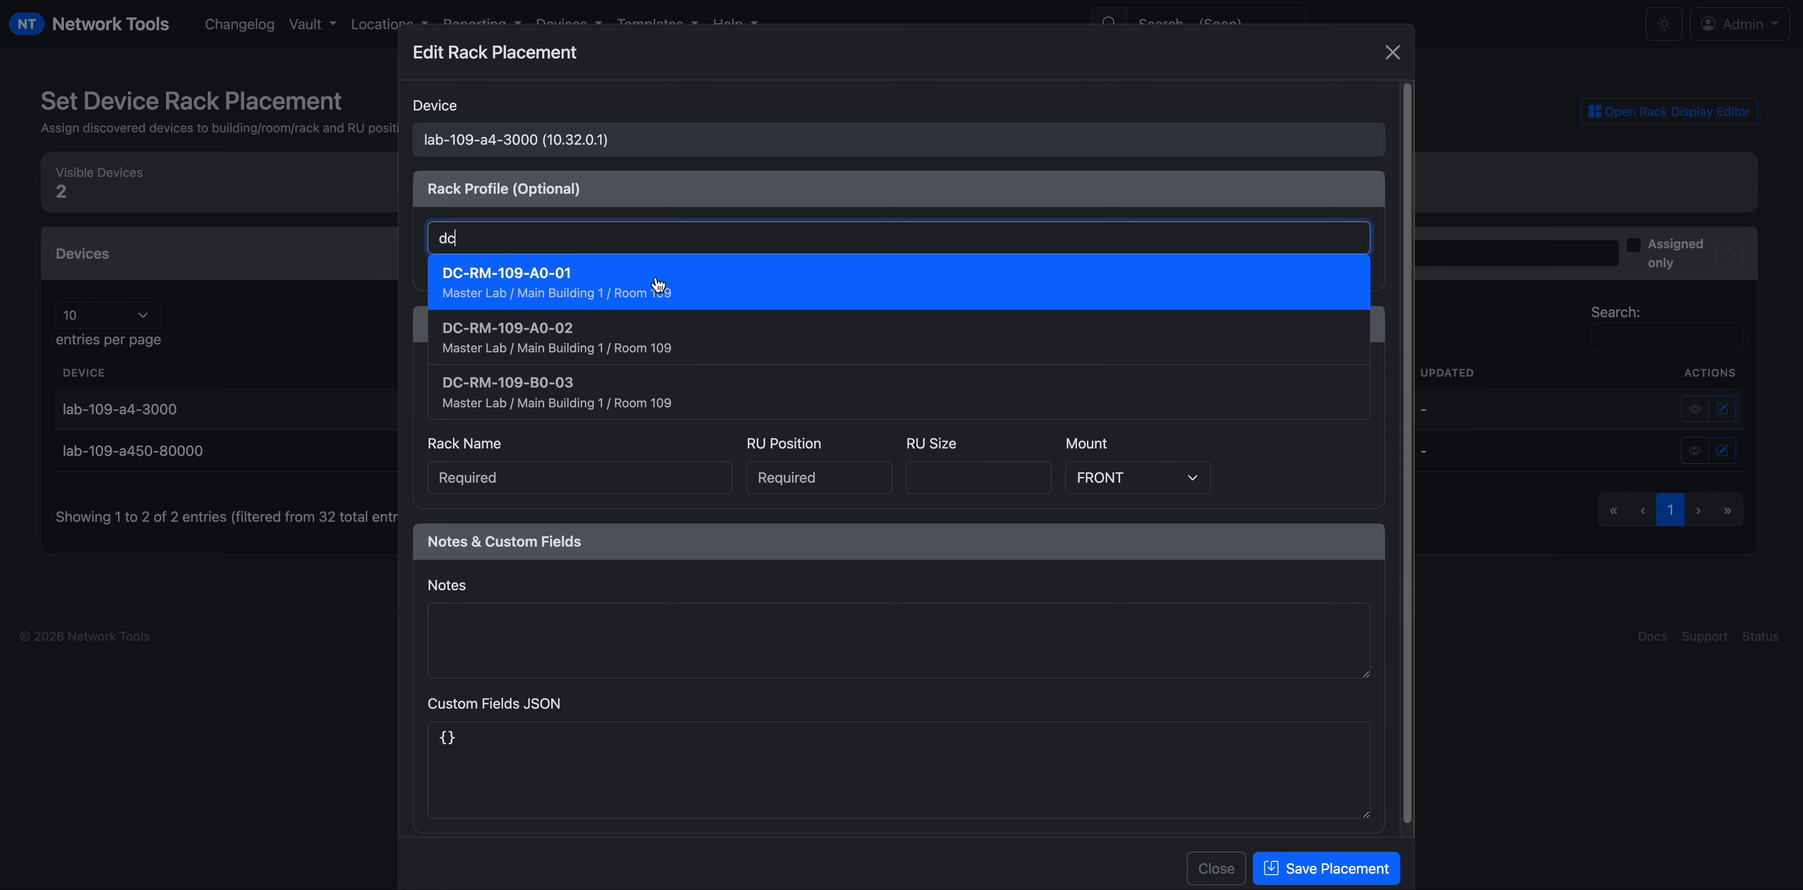
click(658, 283)
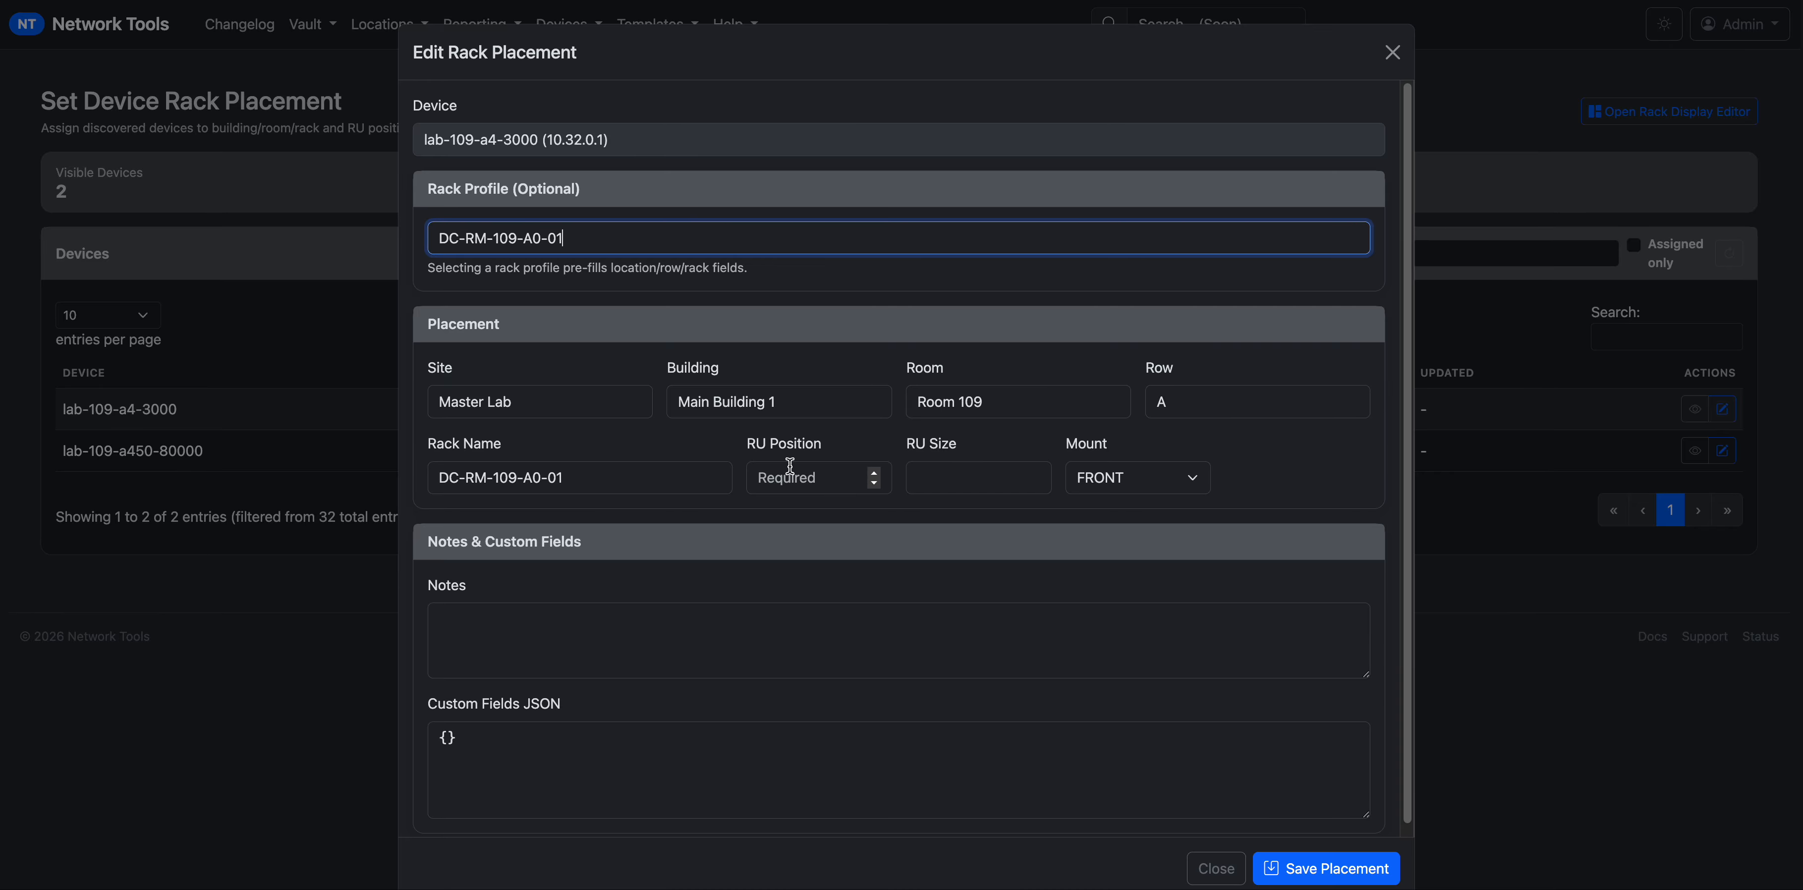
click(845, 476)
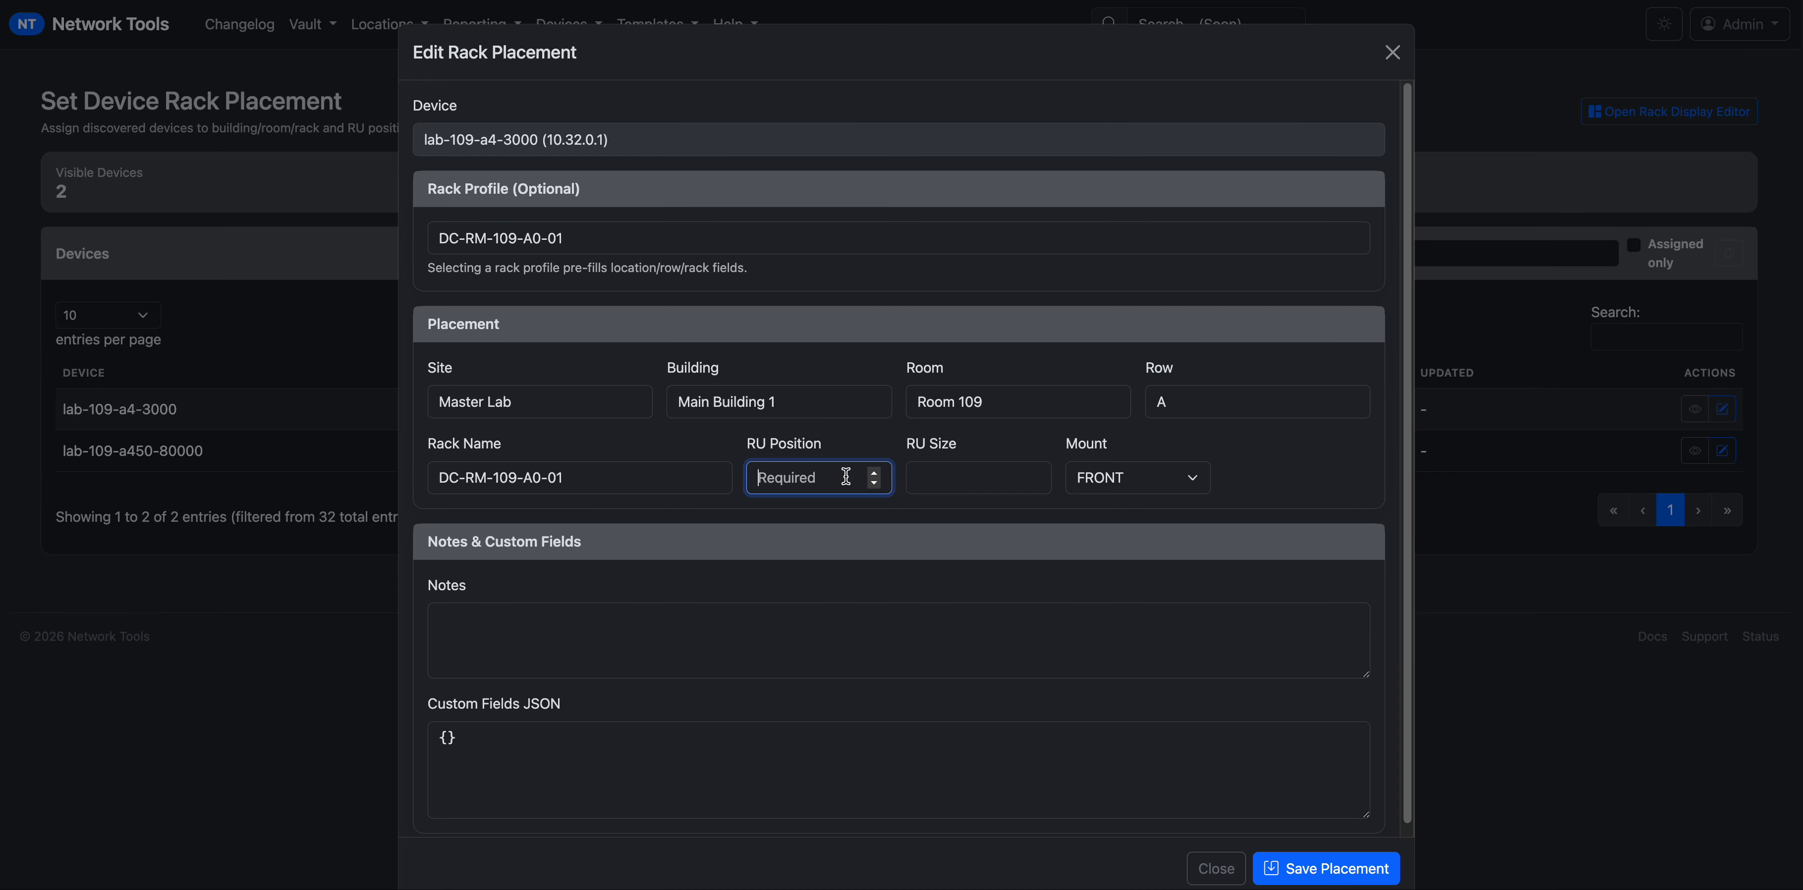
text(10)
click(941, 476)
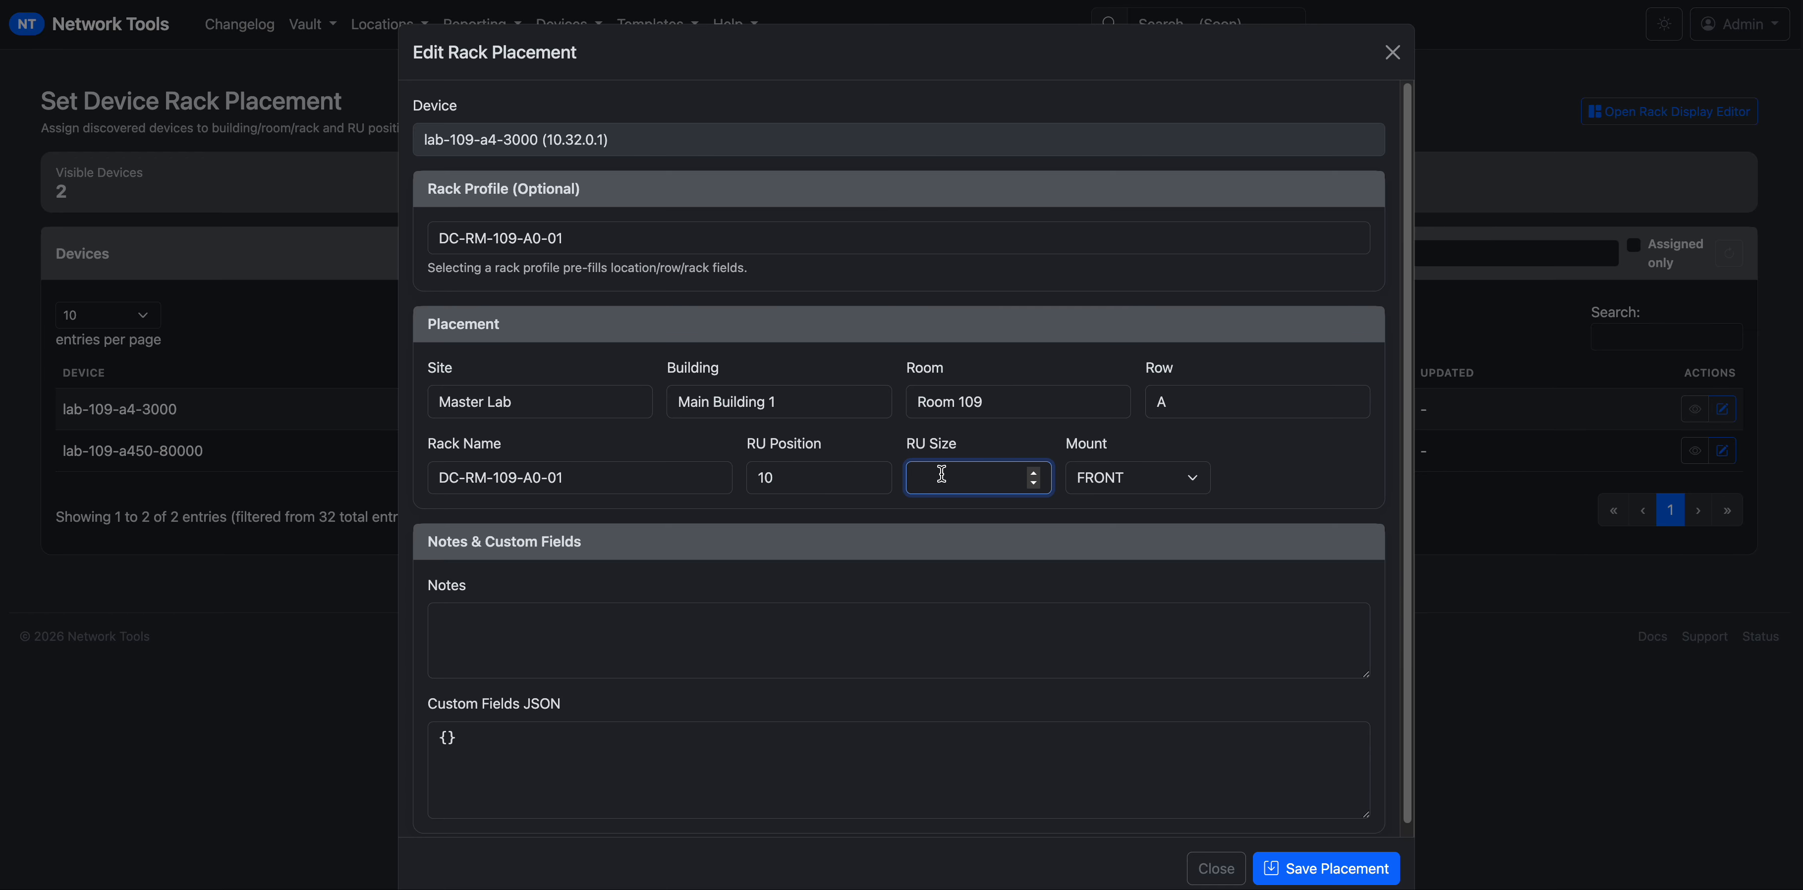
text(1)
click(1291, 864)
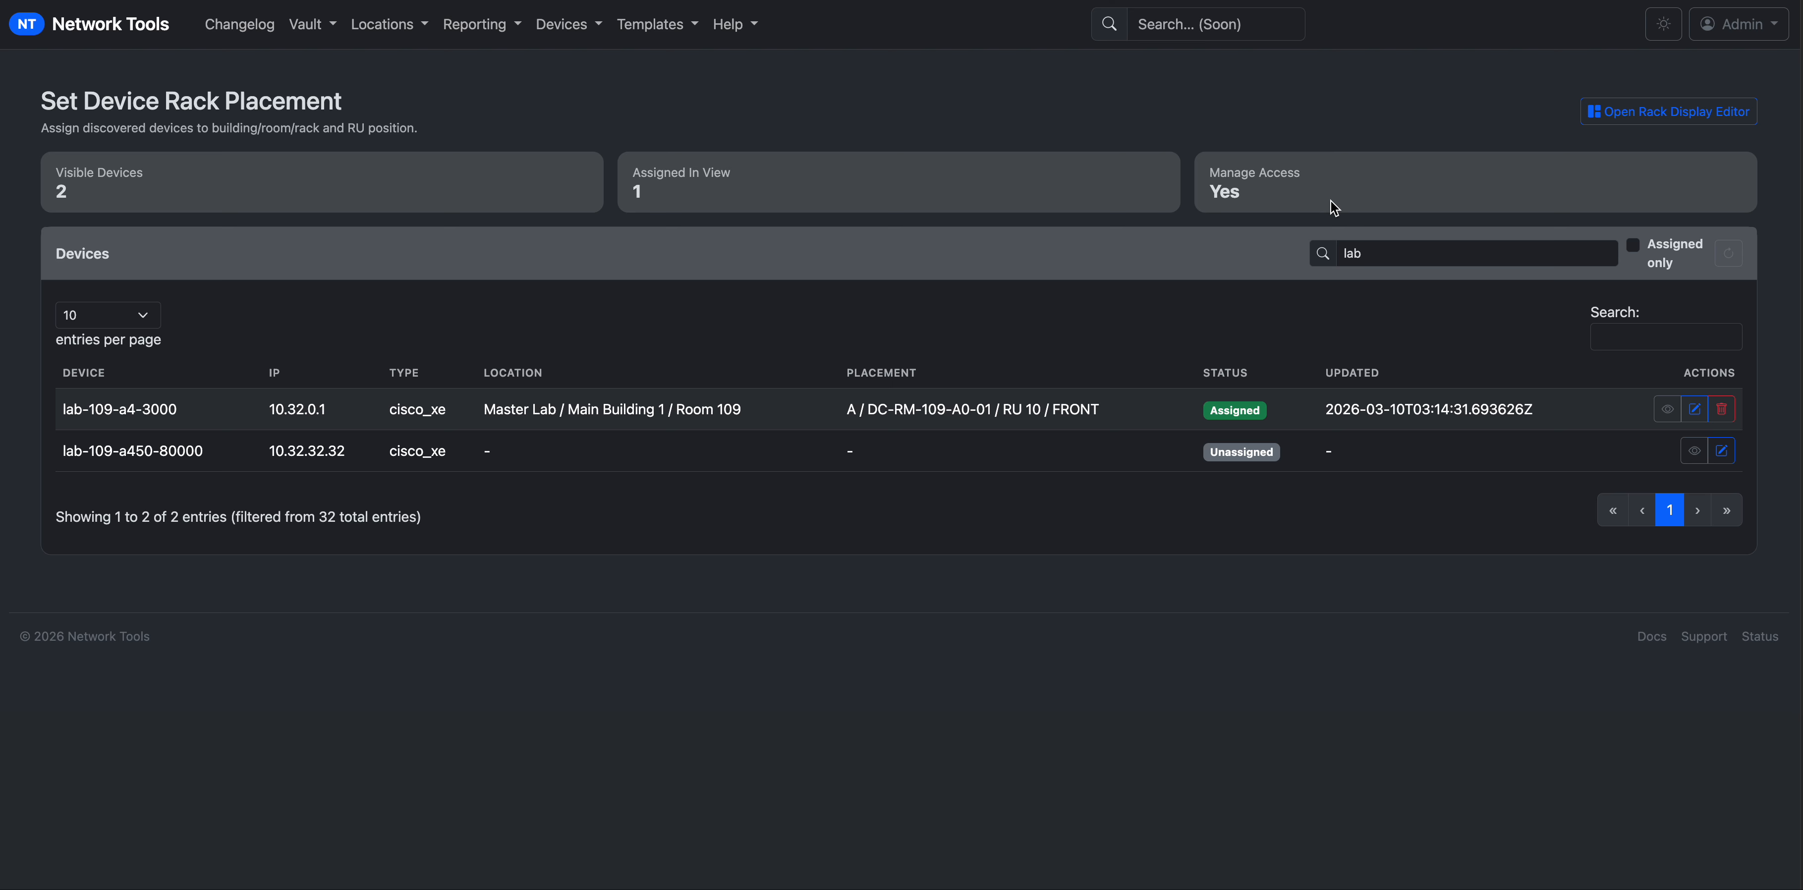
Delete lab-109-a4-3000's placement, then re-save it in DC-RM-109-A0-01 at RU 10, FRONT.
click(1720, 413)
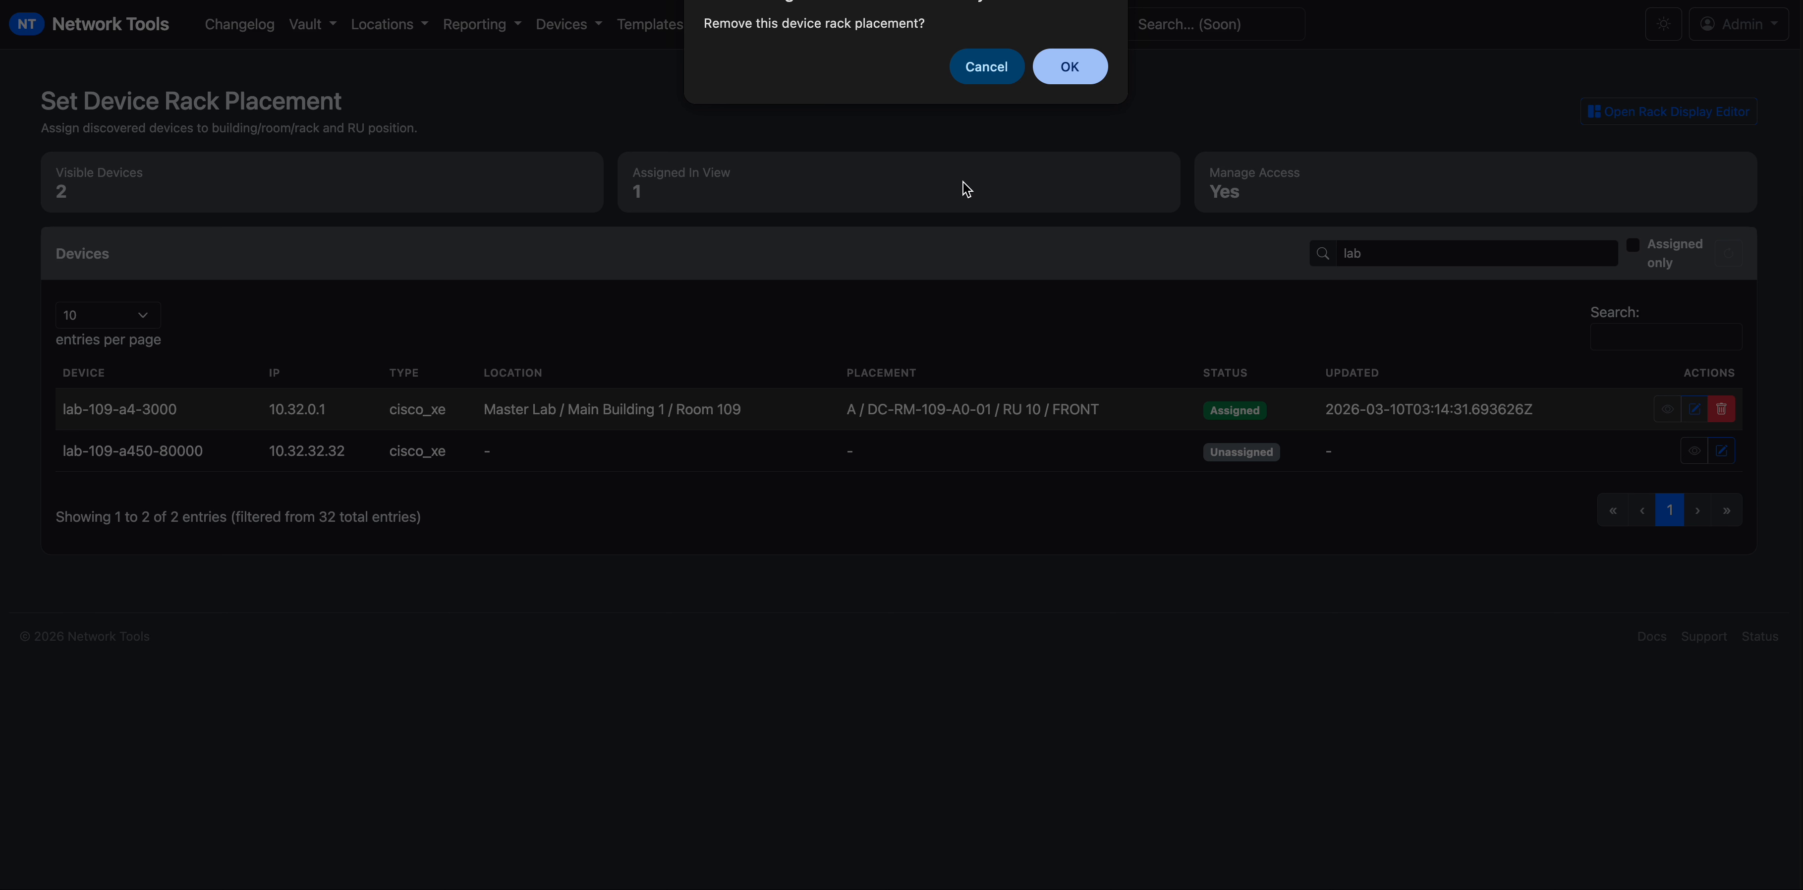
click(1065, 68)
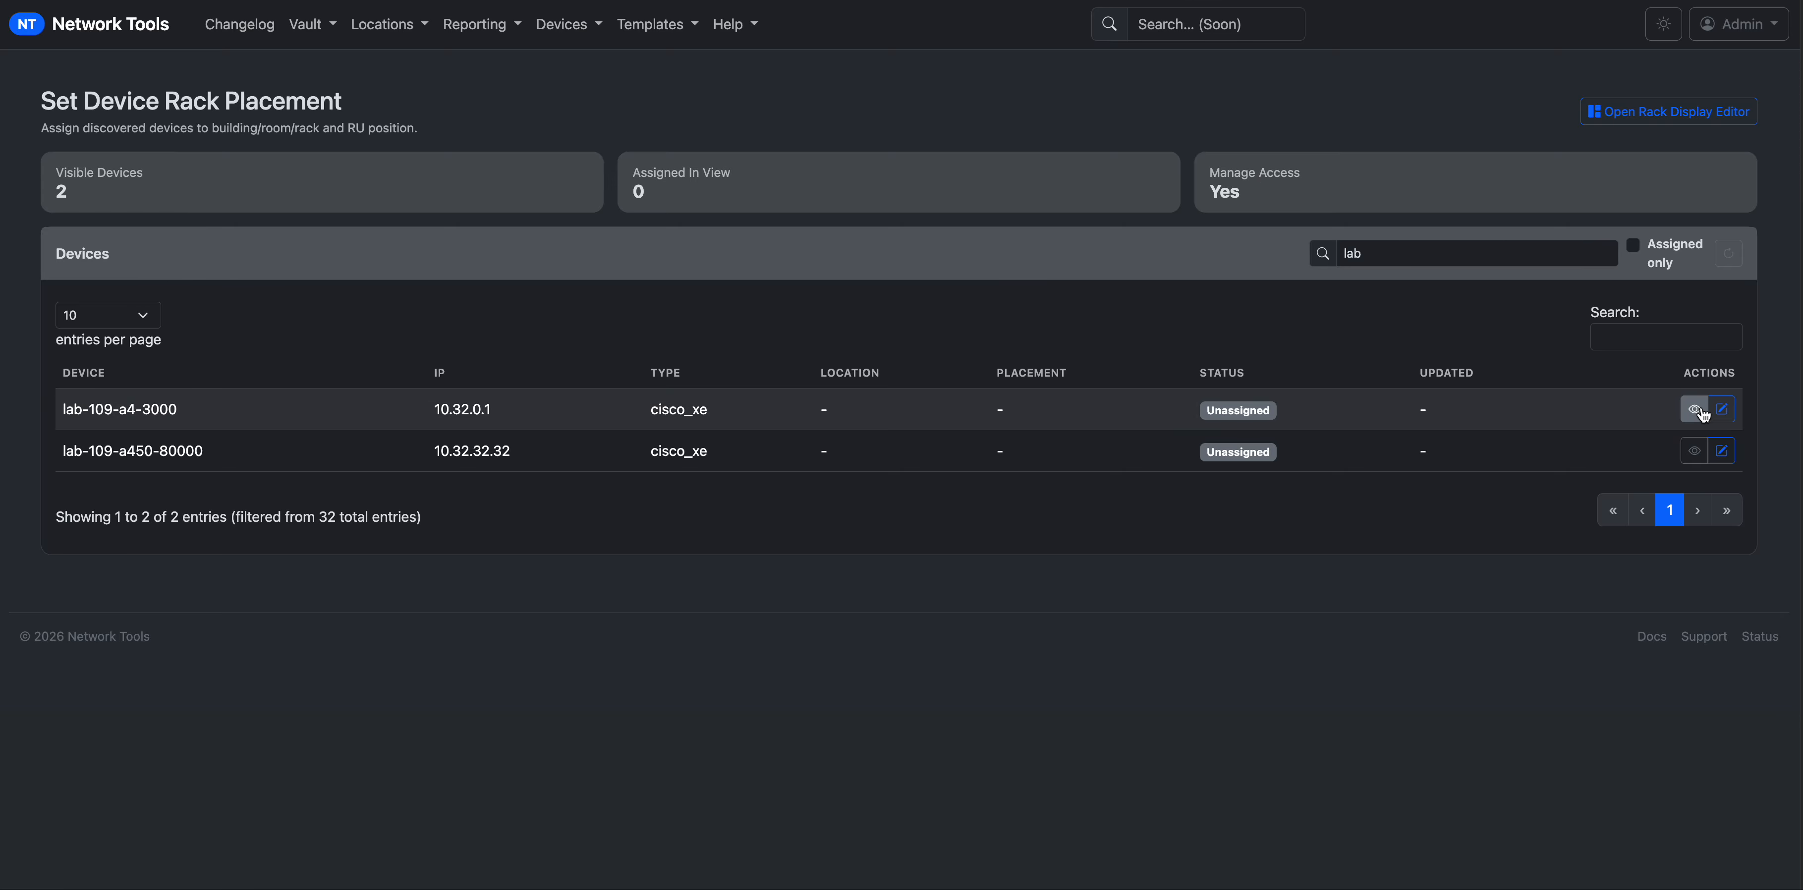
click(1716, 417)
click(498, 239)
text(dc)
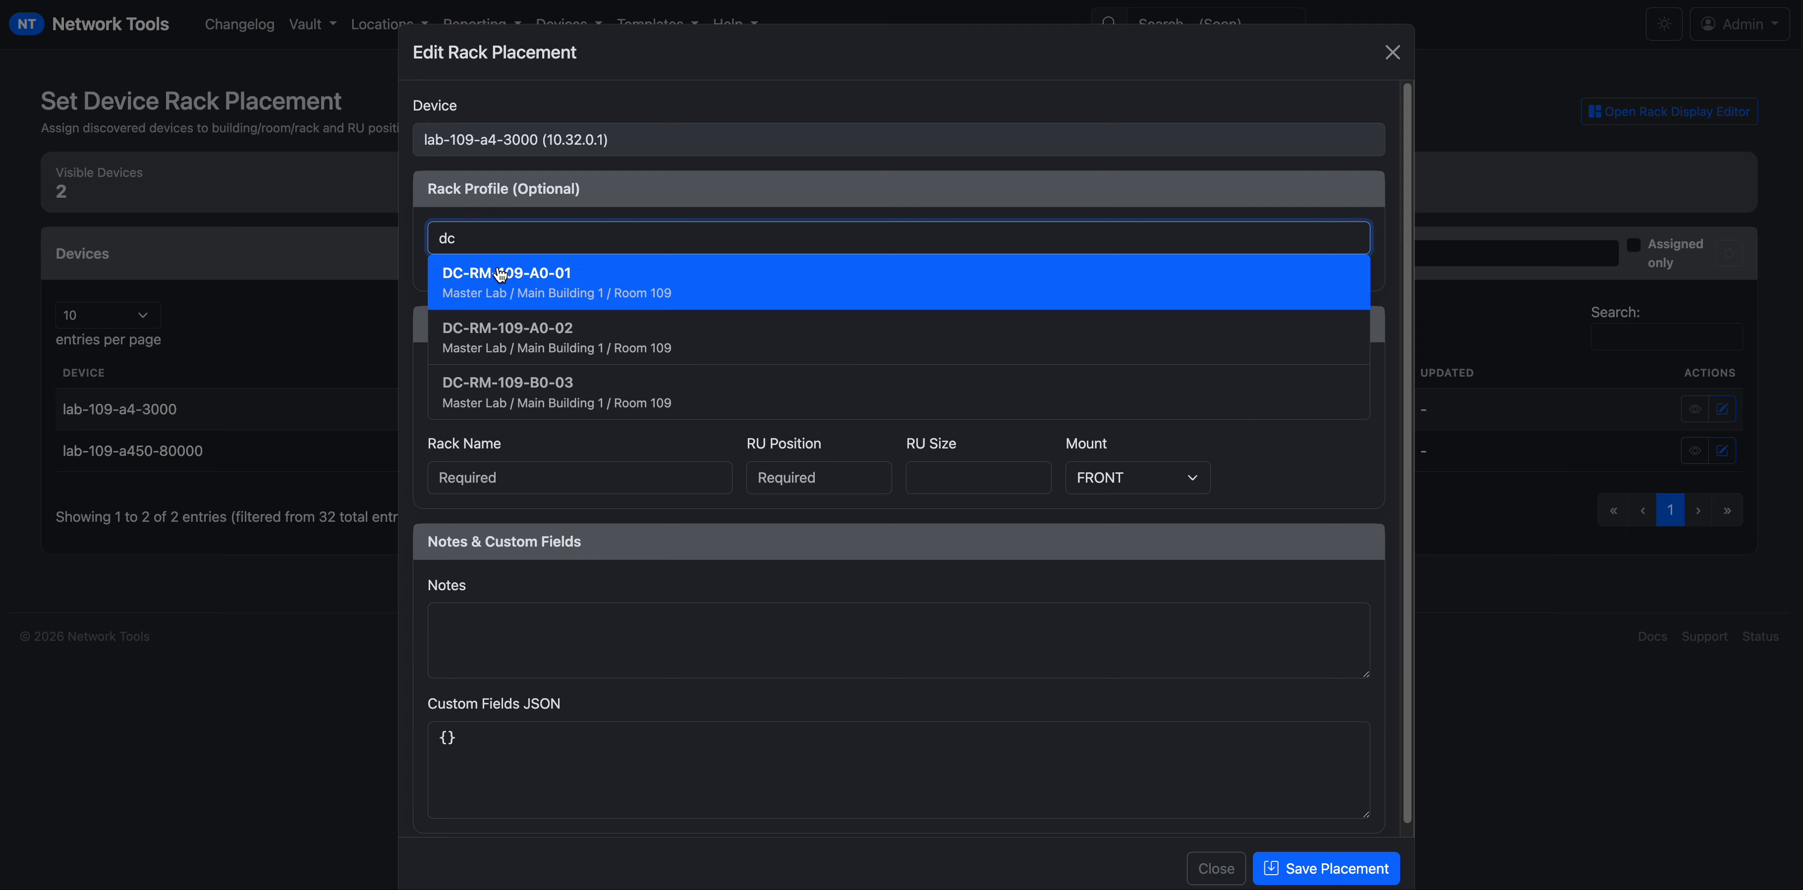
click(769, 371)
click(850, 477)
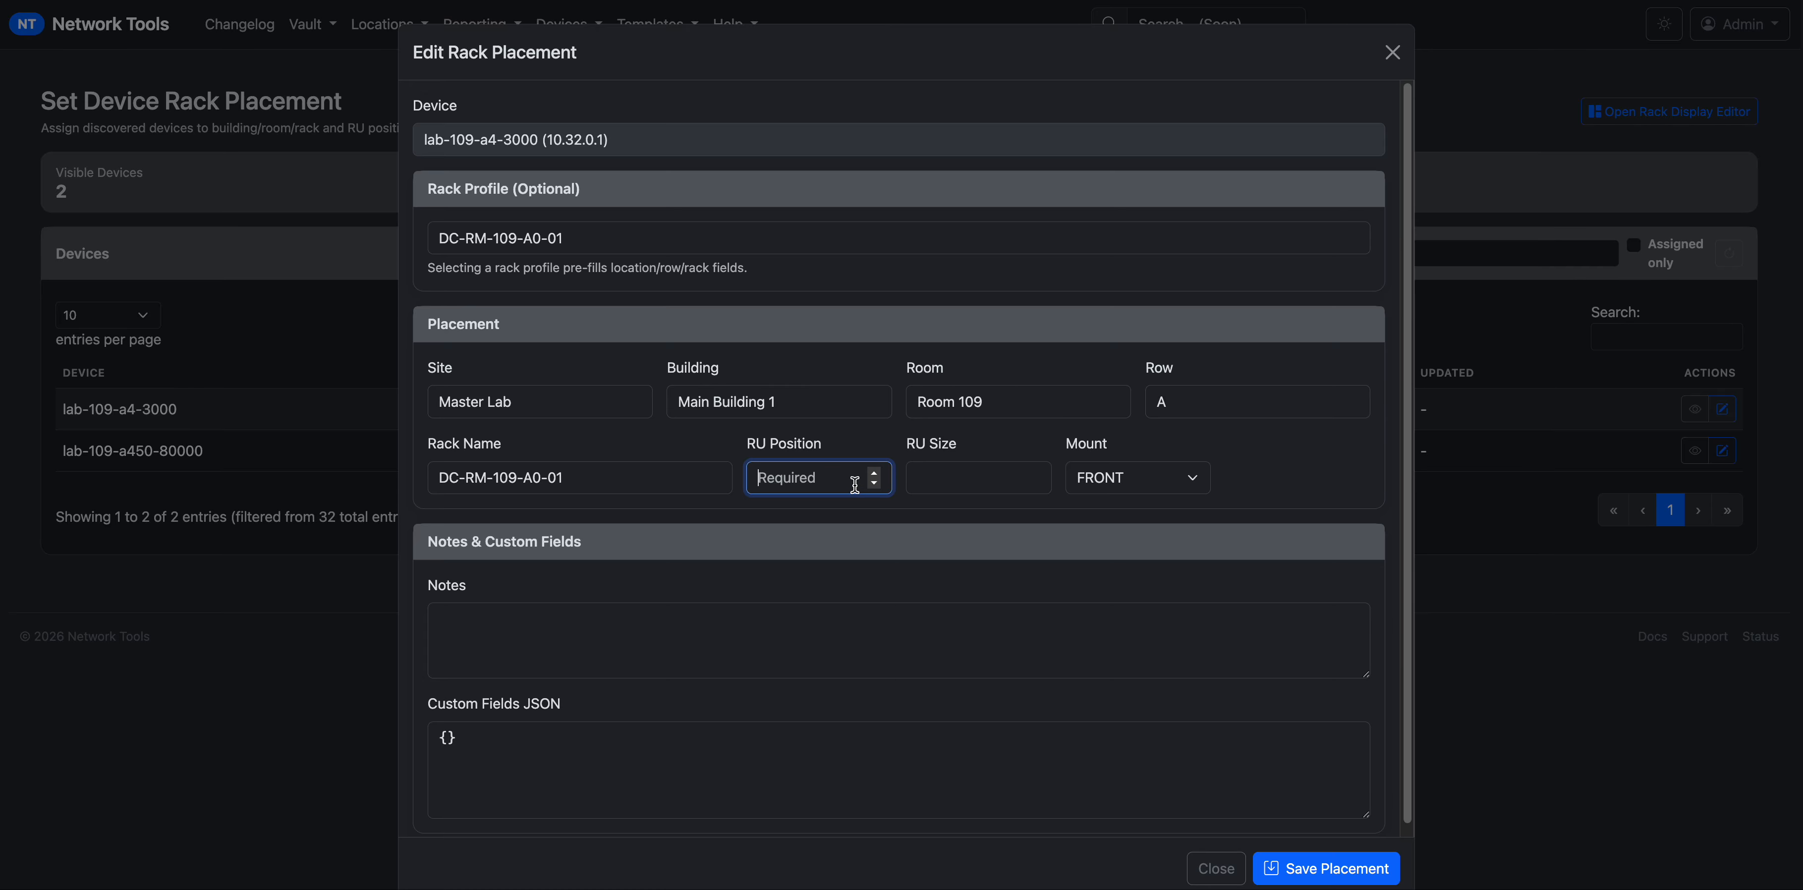
text(10)
key(Tab)
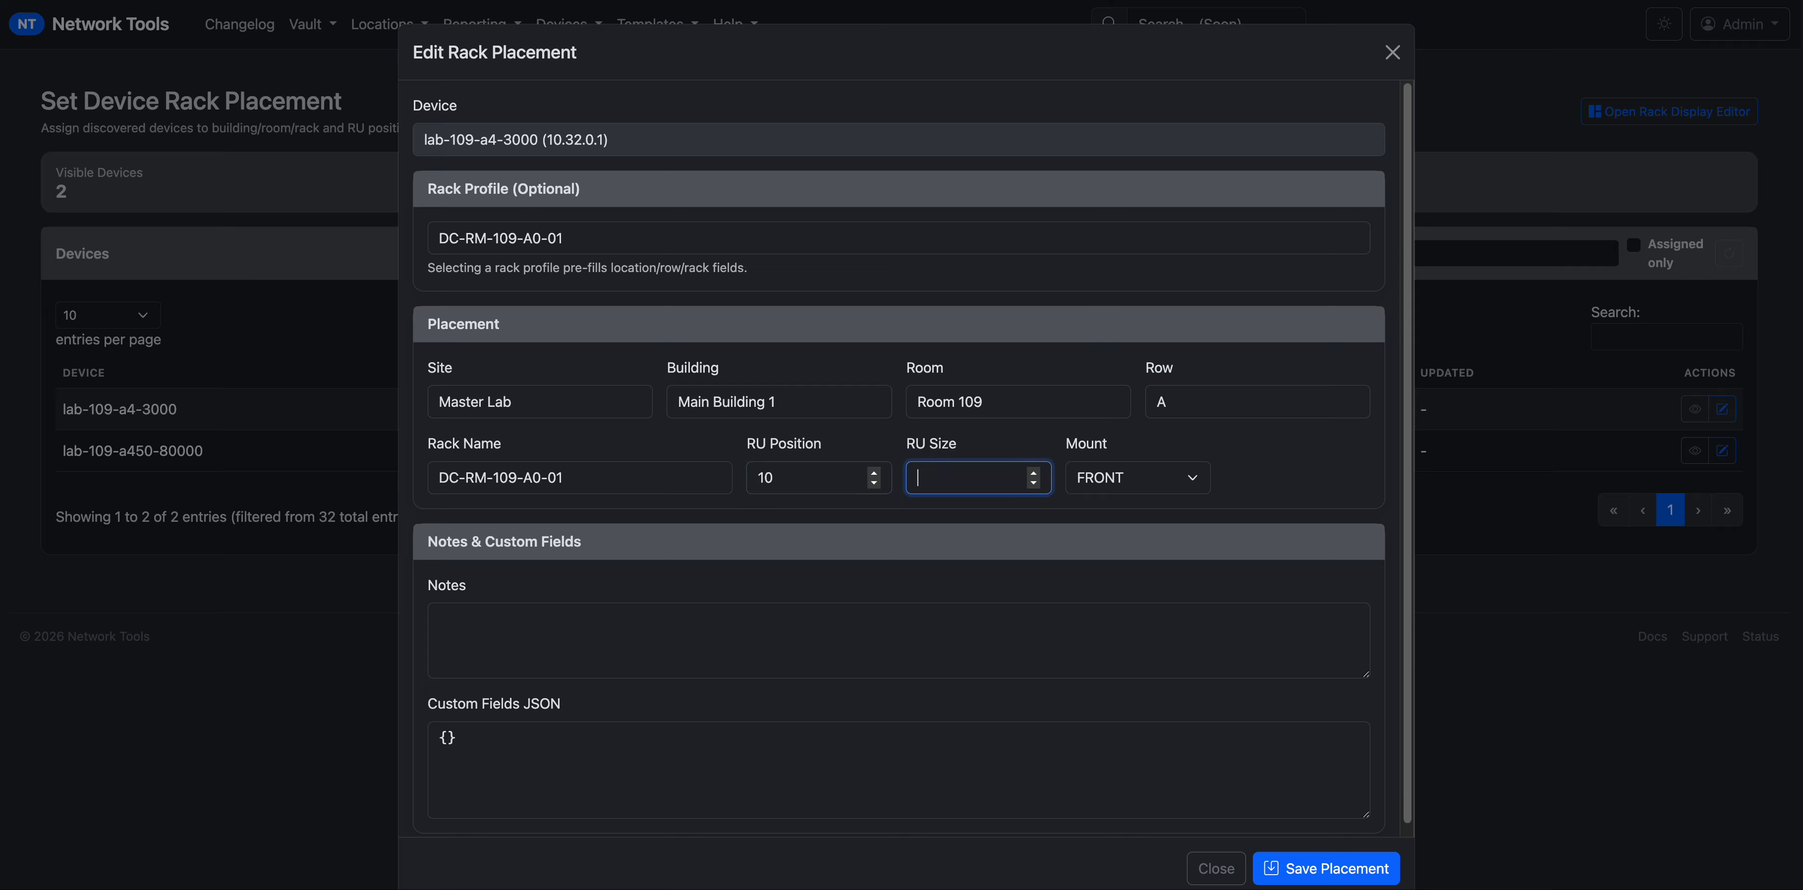
click(1299, 872)
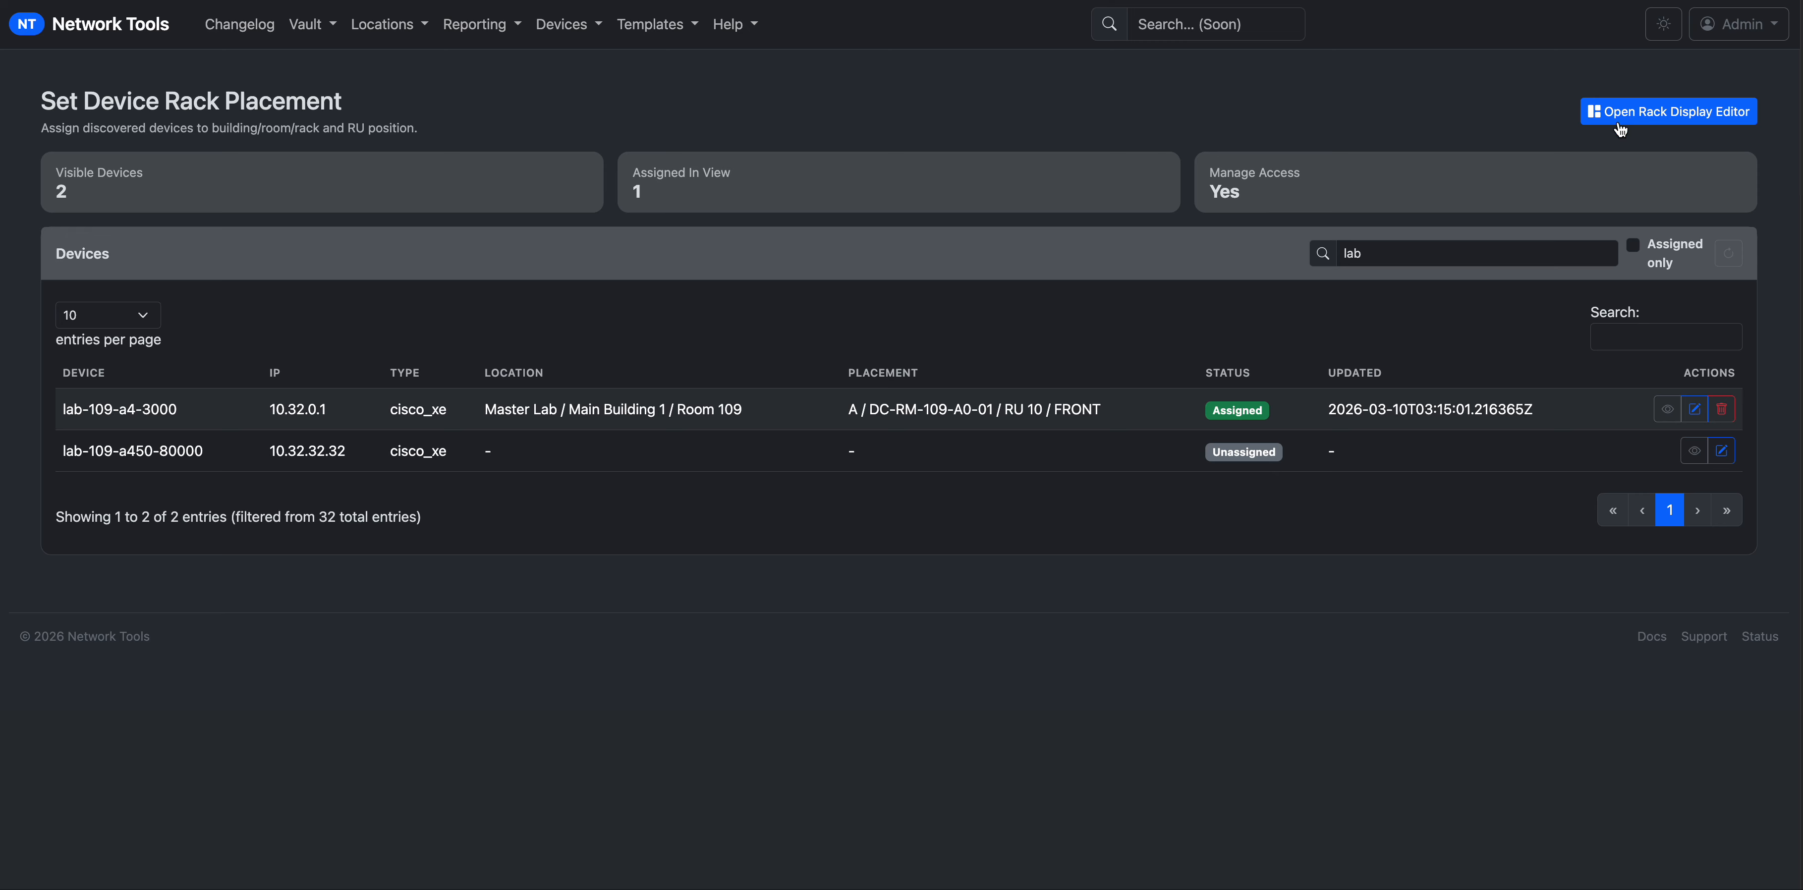
Open the Rack Display Editor and toggle between the light and dark themes.
click(476, 25)
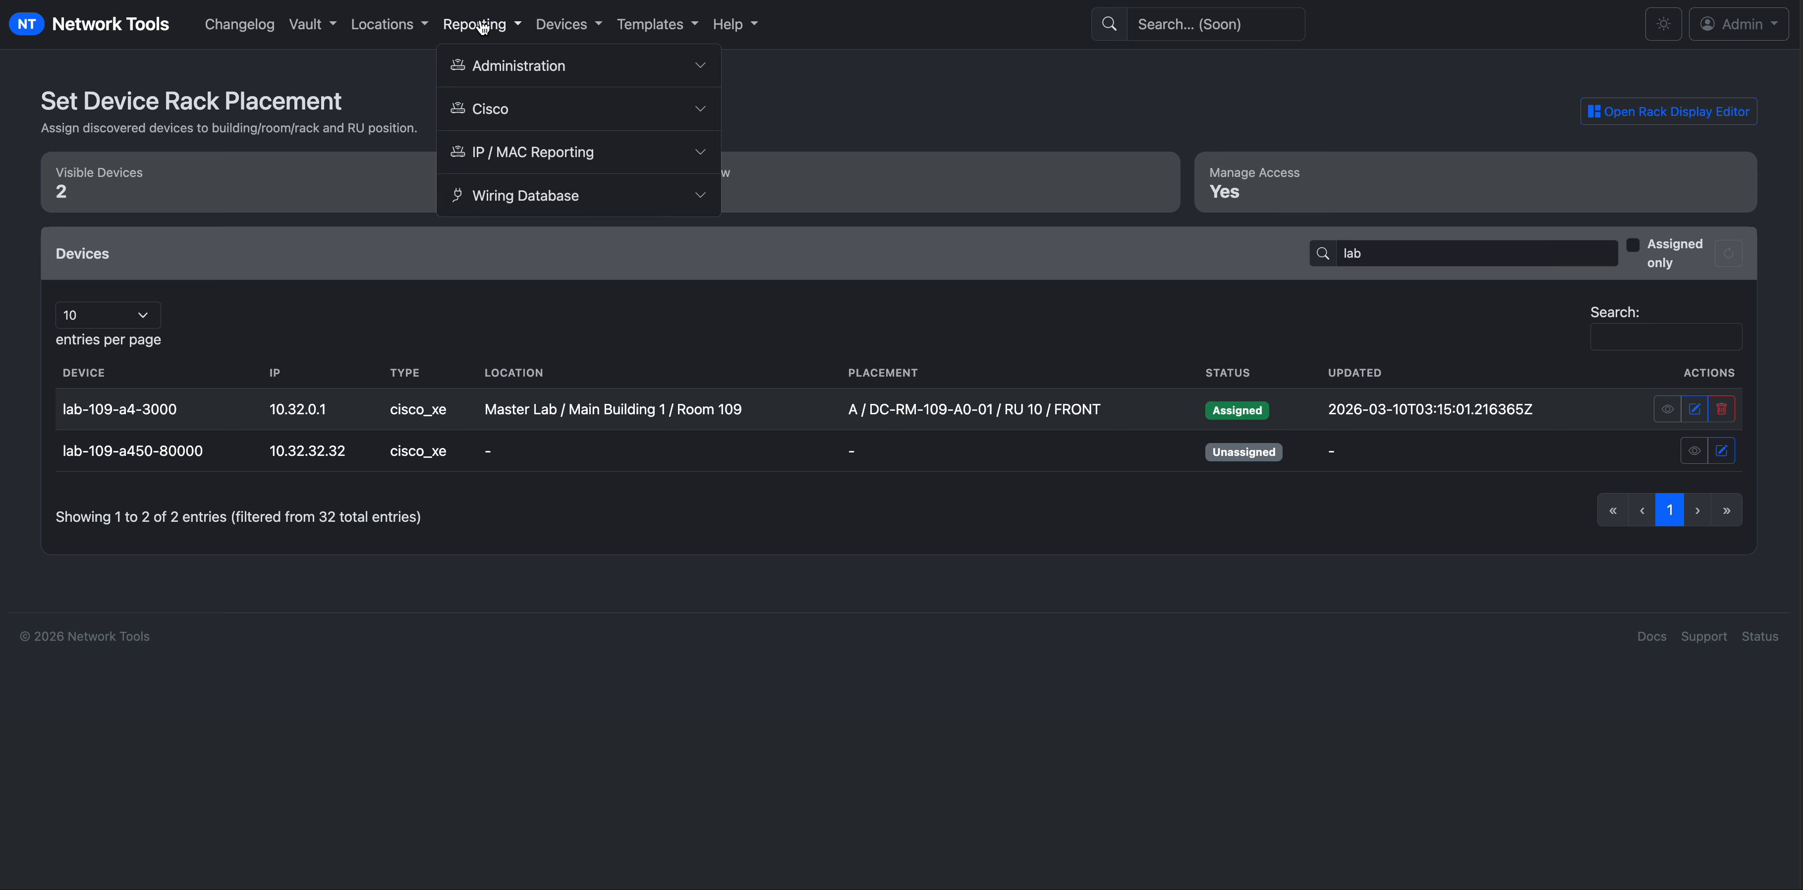
click(562, 24)
click(609, 64)
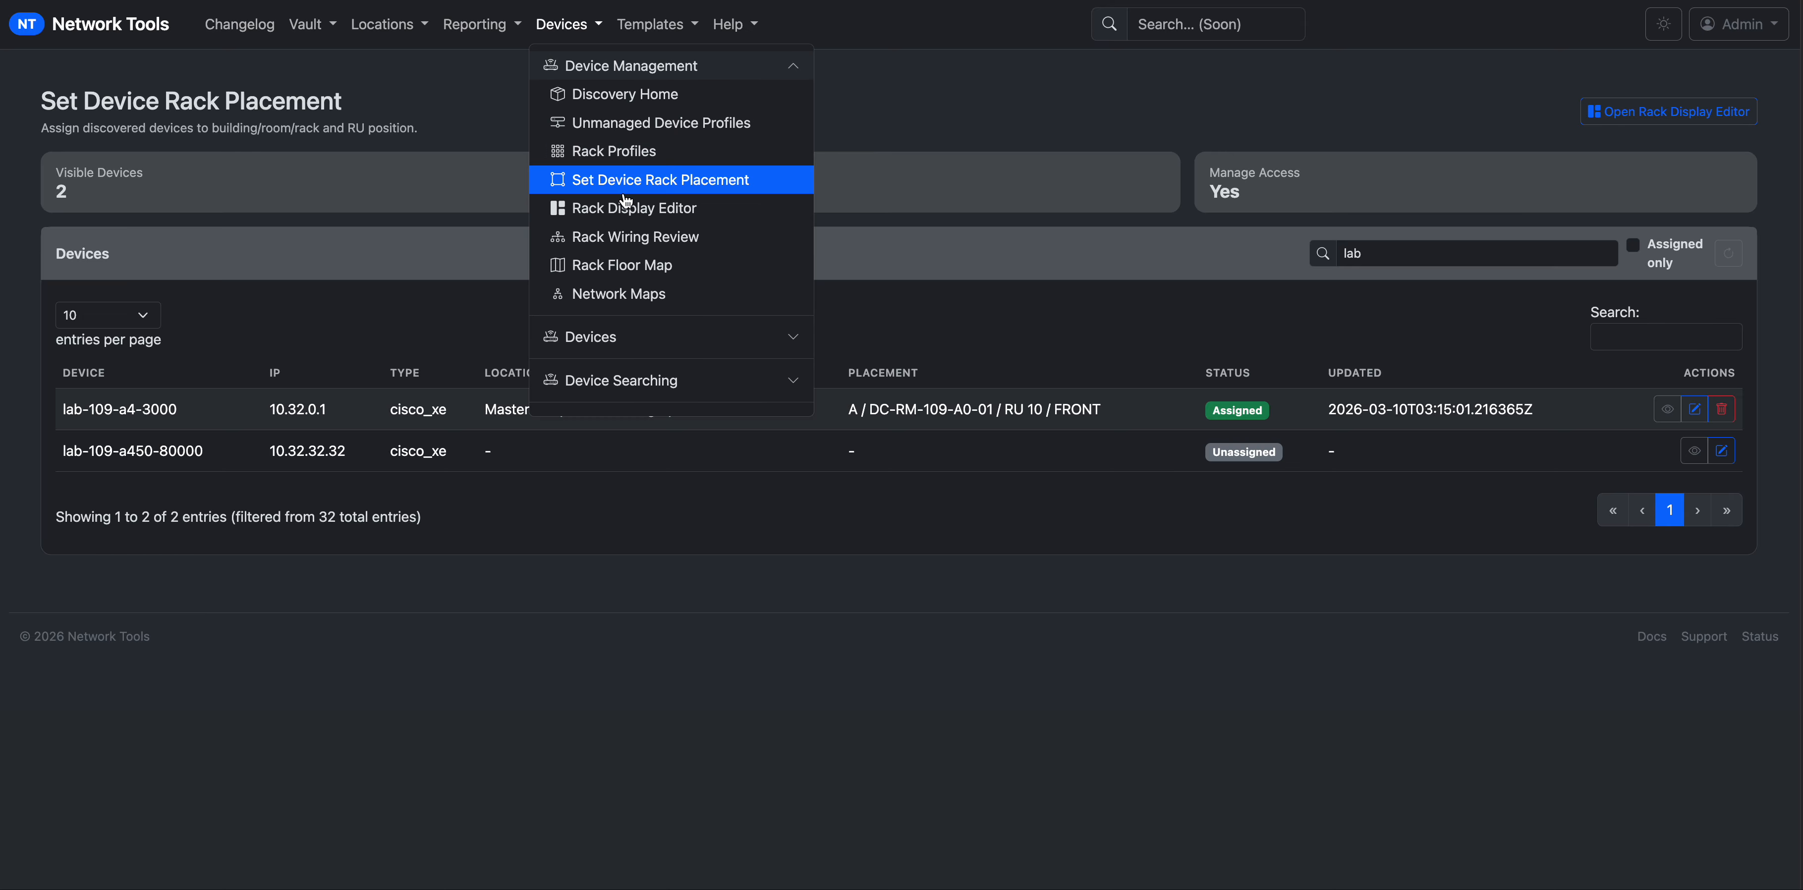
click(620, 210)
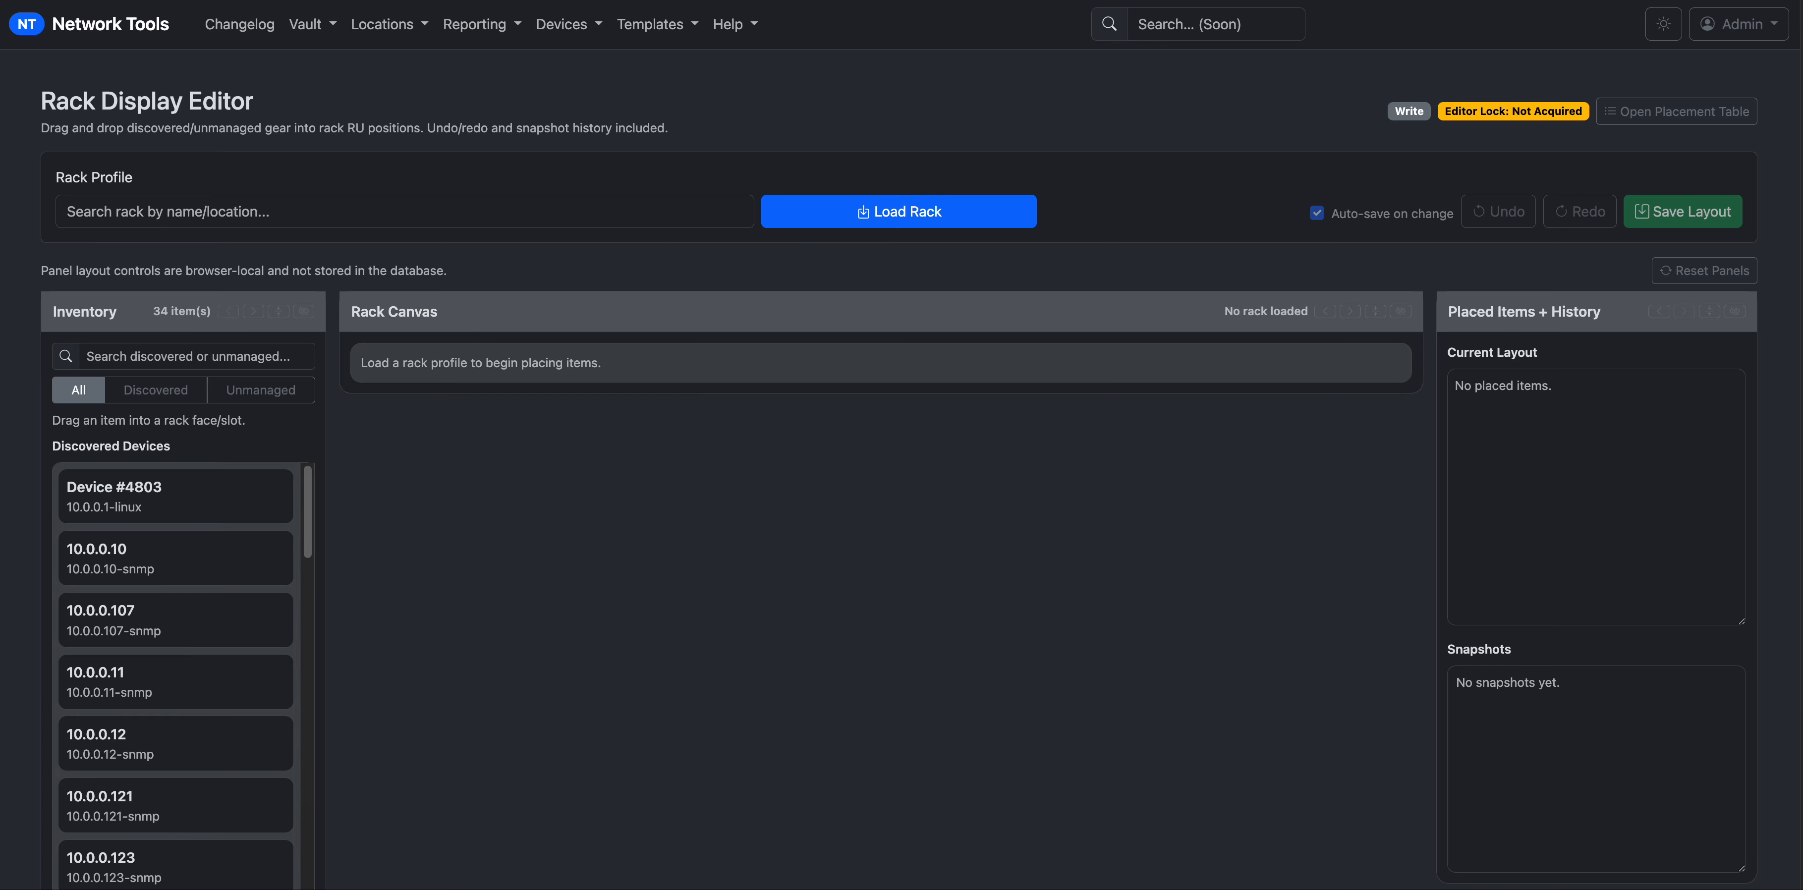
click(1665, 30)
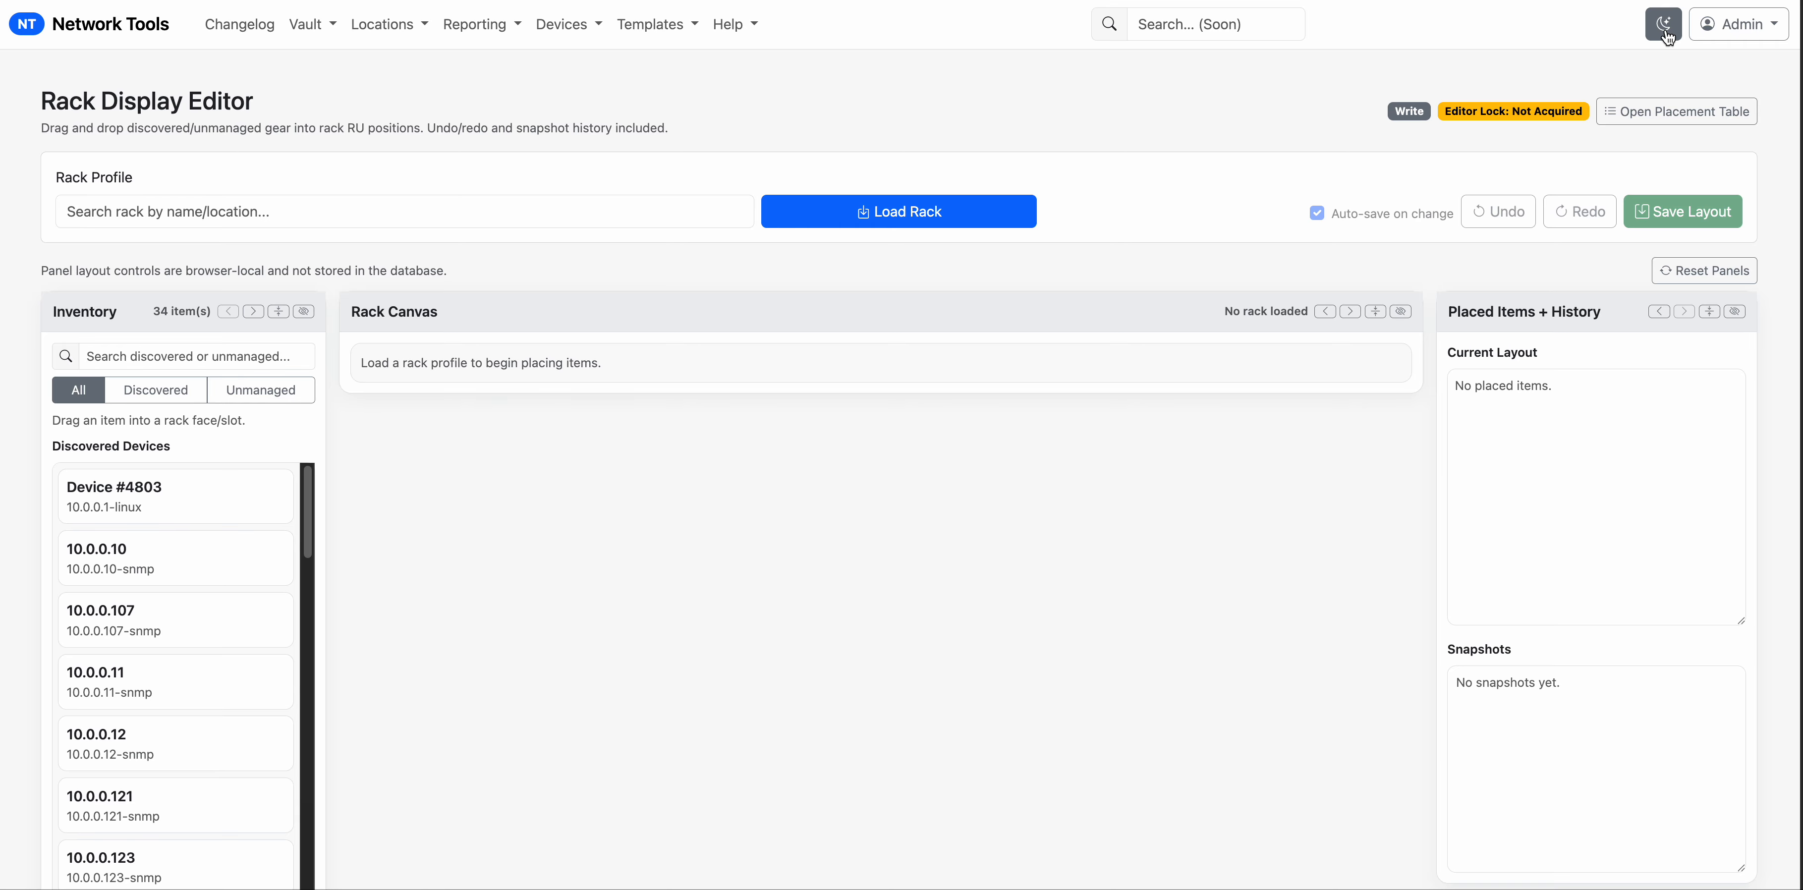
click(1668, 37)
click(1668, 38)
click(1668, 38)
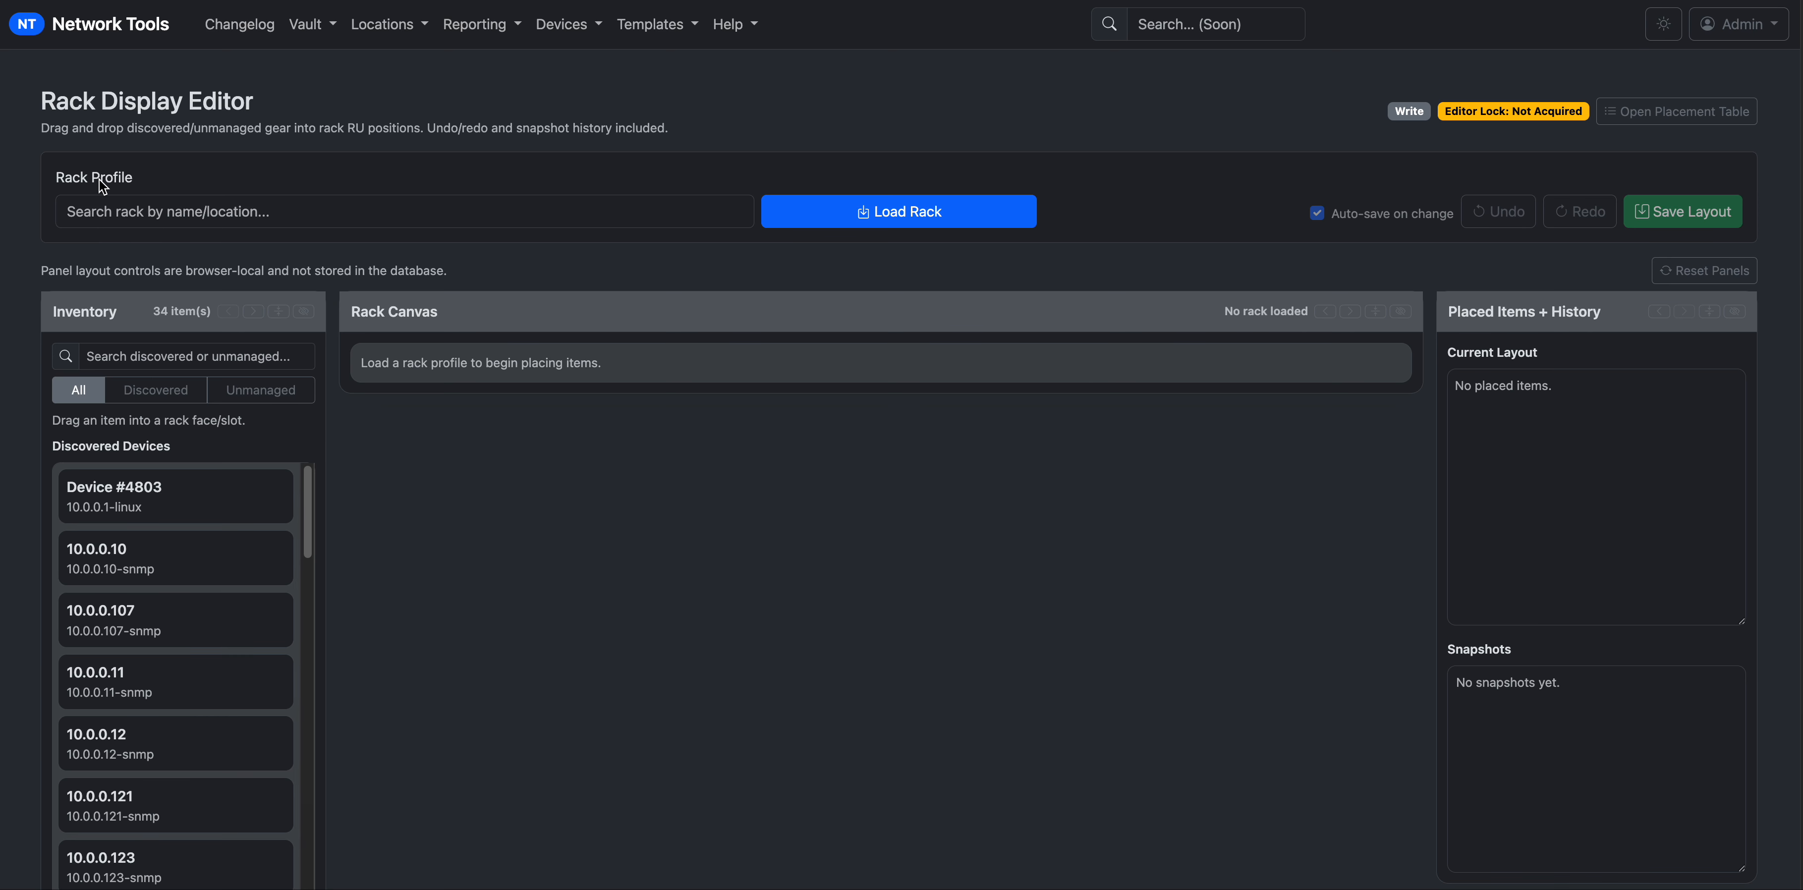
Search rack profiles for dc and choose DC-RM-109-A0-01 to load.
click(134, 214)
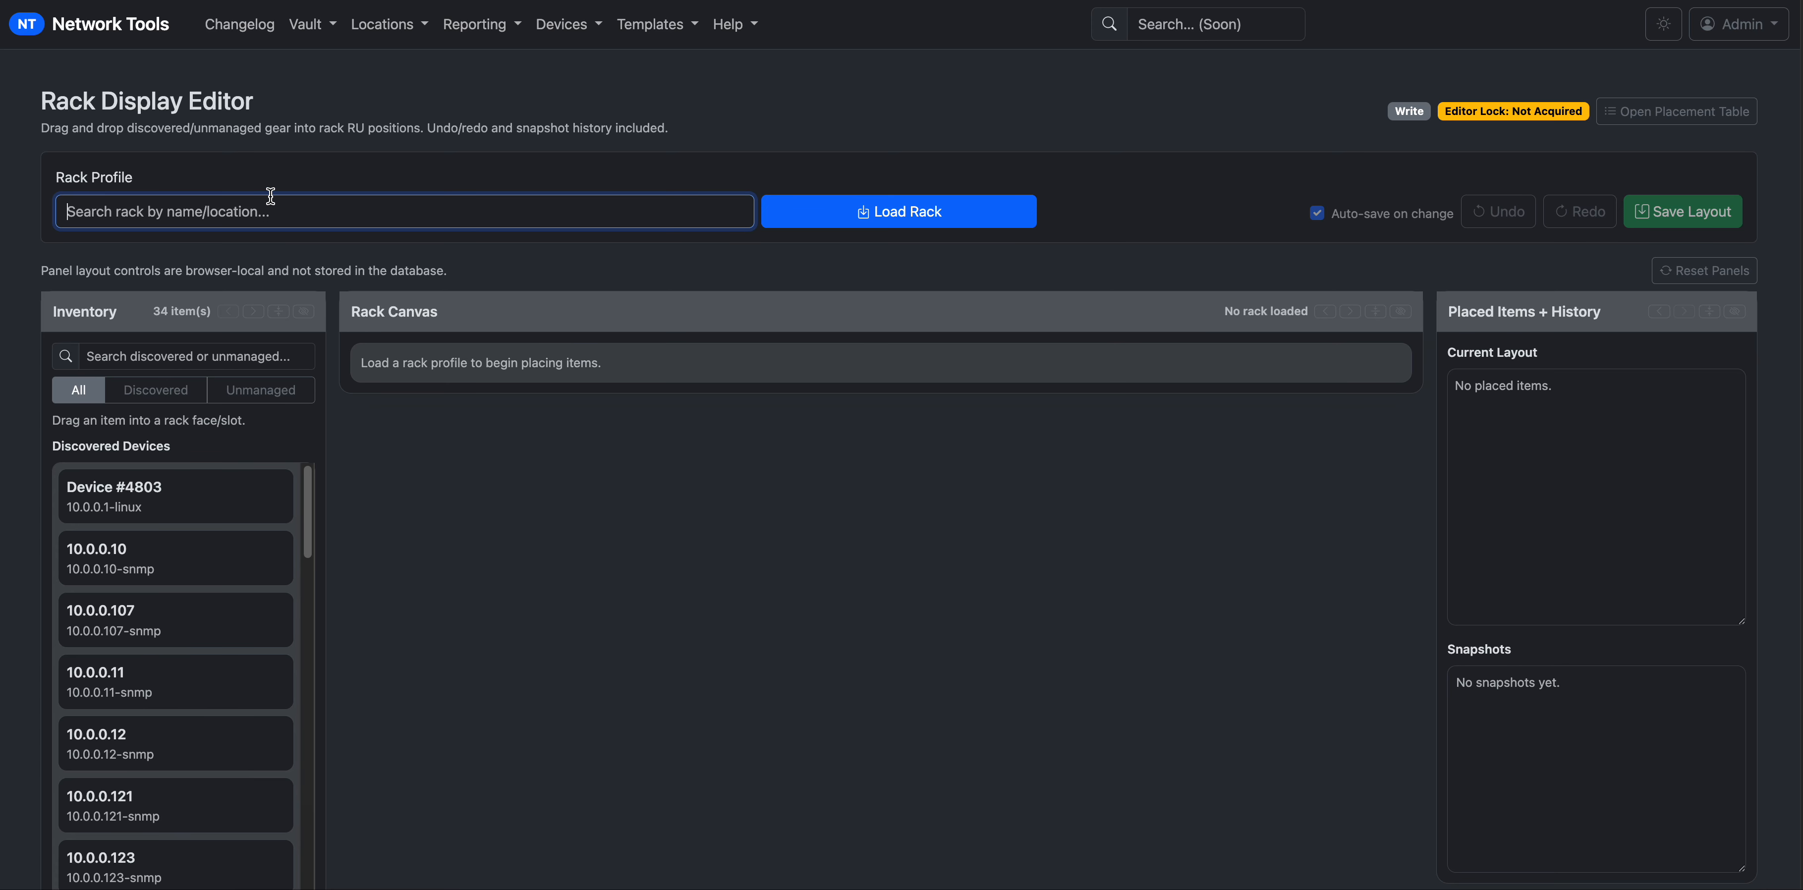
text(d)
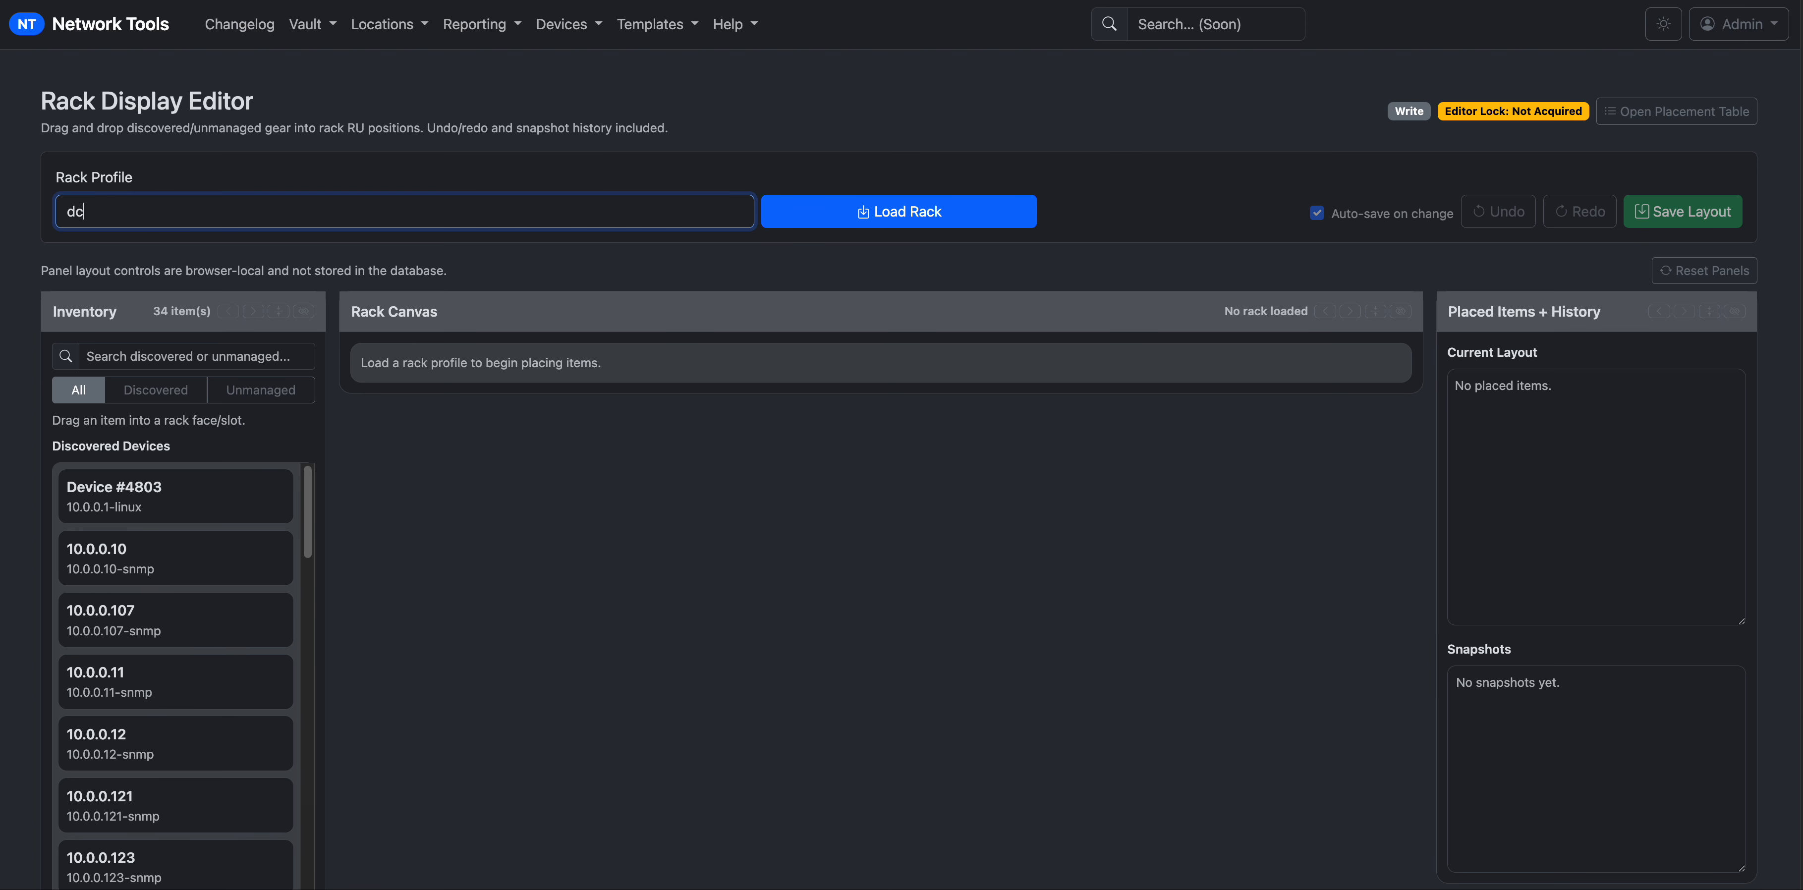
text(c)
key(Down)
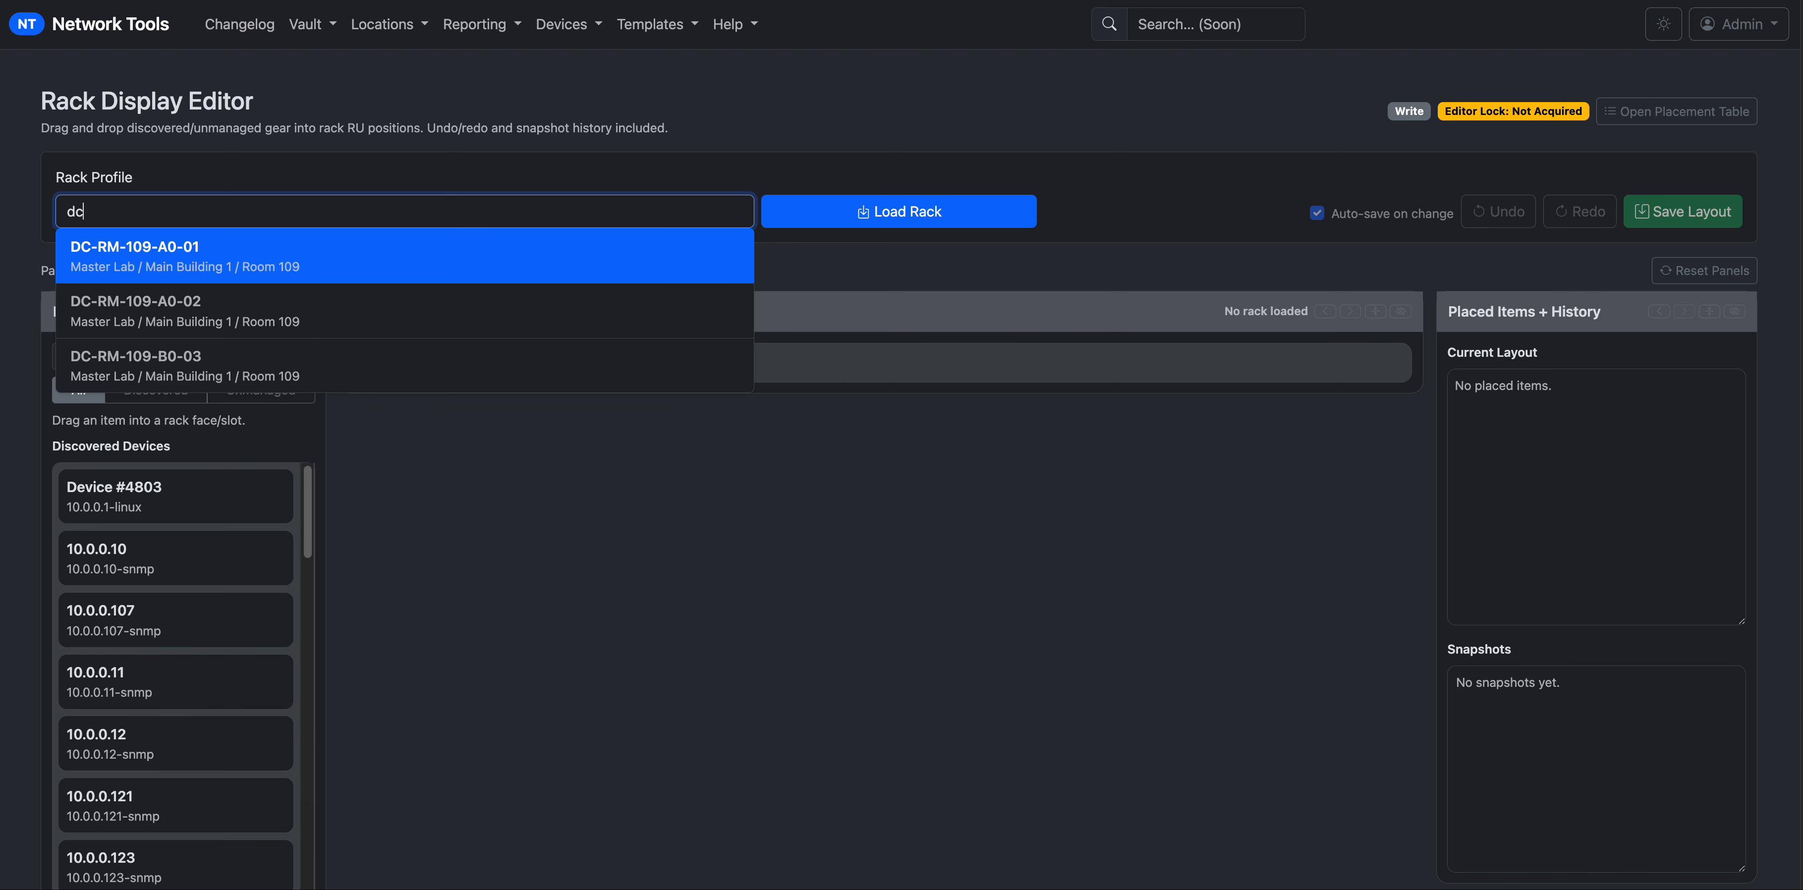
key(Return)
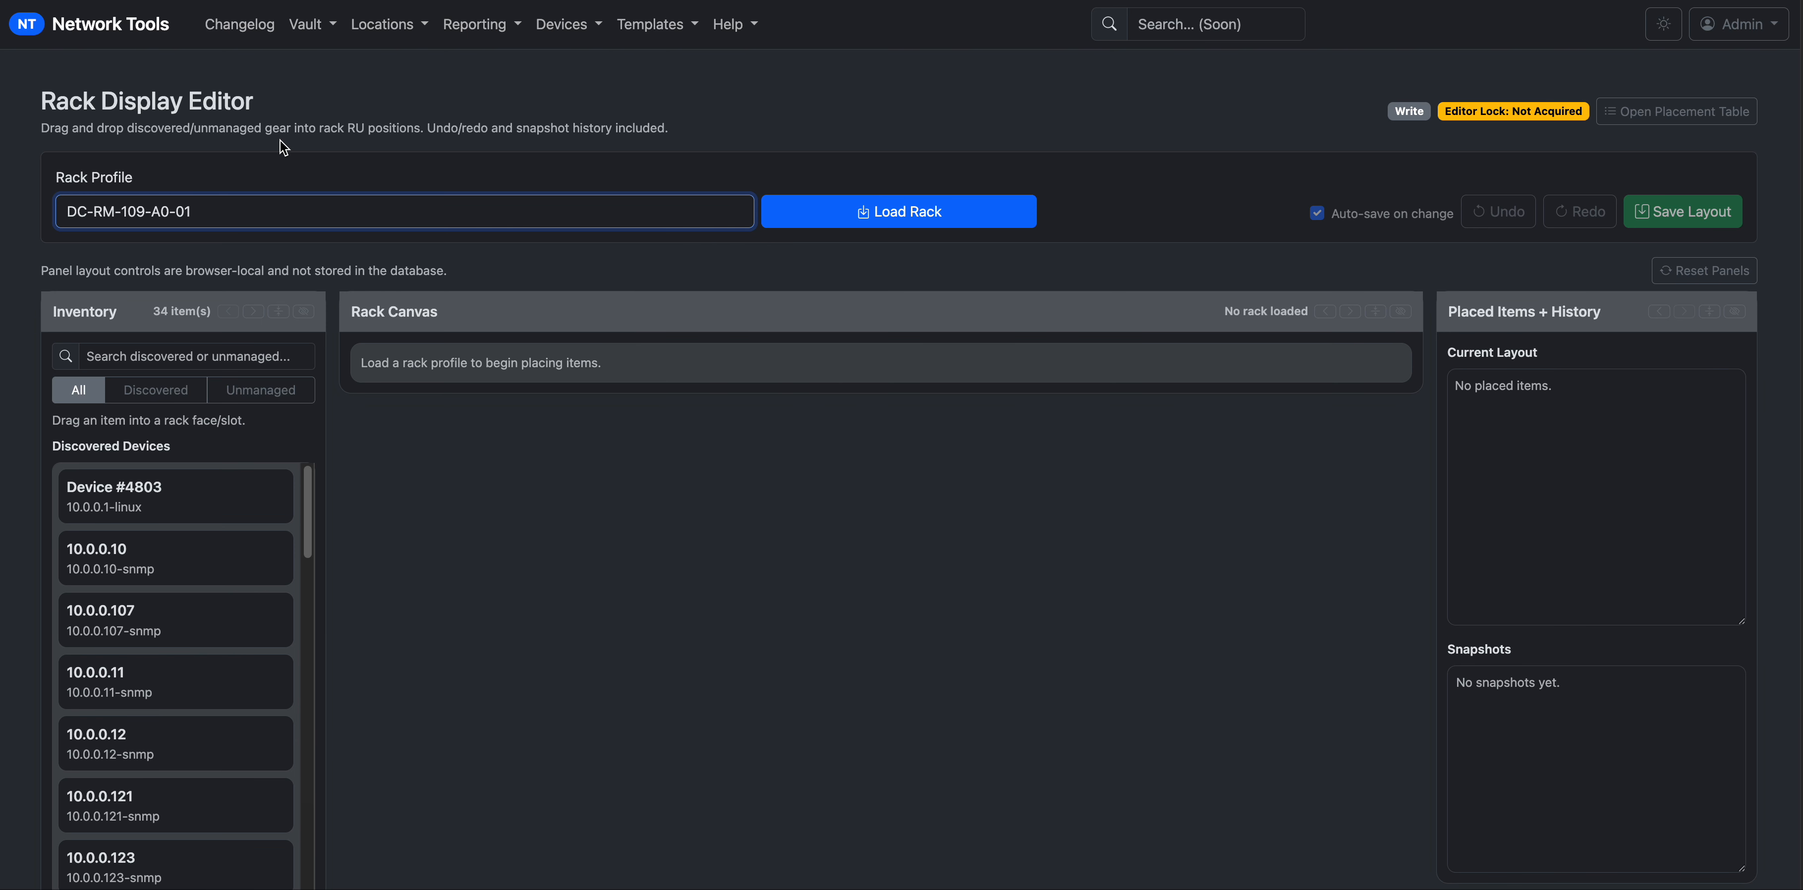
Load DC-RM-109-A0-01 and drag lab-109-a4-3000 from RU 10 up to RU 35 on the front.
click(780, 215)
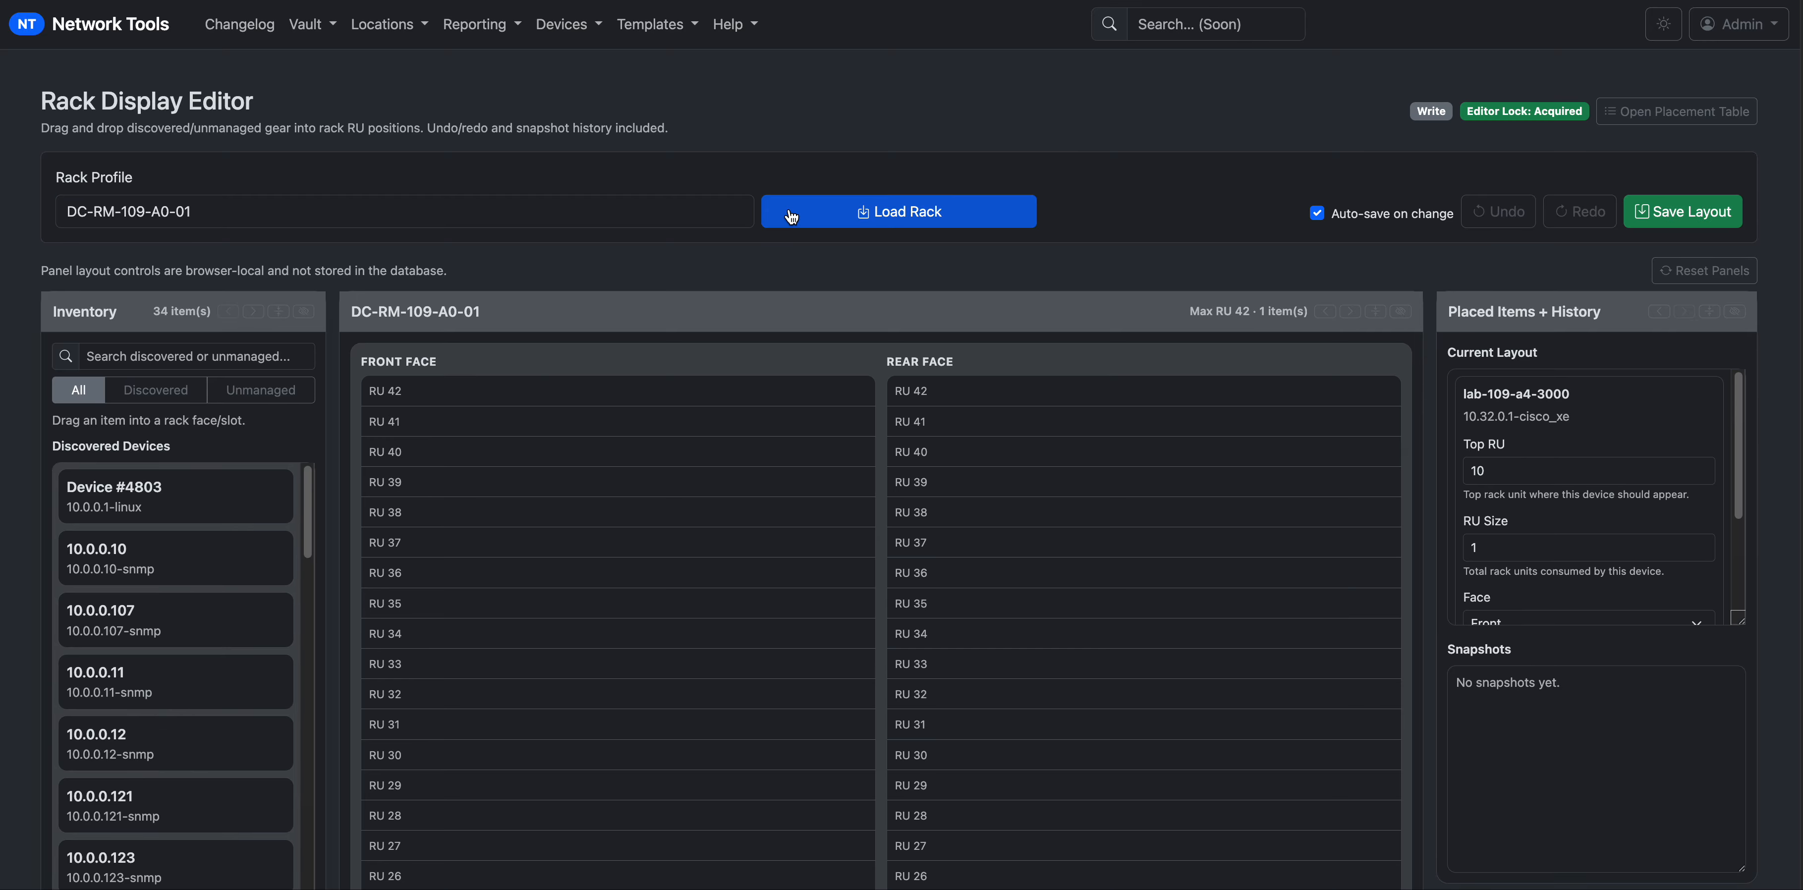
scroll(672, 420, down, 10)
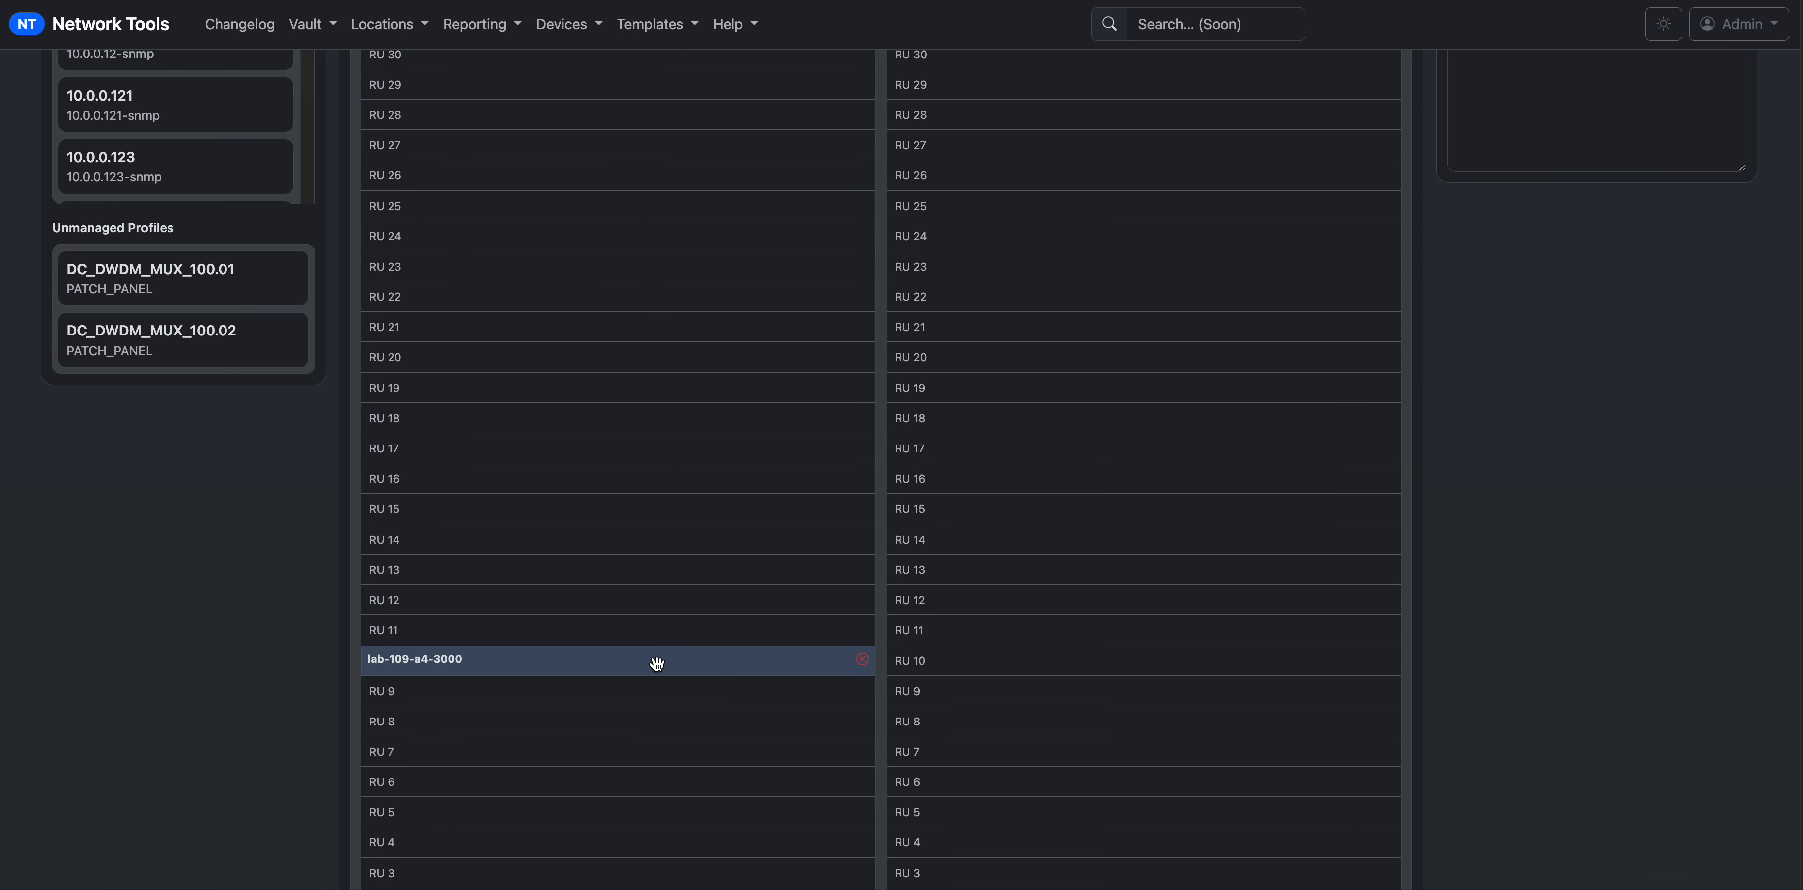
scroll(672, 659, down, 1)
scroll(671, 657, down, 2)
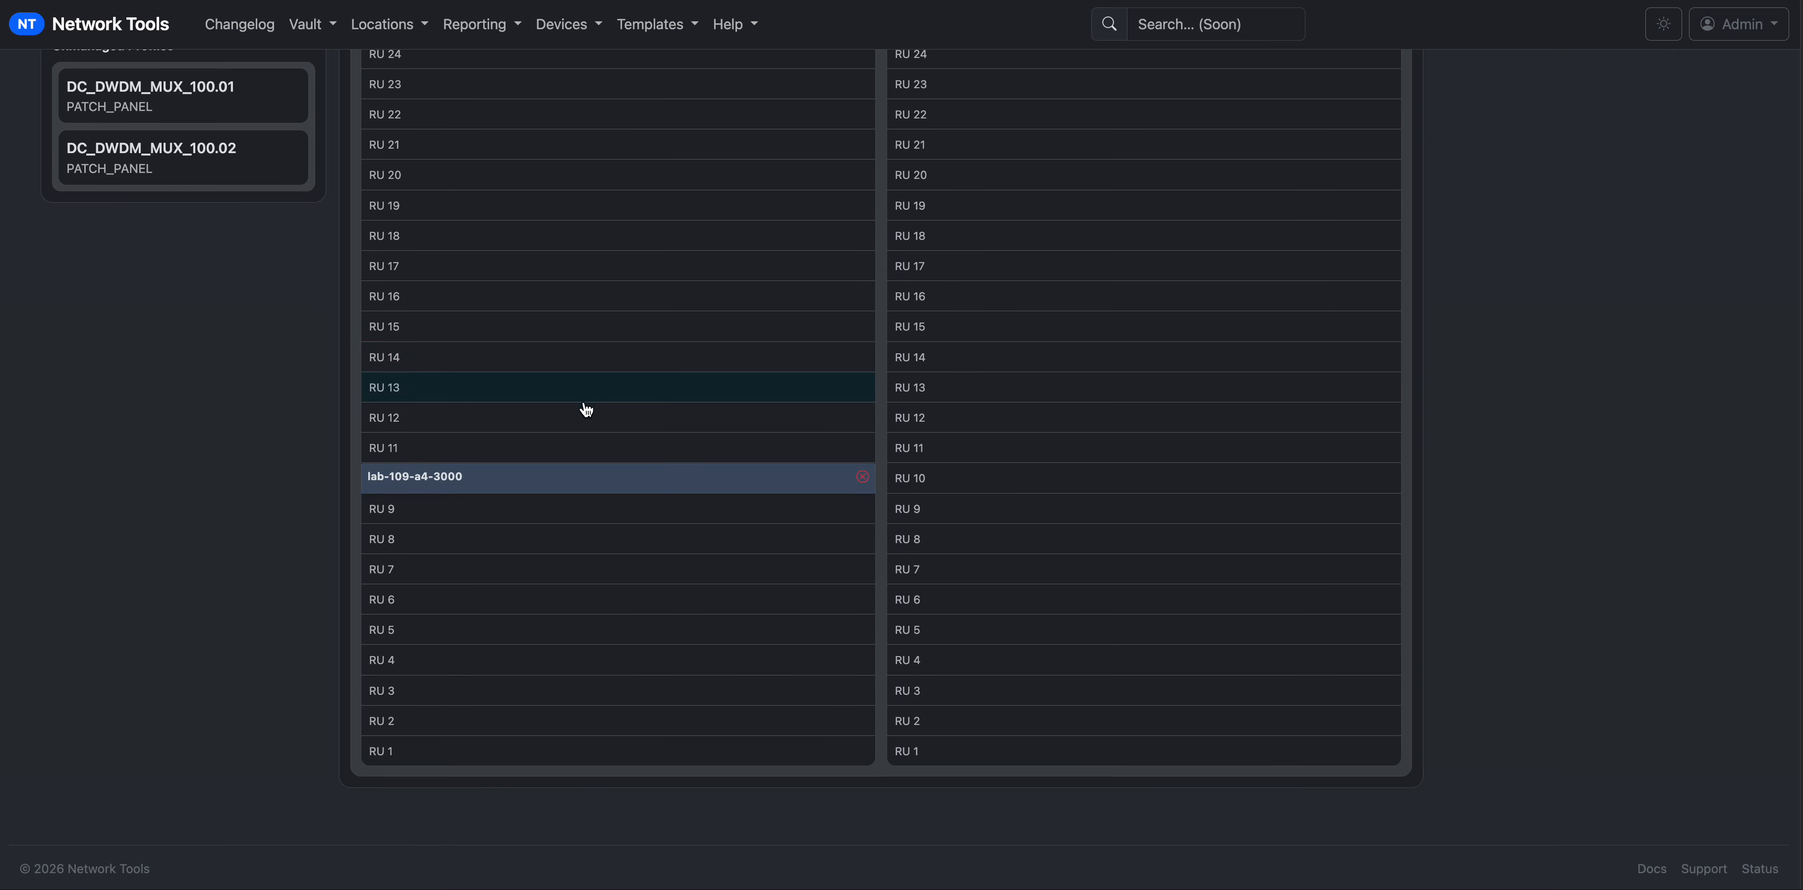
scroll(586, 409, up, 4)
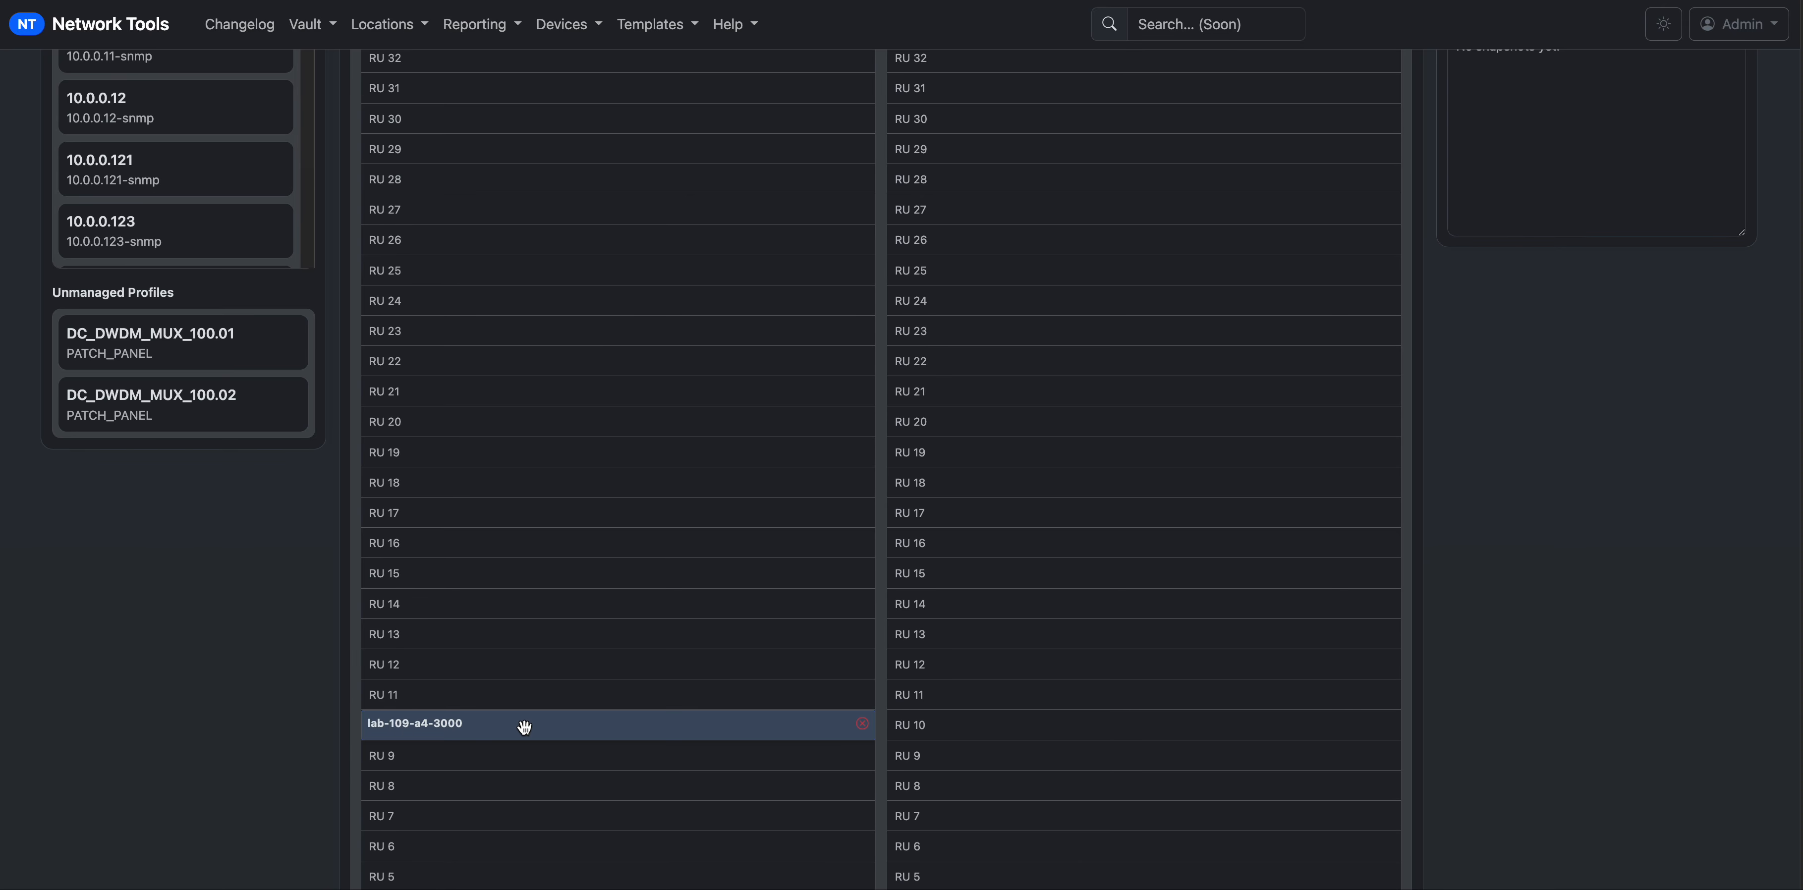
drag(523, 726, 538, 361)
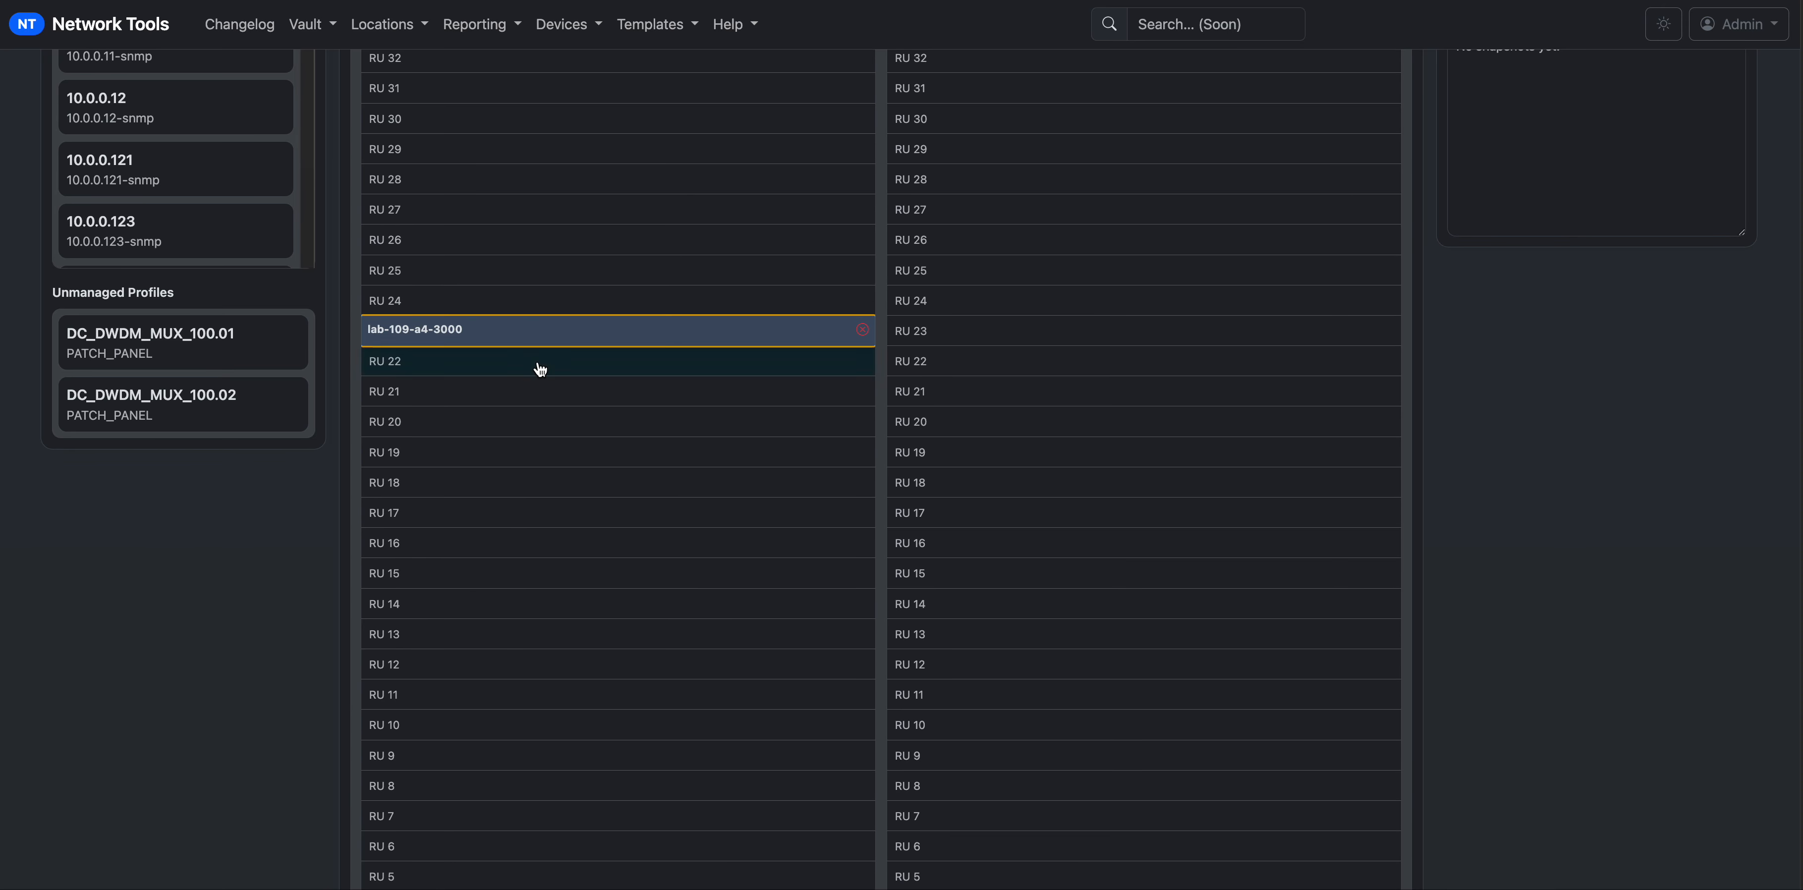
scroll(538, 362, up, 6)
drag(576, 728, 582, 359)
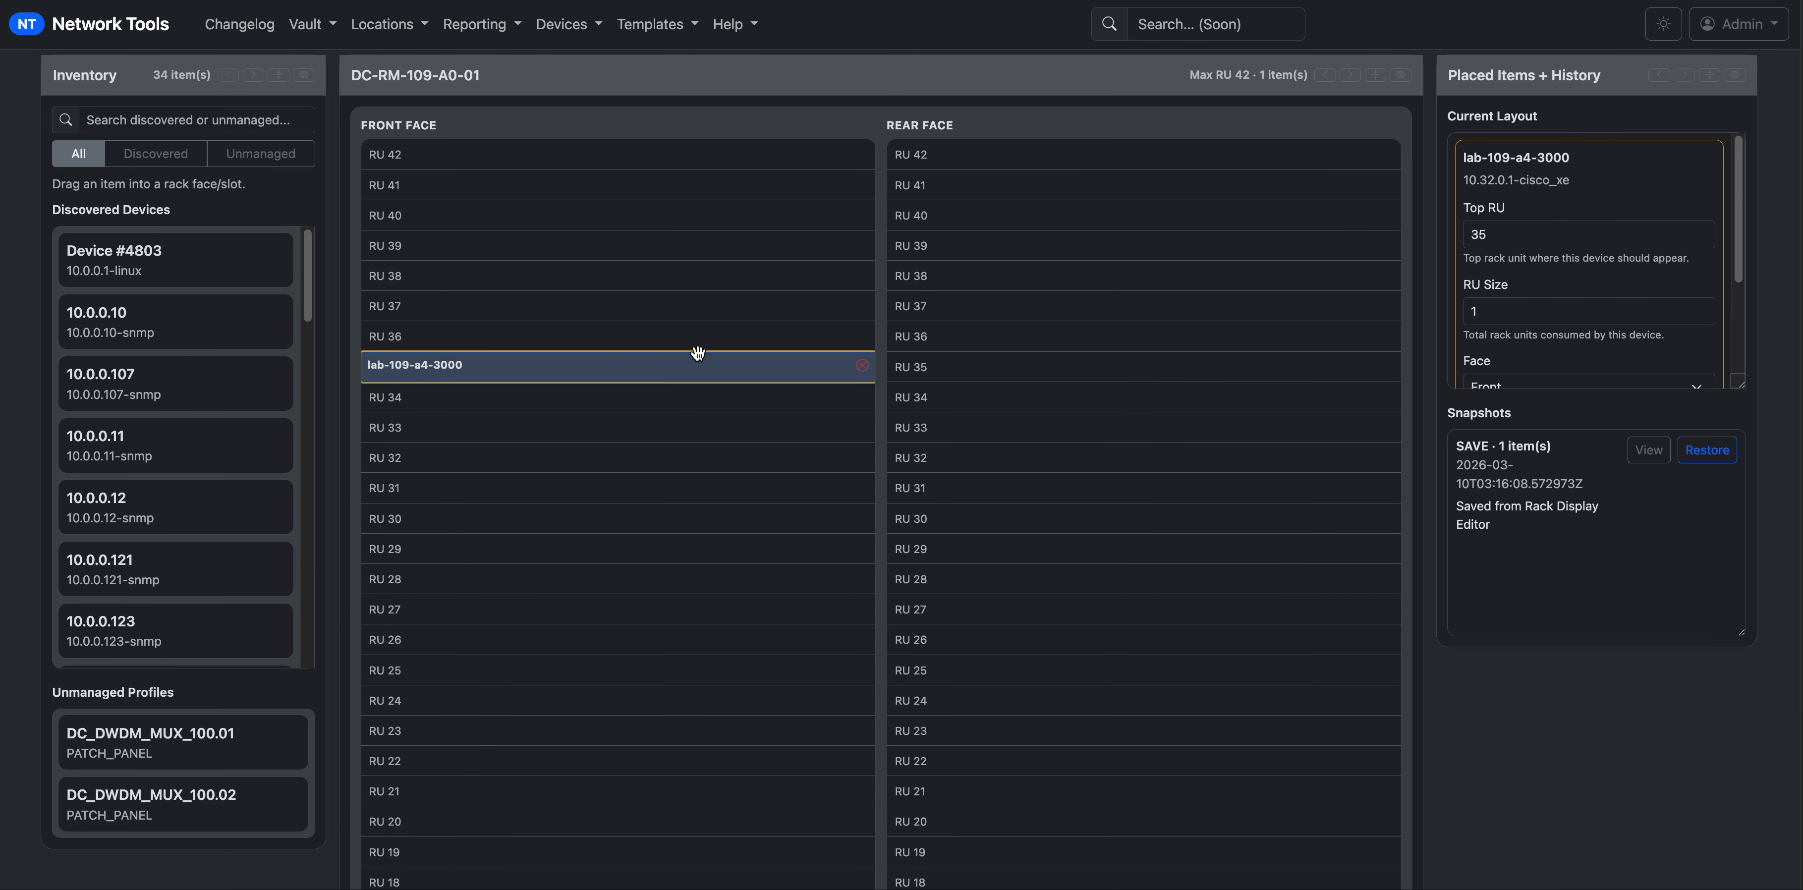
Remove lab-109-a4-3000 from the rack and bring the Snapshots list into view.
click(866, 366)
scroll(861, 402, up, 3)
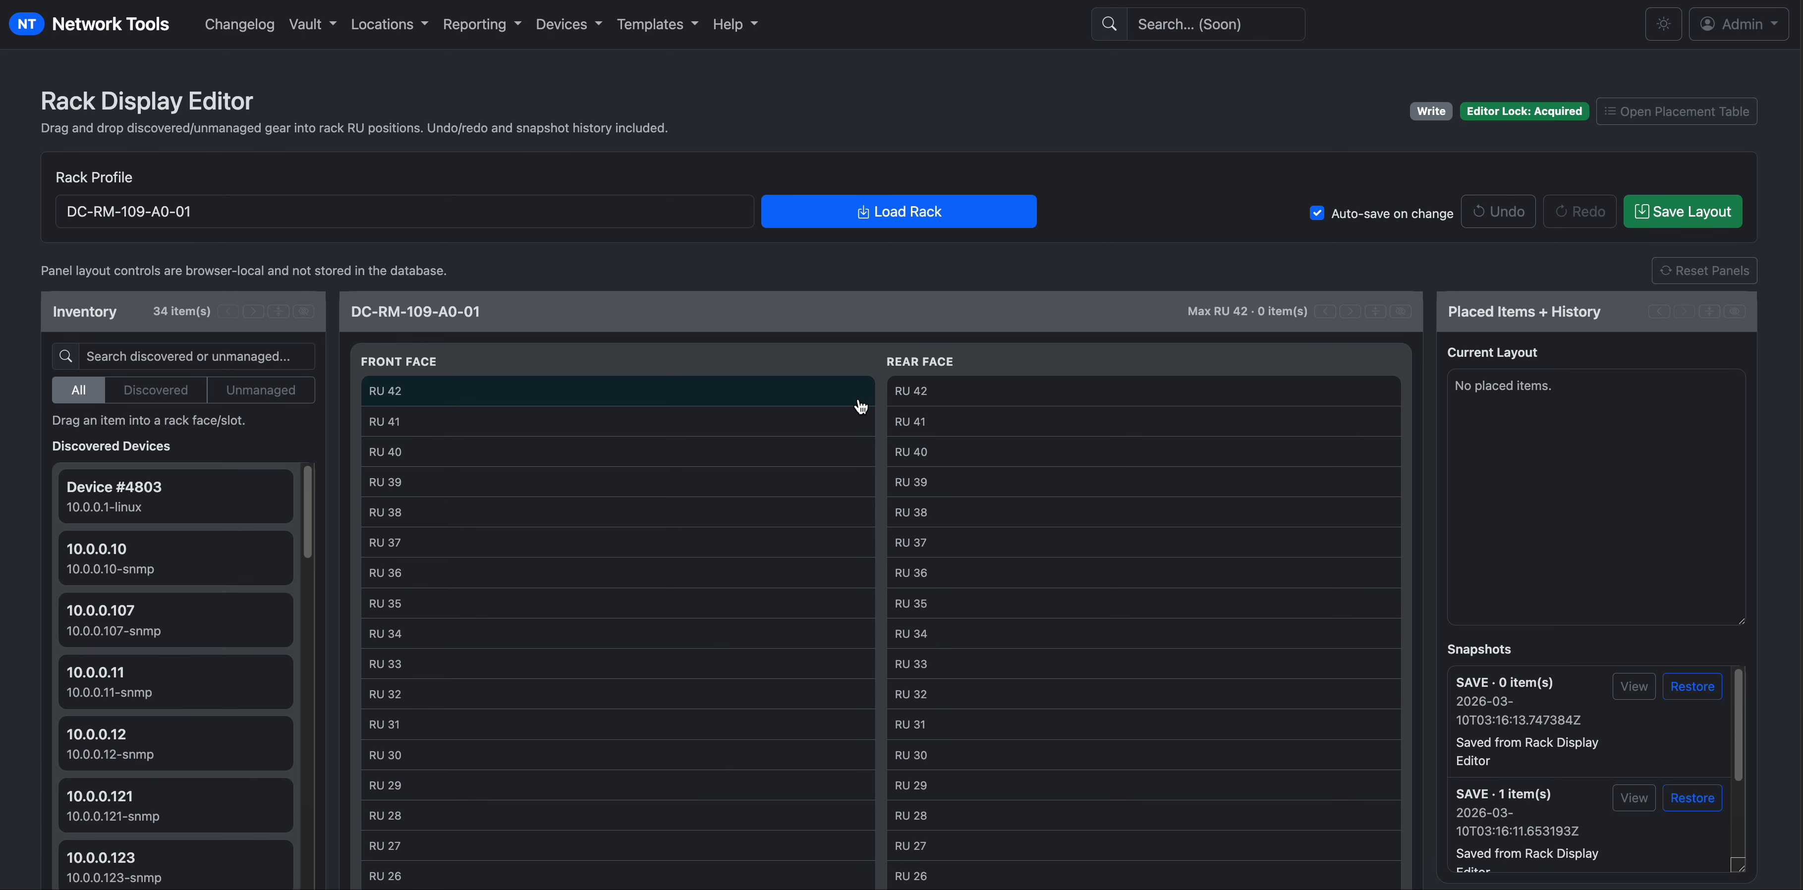
scroll(1635, 696, down, 1)
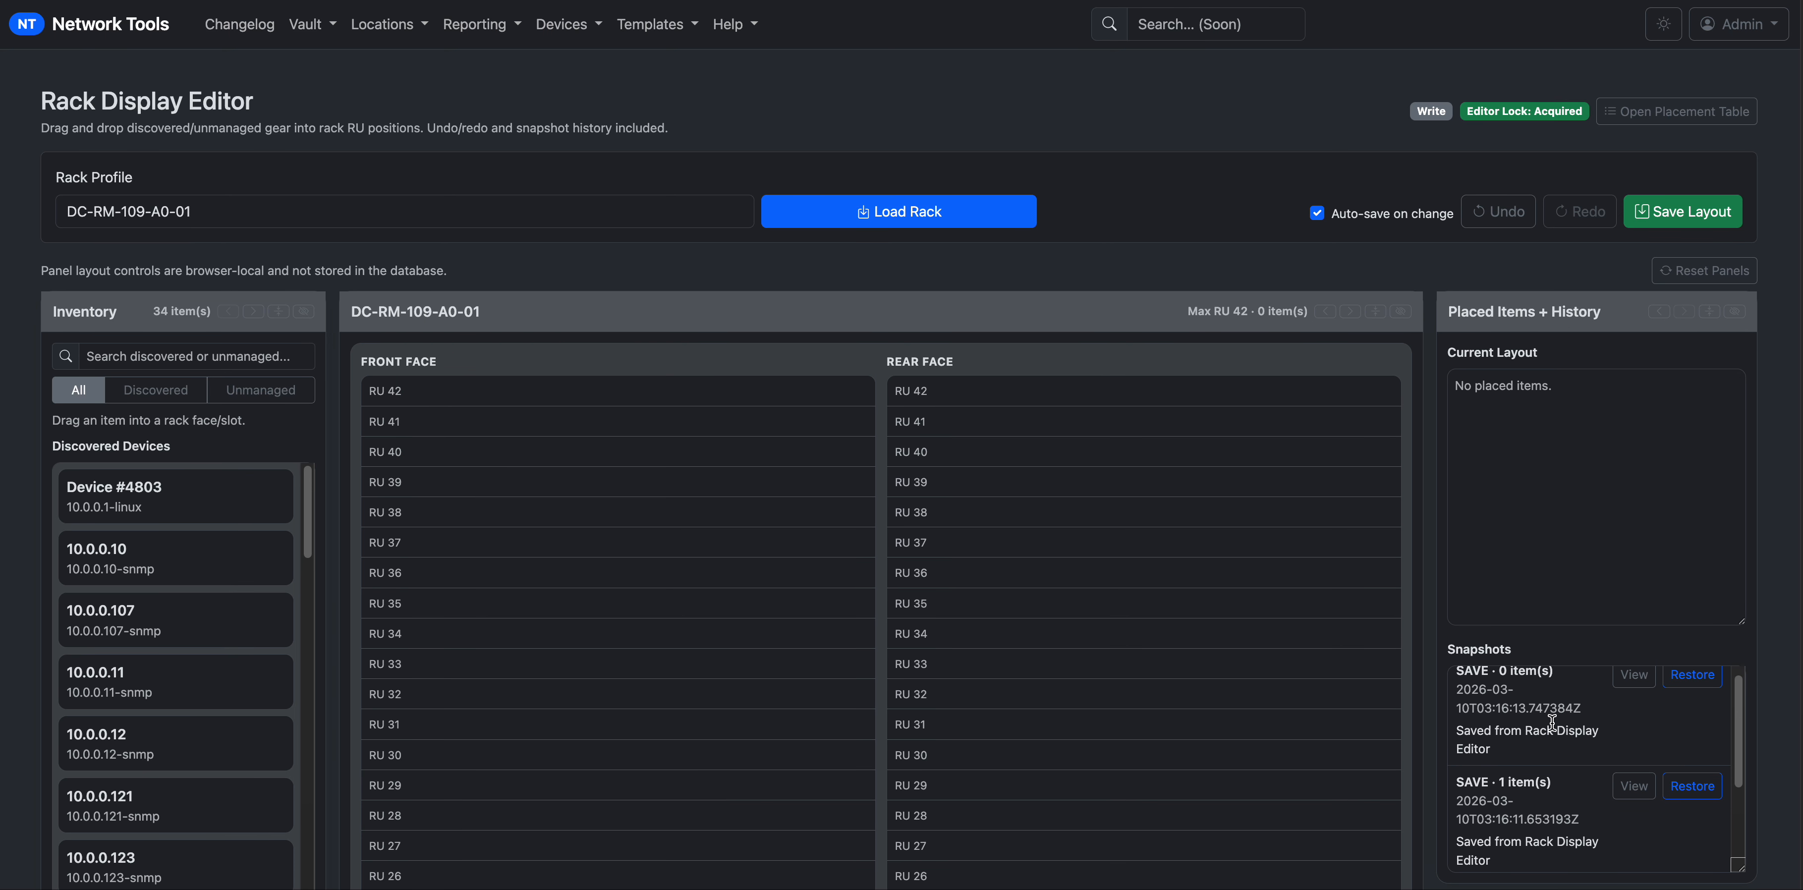
scroll(1438, 666, down, 3)
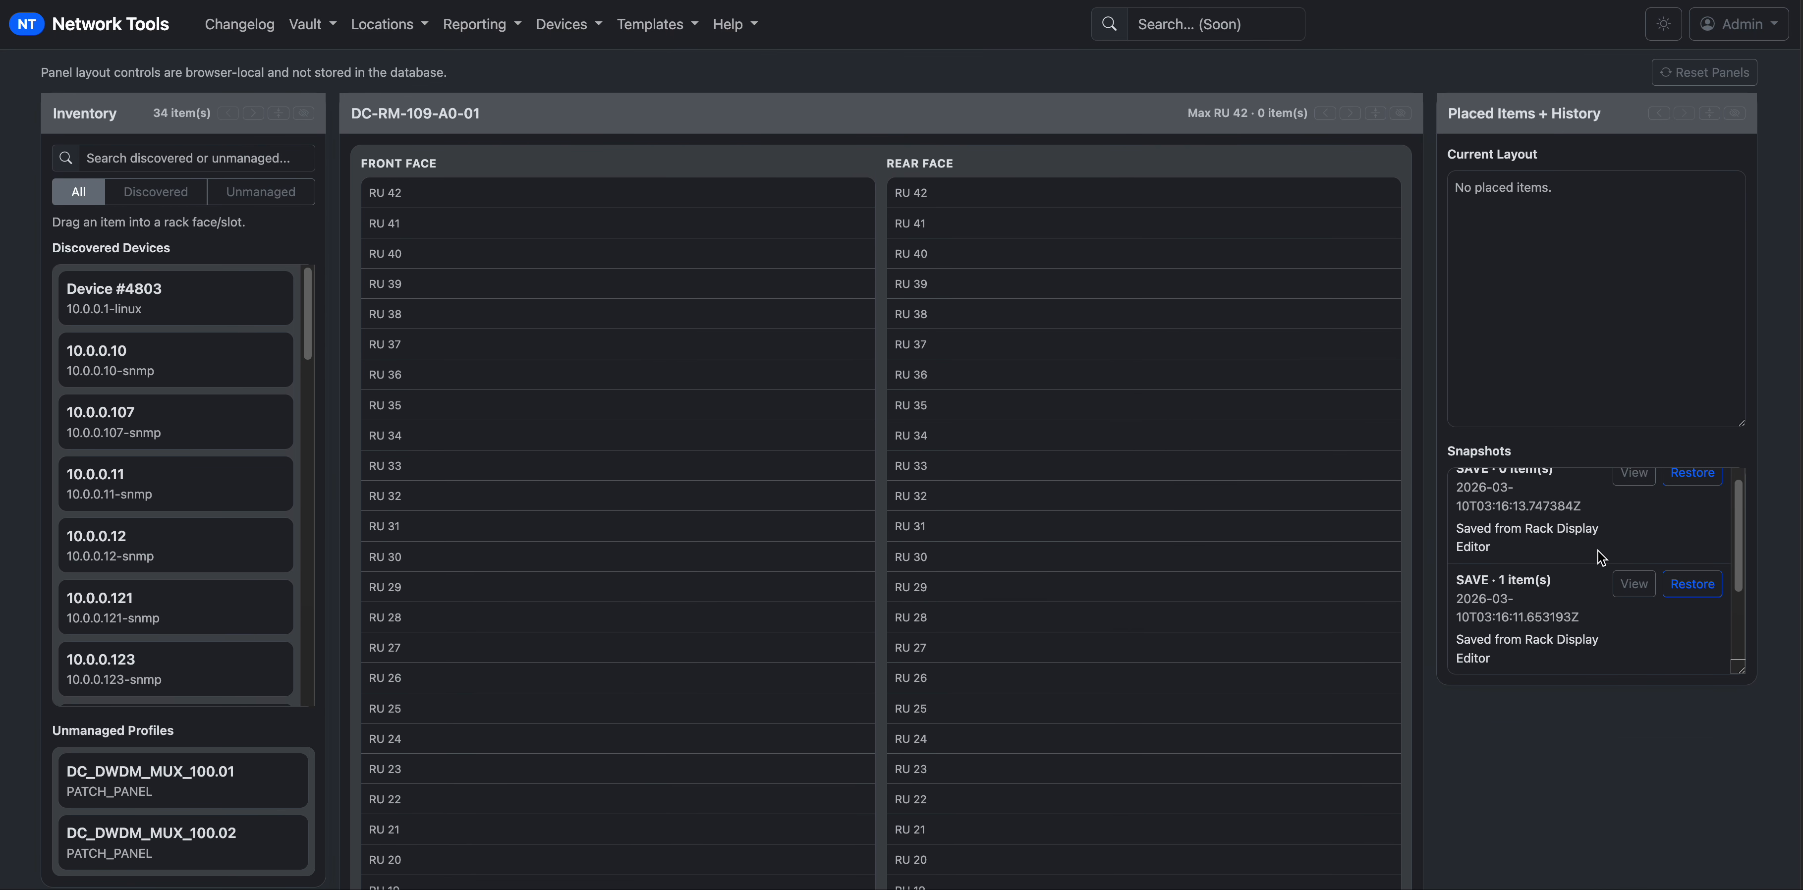
drag(1742, 558, 1733, 621)
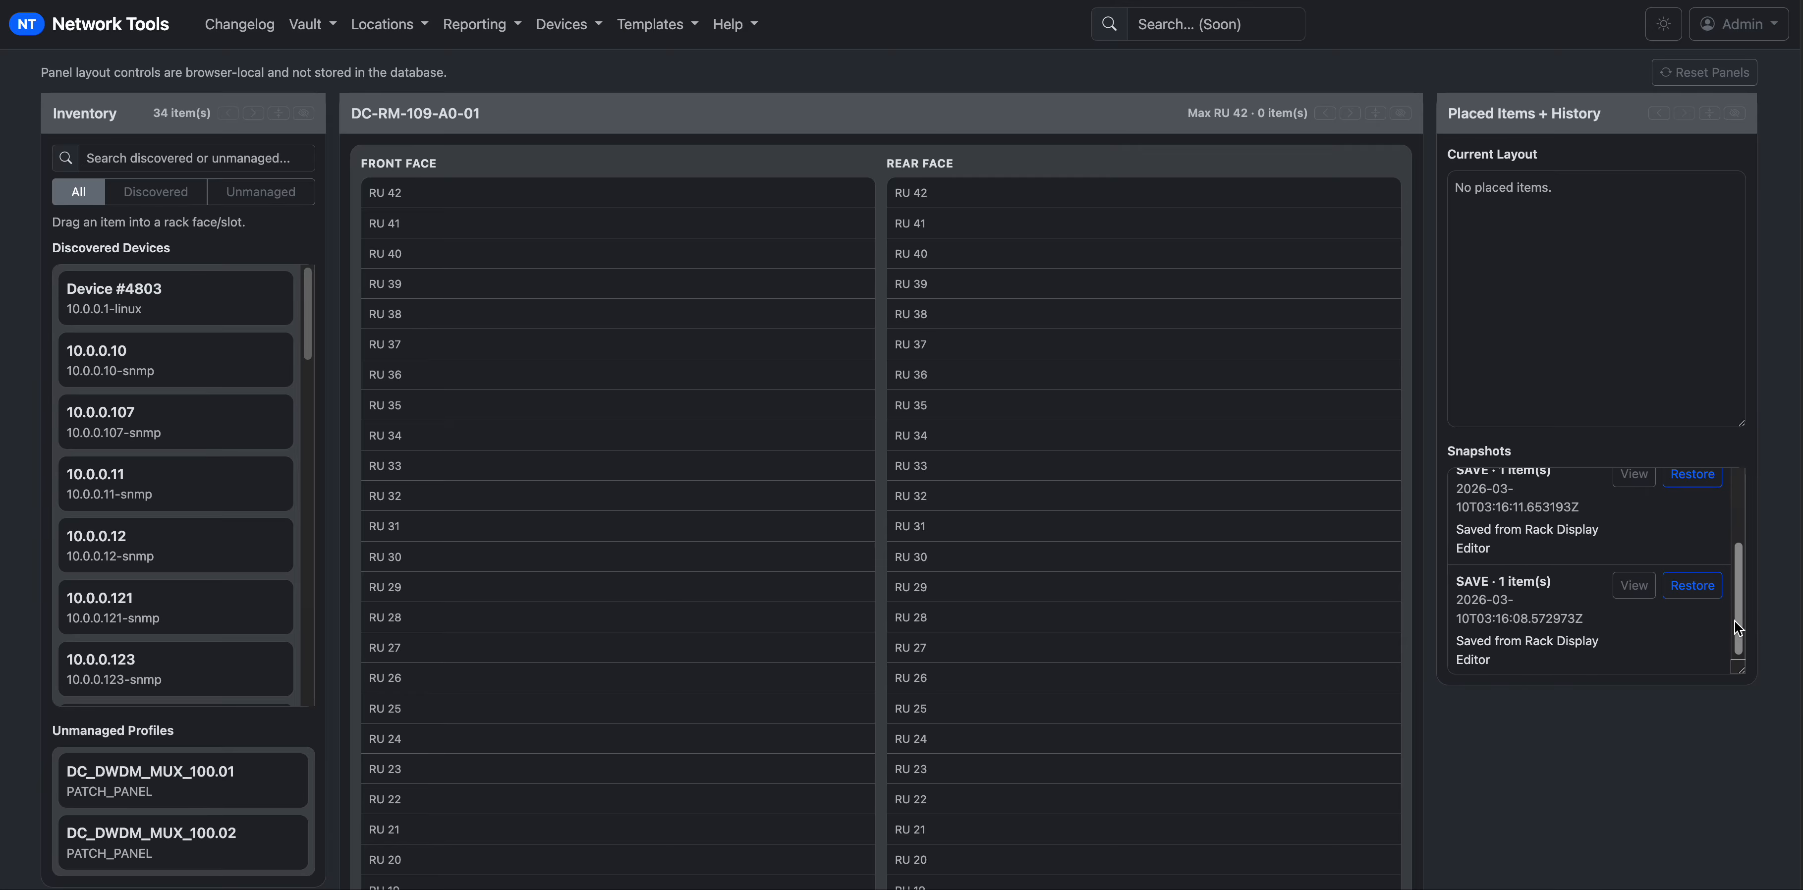
Preview the one-item snapshot, then restore it and confirm with OK.
click(1634, 476)
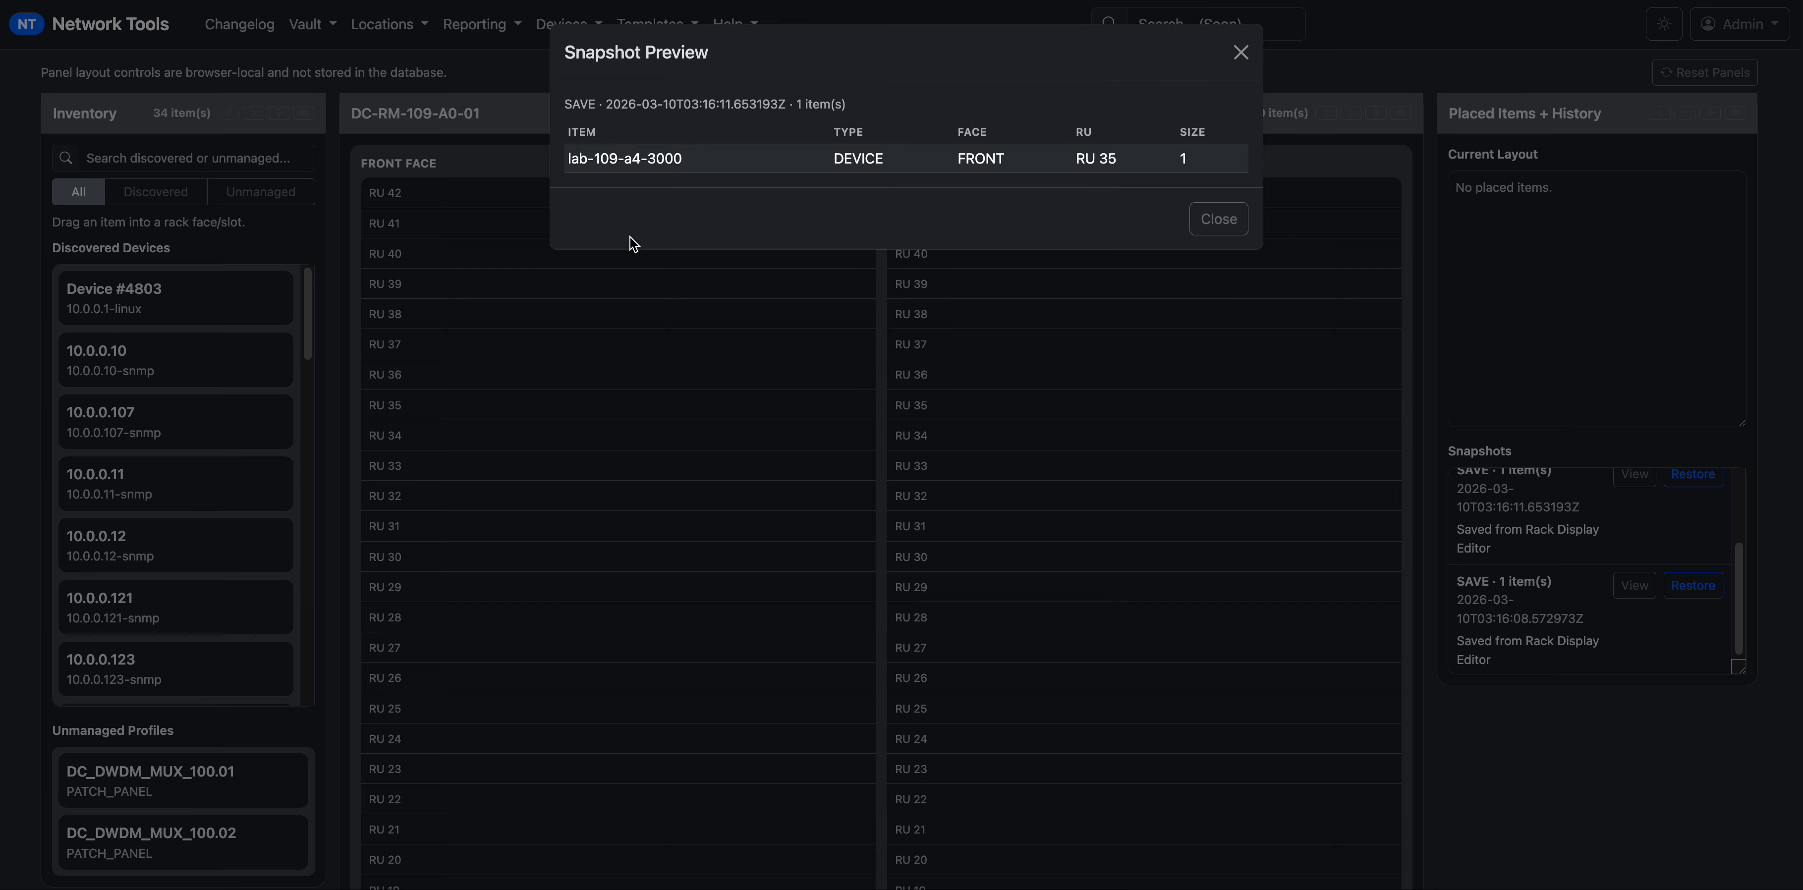
drag(596, 159, 1197, 158)
click(1200, 156)
click(1218, 219)
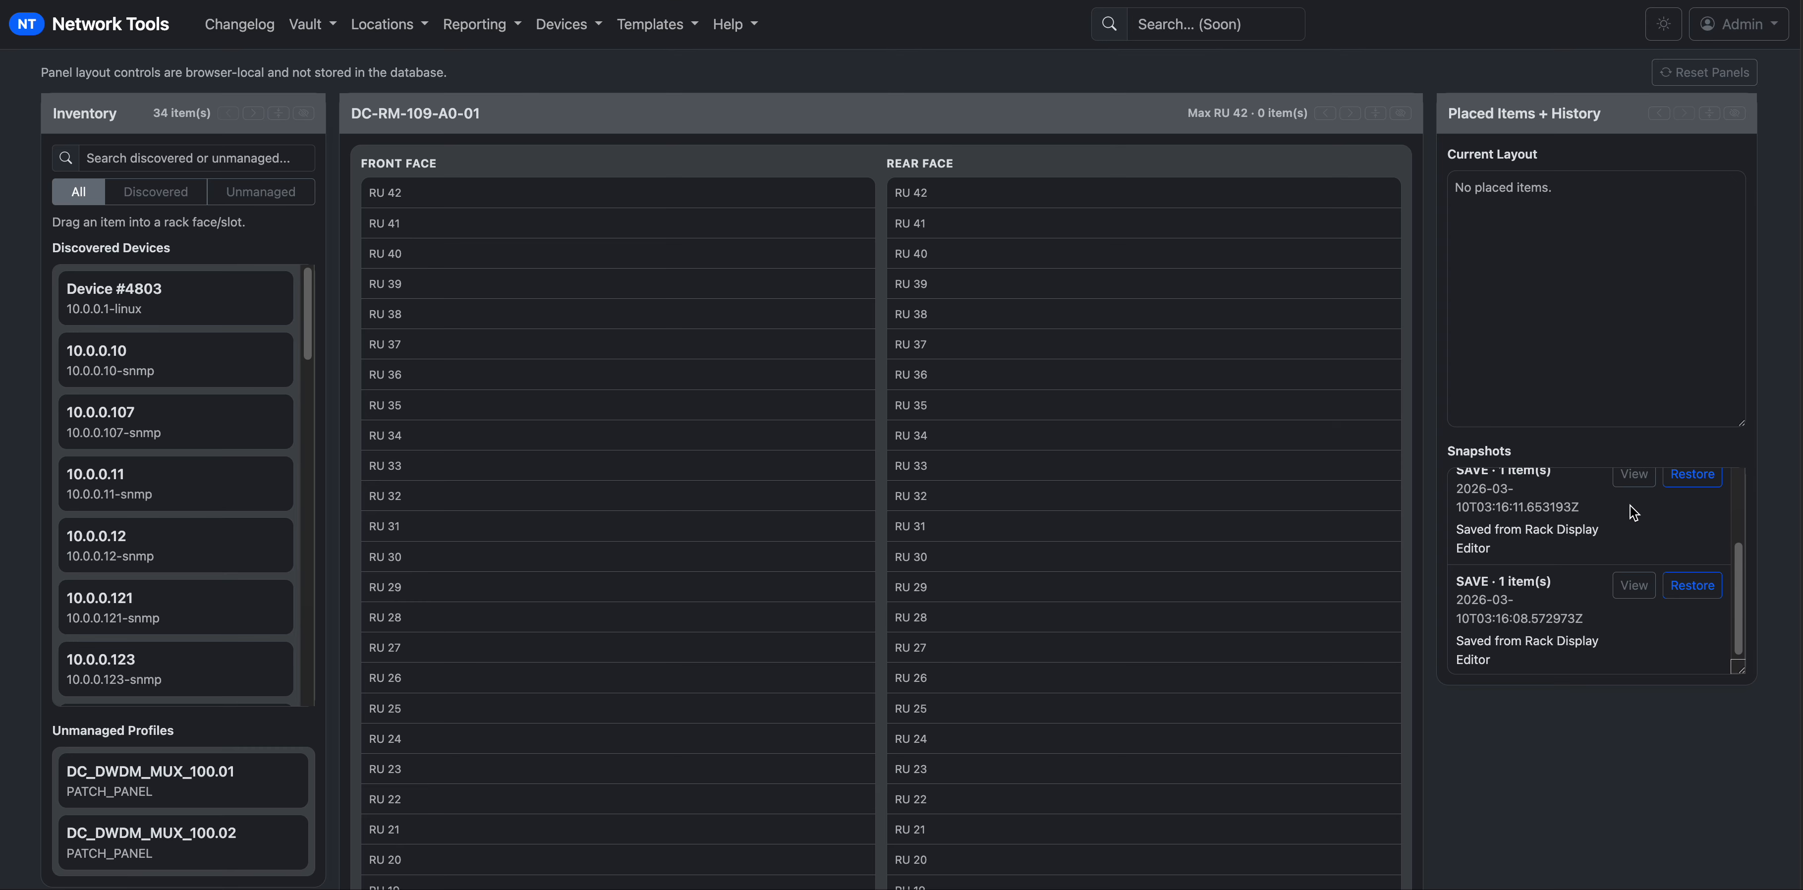
click(1686, 478)
click(1071, 72)
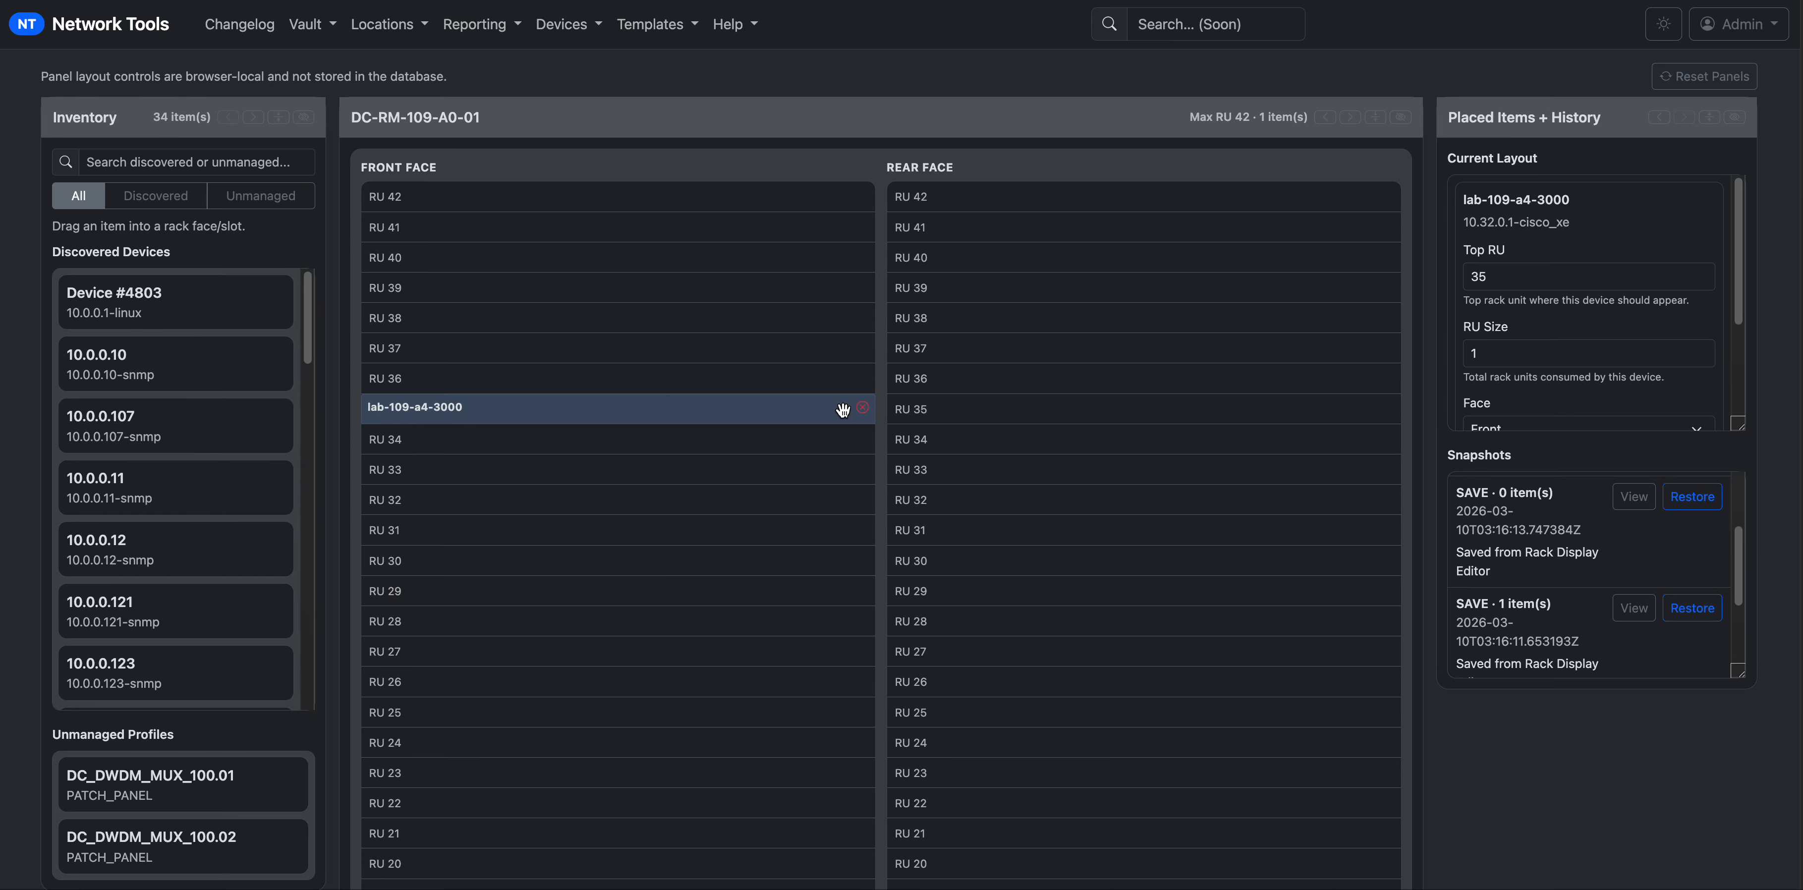
Remove the restored lab-109-a4-3000 from the rack.
click(863, 408)
scroll(182, 324, down, 10)
scroll(184, 574, up, 10)
scroll(184, 581, down, 2)
scroll(184, 586, up, 2)
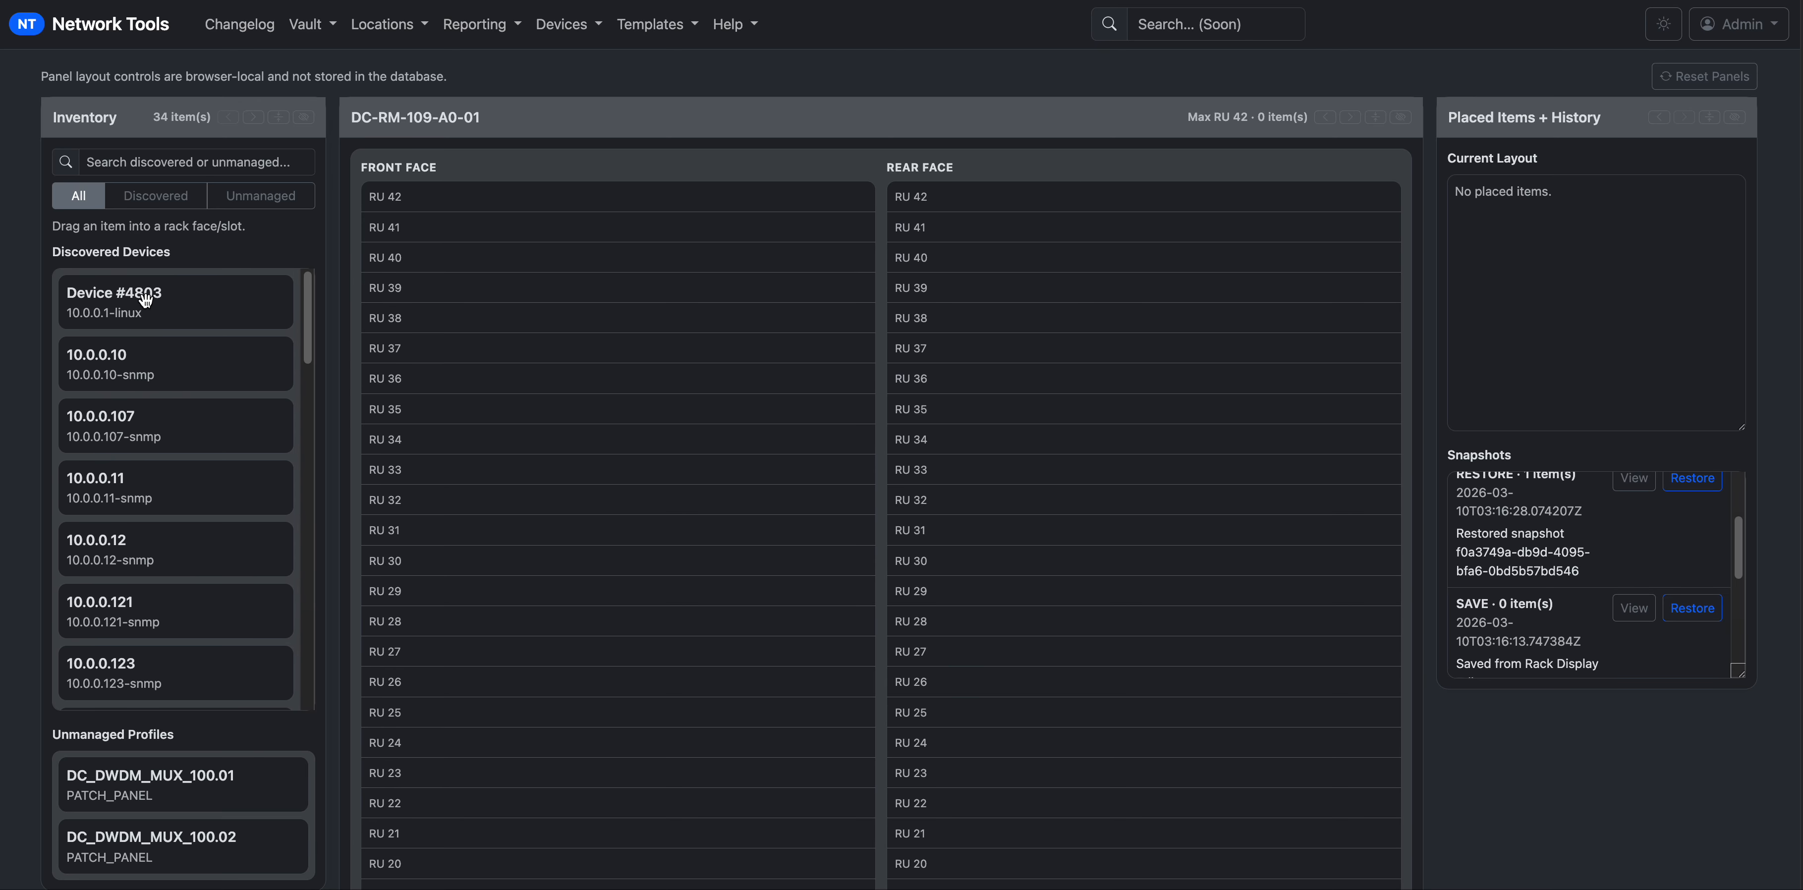
Filter inventory to Discovered, search 'lab', and place lab-109-a4-3000 at front RU 42 and lab-109-a450-80000 at RU 37.
click(136, 202)
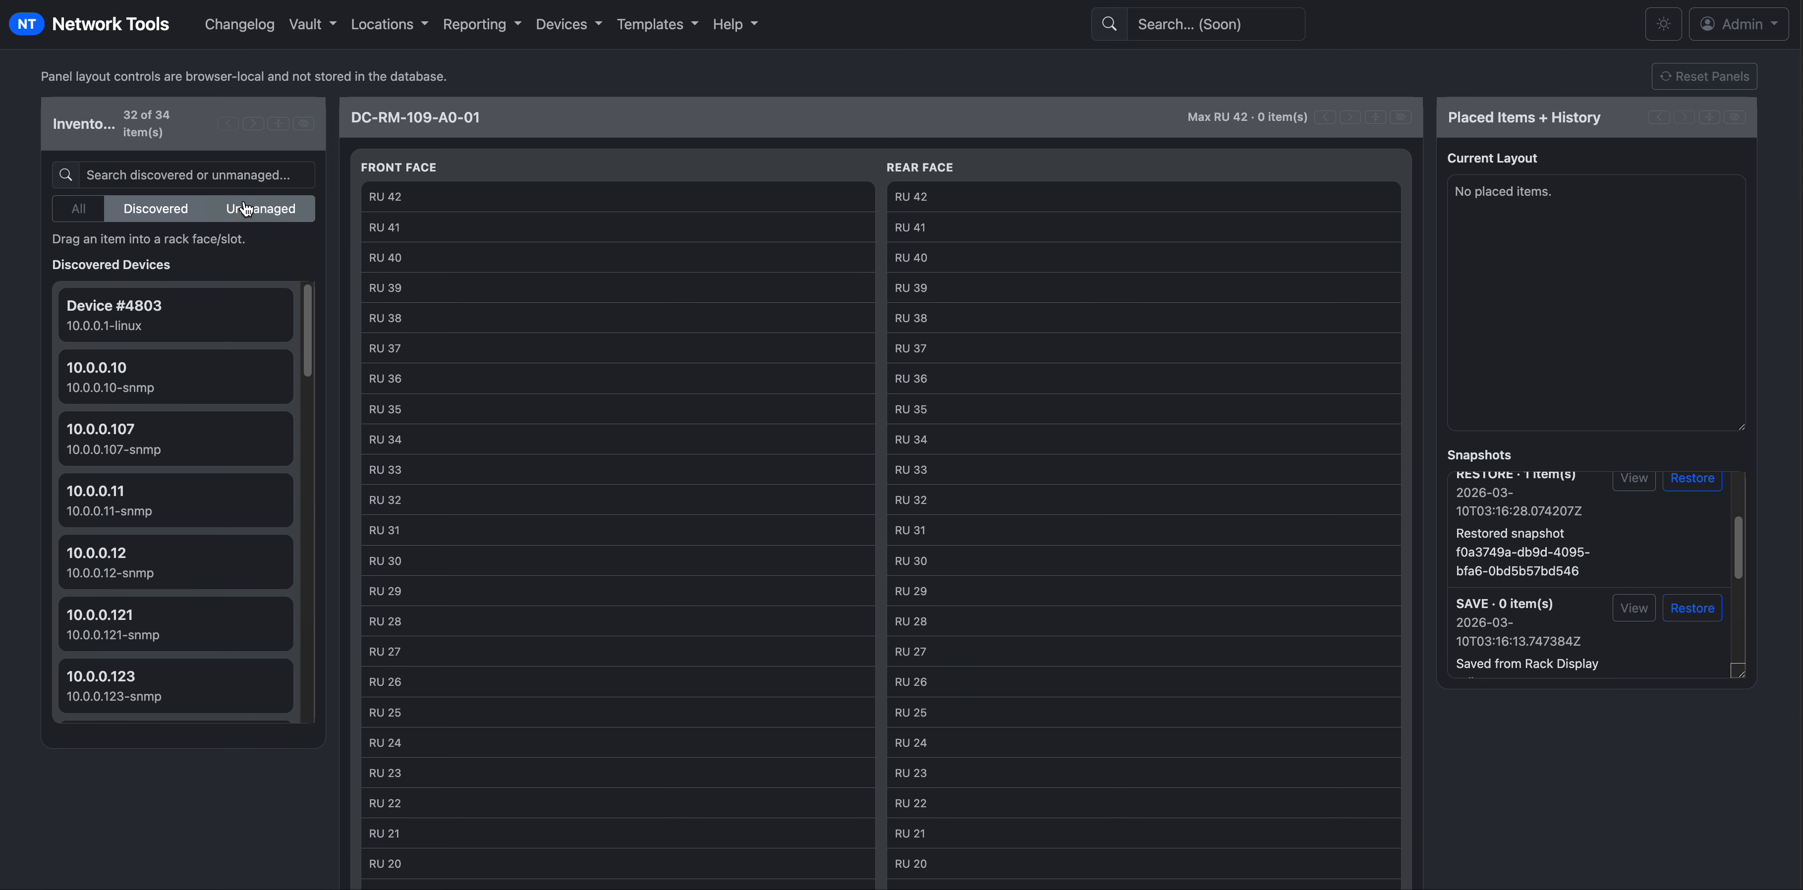
click(247, 210)
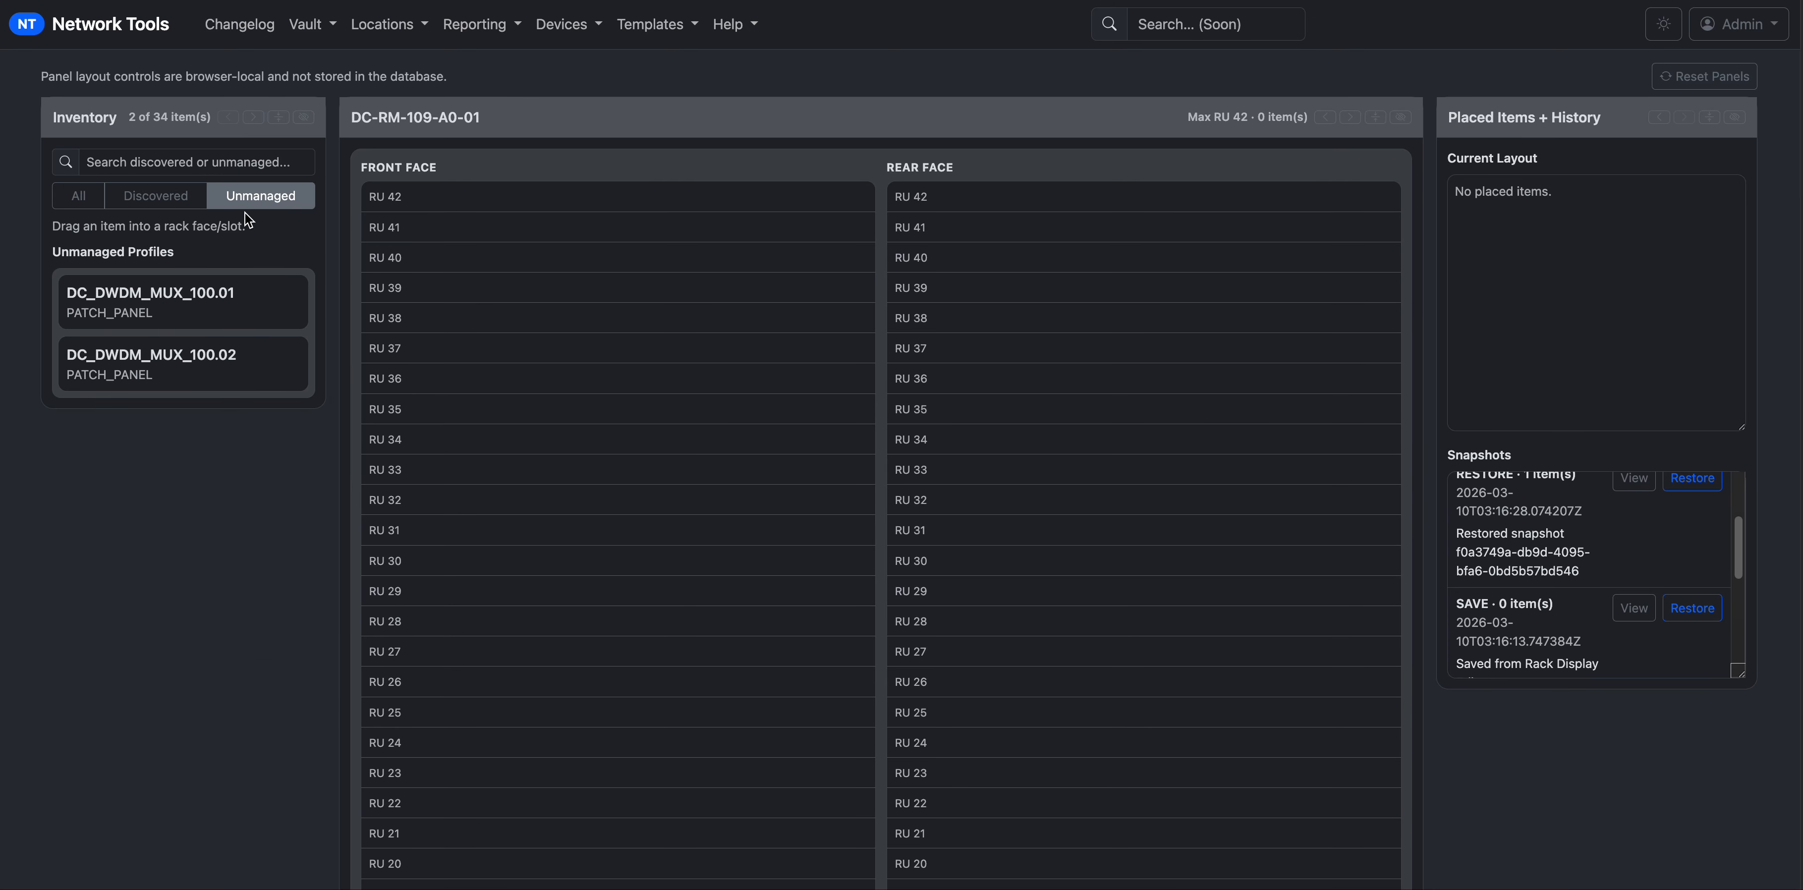
click(81, 202)
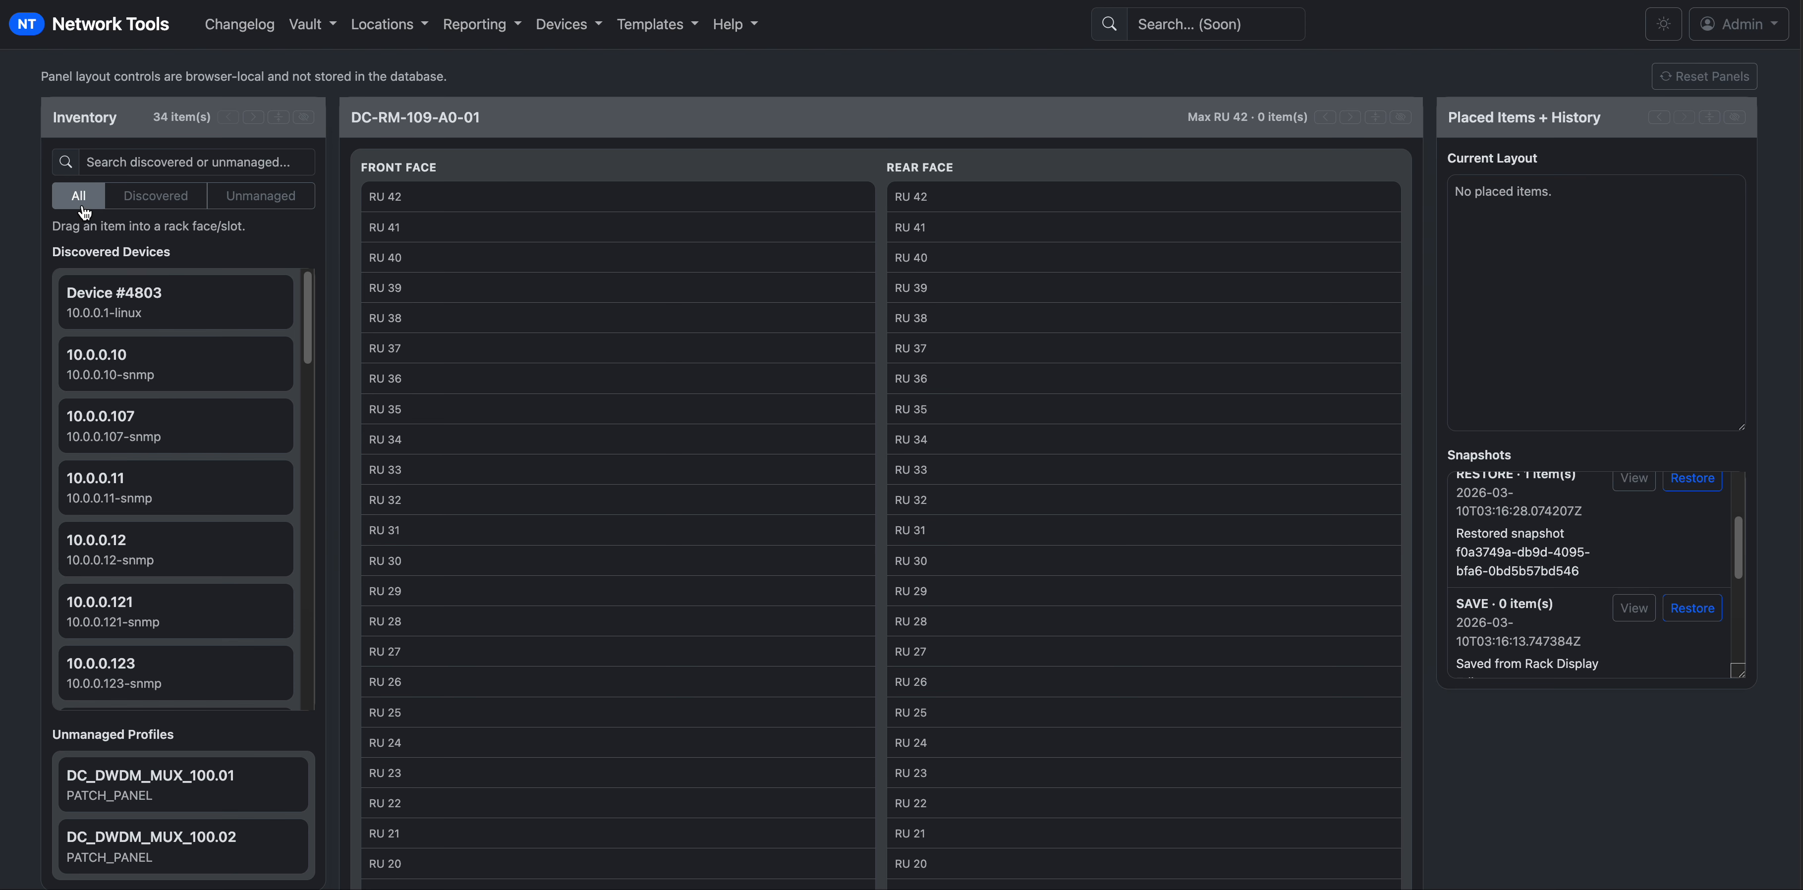
click(175, 203)
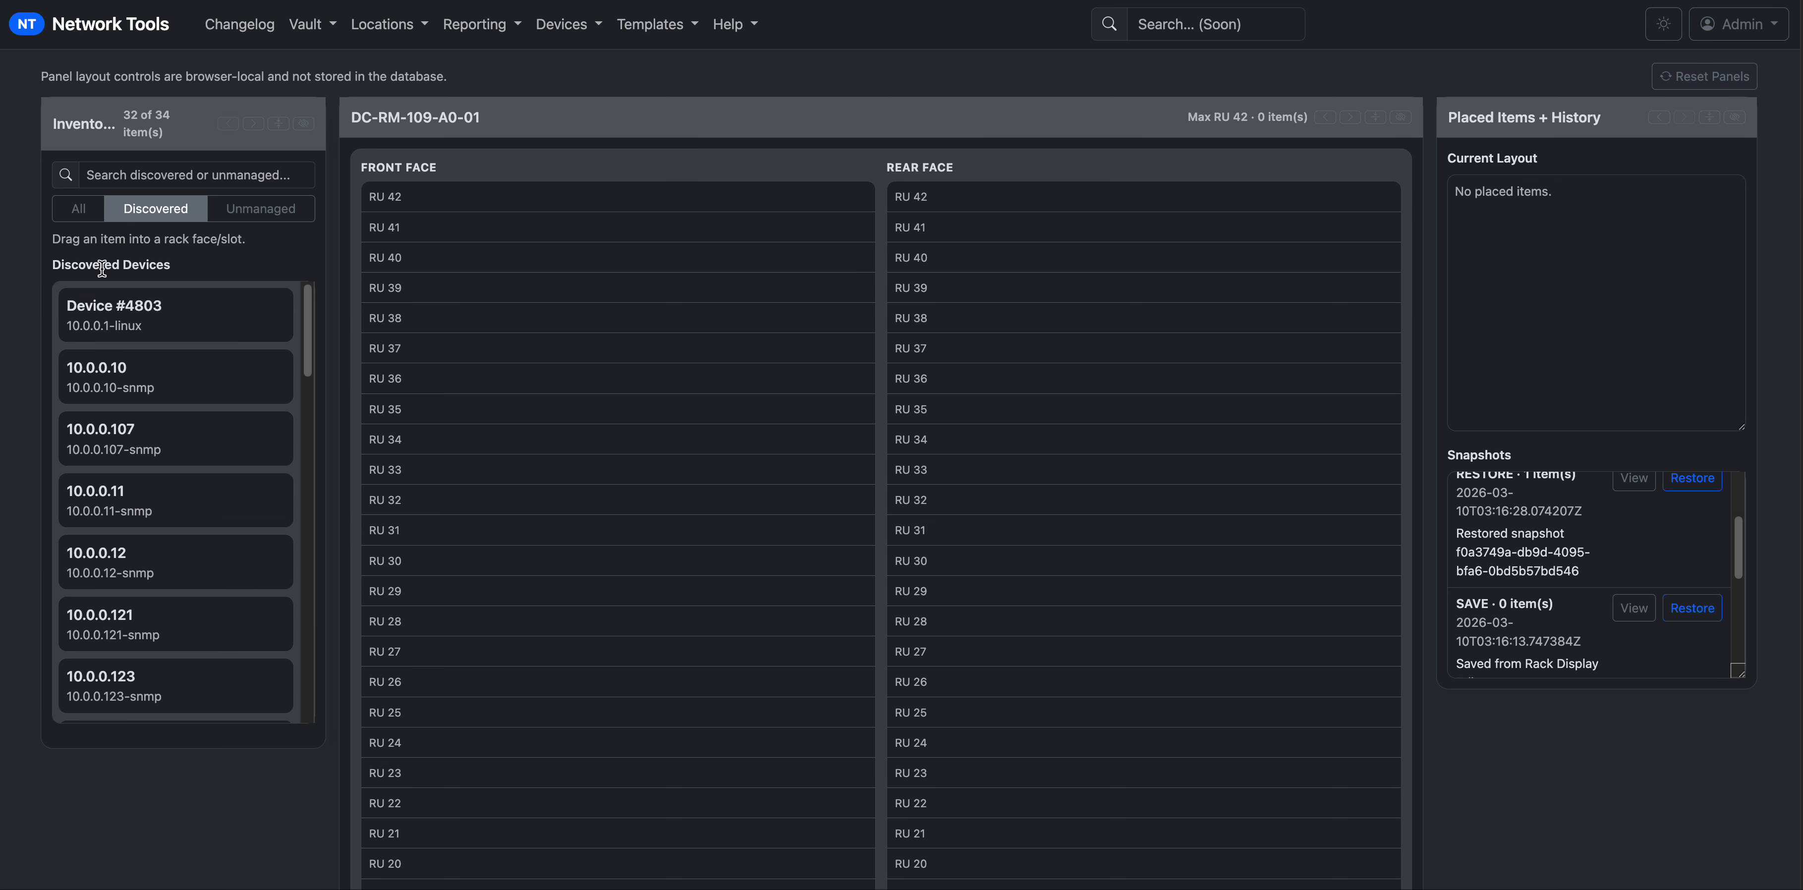
click(188, 180)
text(lab)
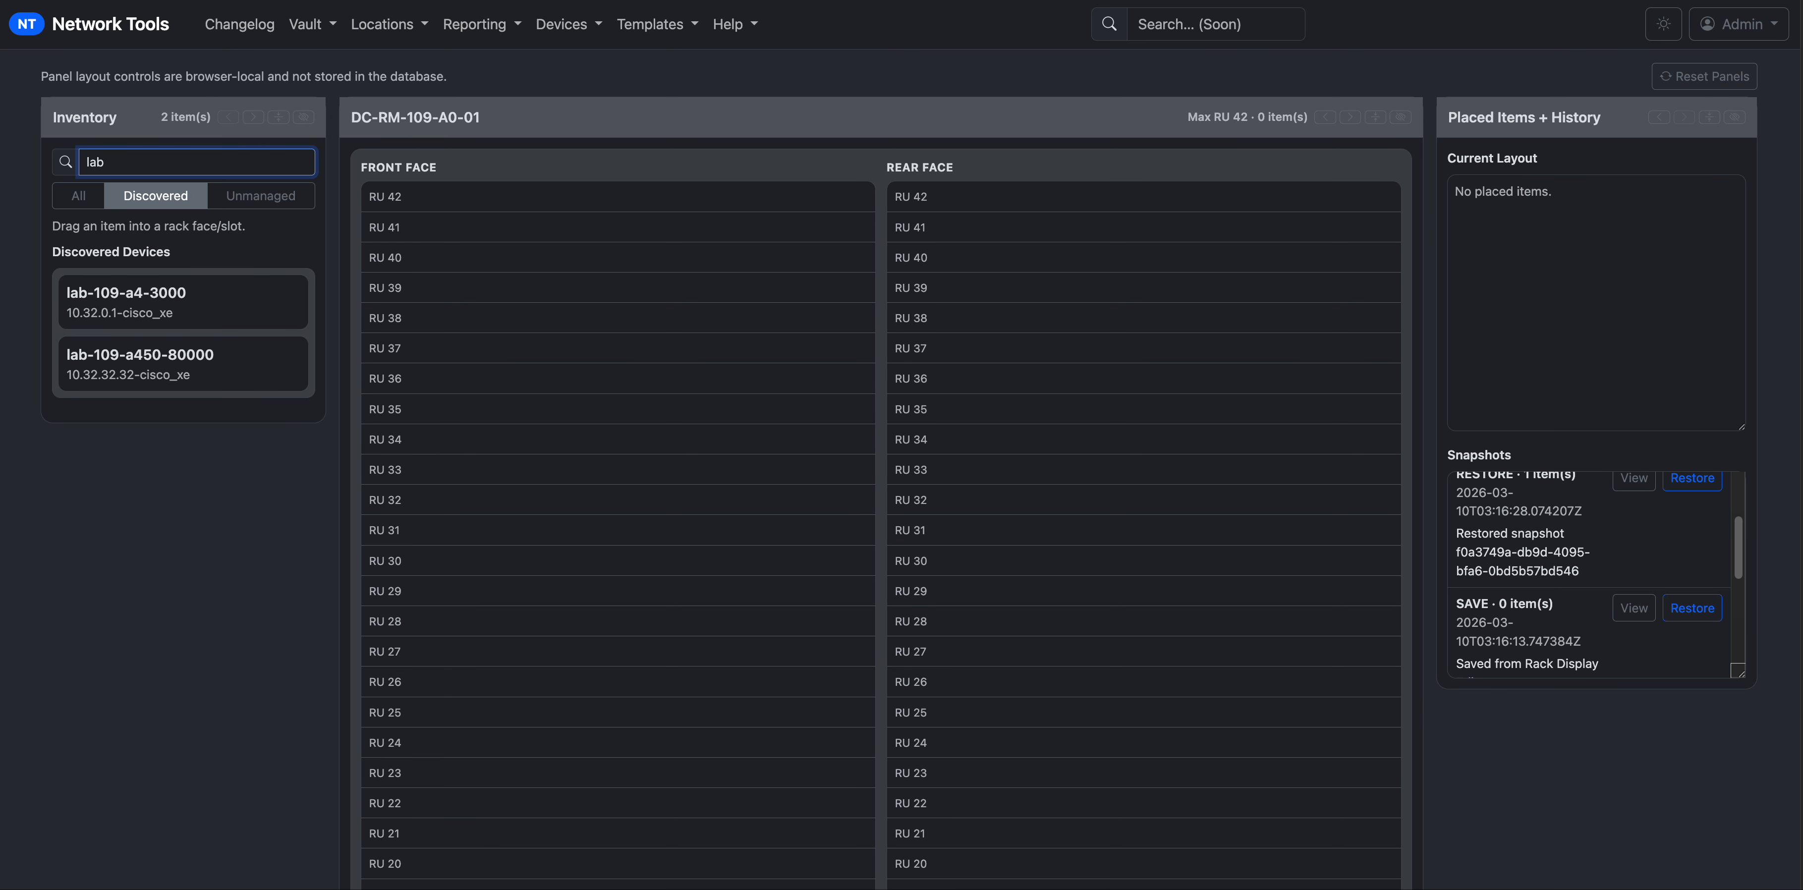
drag(197, 310, 571, 210)
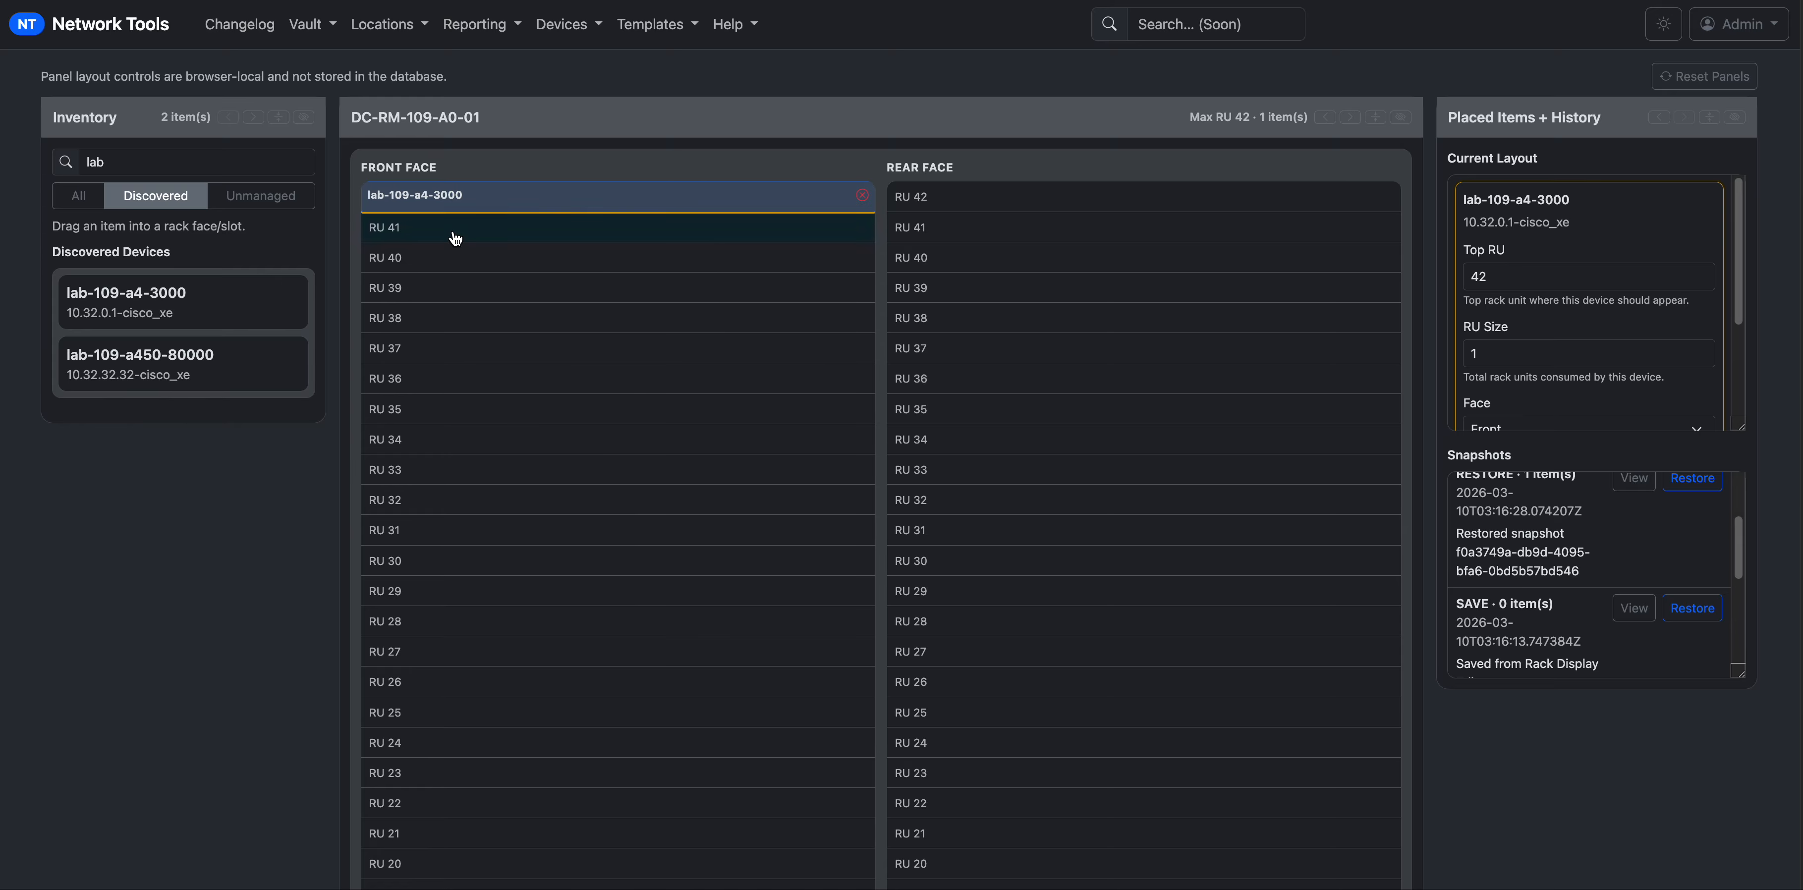
drag(466, 346, 471, 346)
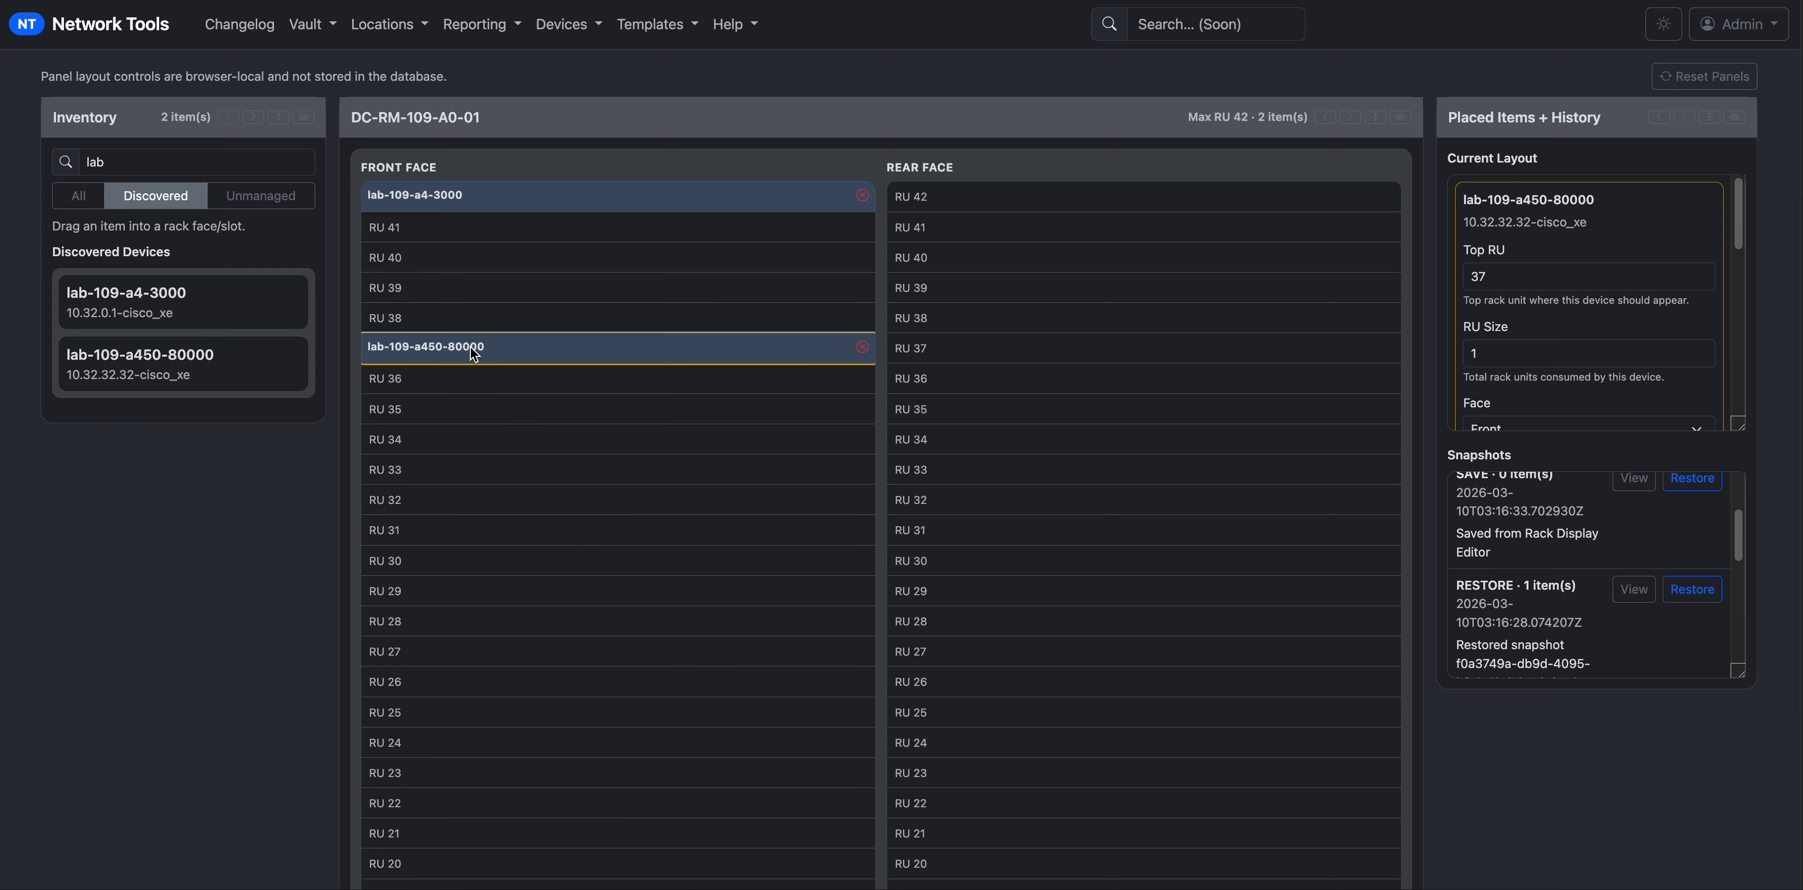
Switch the inventory to Unmanaged profiles and clear the 'lab' search.
click(232, 199)
double_click(187, 162)
key(BackSpace)
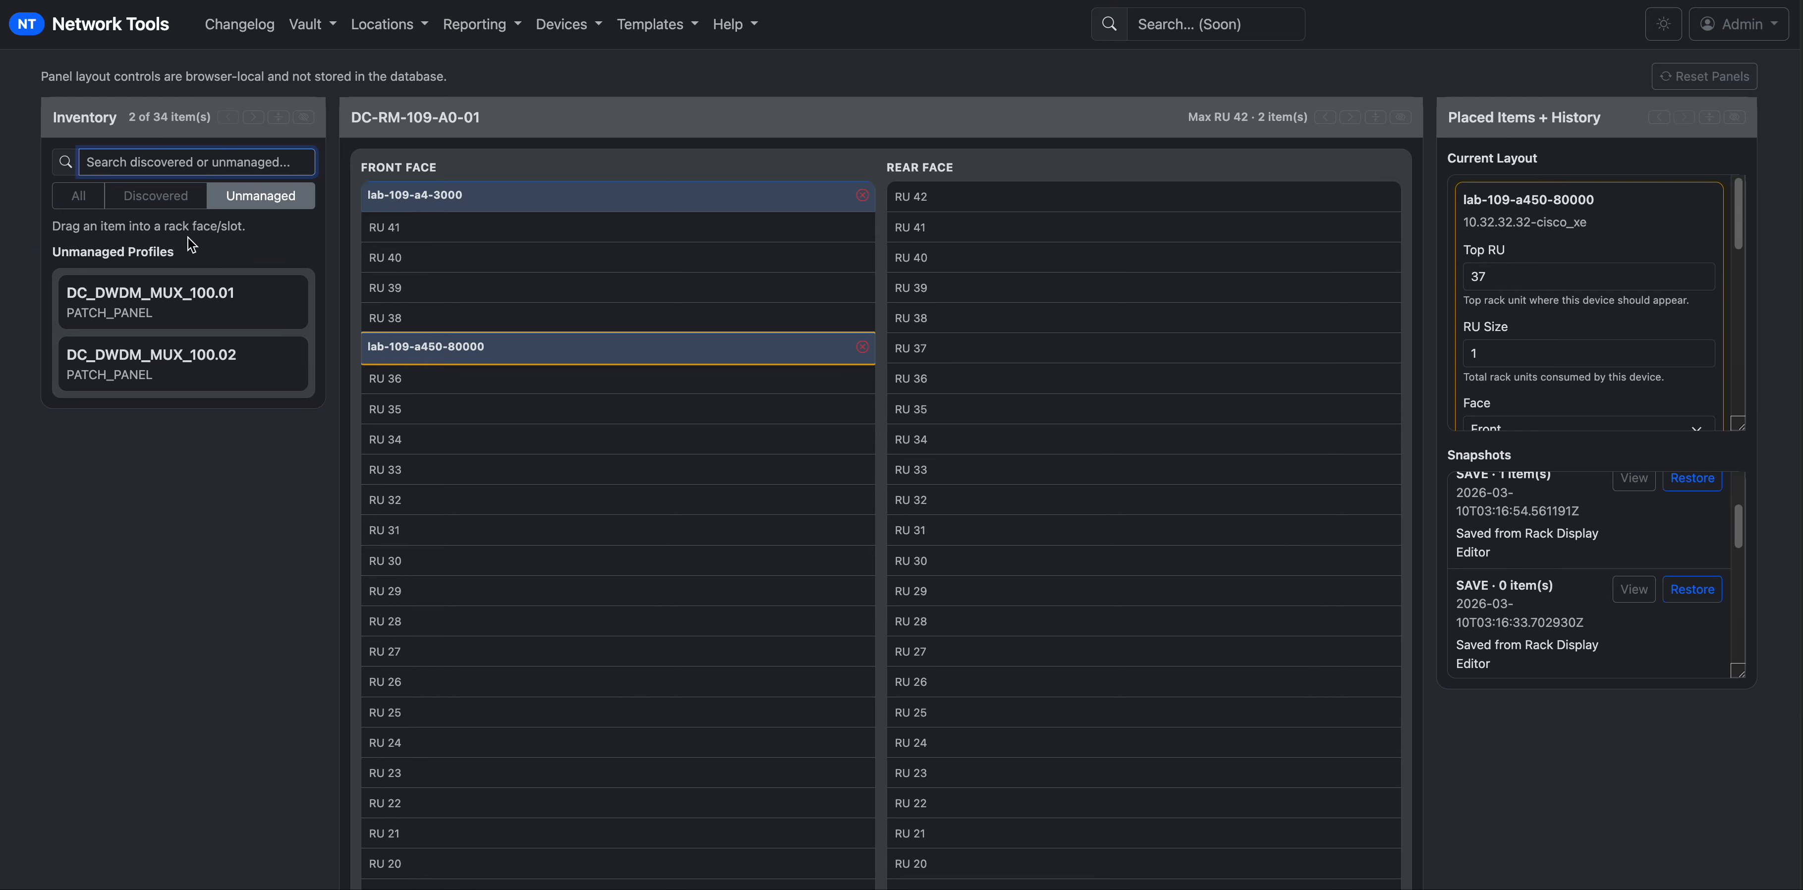
Place DC_DWDM_MUX_100.01 at front RU 40 and raise its RU Size to 4.
drag(181, 302, 548, 268)
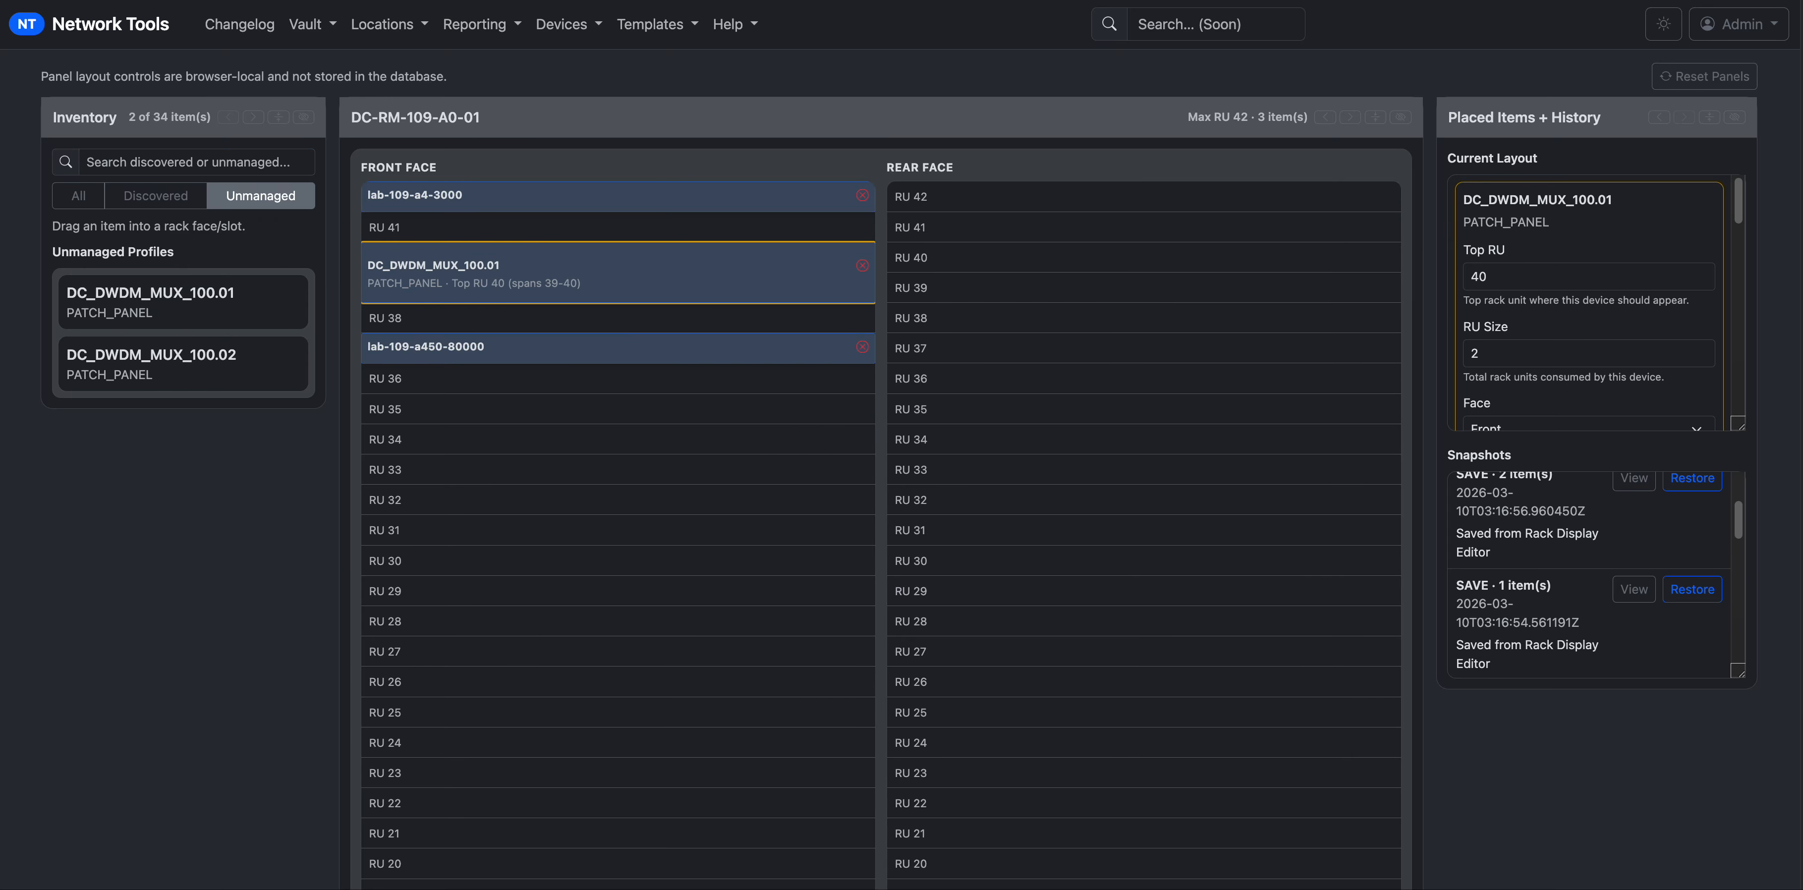
click(798, 260)
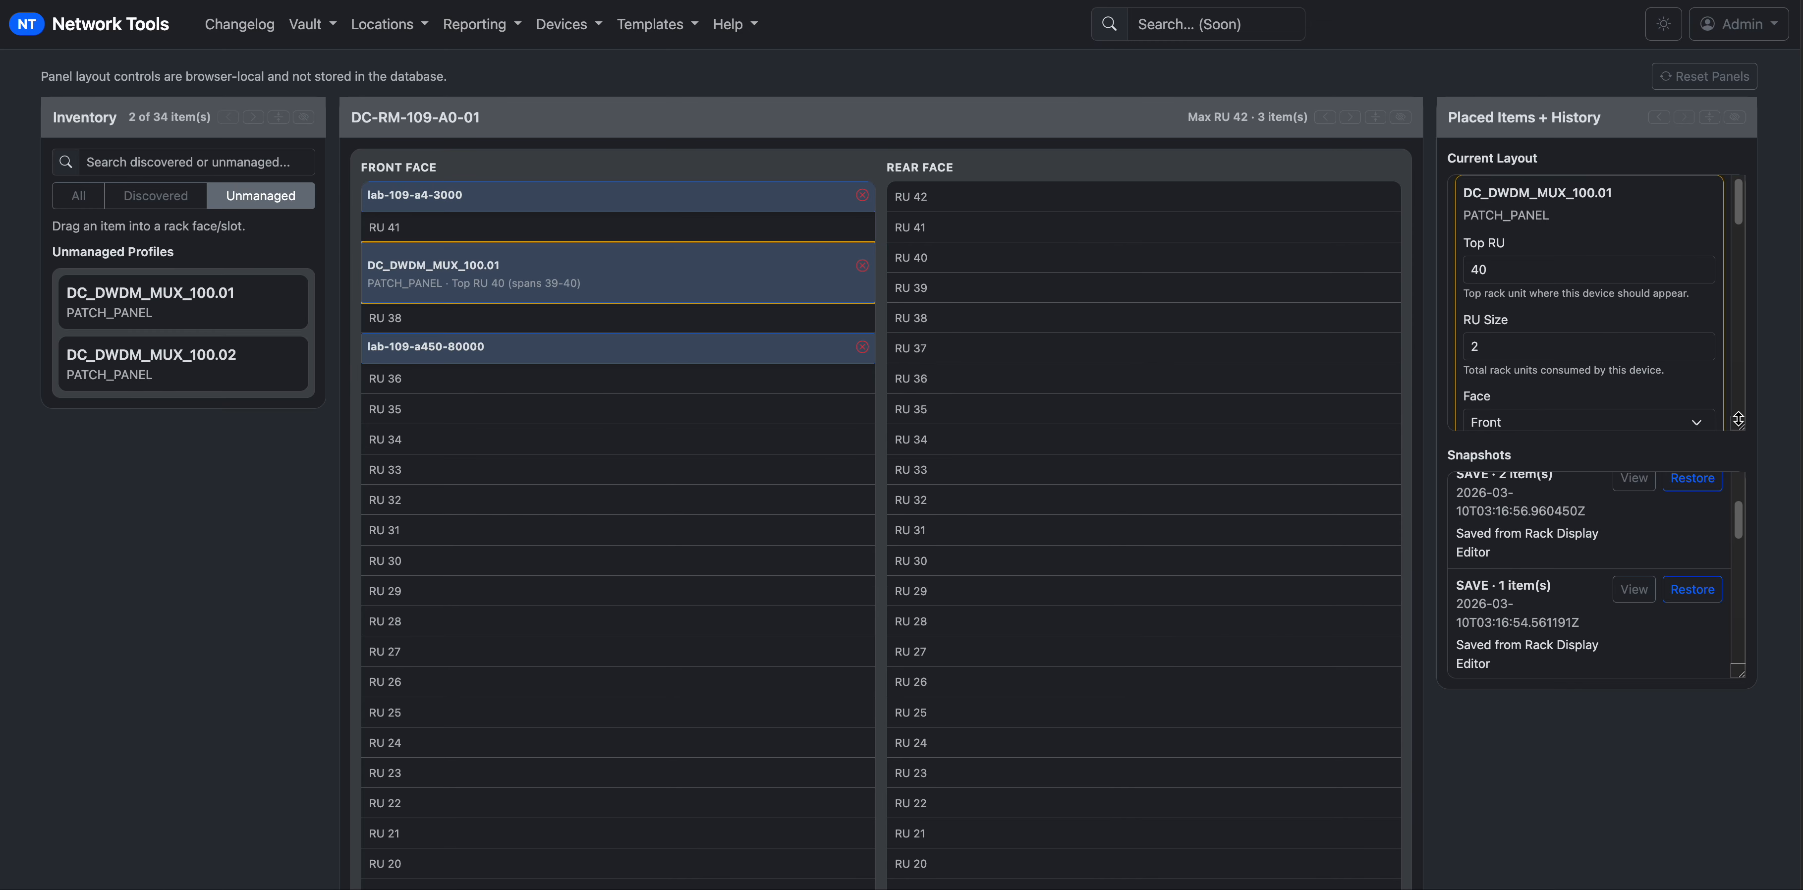
drag(1738, 423, 1737, 637)
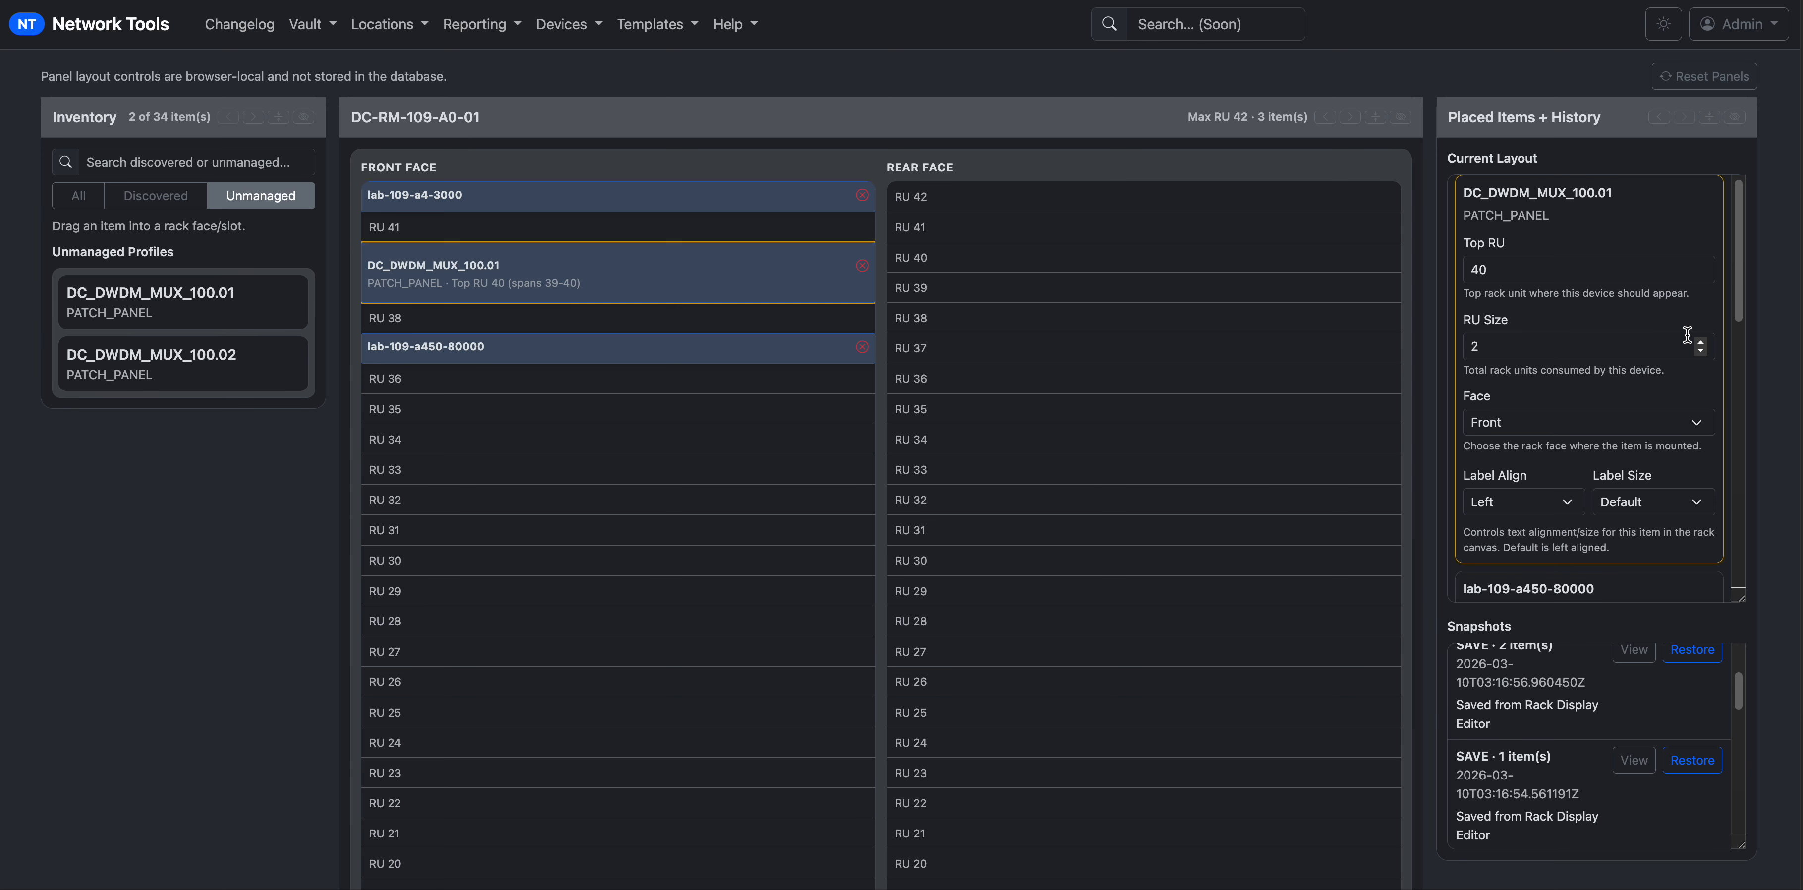
click(1700, 343)
click(1700, 343)
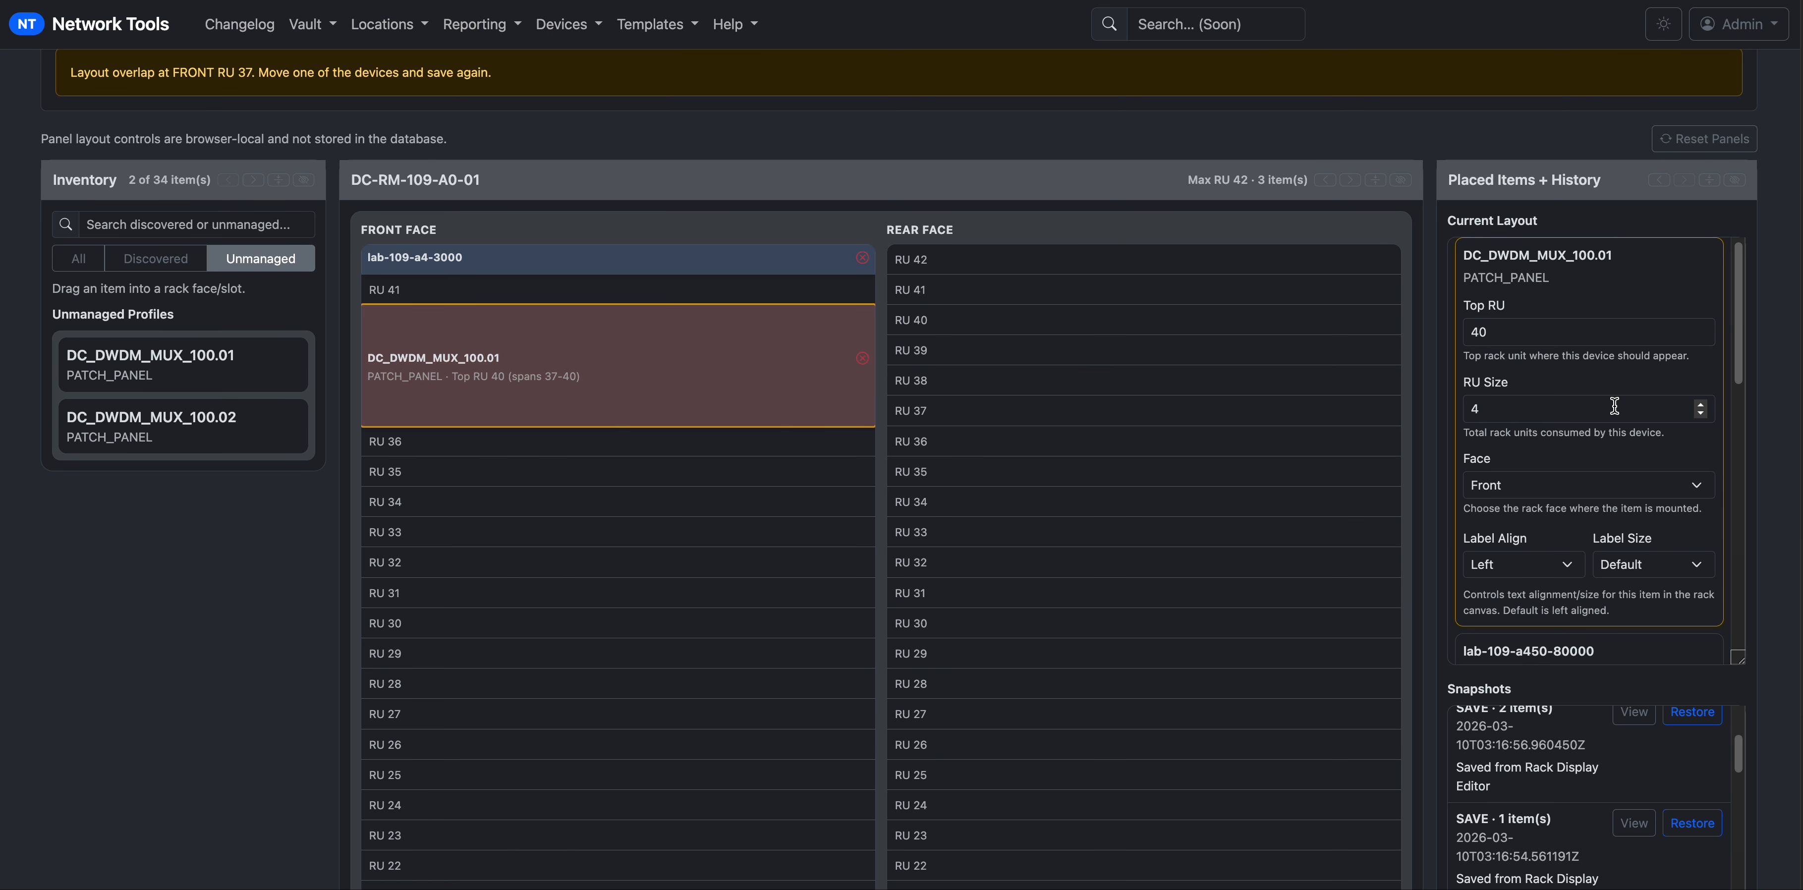
Shrink DC_DWDM_MUX_100.01 to 2 RU and move it from rear face back to front RU 40.
click(1700, 413)
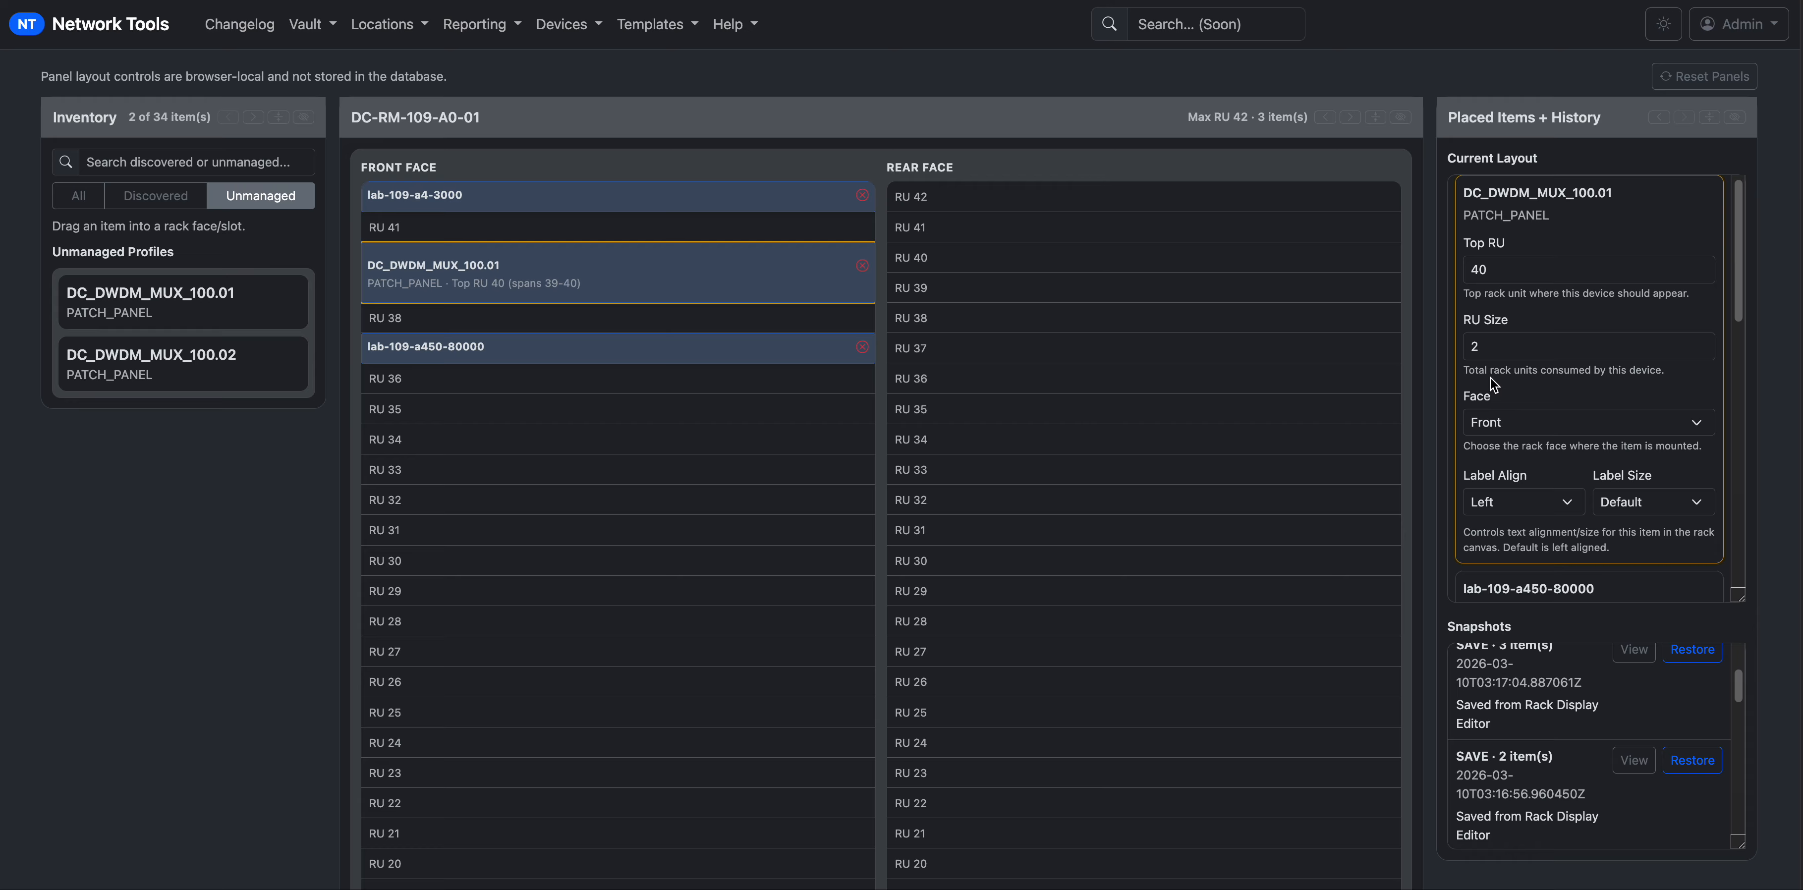
click(1551, 433)
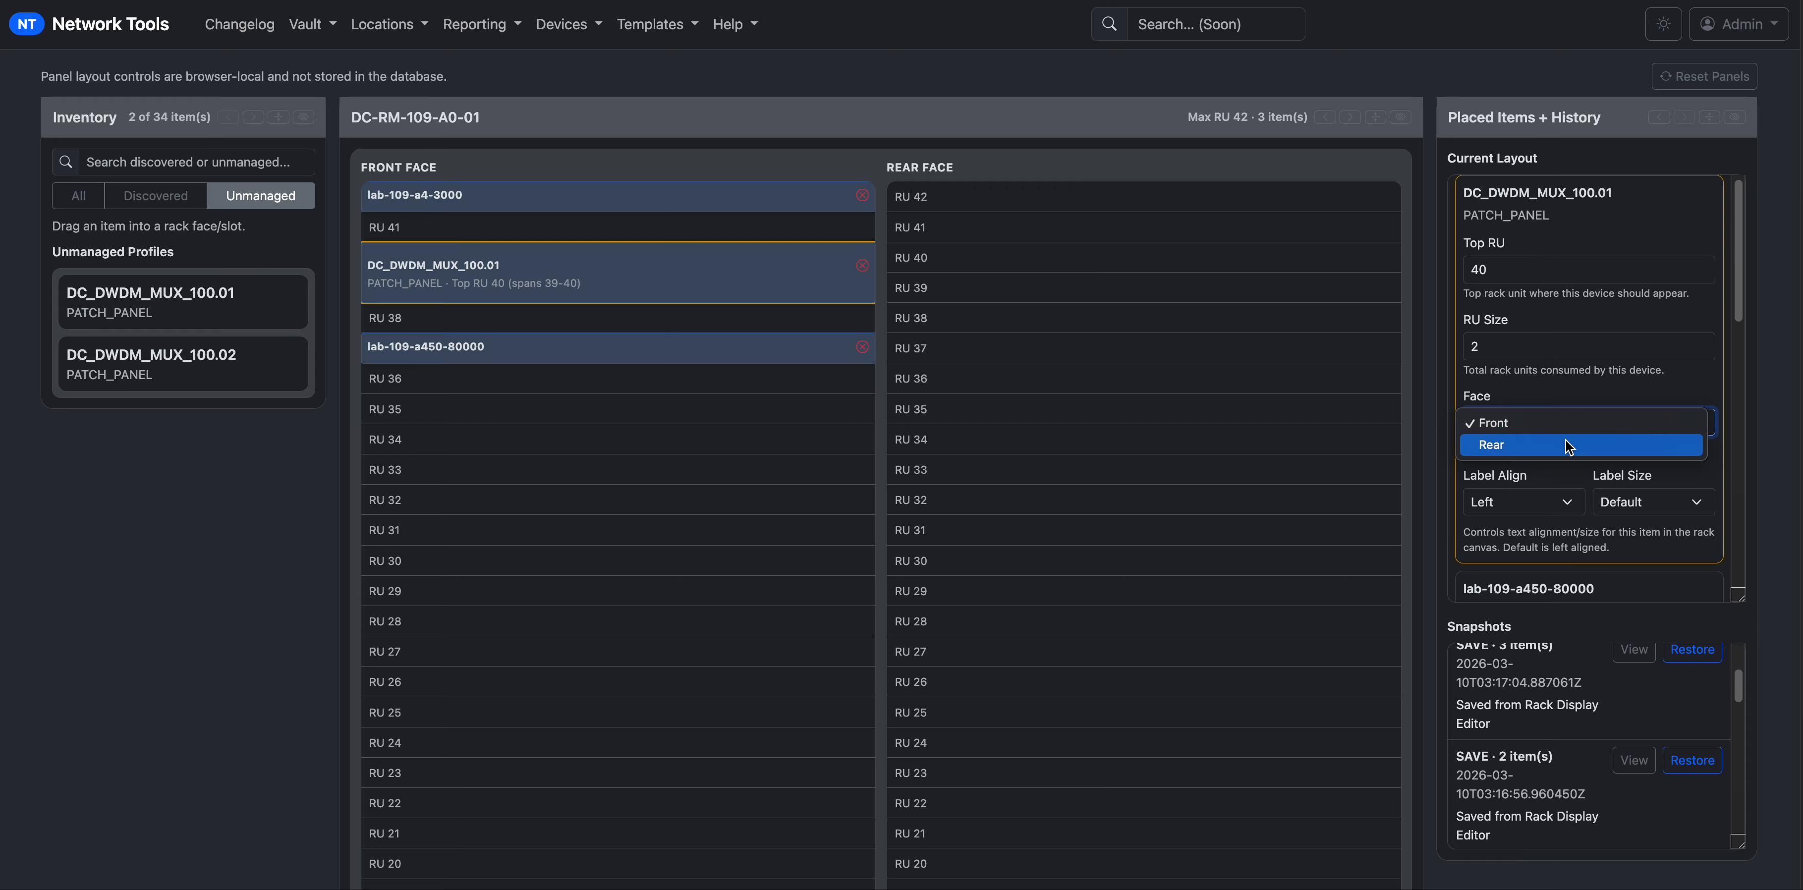
click(1567, 437)
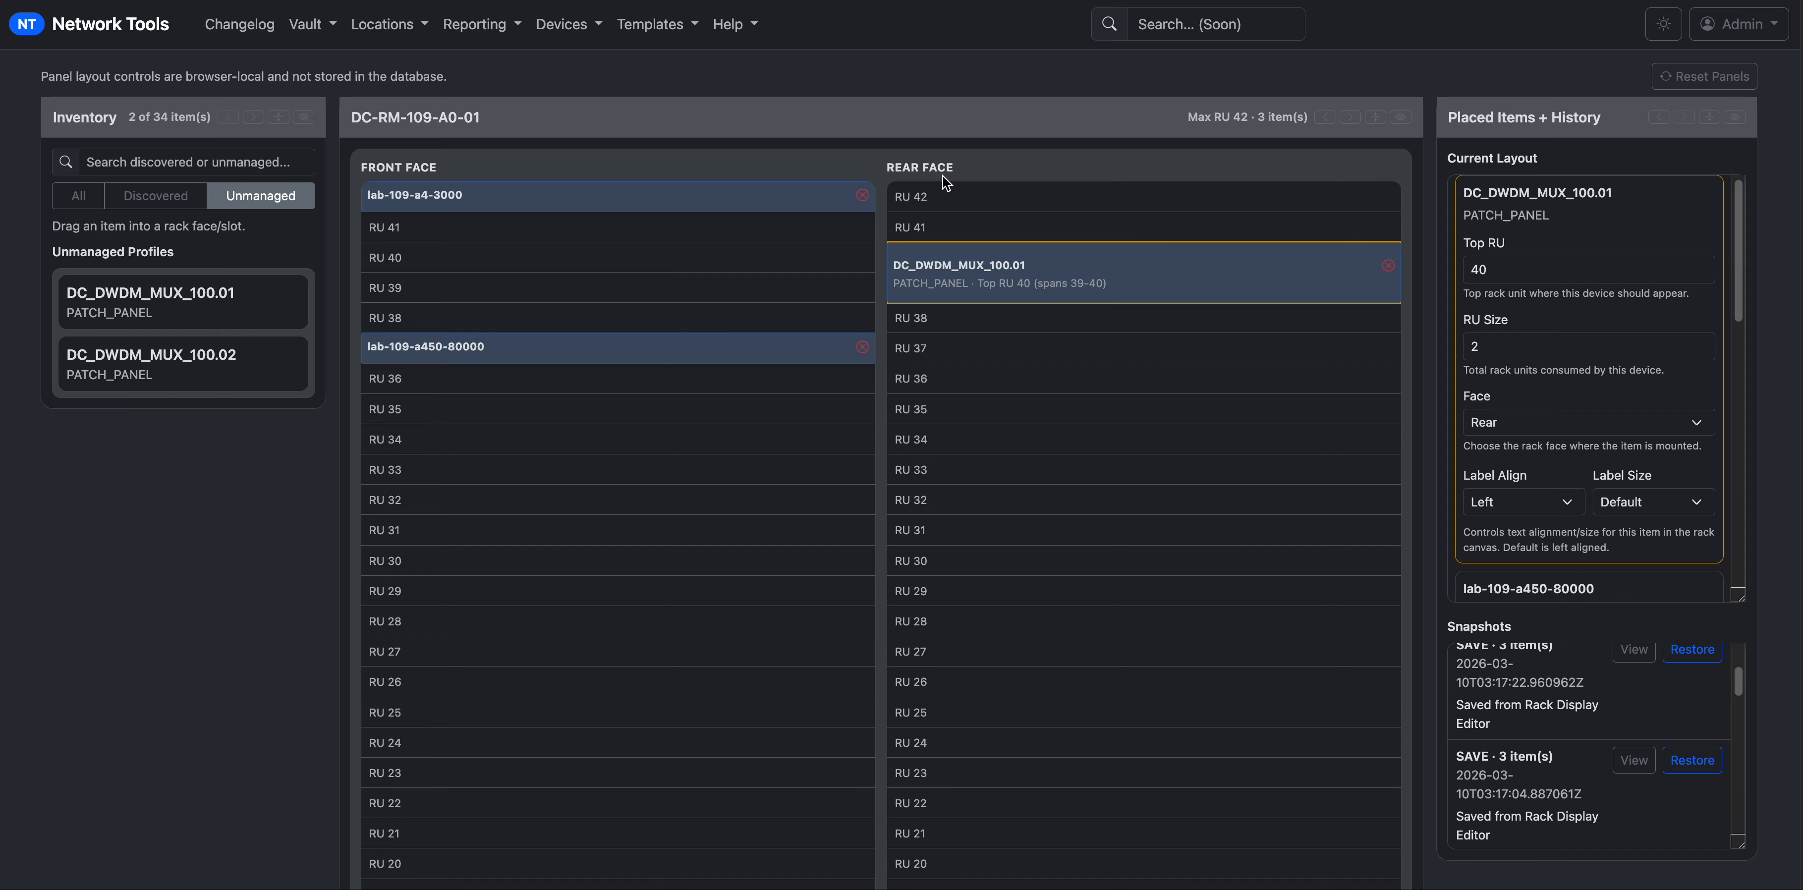
drag(1054, 278, 591, 272)
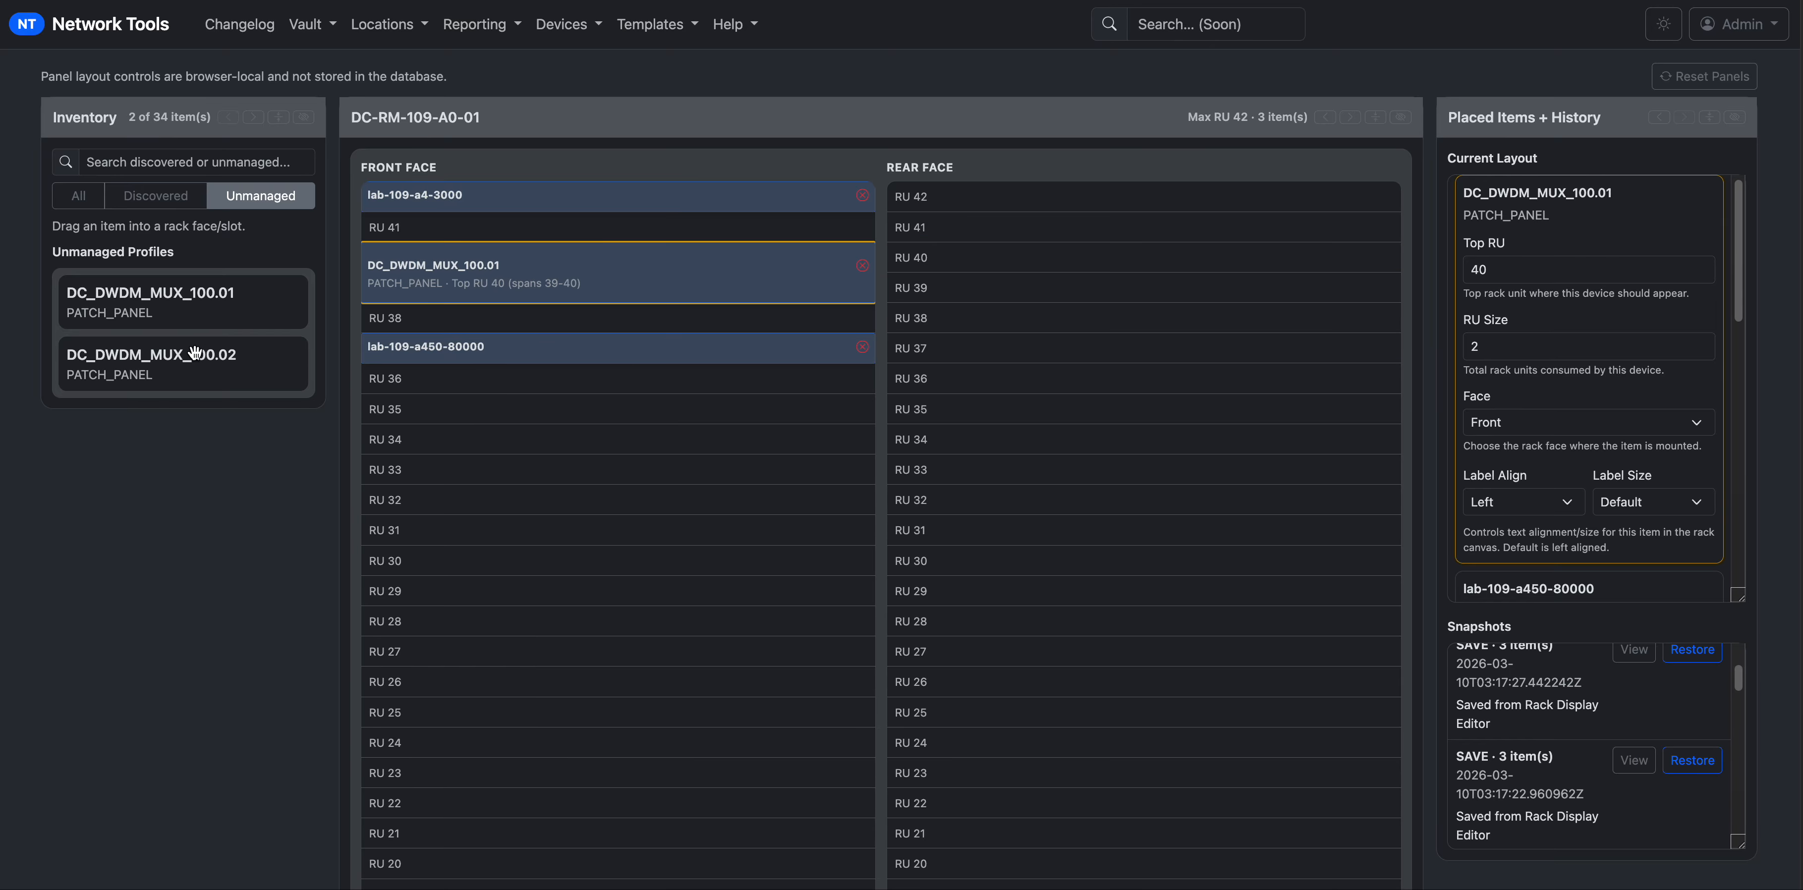
Drop DC_DWDM_MUX_100.02 at front RU 35 and set its Label Align to Center.
drag(192, 353, 576, 418)
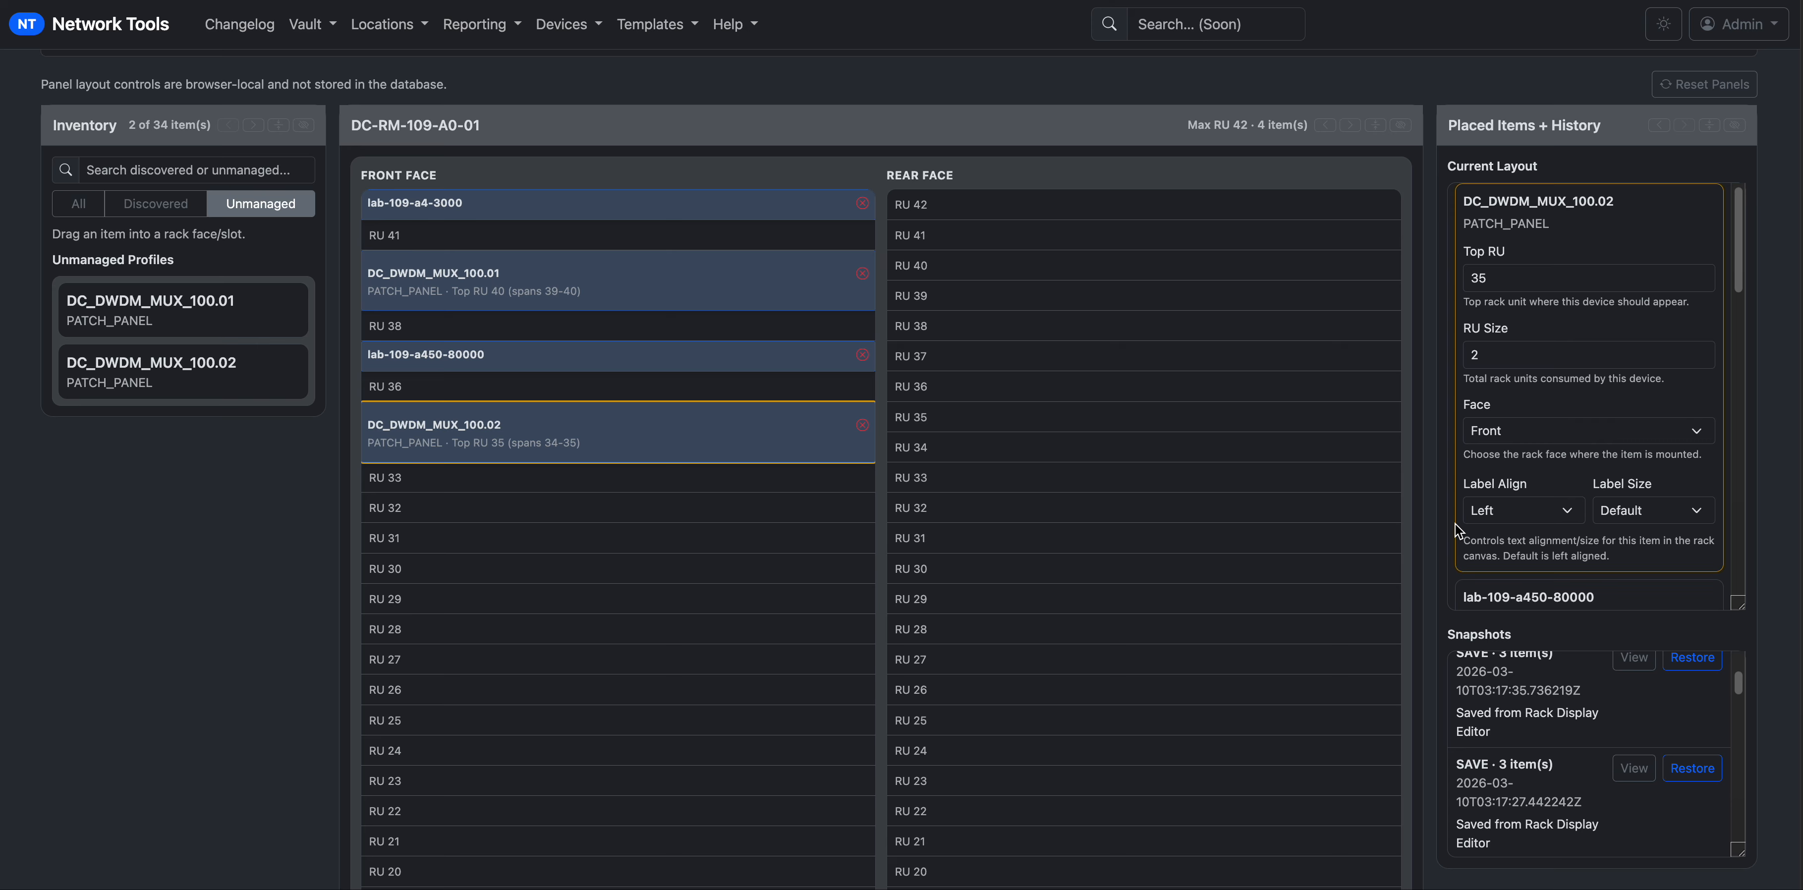
scroll(1260, 303, up, 3)
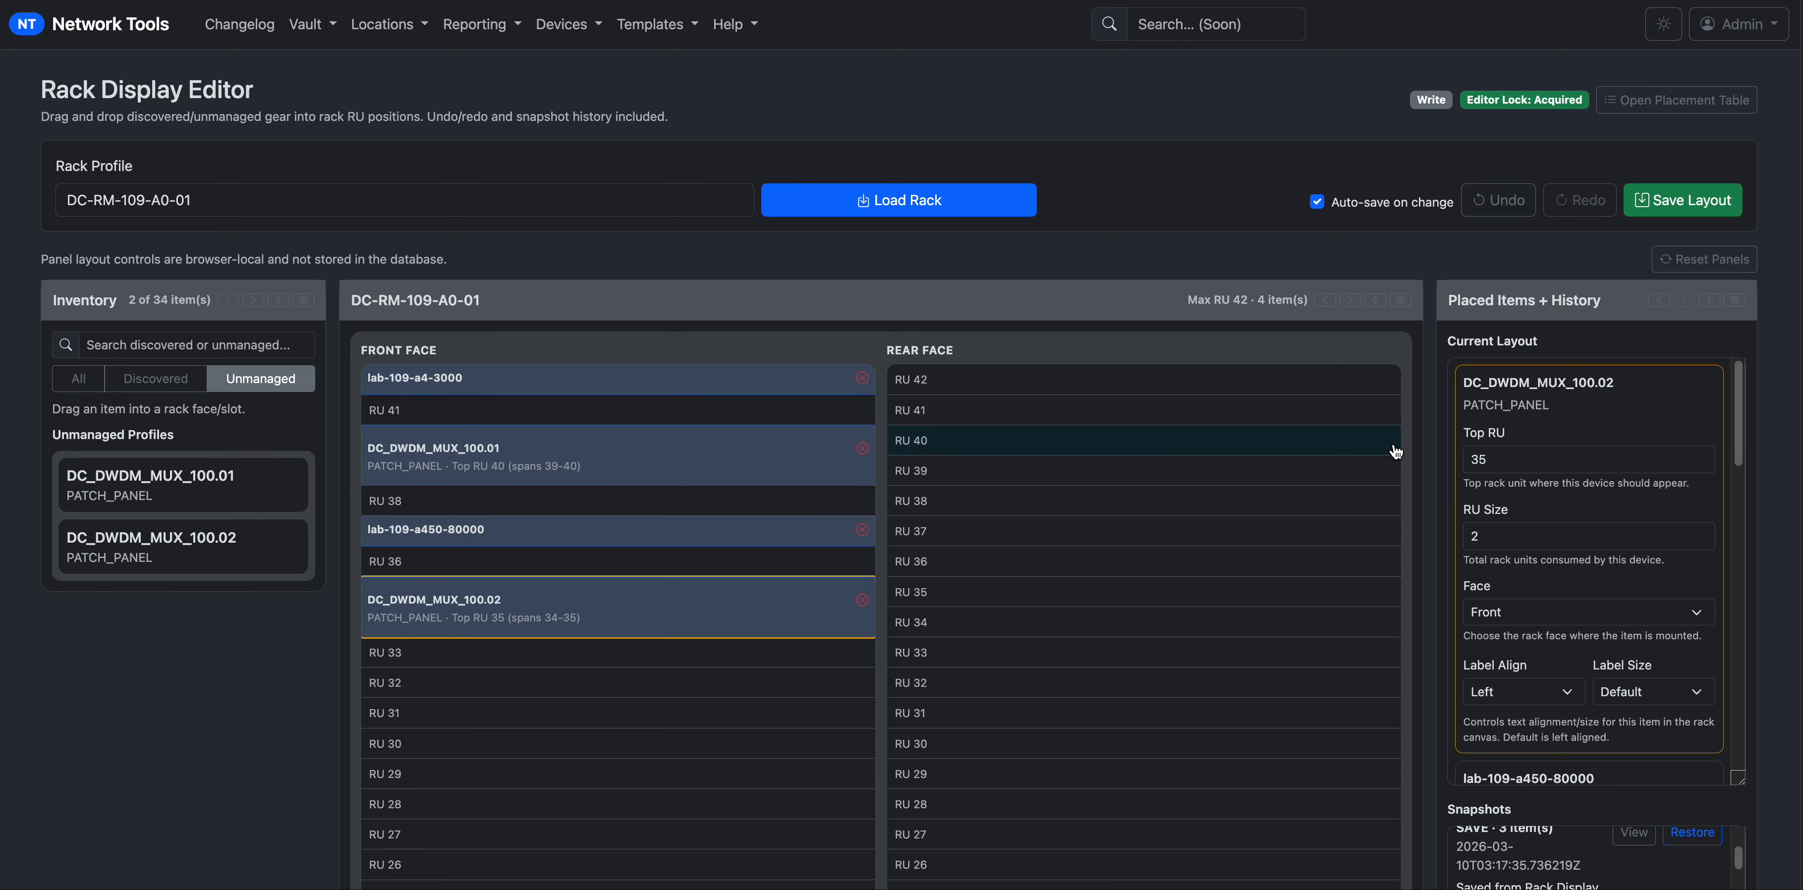
scroll(1465, 525, down, 3)
click(1544, 515)
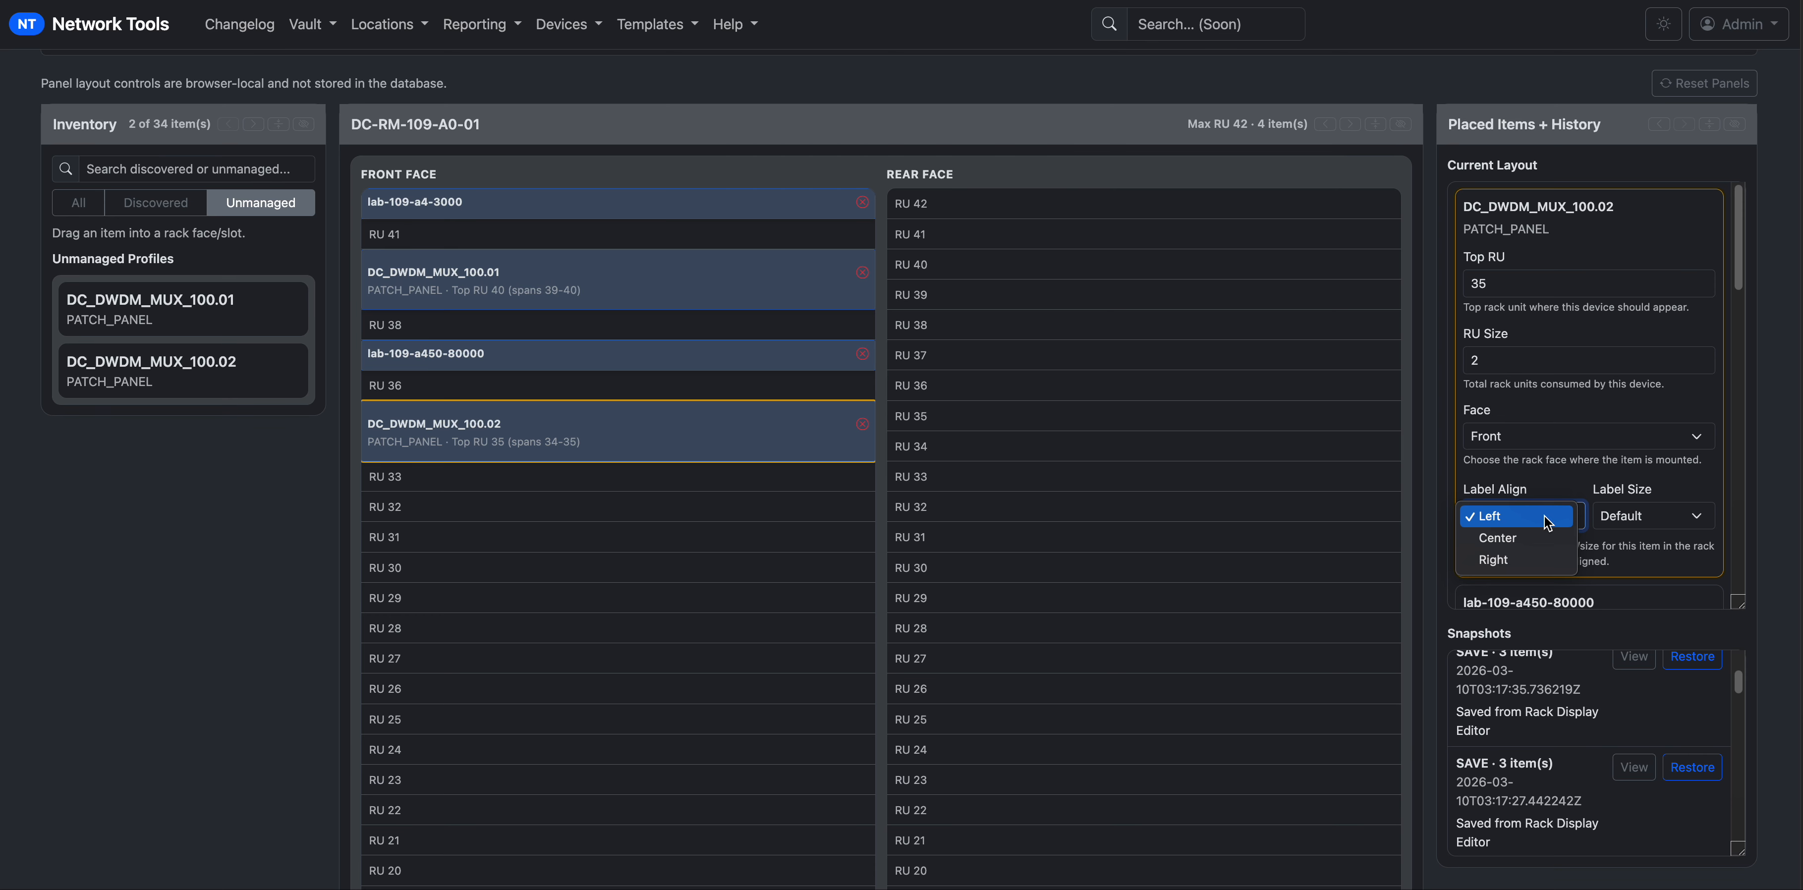
click(1531, 543)
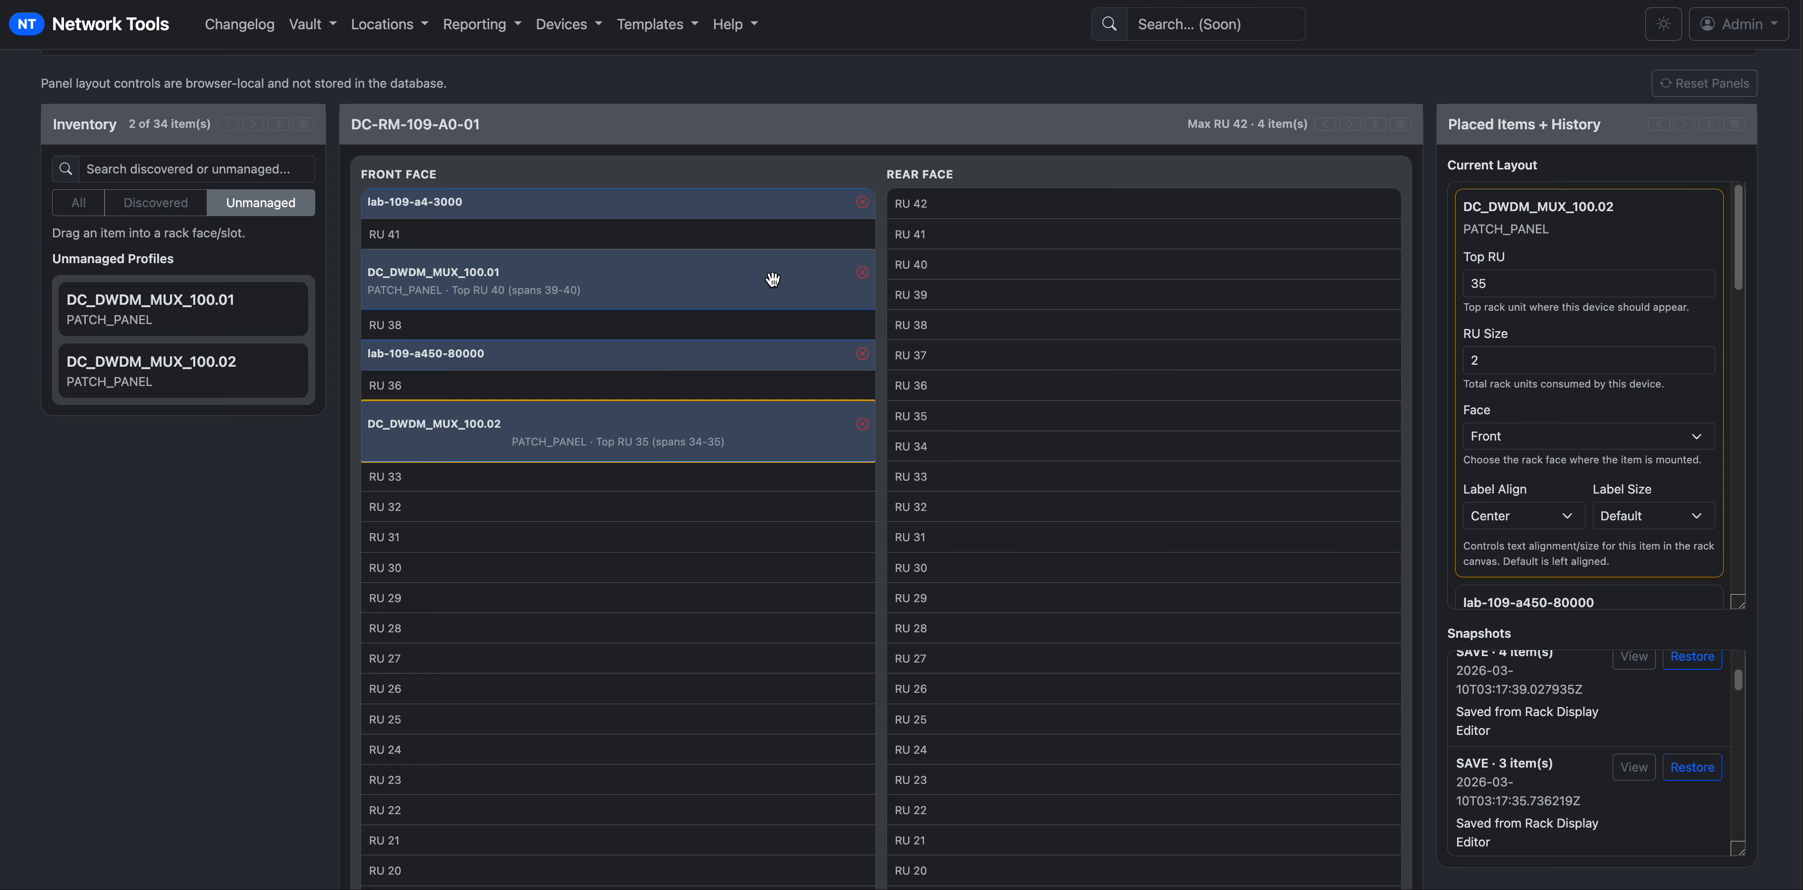
Move DC_DWDM_MUX_100.02 to RU 31–32 and set lab-109-a450-80000's RU Size to 2.
drag(540, 413, 548, 514)
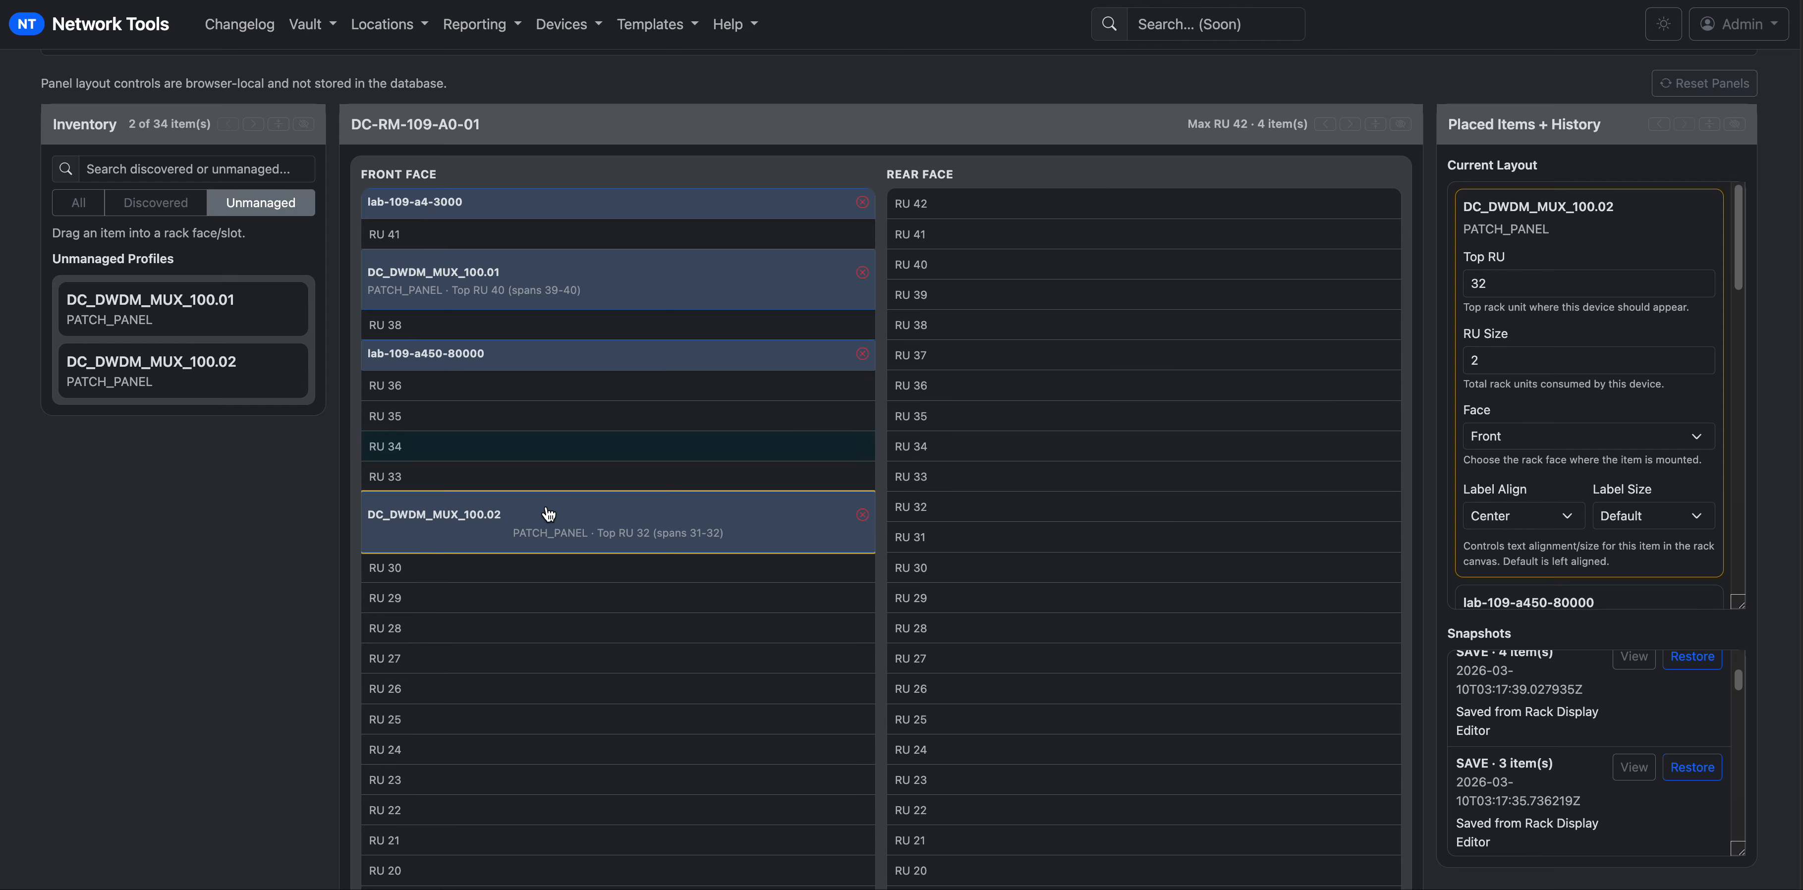
click(552, 354)
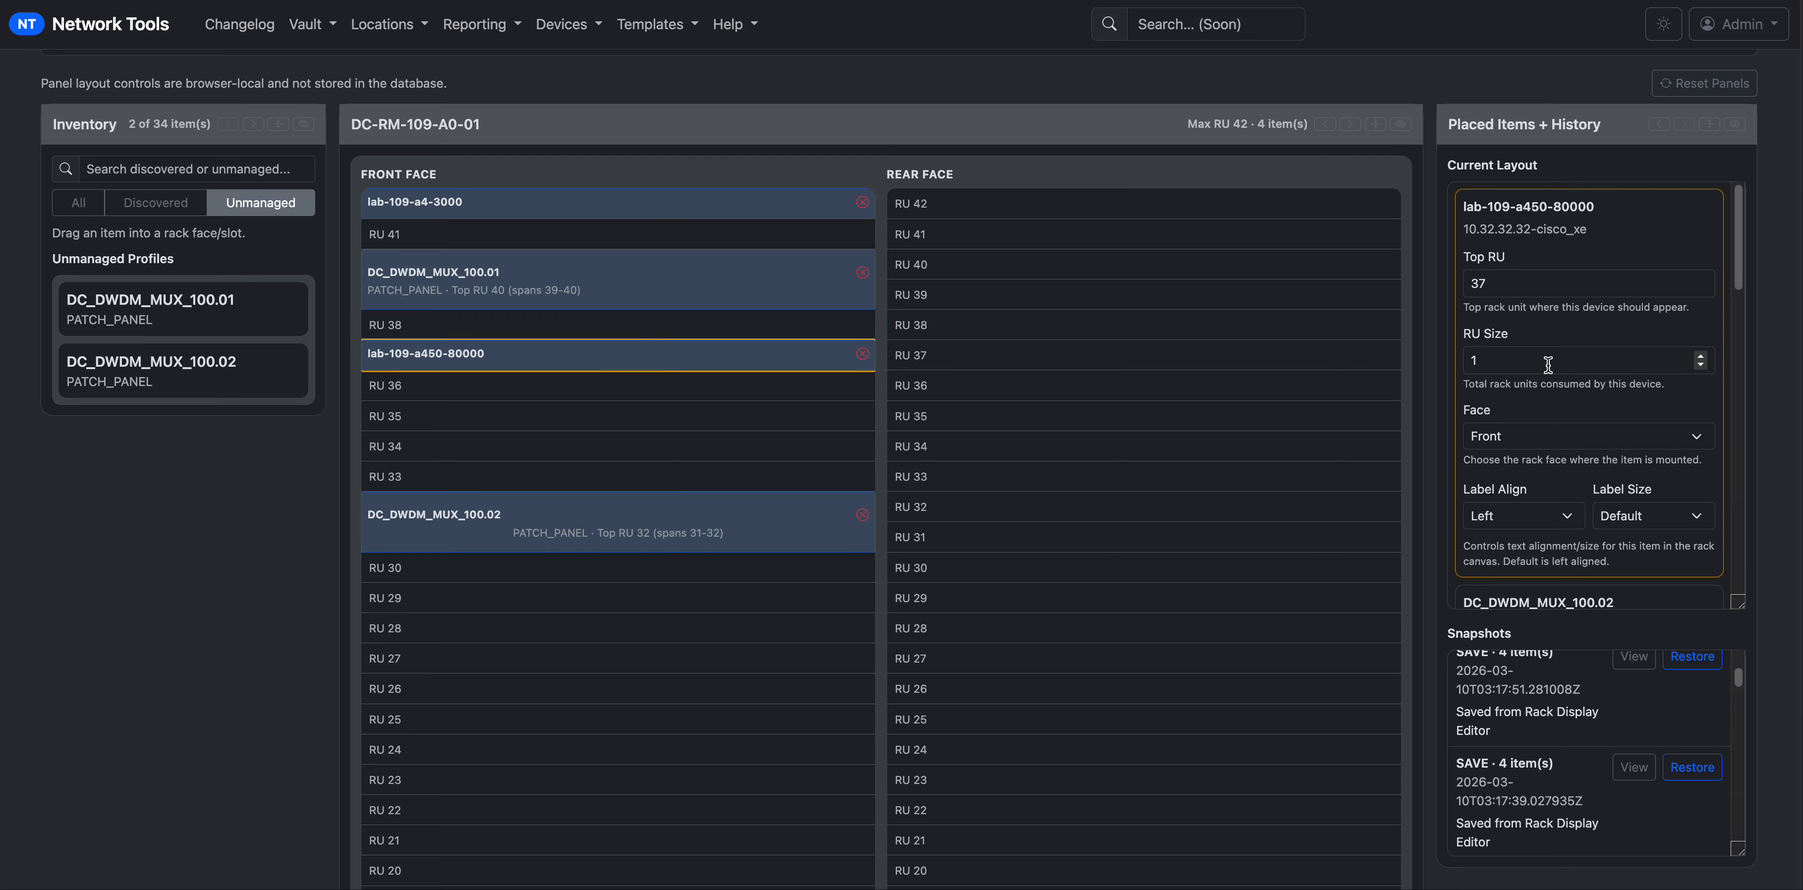
click(1661, 357)
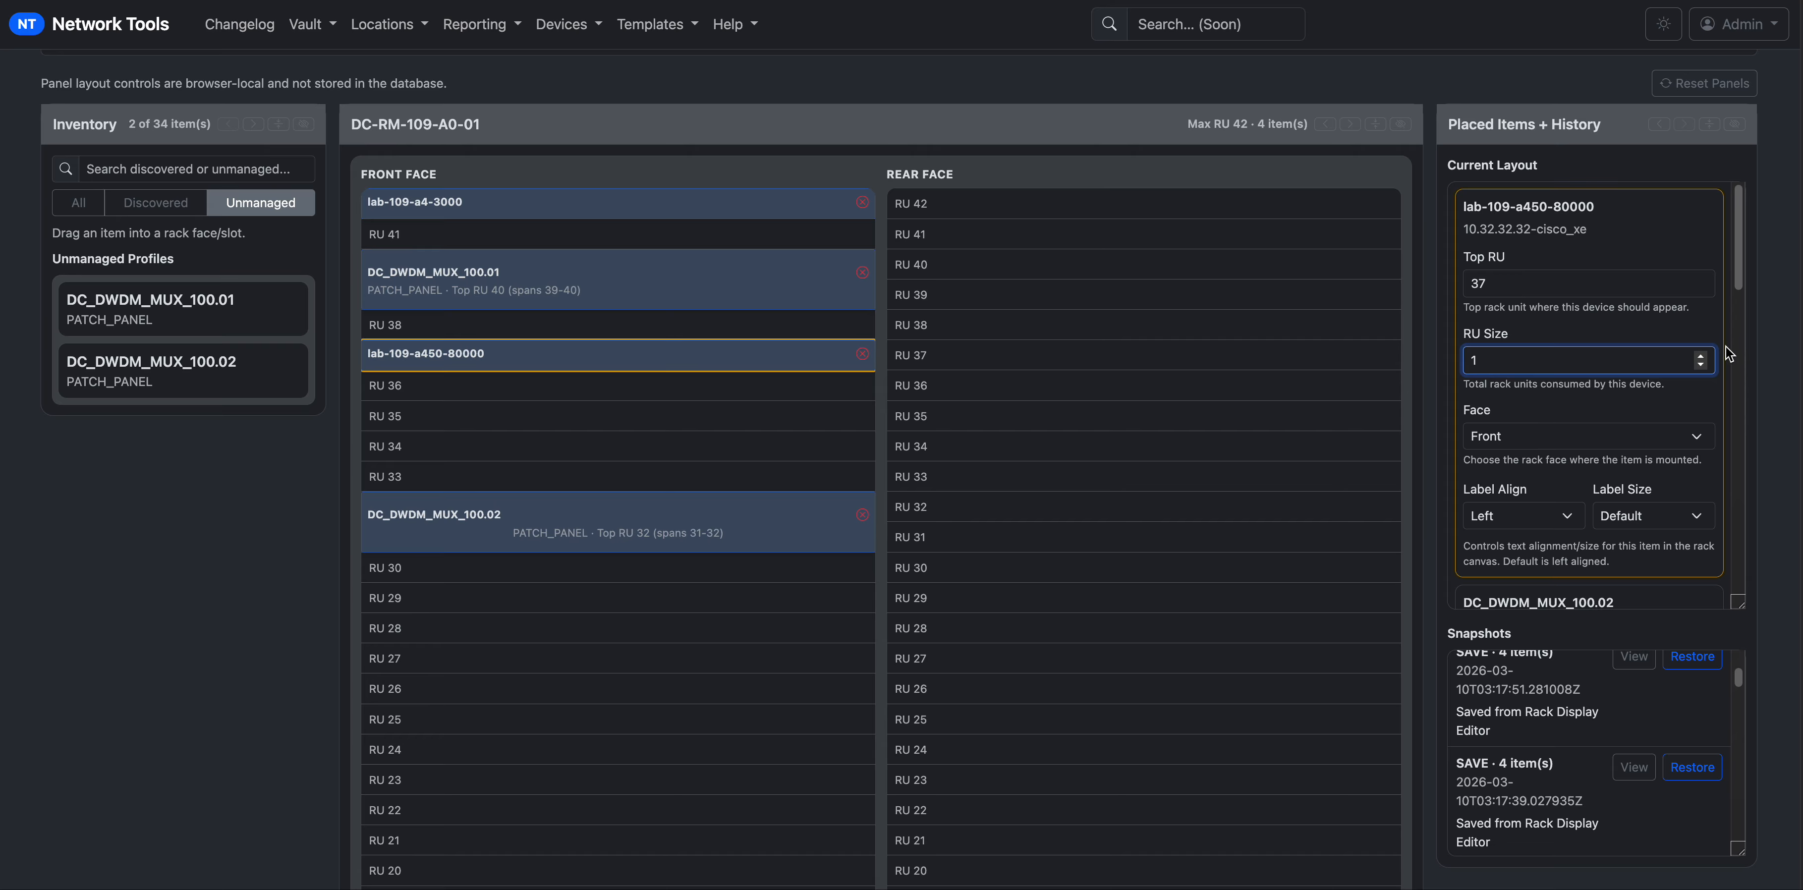
click(1701, 357)
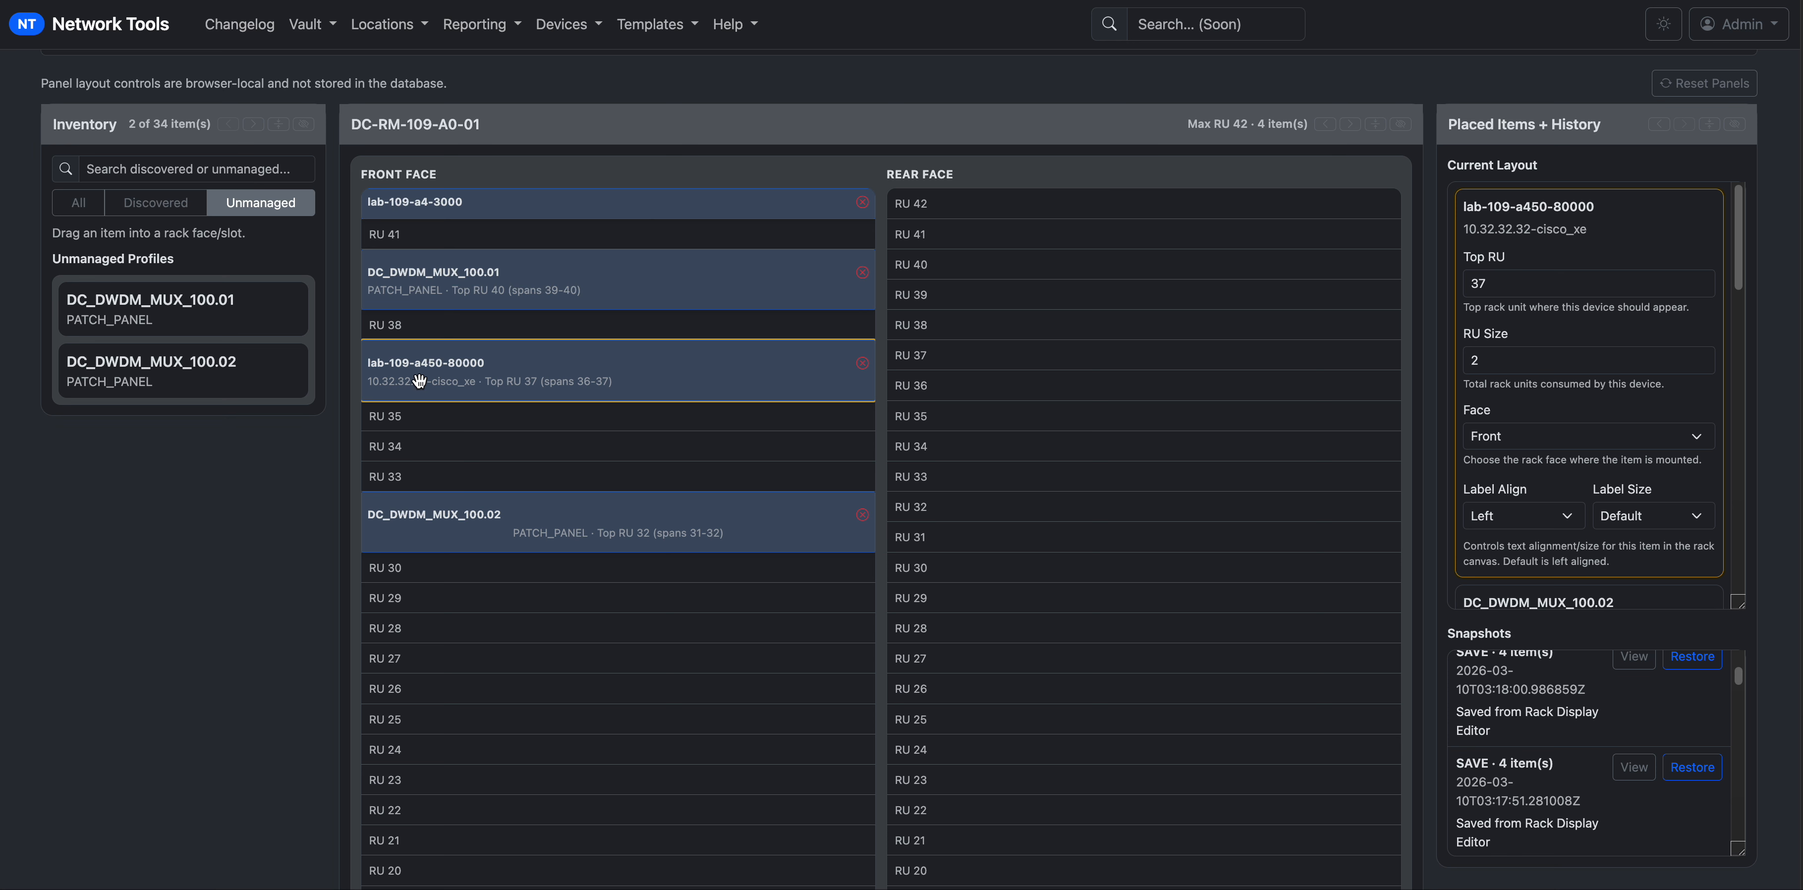
Set lab-109-a450-80000 to 1 RU and move DC_DWDM_MUX_100.02 up to RU 35 (34–35).
click(1496, 361)
click(1699, 366)
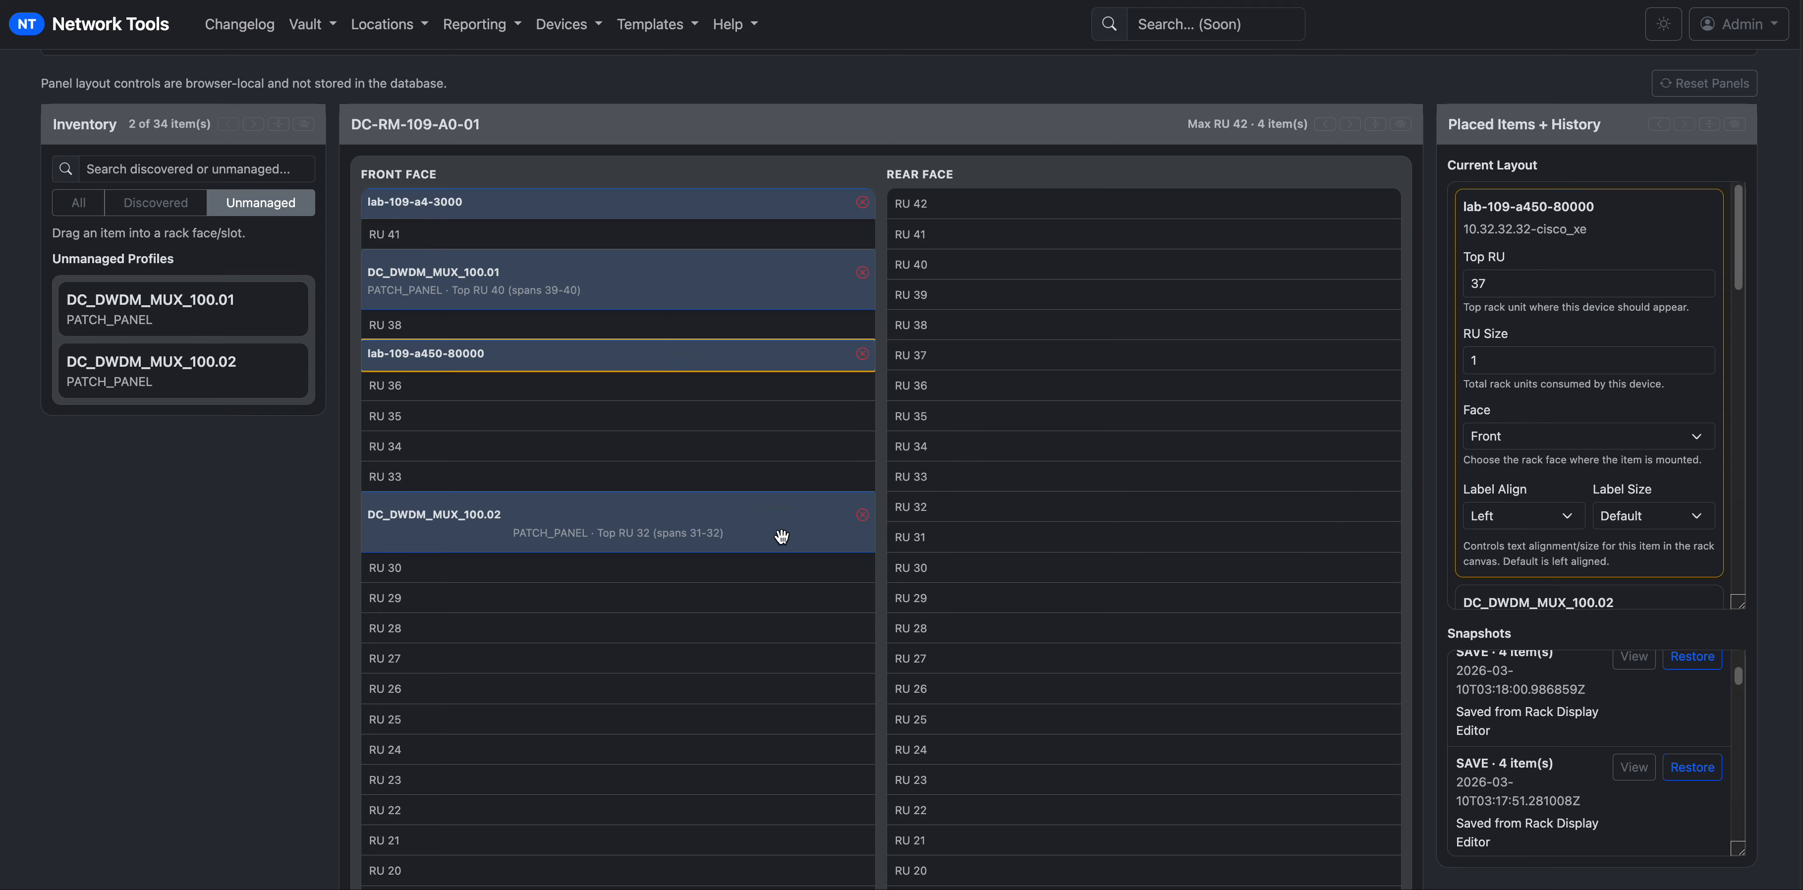
drag(692, 511, 697, 429)
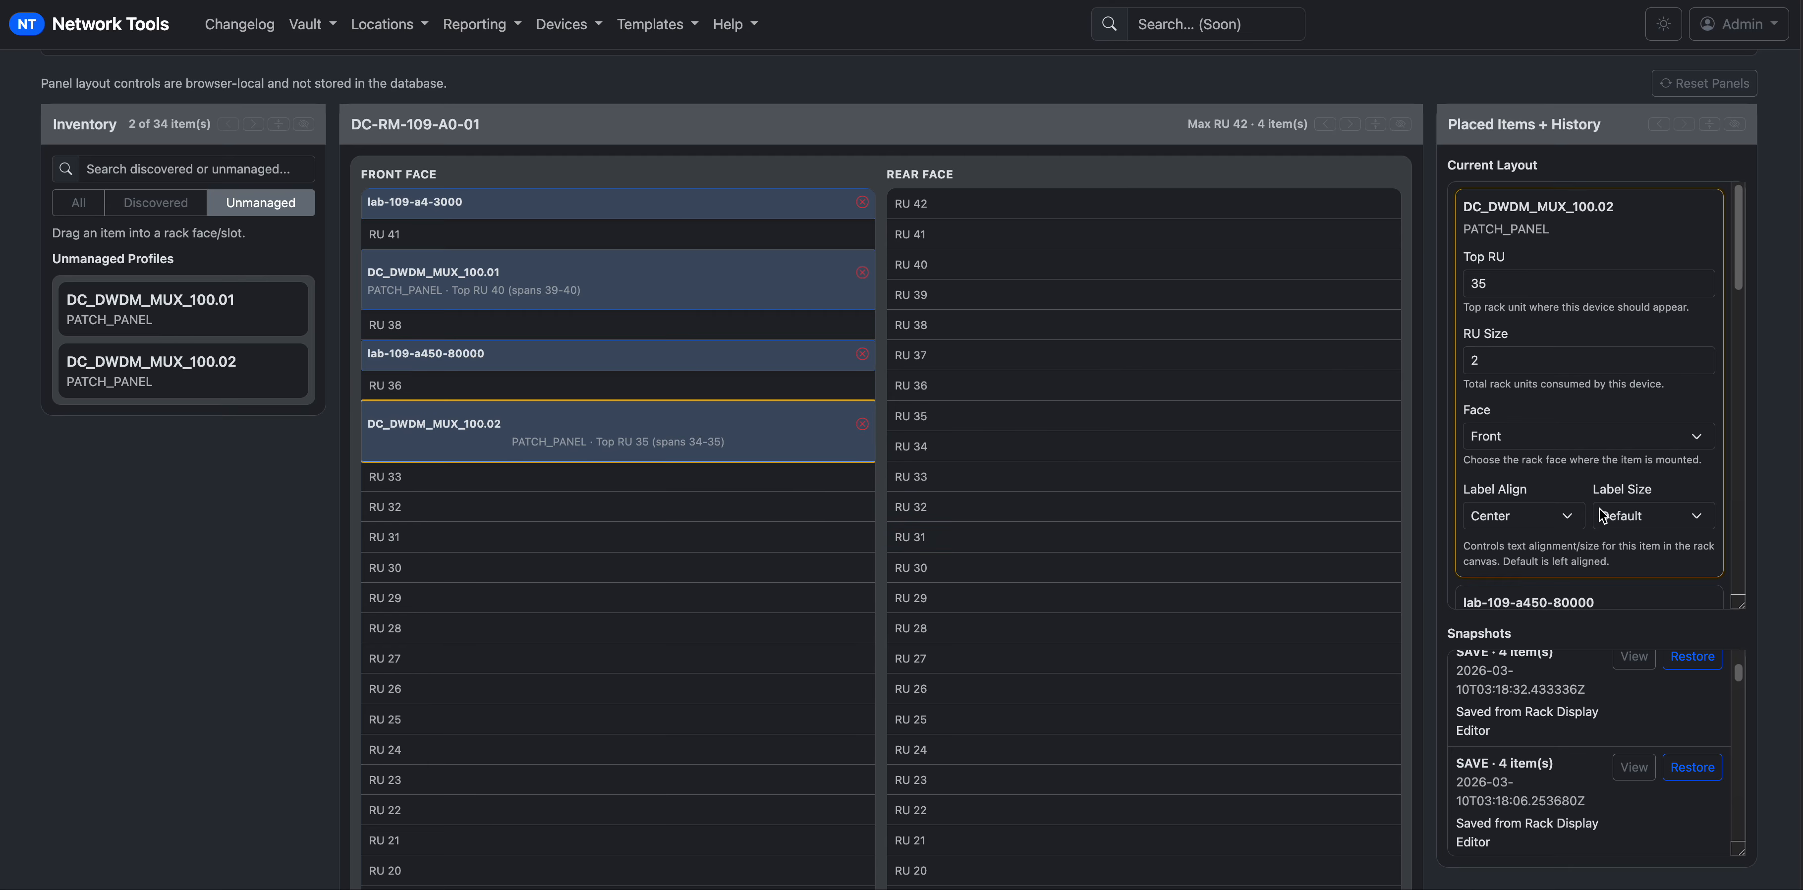
Try Small and XL label sizes on DC_DWDM_MUX_100.02, keep Default, and set Label Align to Left.
click(1629, 525)
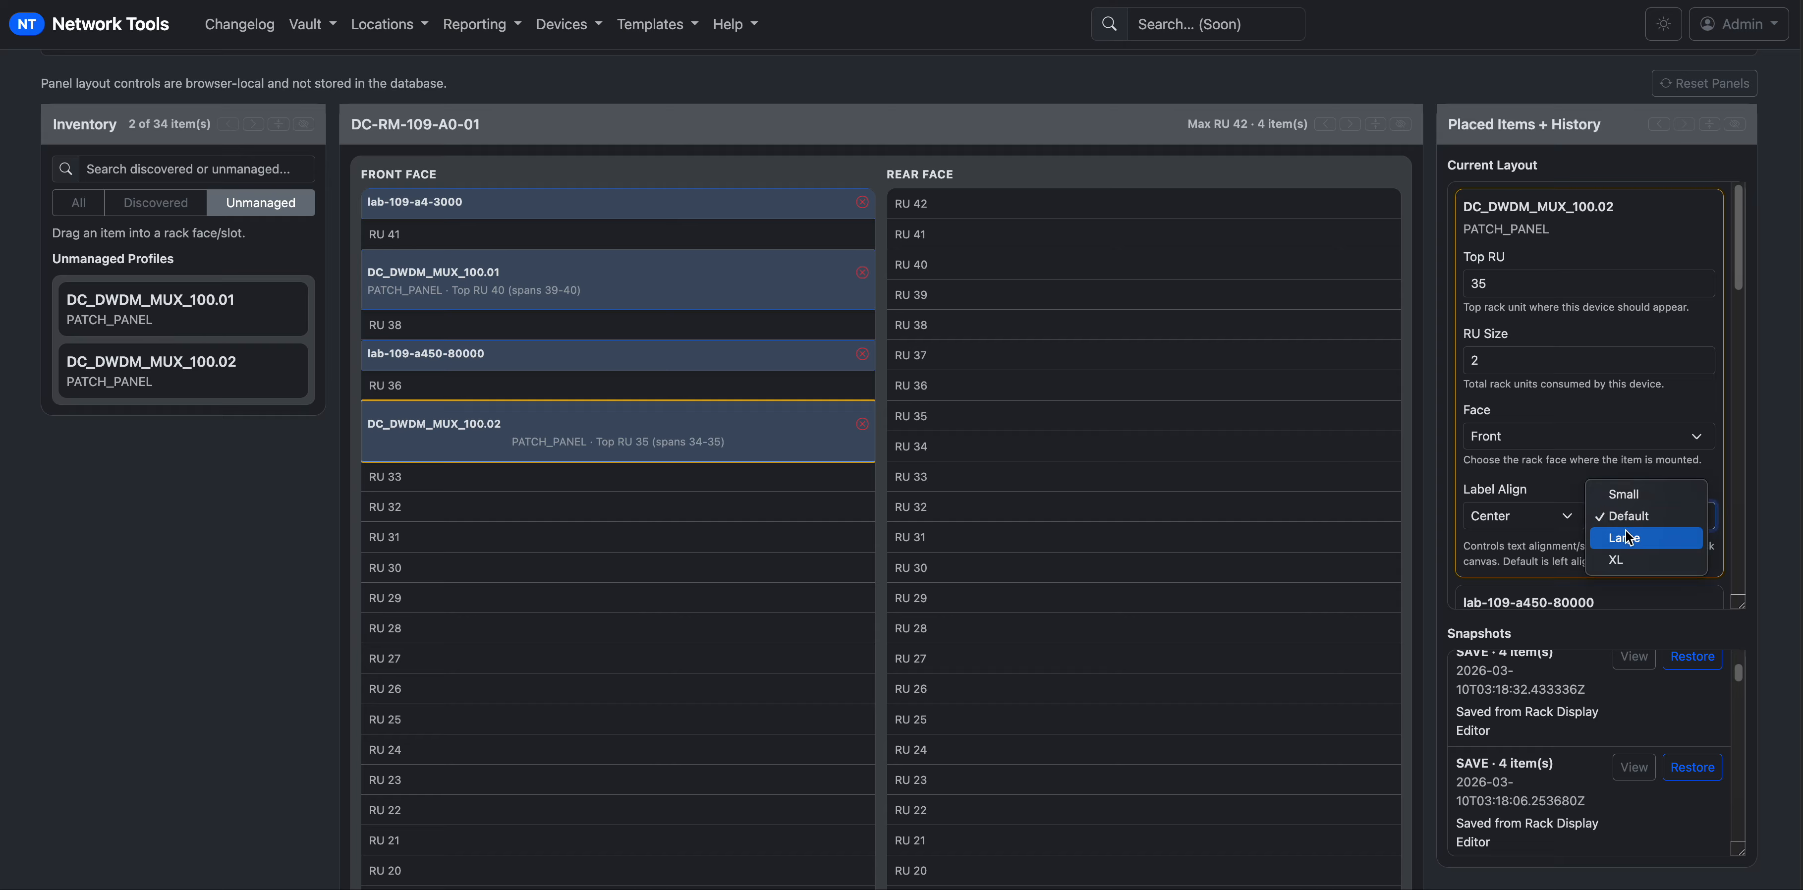
click(1633, 503)
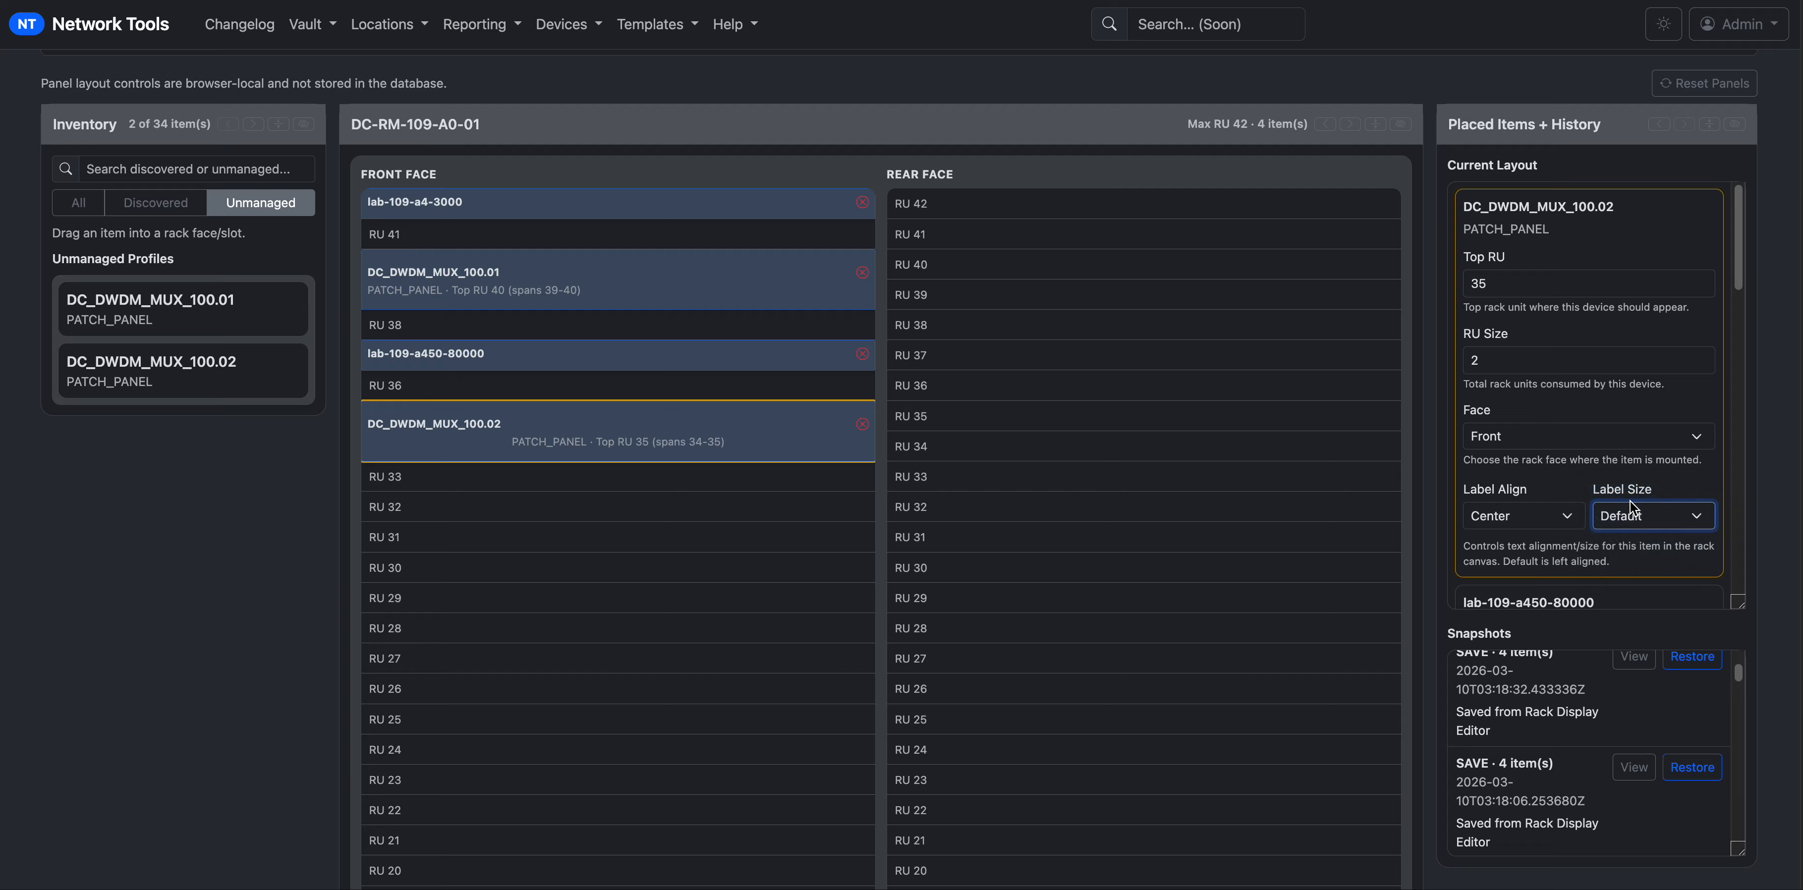
click(1634, 516)
click(1638, 539)
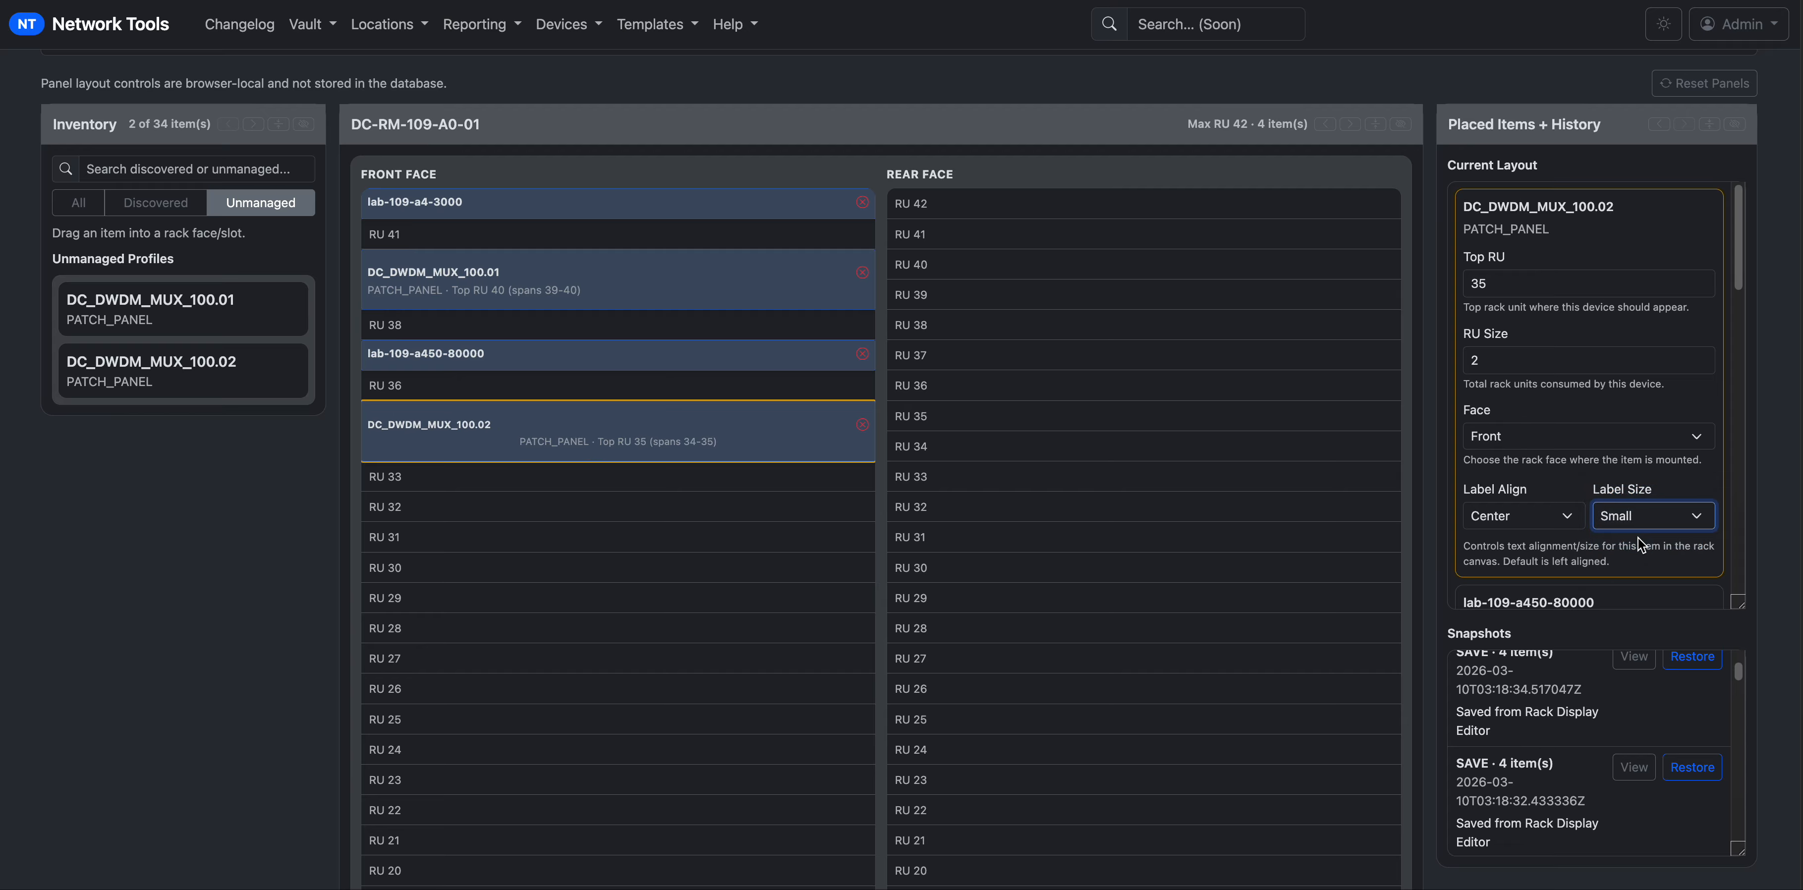
click(1648, 520)
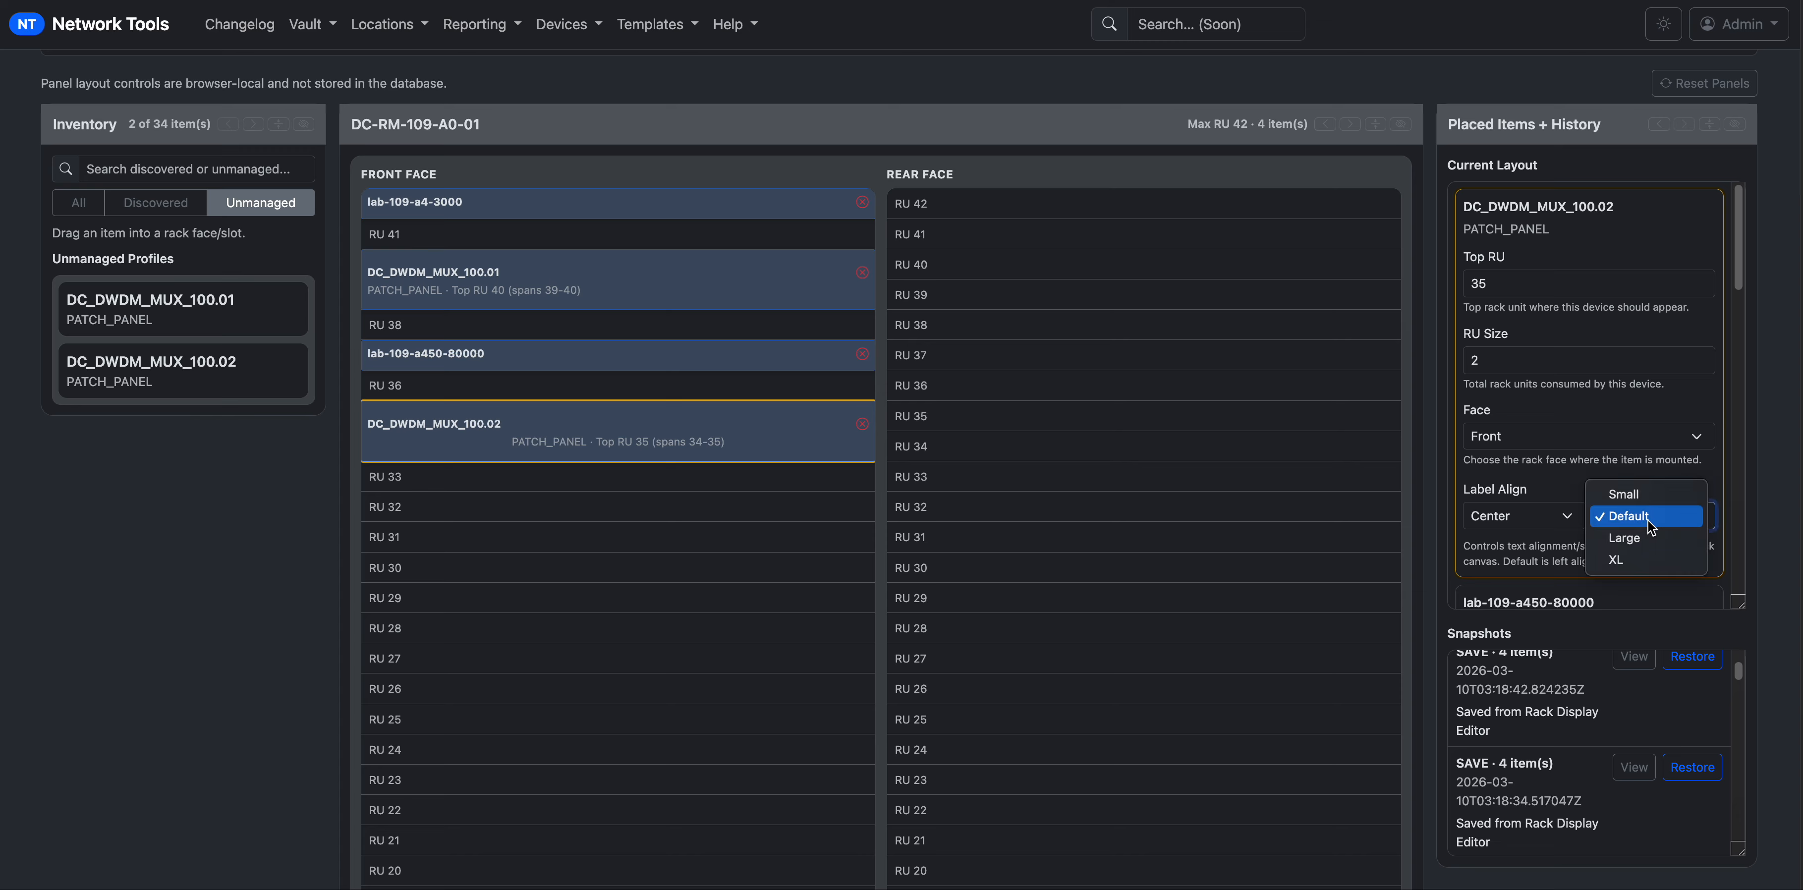
click(1642, 556)
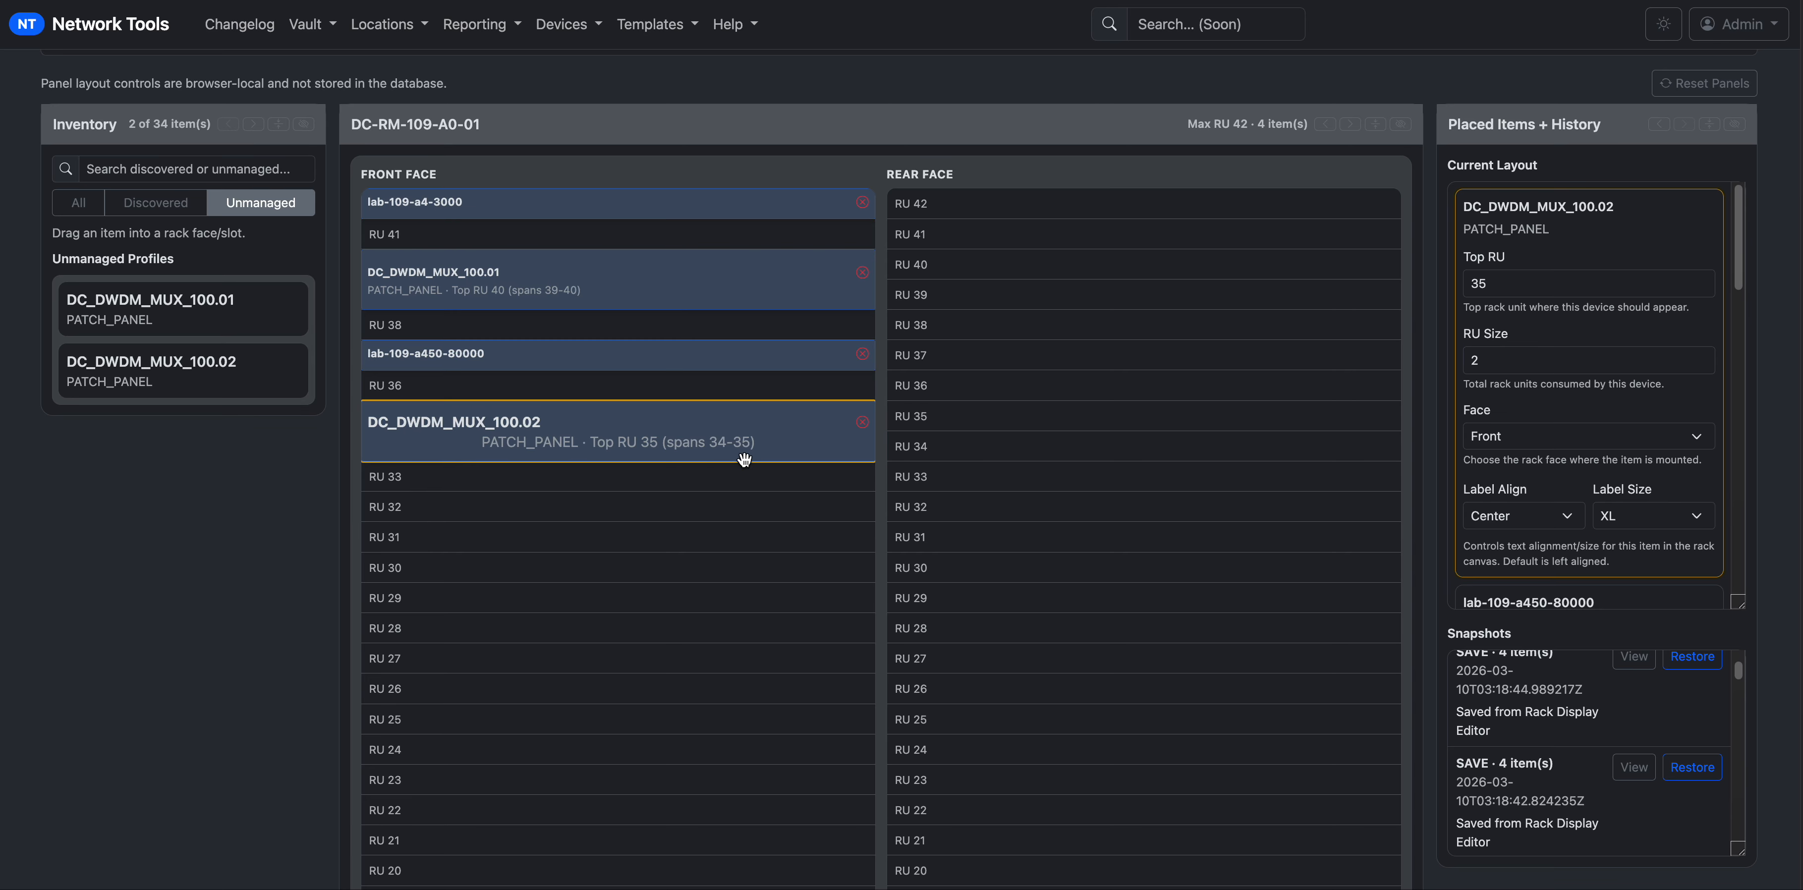
click(1676, 517)
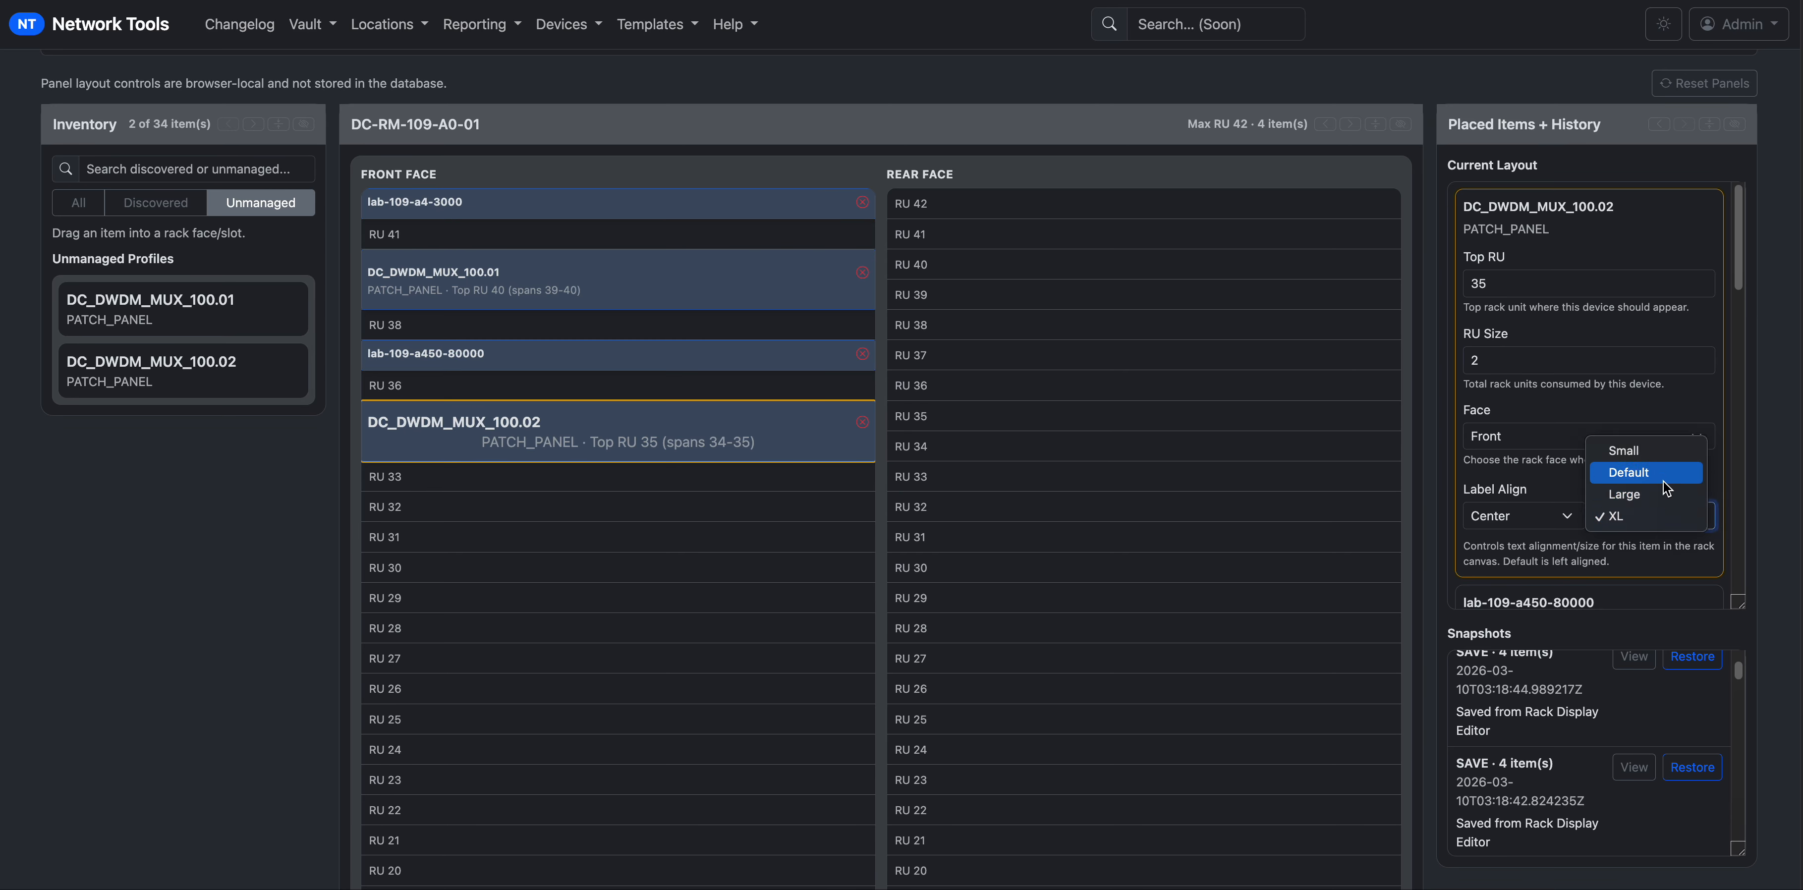
click(1663, 481)
click(1501, 508)
click(1504, 503)
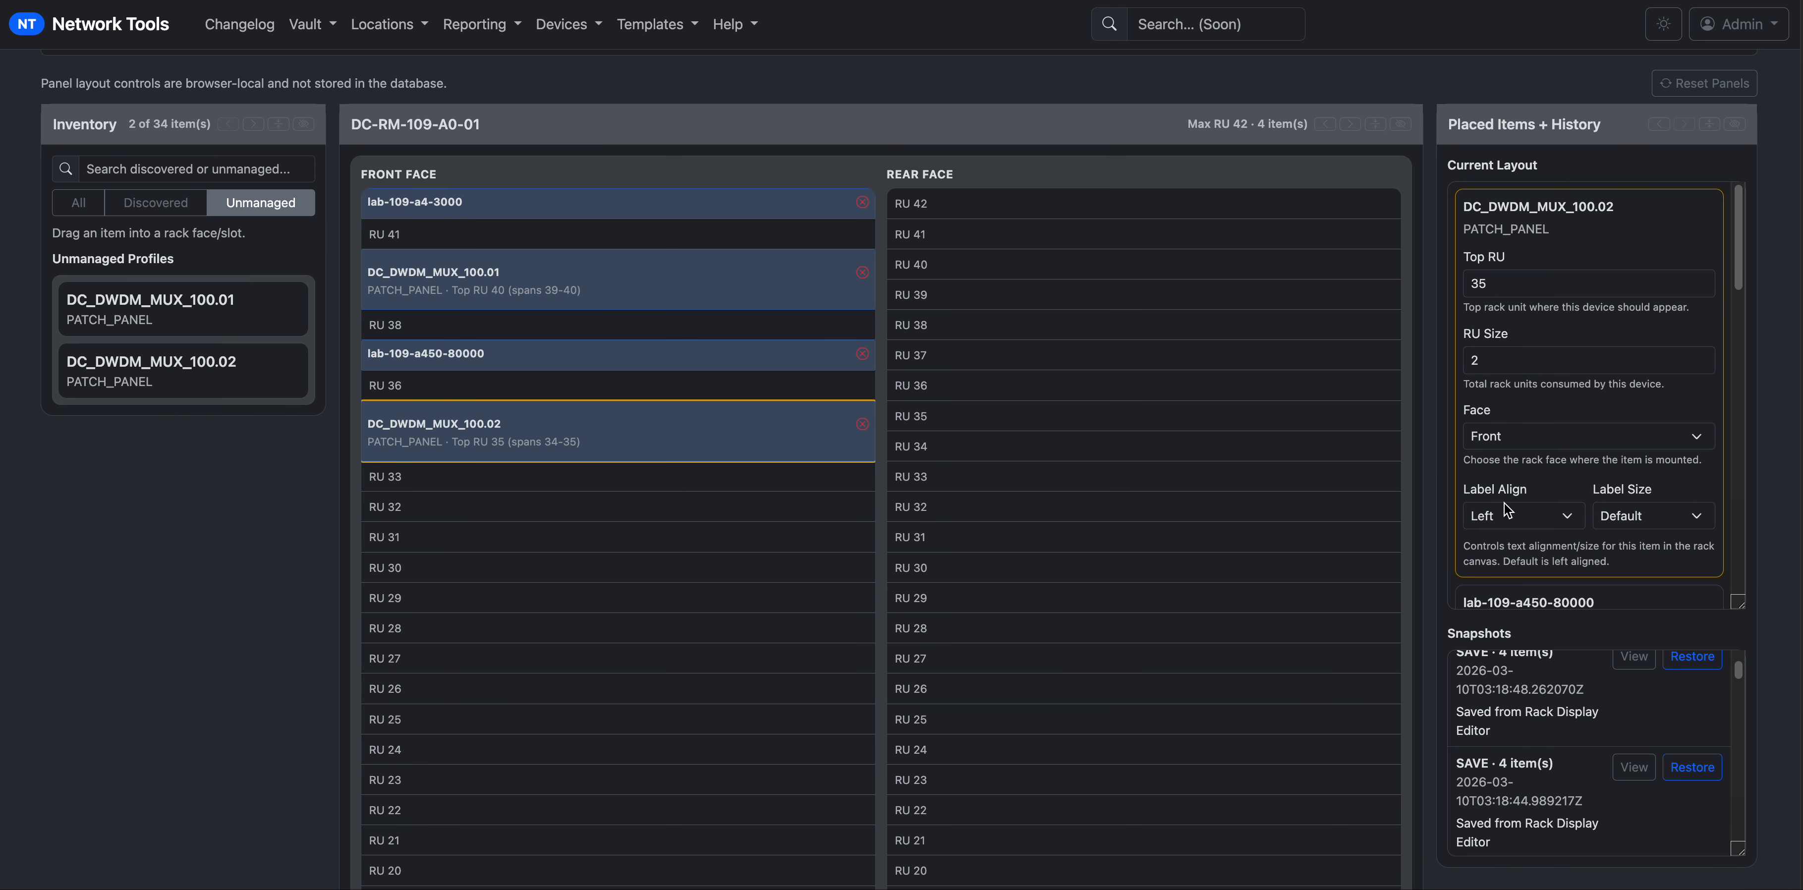
Save the DC-RM-109-A0-01 layout as a new 4-item snapshot and review the Current Layout cards.
scroll(1161, 584, up, 3)
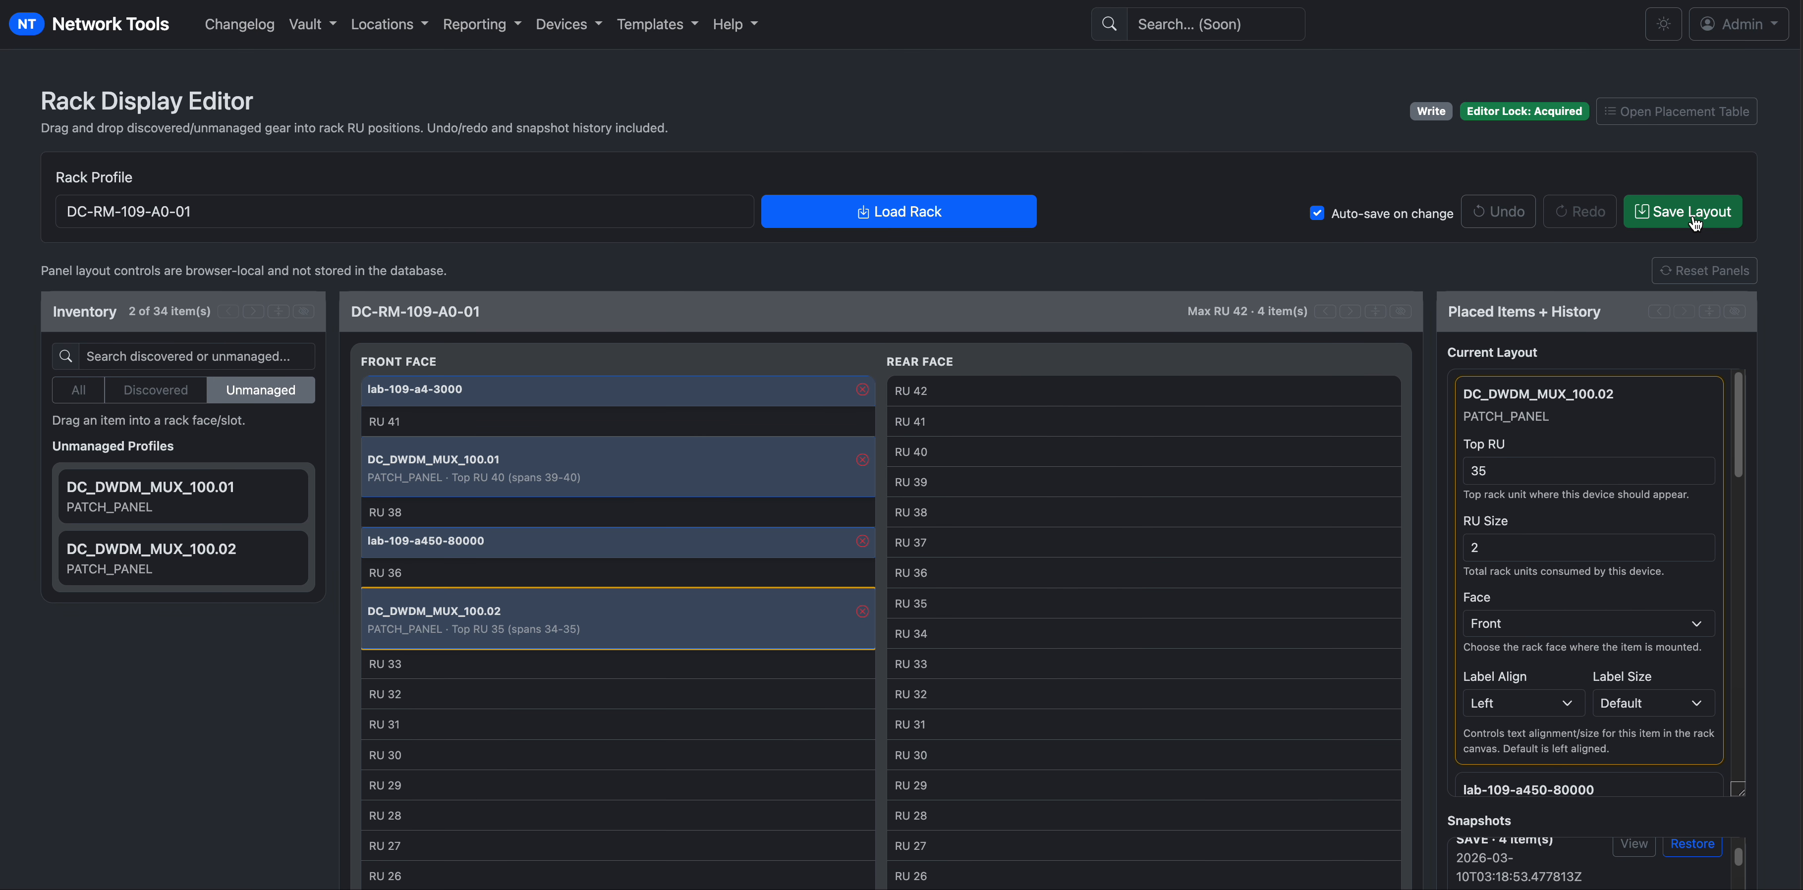
click(1723, 219)
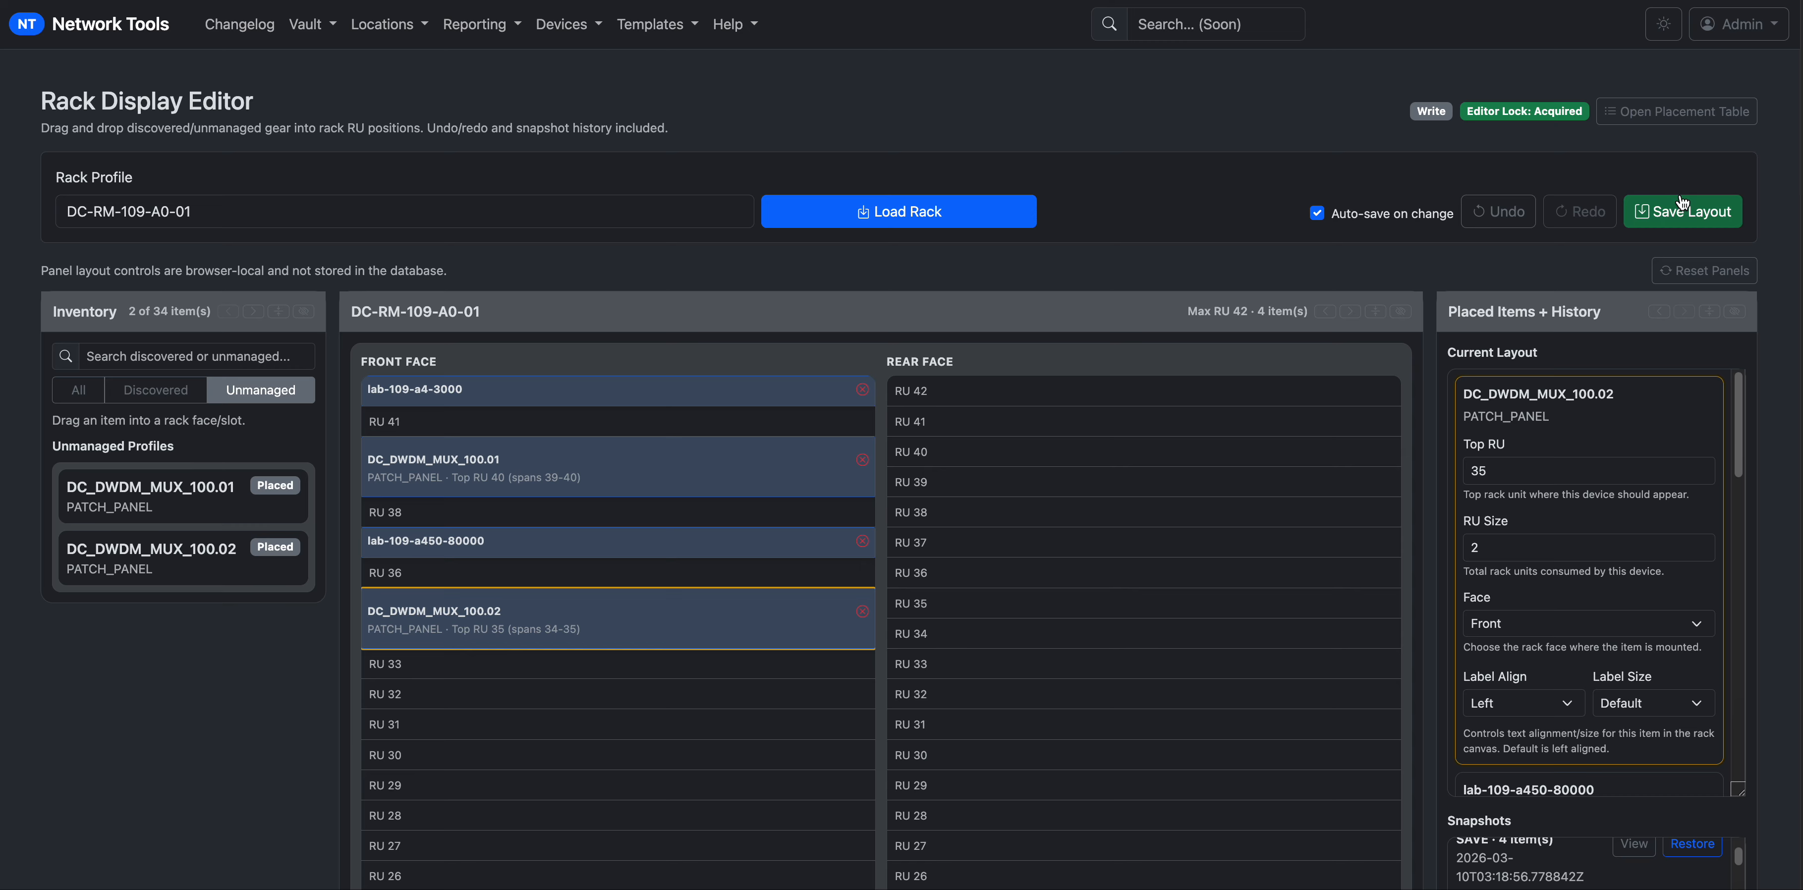
scroll(1655, 742, down, 3)
scroll(1645, 714, down, 6)
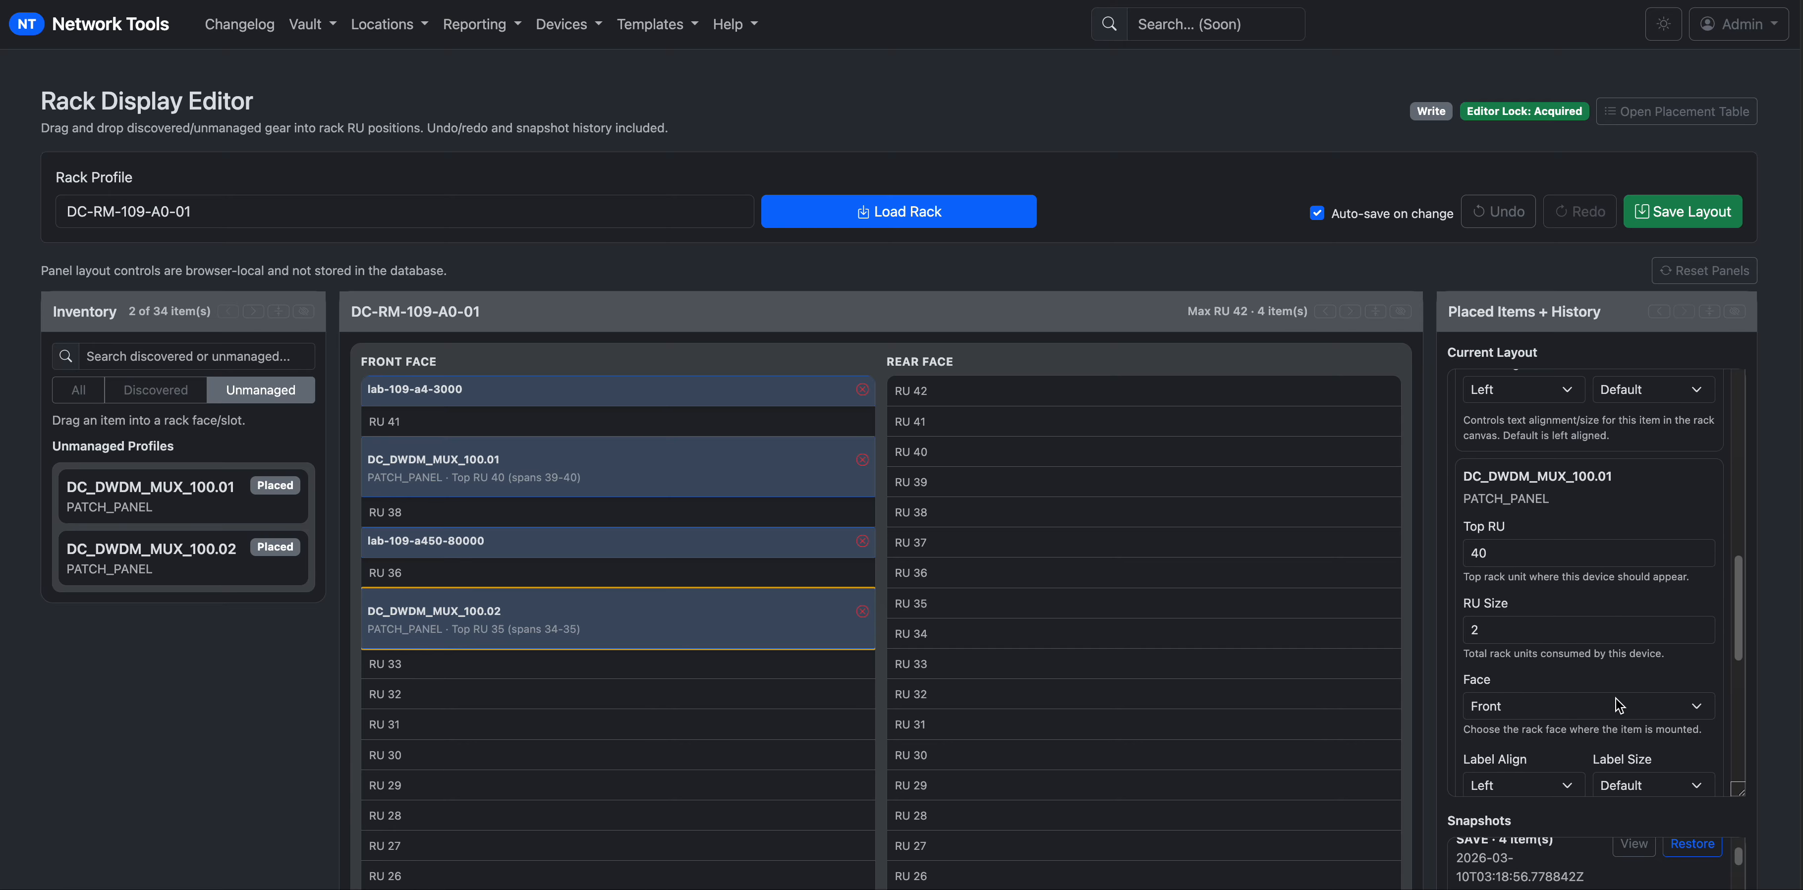
scroll(1652, 679, down, 5)
scroll(1782, 567, down, 5)
scroll(1783, 567, up, 5)
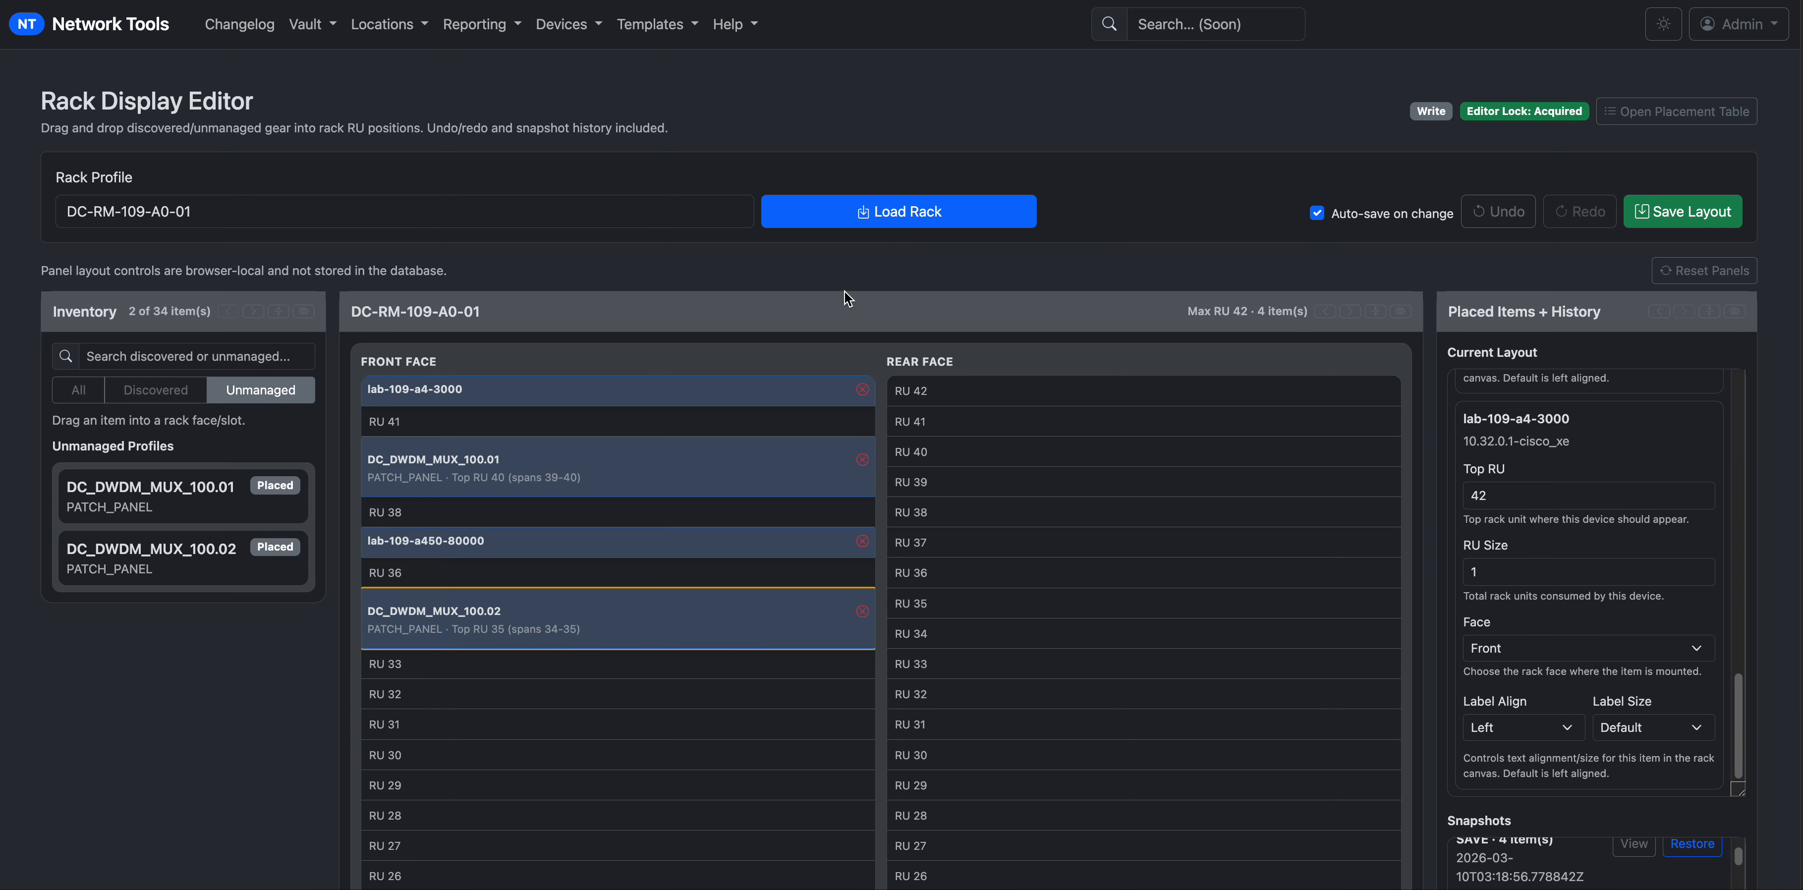
Choose rack DC-RM-109-A0-02 in Rack Profile and load it into the editor.
triple_click(403, 220)
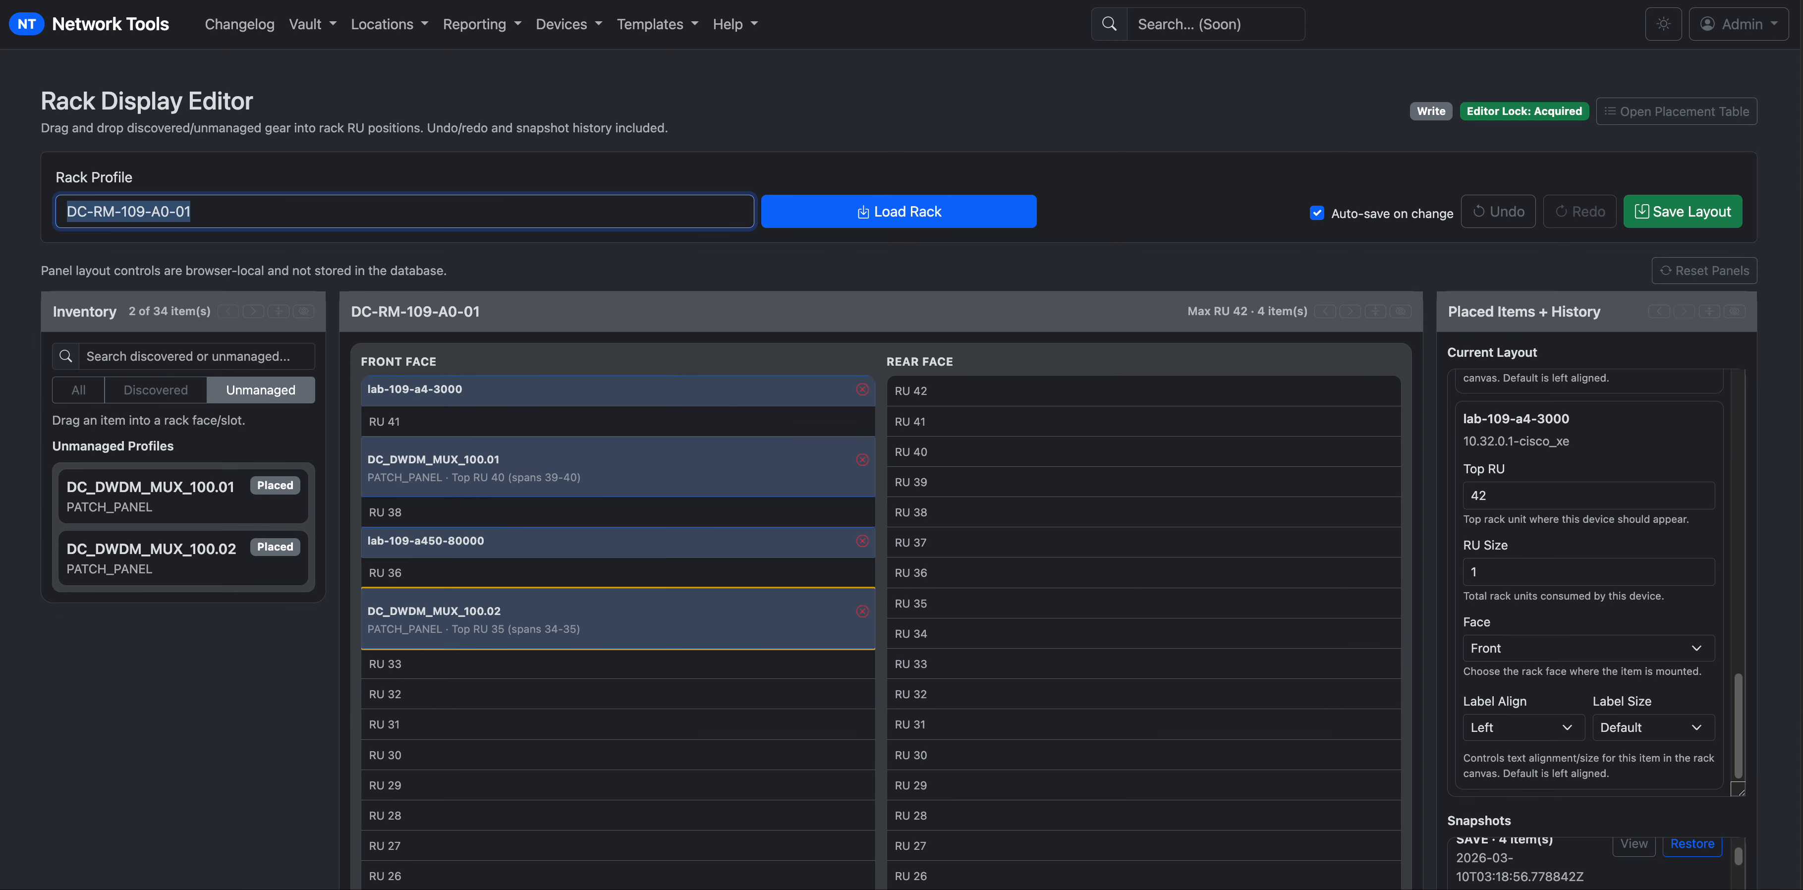
text(dcc)
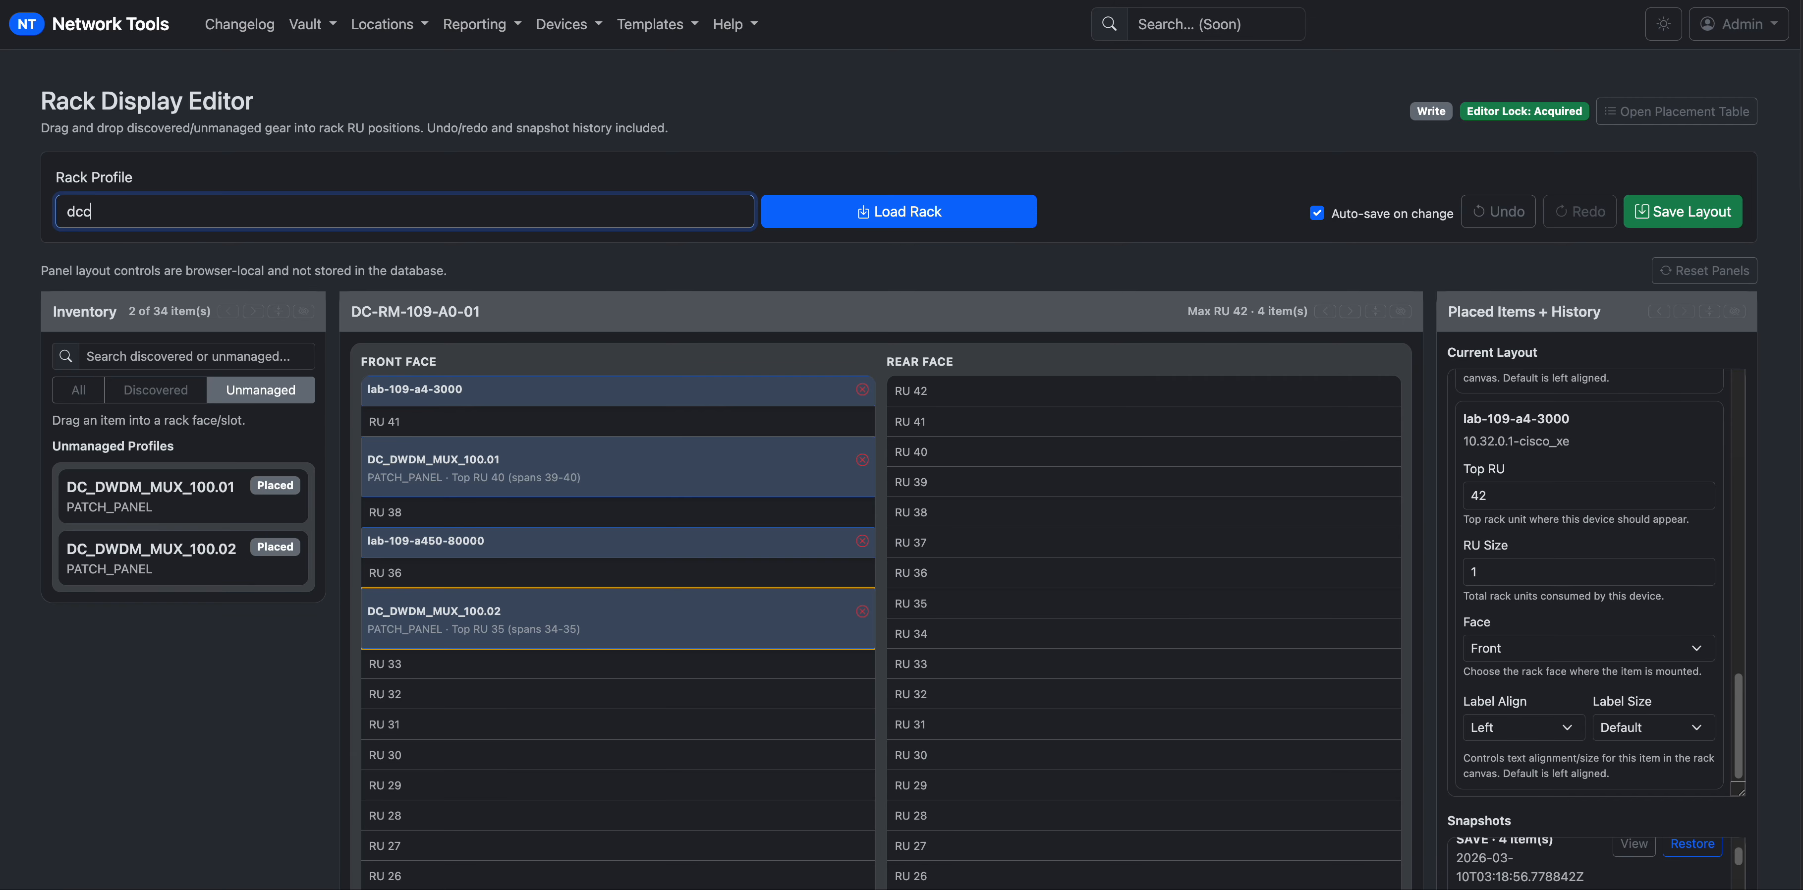
key(Down)
key(Down)
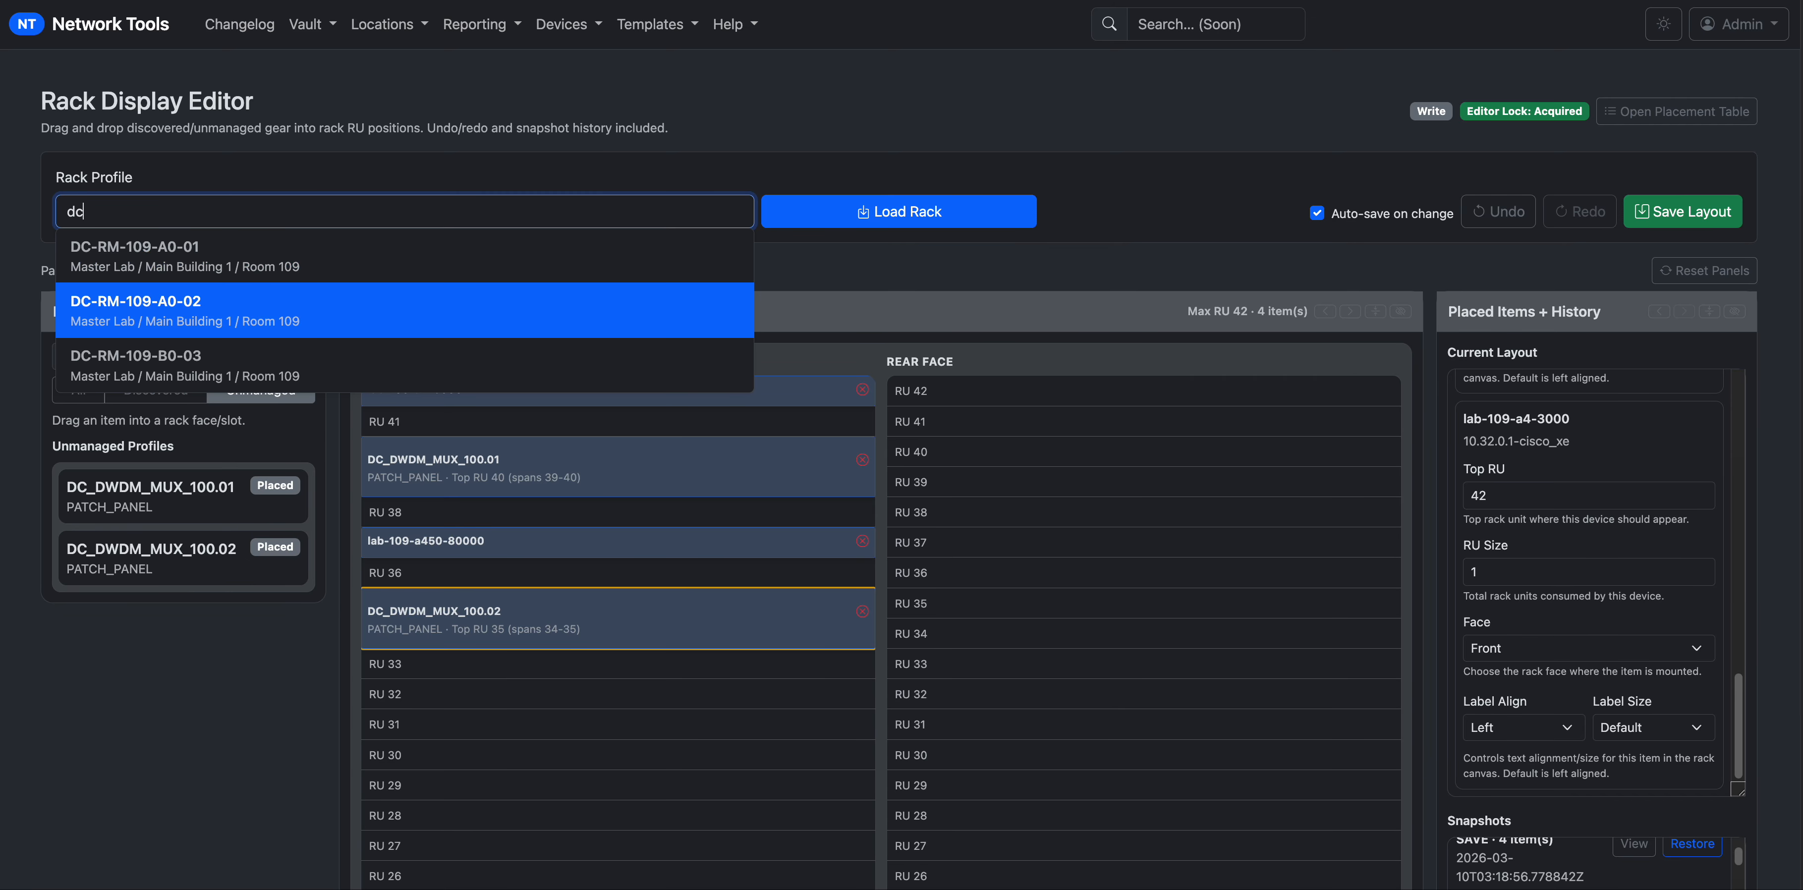
key(Return)
click(847, 221)
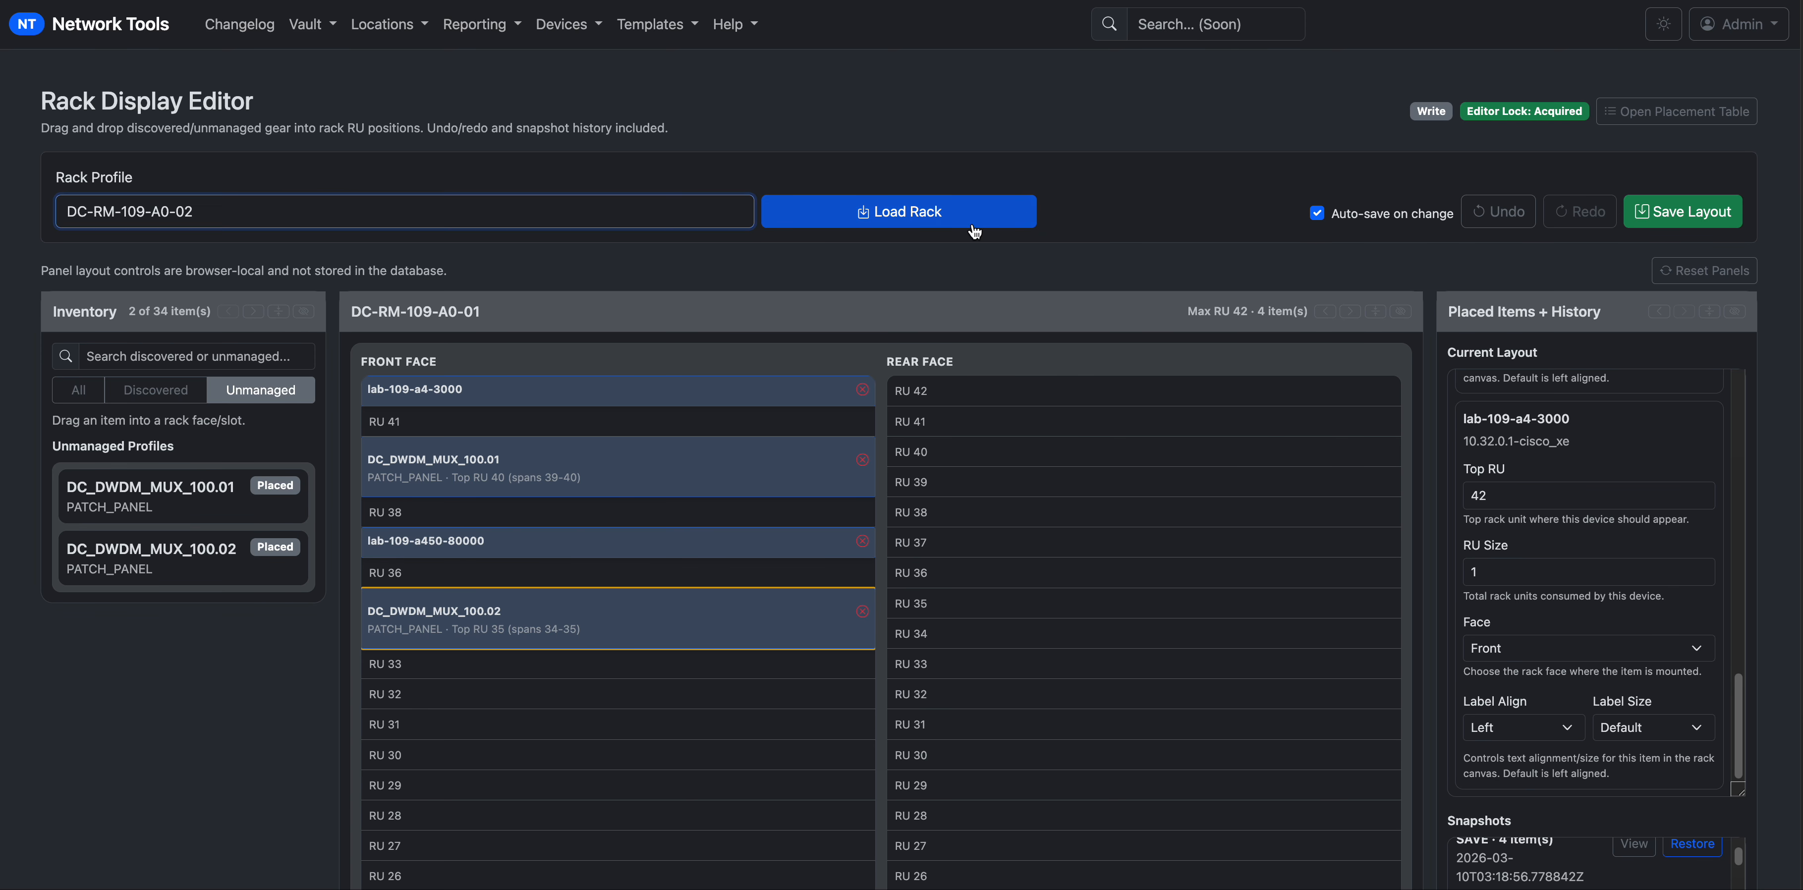
With the All filter, place 10.0.0.107, 10.0.0.11, 10.0.0.12 and 10.0.0.121 at front RU 39, 37, 35, 33.
click(78, 389)
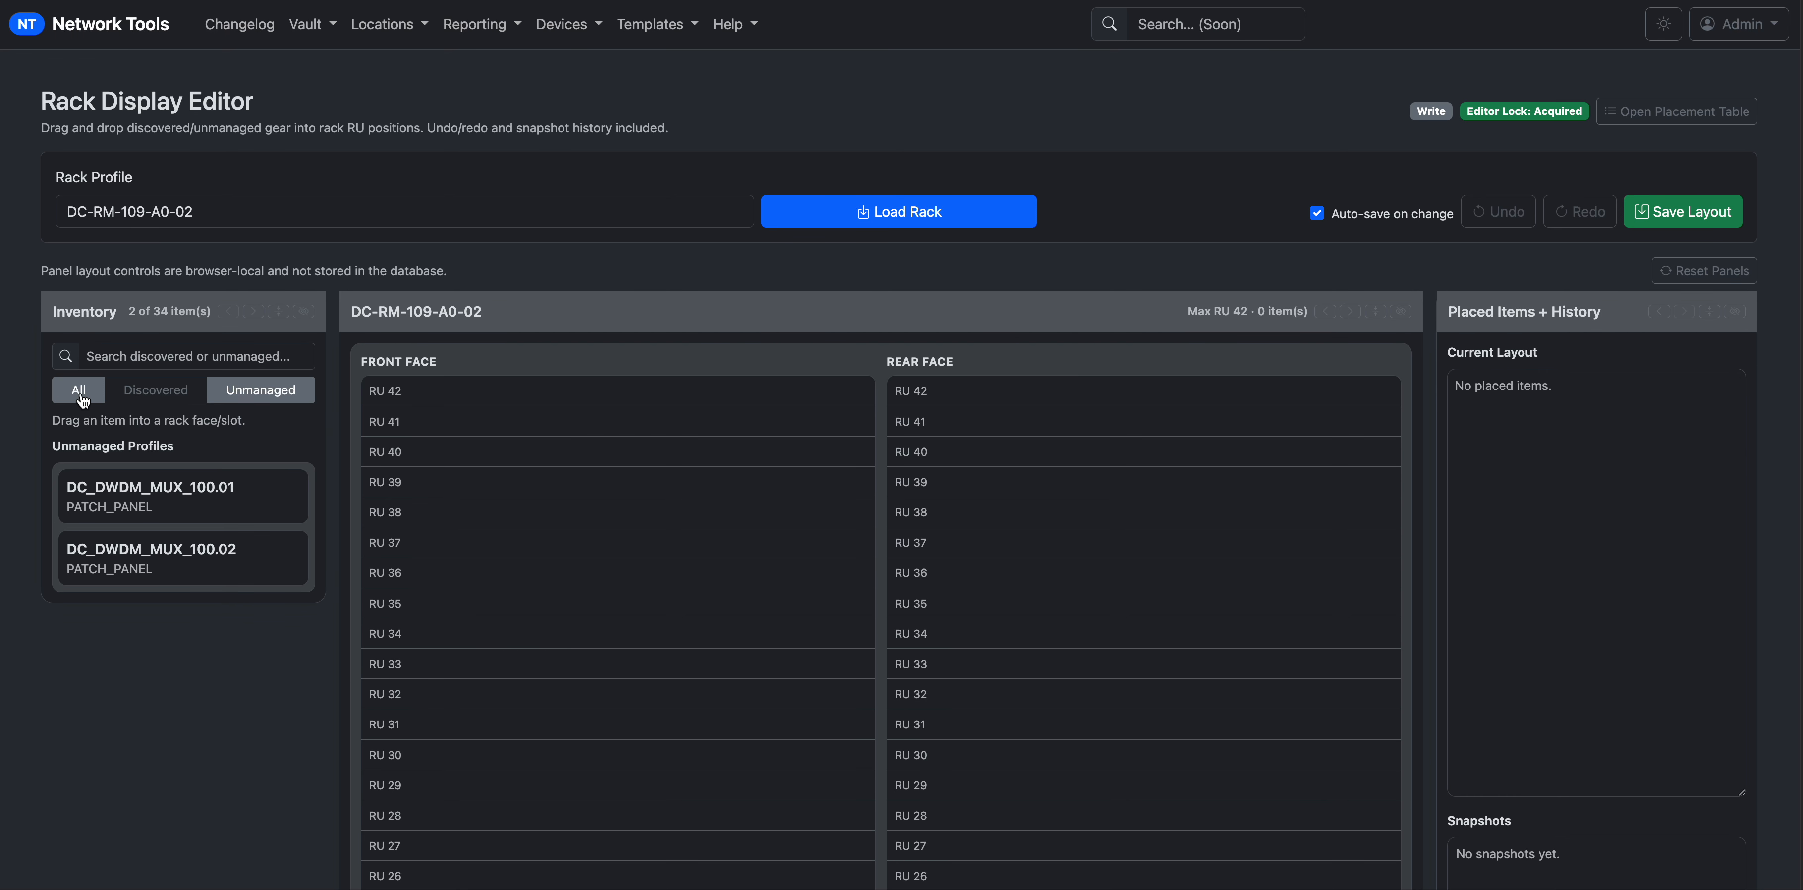
scroll(210, 644, down, 1)
scroll(348, 644, down, 5)
scroll(399, 676, up, 5)
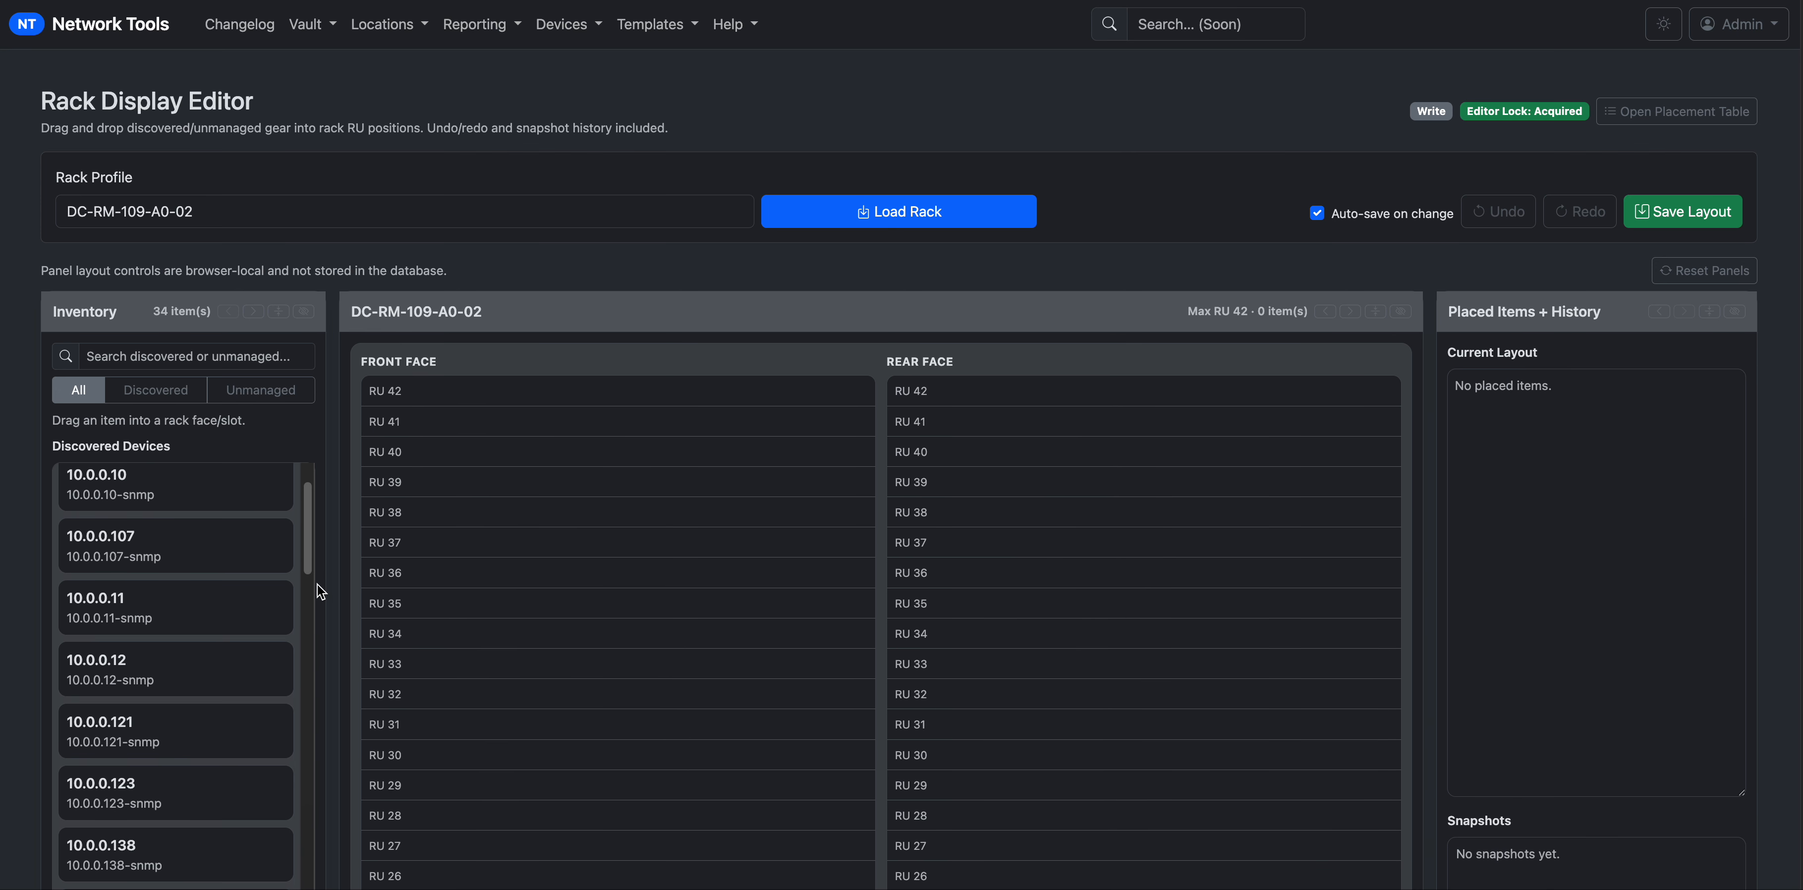
drag(264, 568, 514, 481)
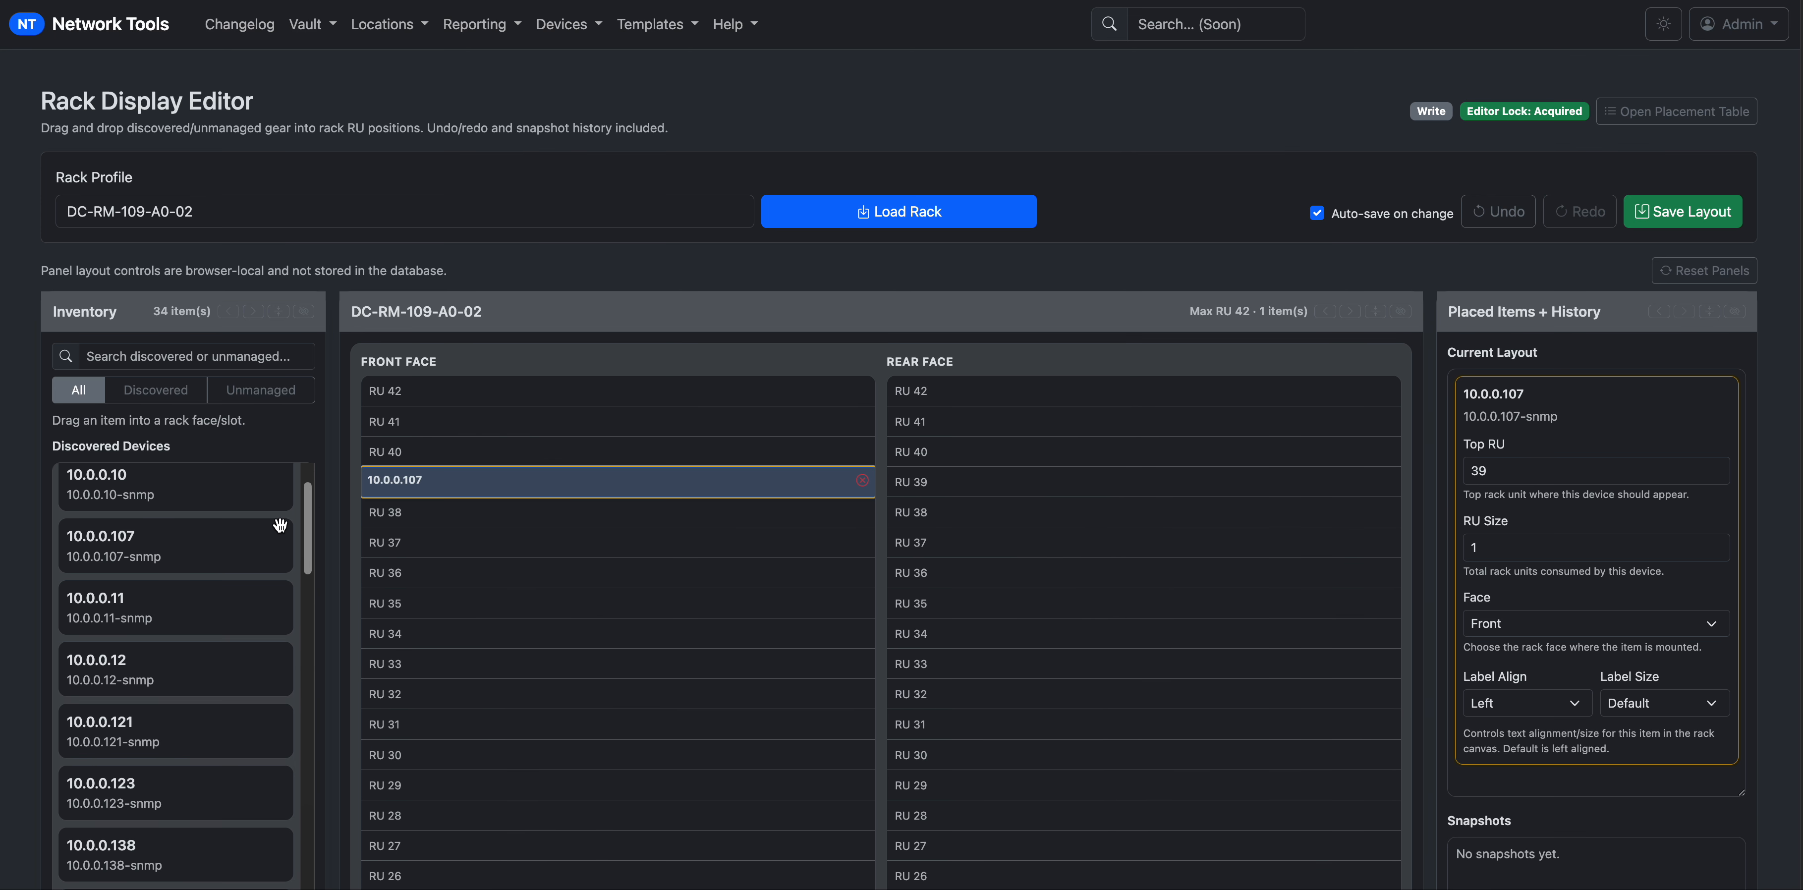
drag(142, 611, 567, 552)
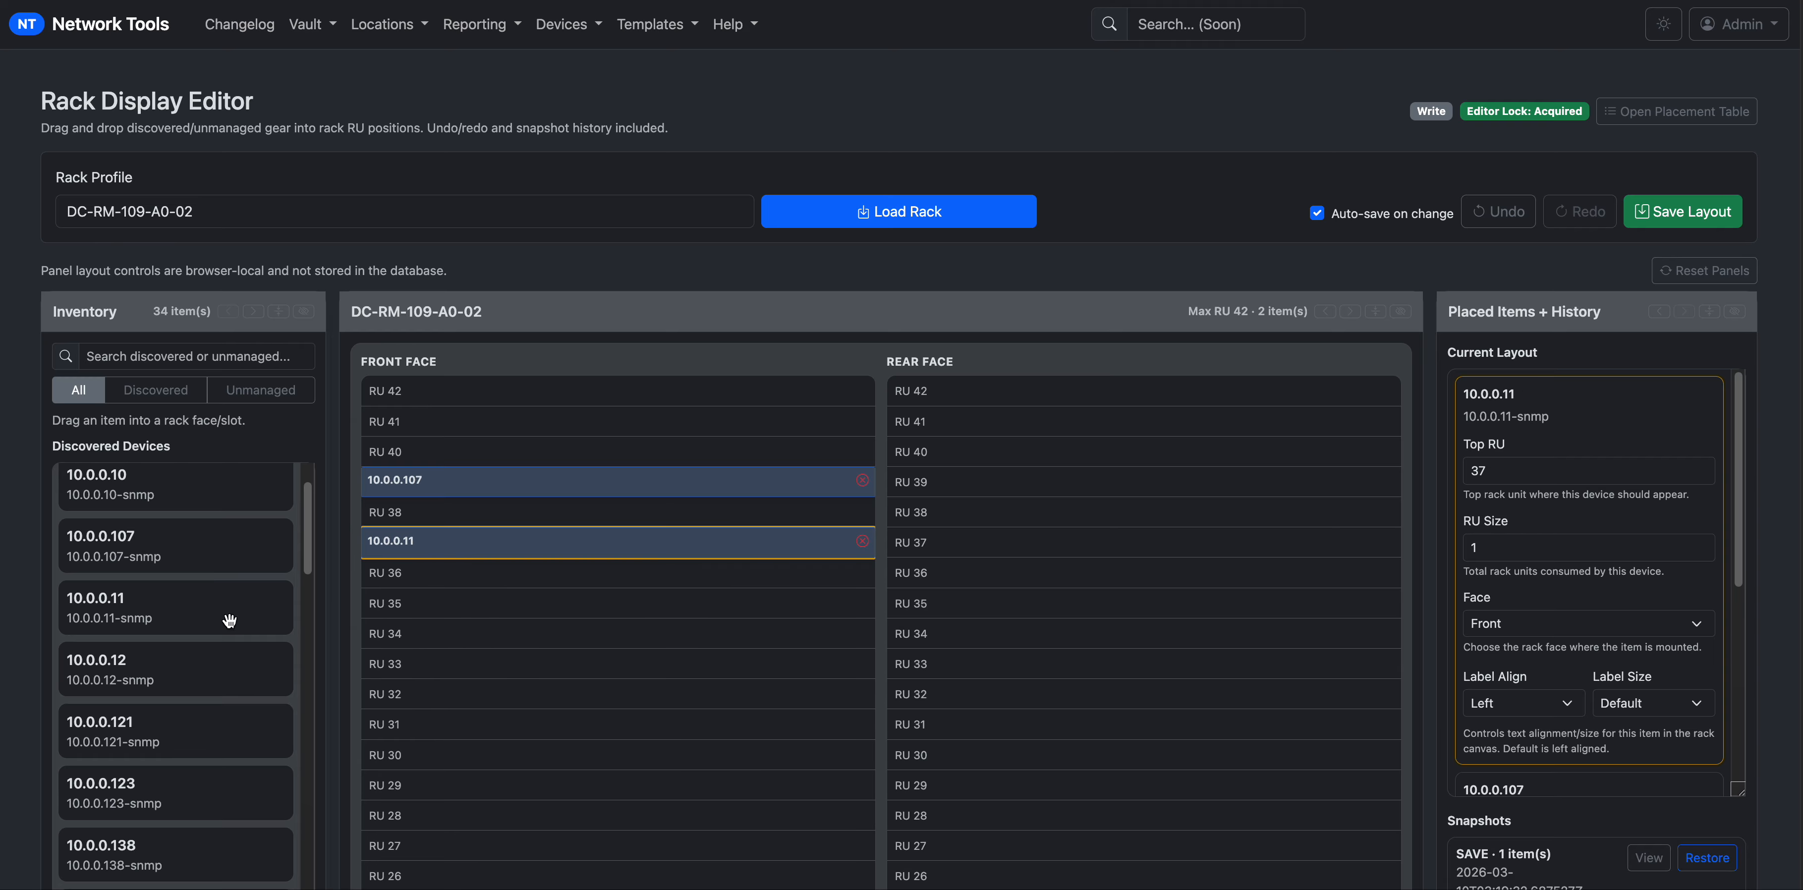
drag(168, 677, 588, 606)
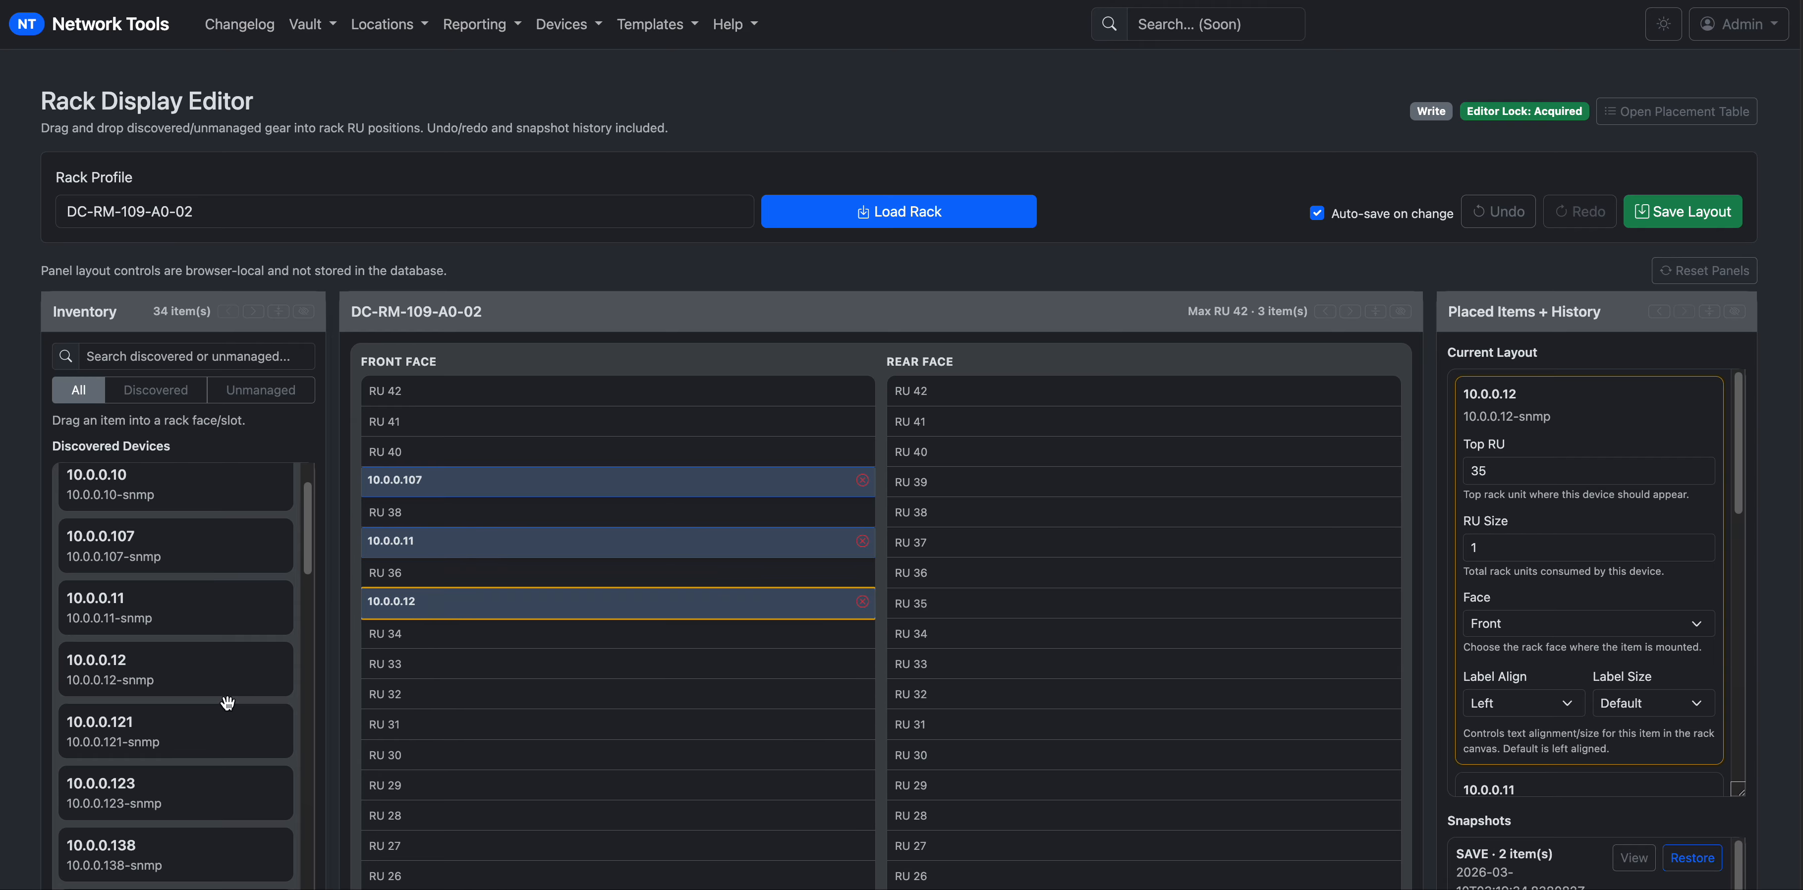
drag(139, 742, 588, 671)
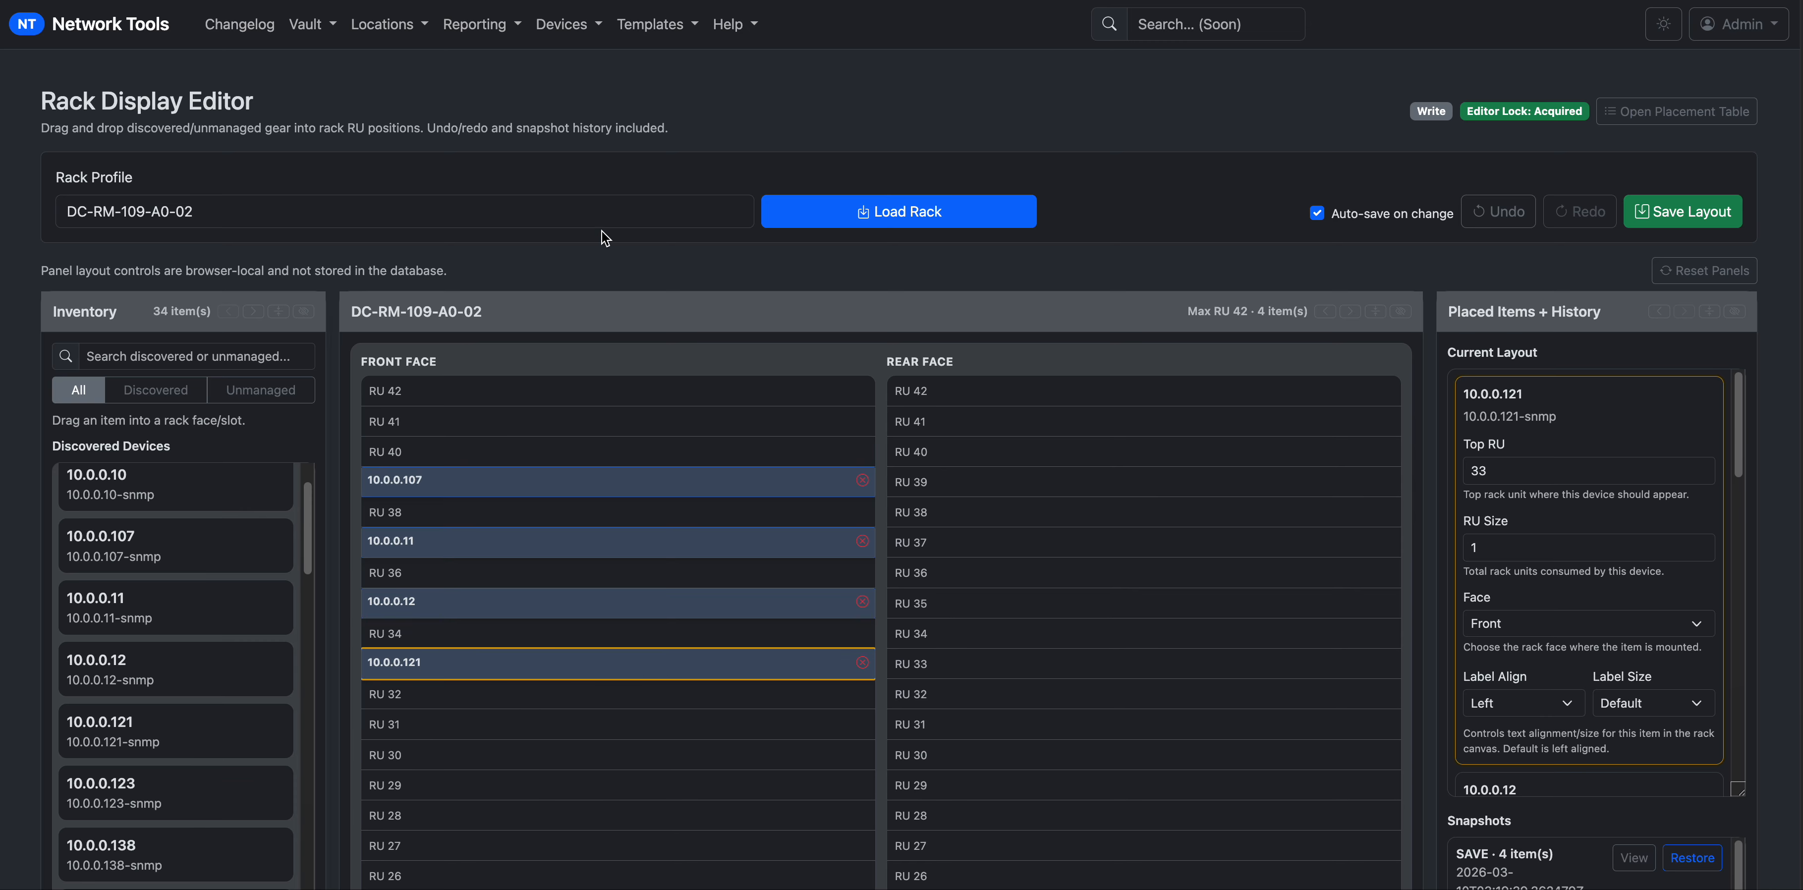
drag(580, 214, 47, 211)
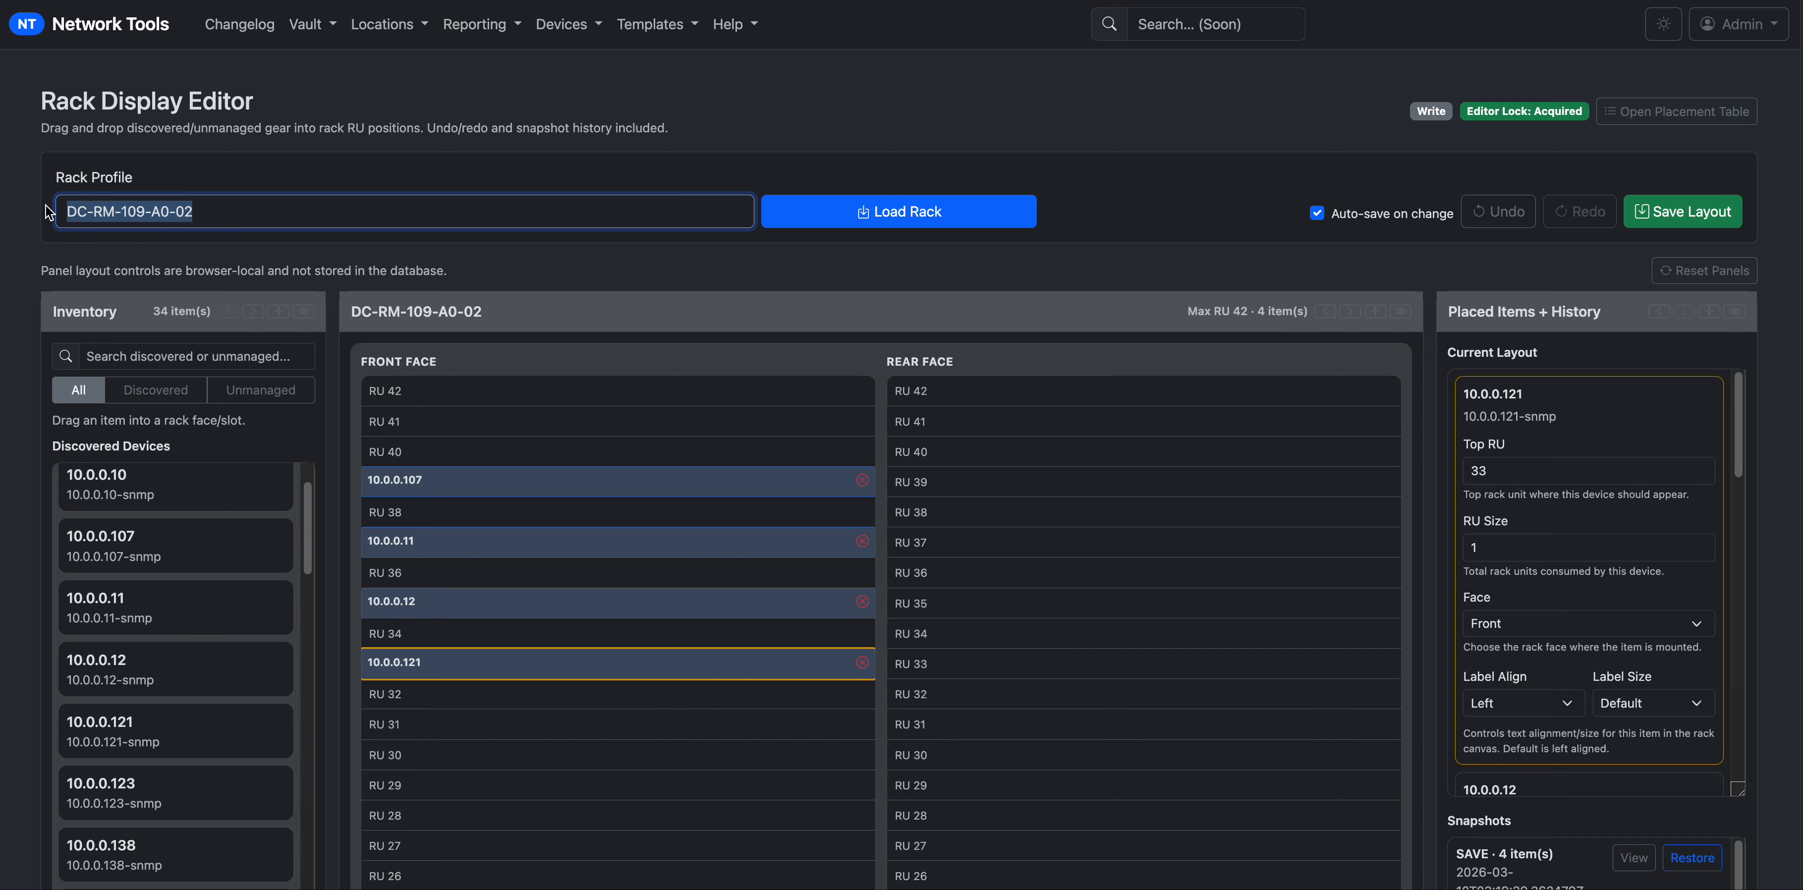
text(dc)
key(Down)
key(Return)
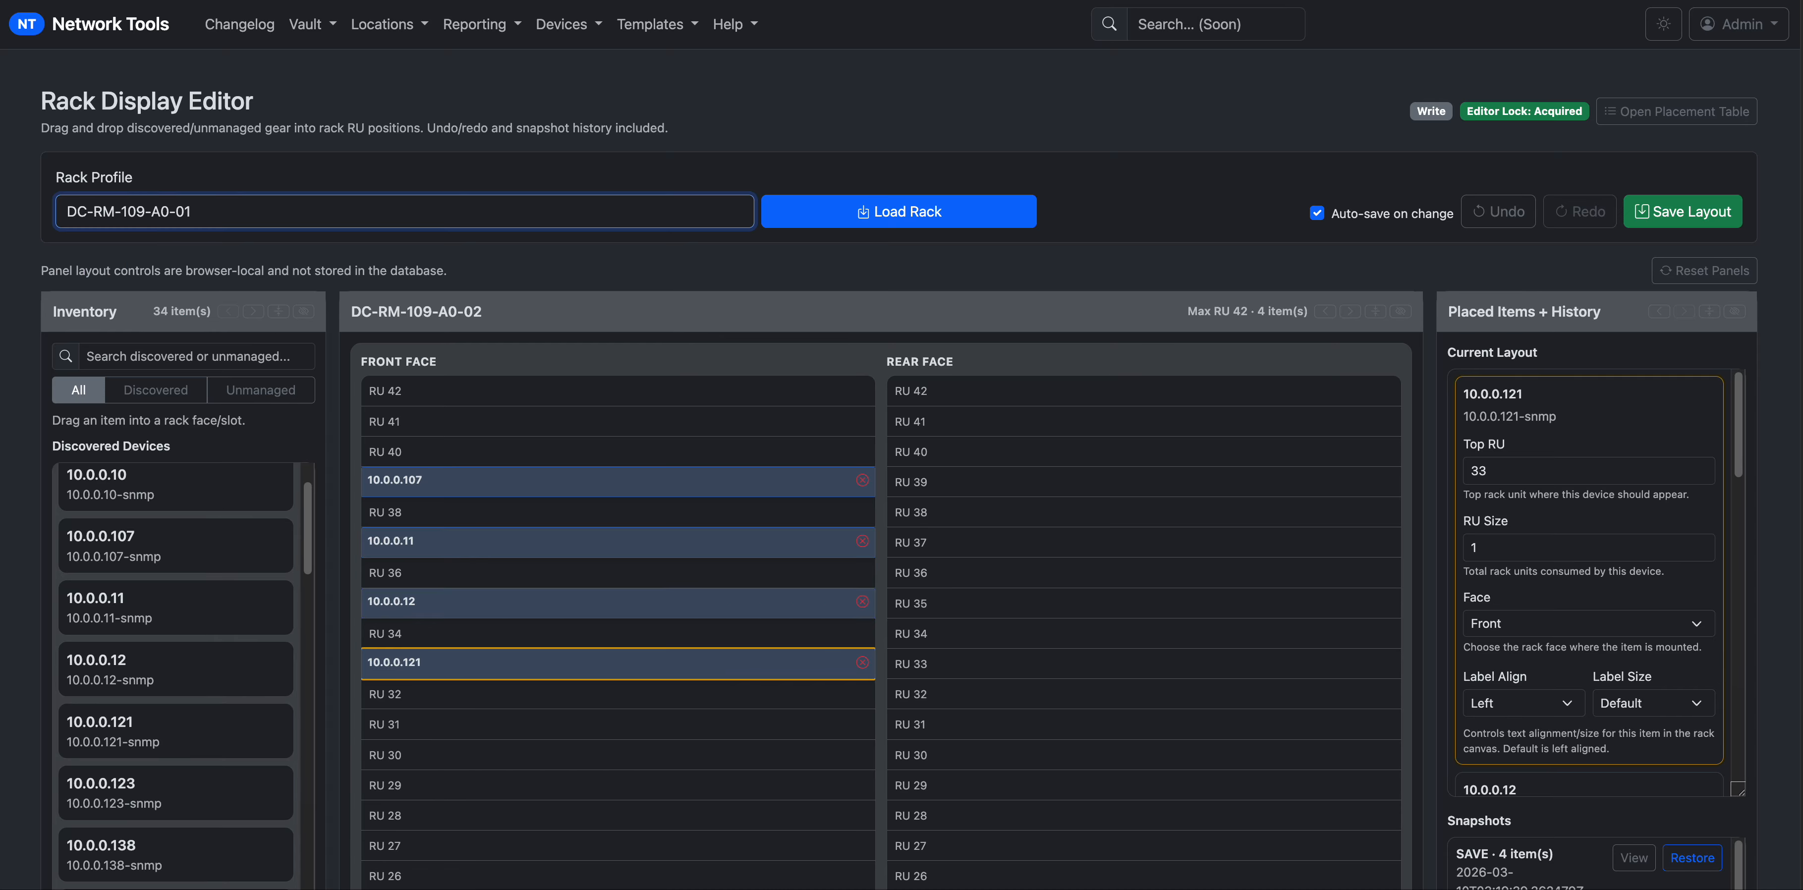
click(798, 212)
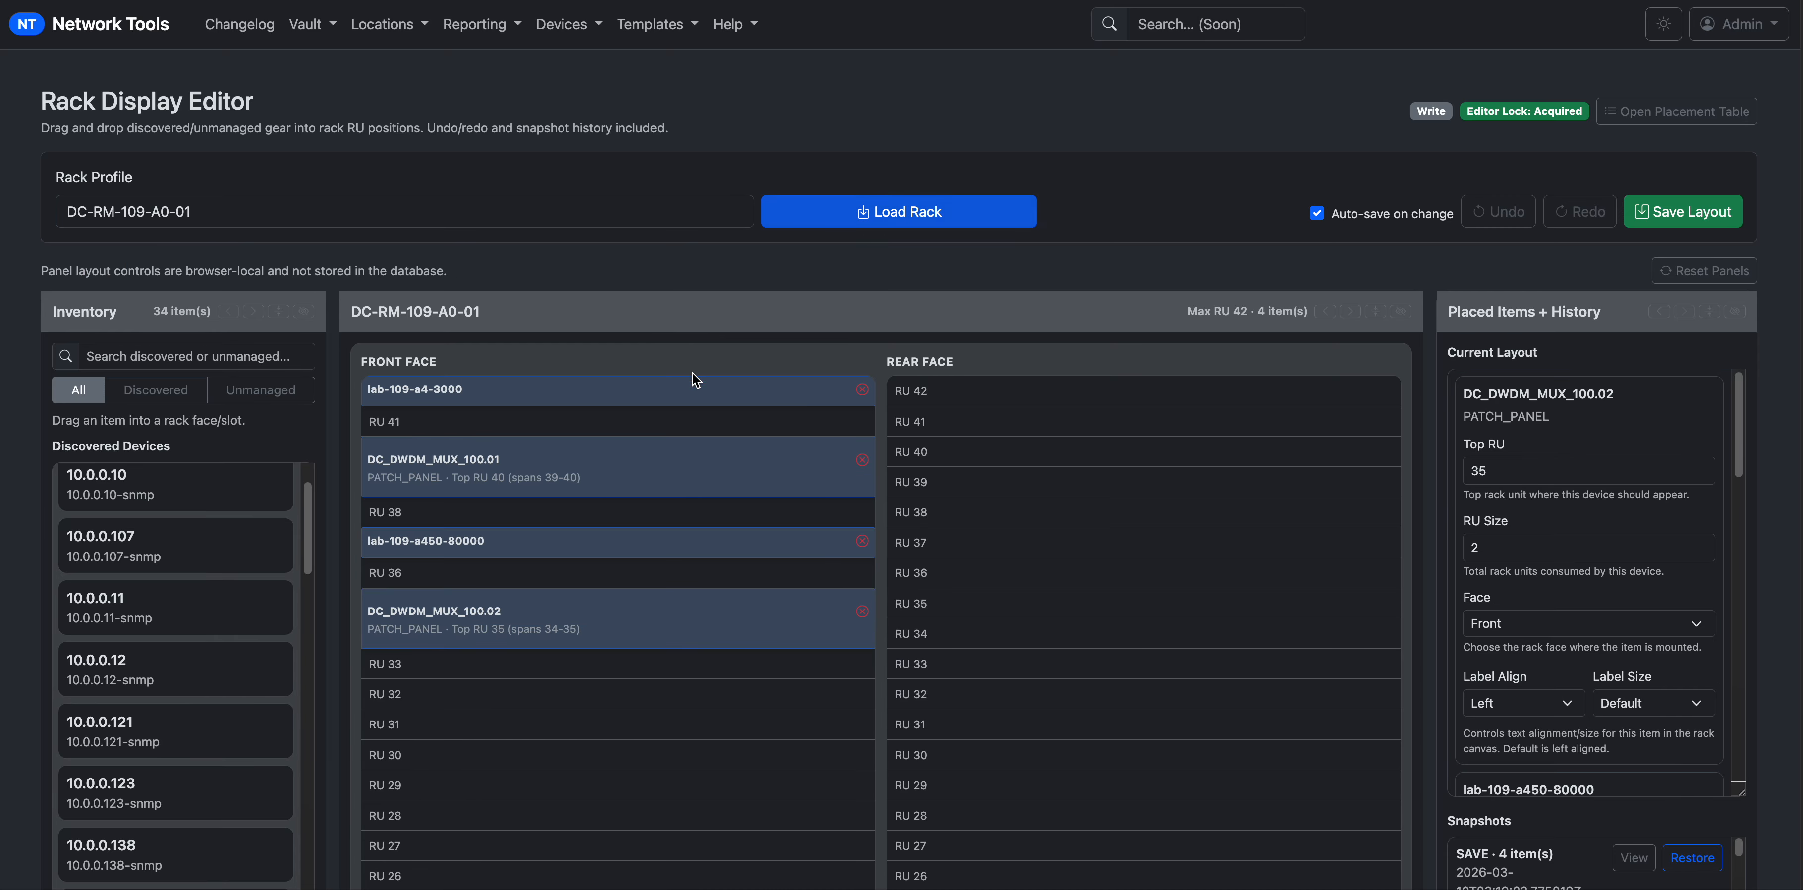
click(275, 214)
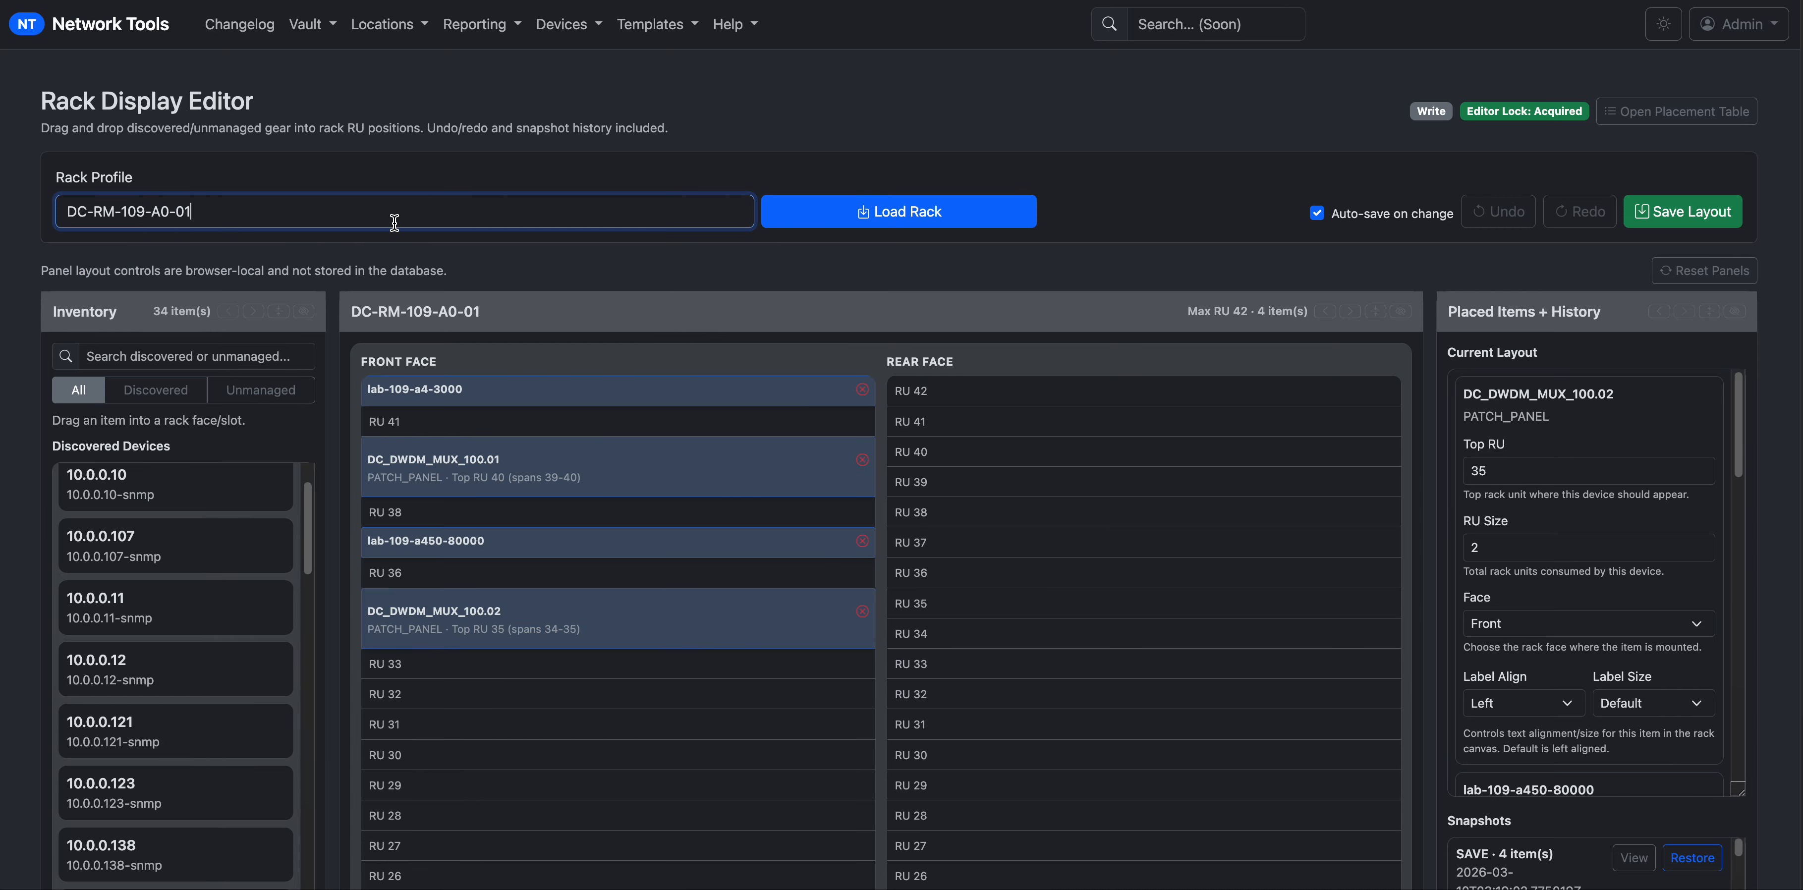
key(BackSpace)
text(2)
key(Down)
key(Return)
click(859, 225)
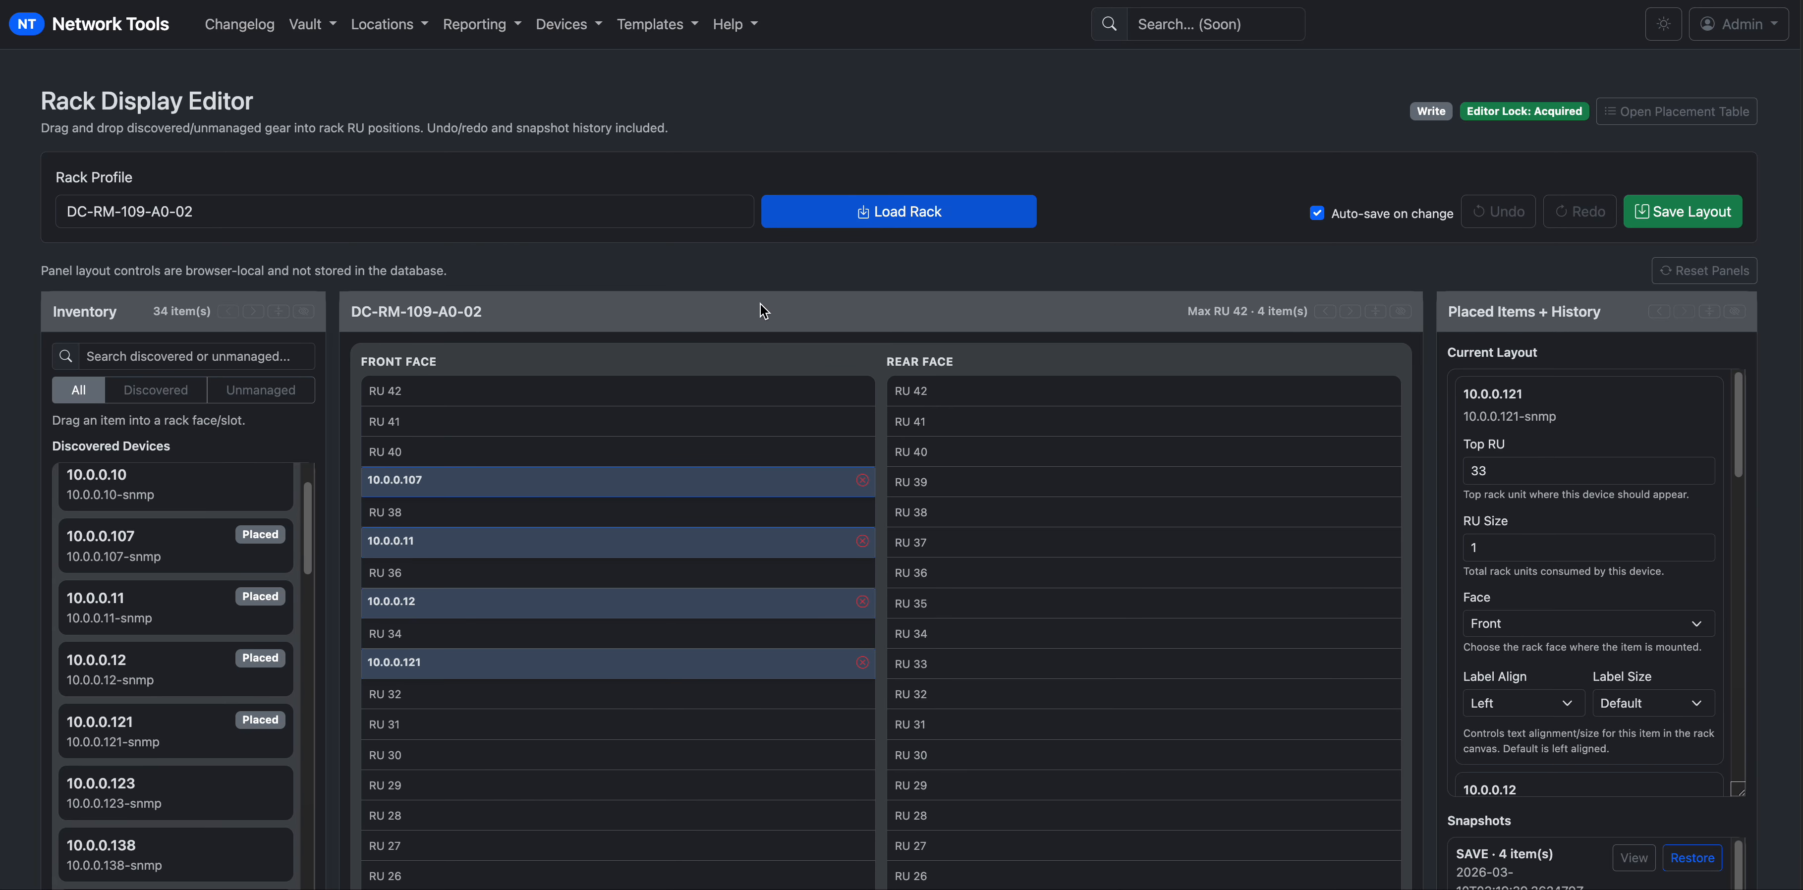
scroll(1102, 693, down, 5)
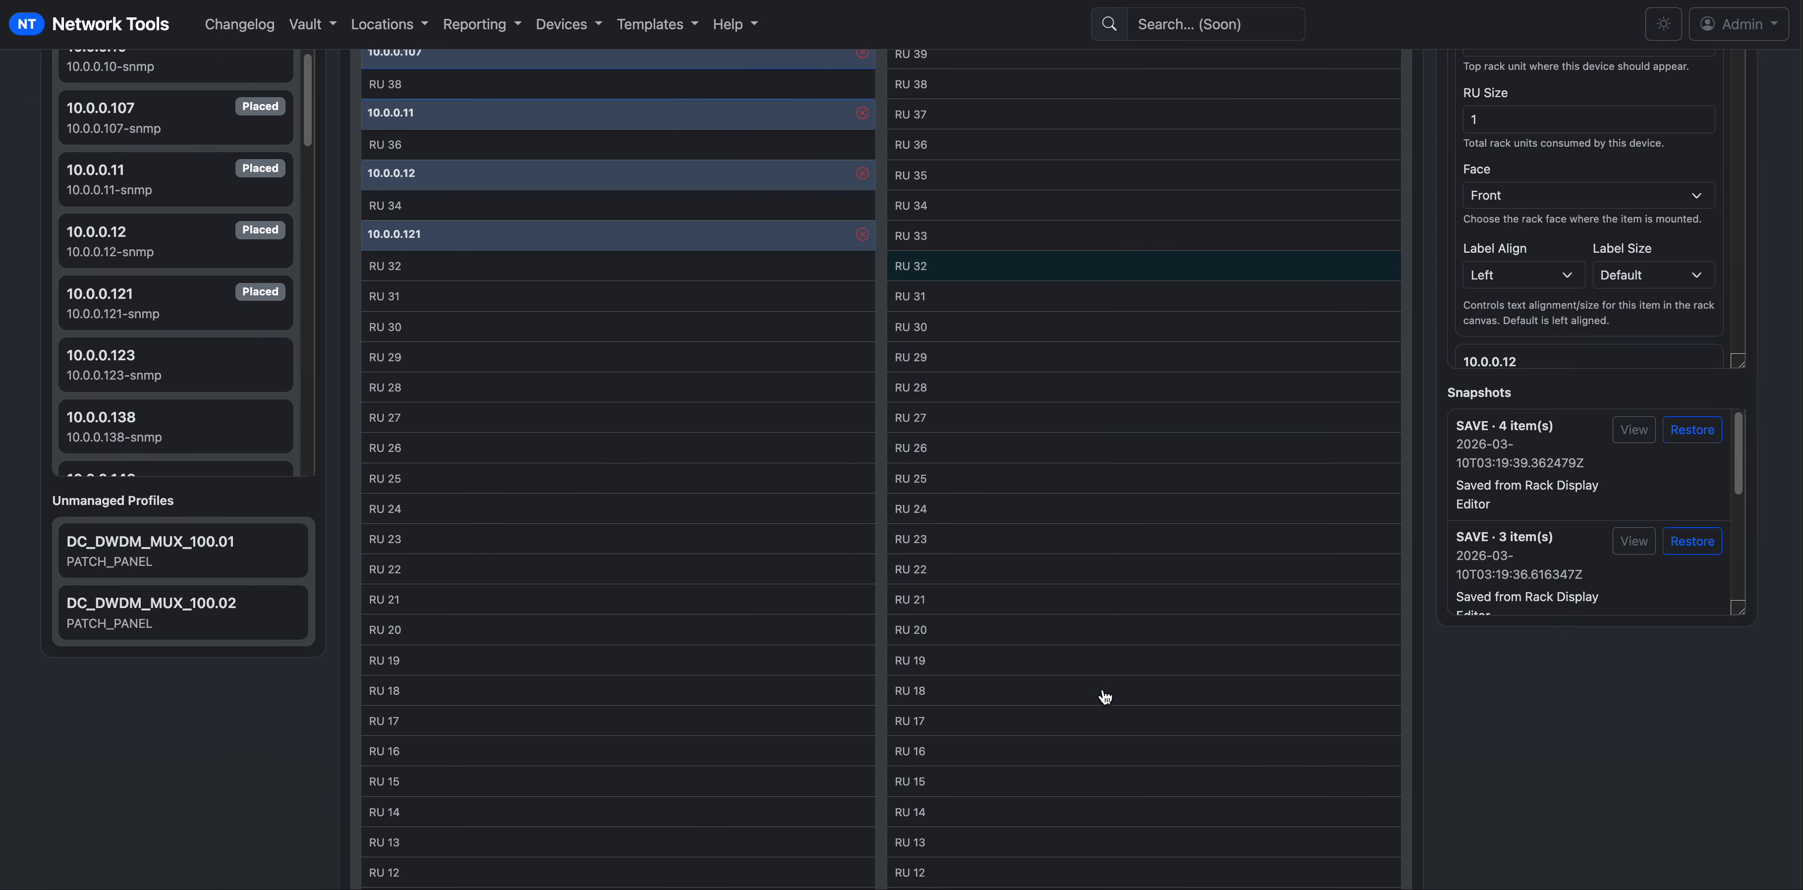
scroll(1102, 694, up, 5)
scroll(1104, 696, down, 4)
scroll(1104, 697, up, 4)
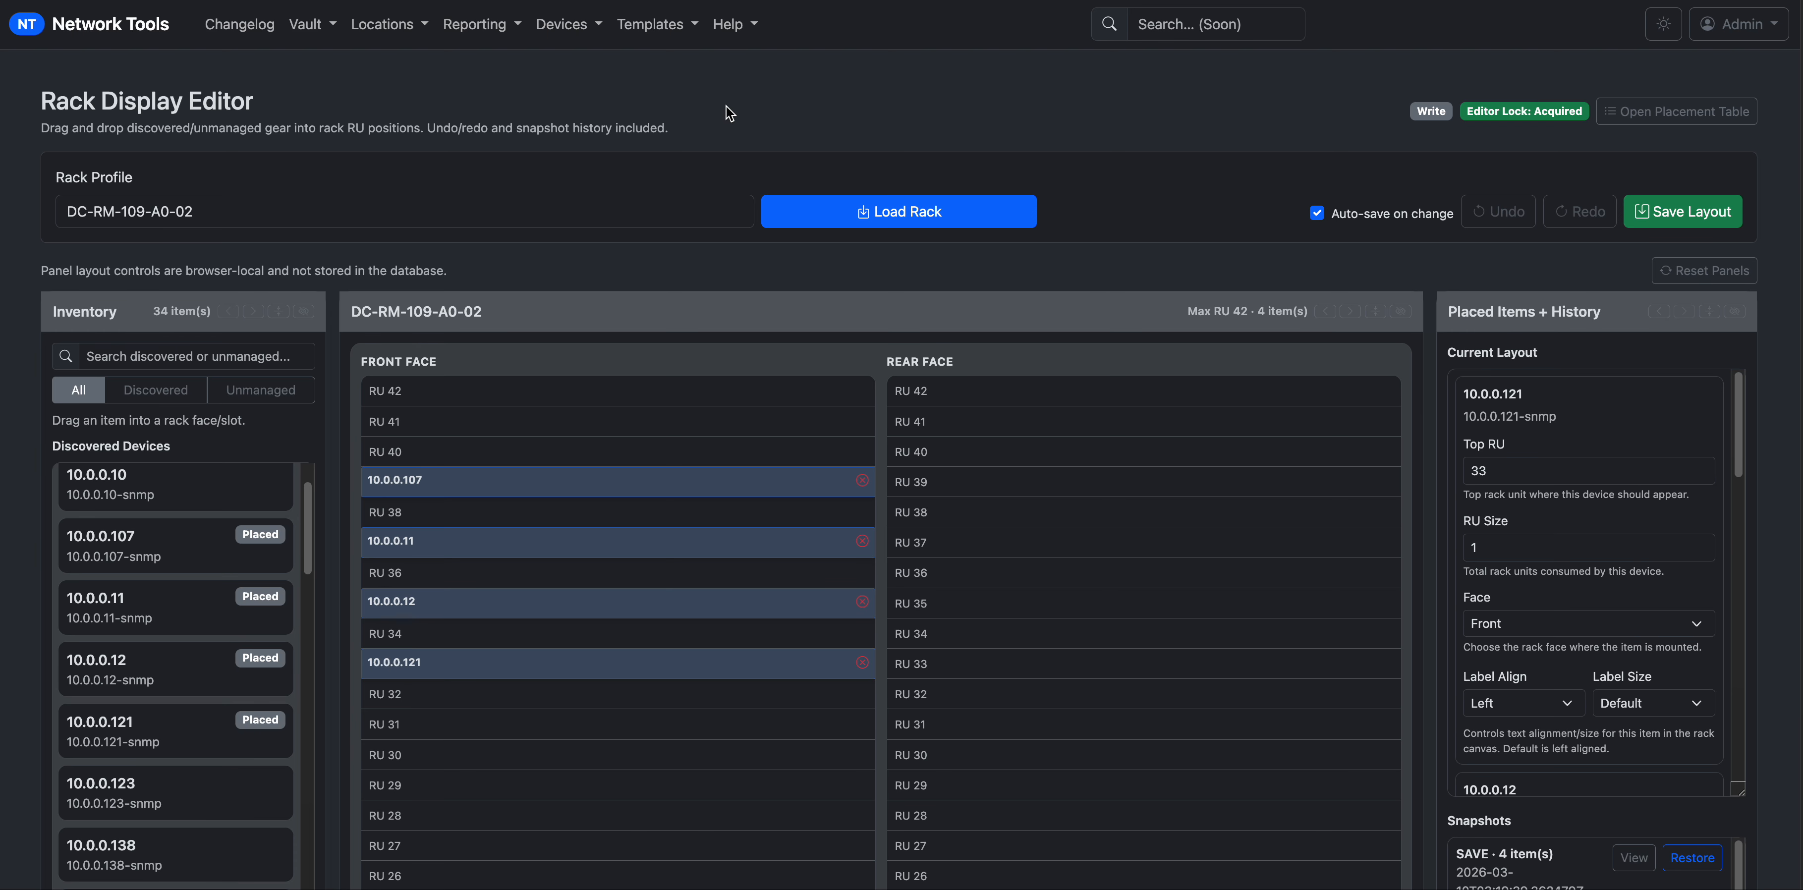
Go through Devices > Device Management to the Rack Wiring Review page.
click(519, 29)
click(548, 27)
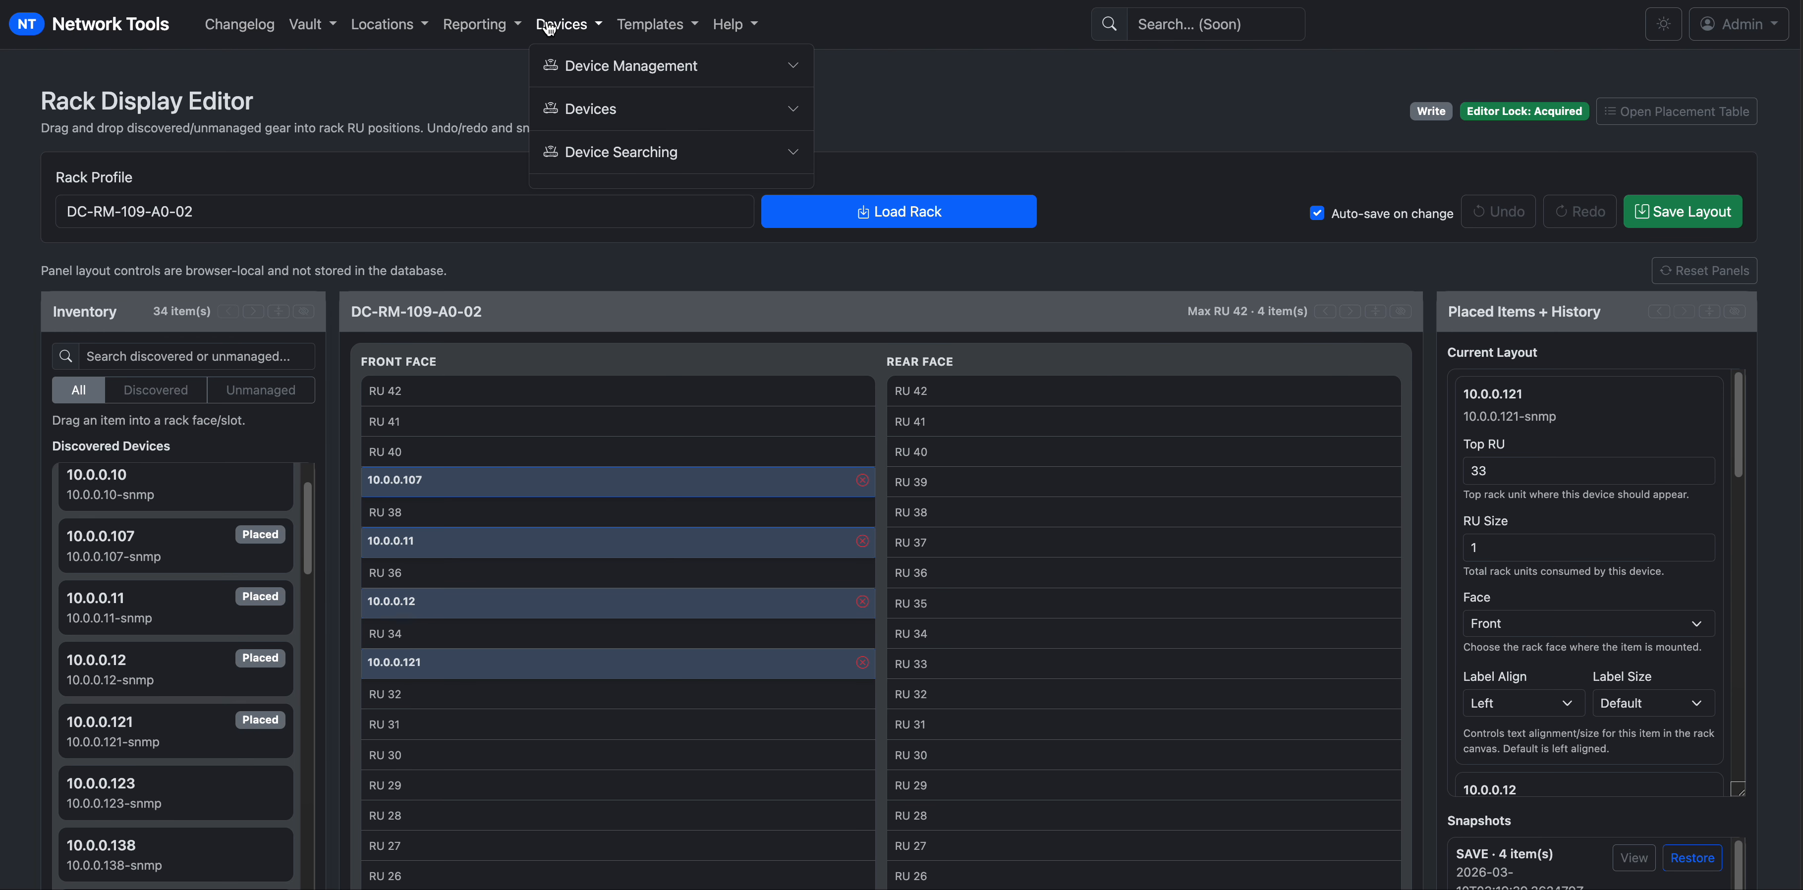
click(610, 67)
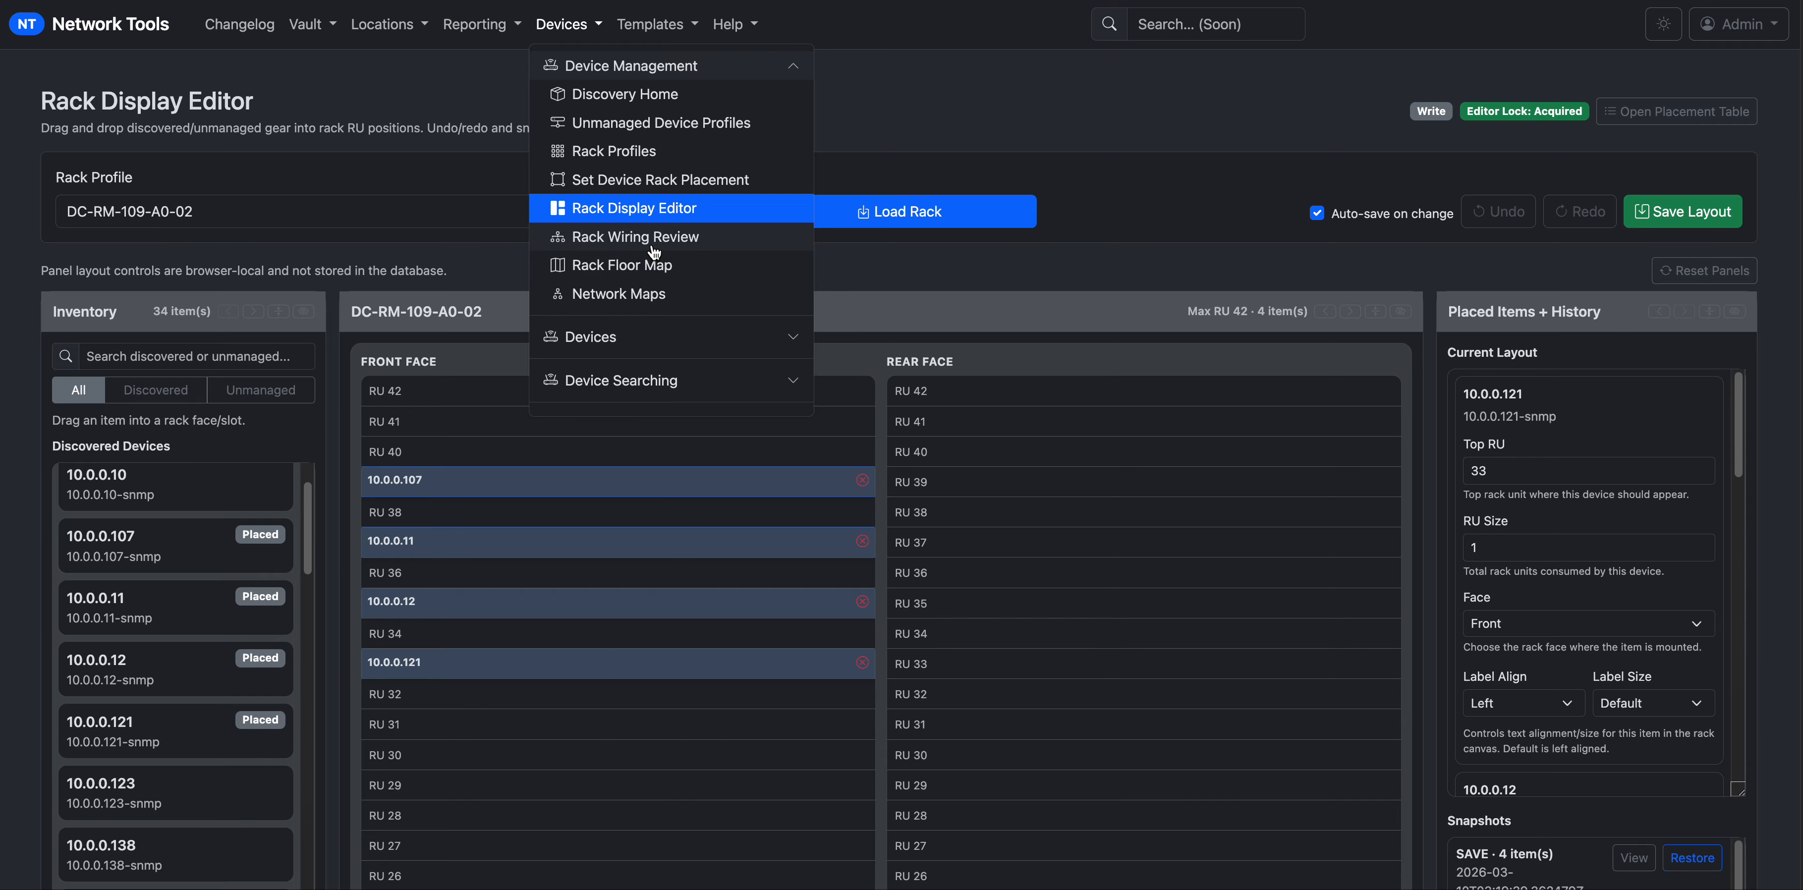
click(713, 245)
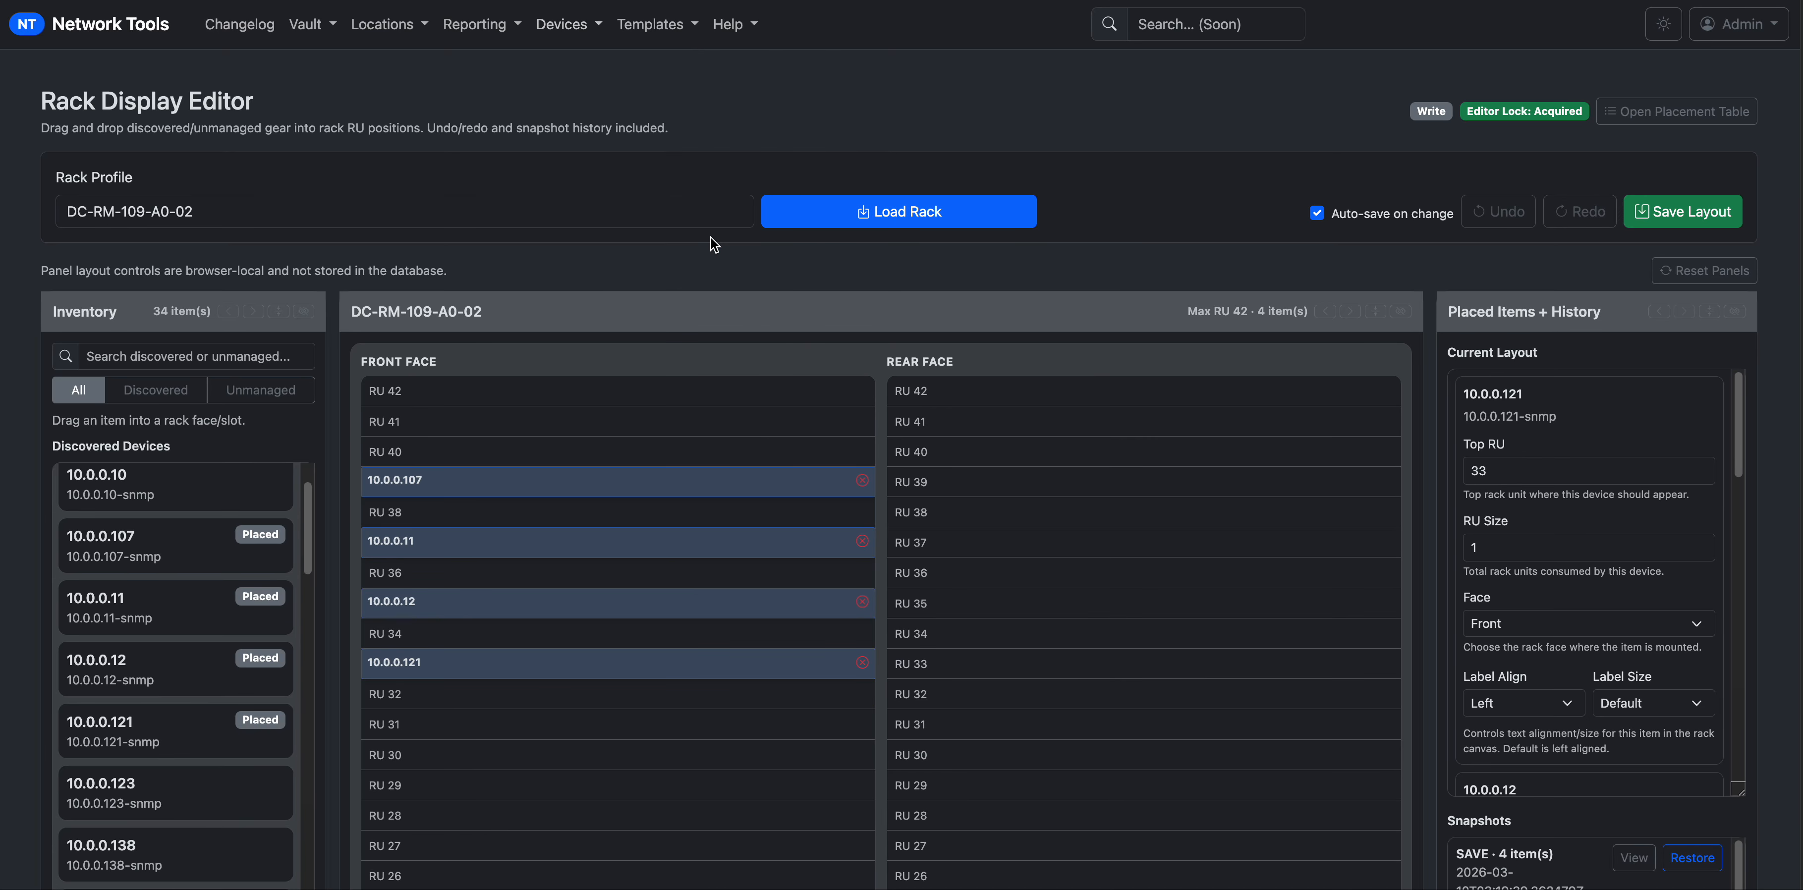
Search 'dc' in Rack Profile and load DC-RM-109-A0-01, showing 4 unwired items.
scroll(835, 507, down, 3)
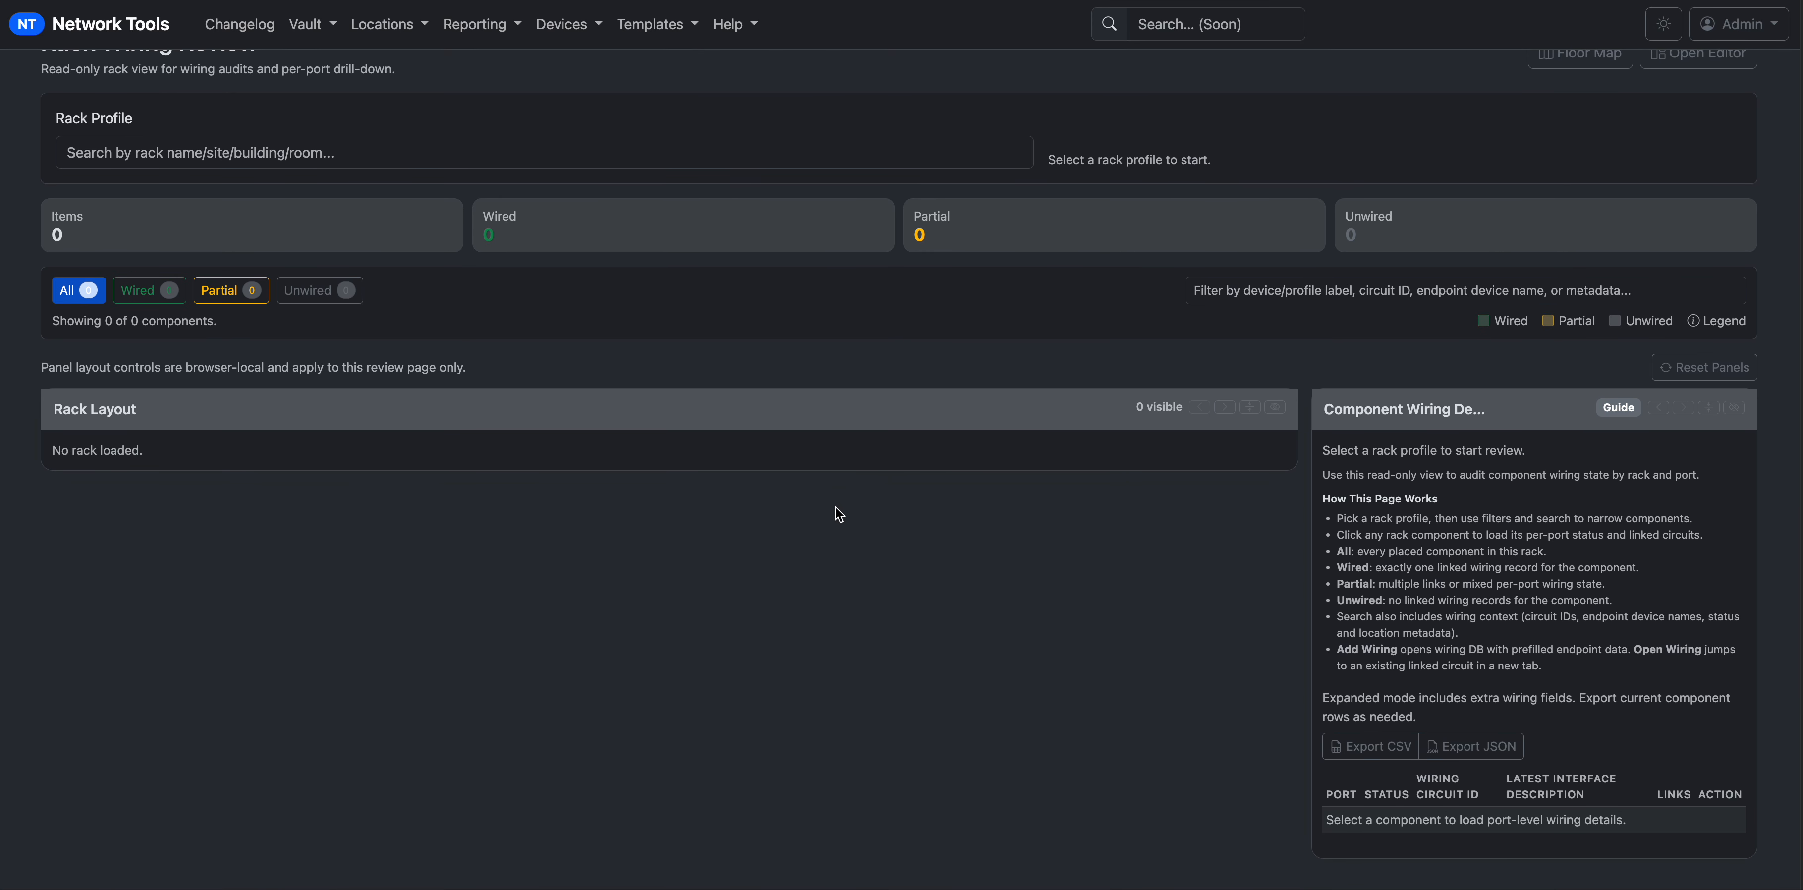
scroll(784, 455, up, 3)
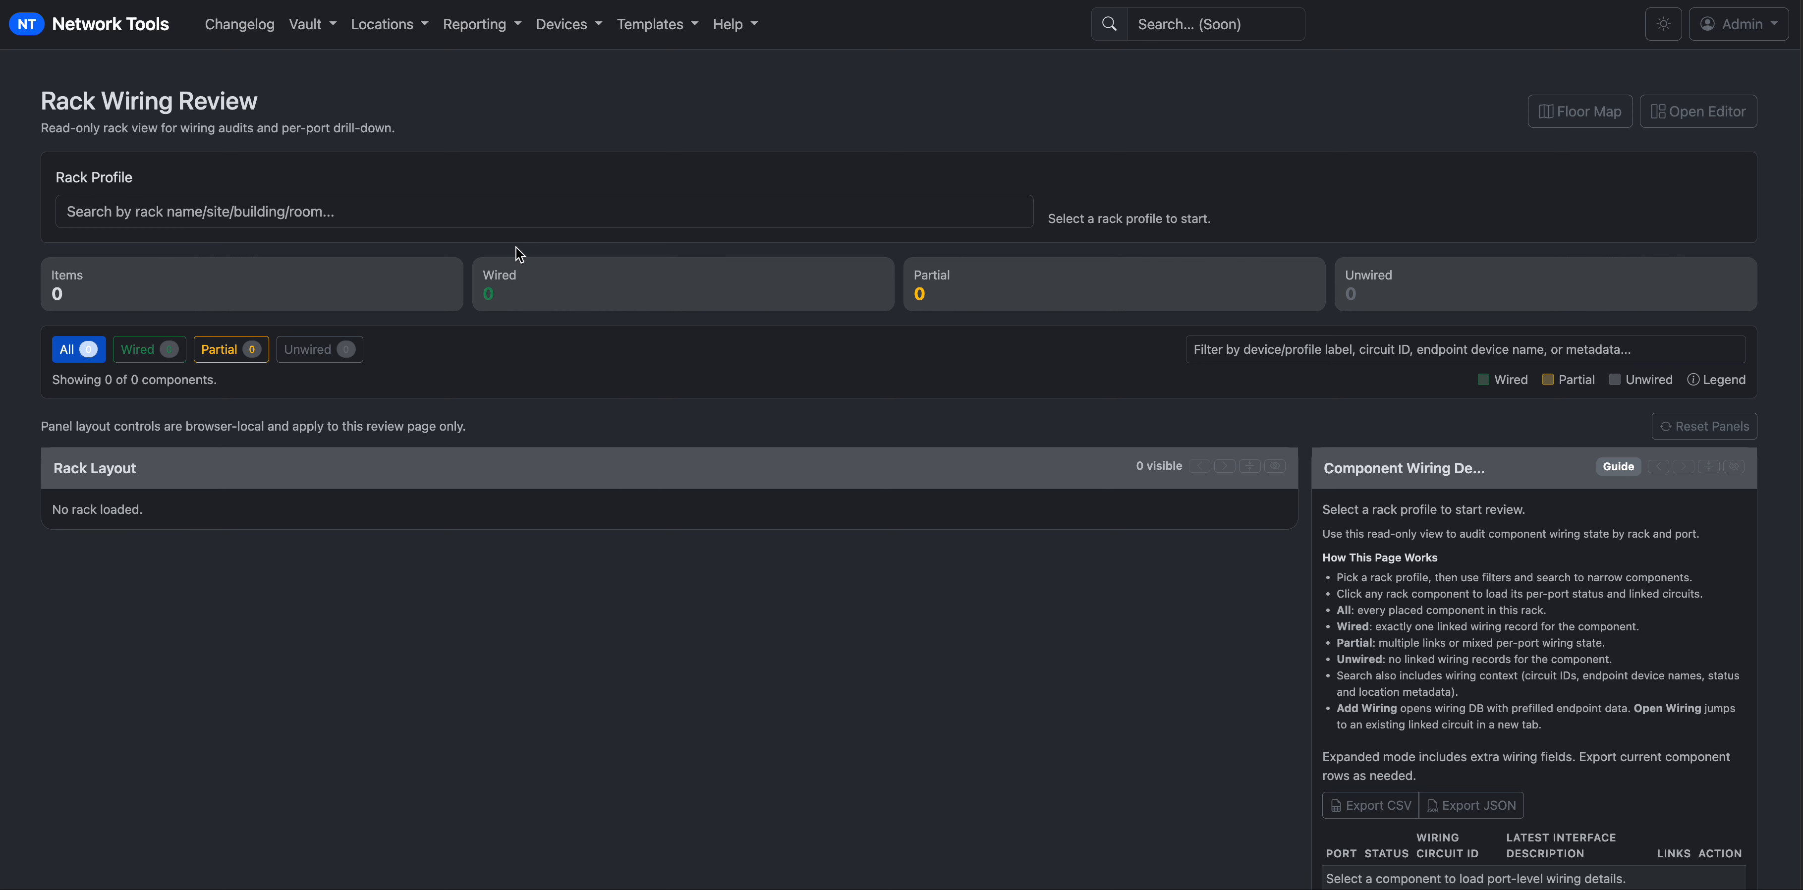
click(450, 213)
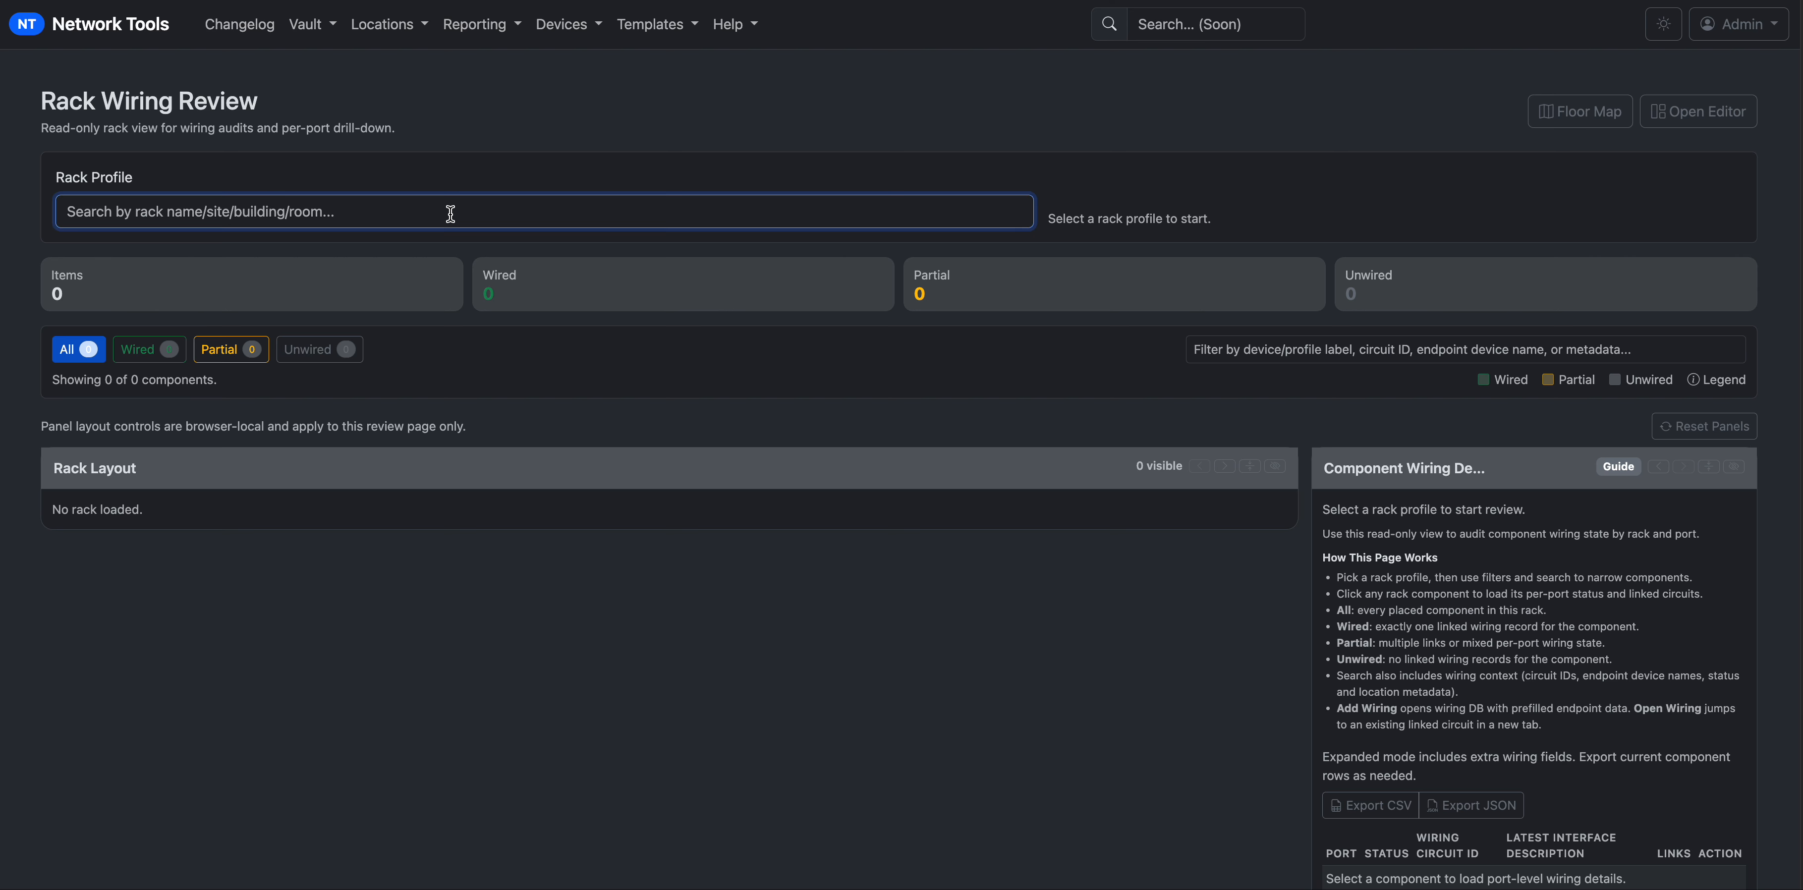
text(dc)
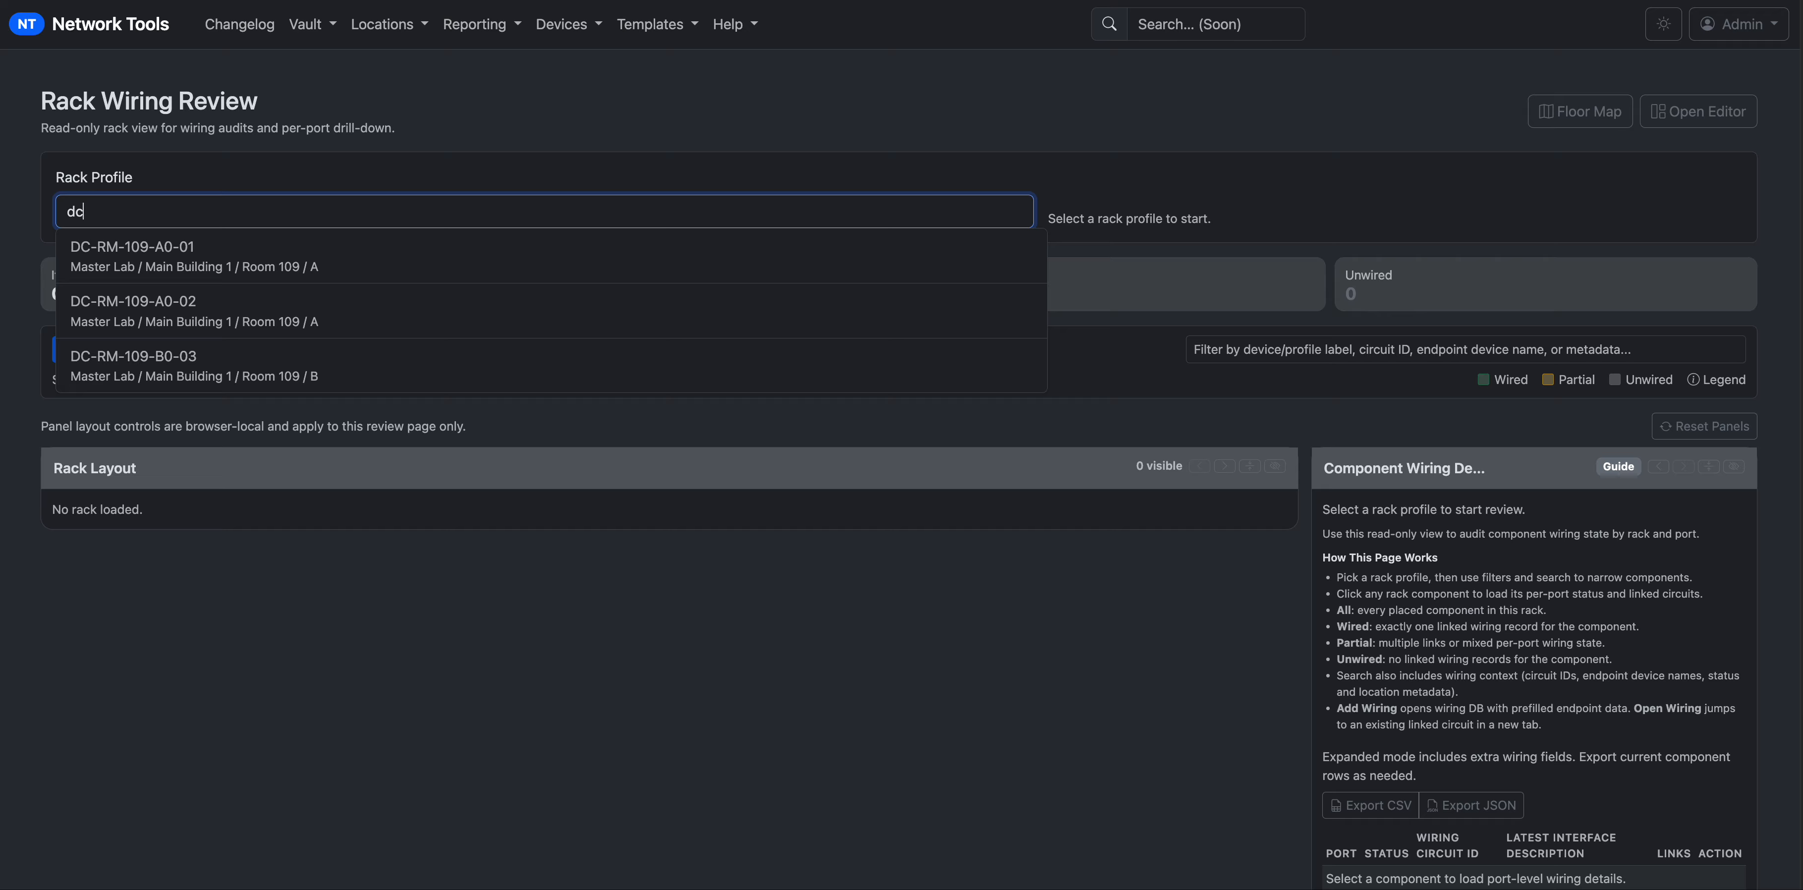
click(510, 256)
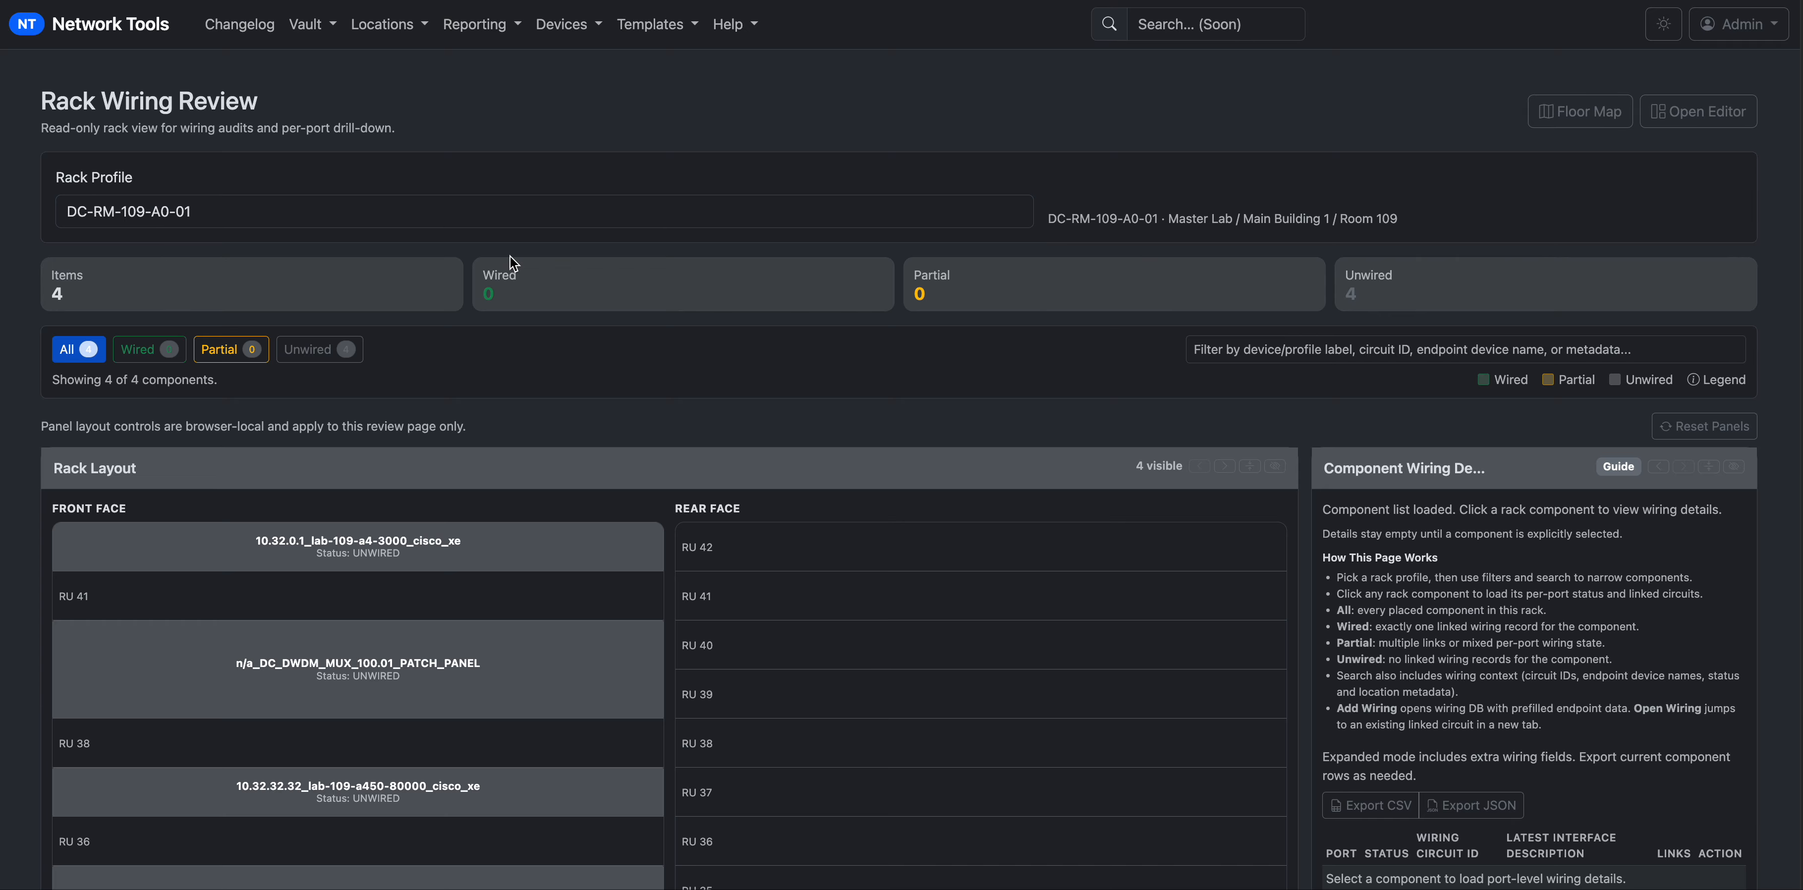
scroll(753, 599, down, 2)
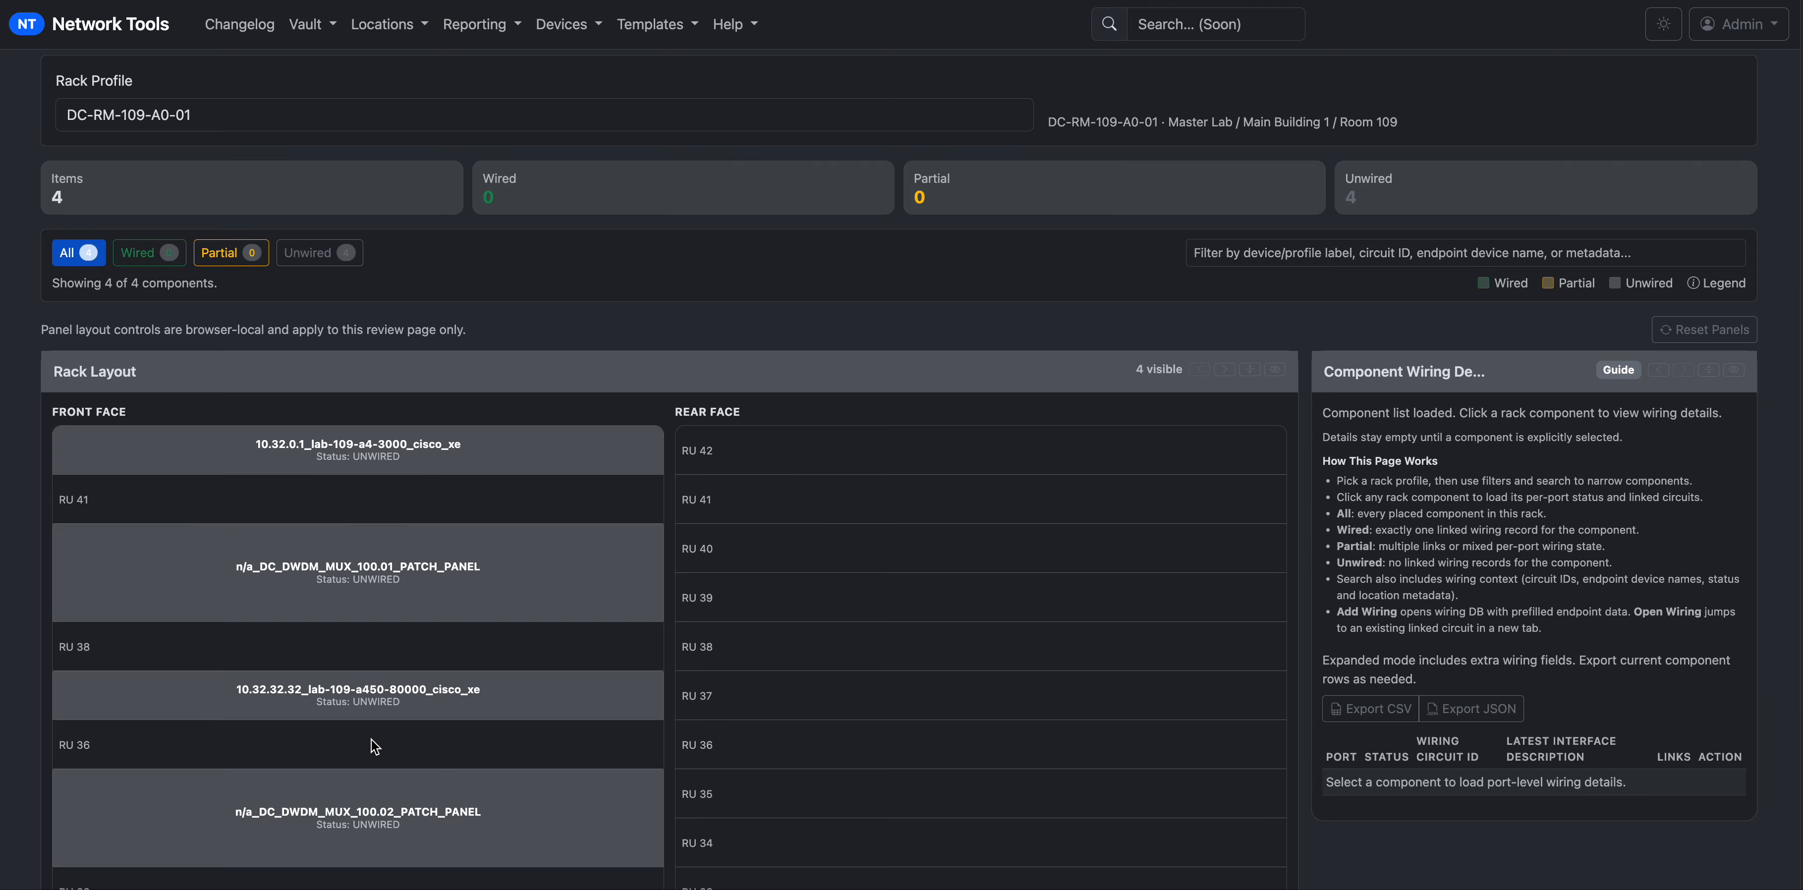
scroll(371, 739, down, 2)
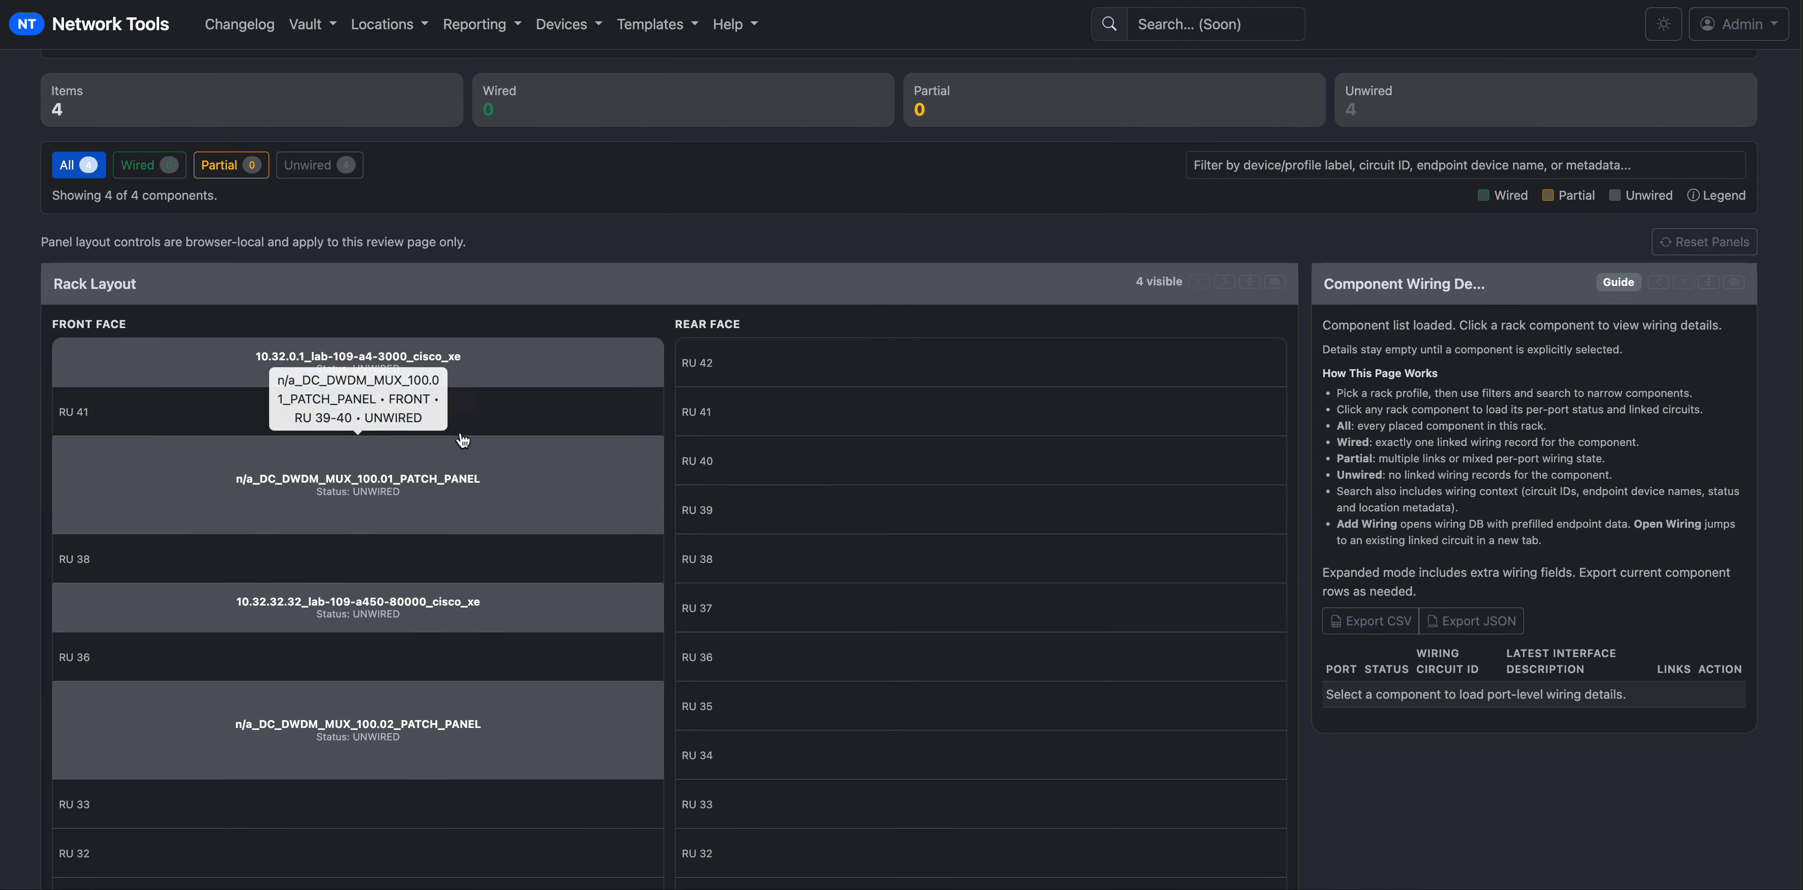
click(159, 178)
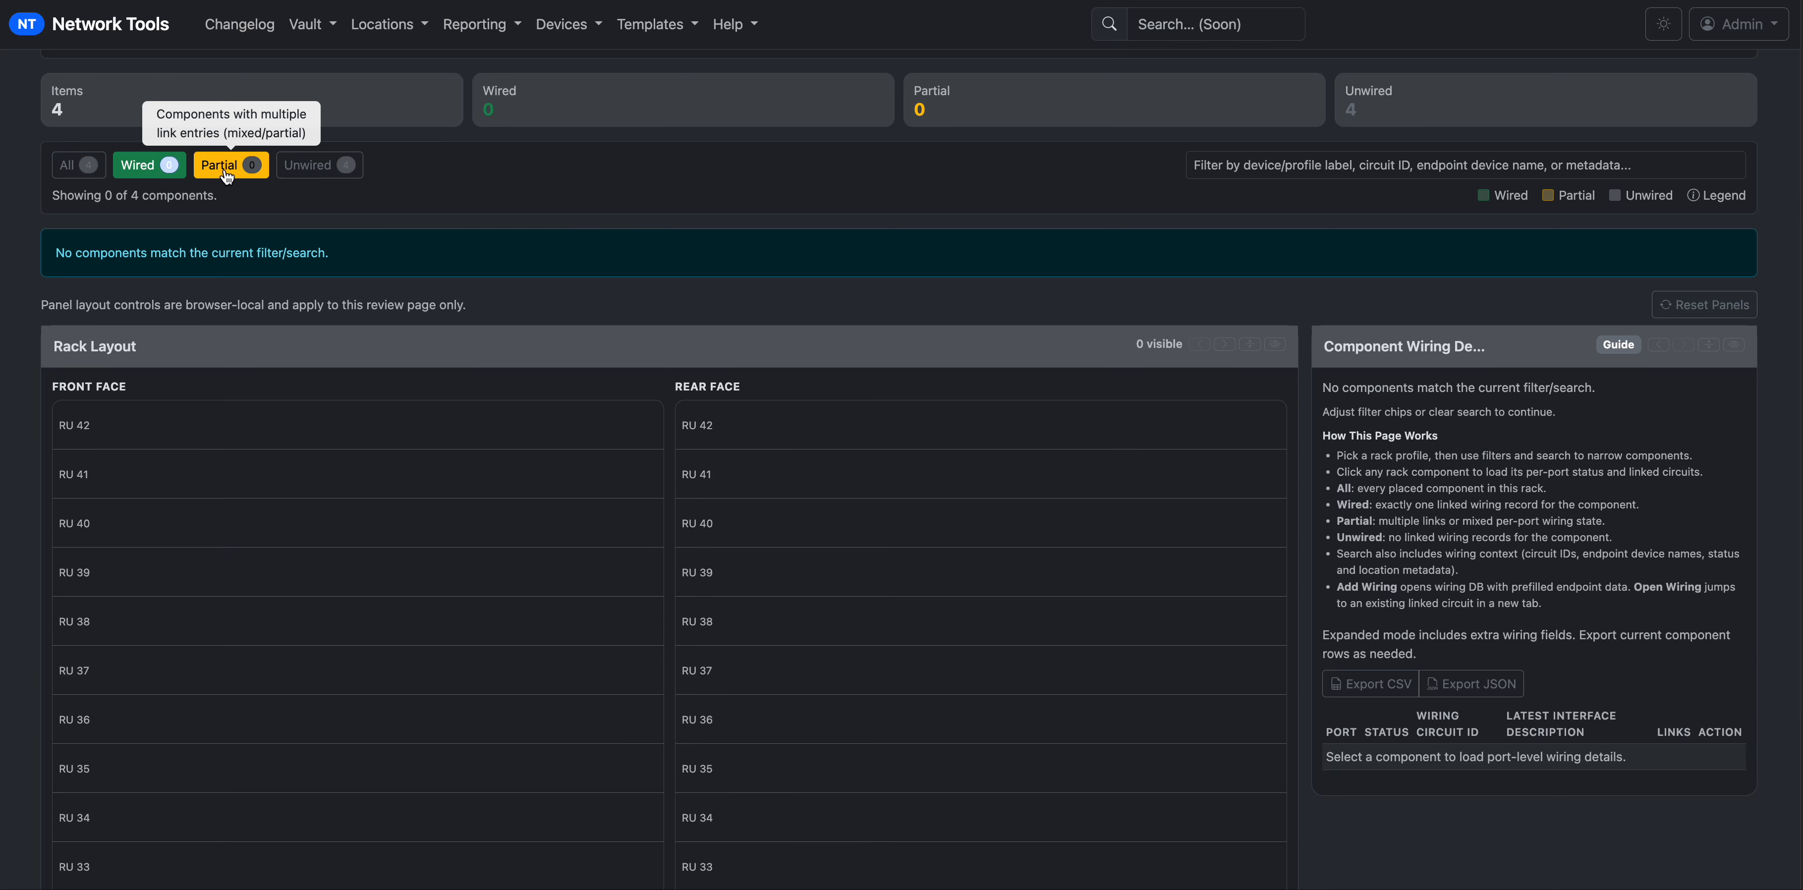
click(255, 173)
click(300, 170)
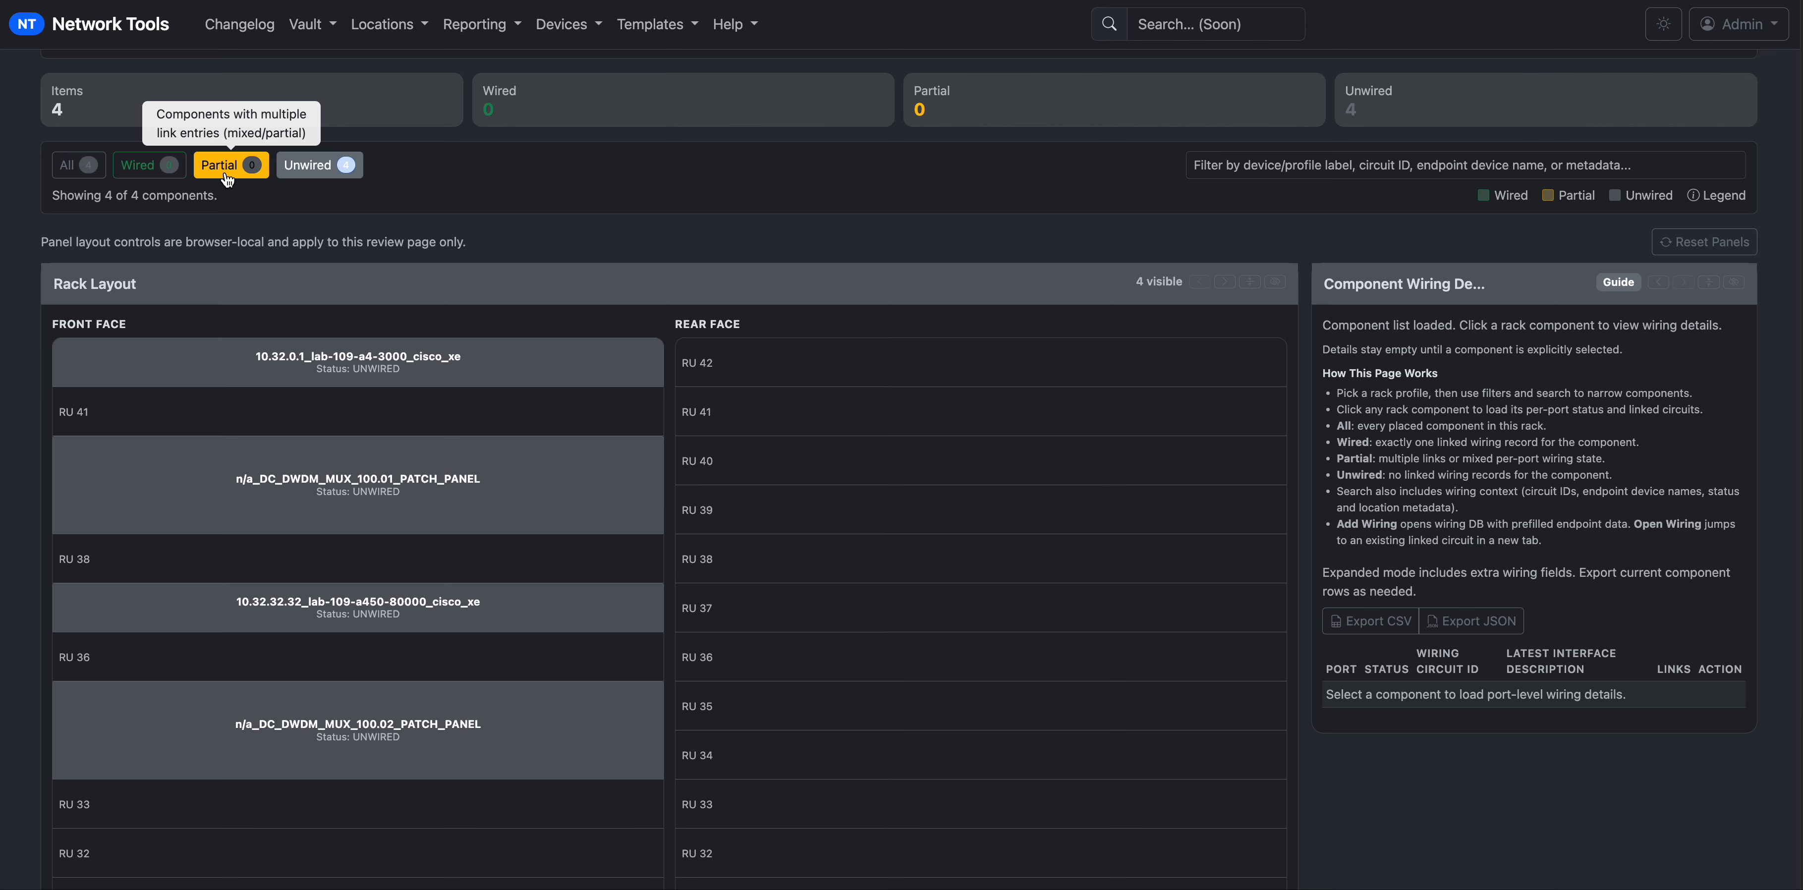
click(64, 168)
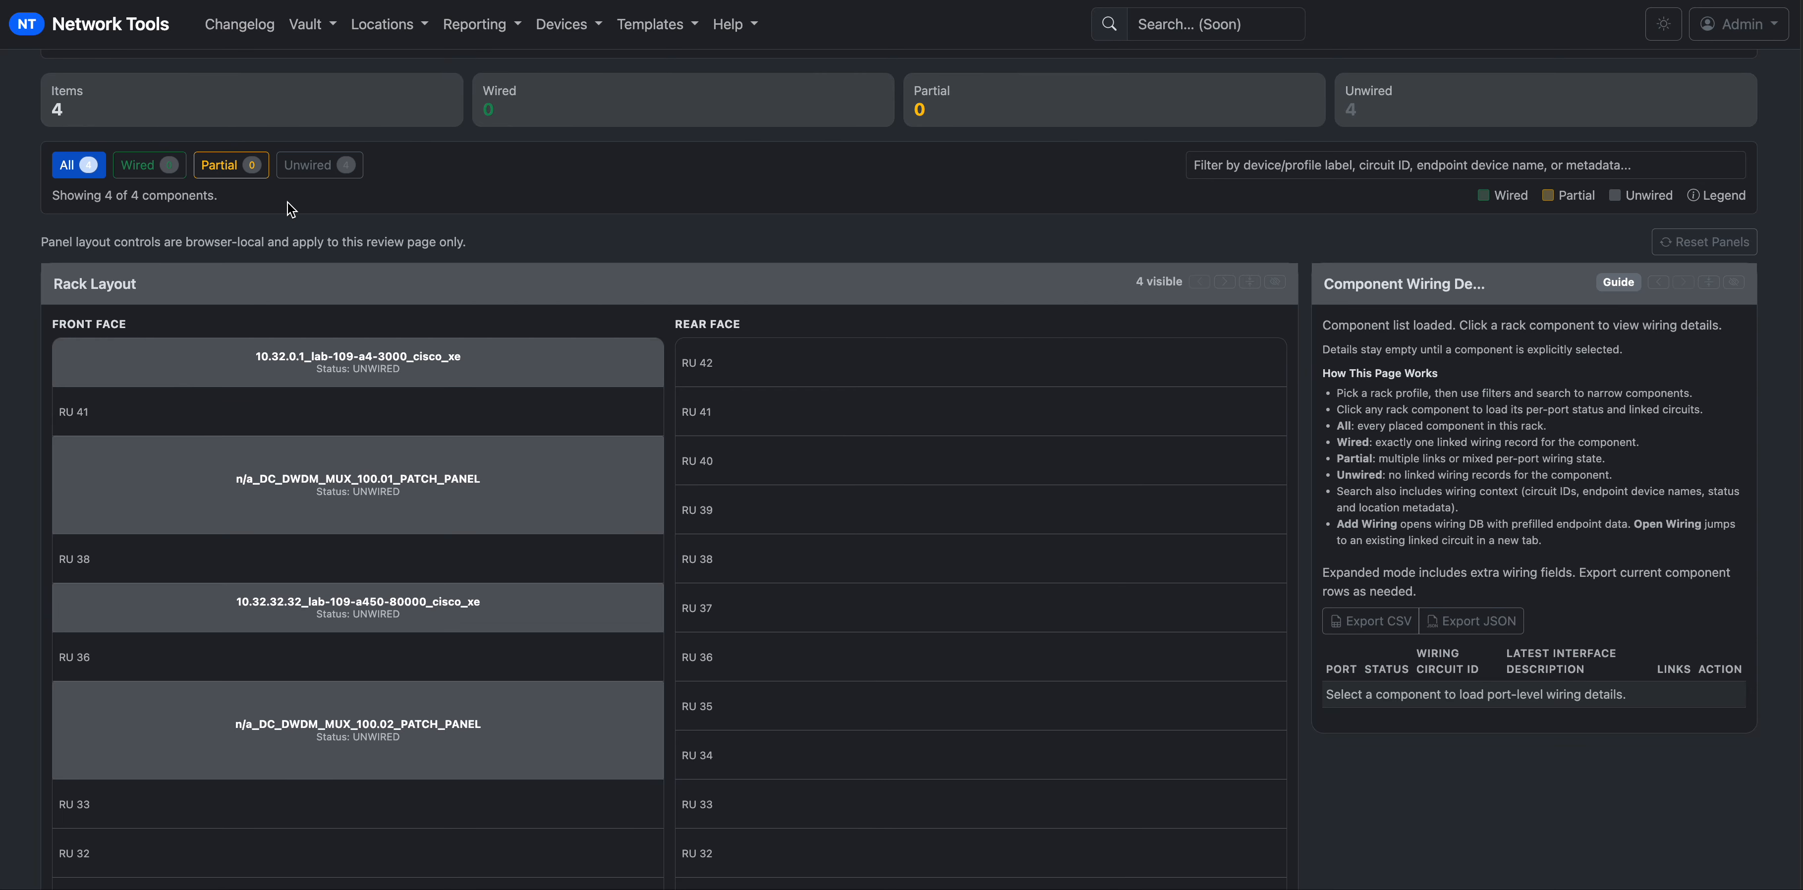
scroll(1537, 767, down, 2)
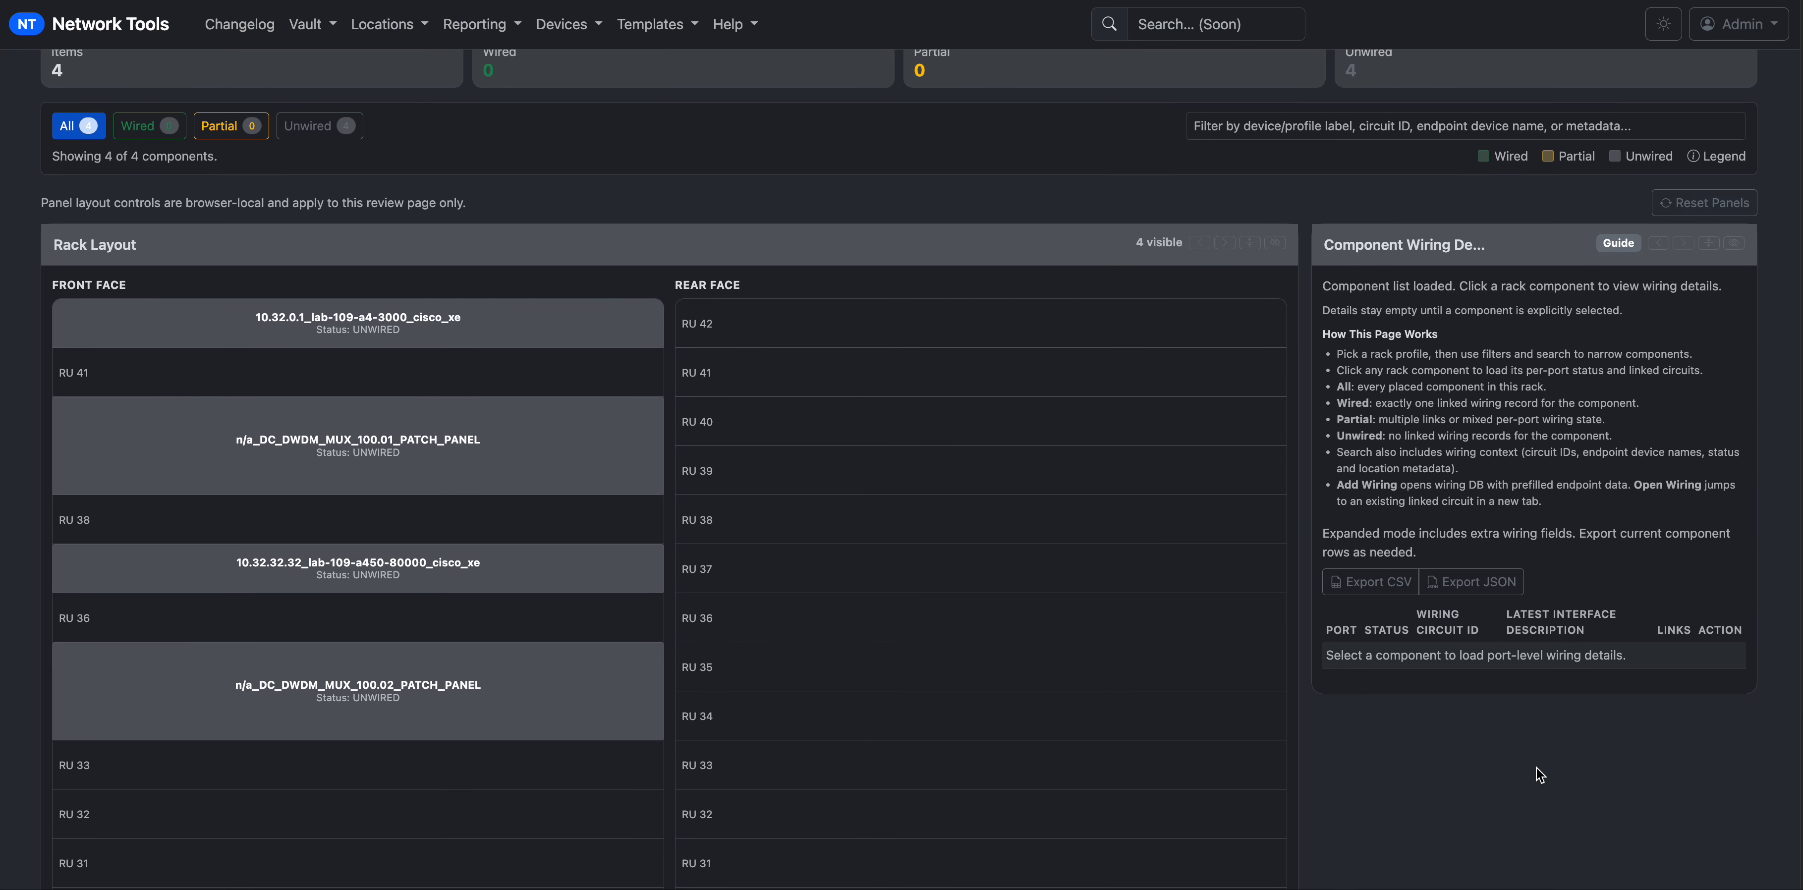
drag(1324, 304, 1482, 504)
click(1688, 507)
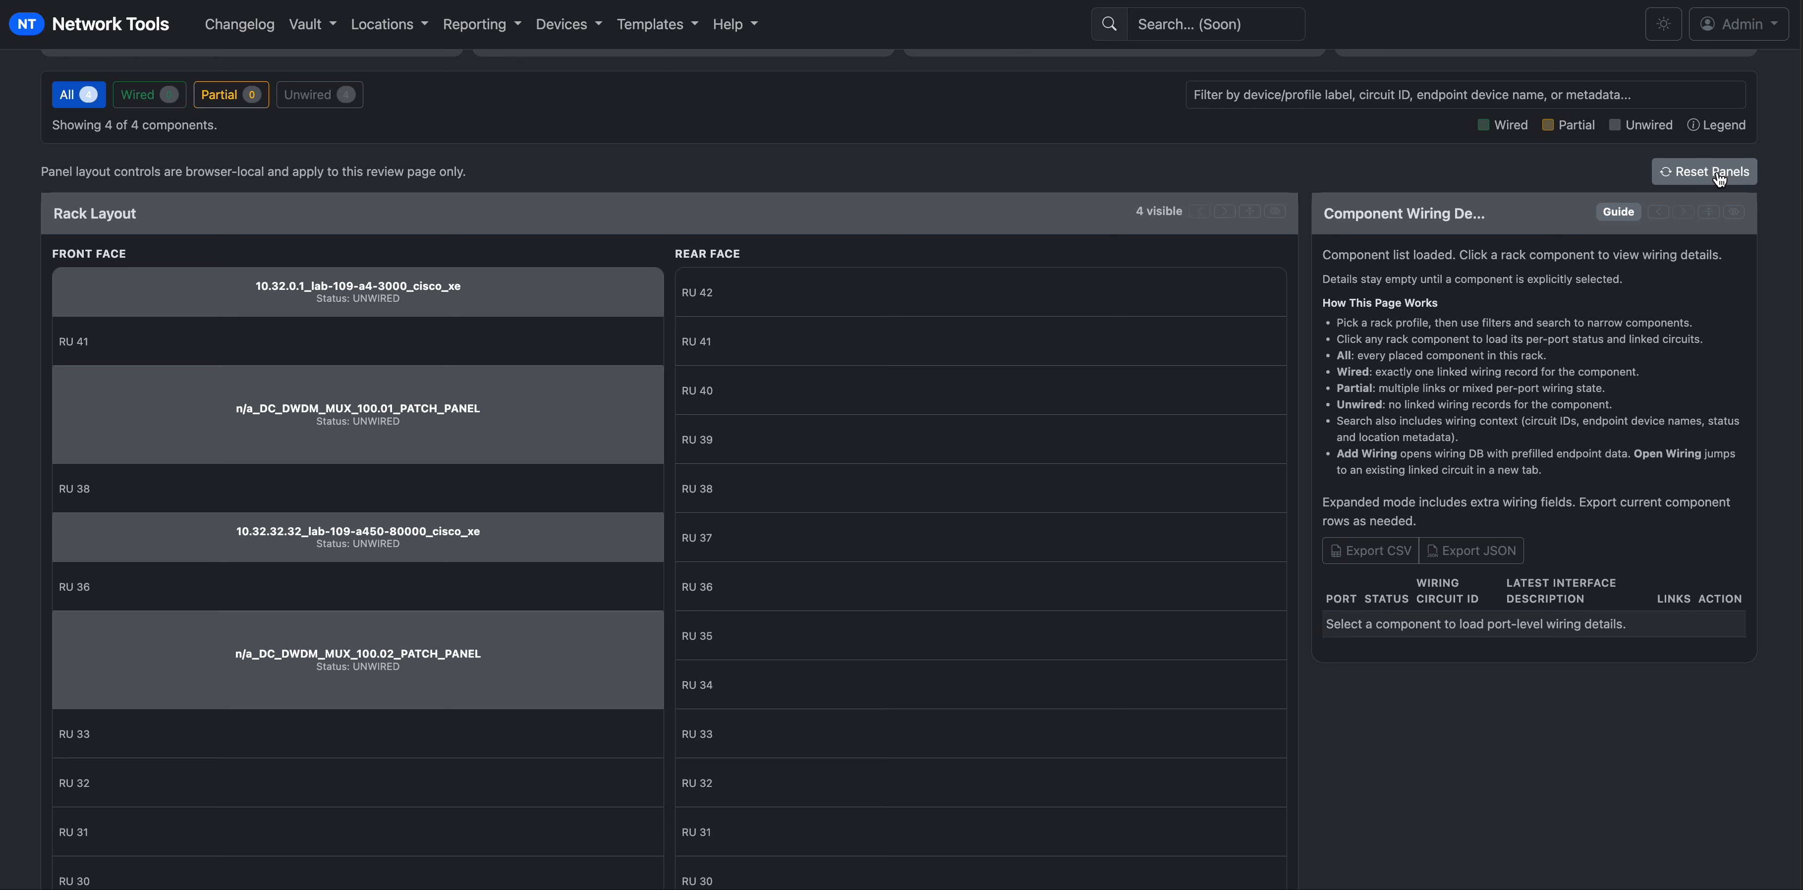
click(1693, 180)
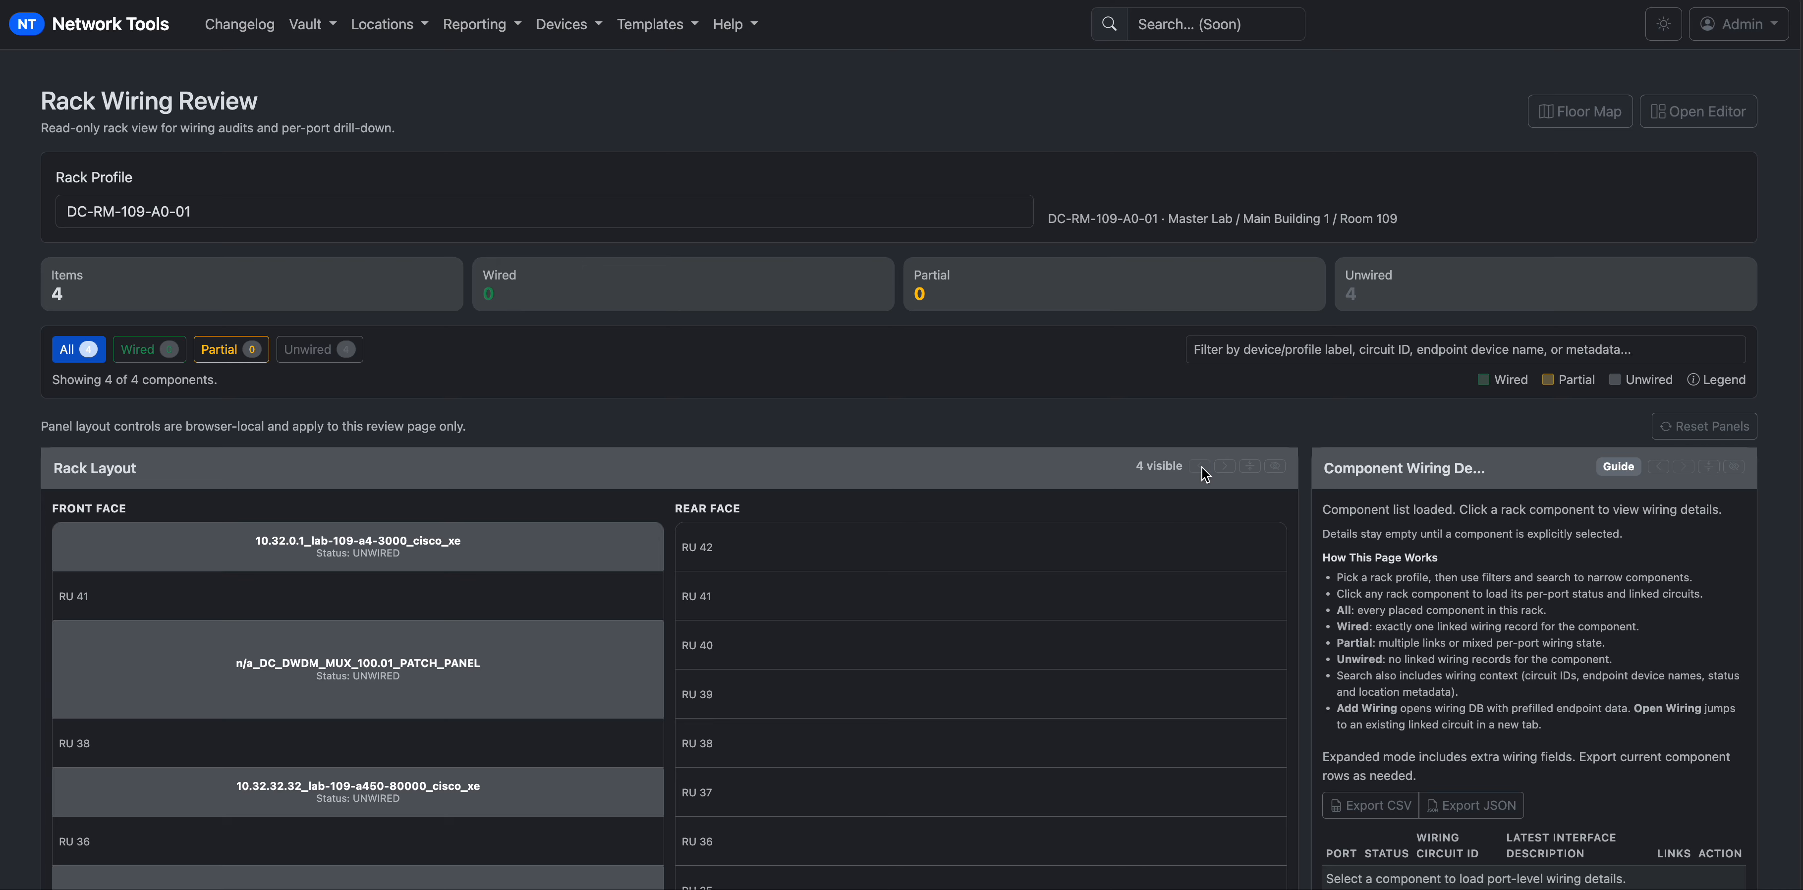
click(1251, 467)
click(1251, 467)
click(1226, 466)
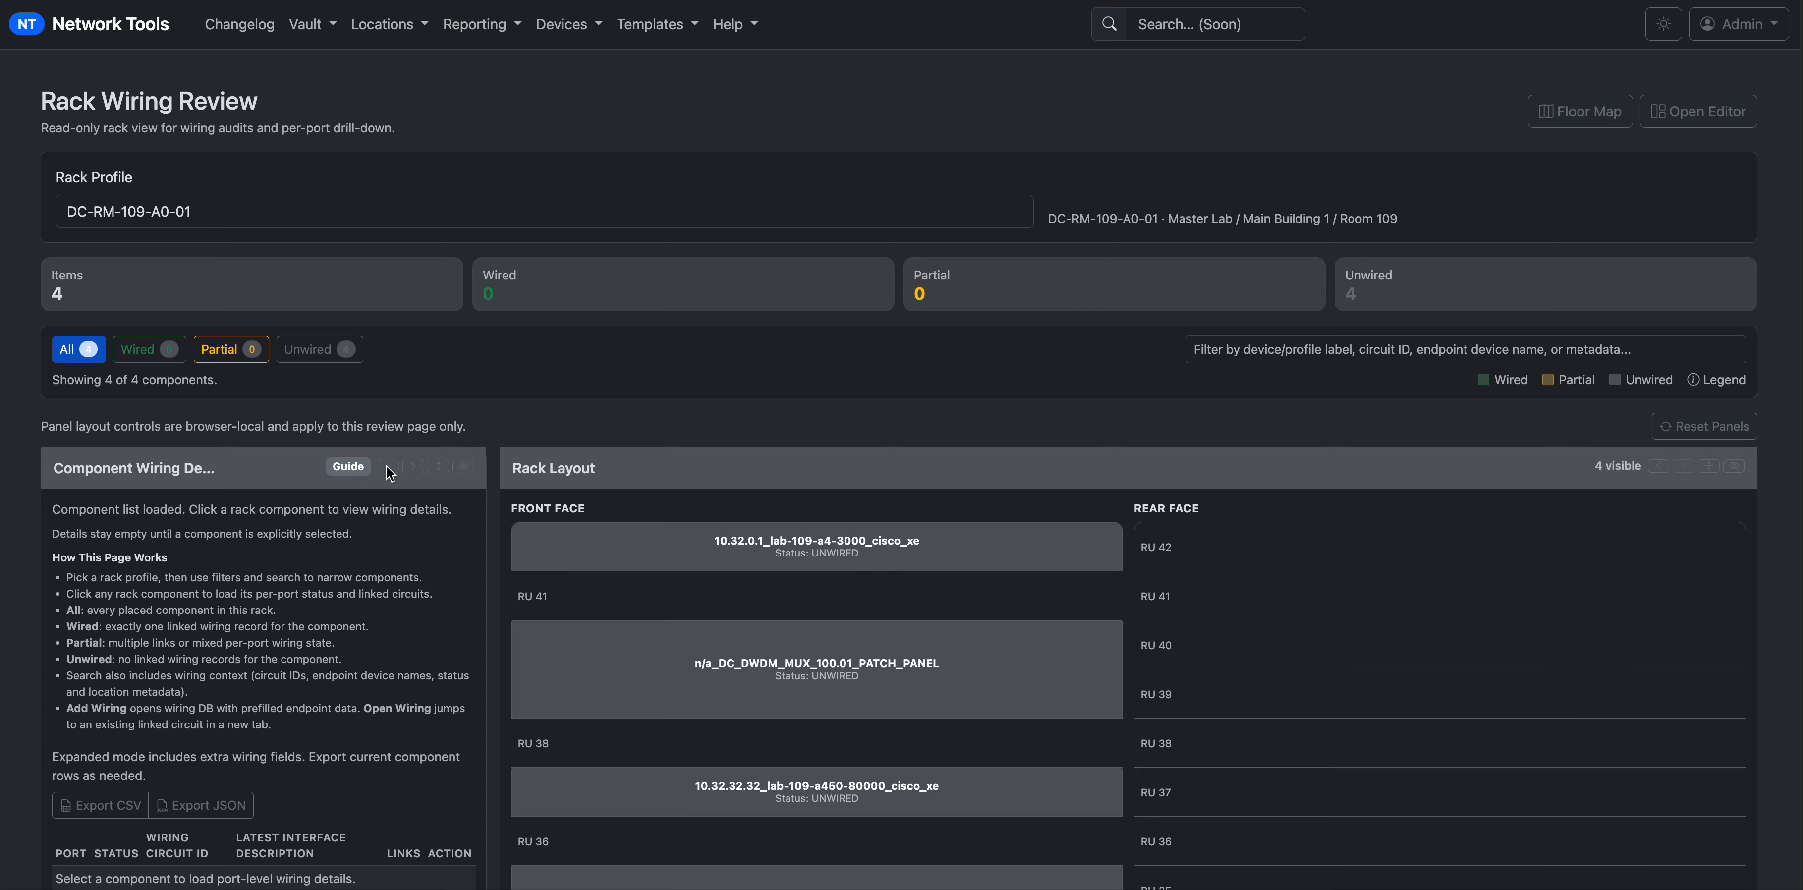
click(463, 467)
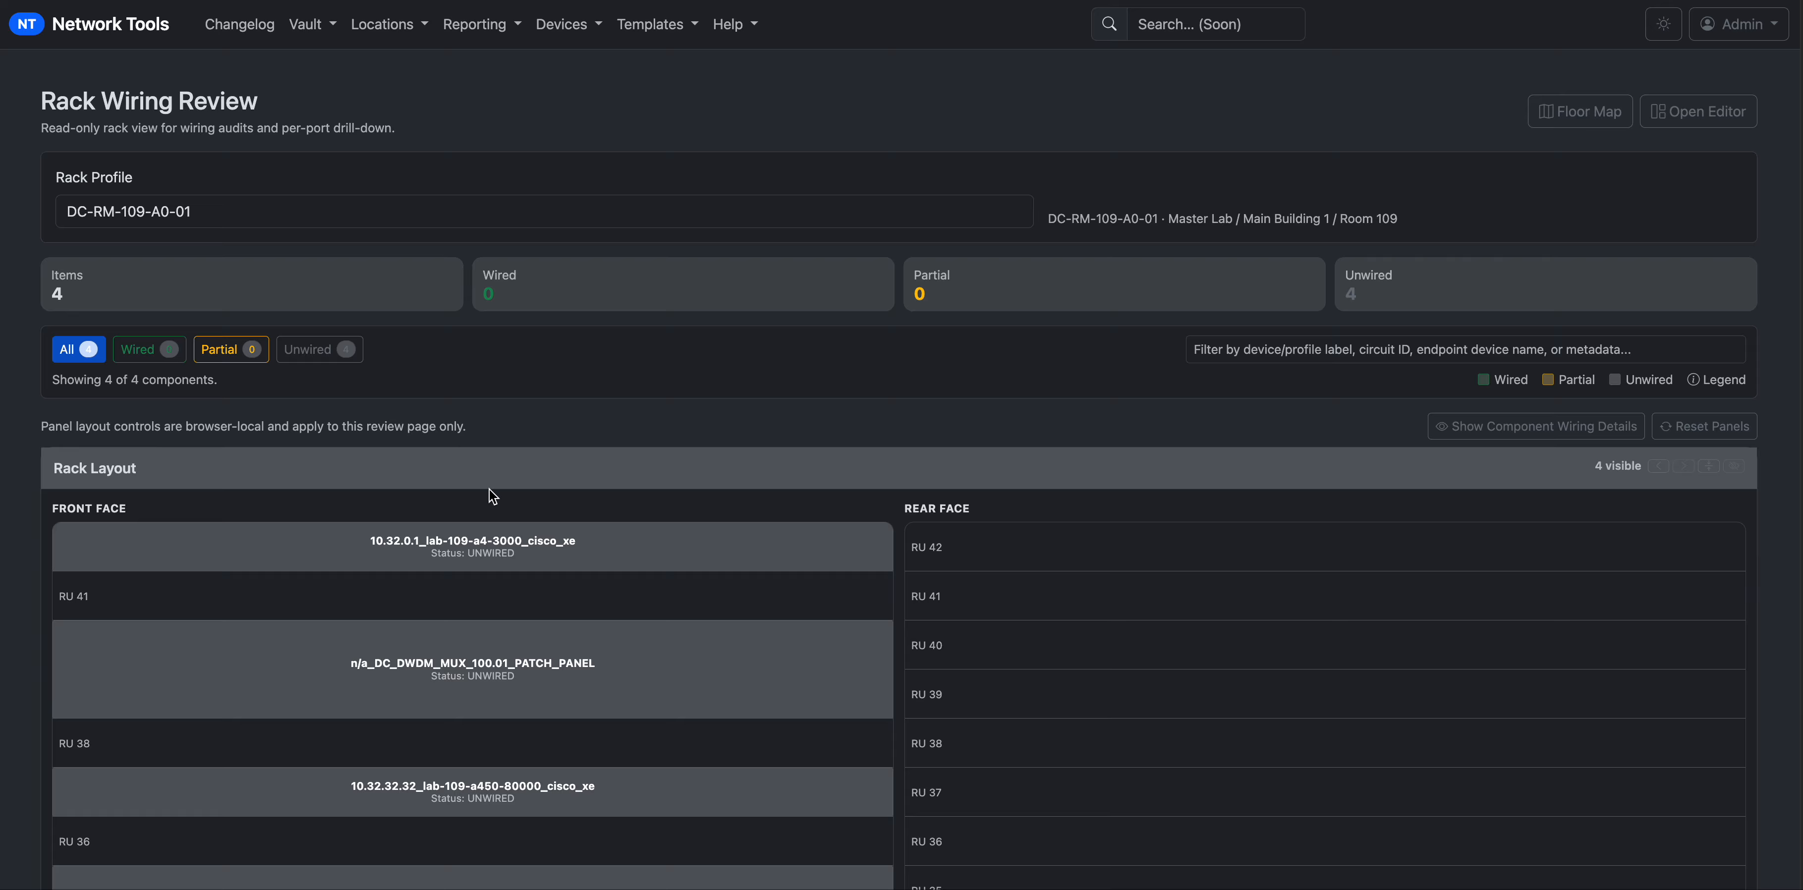
scroll(623, 559, down, 7)
scroll(628, 555, up, 7)
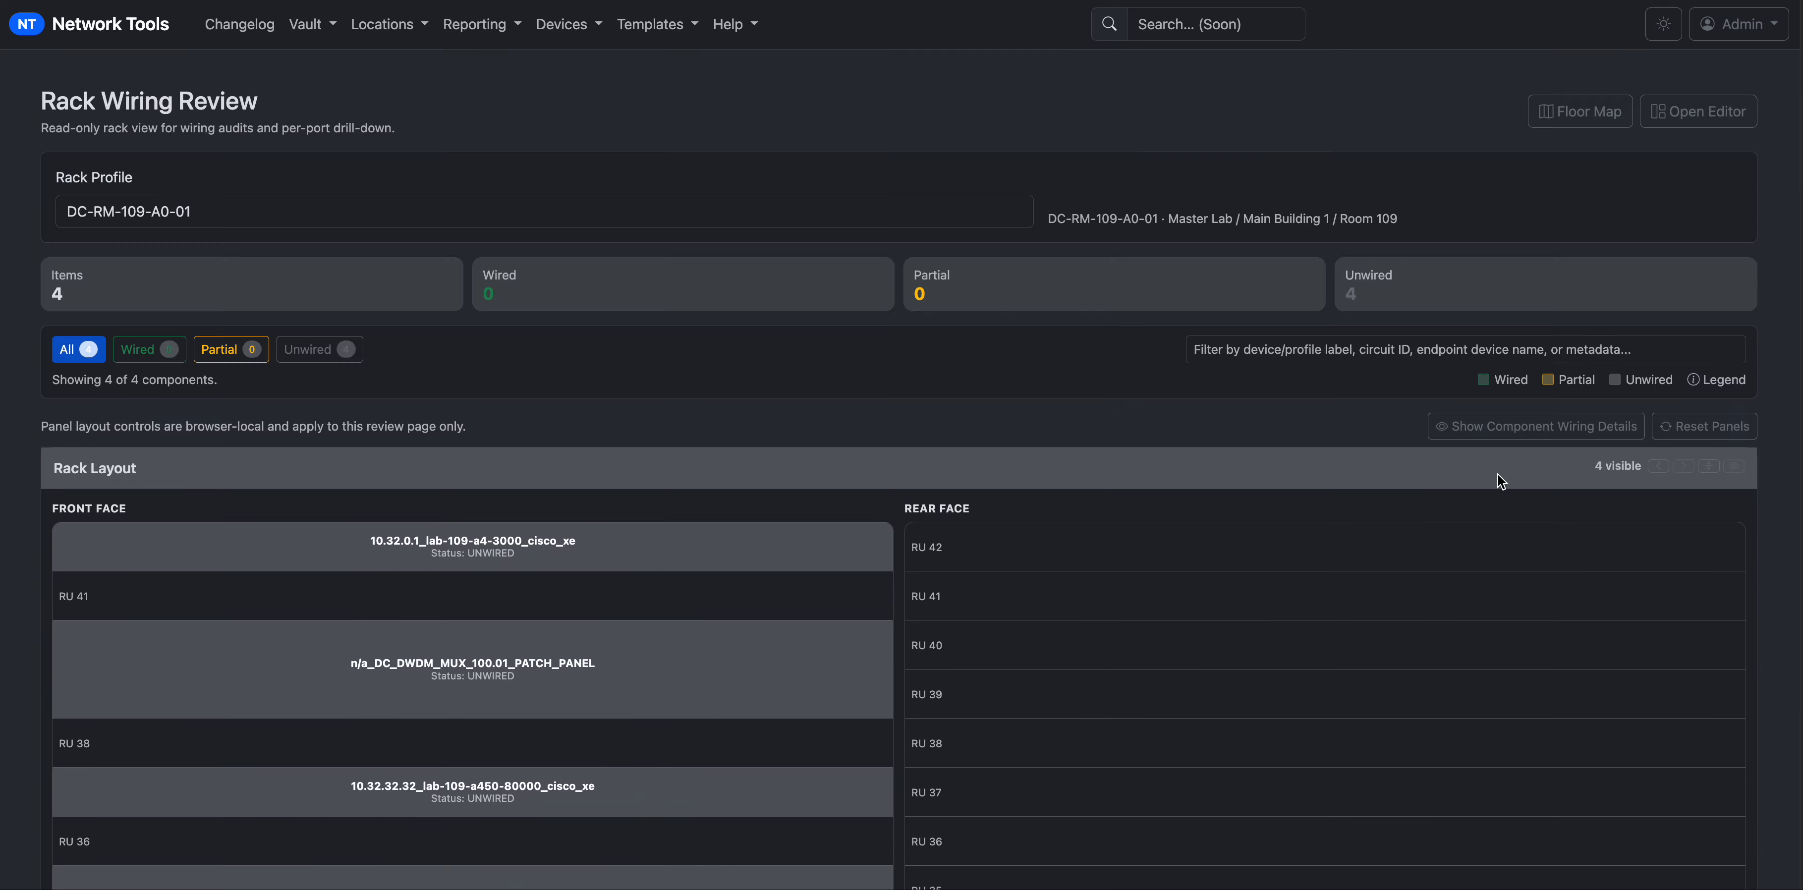
click(1690, 431)
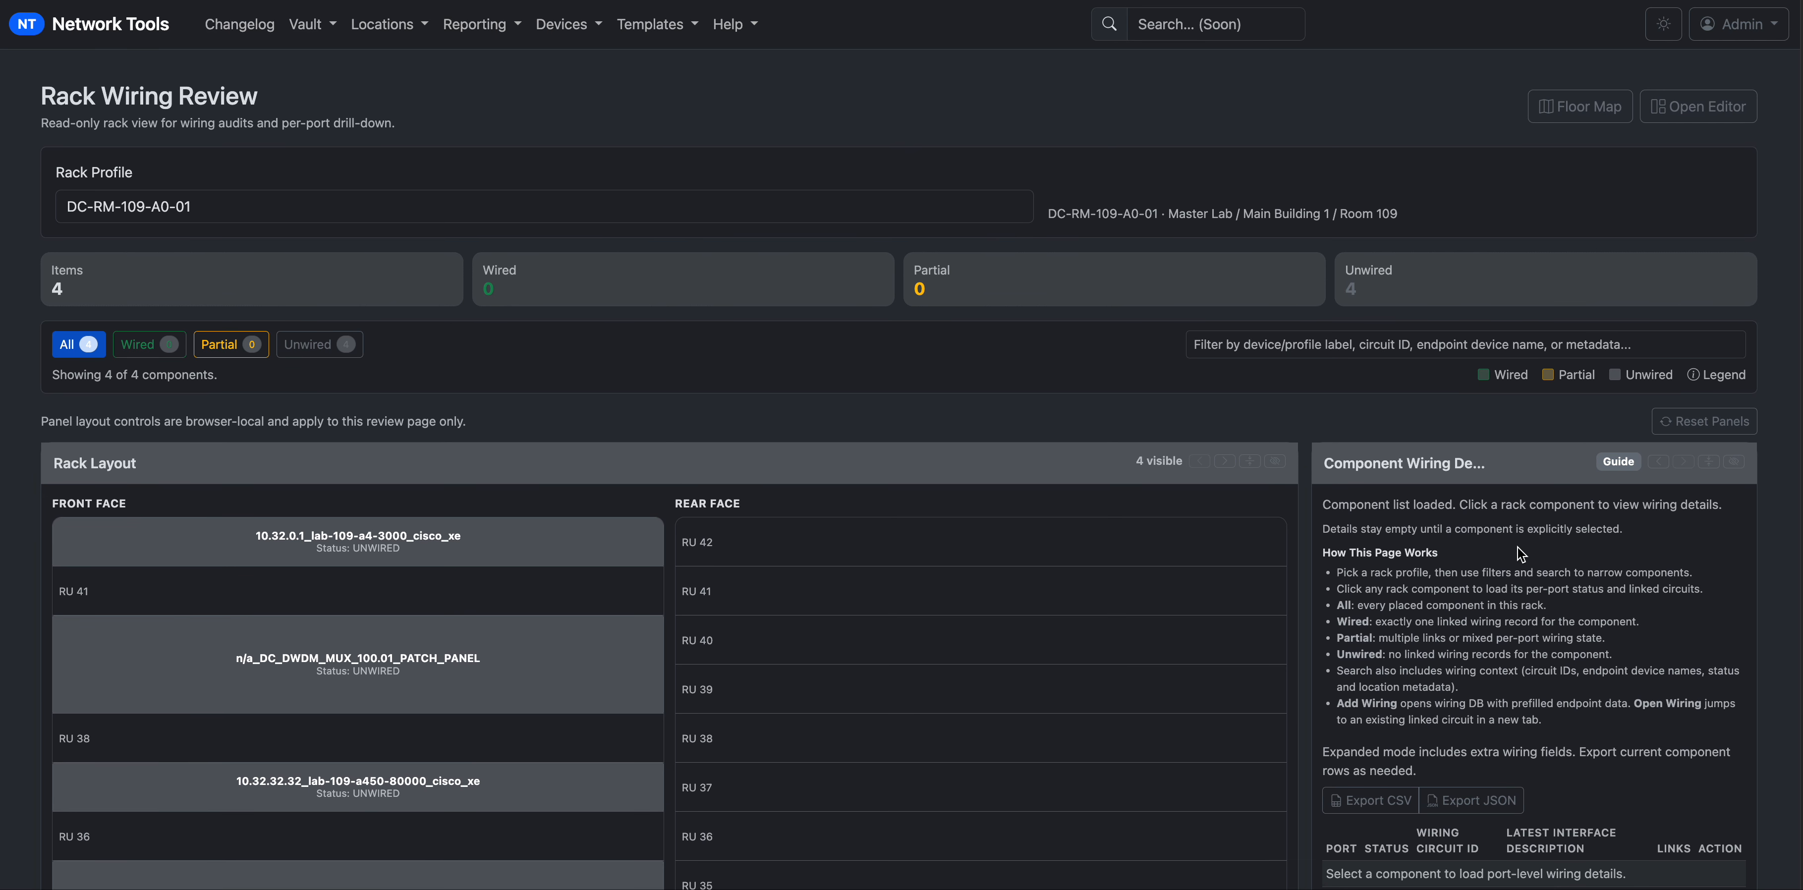
scroll(1516, 546, down, 3)
Check port wiring for lab-109-a4-3000, DC_DWDM_MUX_100.01 and lab-109-a450-80000, ending on lab-109-a4-3000.
click(429, 329)
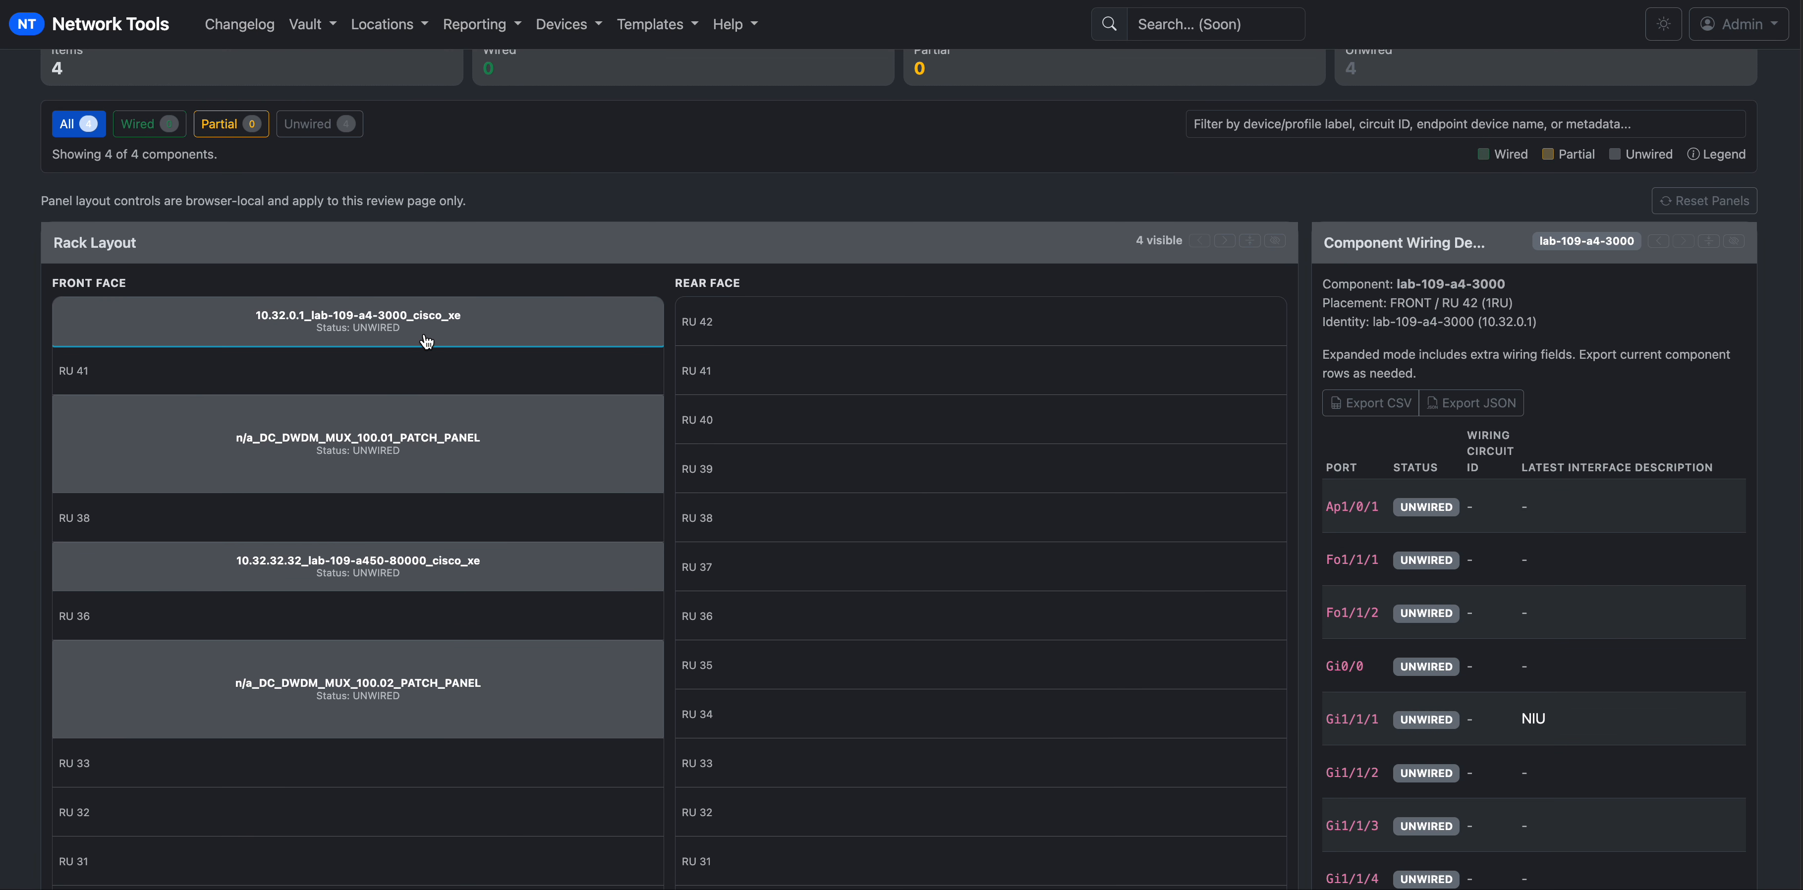
click(410, 463)
click(441, 564)
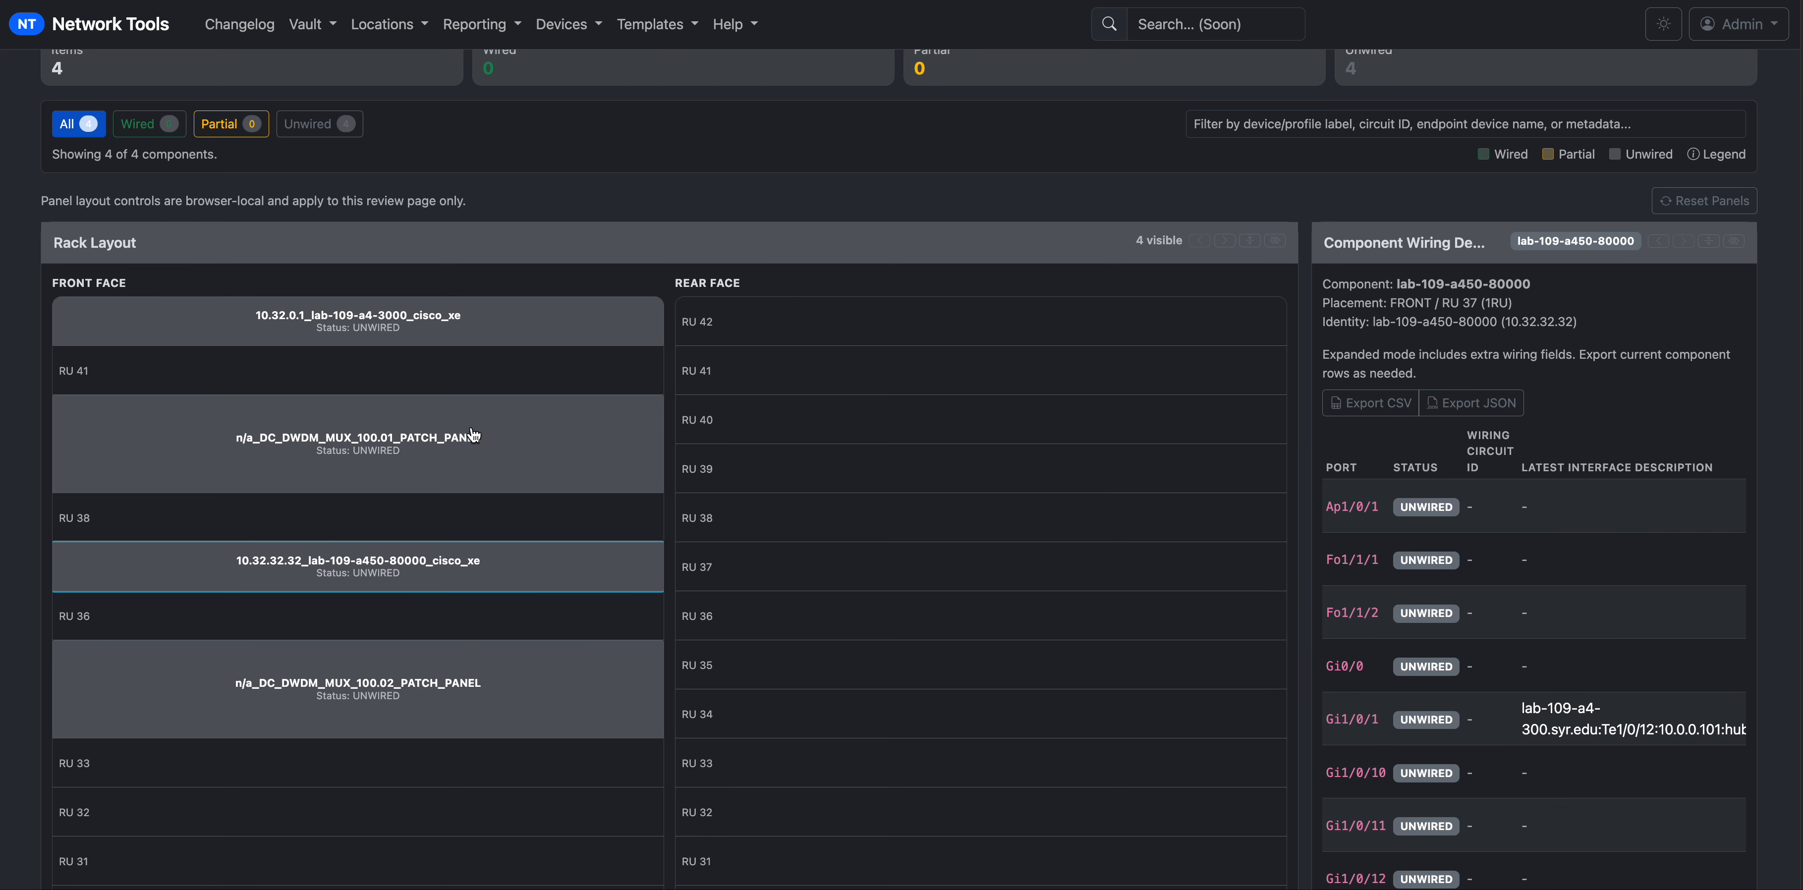
click(473, 327)
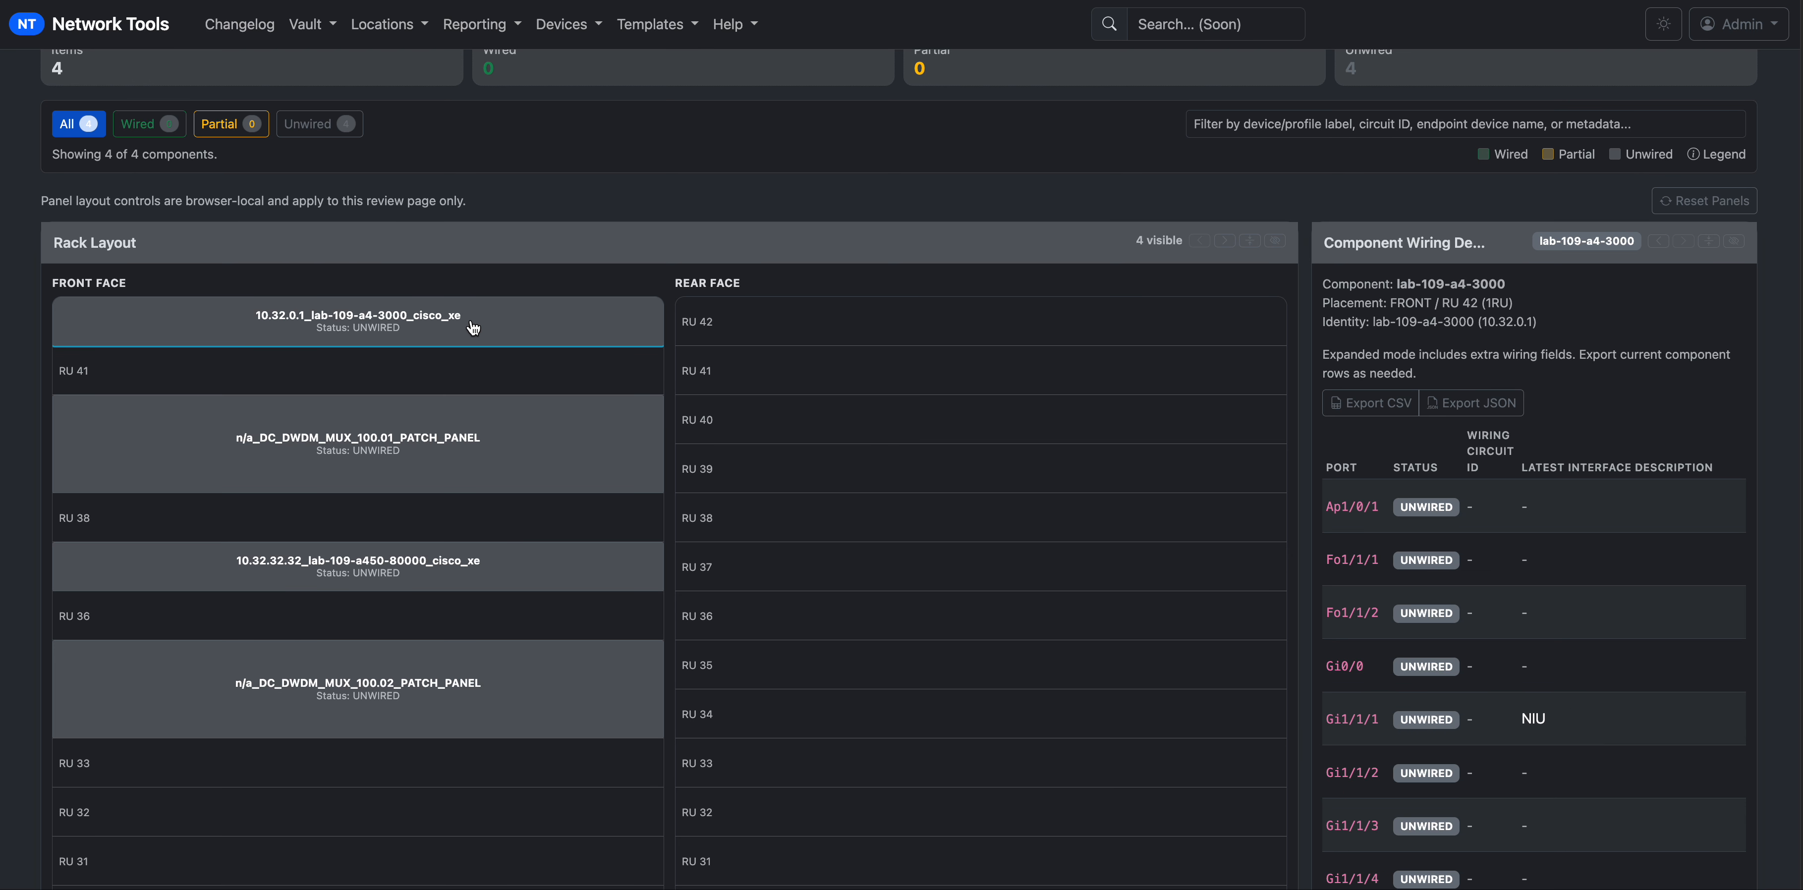
Scroll lab-109-a4-3000's port table from Ap1/0/1 to Te1/0/9, all unwired.
mouse_move(361, 889)
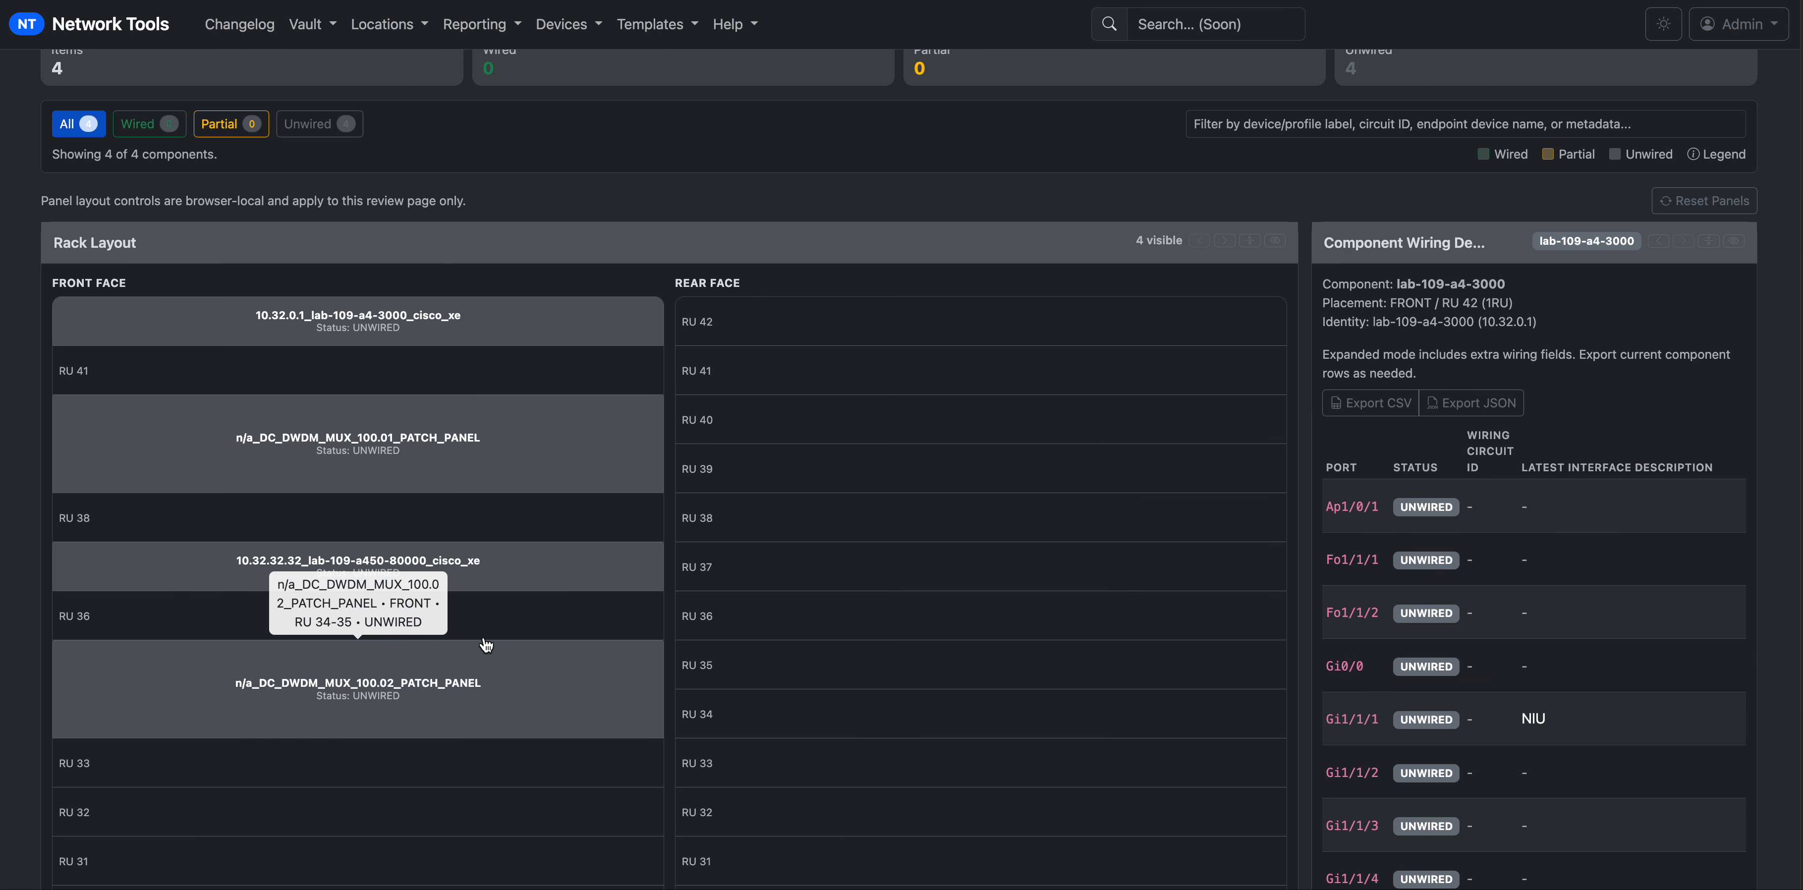
scroll(1180, 732, down, 1)
scroll(1332, 485, down, 5)
scroll(1328, 452, down, 15)
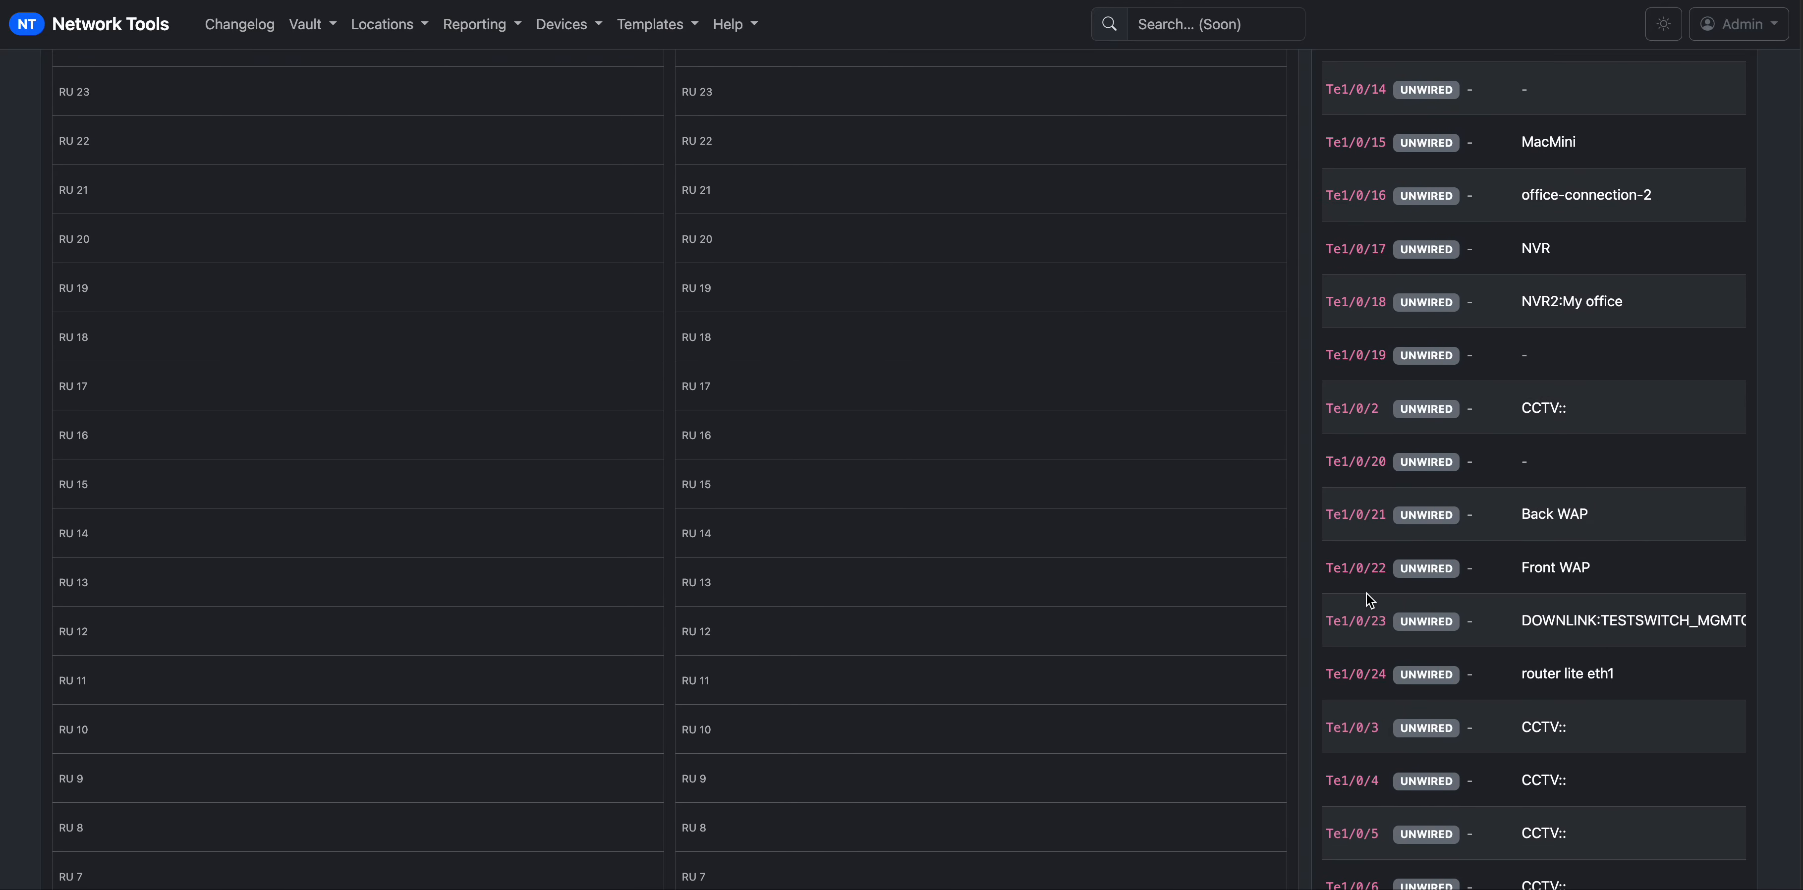
scroll(1366, 592, down, 3)
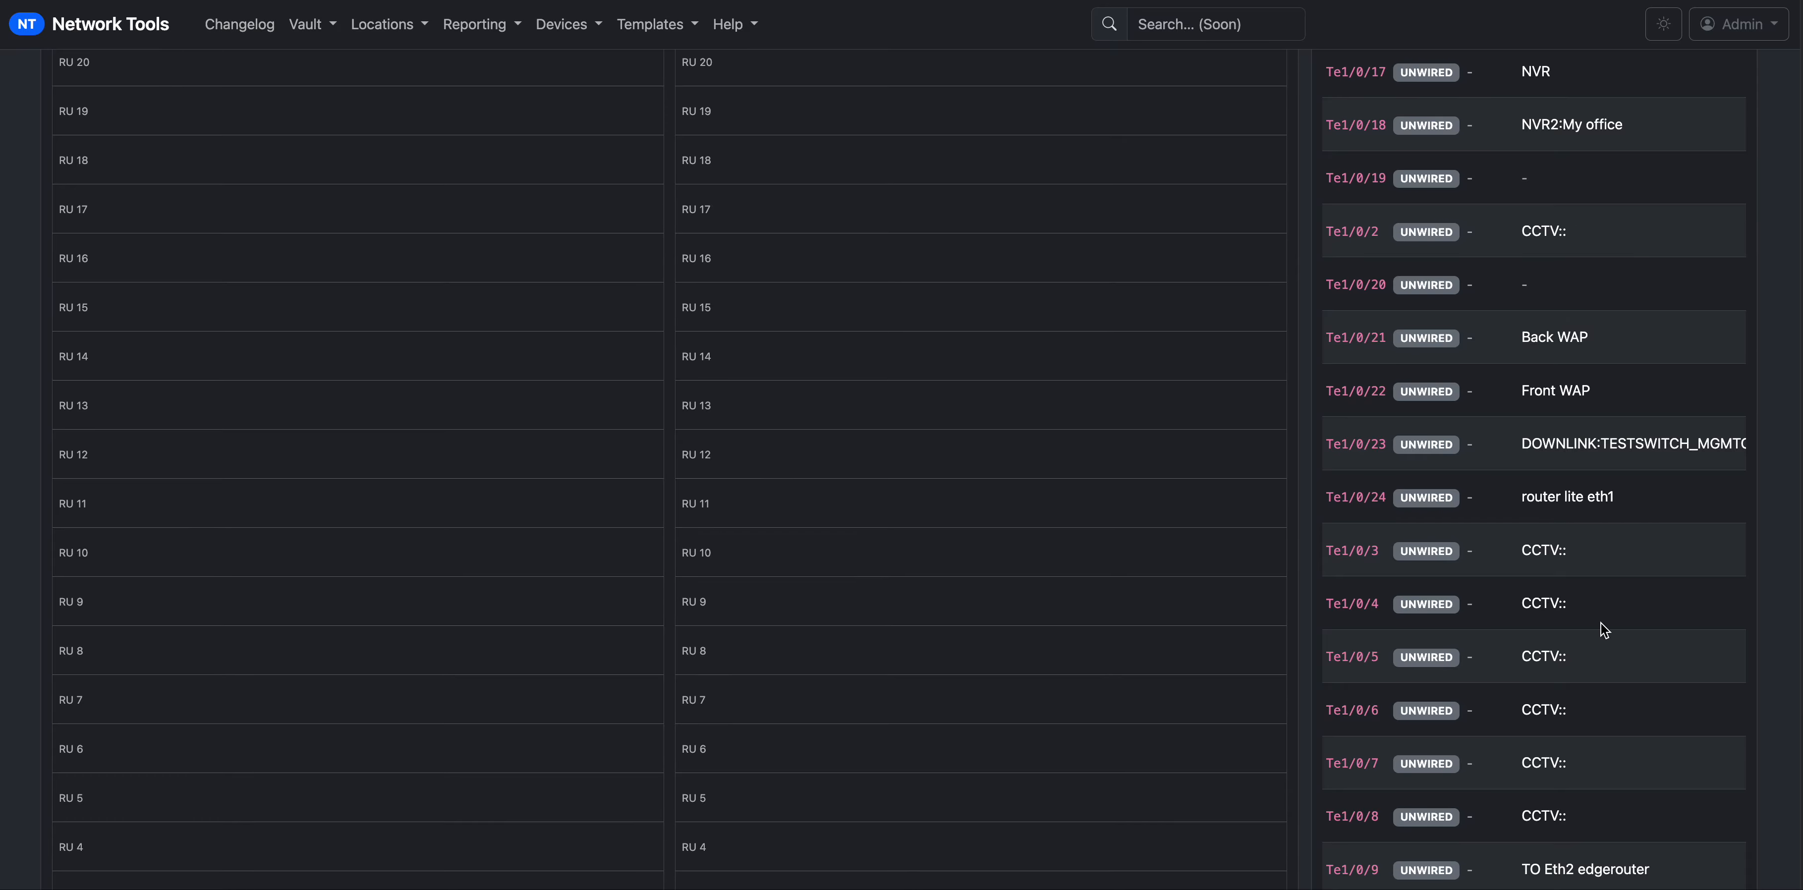
scroll(1602, 629, down, 14)
scroll(1594, 618, up, 20)
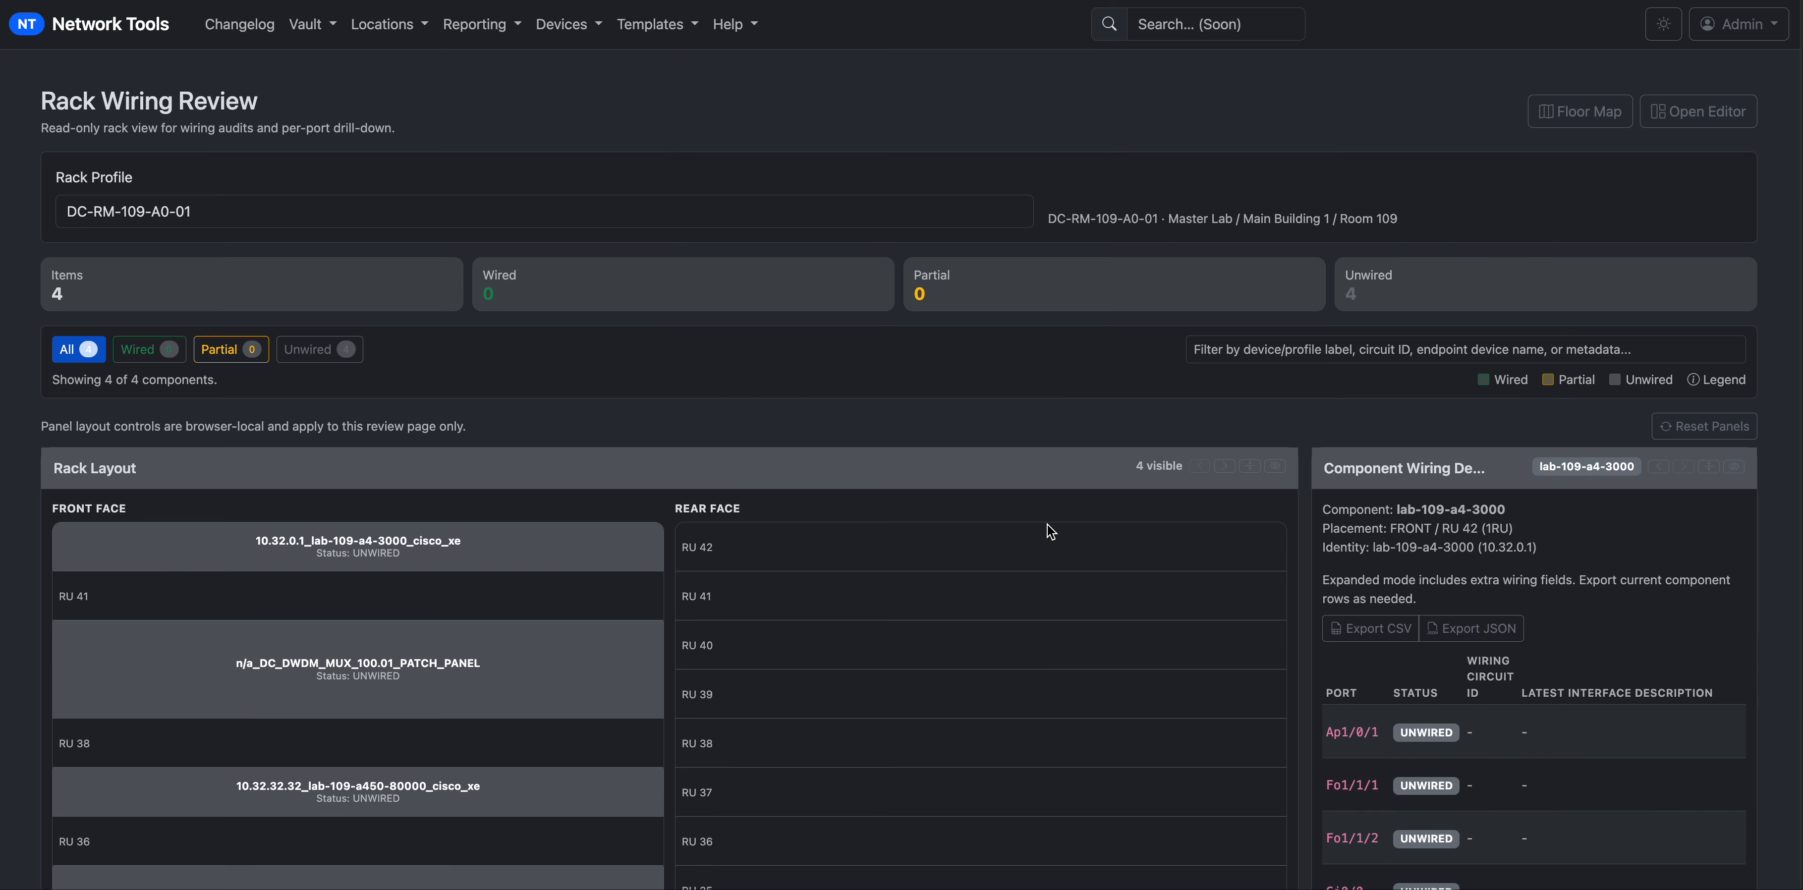
Hide the rack layout to widen wiring details, then restore it and view DC_DWDM_MUX_100.01's ports.
click(1275, 467)
scroll(838, 586, down, 5)
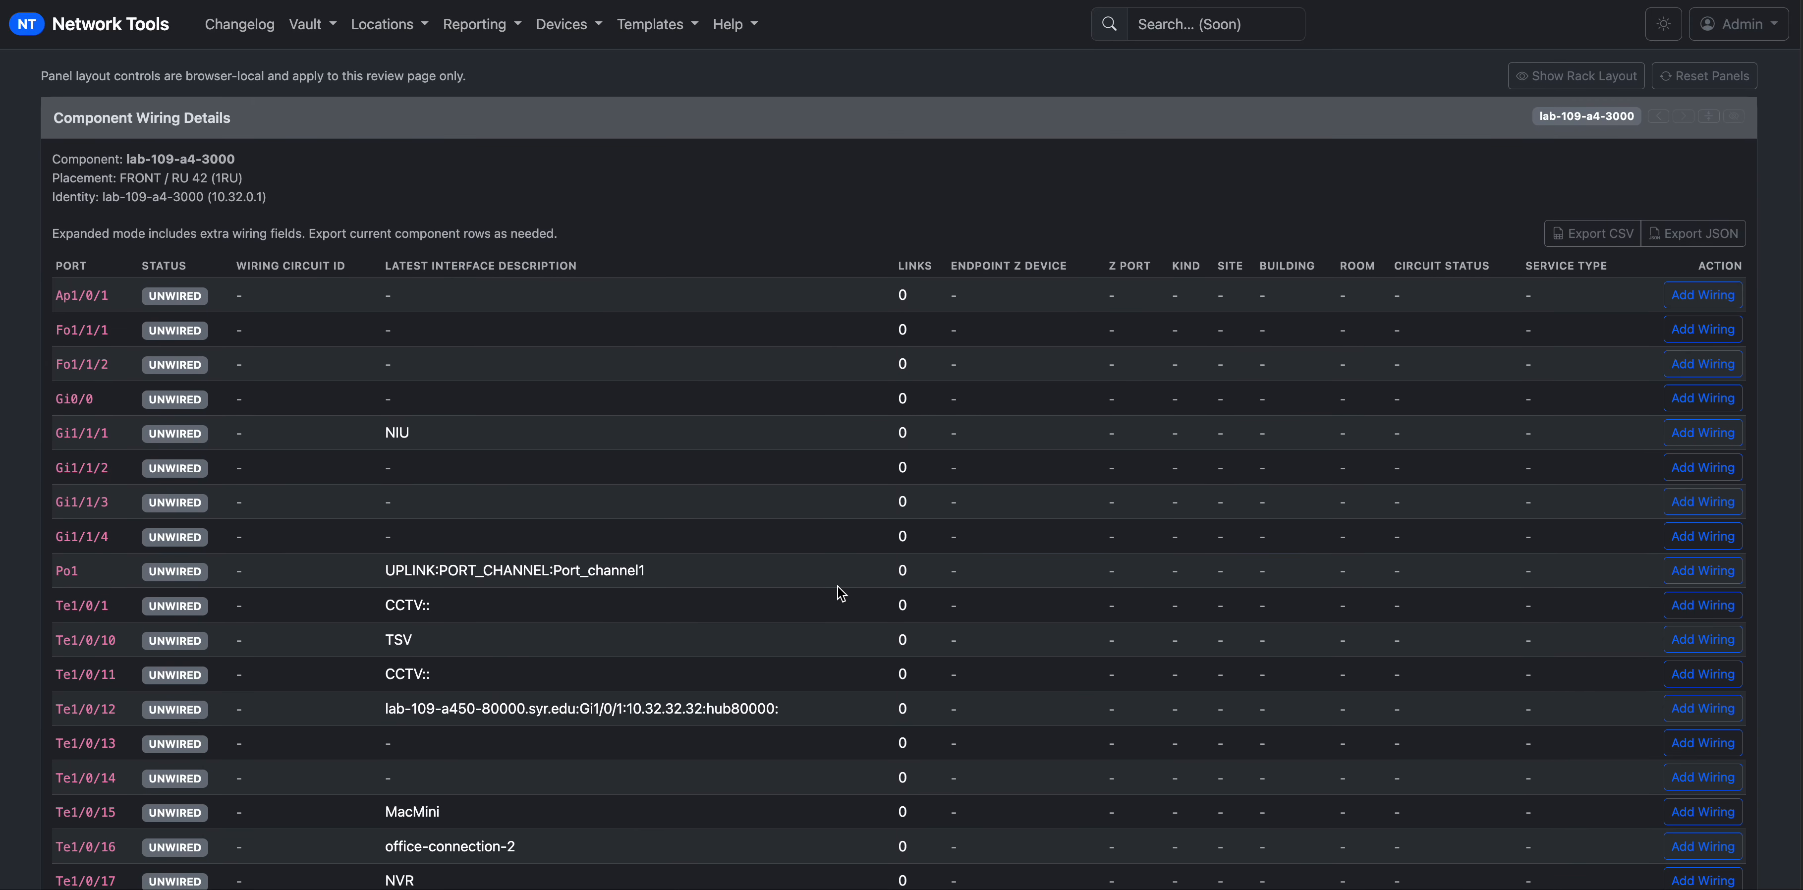
scroll(811, 596, down, 1)
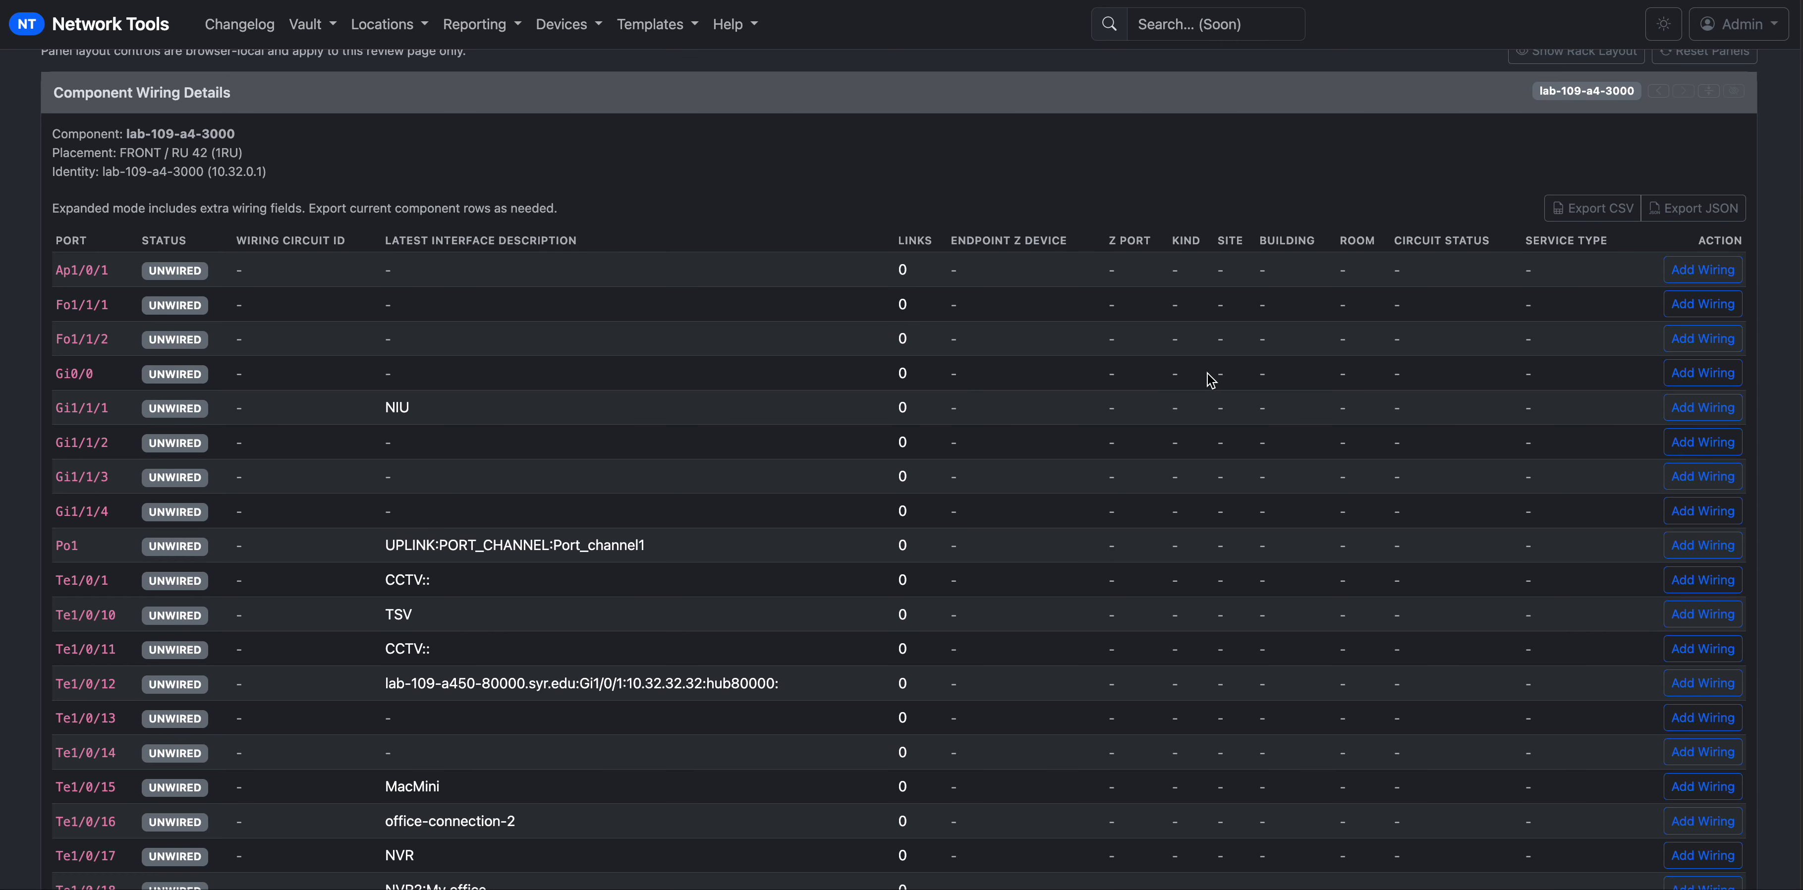
scroll(1053, 195, up, 3)
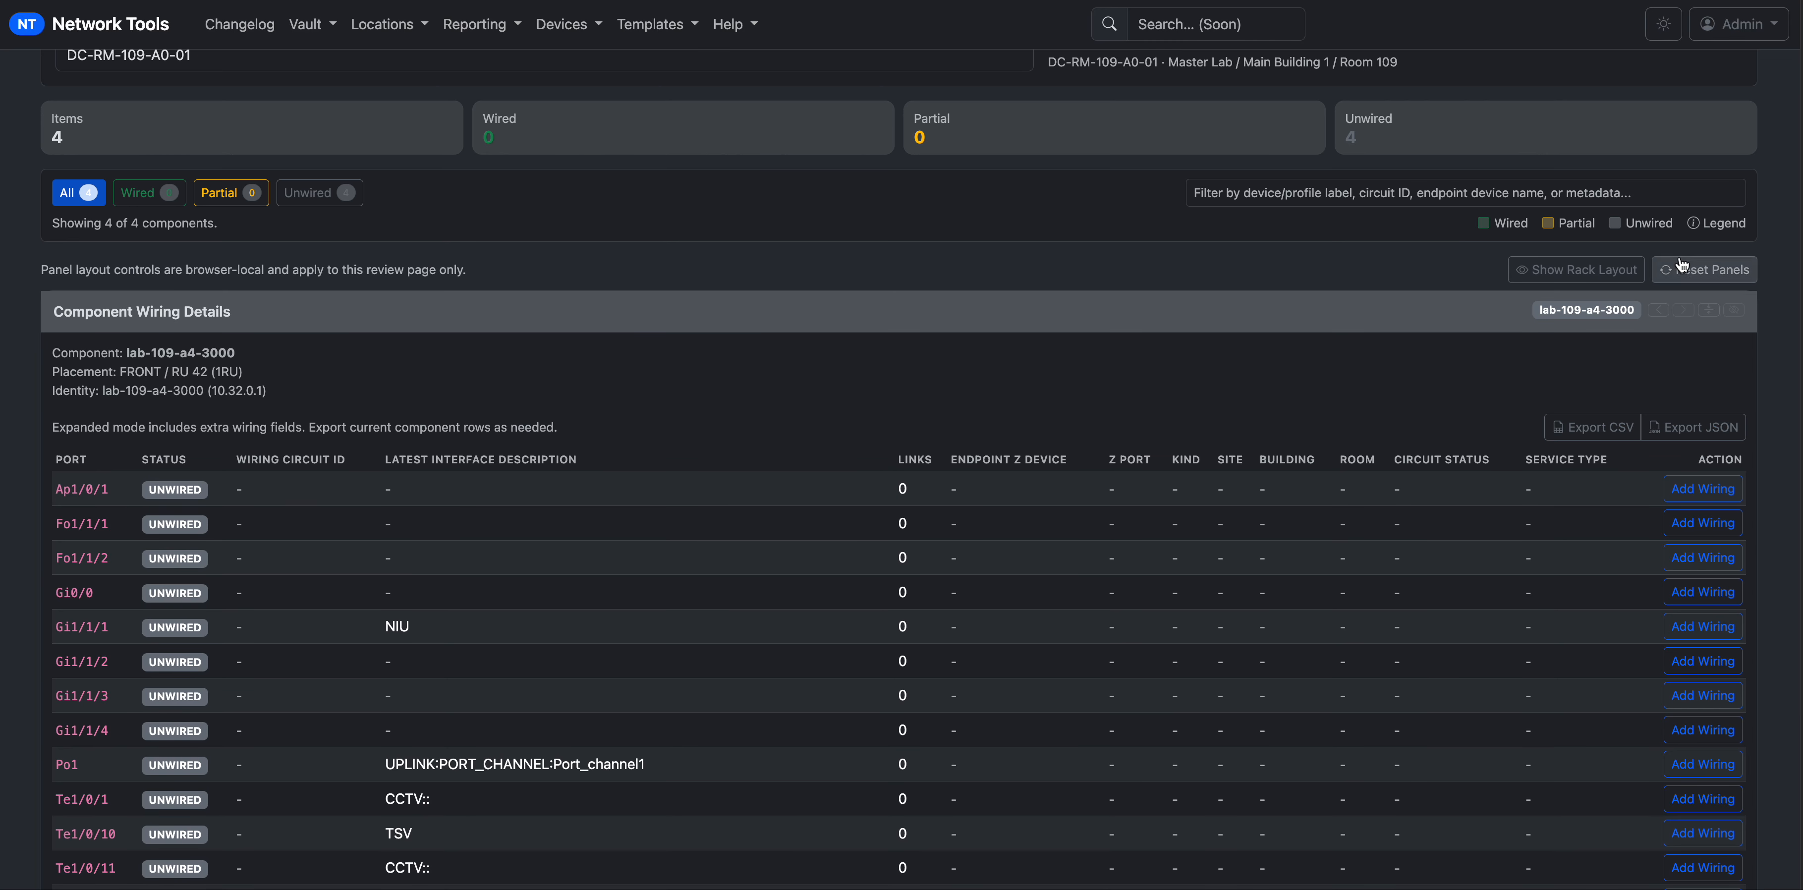
click(1697, 273)
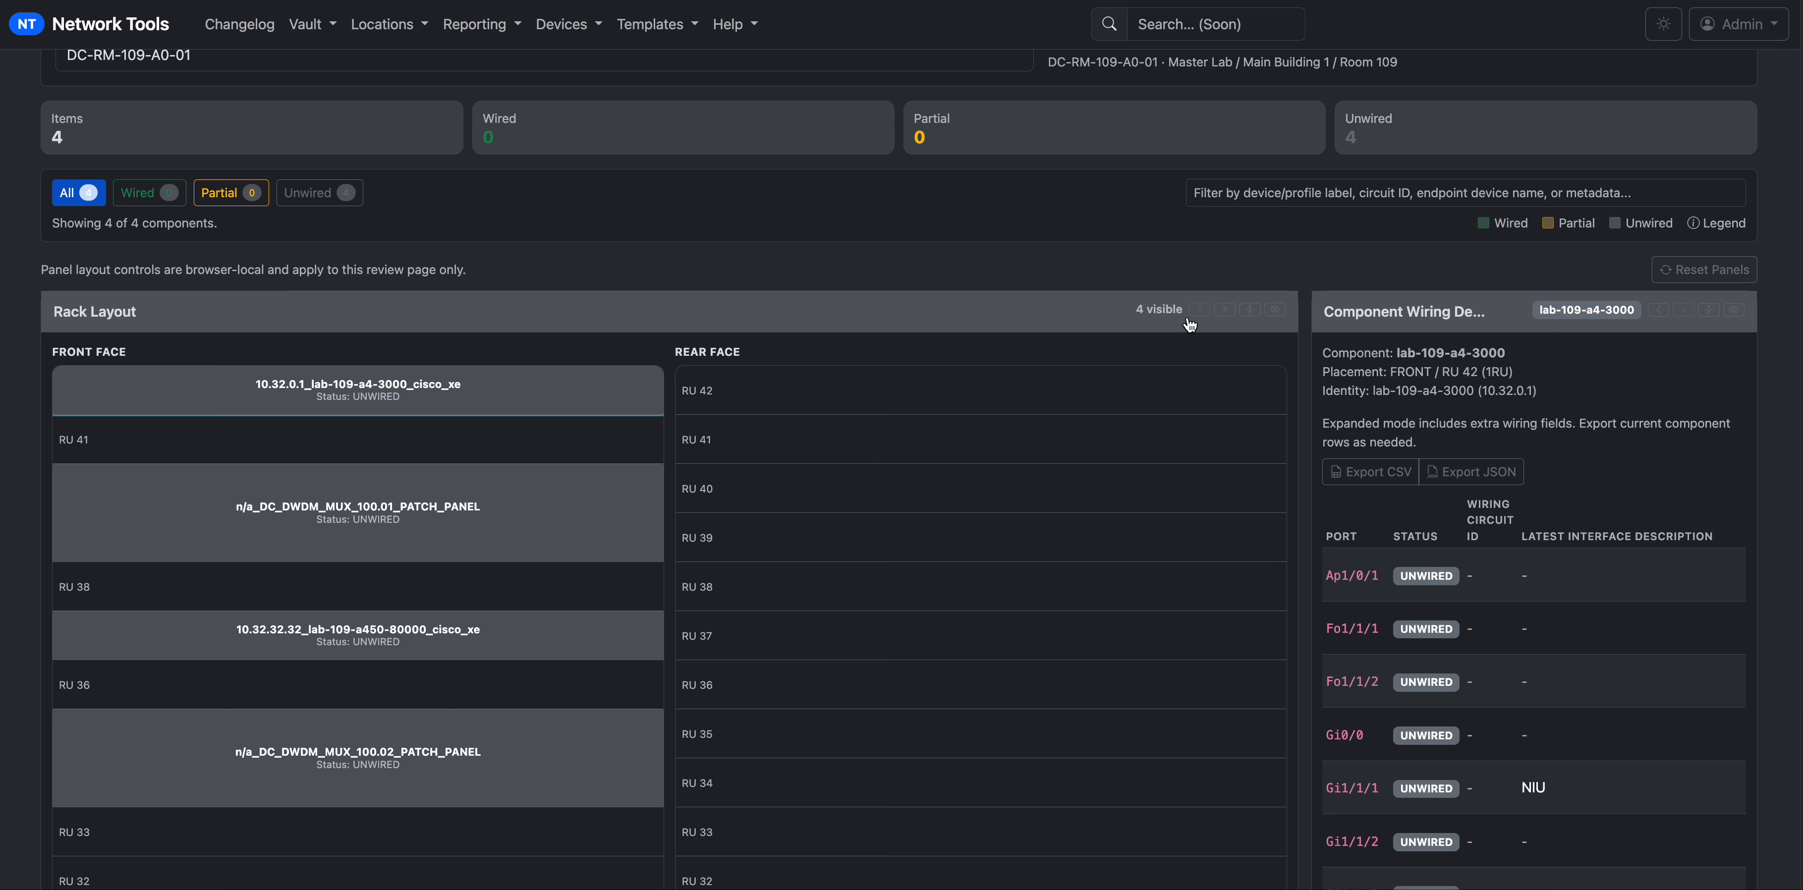
click(162, 508)
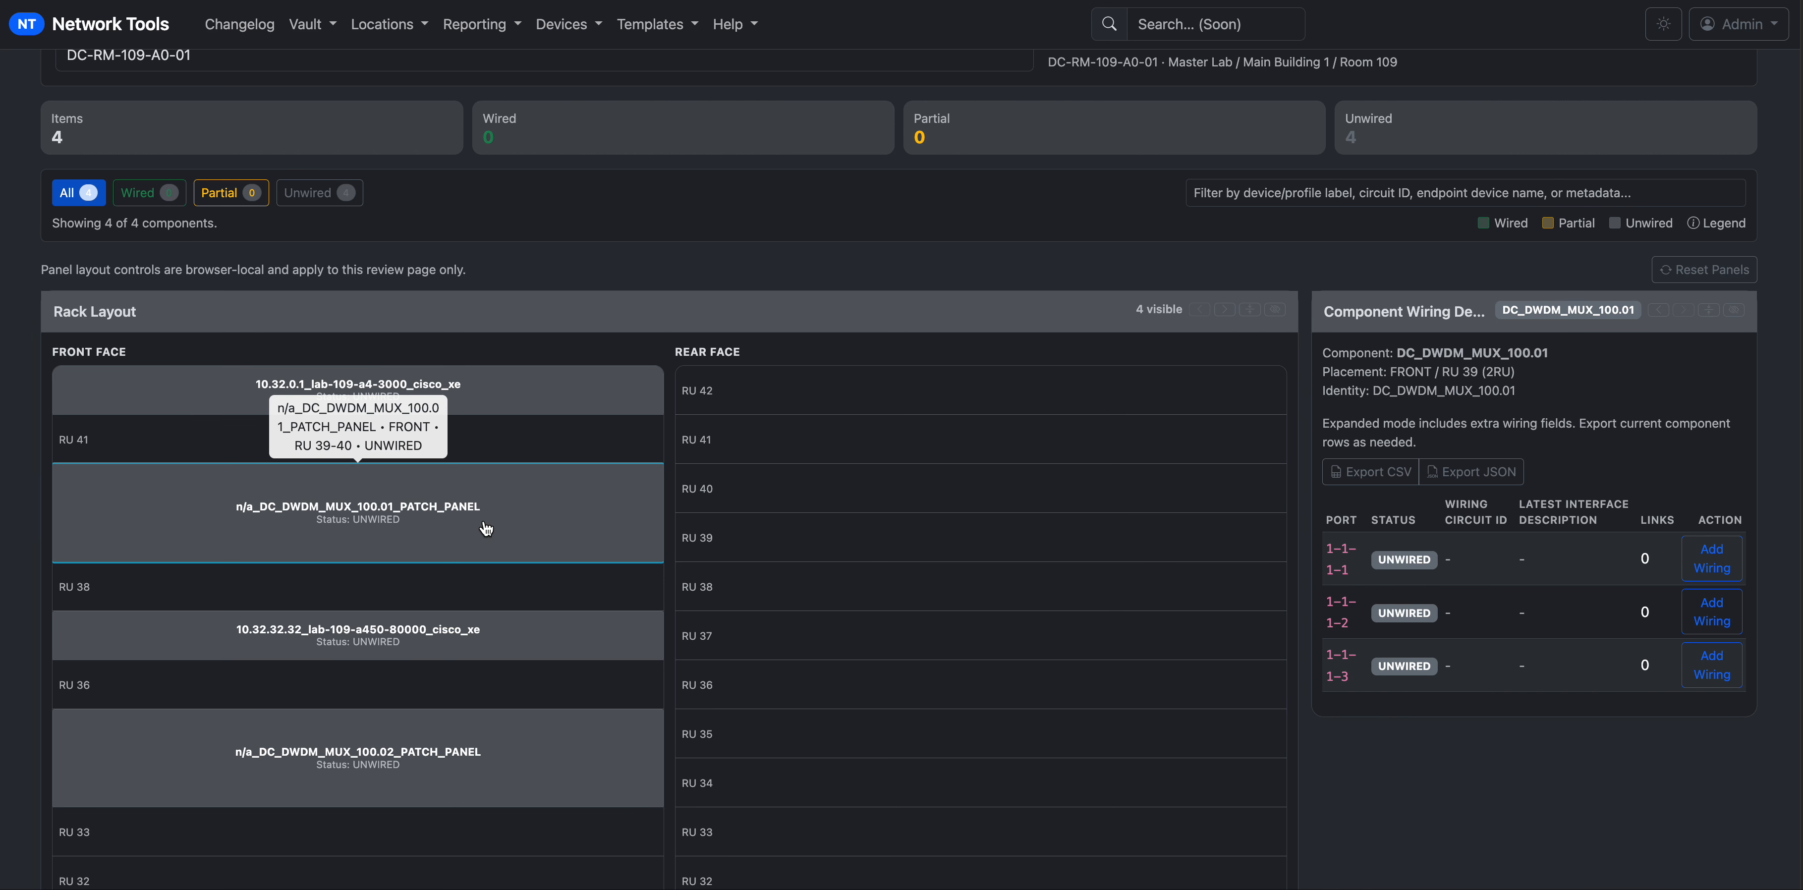
Widen the port table, clear highlighted rows, and restore the layout showing lab-109-a4-3000's ports.
click(1275, 309)
drag(58, 617, 166, 686)
click(543, 683)
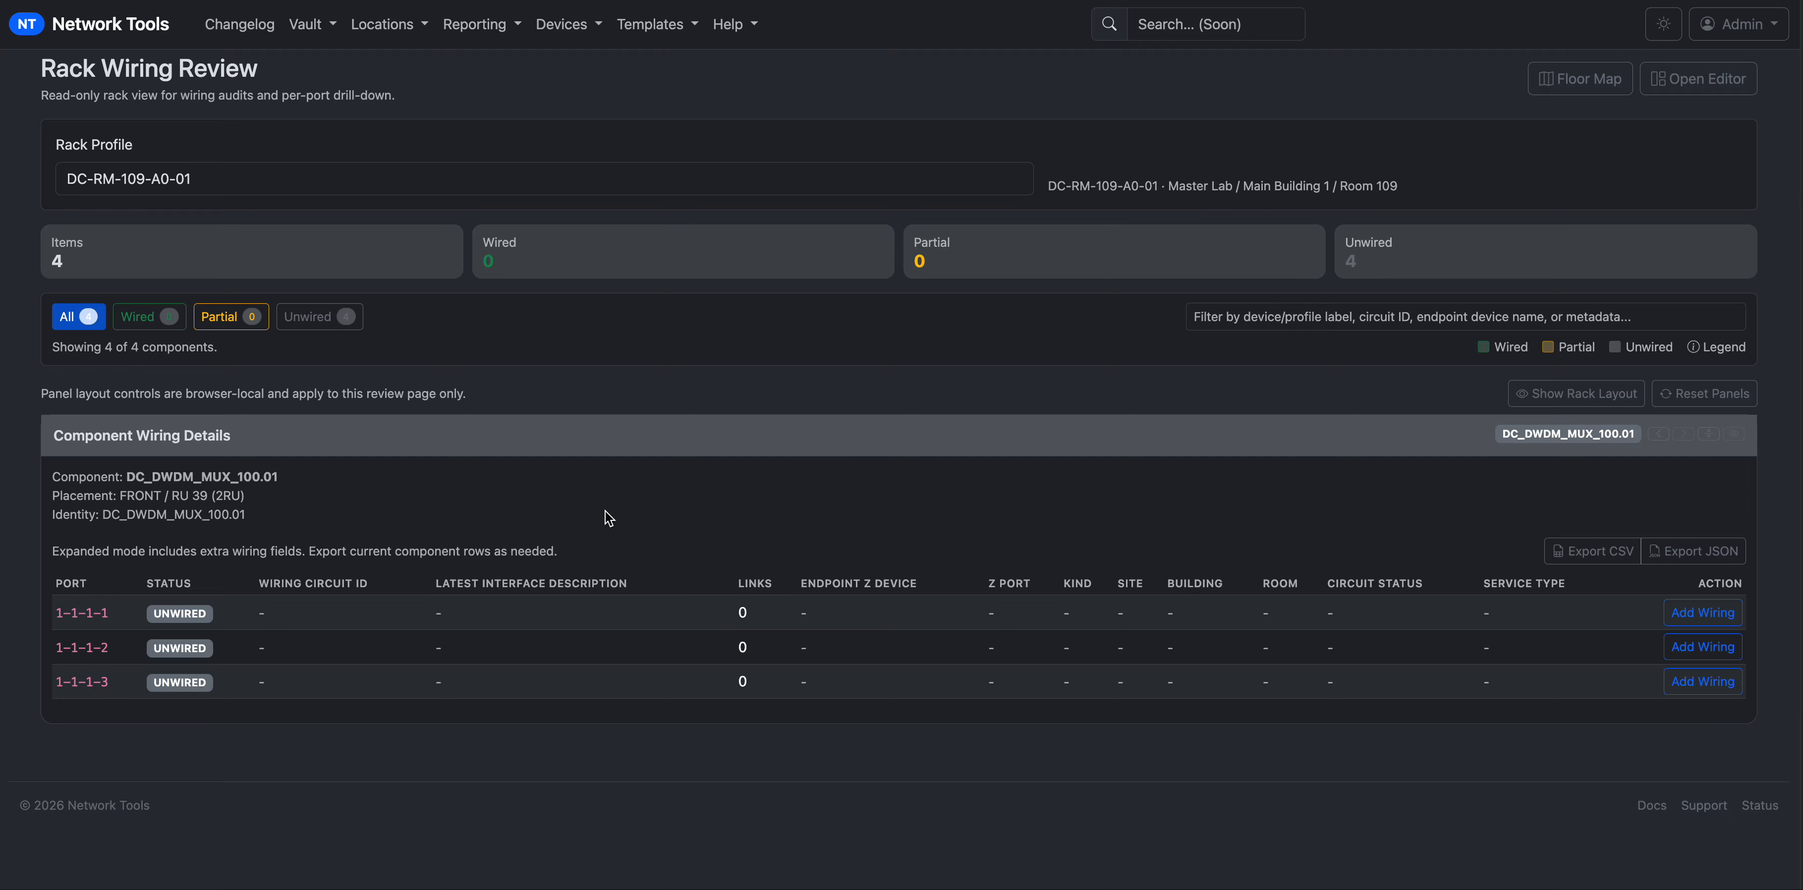
click(1690, 396)
click(225, 515)
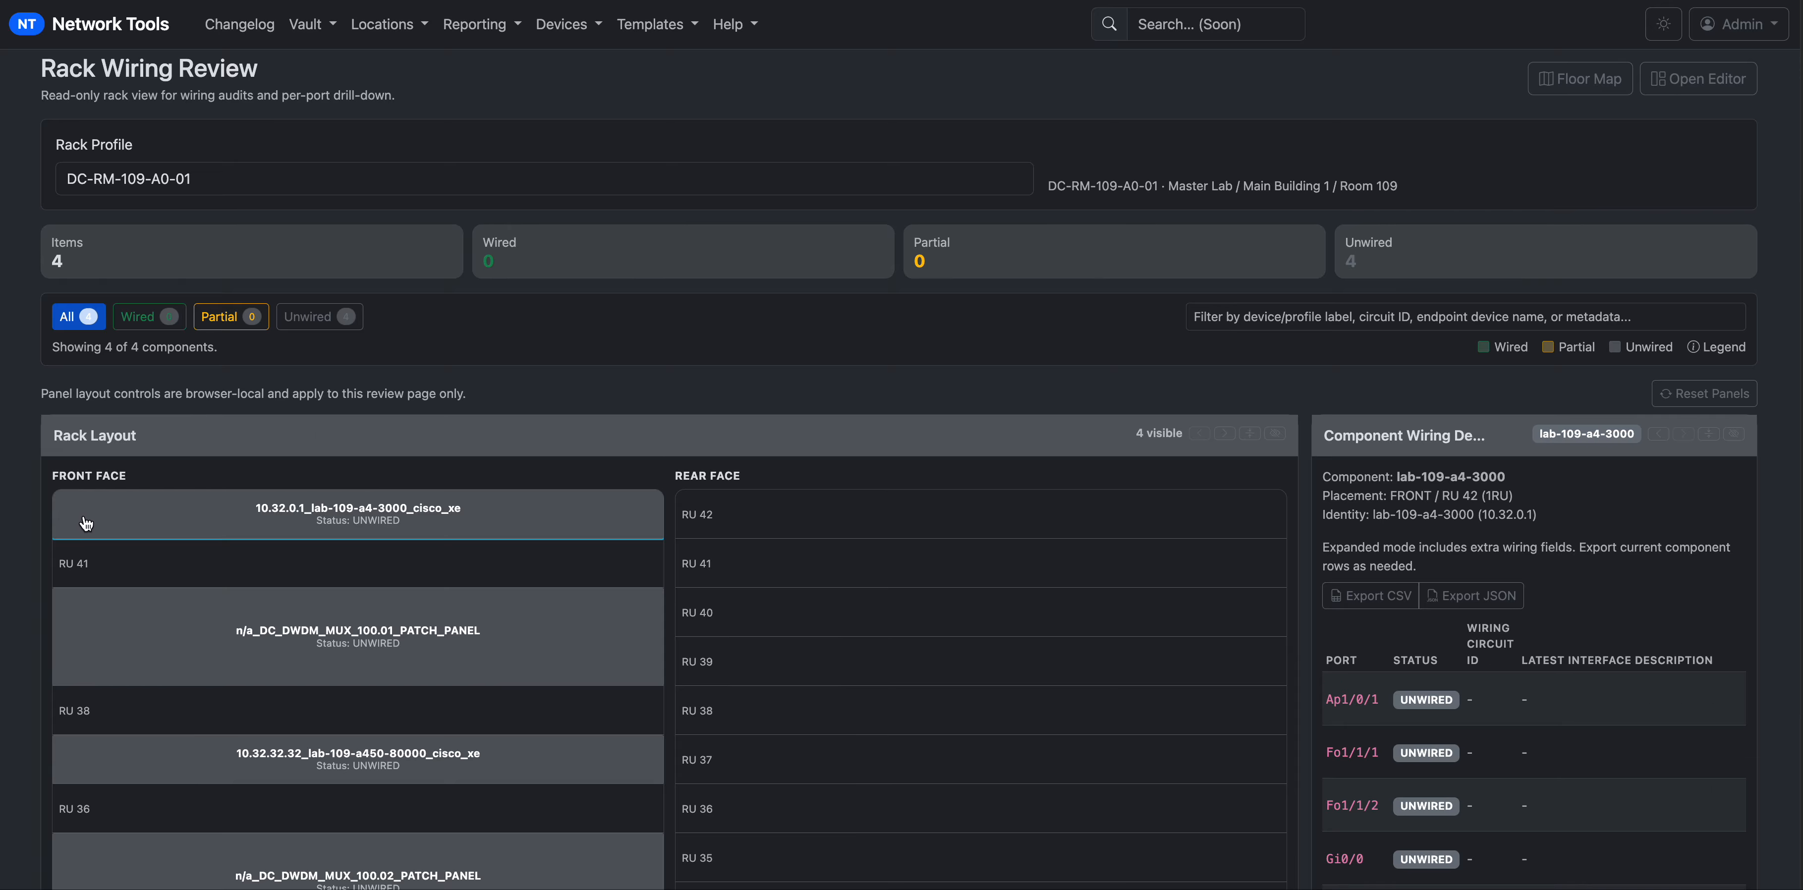
With the rack layout hidden, start an Add Circuit form for lab-109-a4-3000 port Gi1/1/1.
click(596, 516)
scroll(980, 448, down, 1)
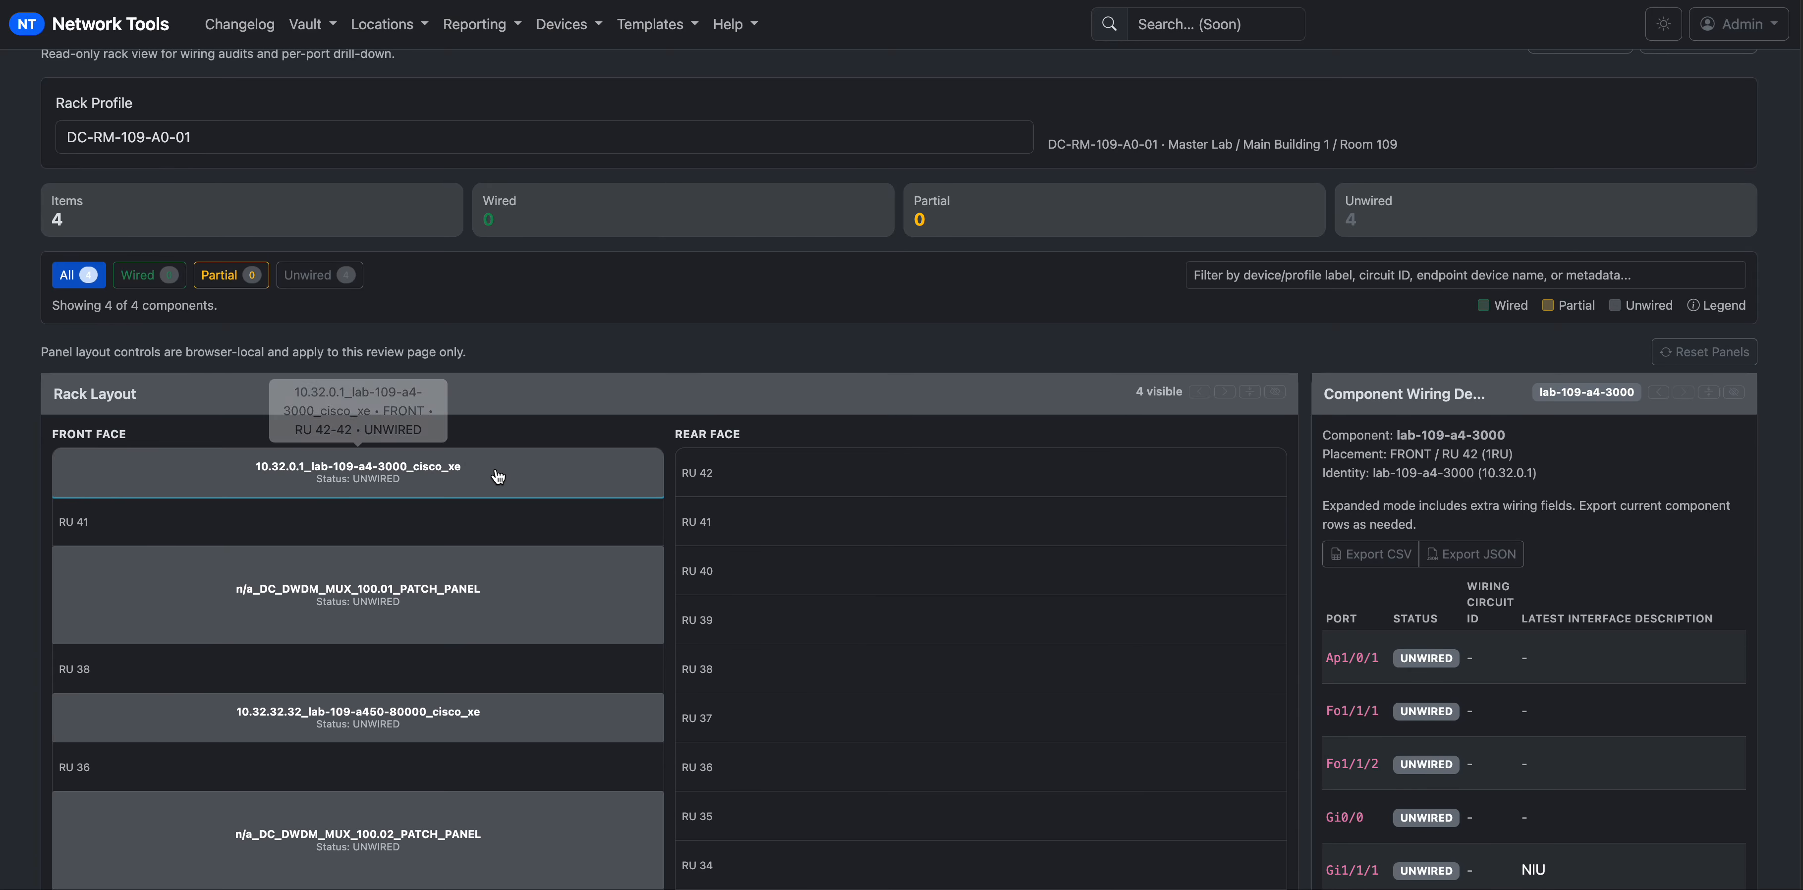
scroll(1481, 632, down, 3)
mouse_move(1411, 576)
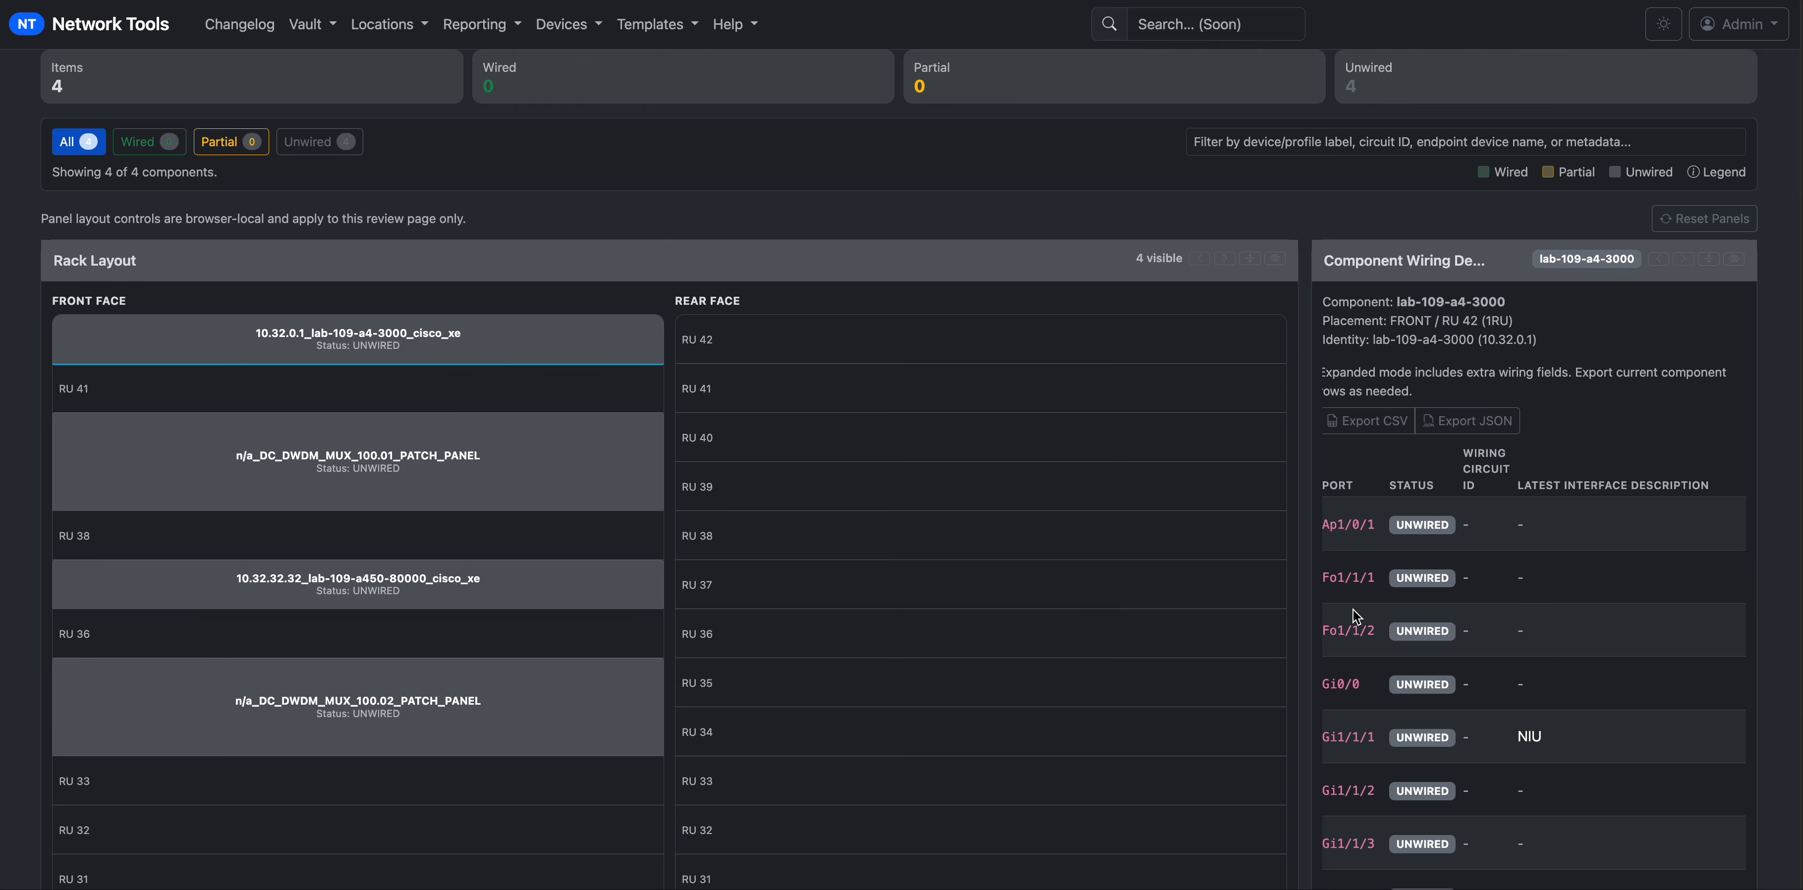
scroll(1366, 698, down, 4)
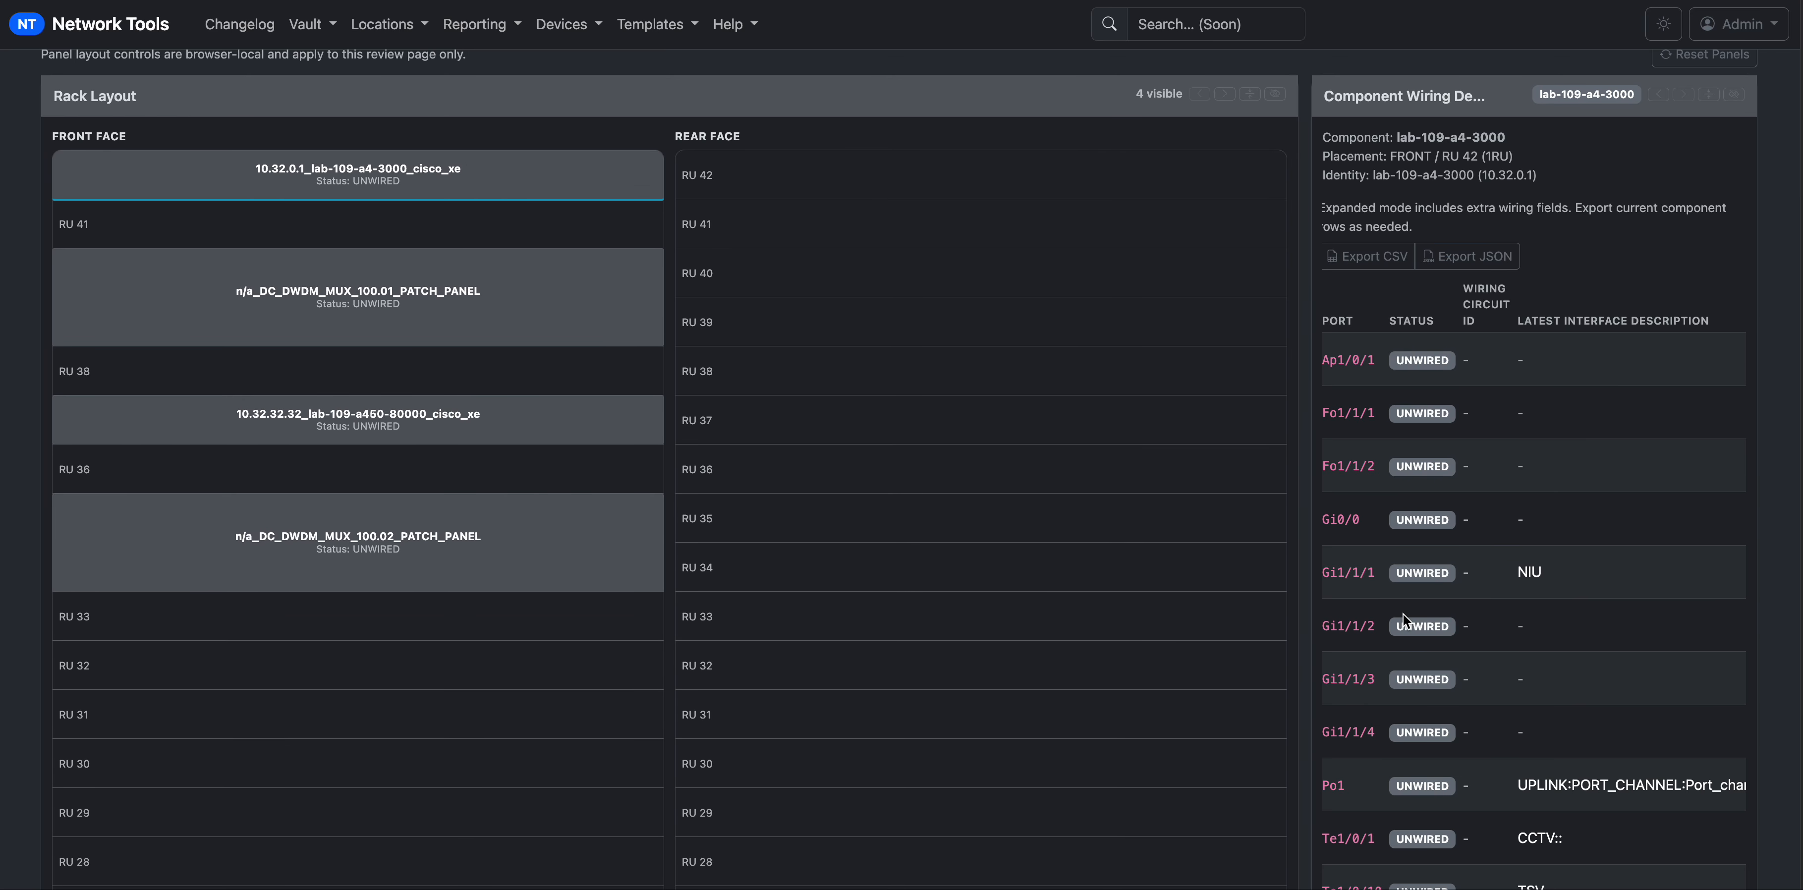
scroll(1416, 595, right, 4)
scroll(1443, 600, left, 4)
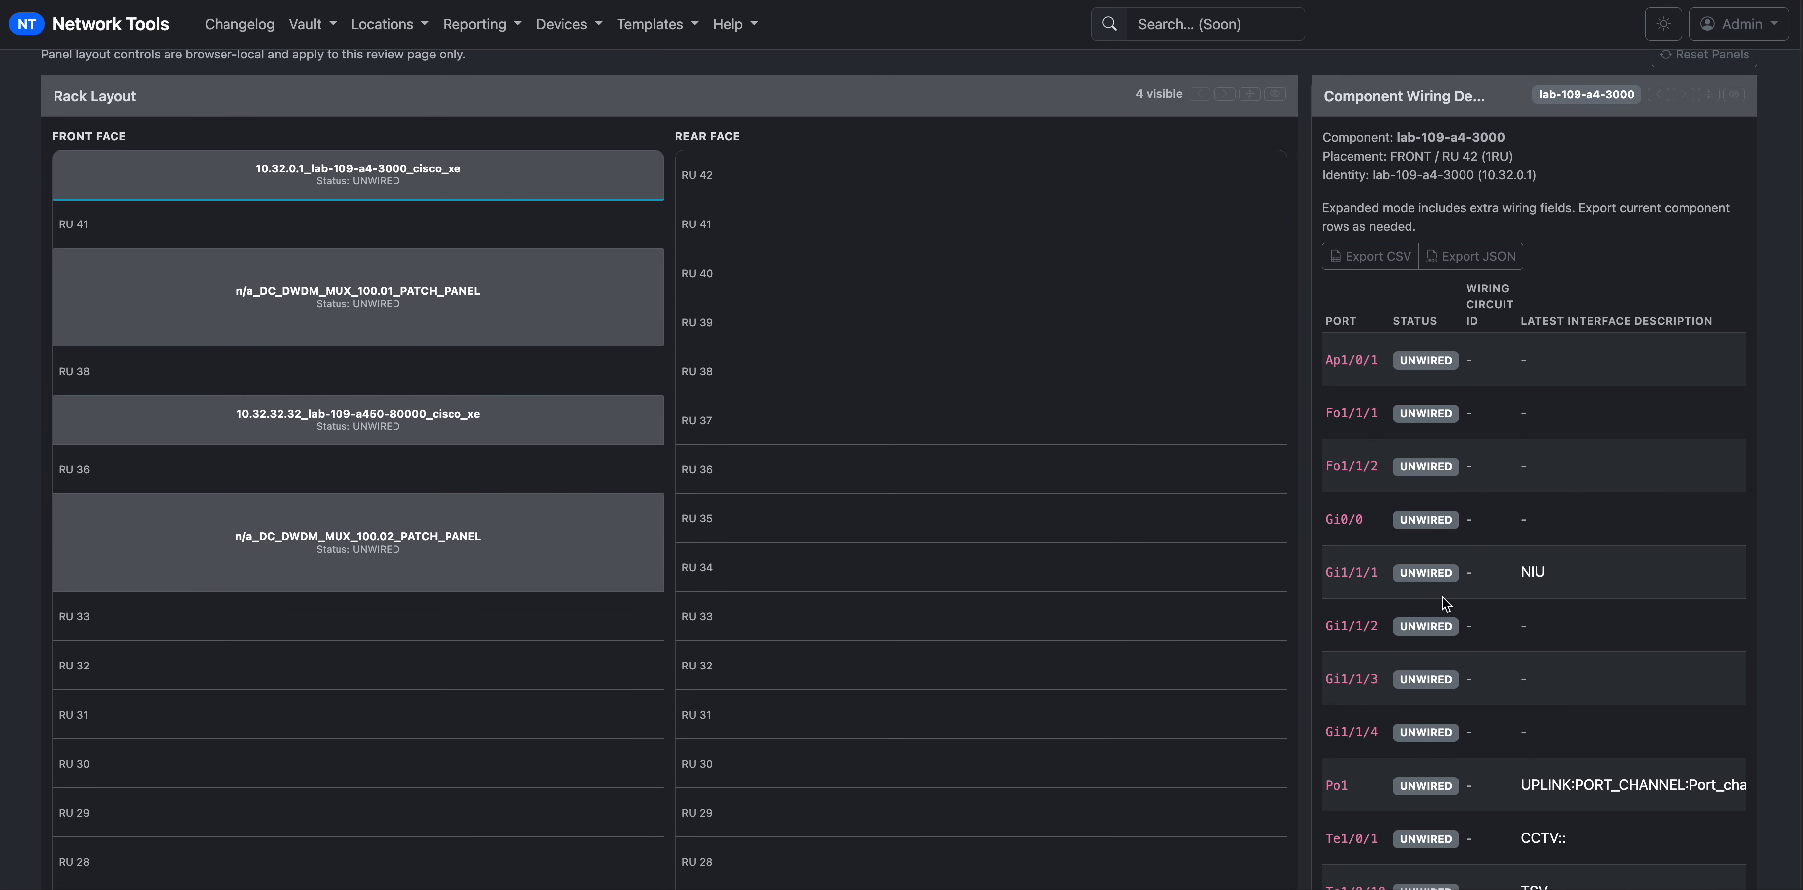
click(1273, 93)
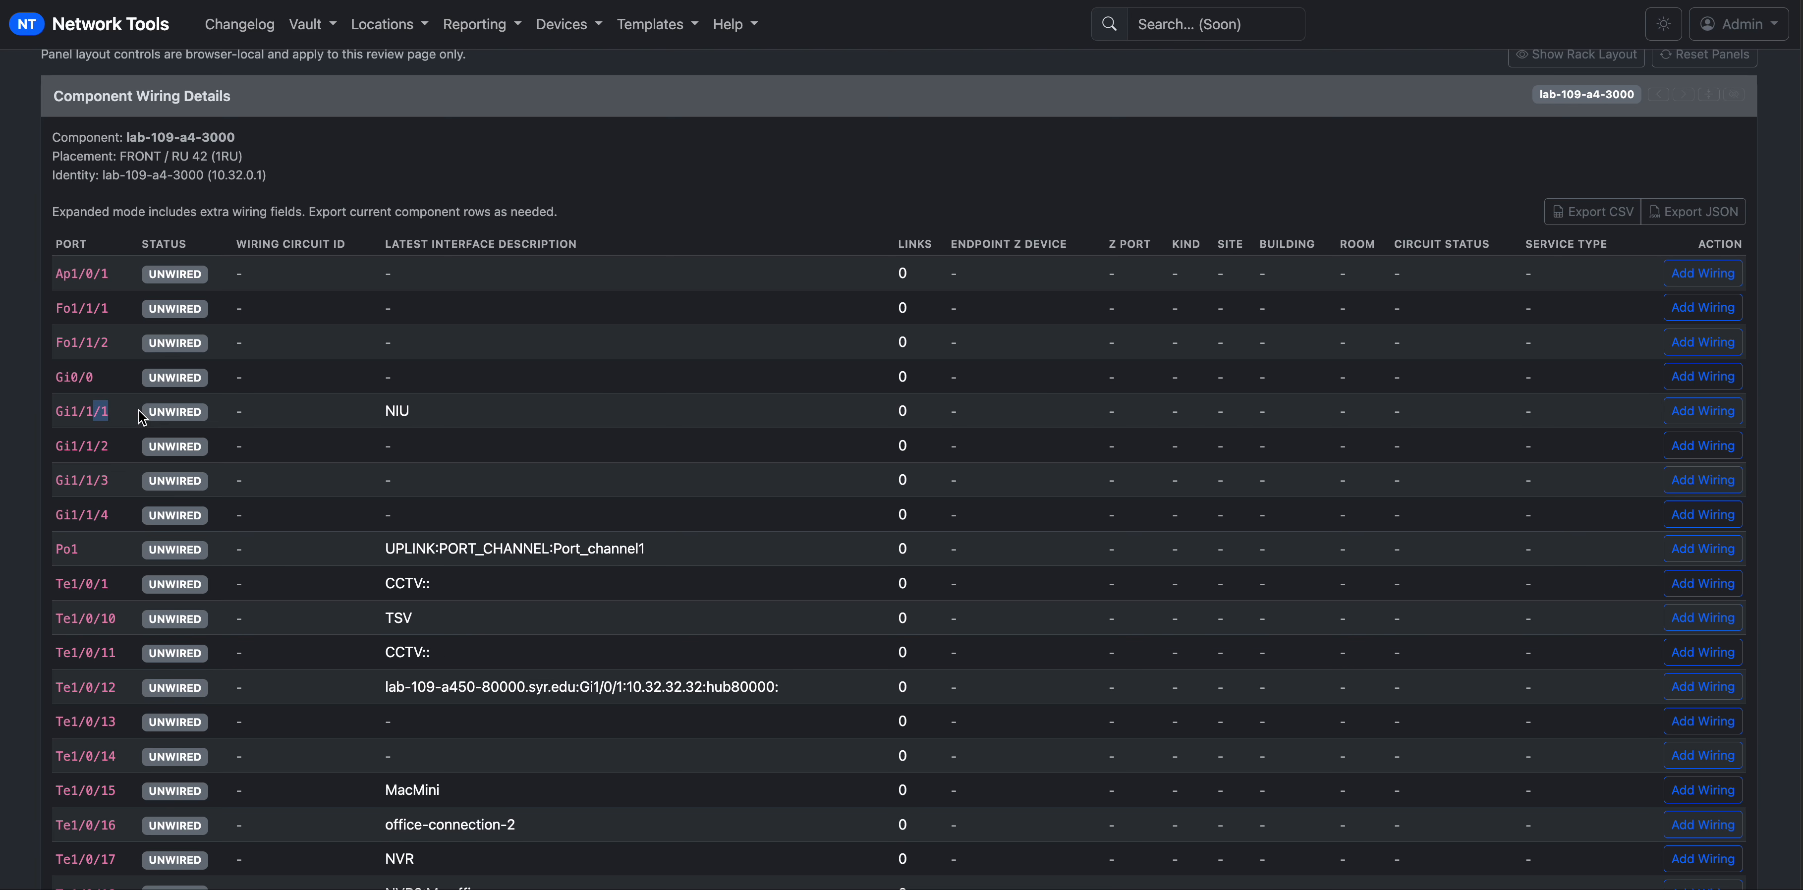
click(1725, 417)
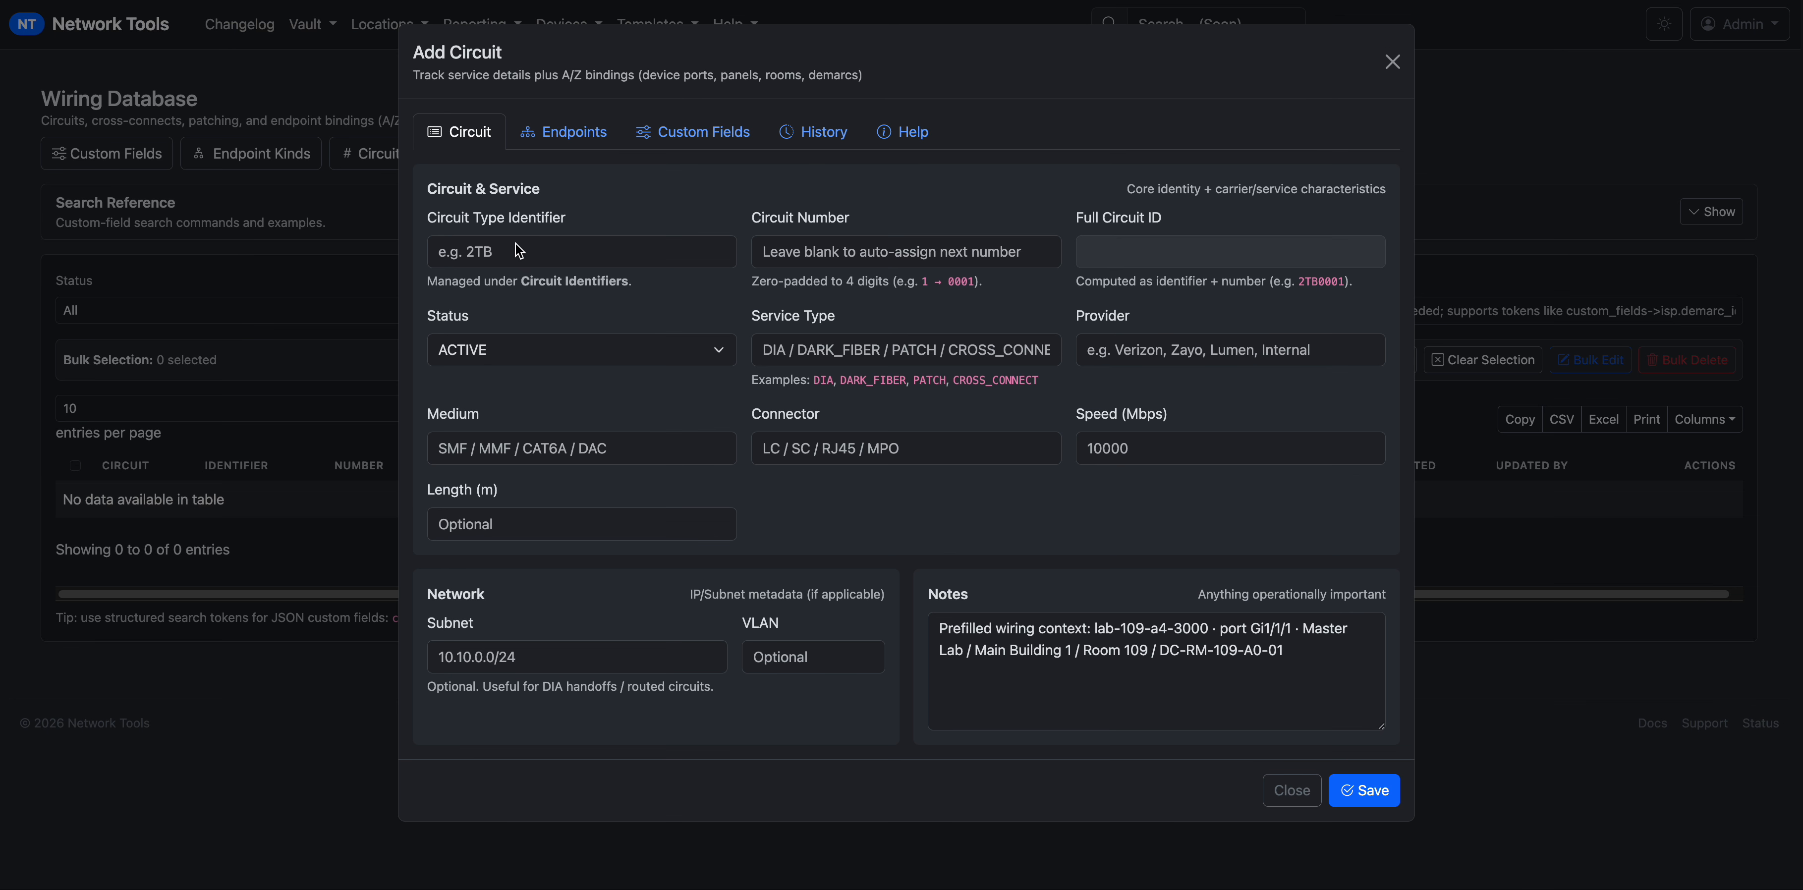
Browse the Circuit Type Identifier suggestions, then close the Add Circuit form unsaved.
click(501, 255)
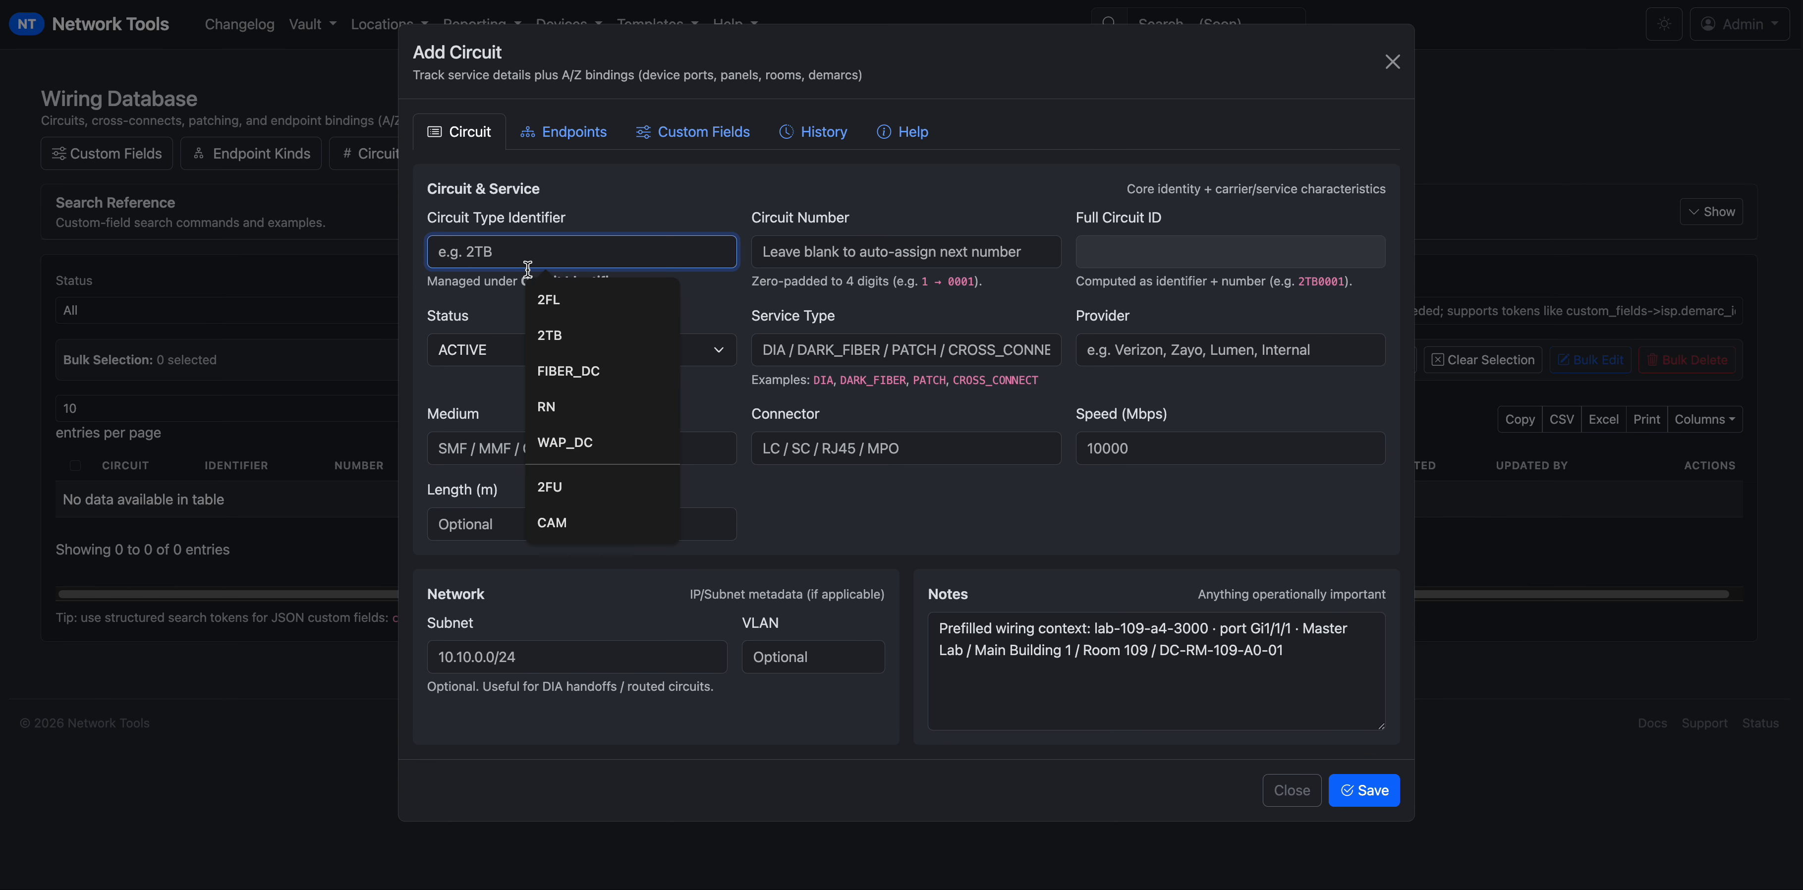
click(1291, 789)
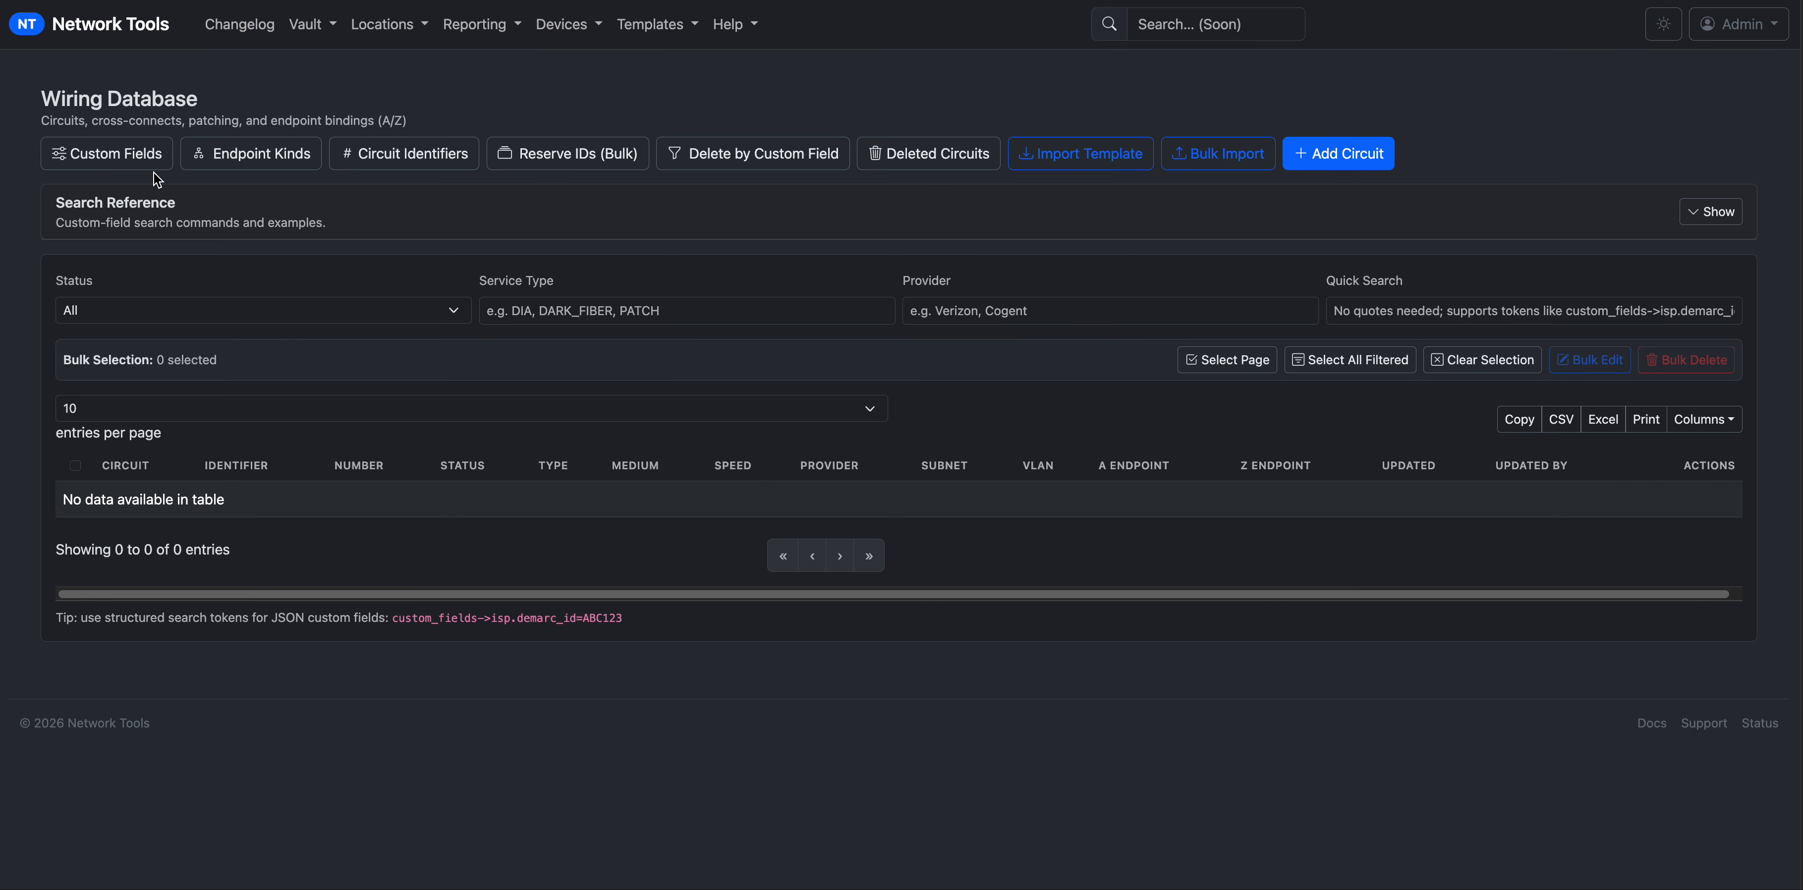
Glance at the circuit type identifiers, then list the custom fields Datacenter Patch Panel and Transport Path ID.
click(127, 152)
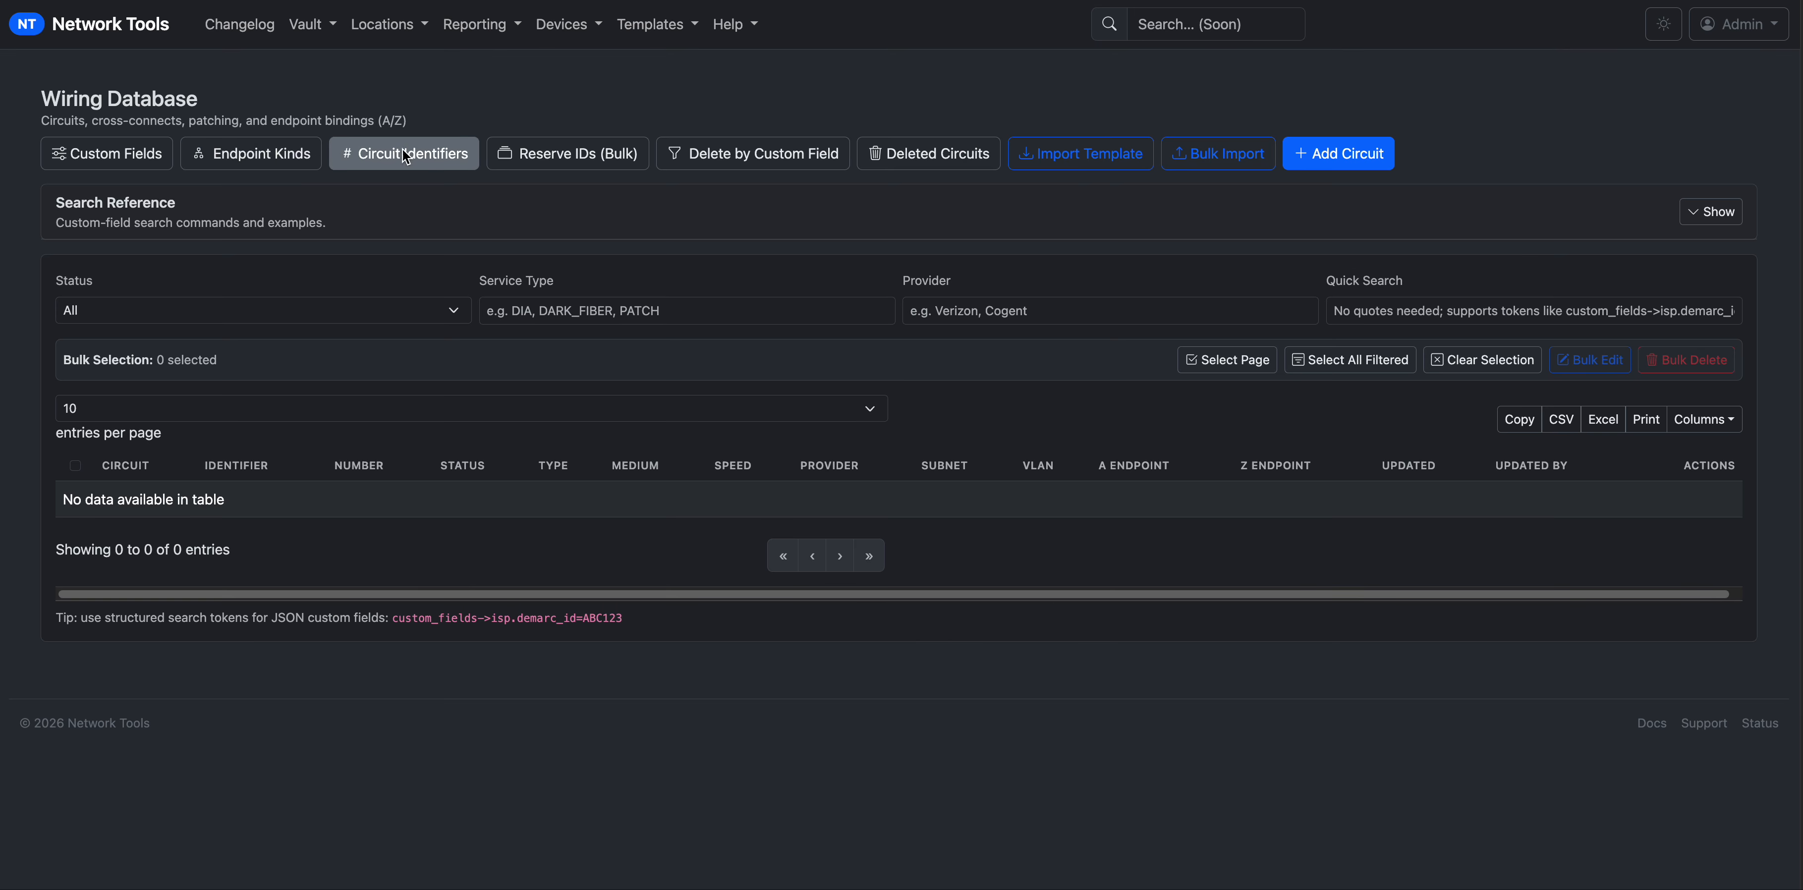
click(404, 153)
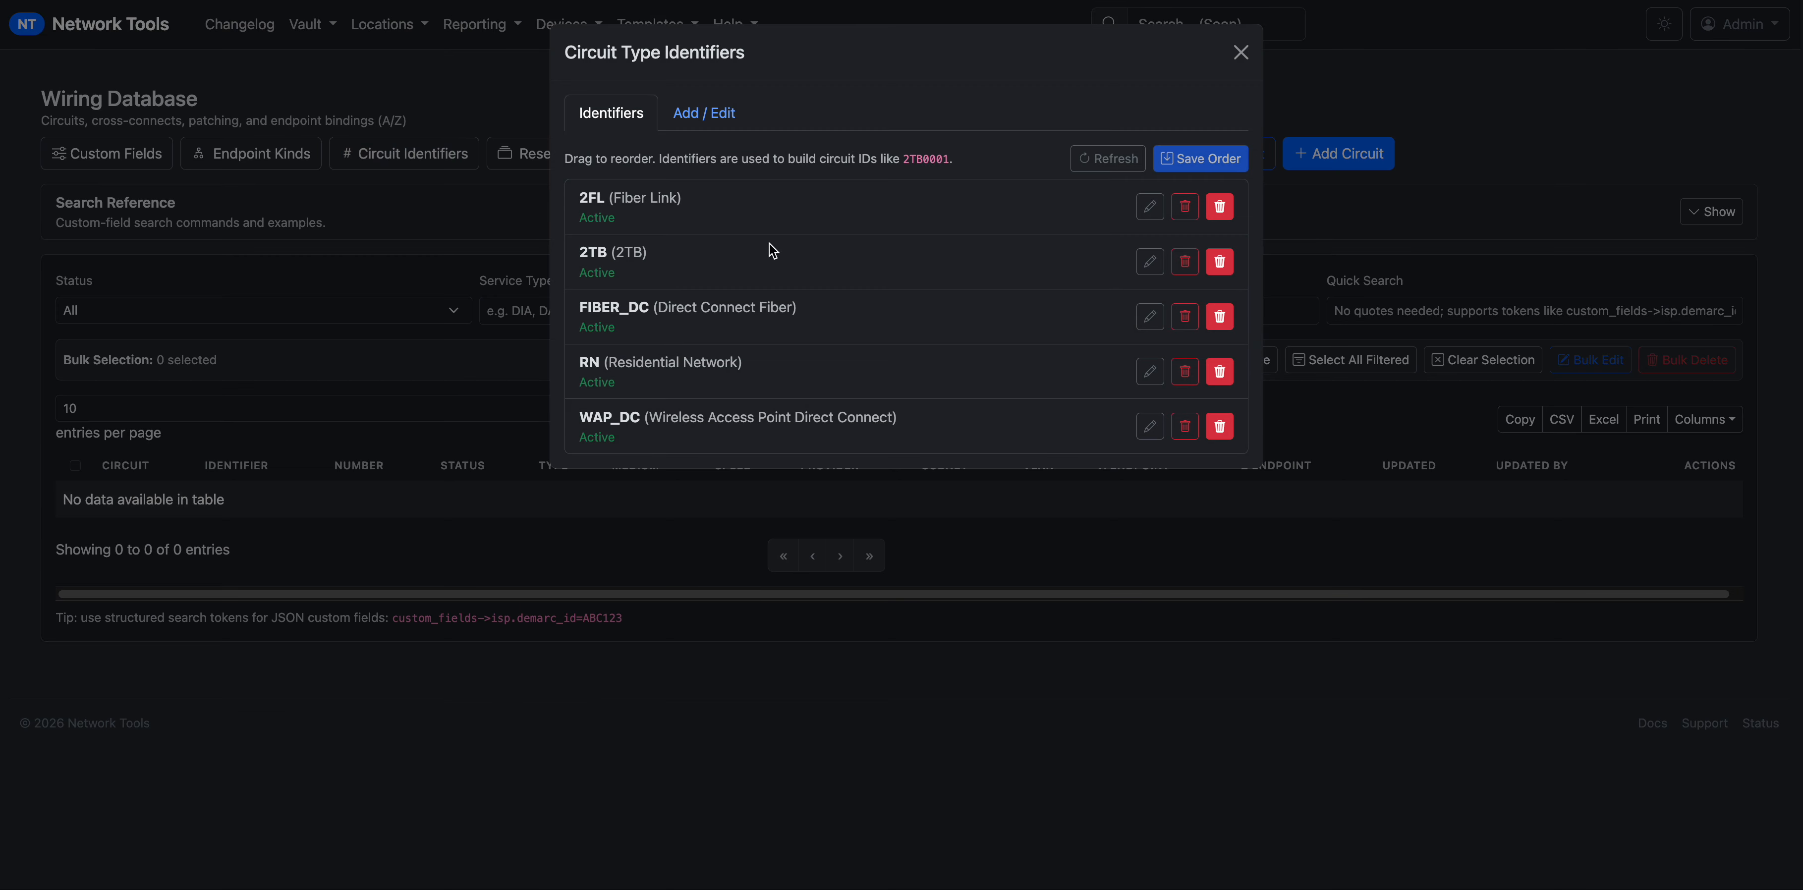
click(1240, 53)
click(121, 159)
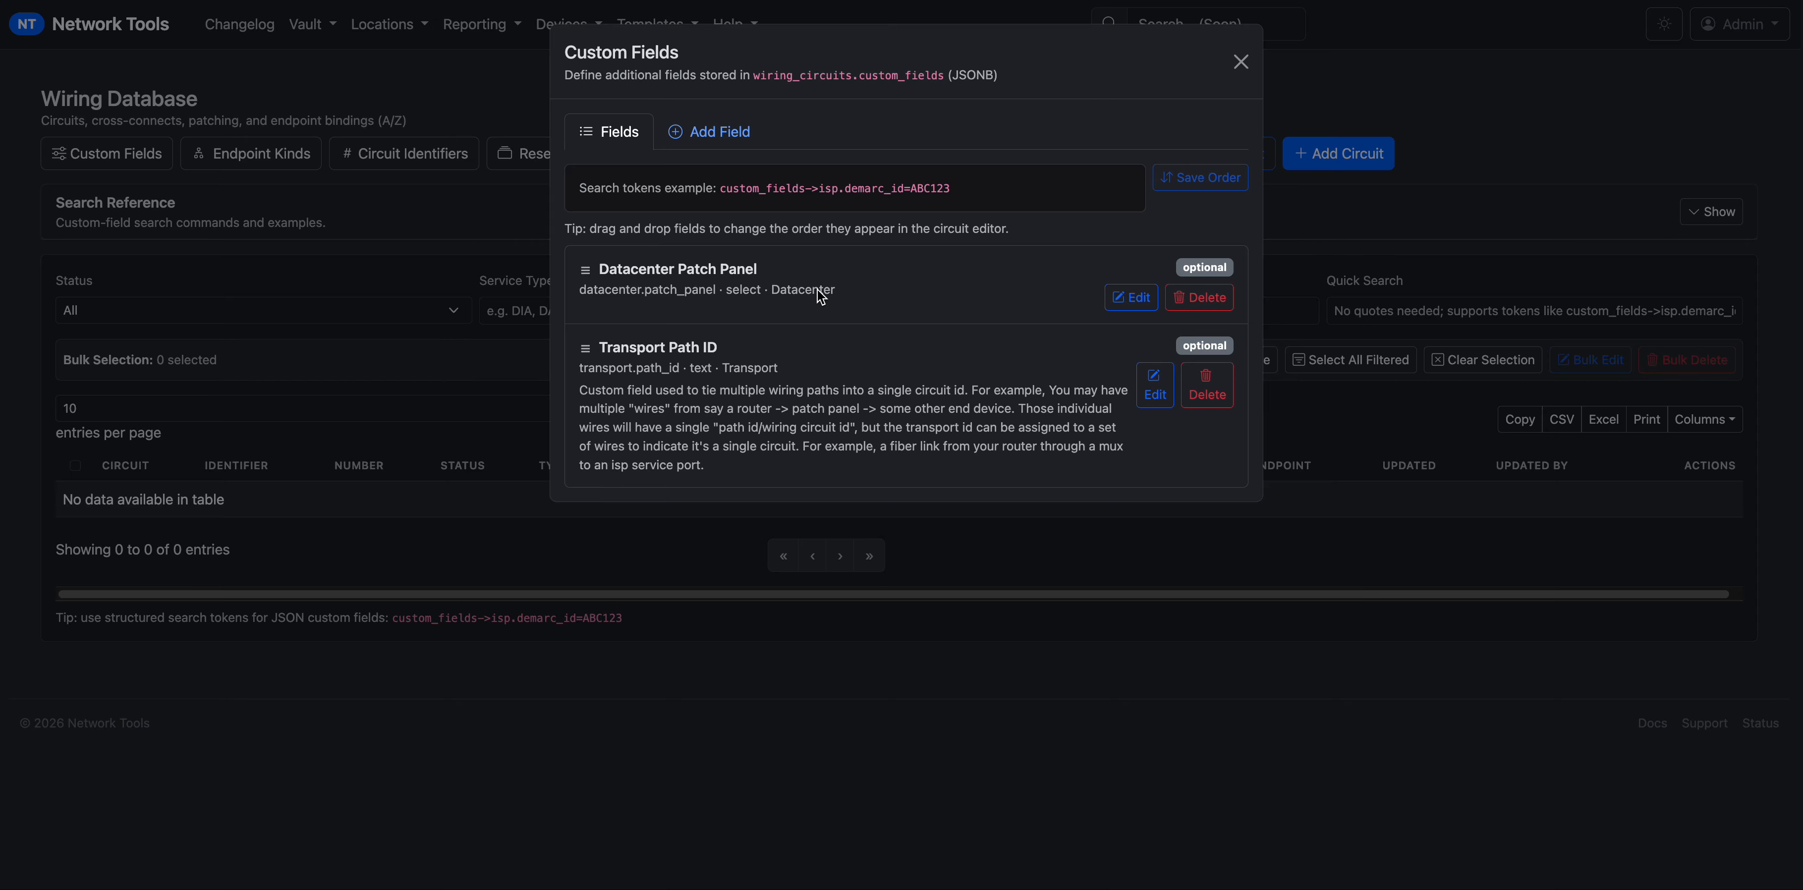
Add a new custom field with the key test.rfc_test_passed.
click(745, 137)
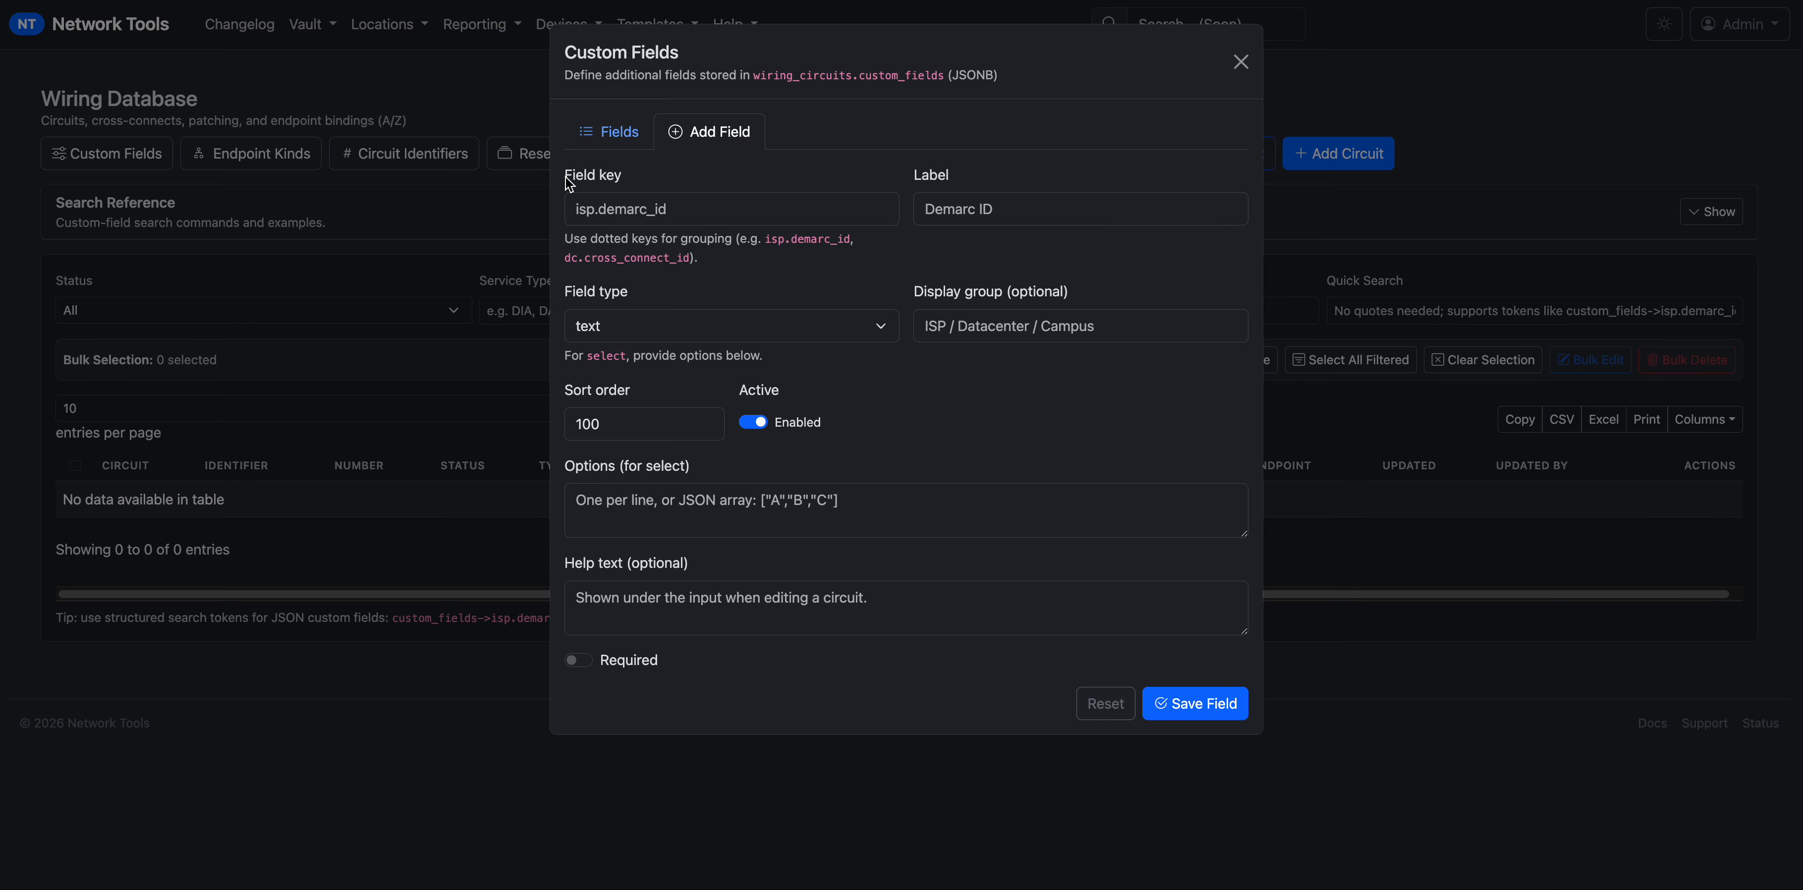
click(641, 204)
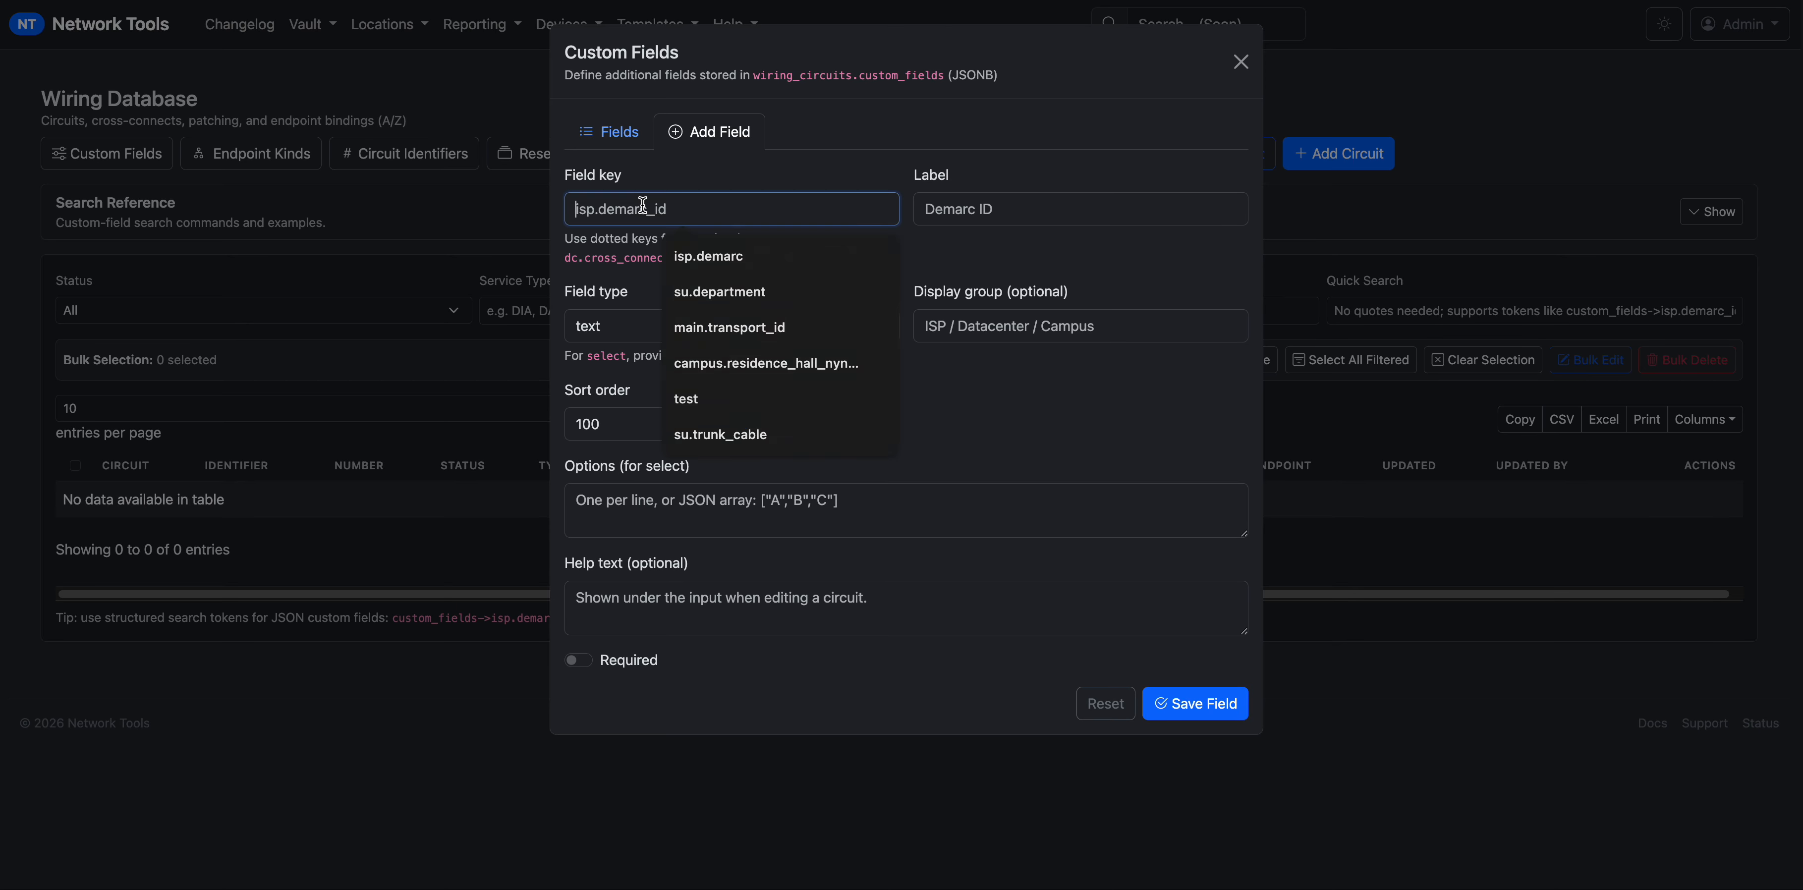
text(test.)
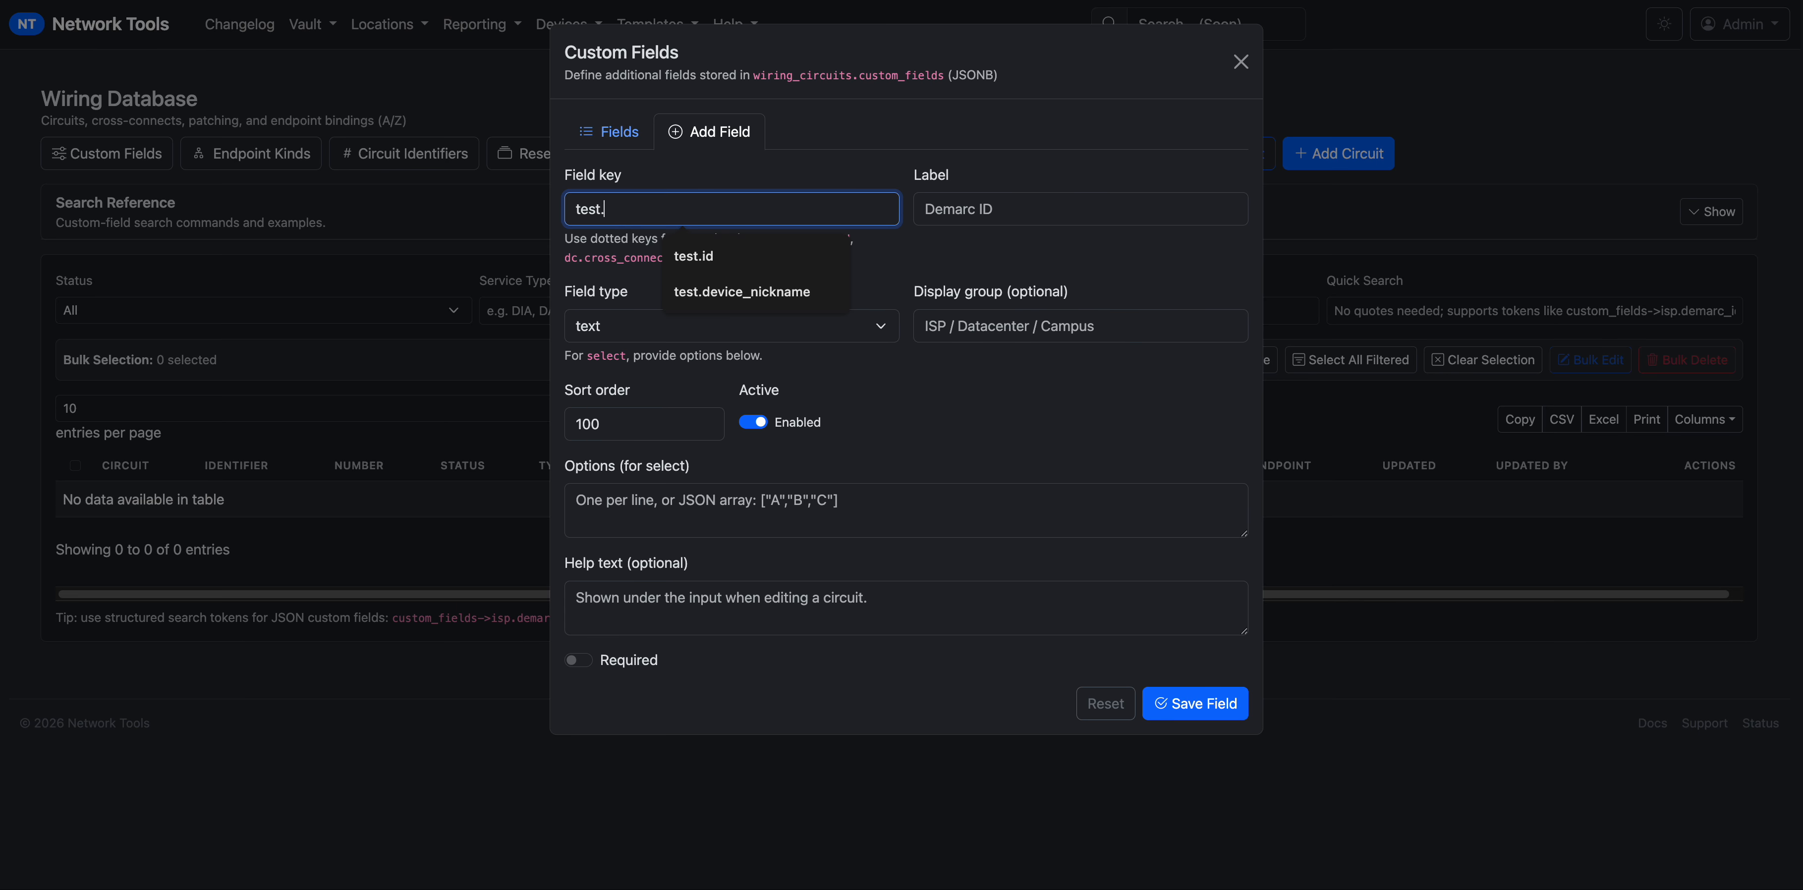
text(devices)
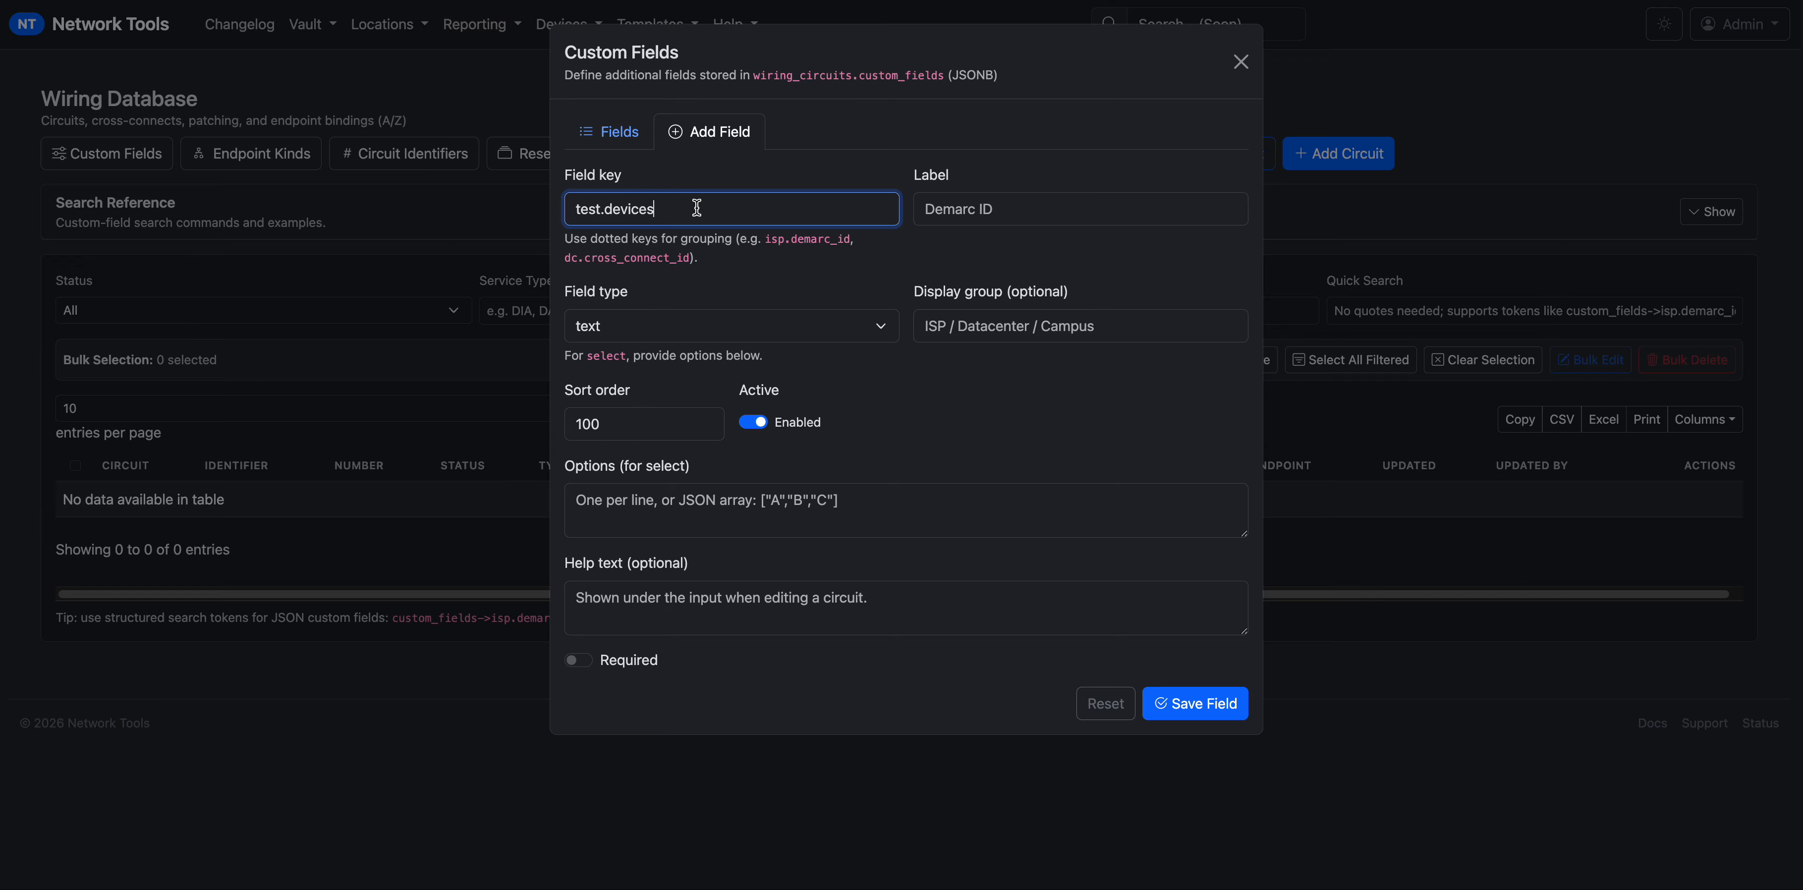
drag(654, 210, 605, 216)
text(rfc_test_passed)
Label the field 'RFC Test Passed' and put it in the RFC Testing display group.
click(993, 216)
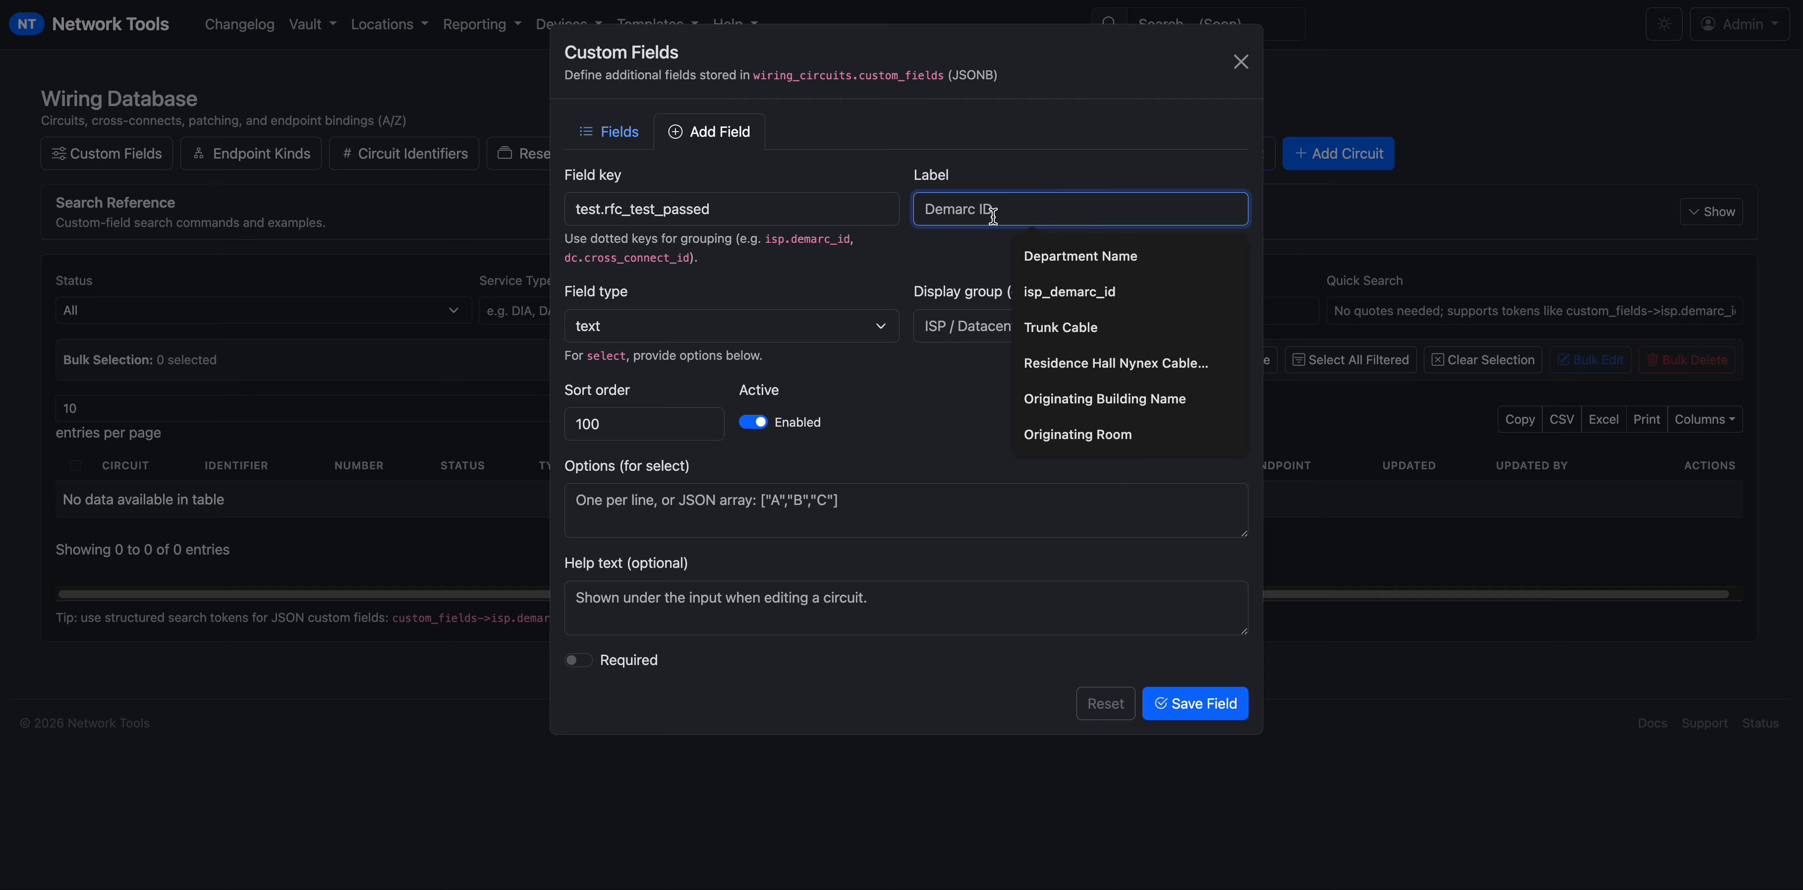
text(RFC P)
key(BackSpace)
text(Test Passed)
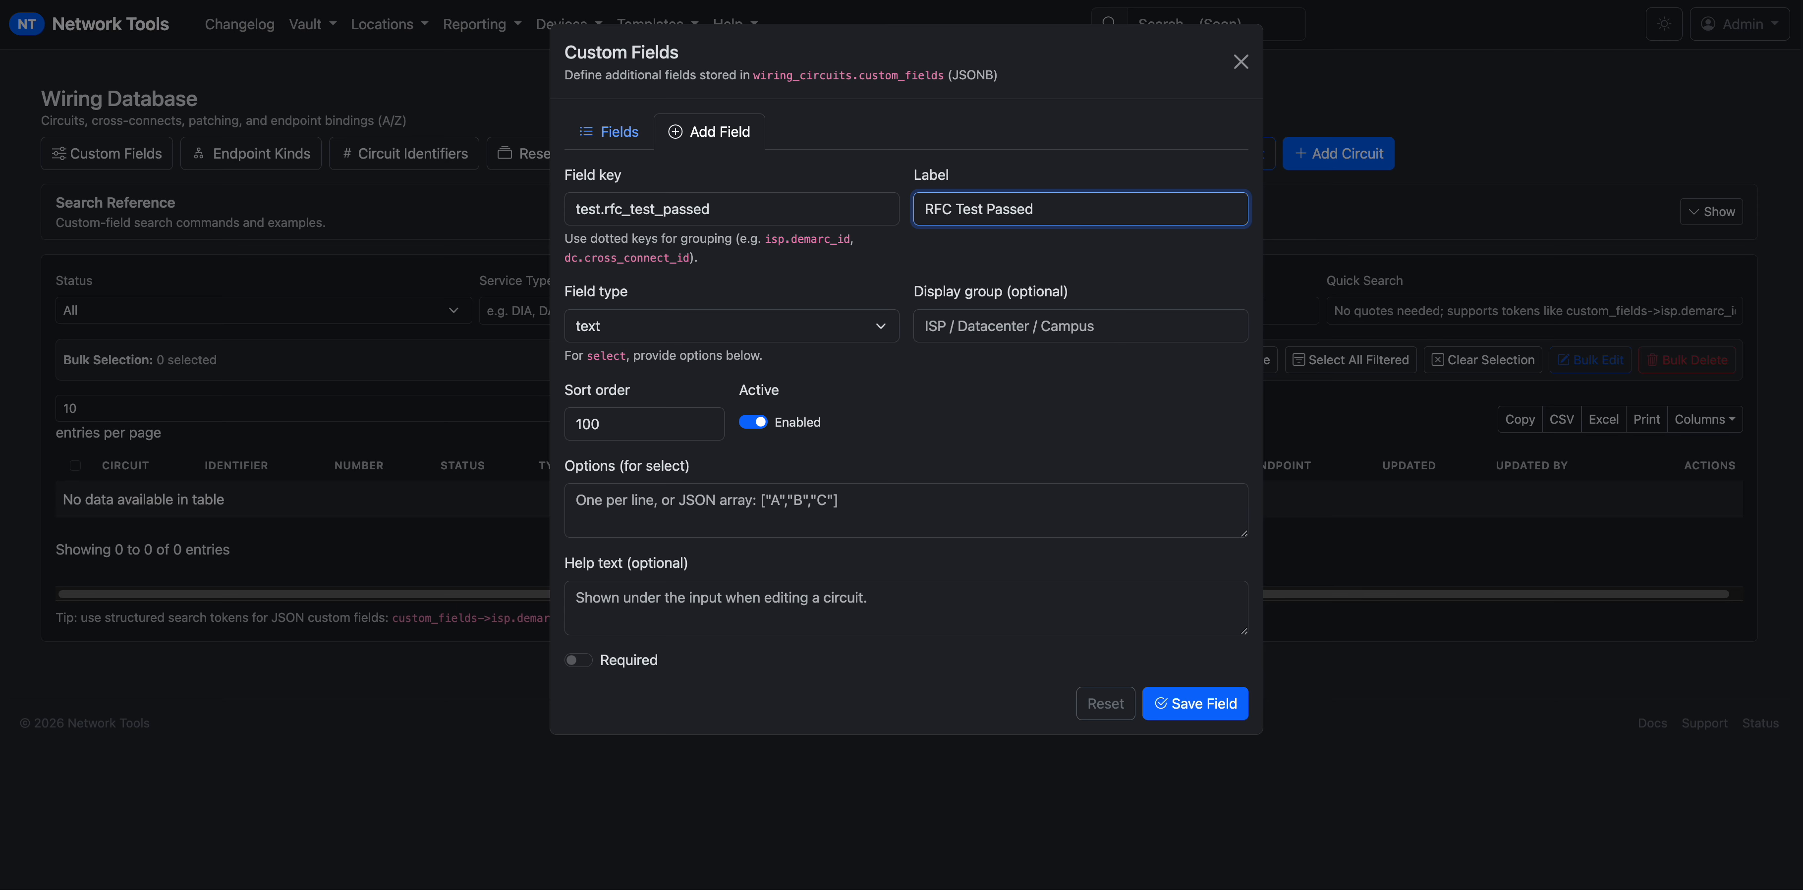
click(1073, 299)
drag(1069, 292, 909, 294)
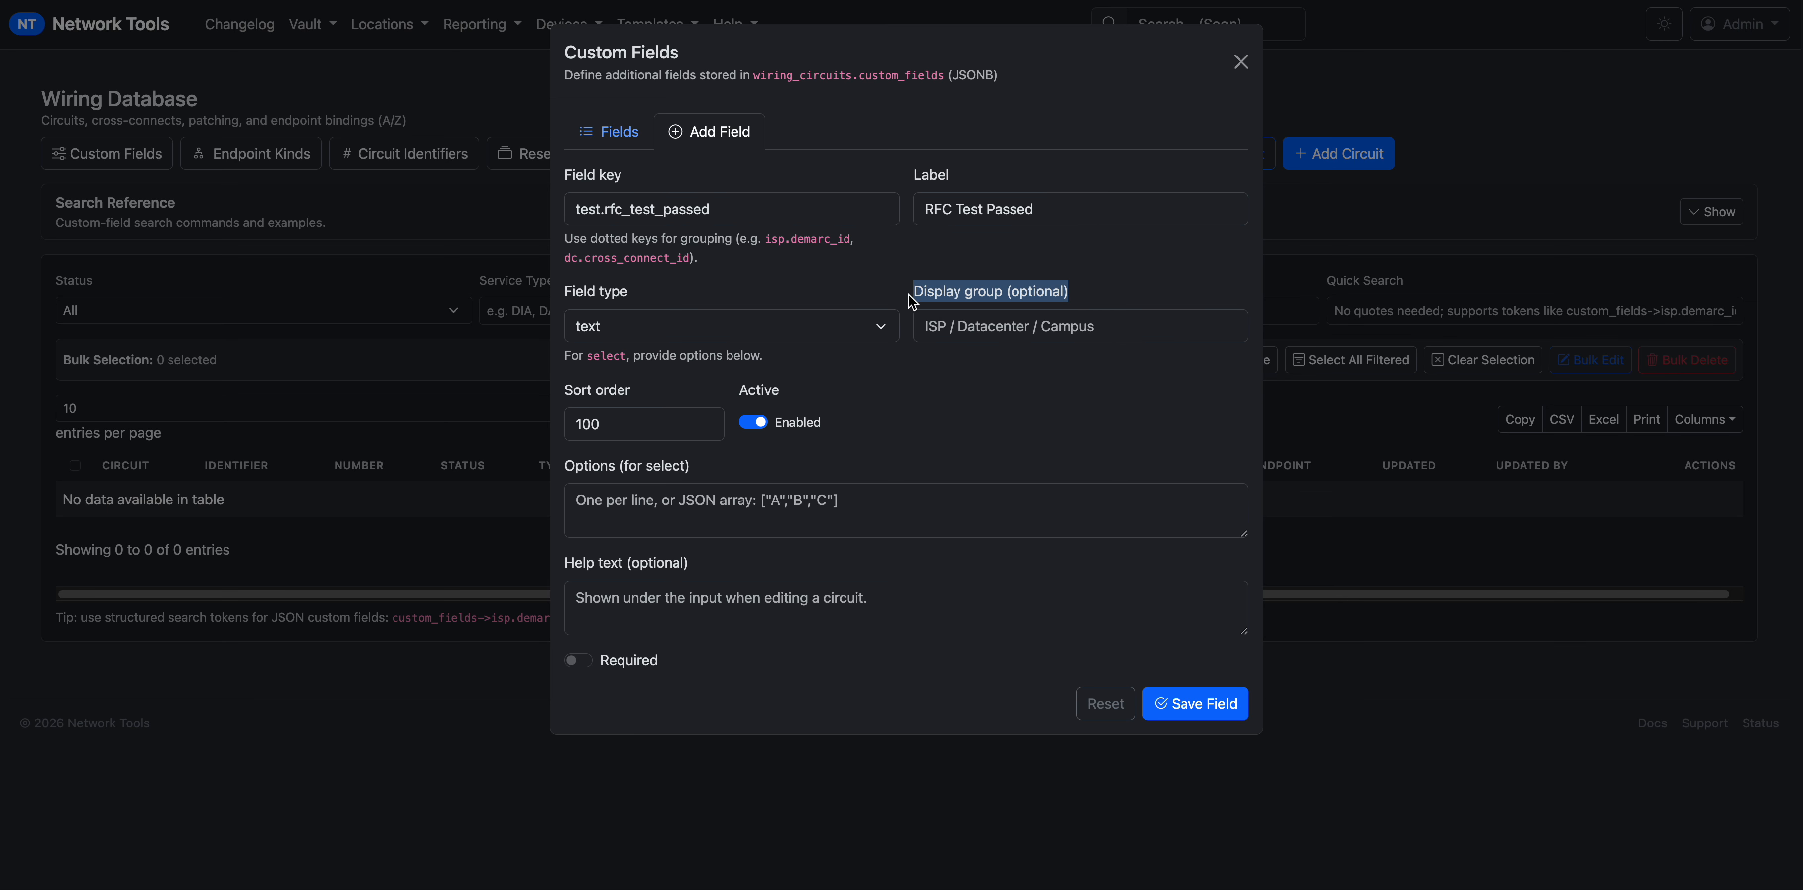
click(1117, 324)
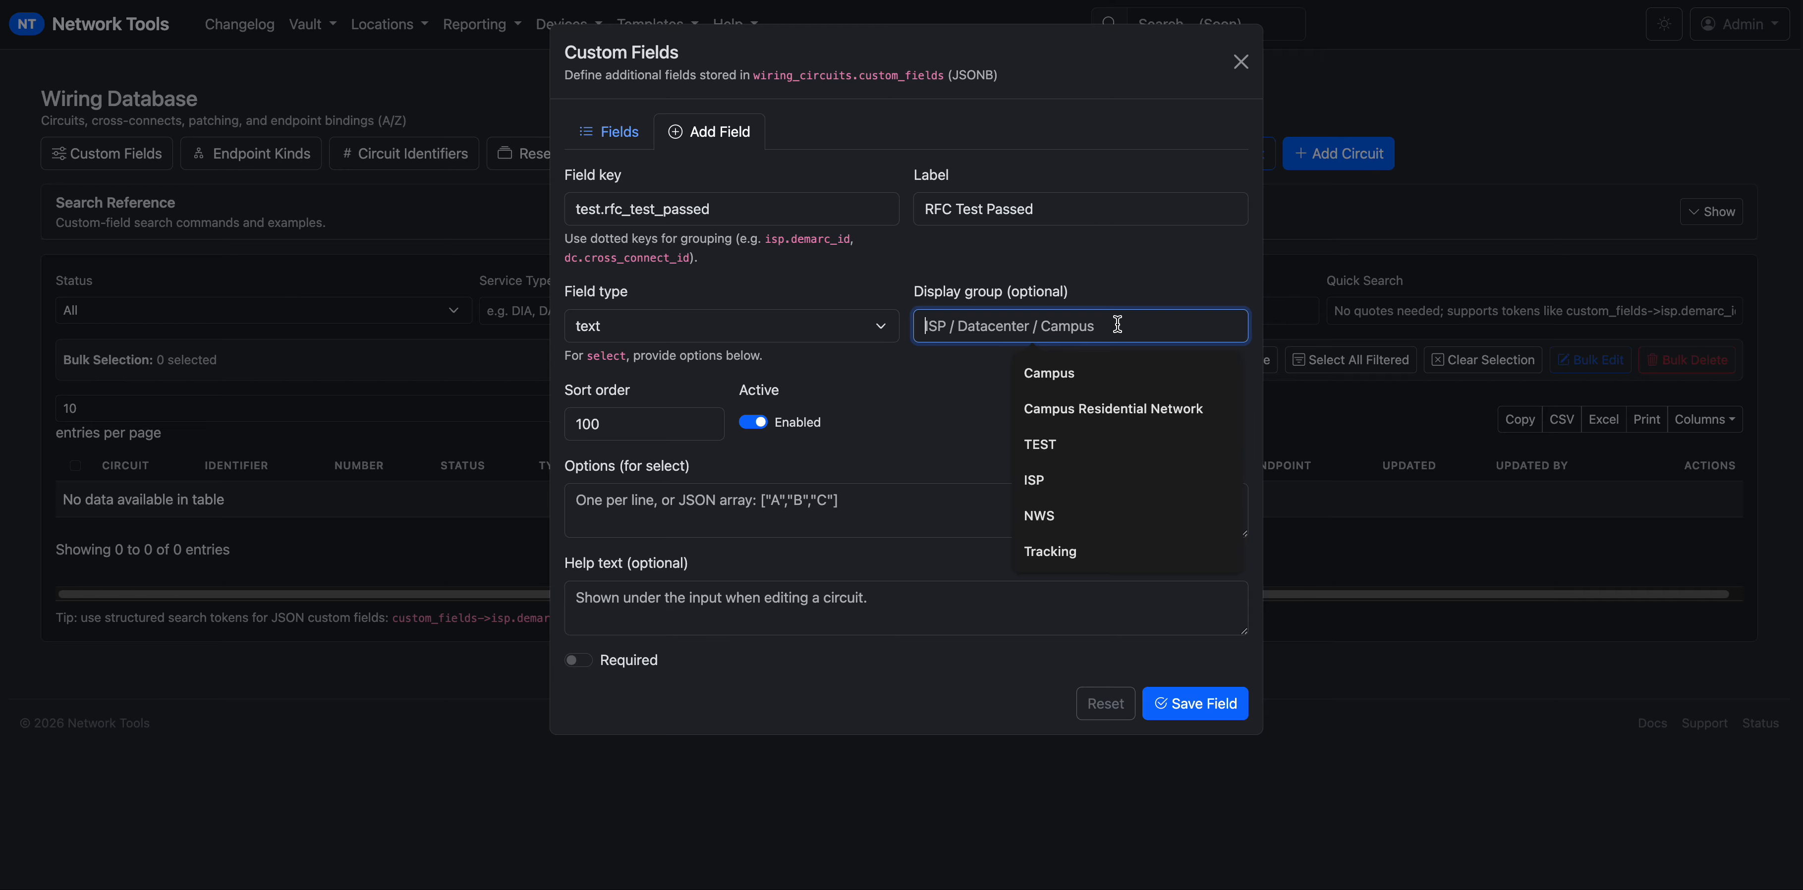
text(RFC Testing)
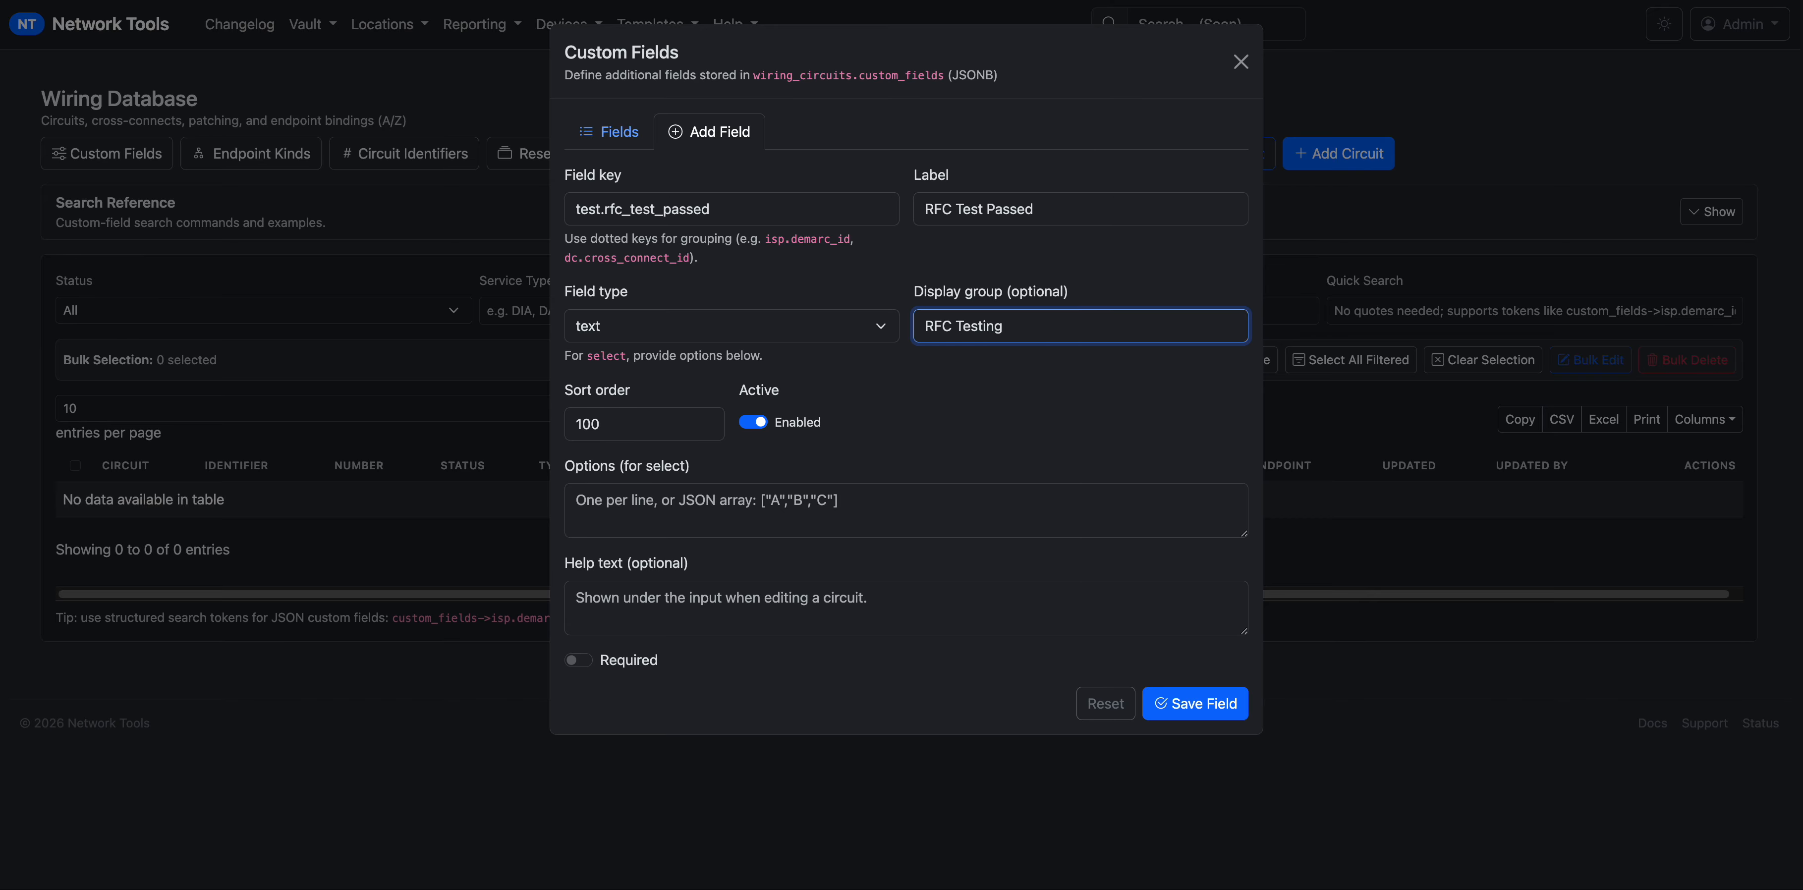
Make the field a select type with the choices Yes and No.
click(705, 331)
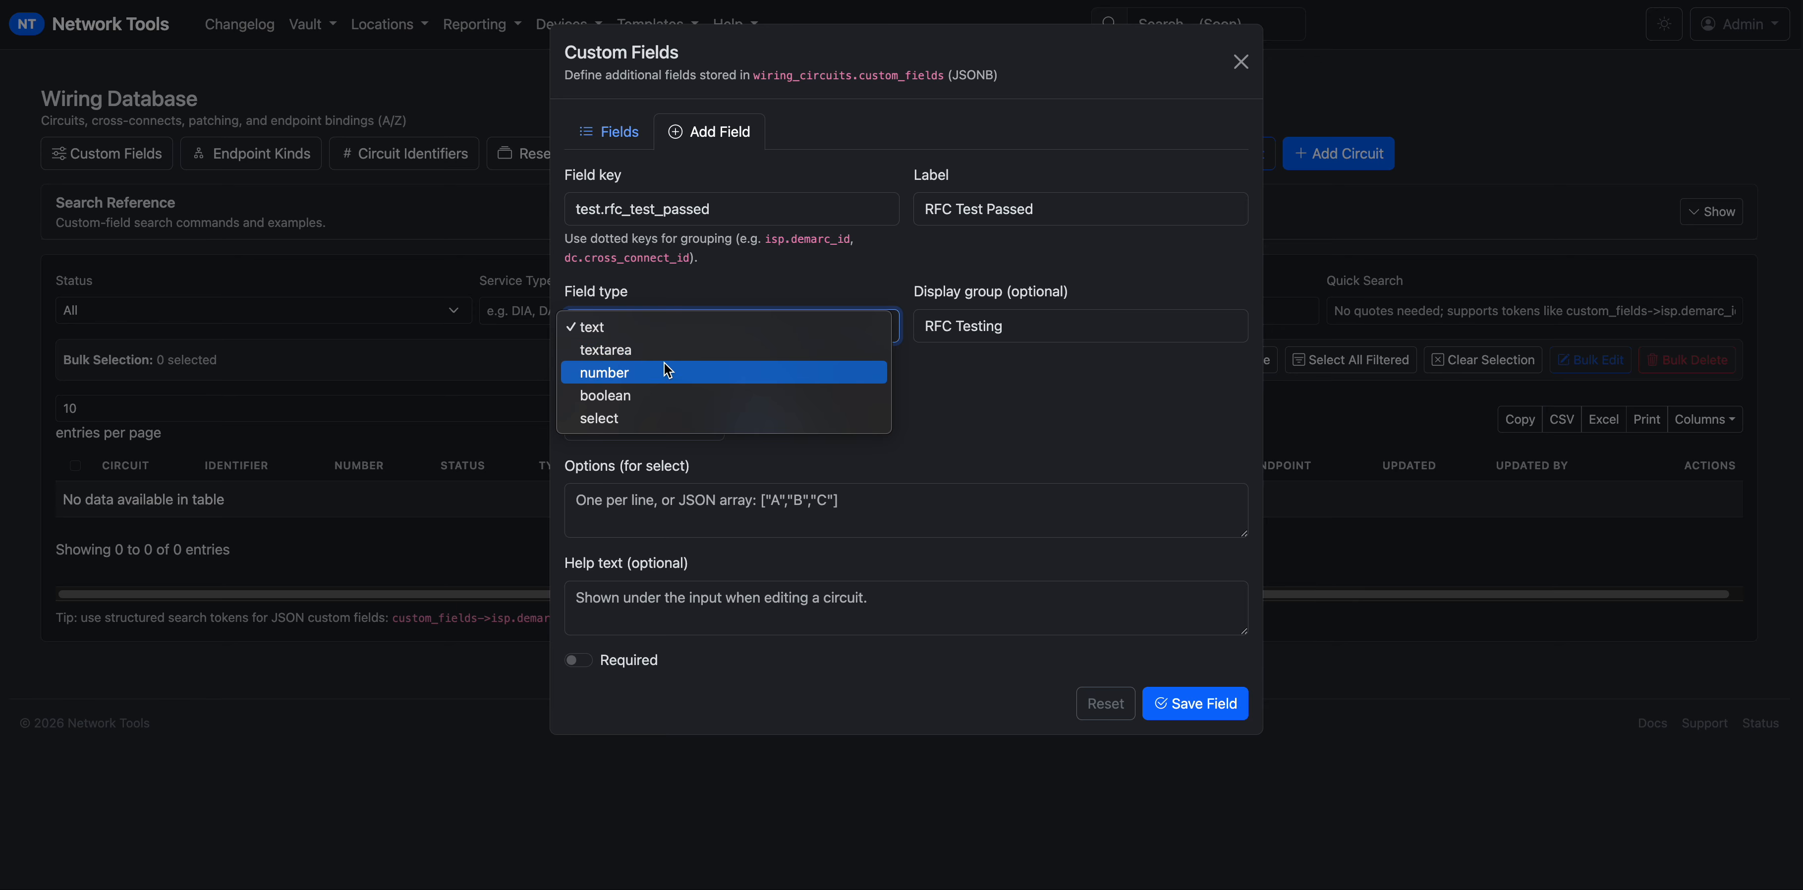
click(664, 419)
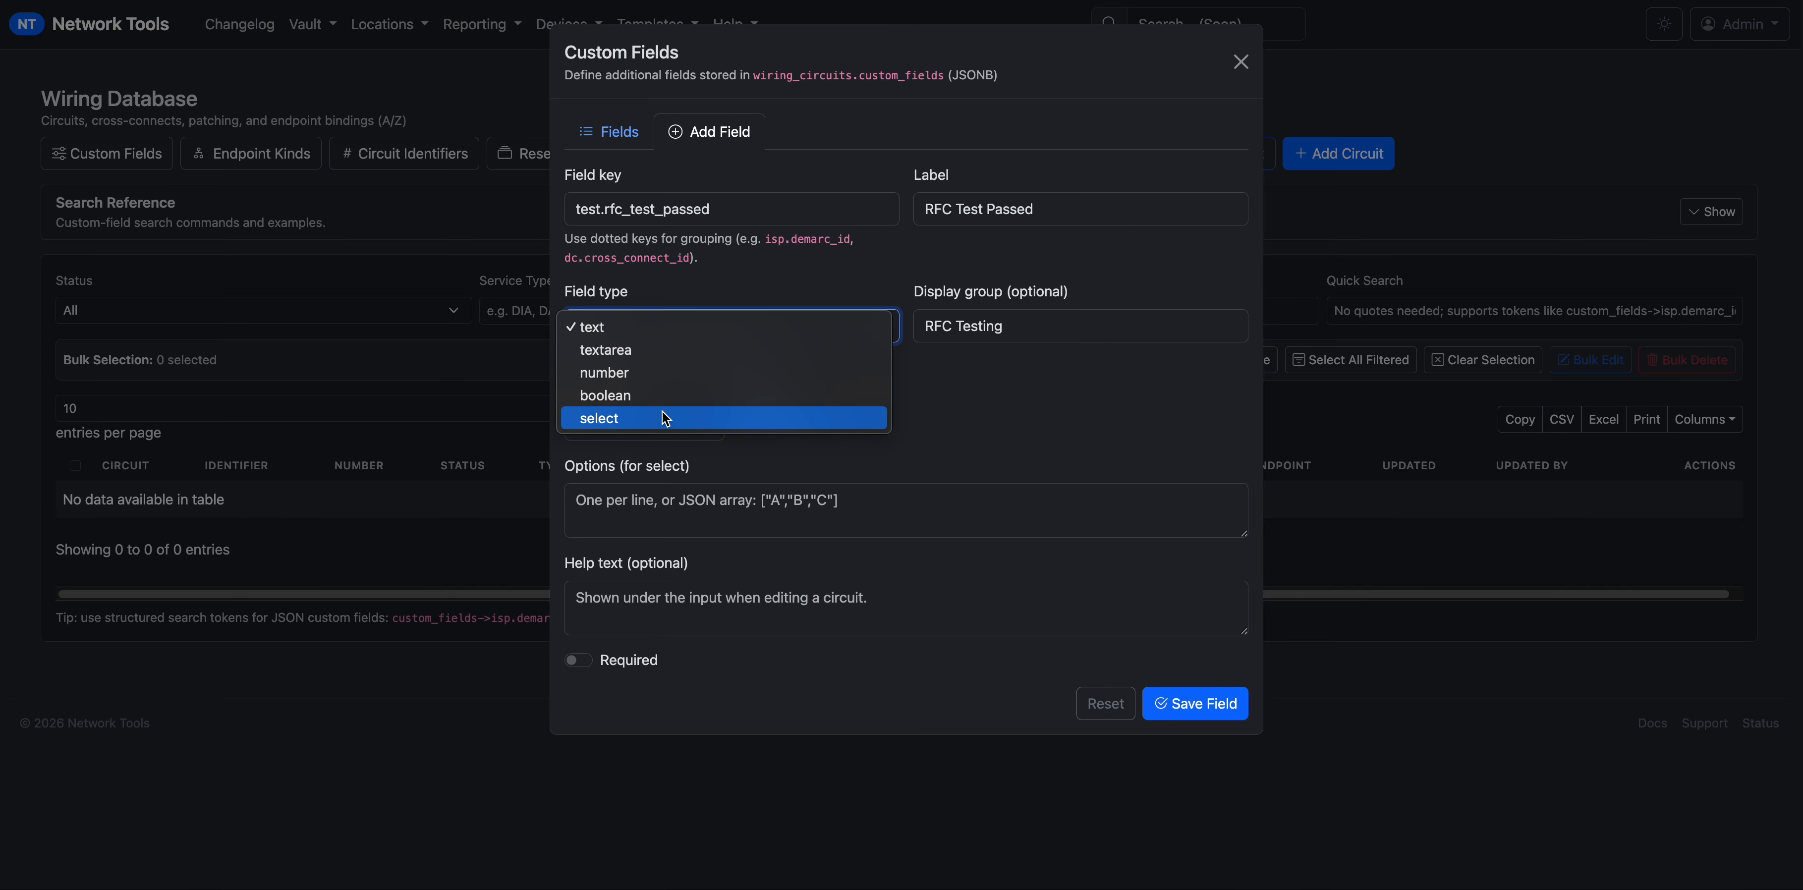
drag(735, 215, 558, 207)
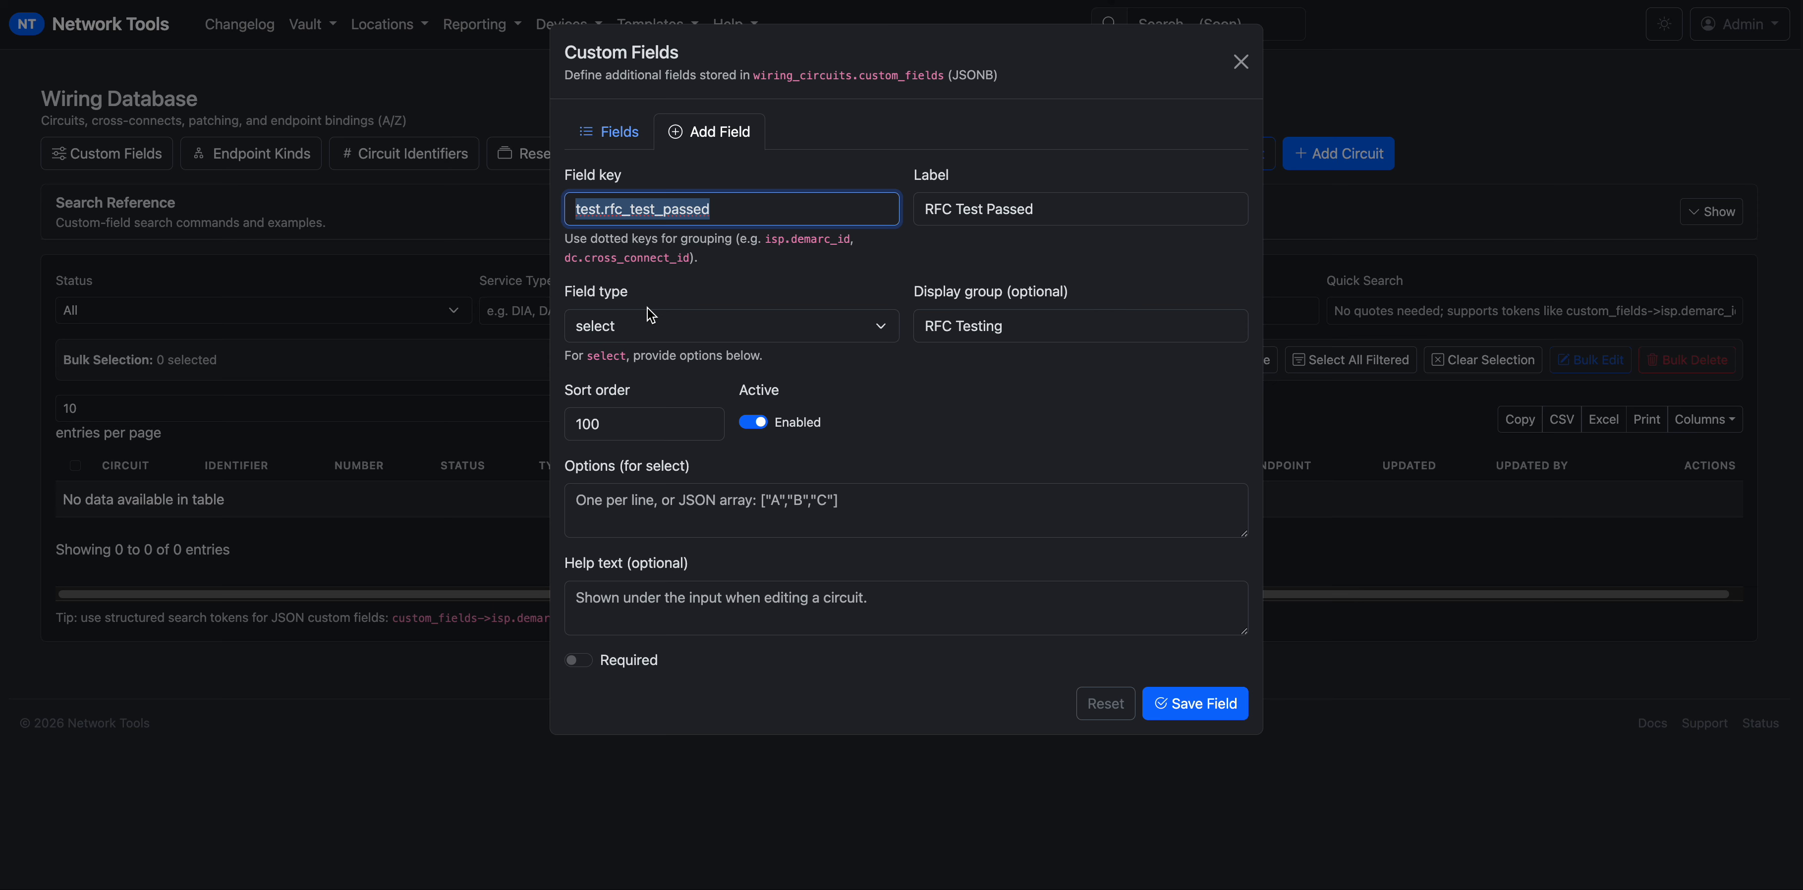
click(652, 323)
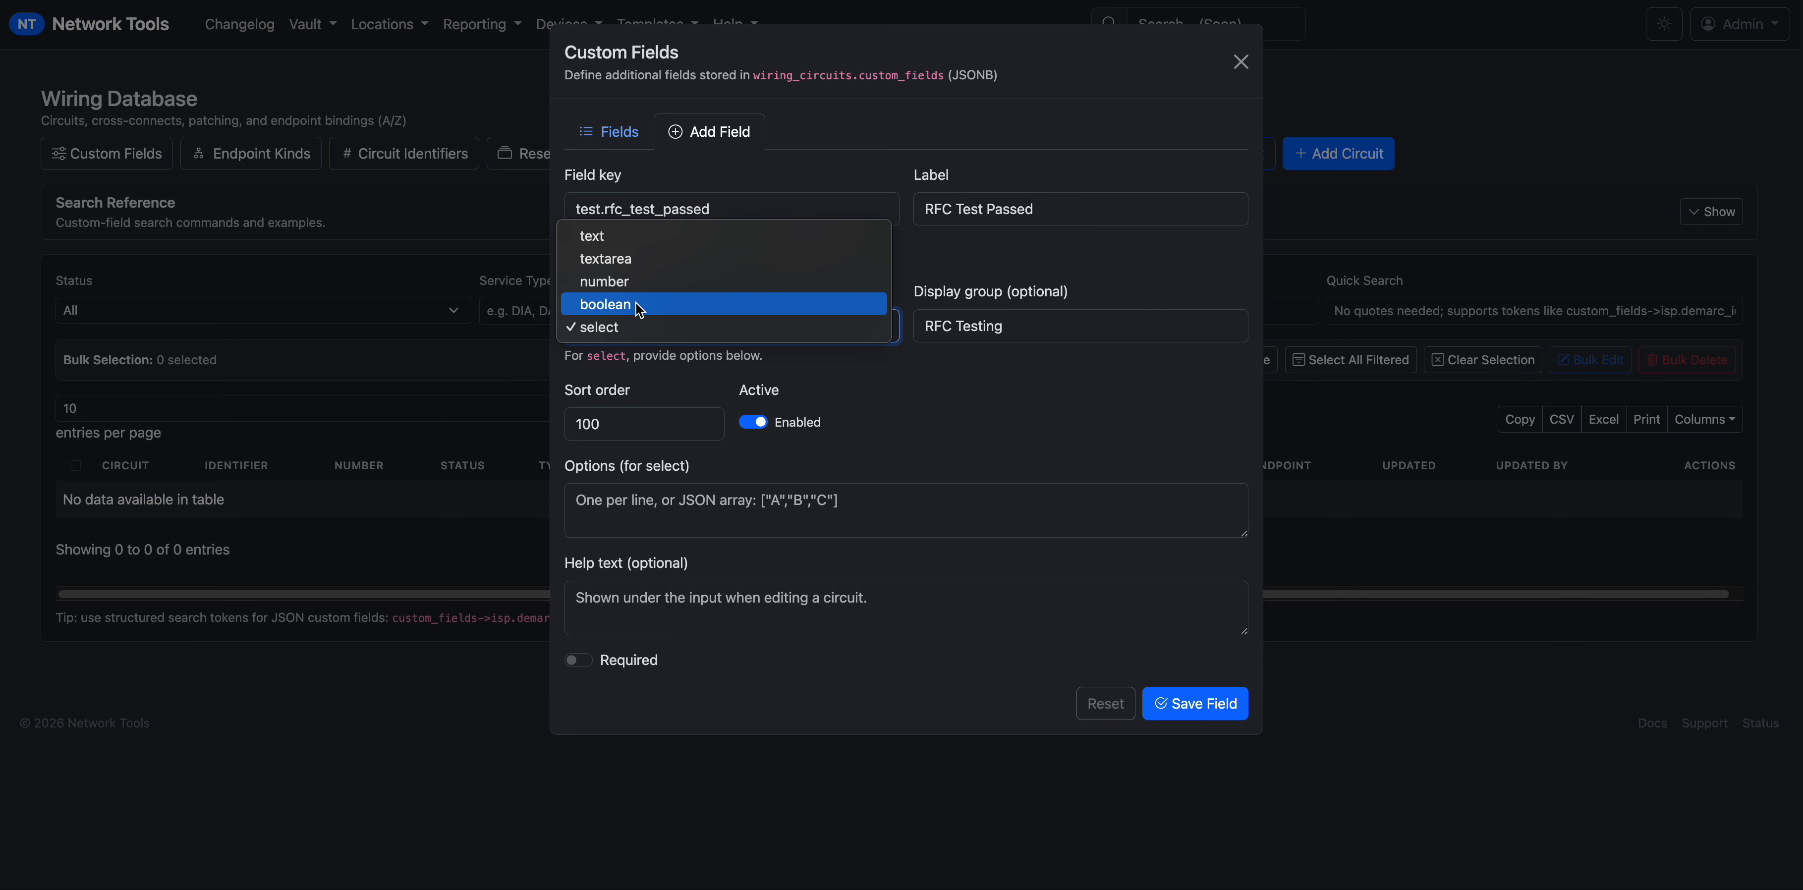
click(939, 392)
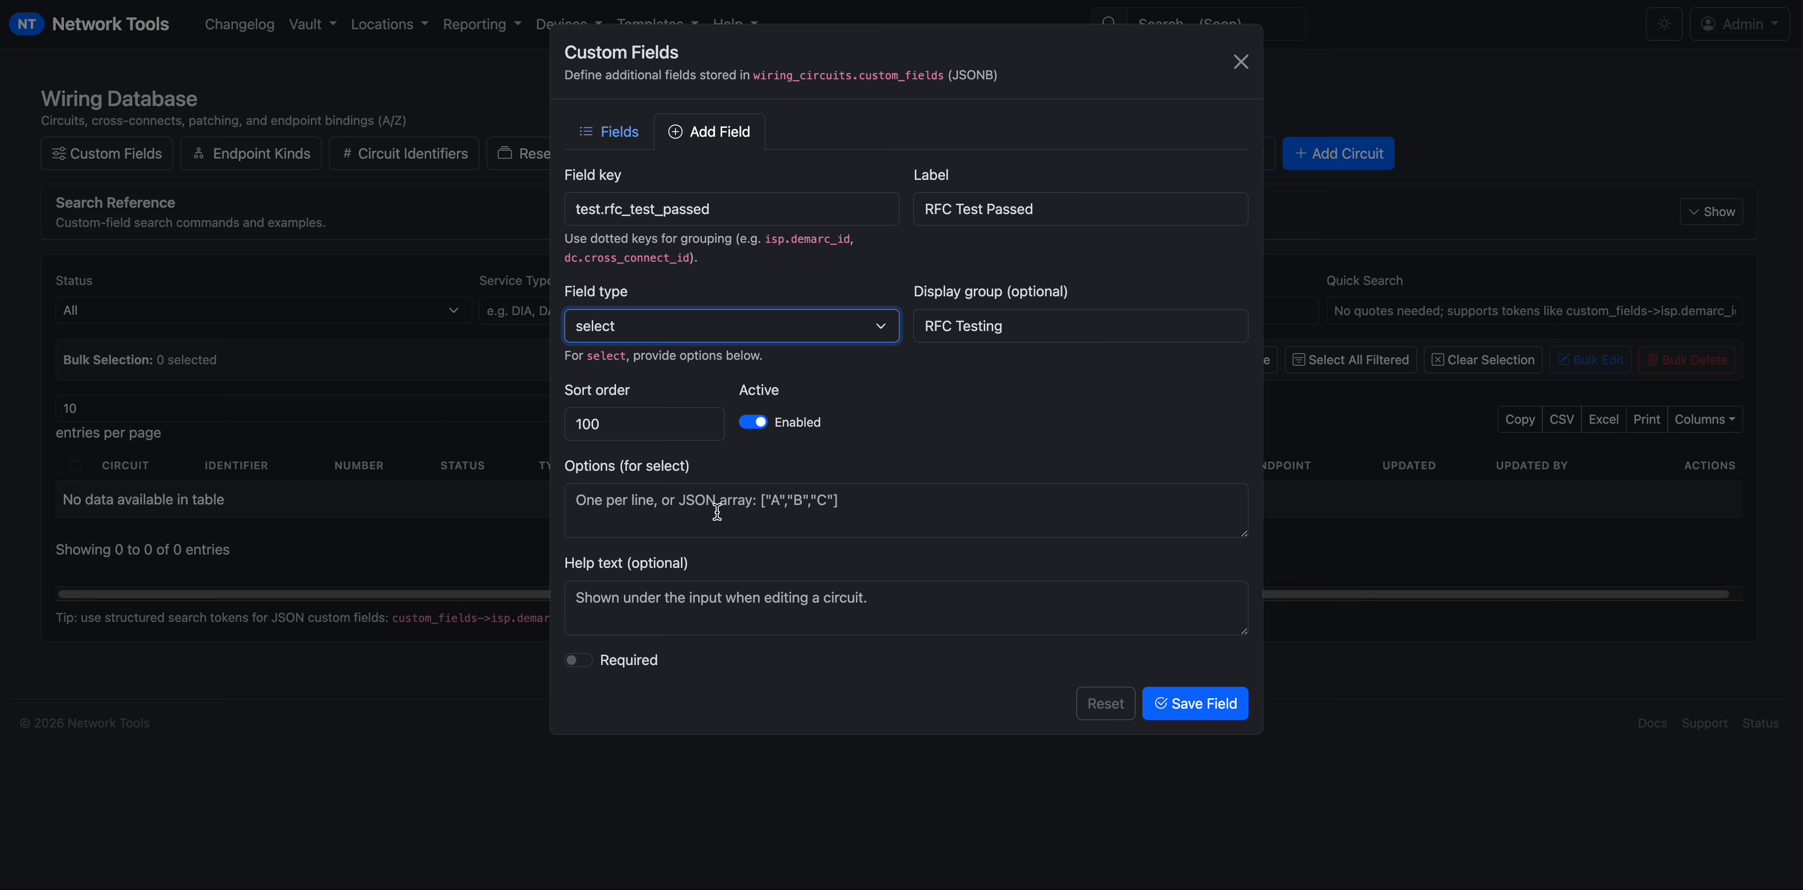
click(628, 499)
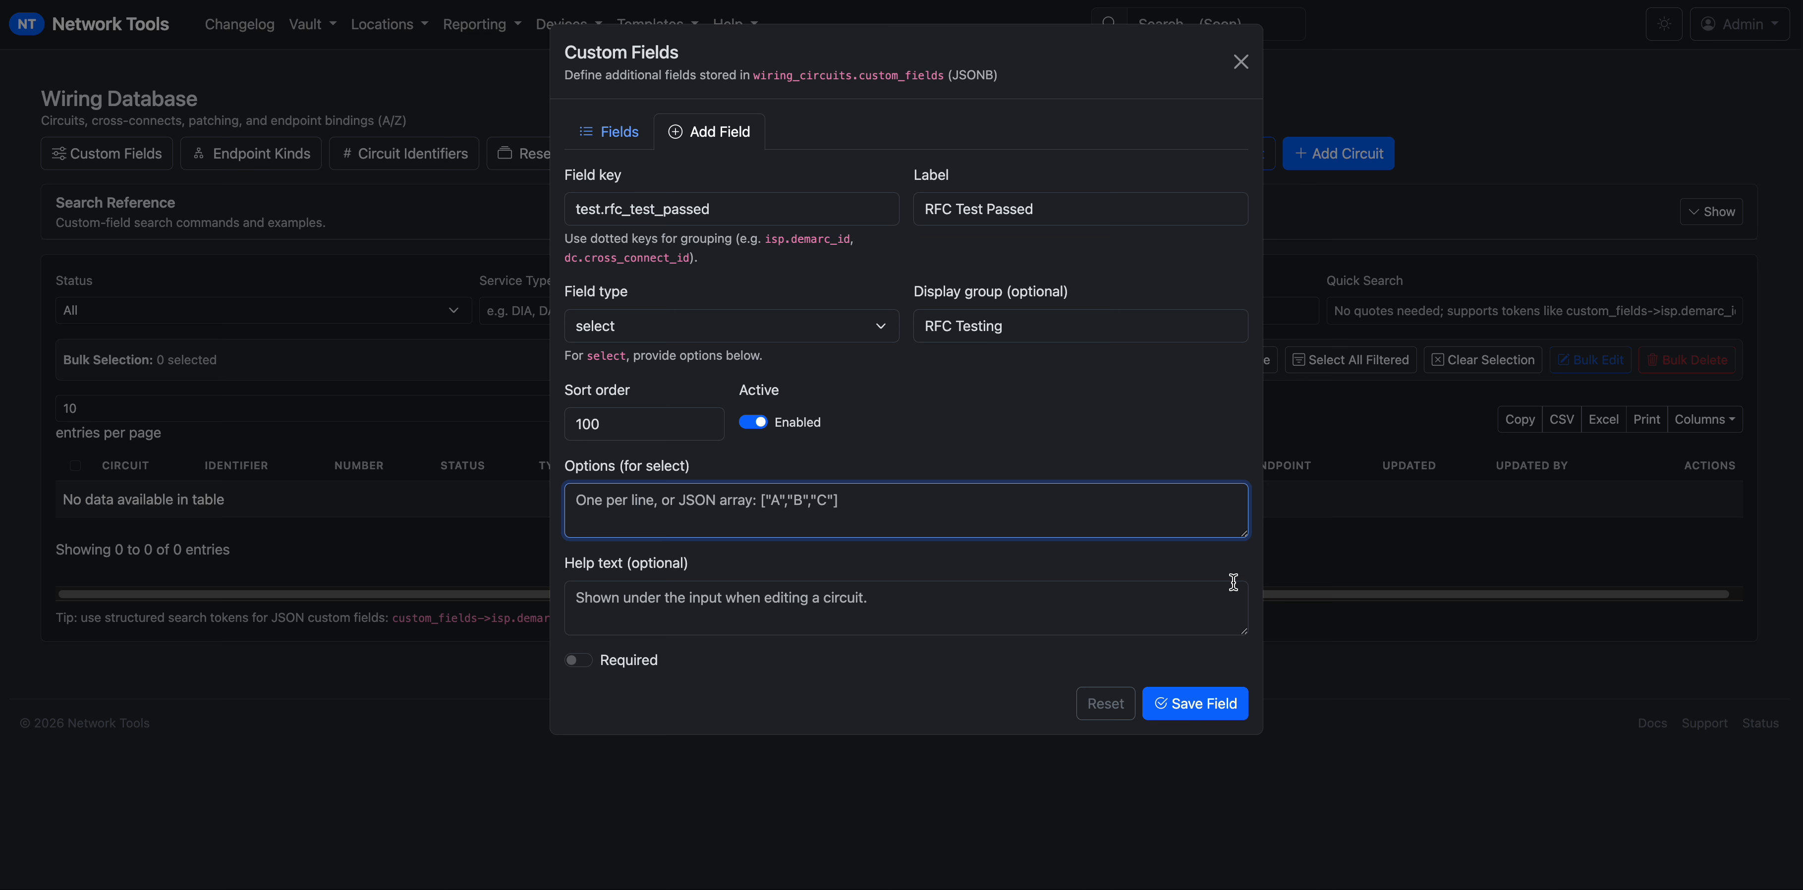
drag(1243, 533, 1246, 589)
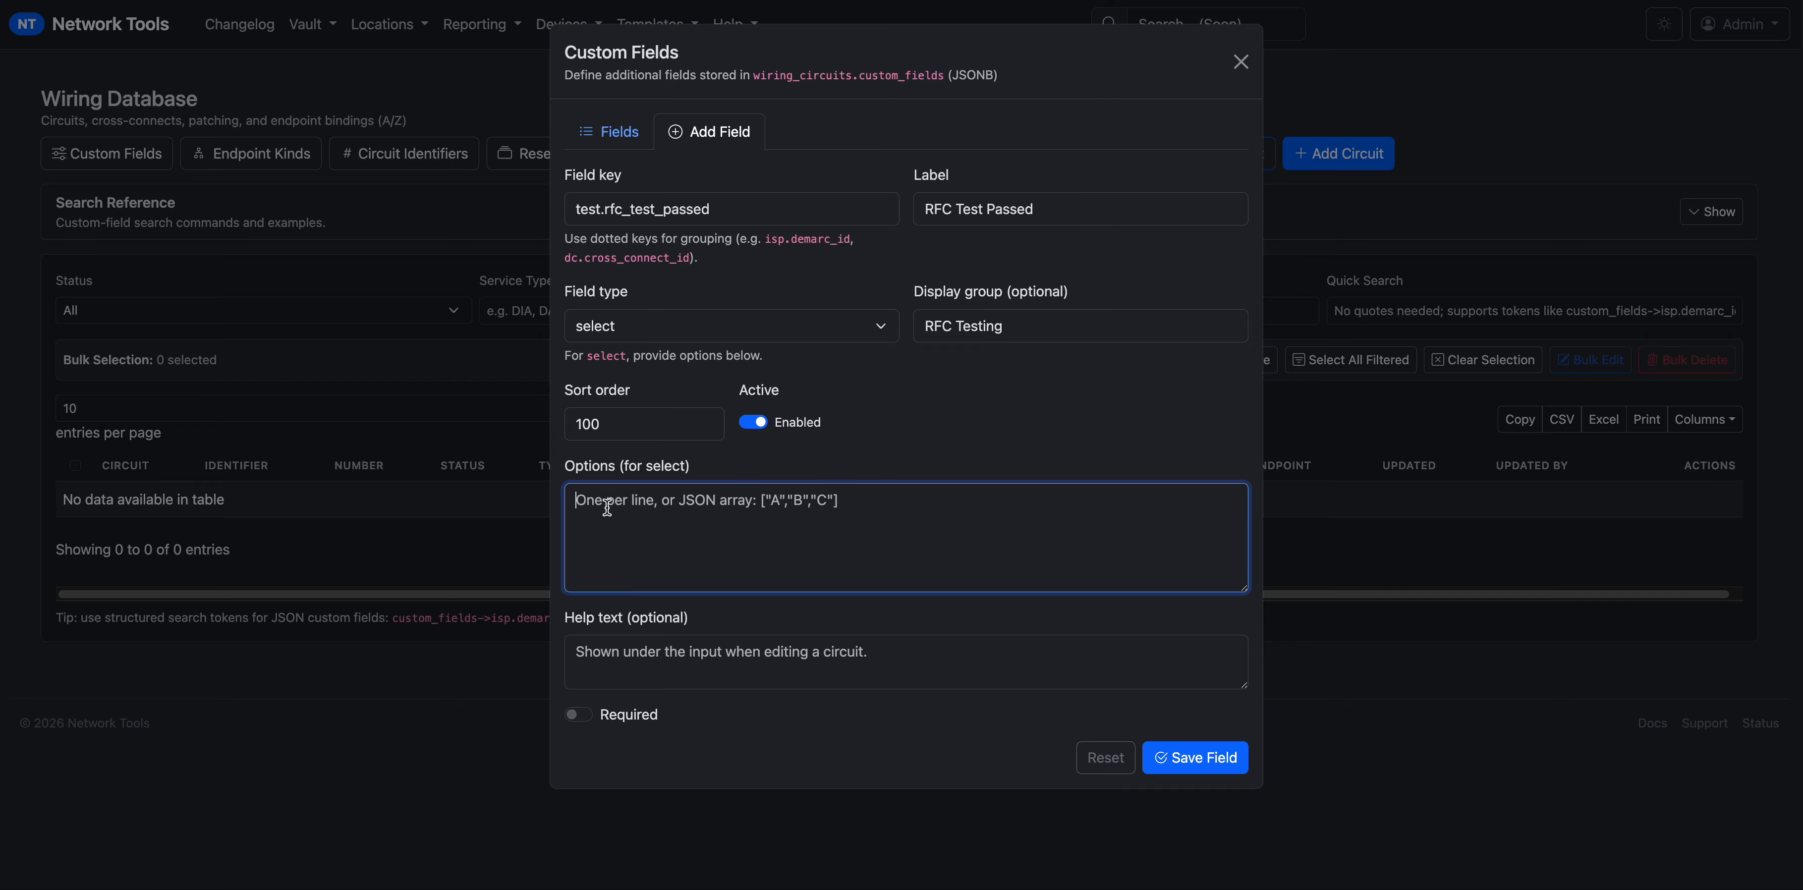
text(Yes)
key(Return)
text(No)
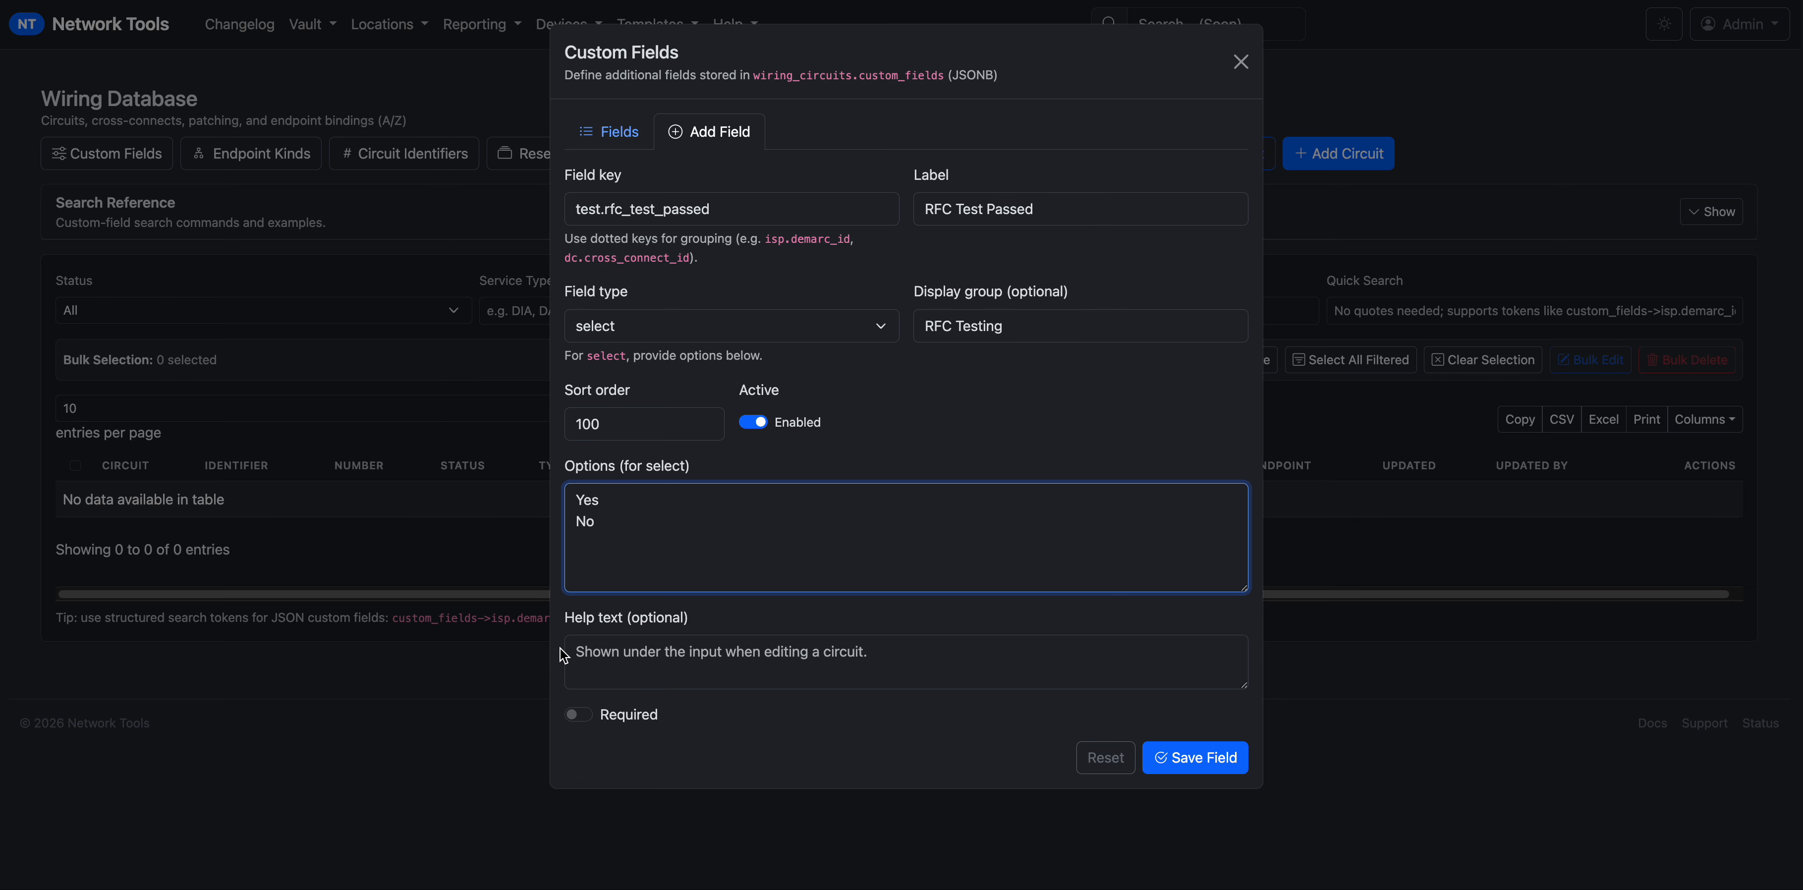
Mark the field required, add help text 'Has this circuit been RFC tested?', and save it.
click(579, 714)
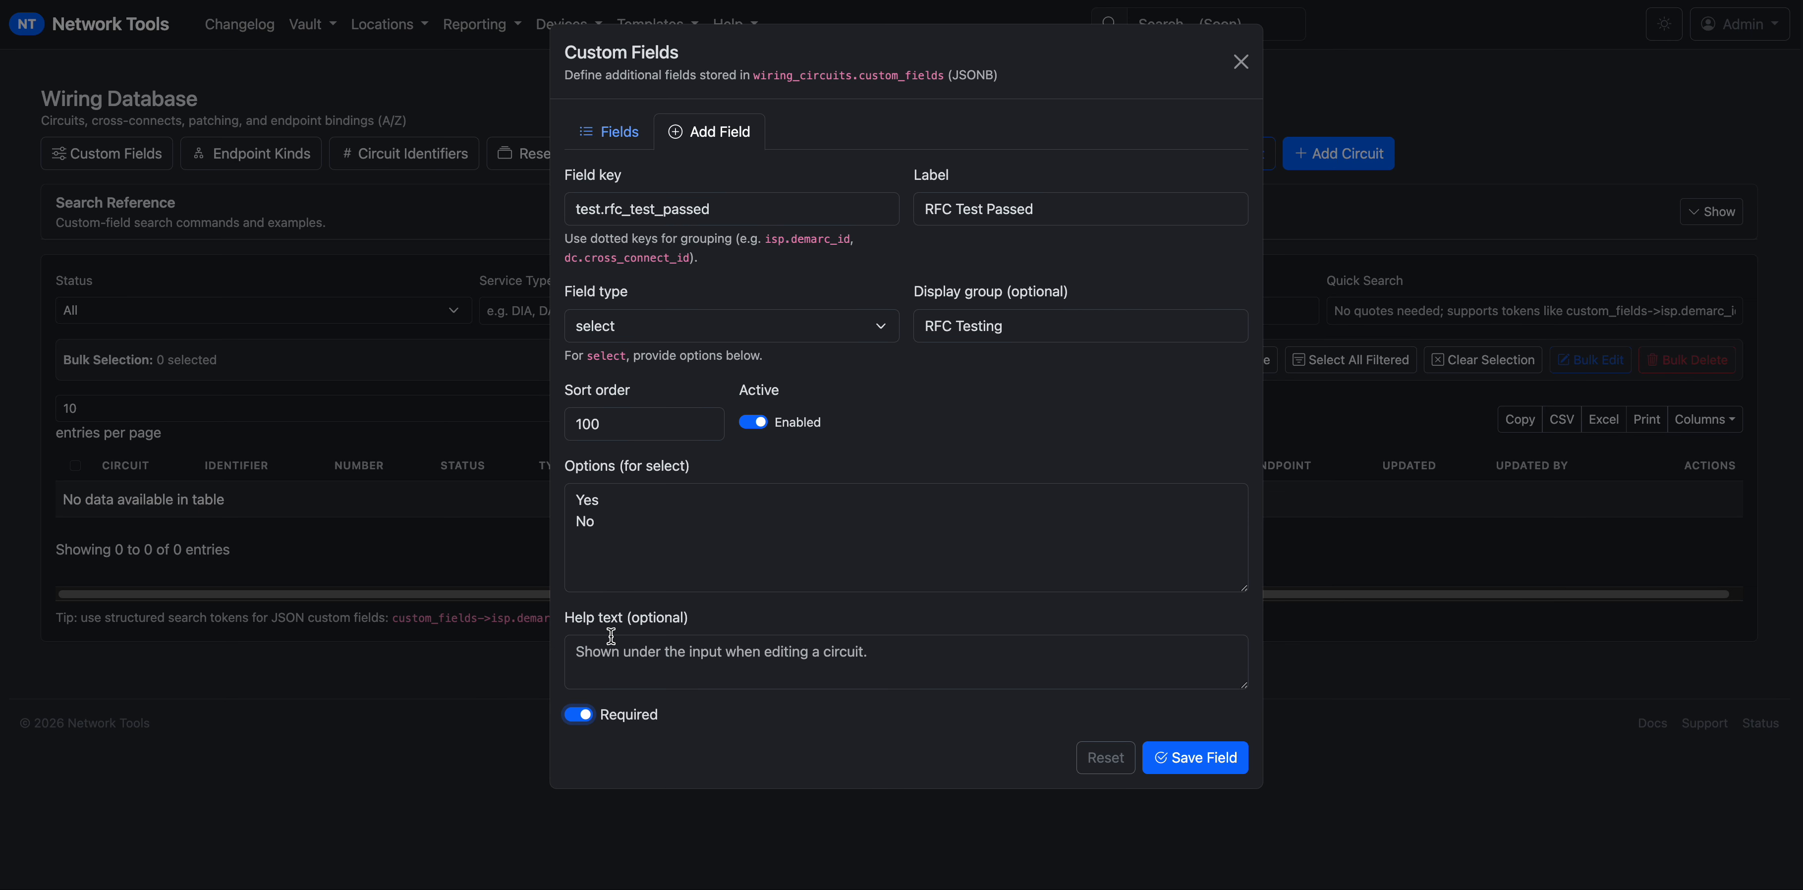
drag(613, 527, 563, 498)
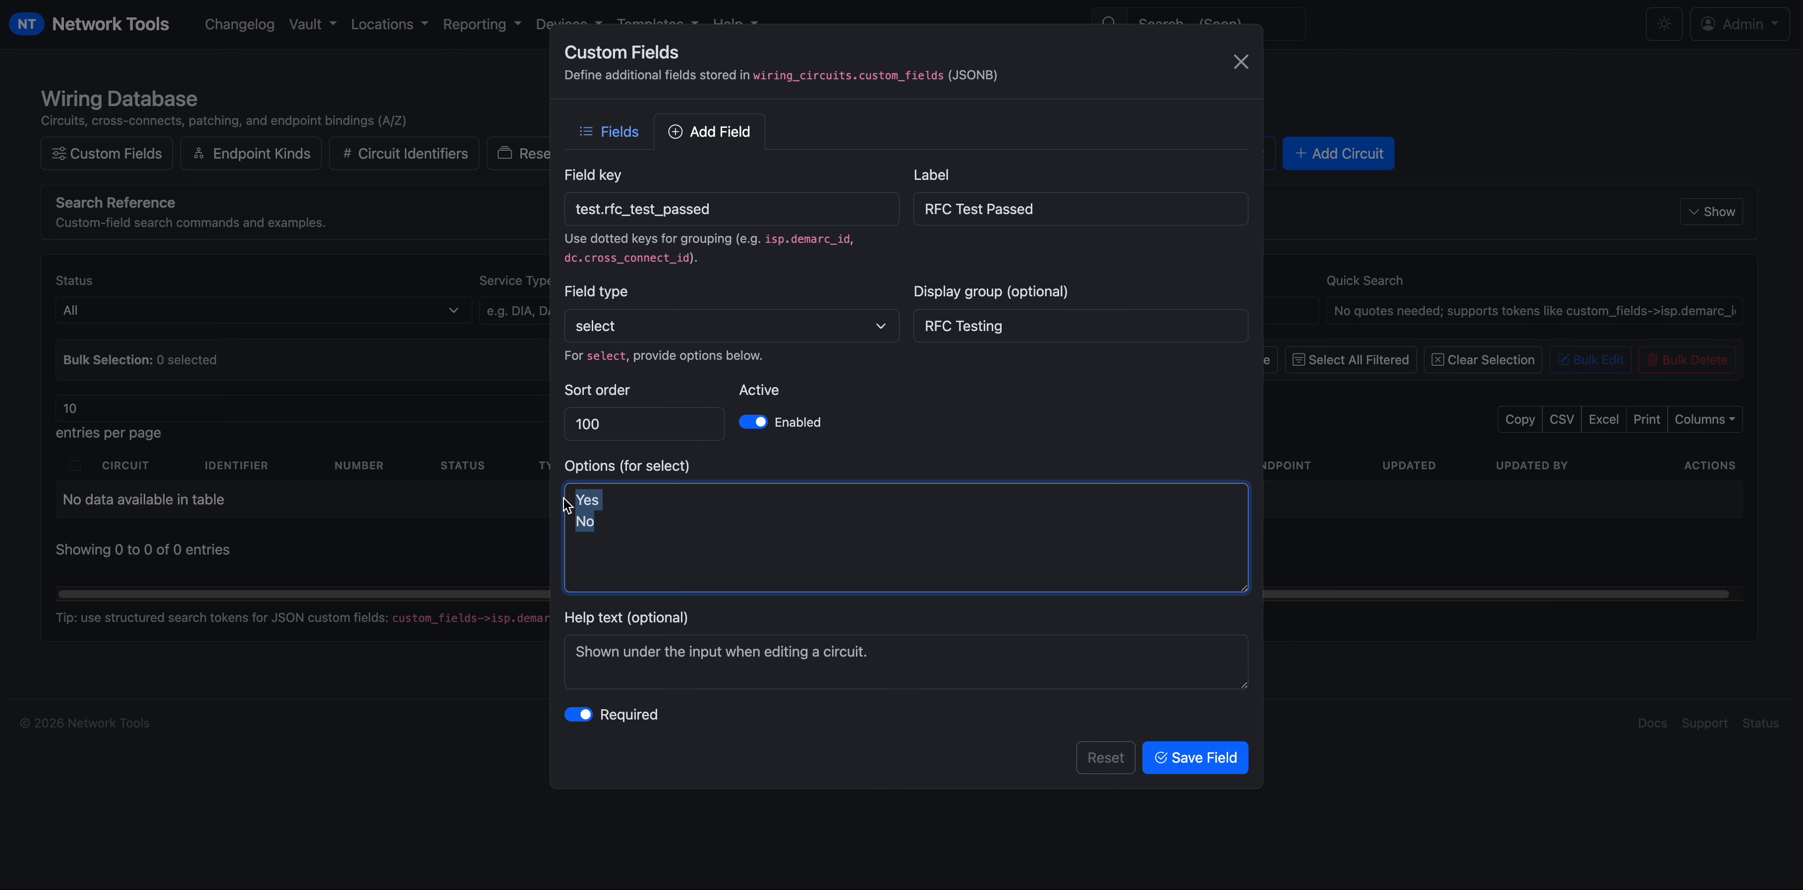
click(635, 534)
drag(599, 517, 572, 497)
click(763, 768)
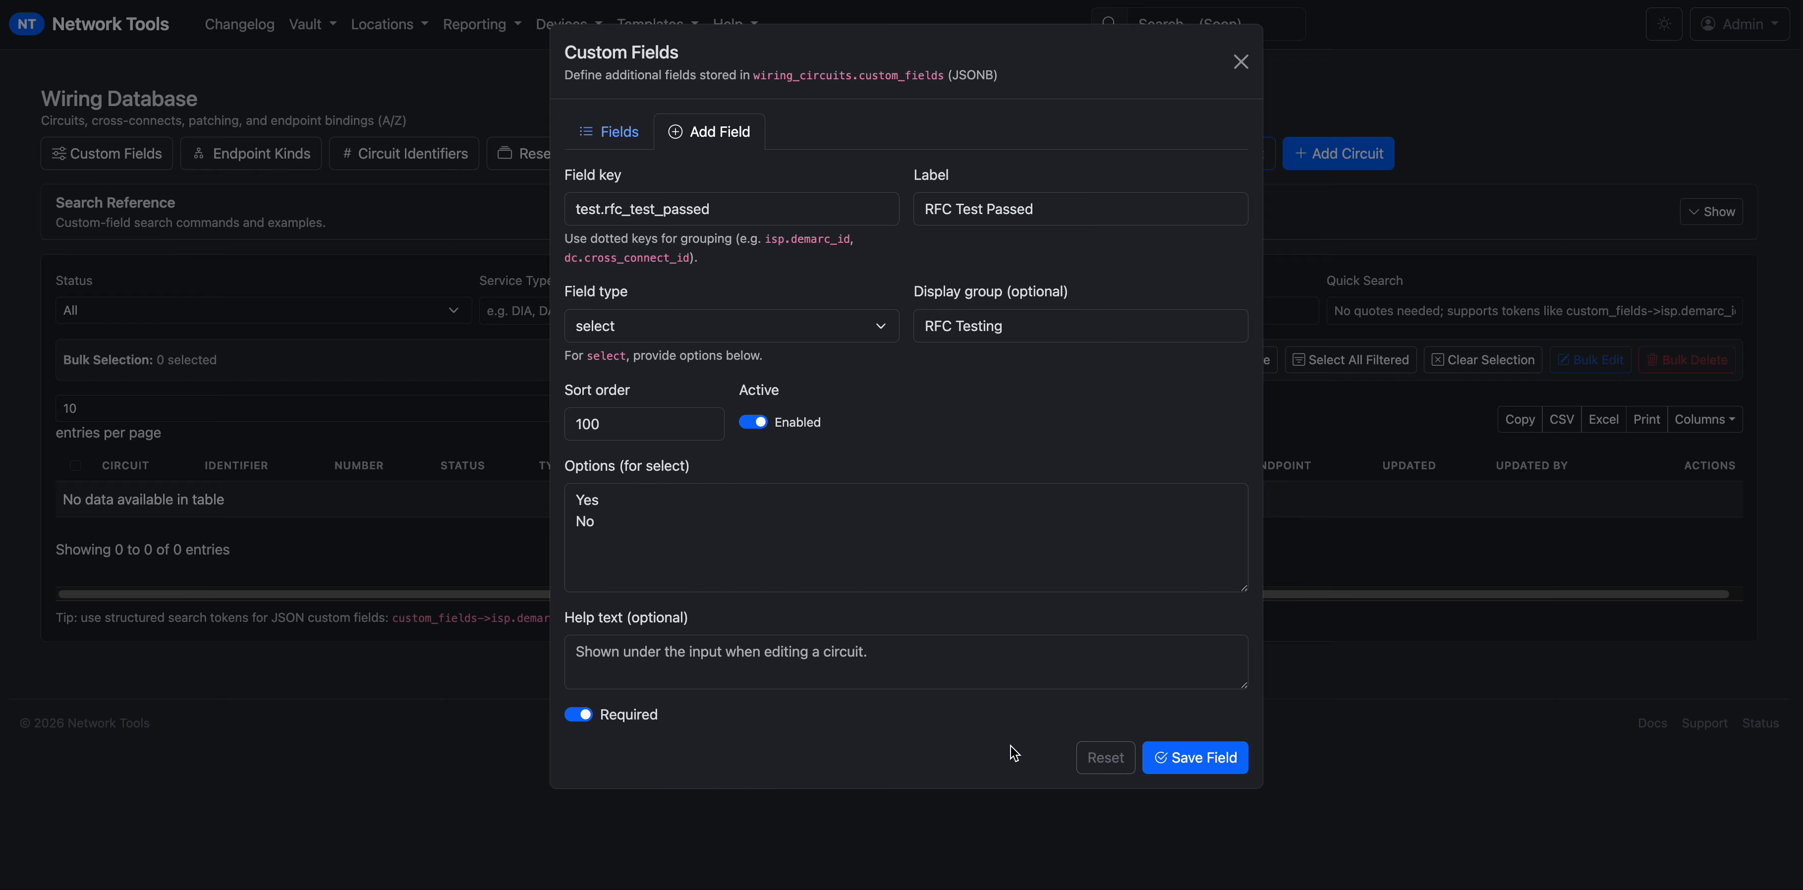
click(585, 652)
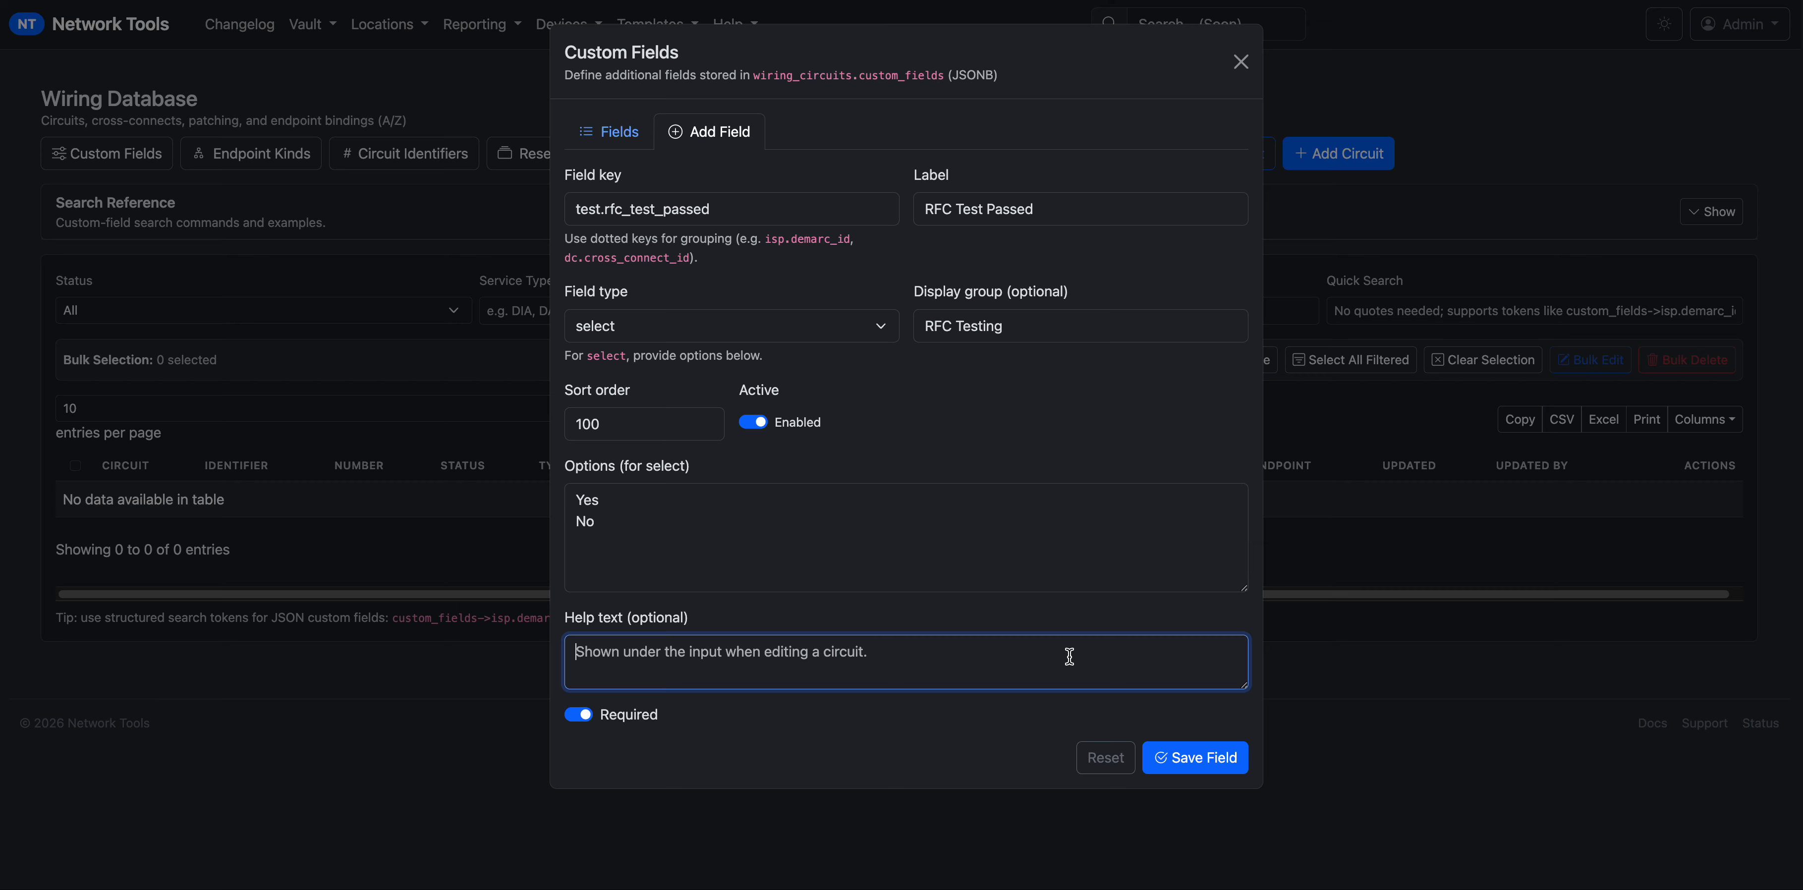
text(Has this c)
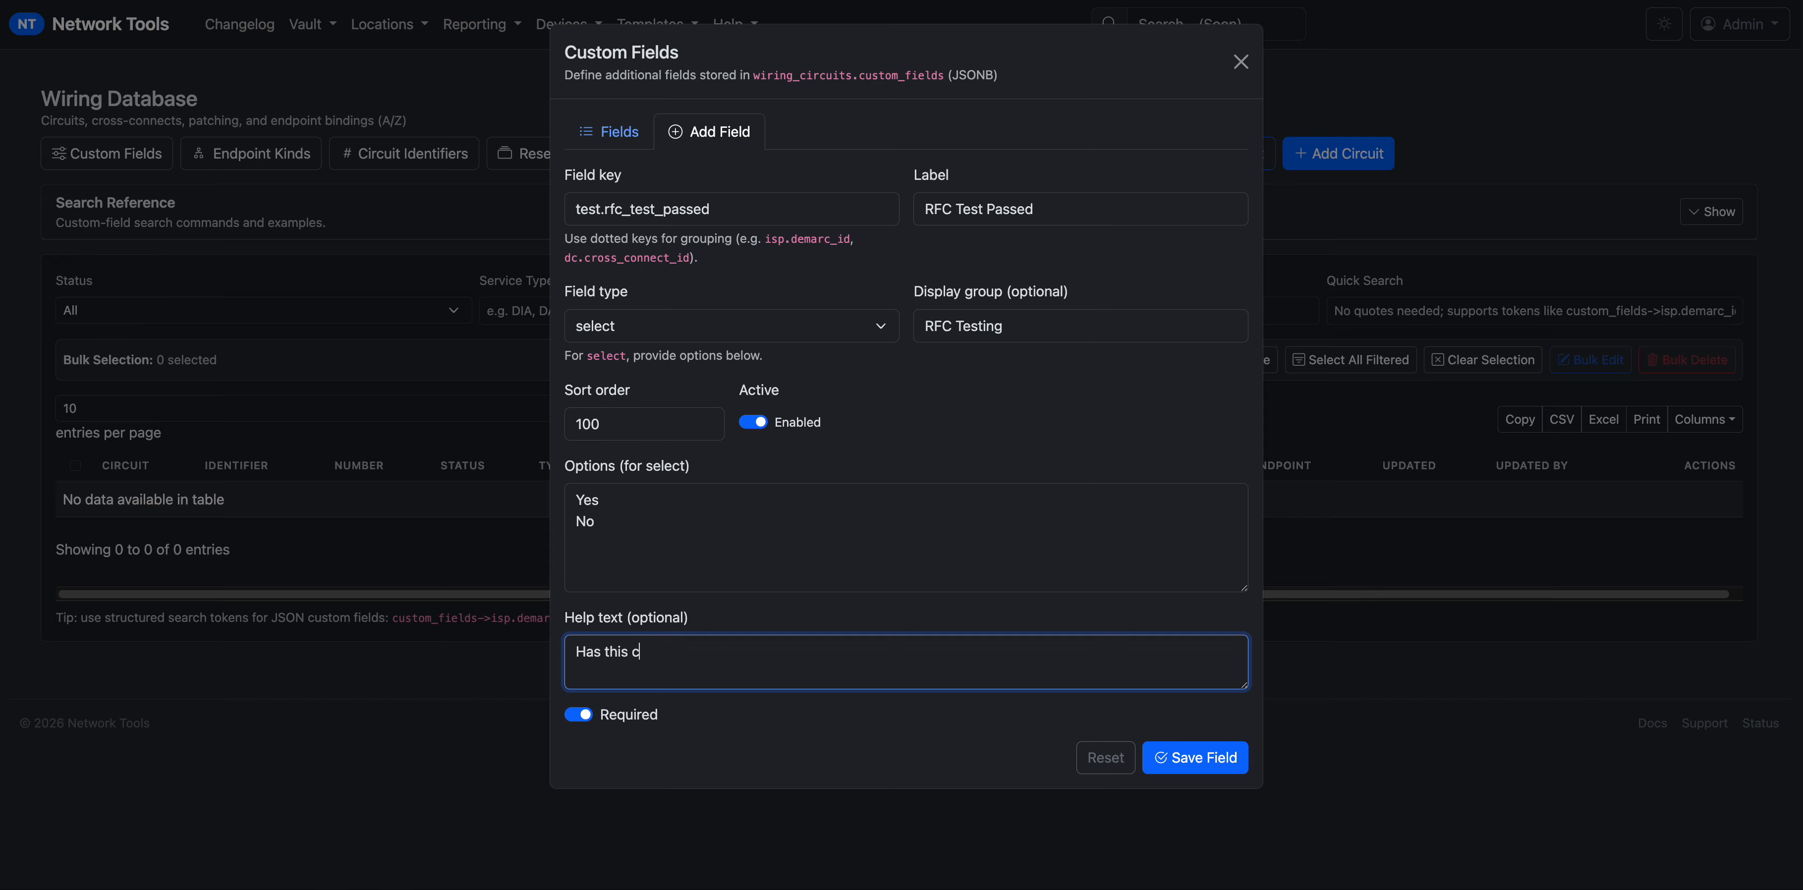
text(ircuit been RFC tested?)
click(1197, 759)
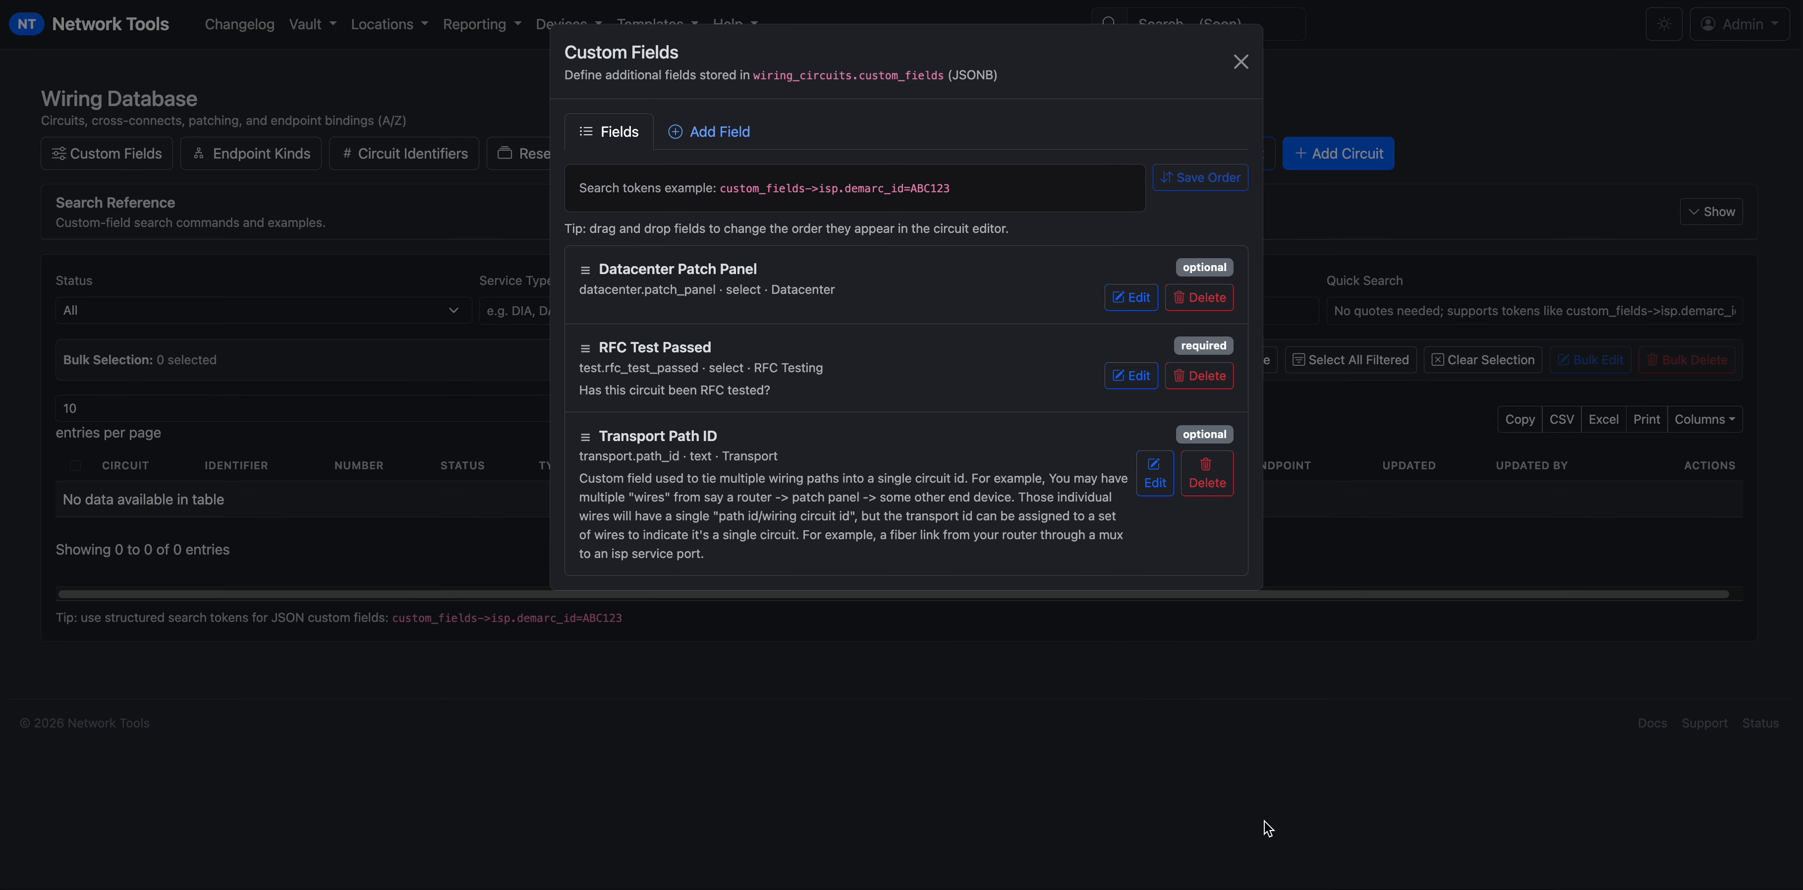
Close Custom Fields and reload to get an Add Circuit form prefilled for lab-109-a4-3000 Gi1/1/1.
mouse_move(584, 347)
mouse_down()
mouse_move(703, 369)
mouse_move(588, 353)
mouse_up()
drag(873, 384, 868, 531)
click(1240, 63)
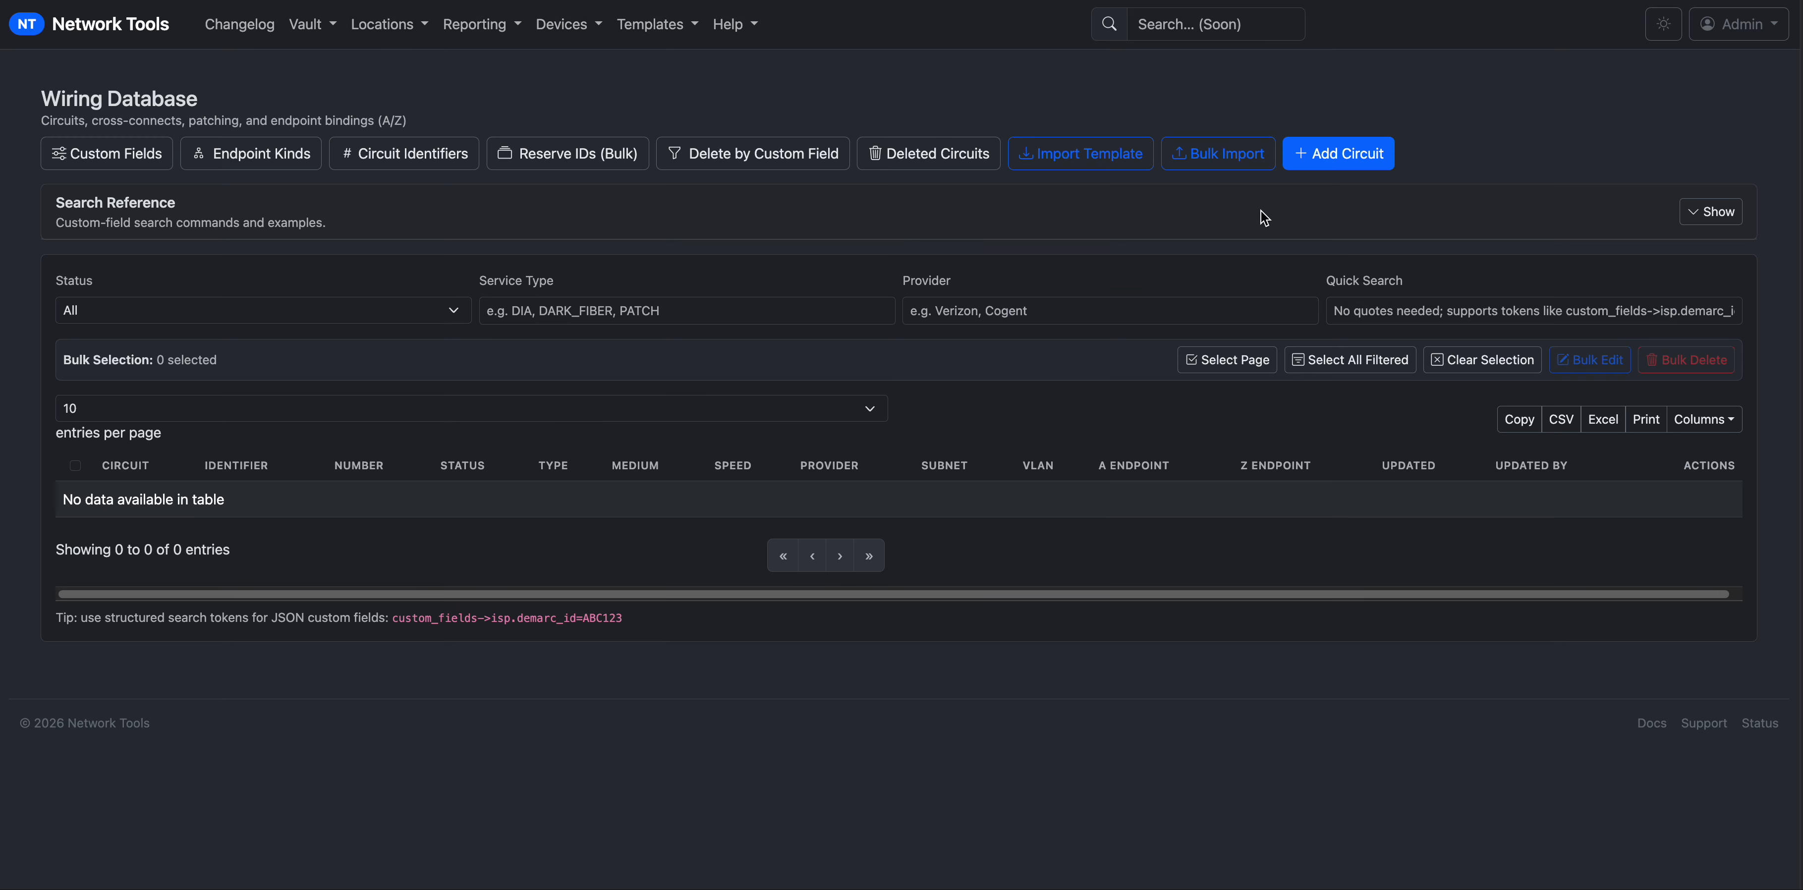
click(1079, 0)
key(Return)
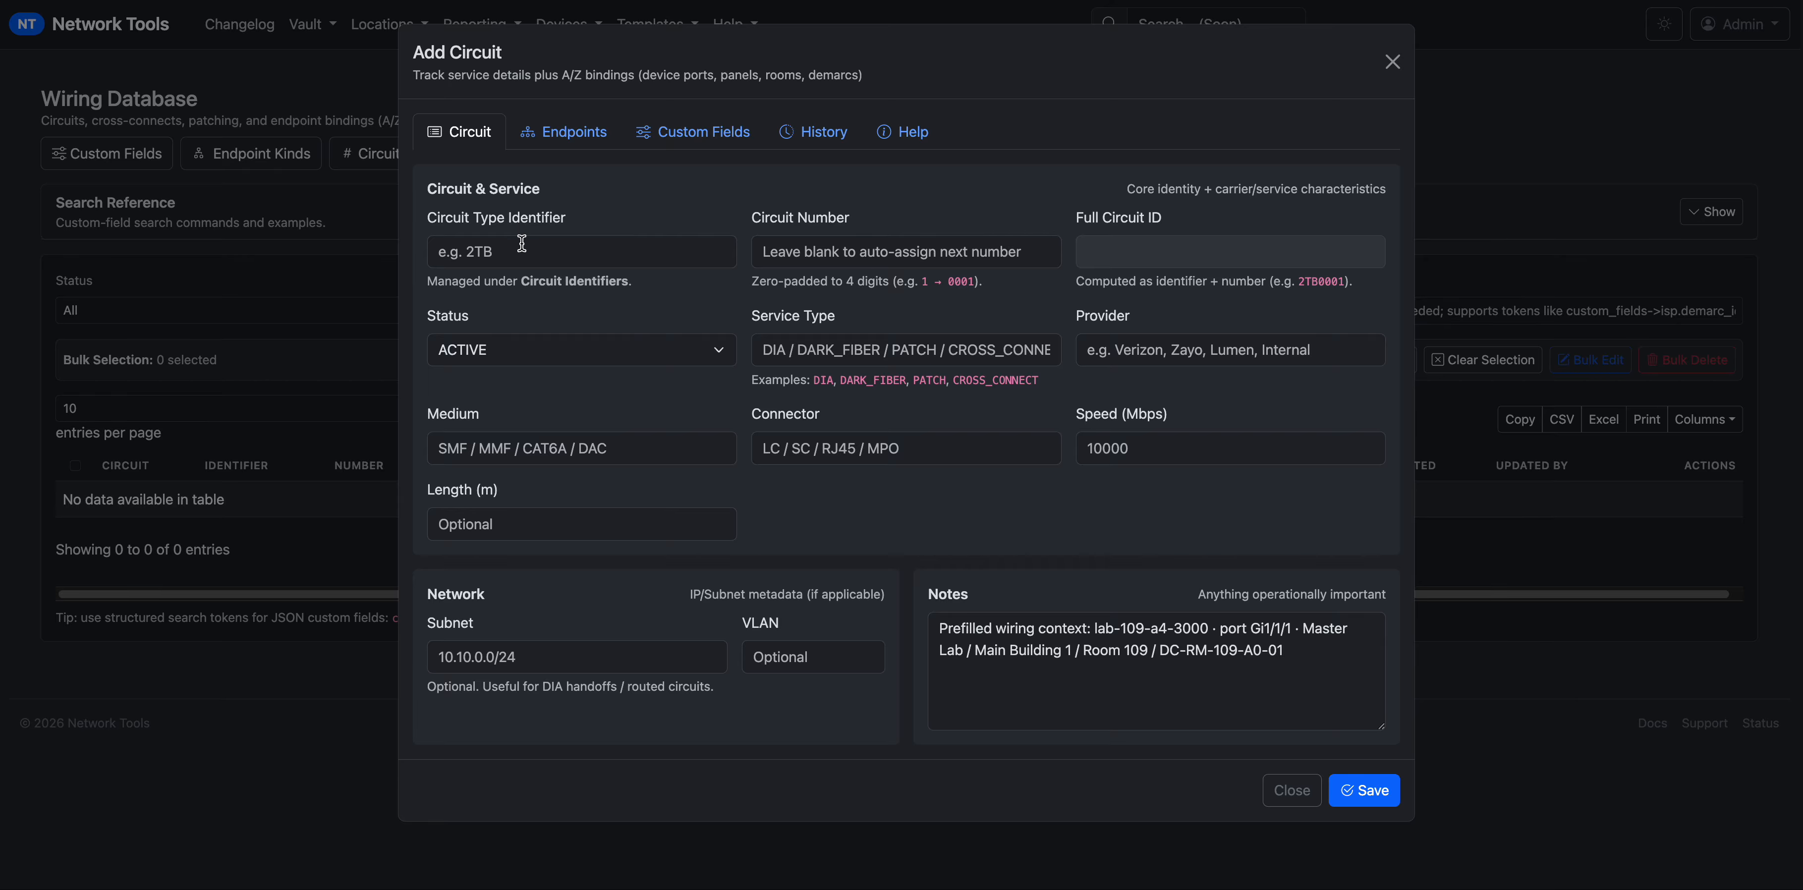
Give the circuit identifier 2TB12345 and set its status to PLANNED.
click(522, 243)
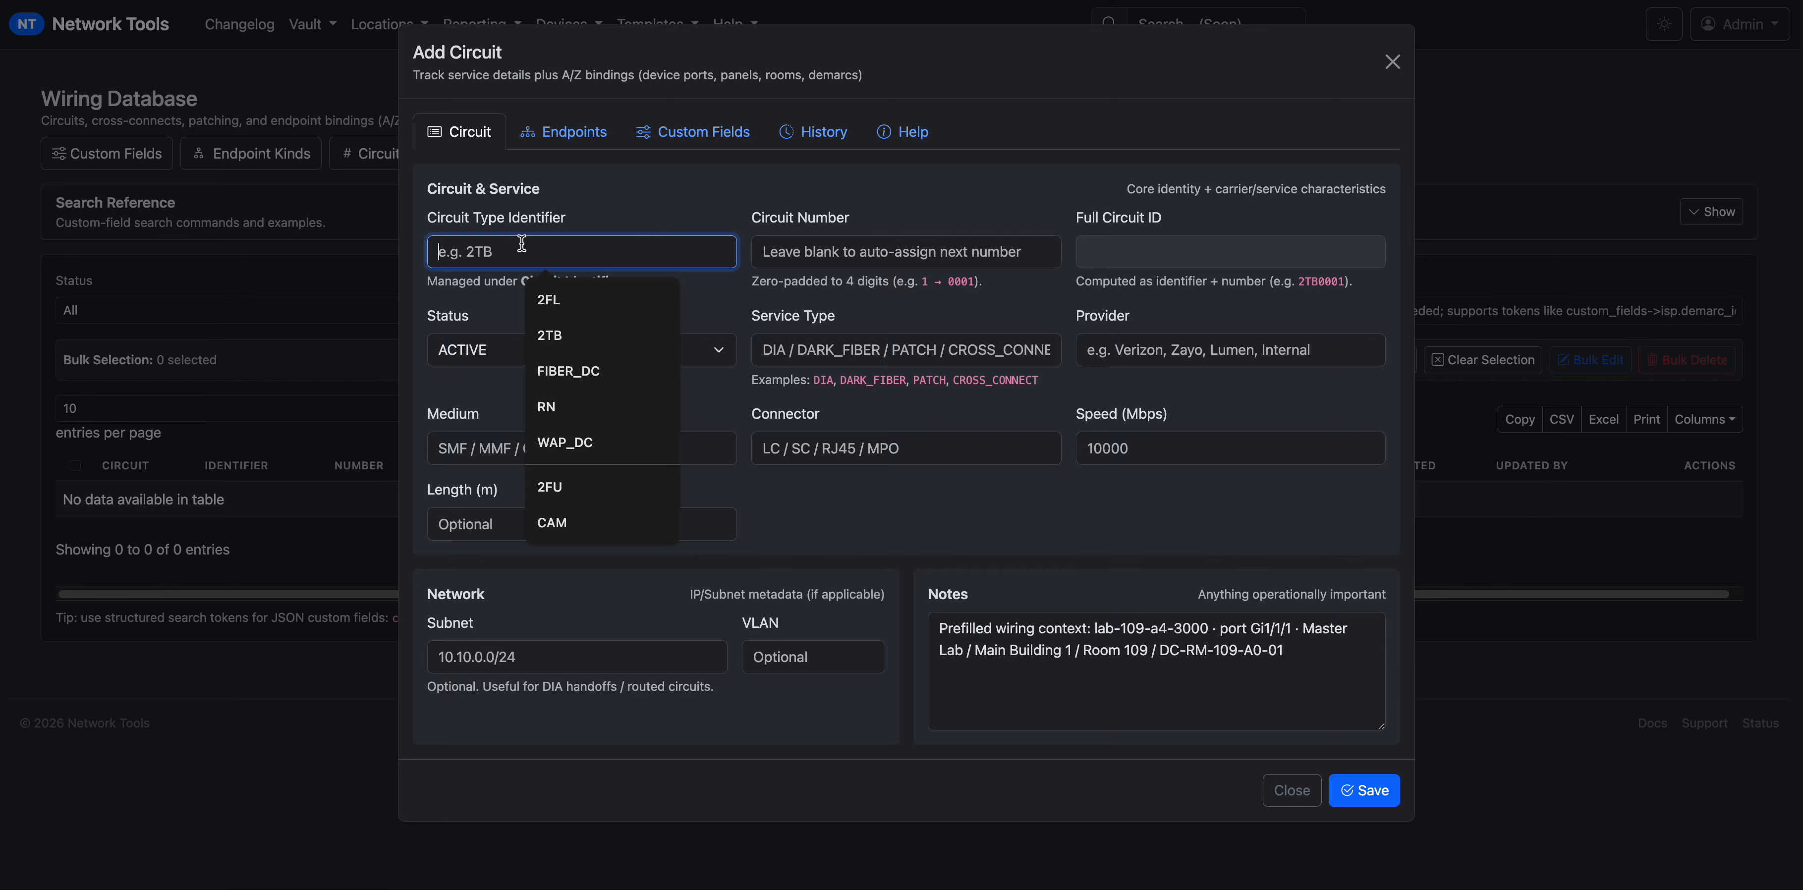
click(562, 334)
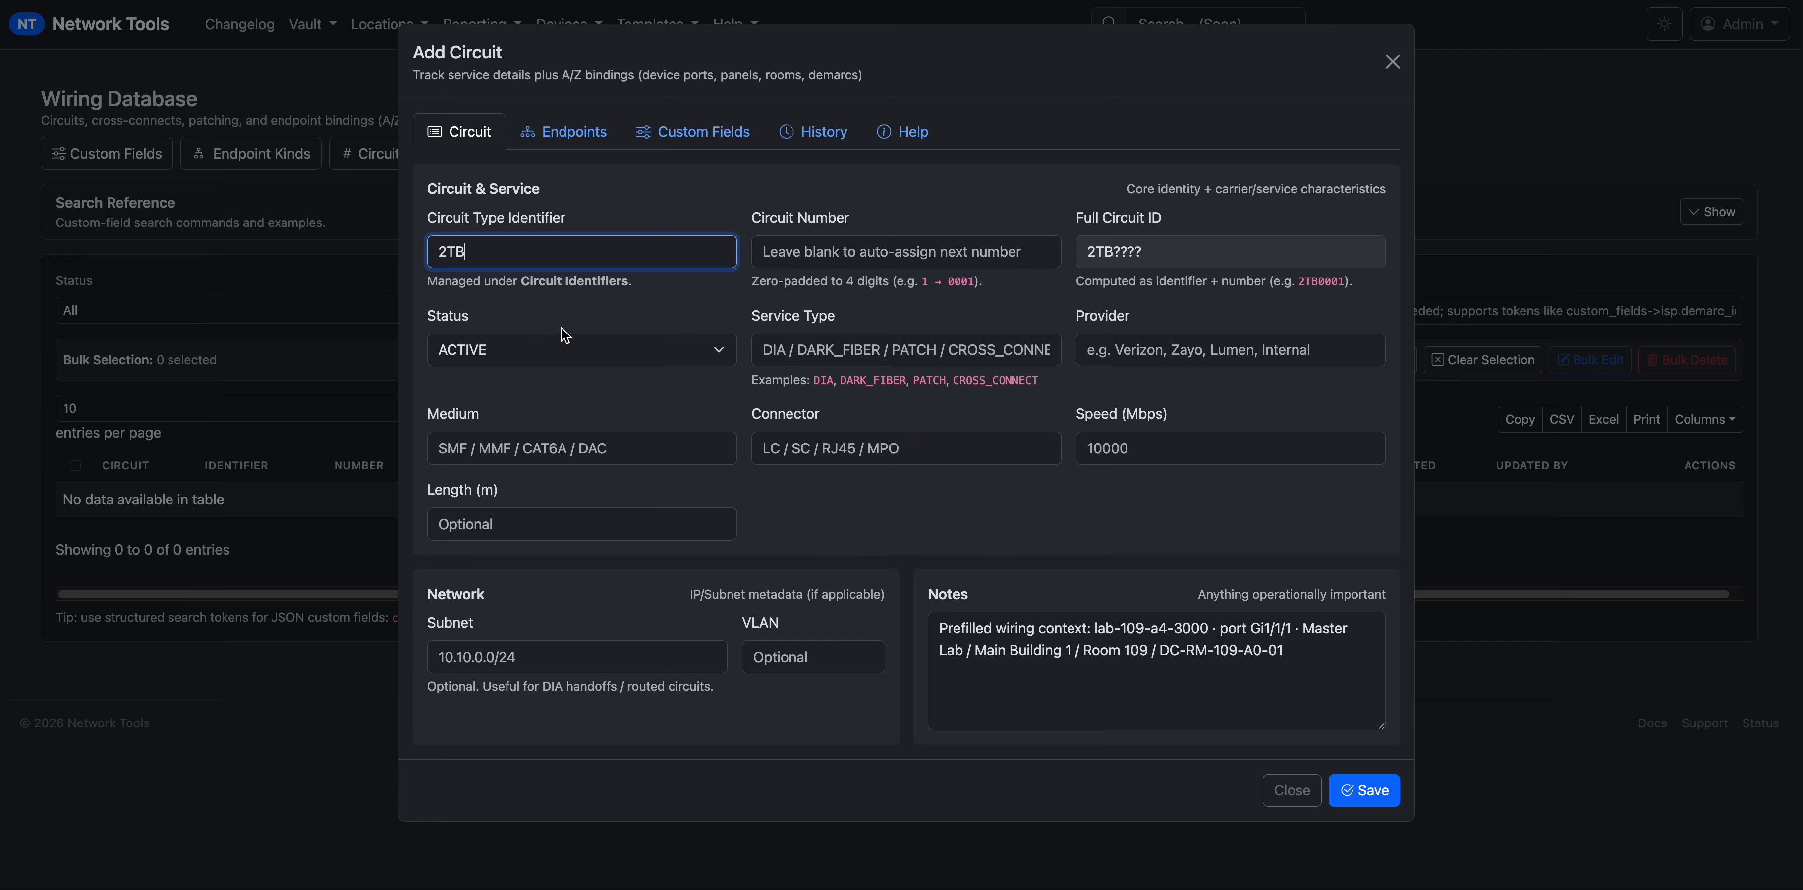
click(923, 252)
text(12345)
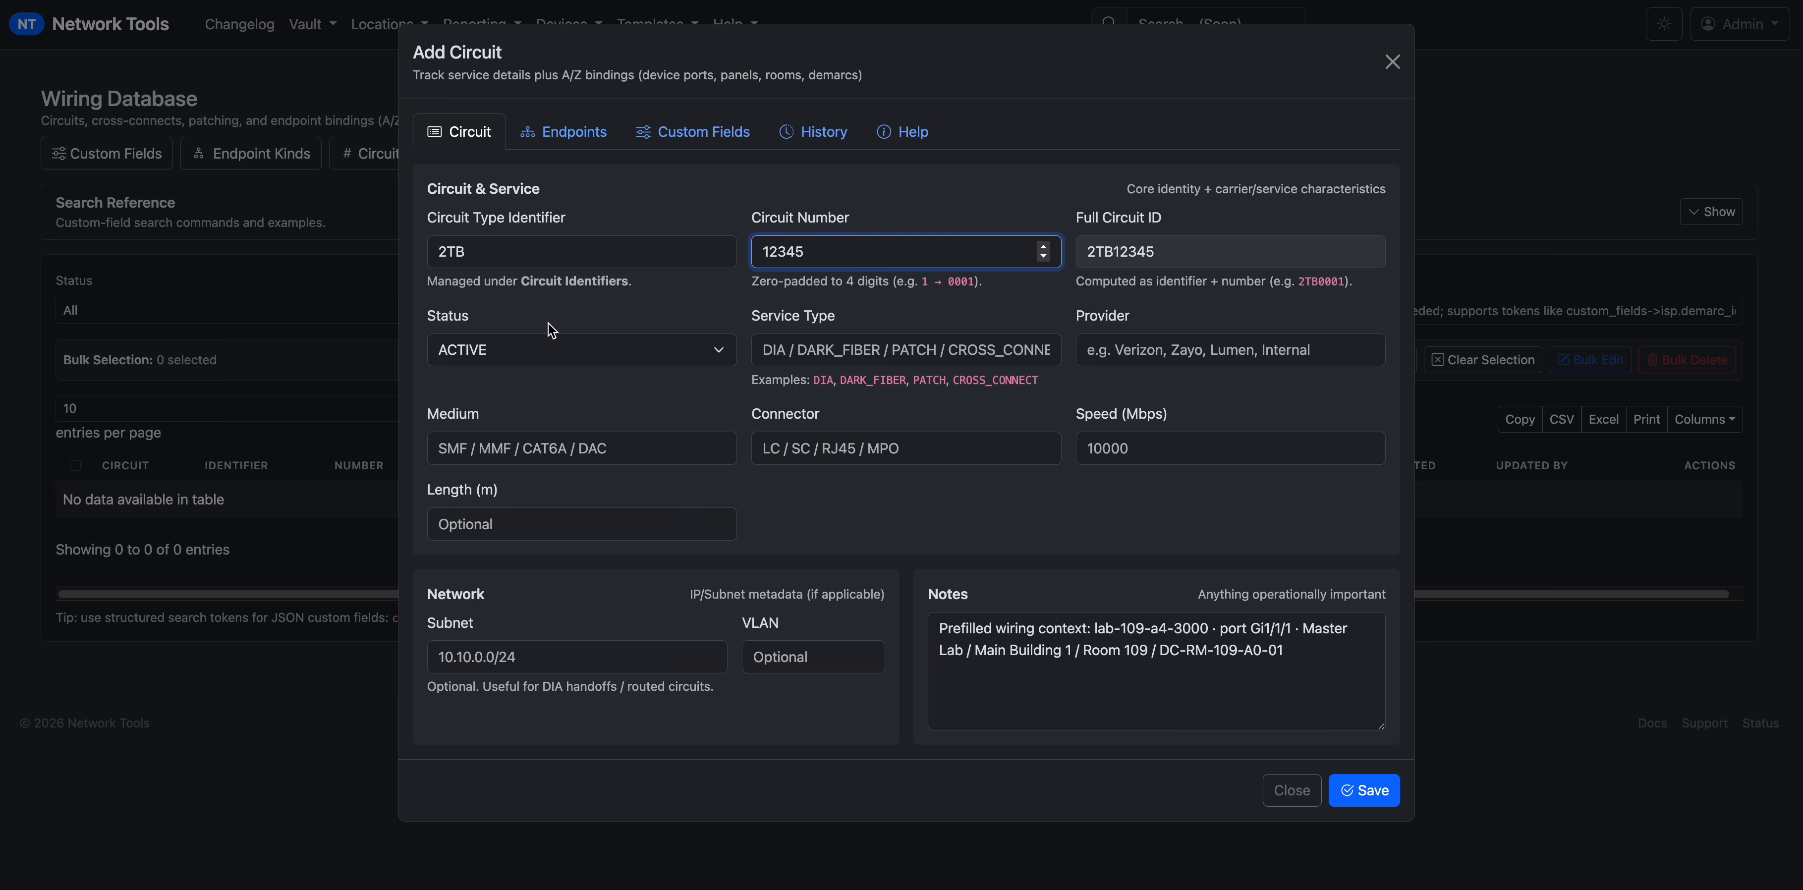
click(547, 348)
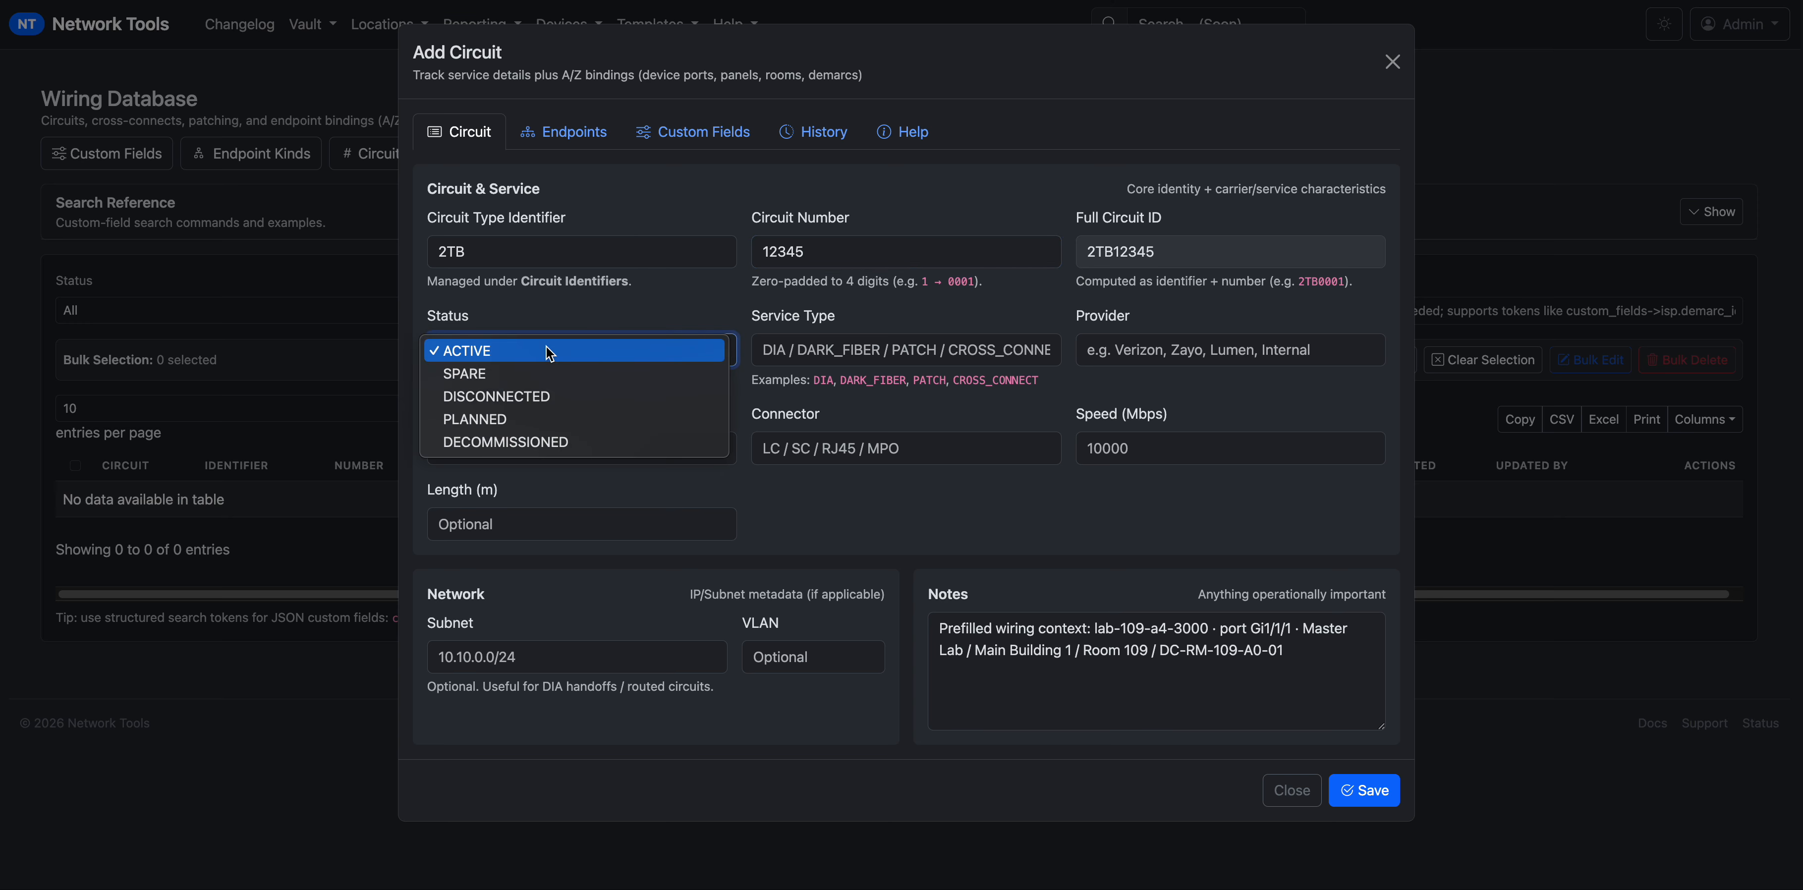
click(585, 426)
Set service type DIA and provider ATT, keeping subnet 10.10.0.0/24.
click(786, 353)
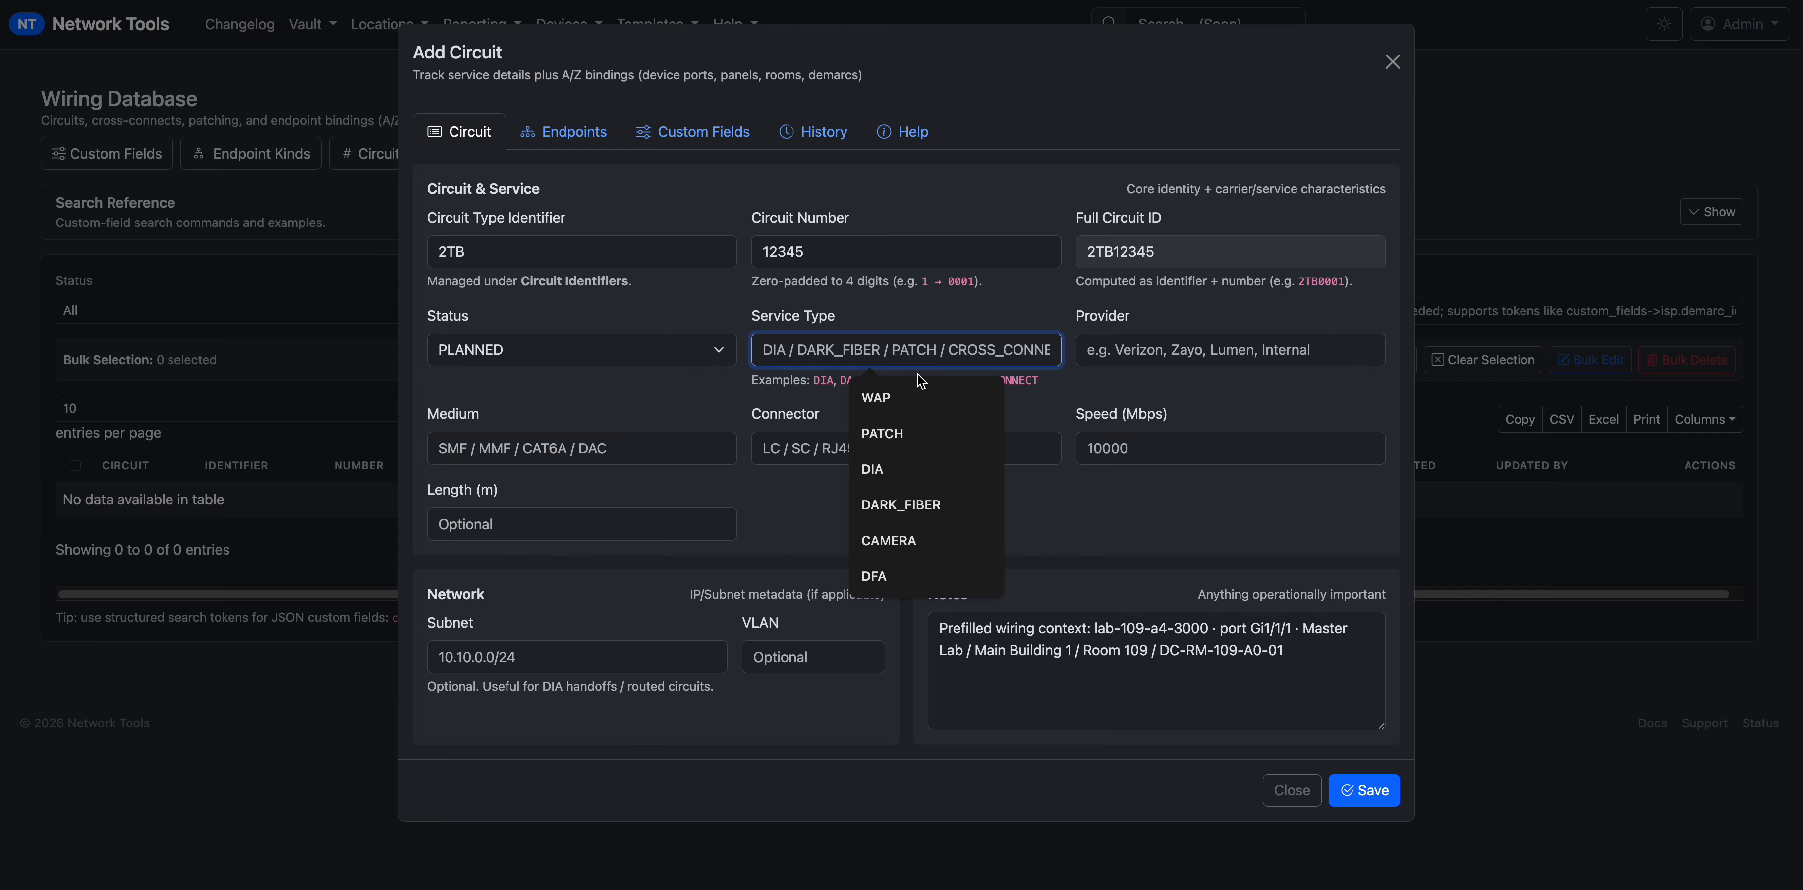
text(DI)
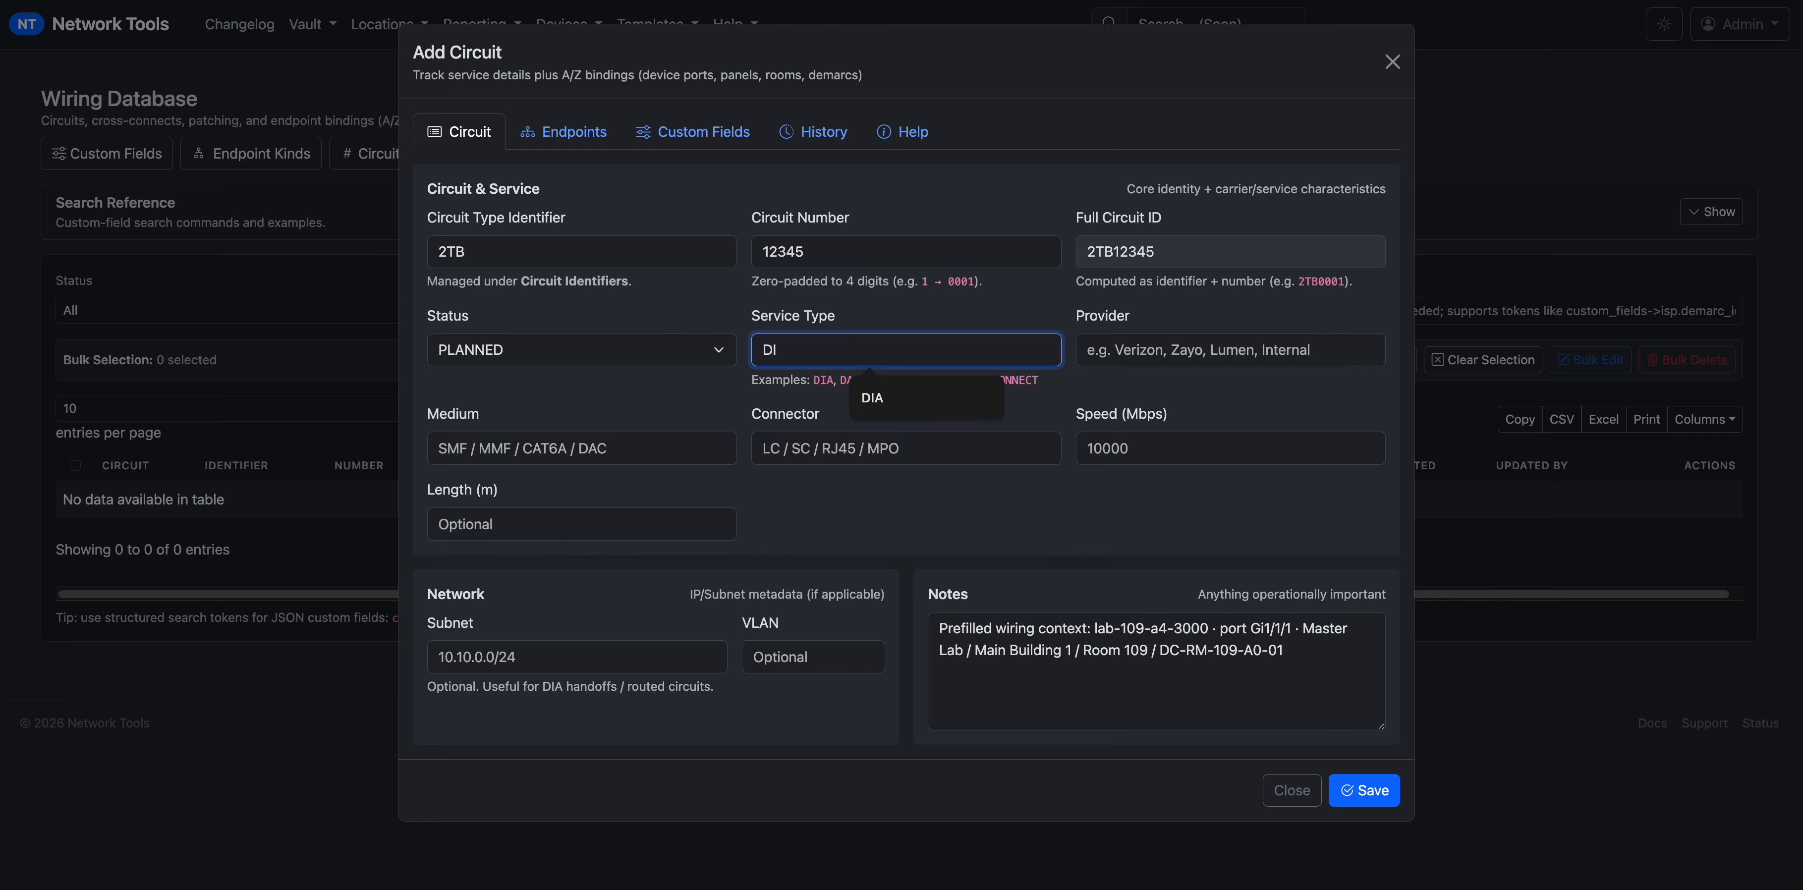
text(A)
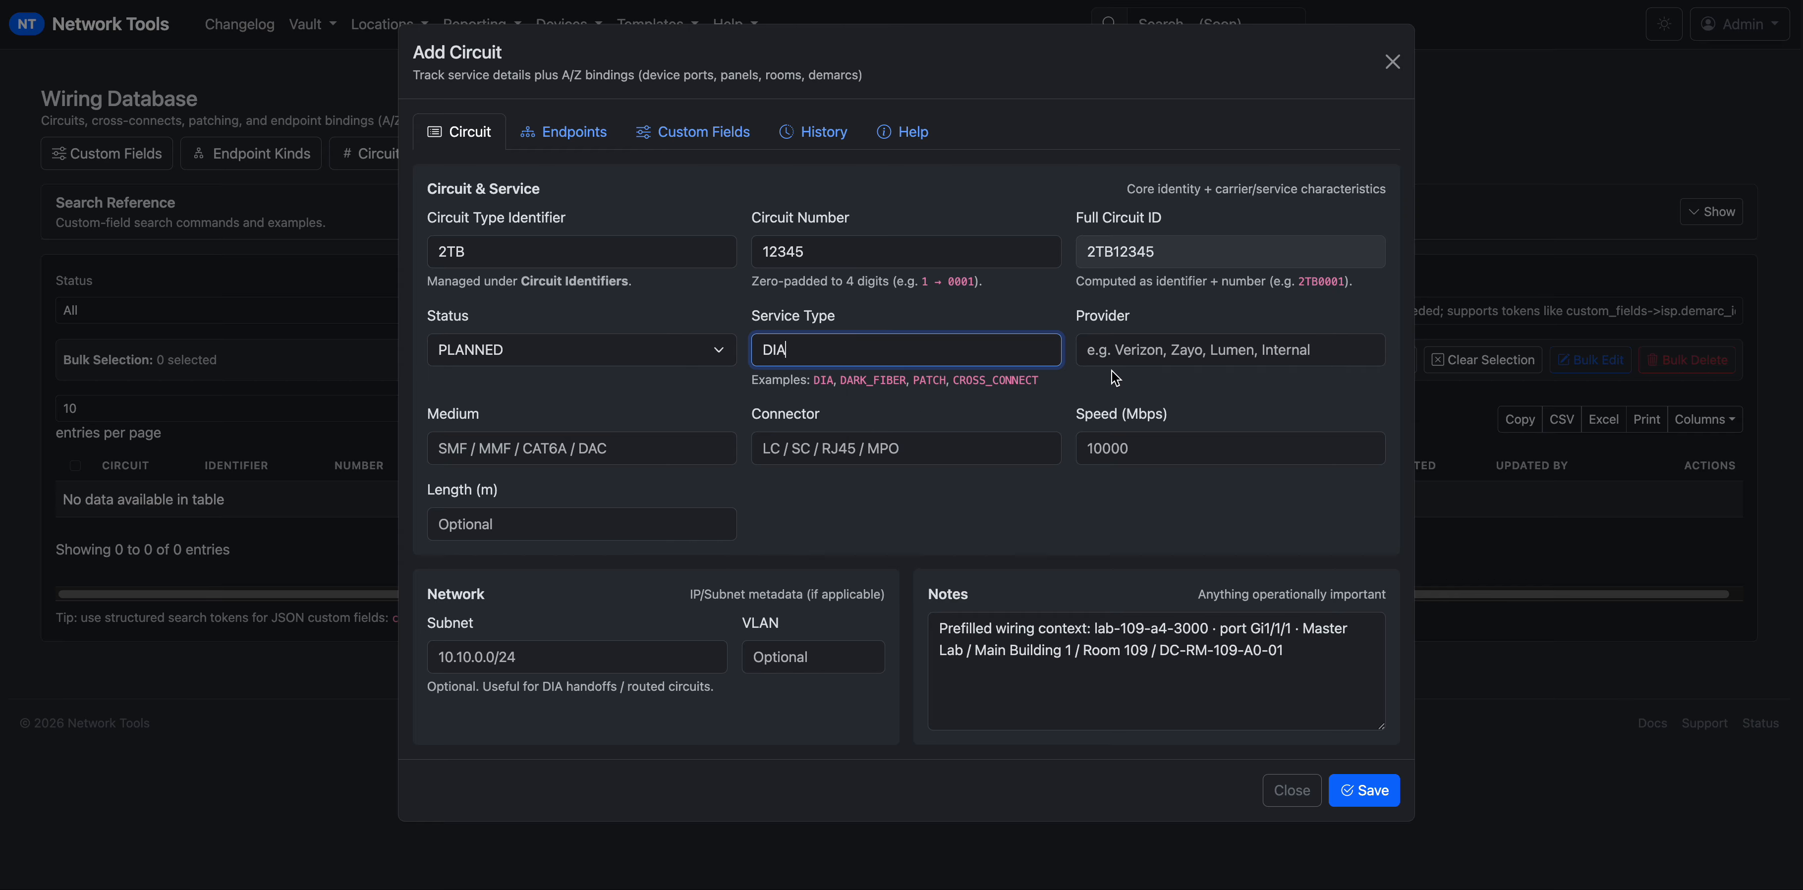
click(1118, 357)
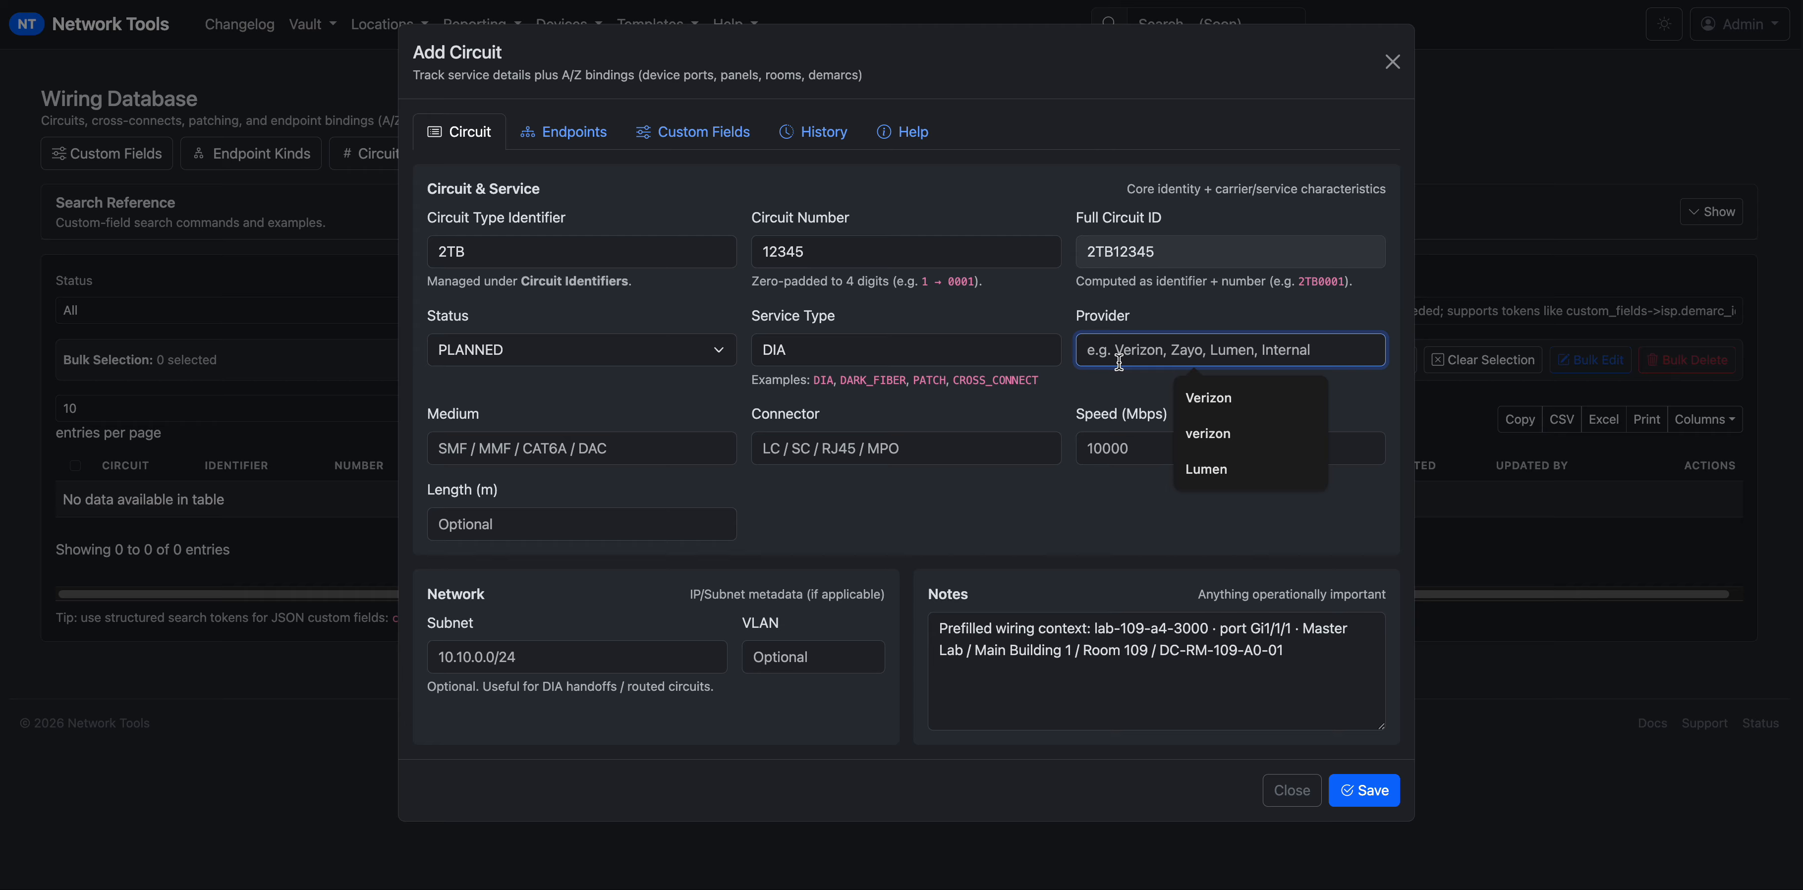
text(ATT)
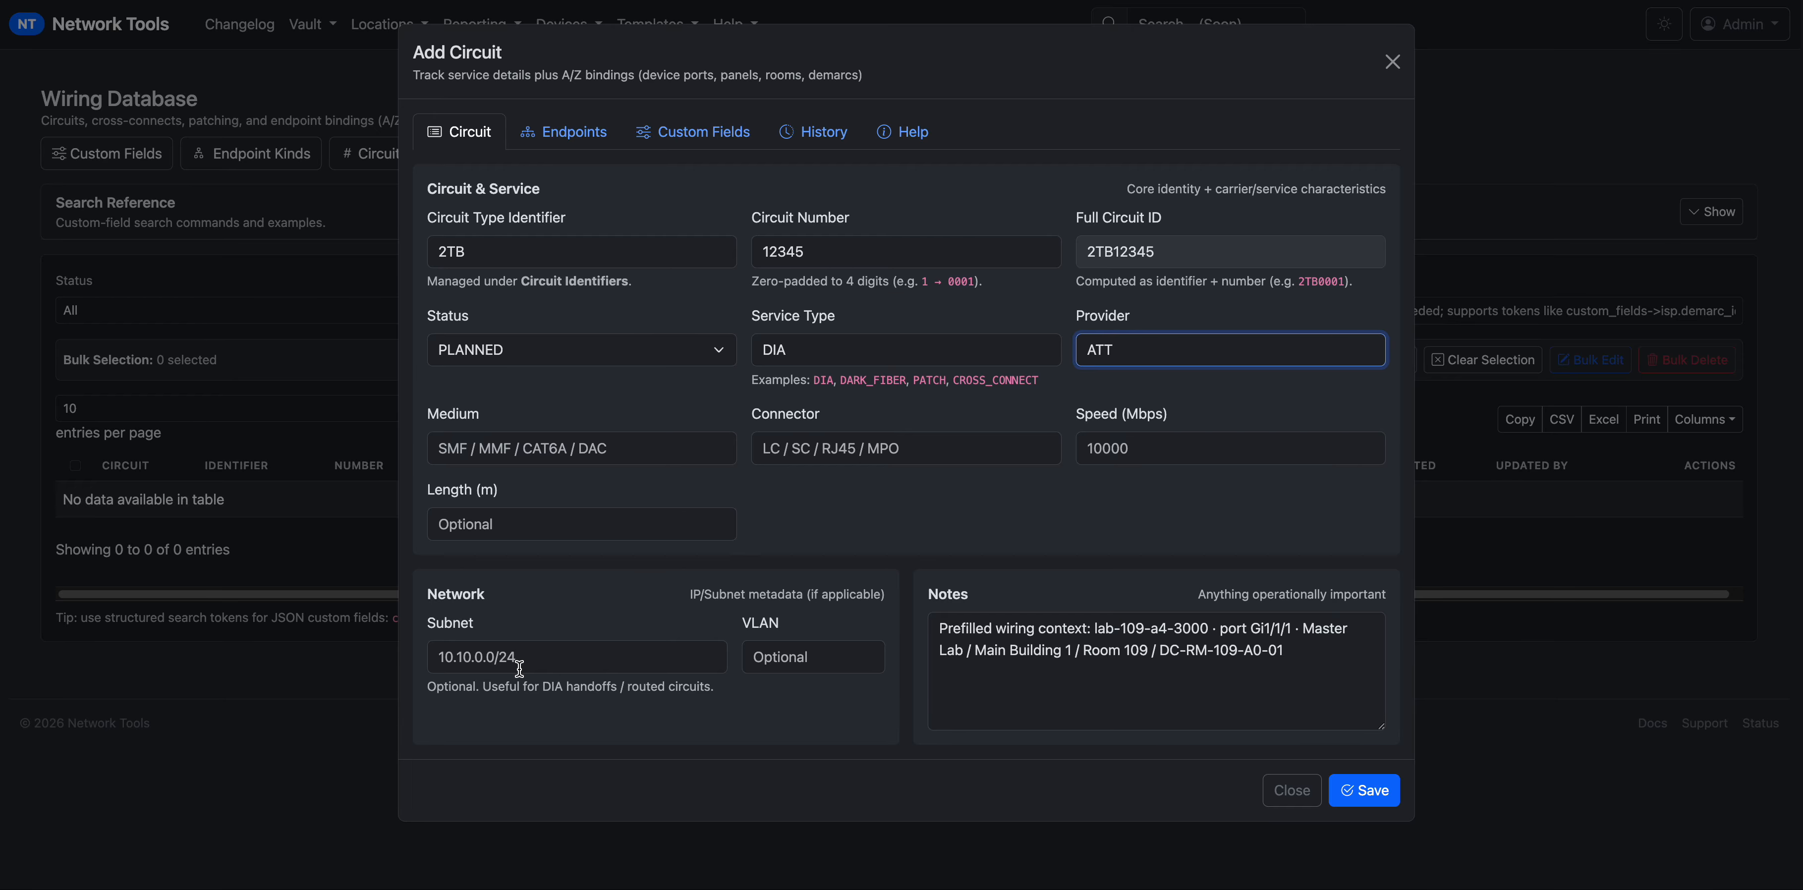
drag(516, 640, 423, 629)
click(538, 664)
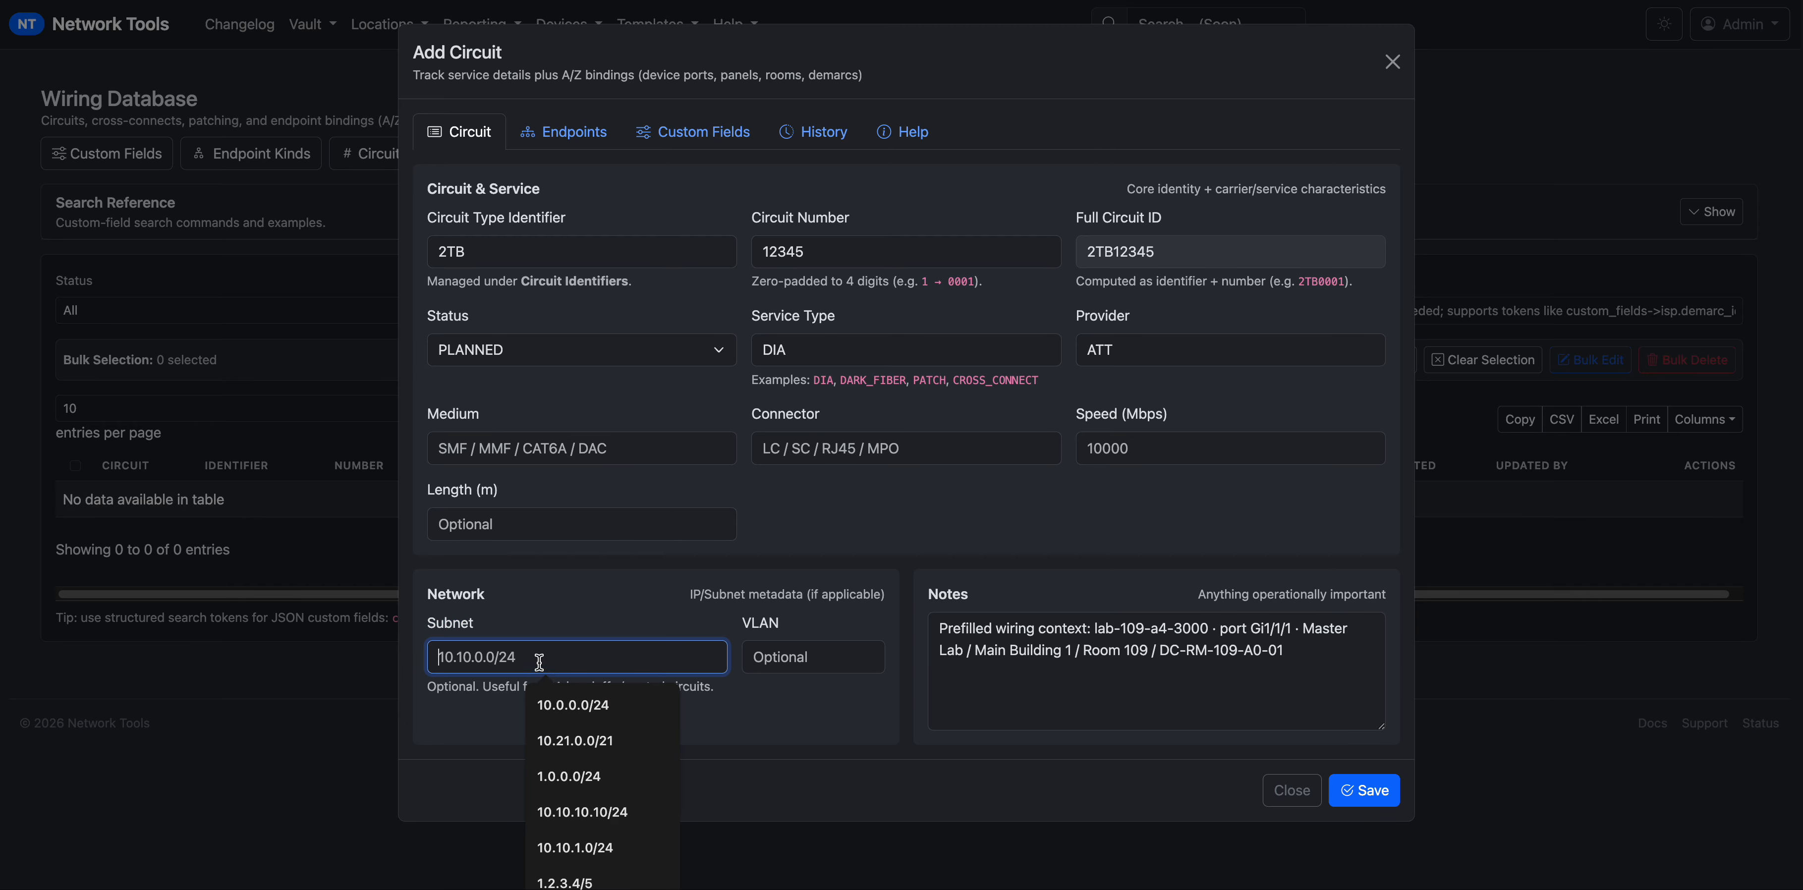
click(533, 628)
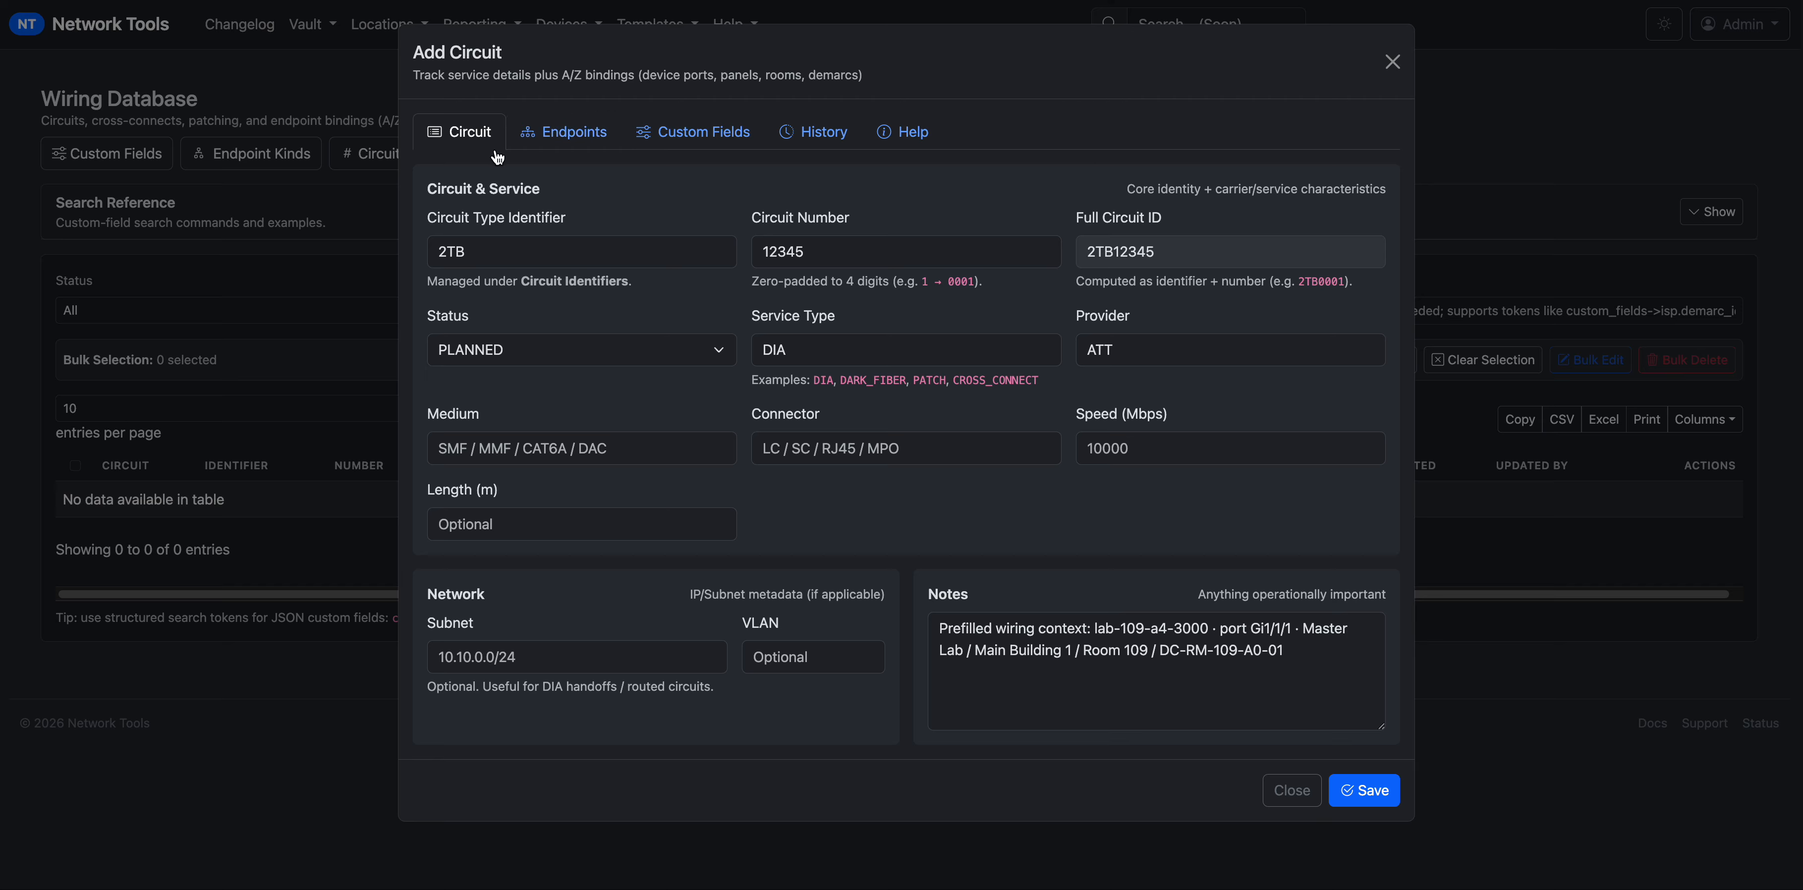
Set the Z endpoint device to DC_DWDM_MUX_100.01.
click(570, 136)
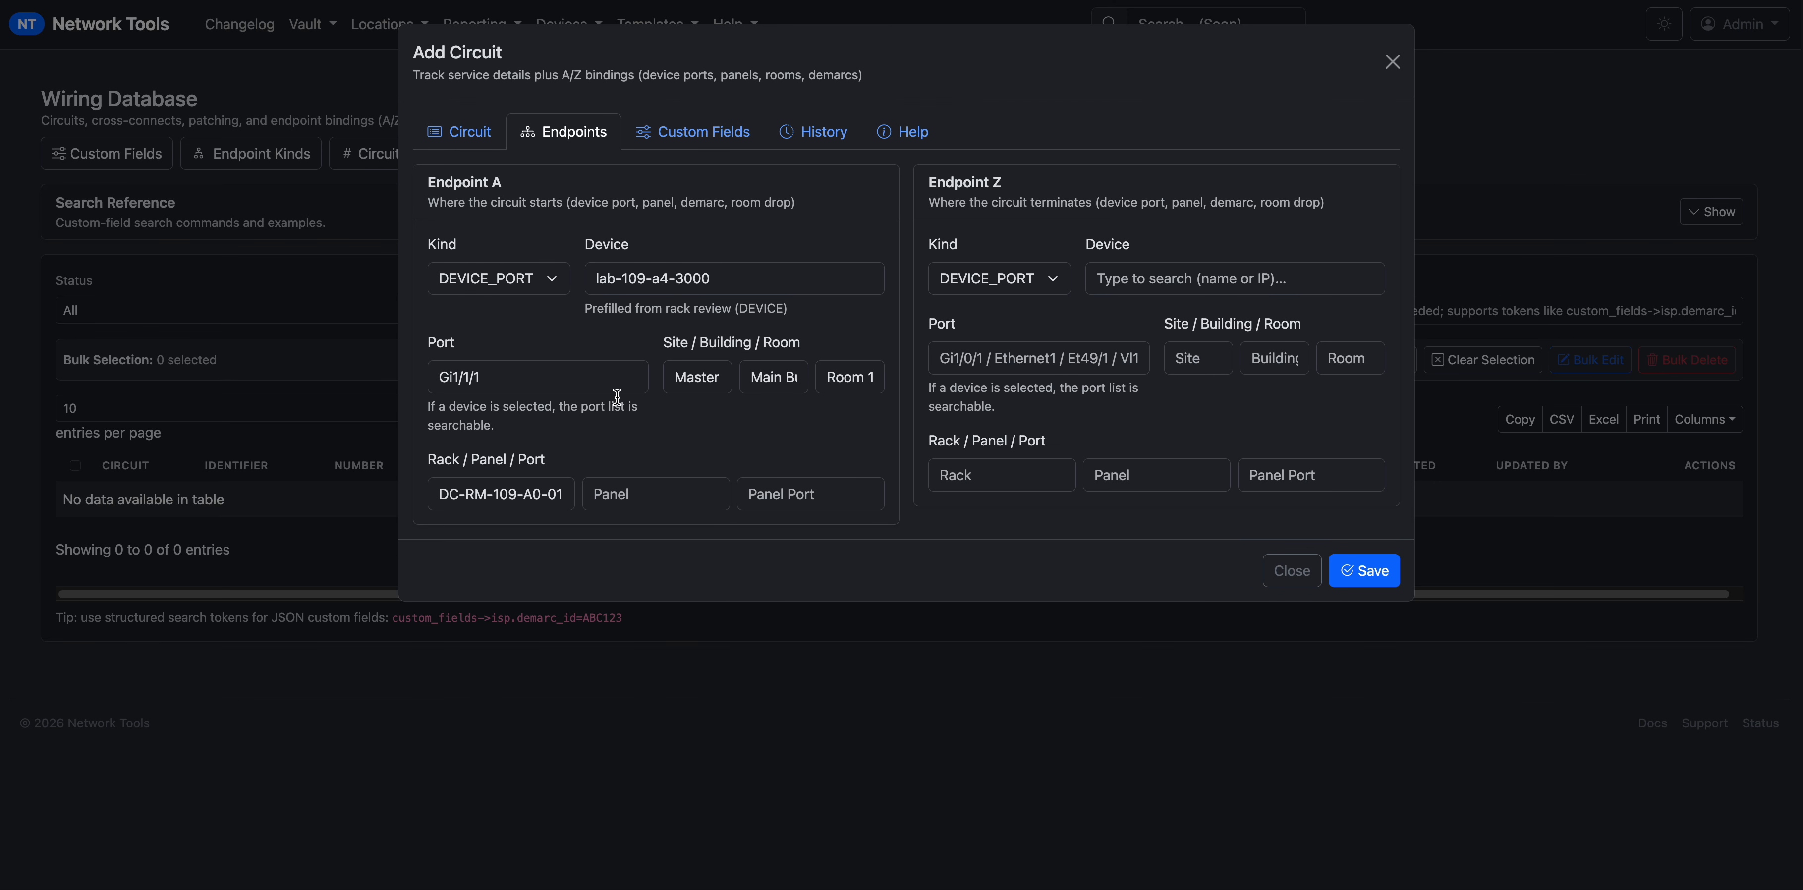
double_click(464, 494)
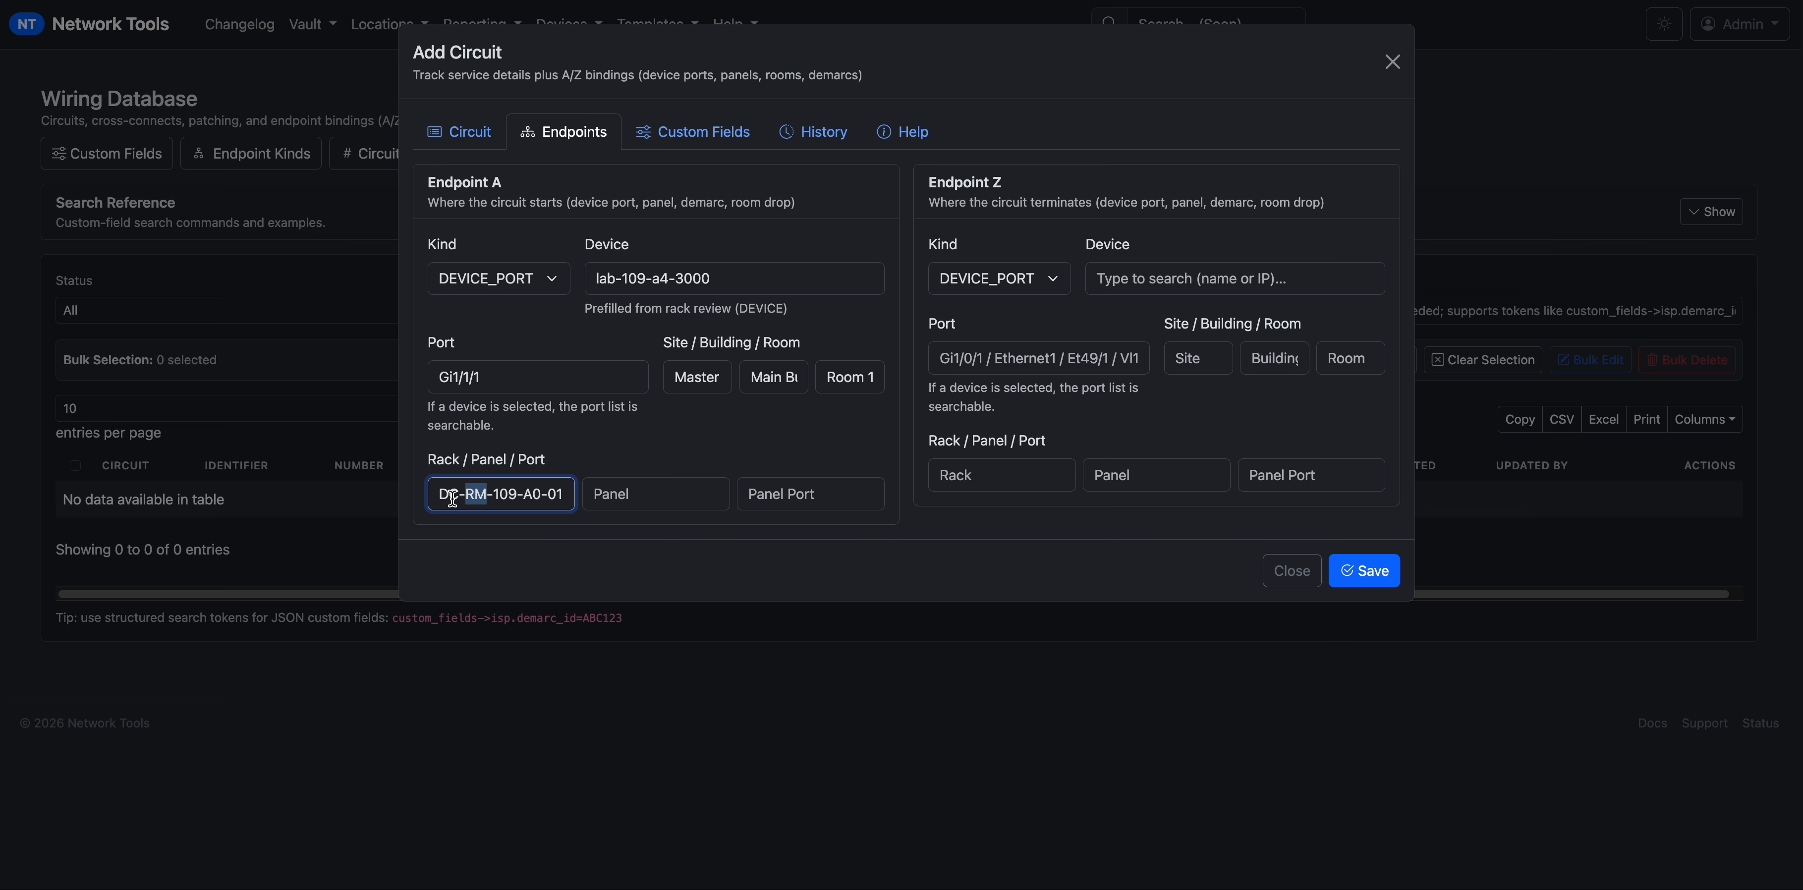
triple_click(456, 501)
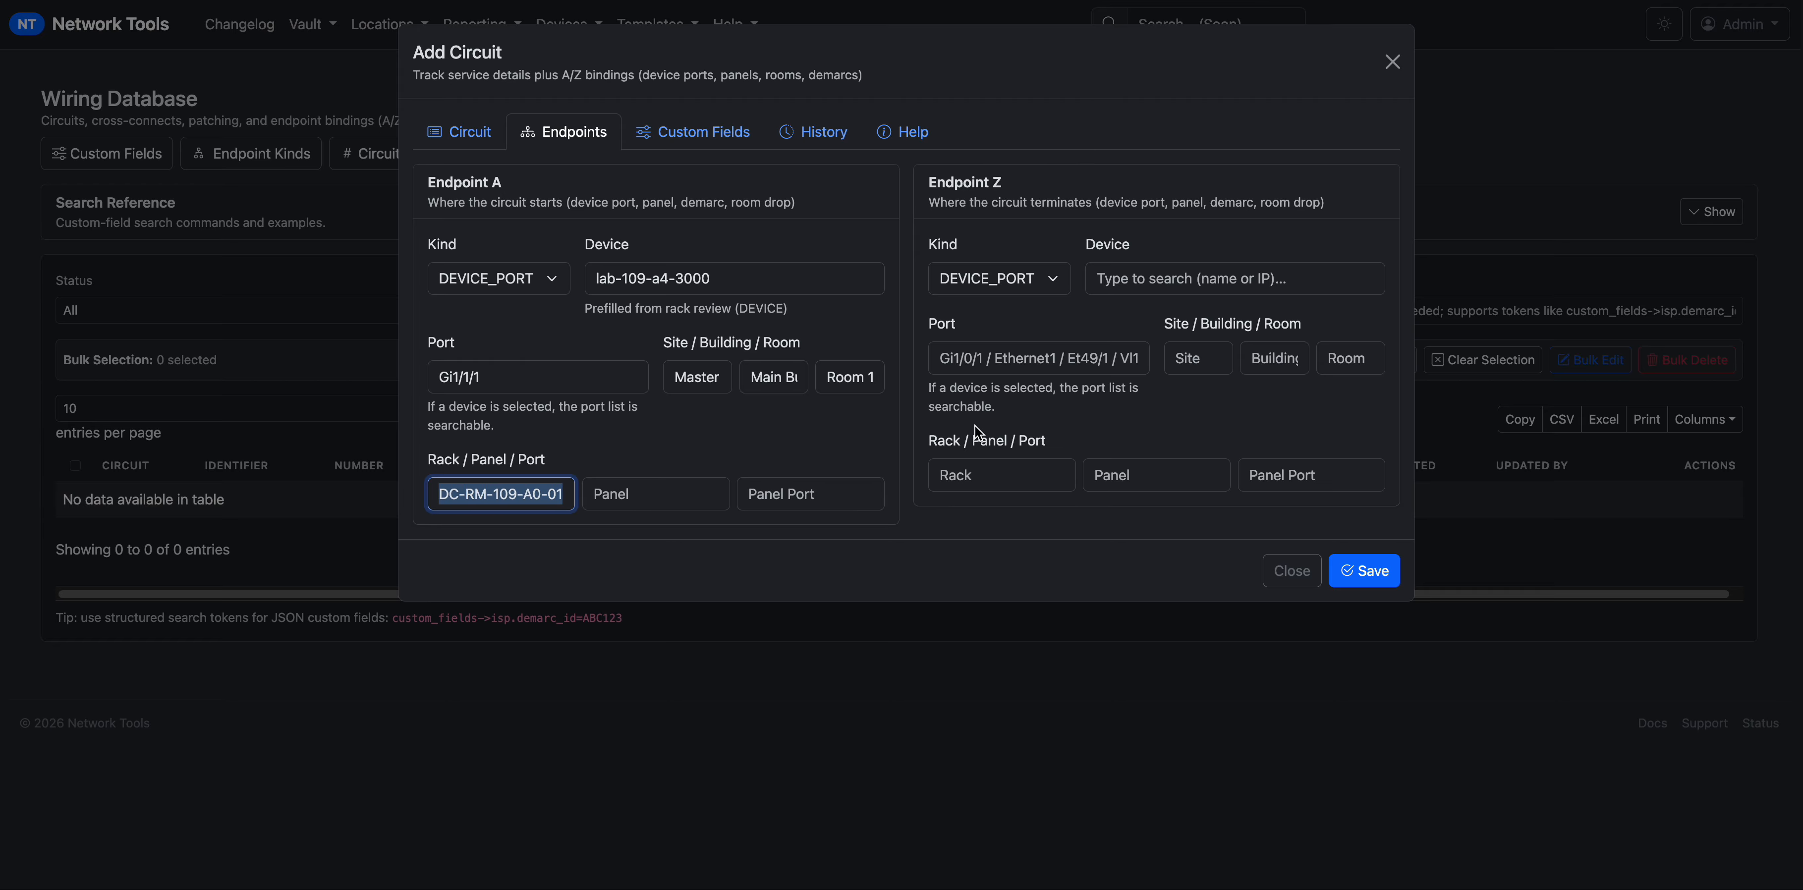
click(1140, 274)
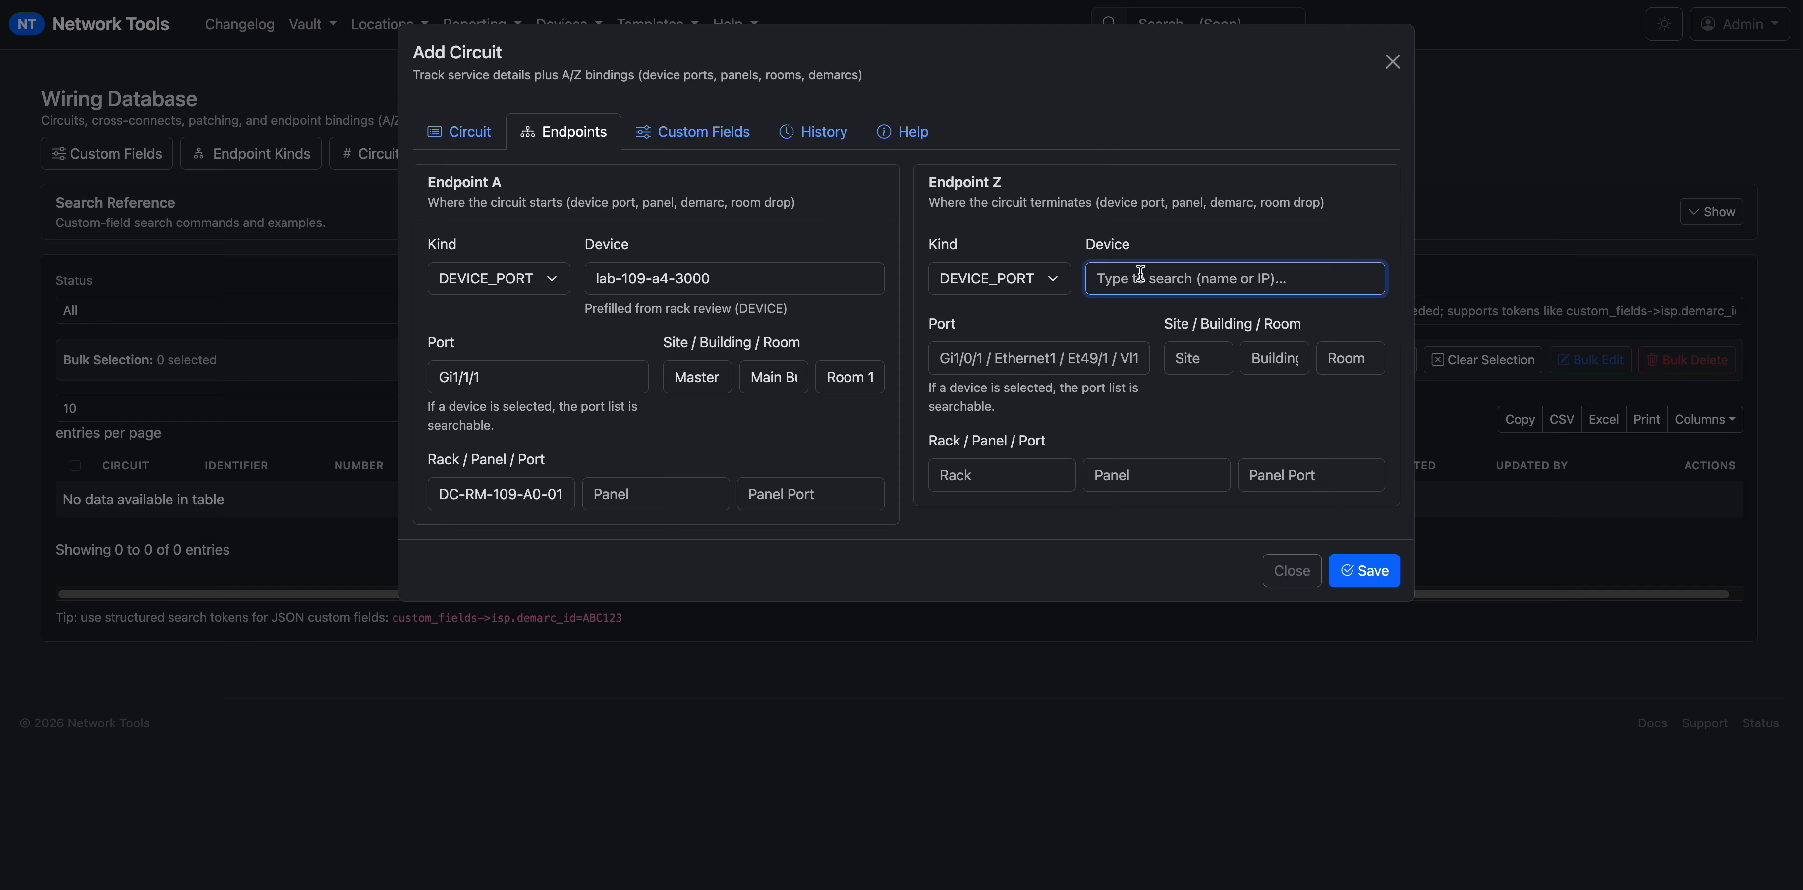
text(DC)
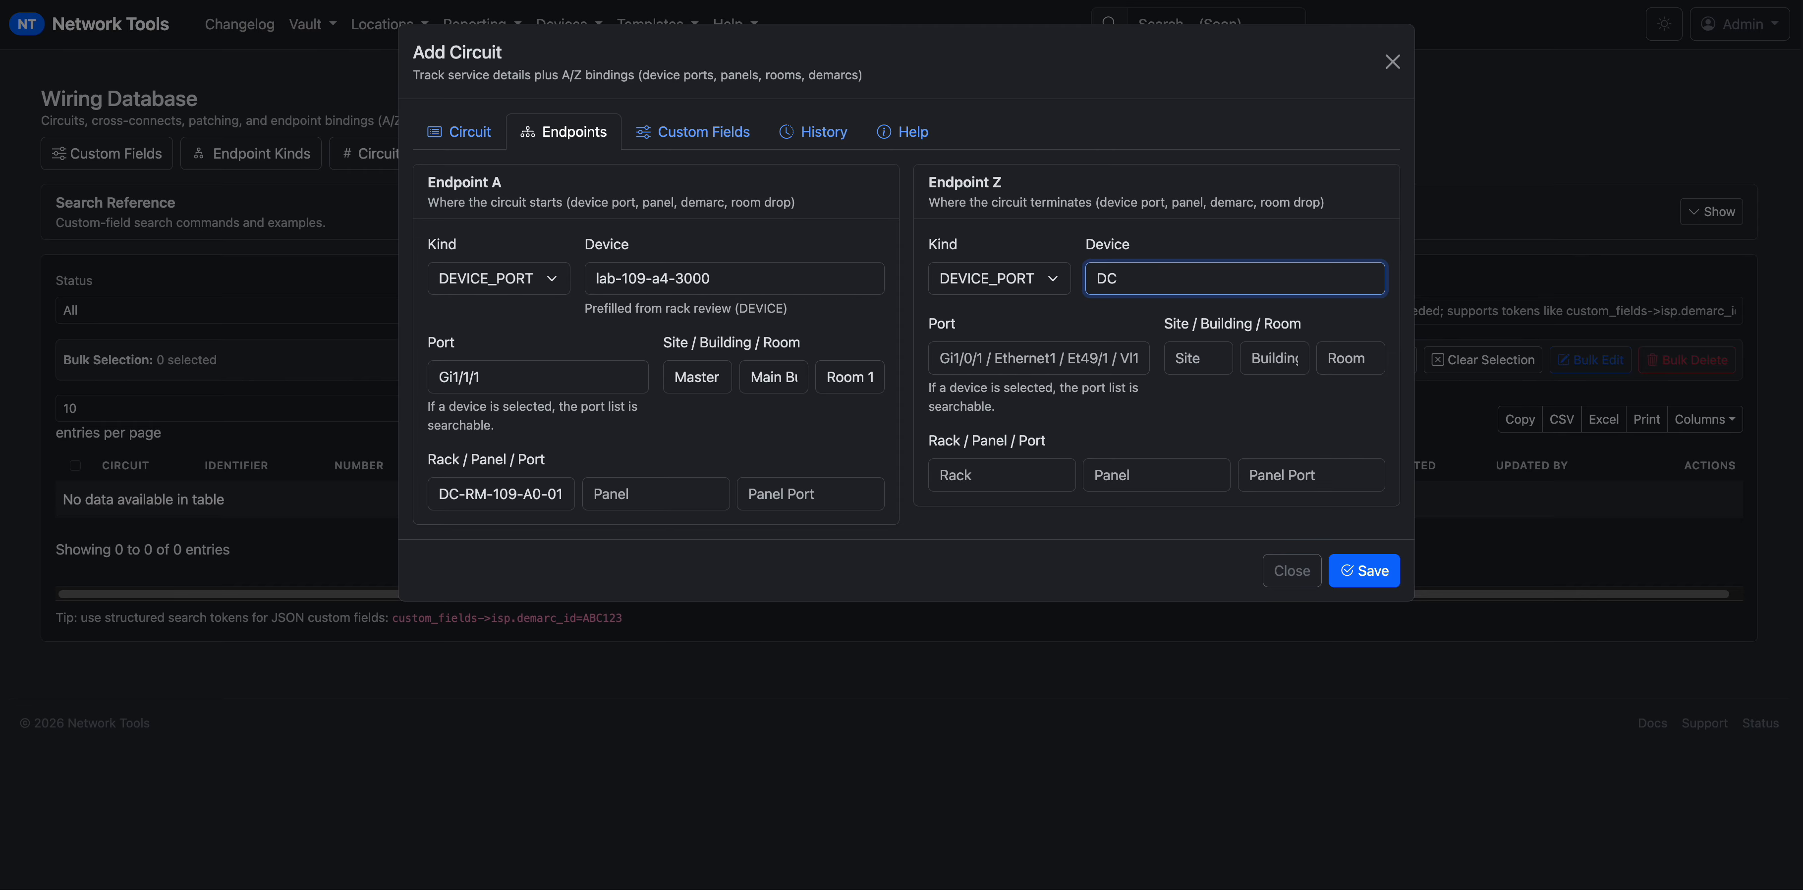
key(Down)
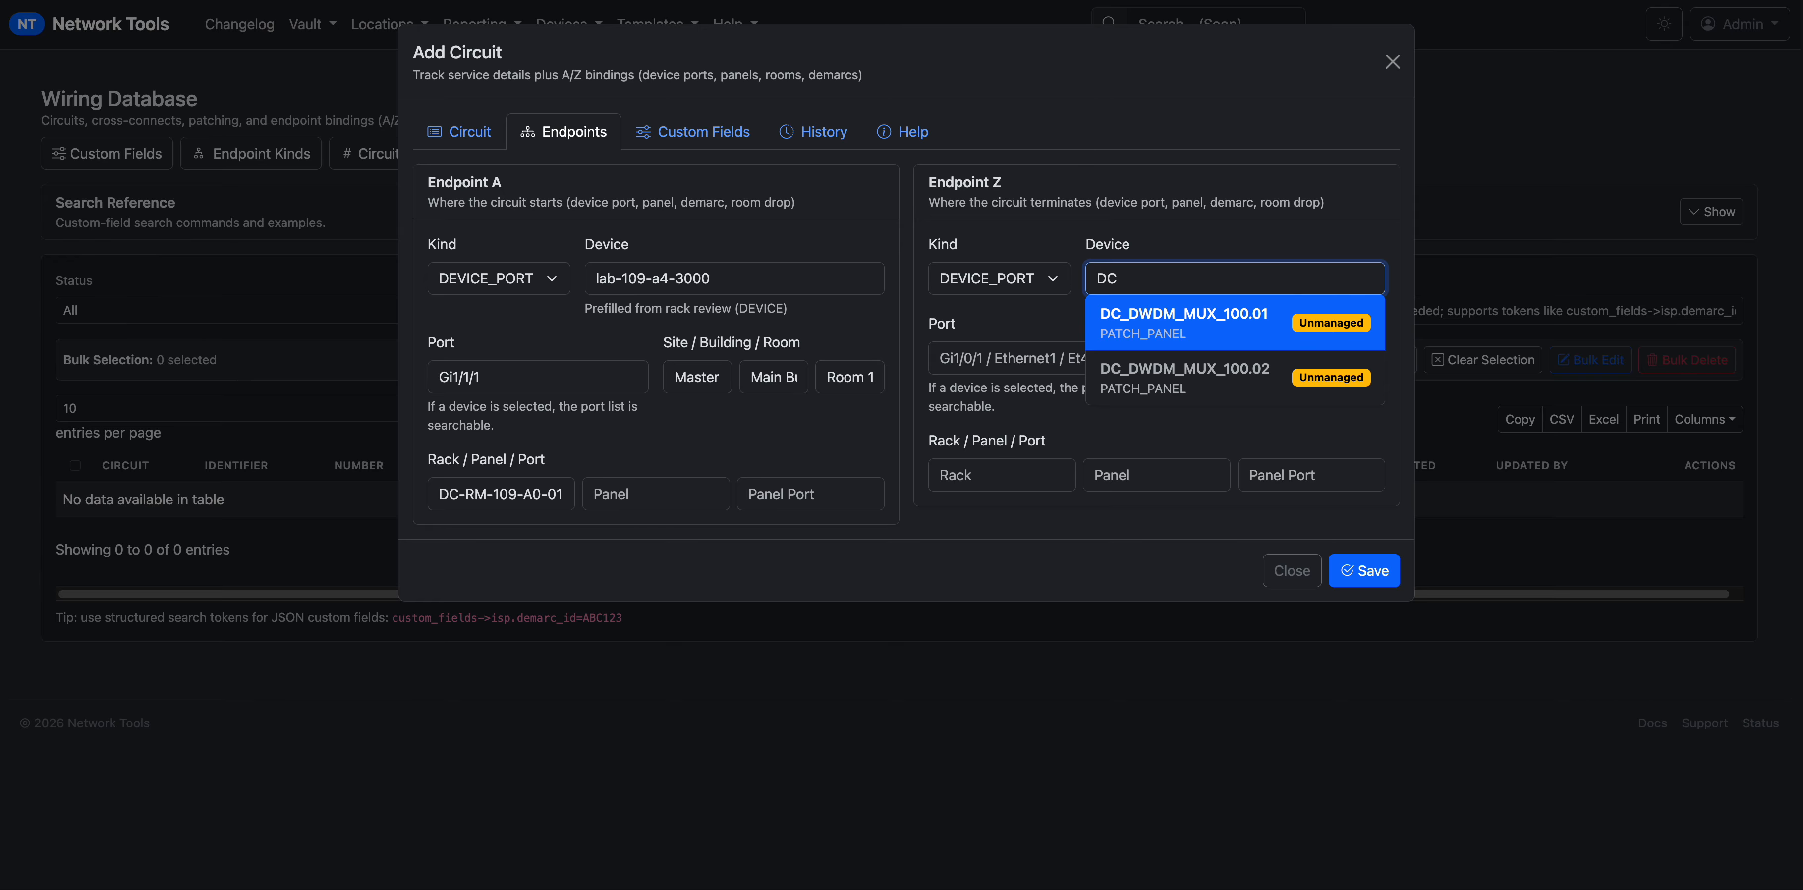
key(Return)
Choose port 1-1-1-1 for the Z endpoint.
click(1067, 389)
text(1)
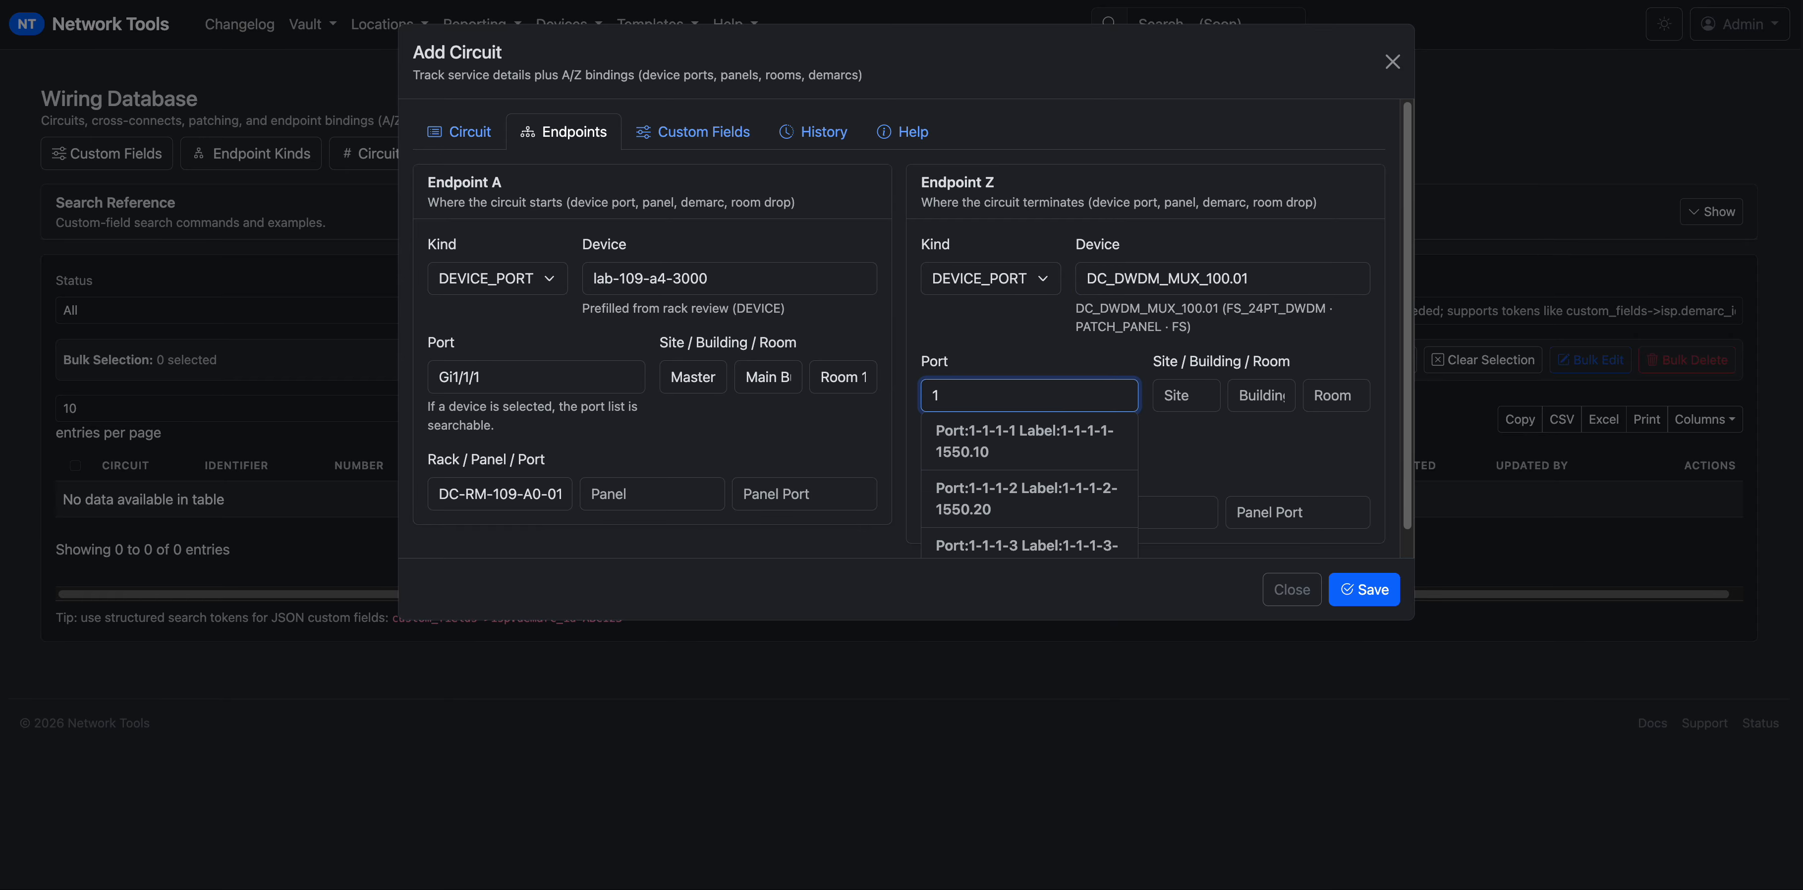
key(Down)
key(Down)
key(Up)
key(Down)
key(Up)
key(Return)
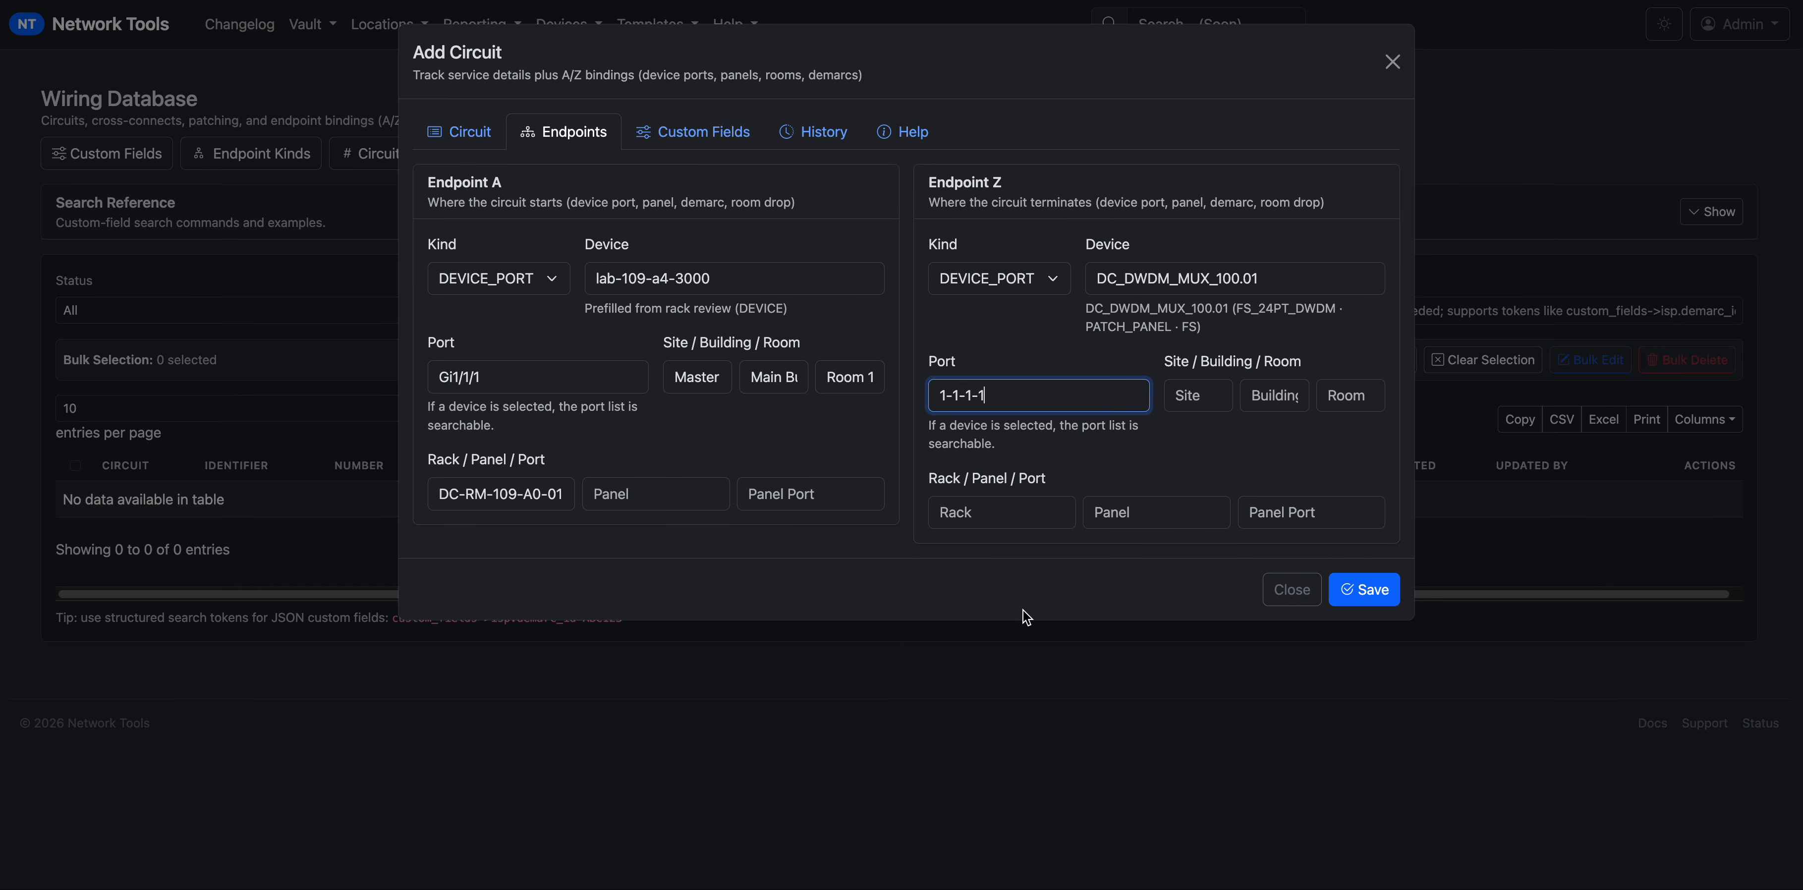
Copy rack DC-RM-109-A0-01 from Endpoint A into the Z endpoint's rack.
click(1018, 514)
click(1057, 484)
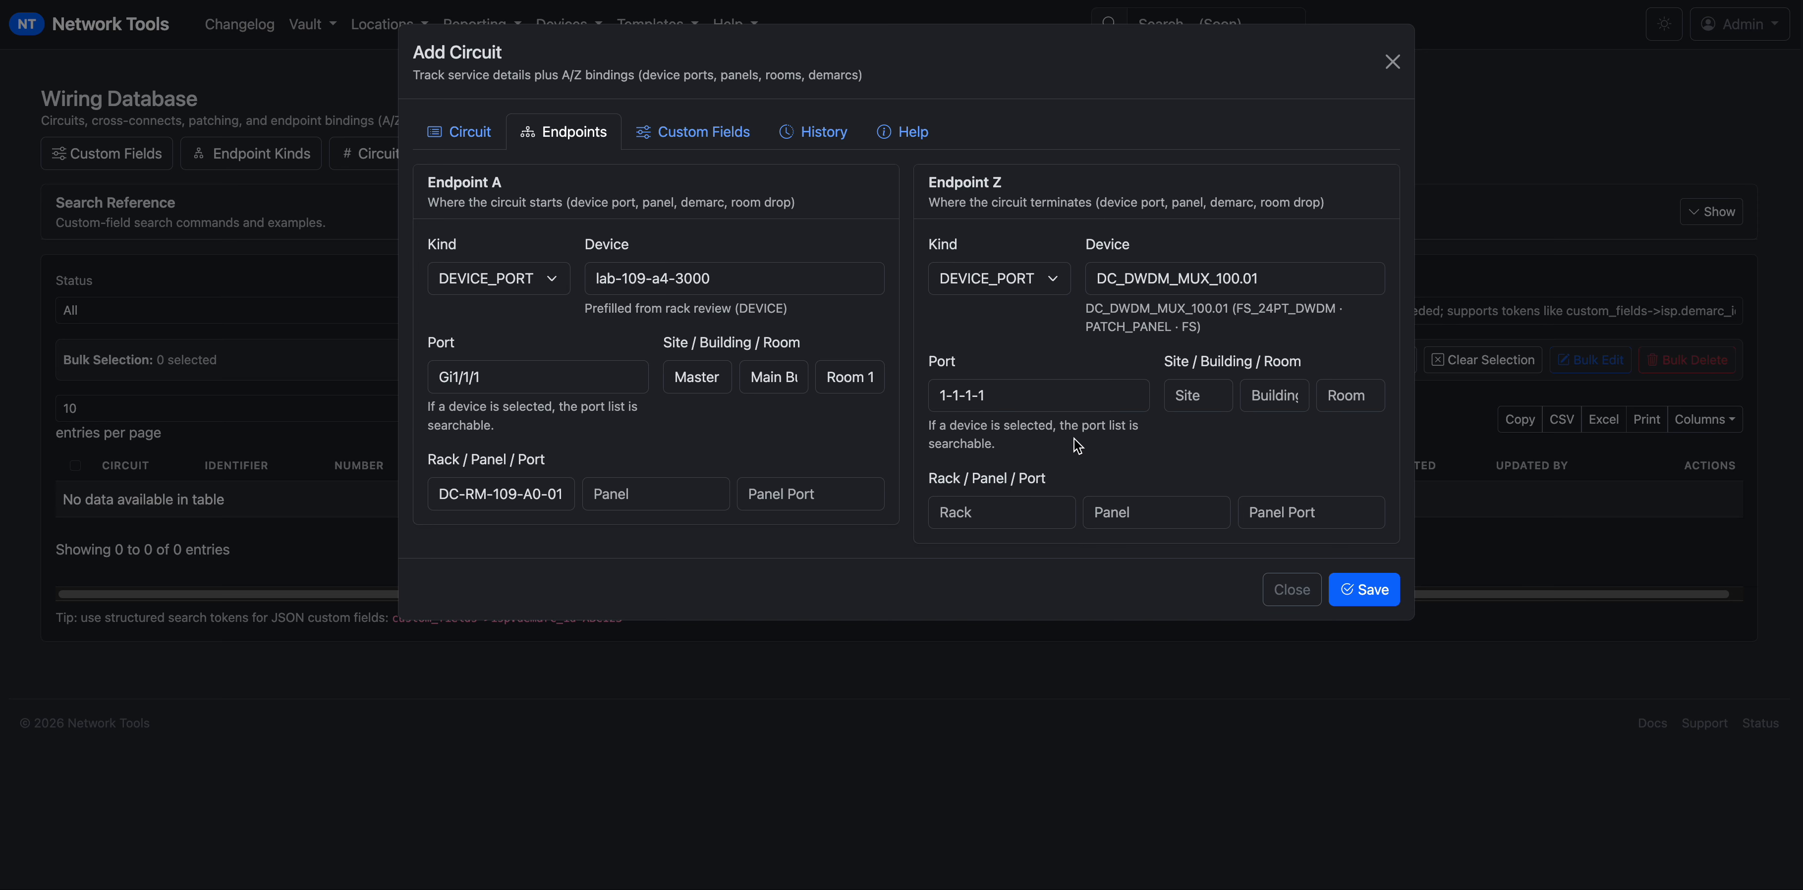
click(501, 490)
key(ctrl+c)
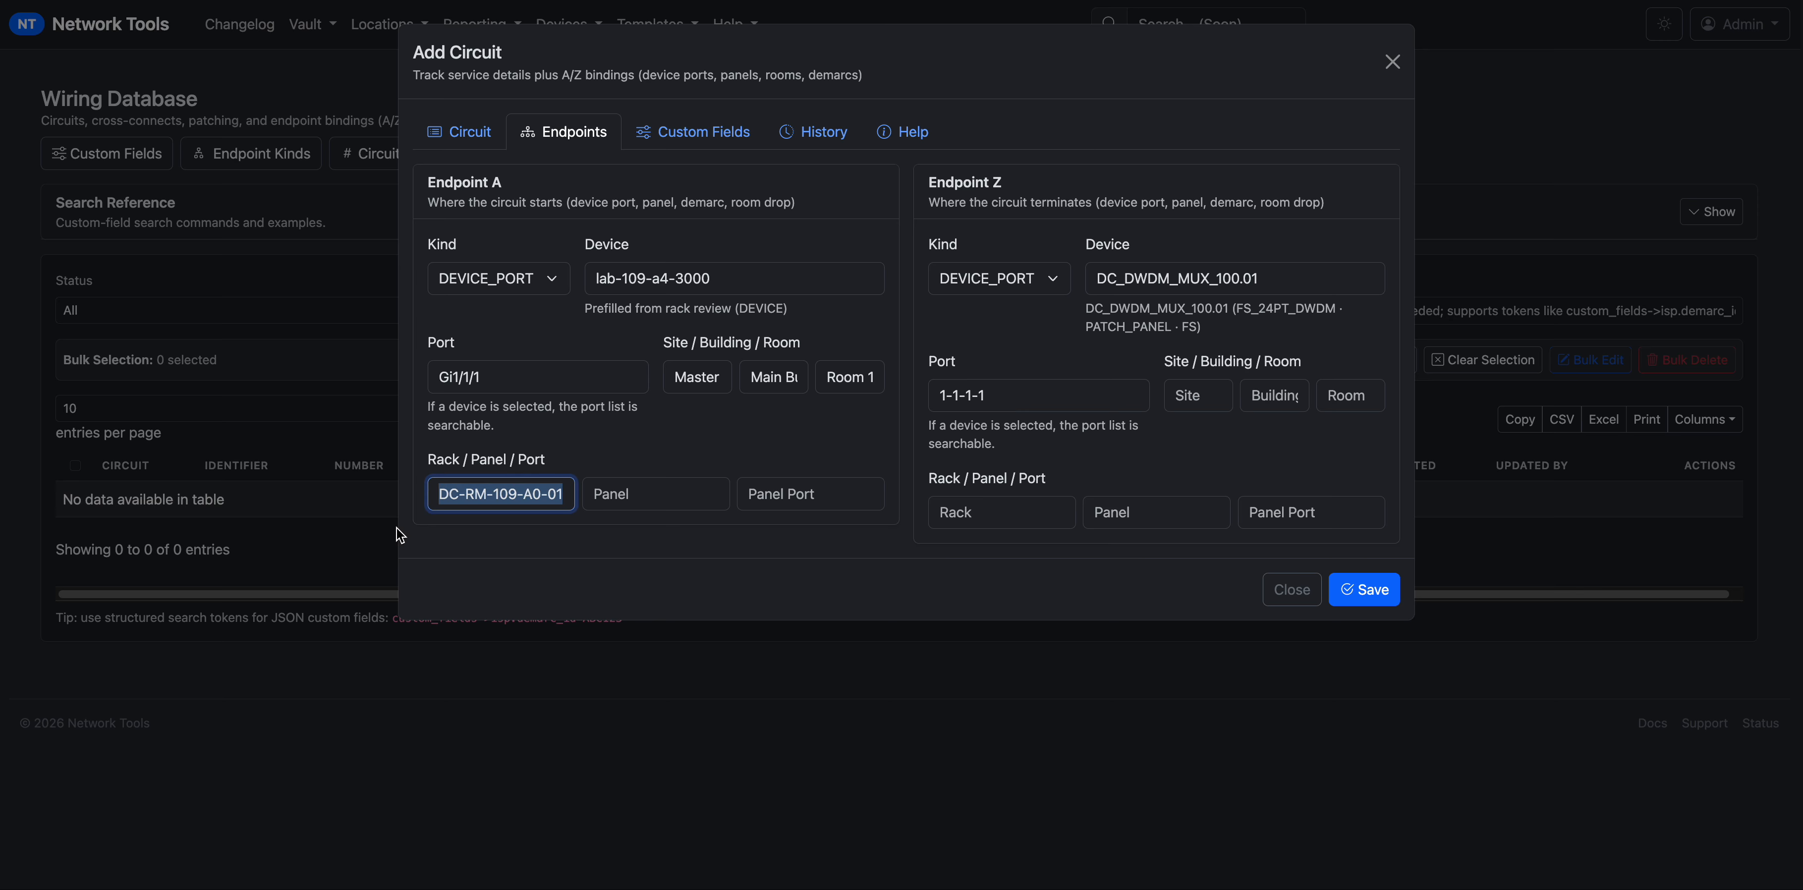
click(1019, 516)
key(ctrl+v)
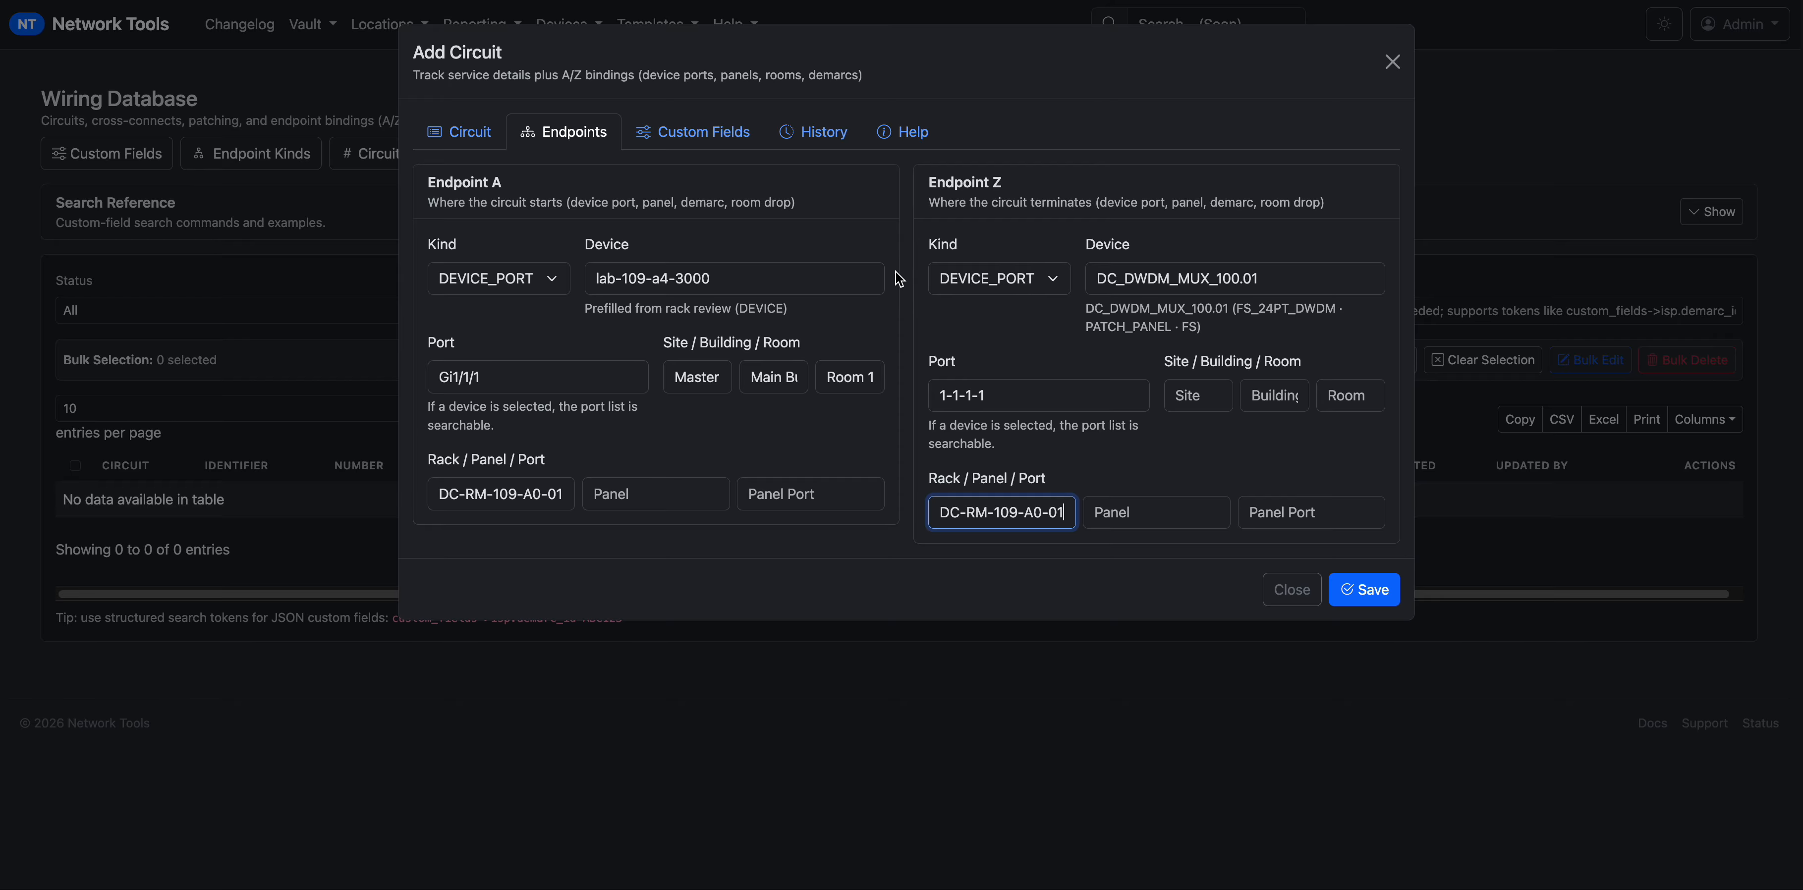
Set the circuit's RFC Test Passed custom field to Yes.
click(698, 147)
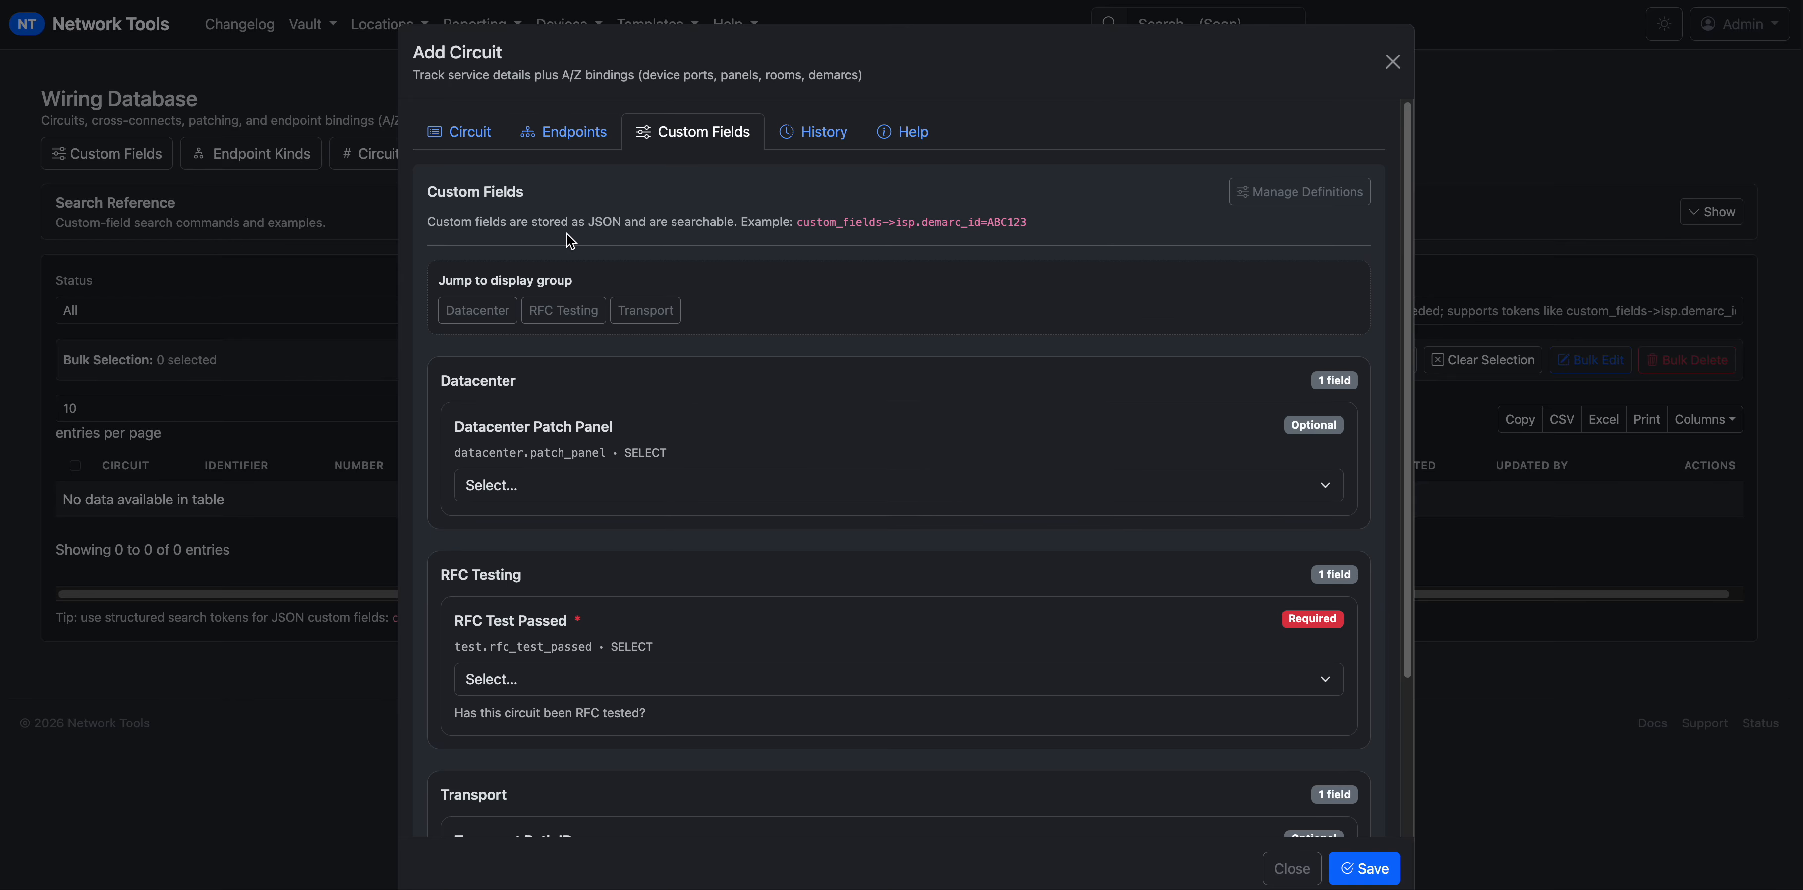
scroll(492, 294, down, 1)
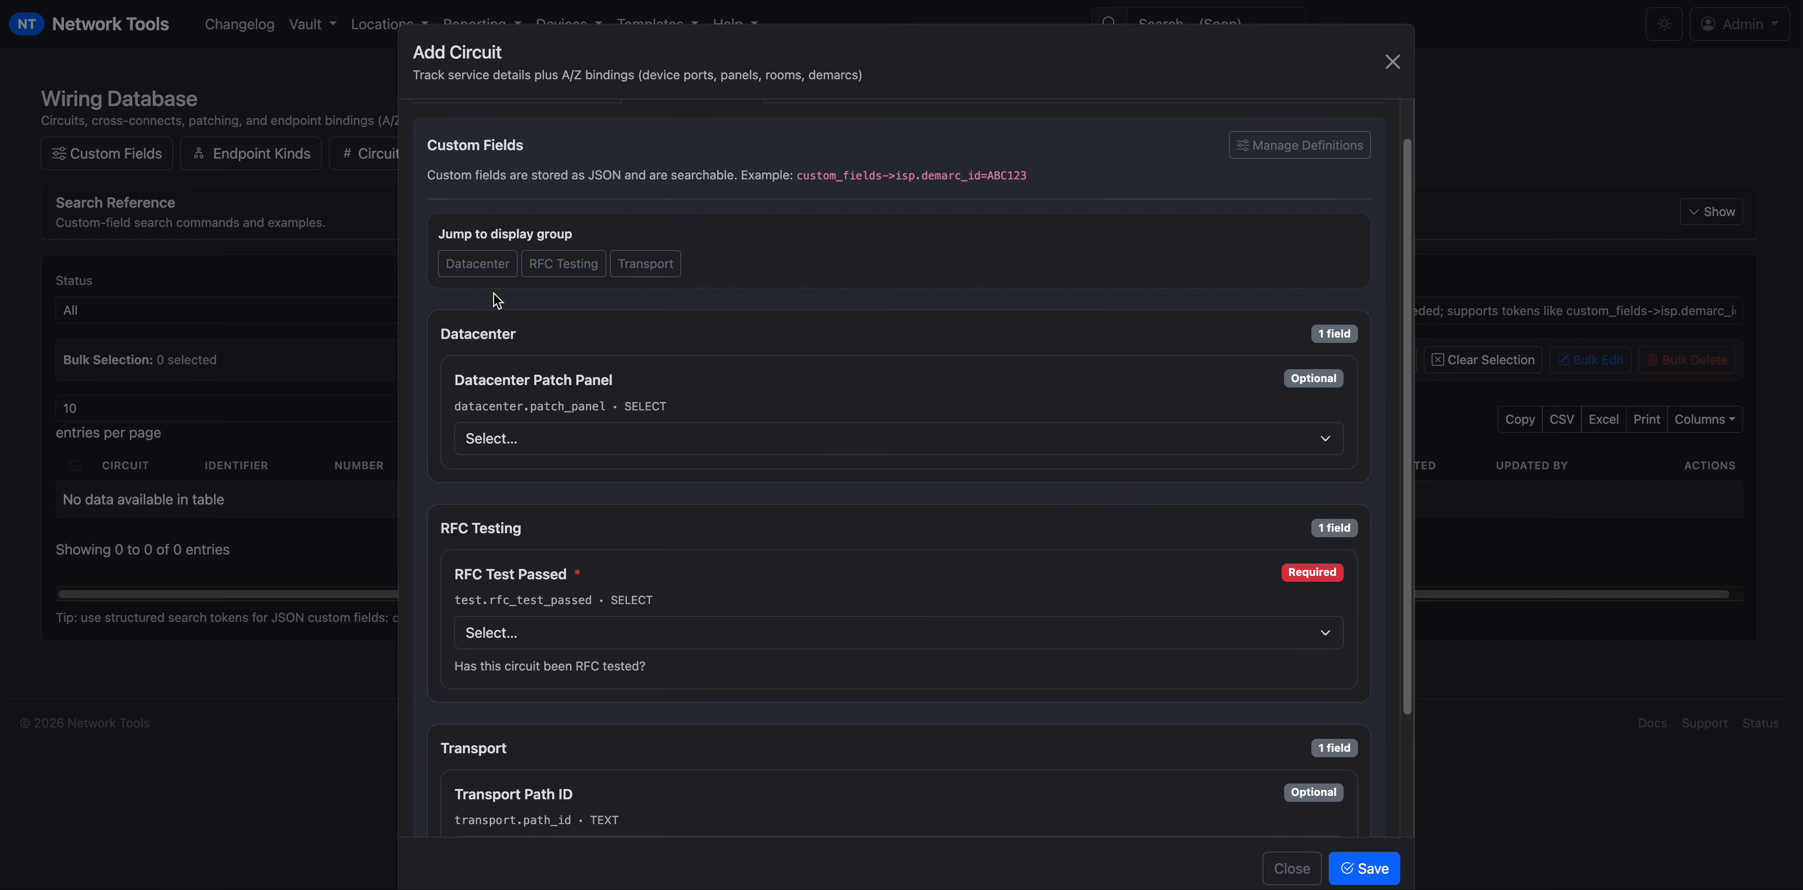
scroll(750, 401, up, 1)
scroll(725, 538, down, 1)
scroll(711, 507, up, 1)
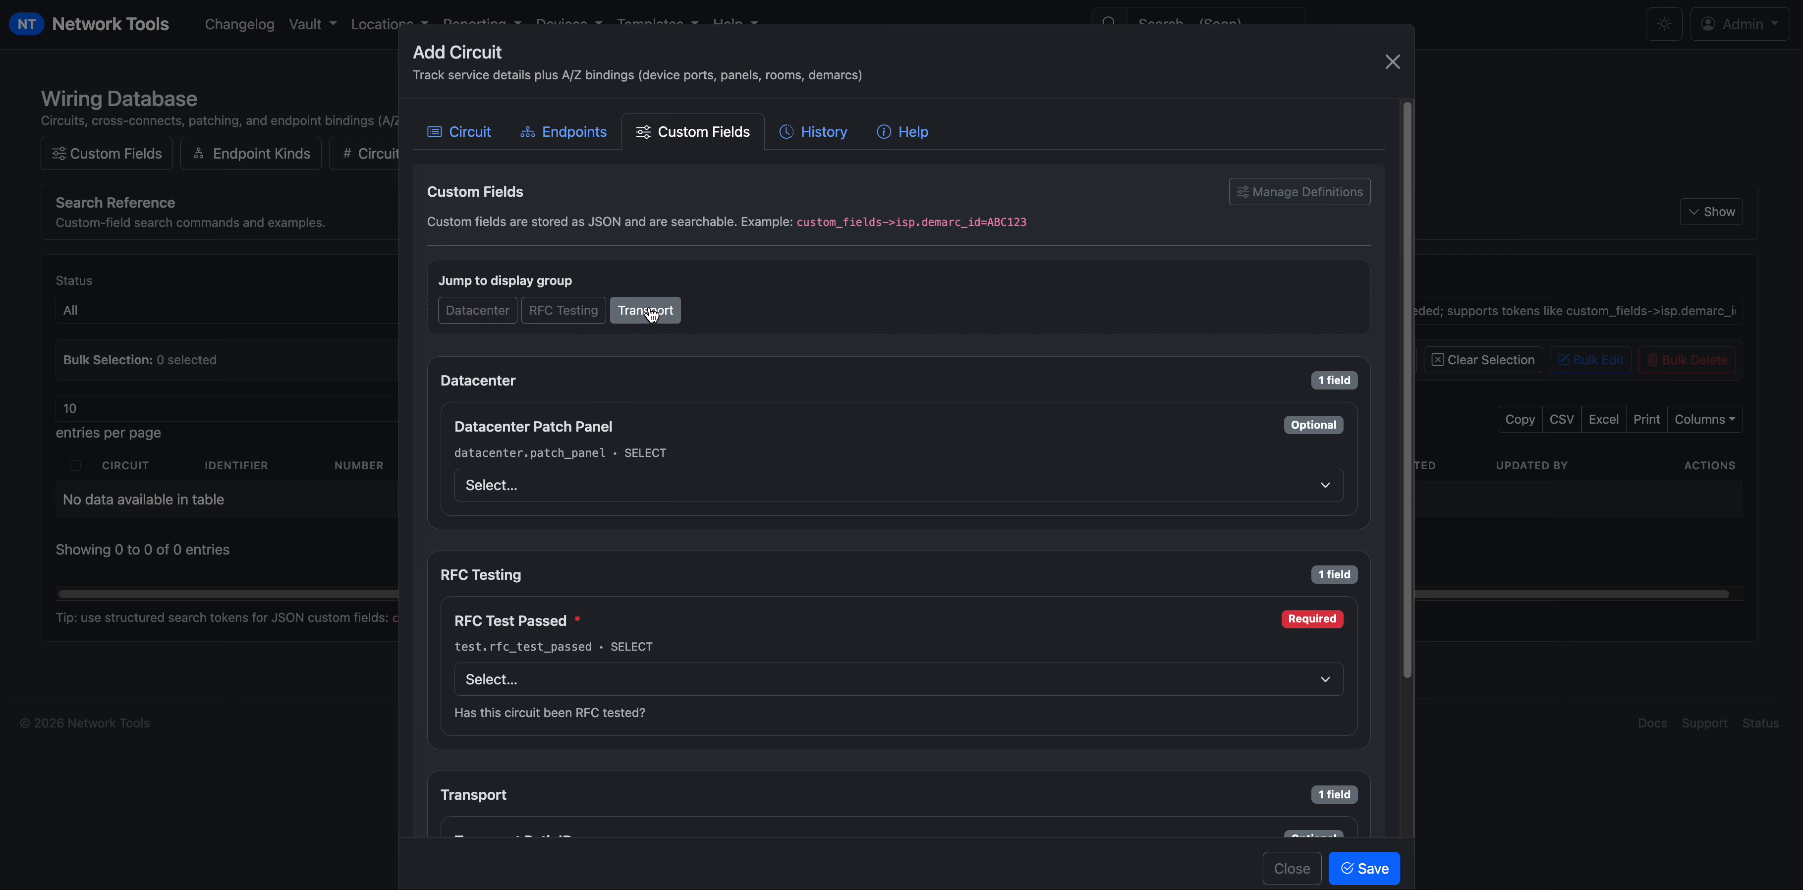
click(628, 308)
scroll(631, 304, up, 2)
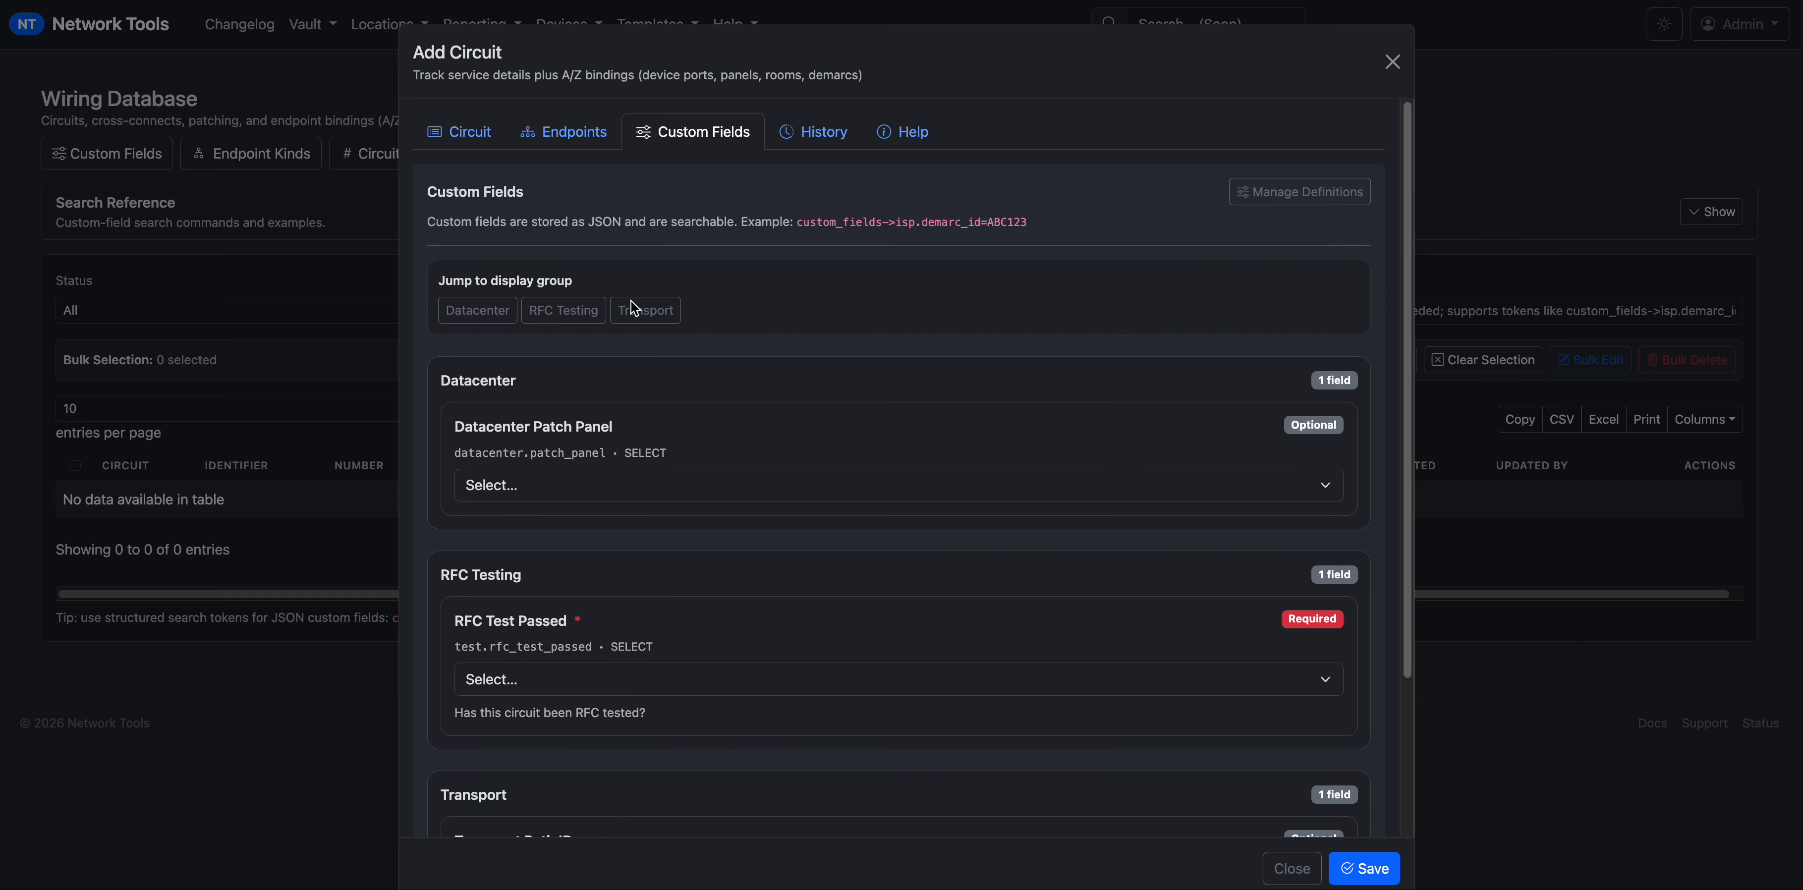
click(574, 311)
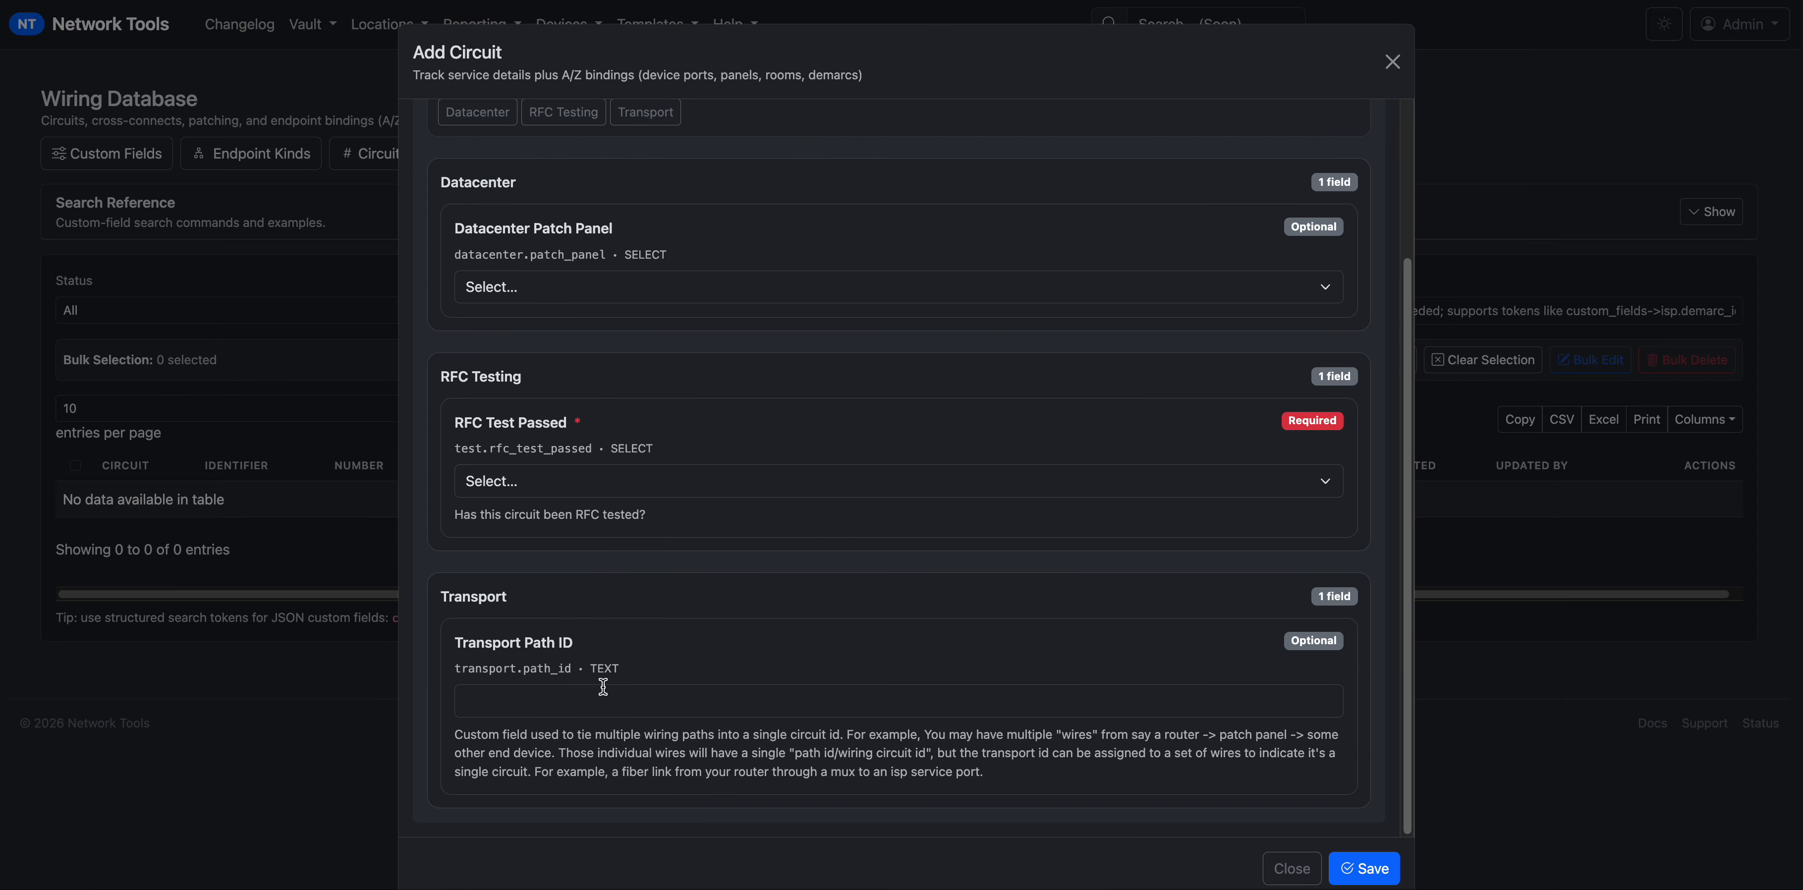
click(596, 481)
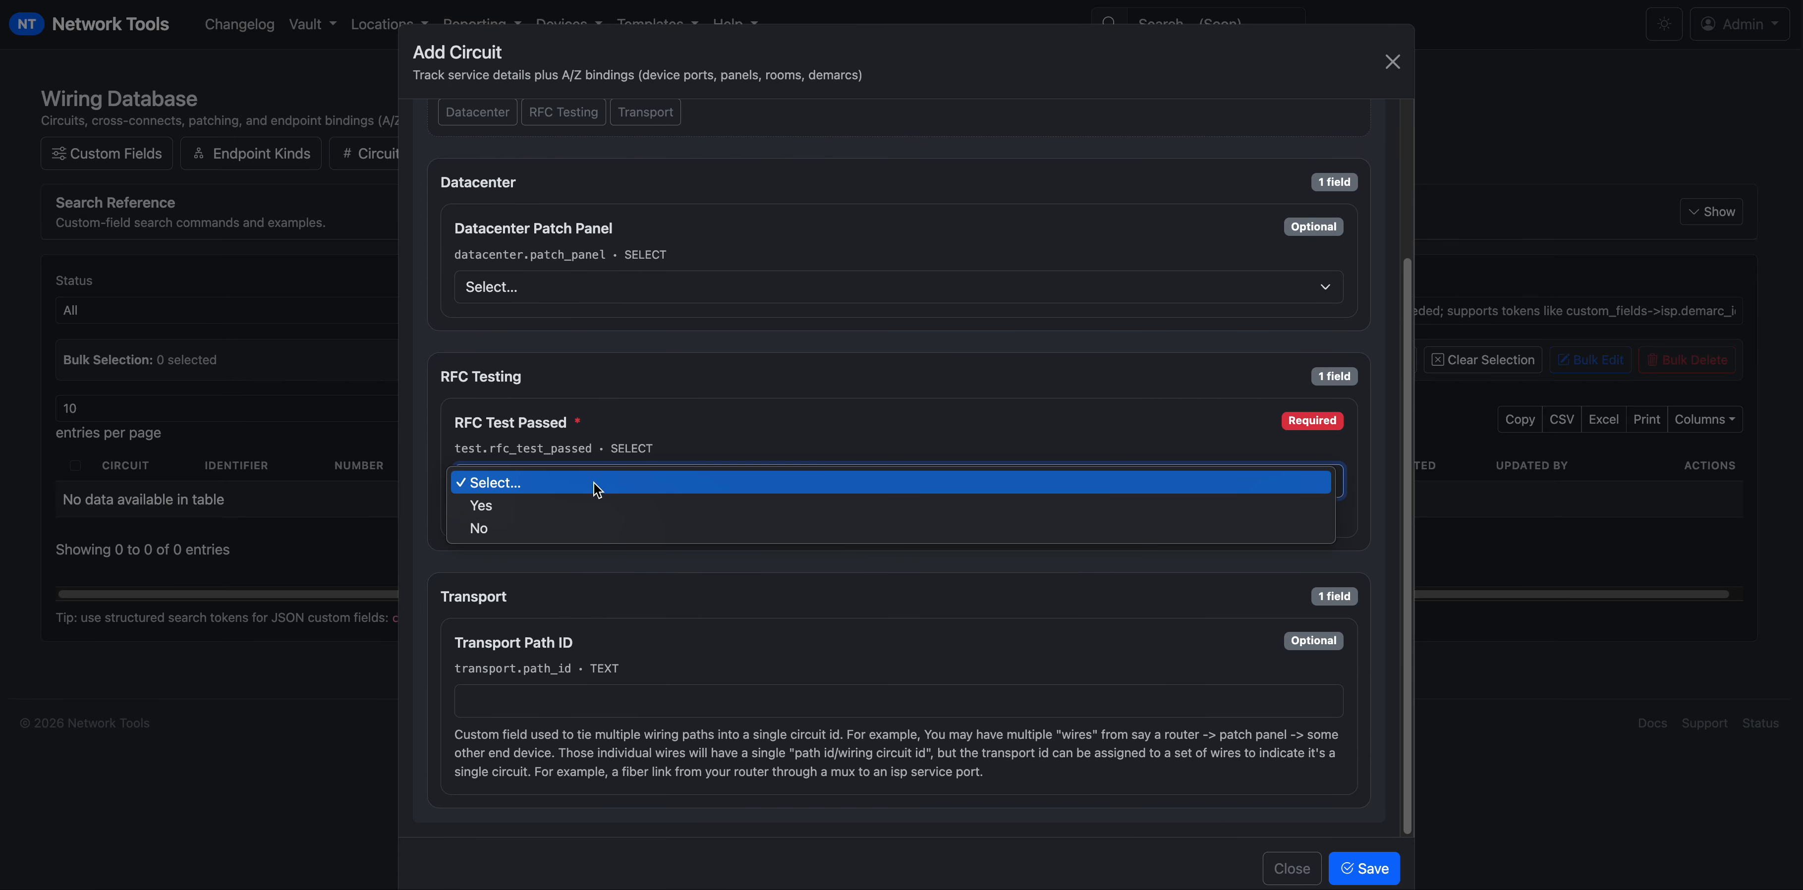
click(592, 505)
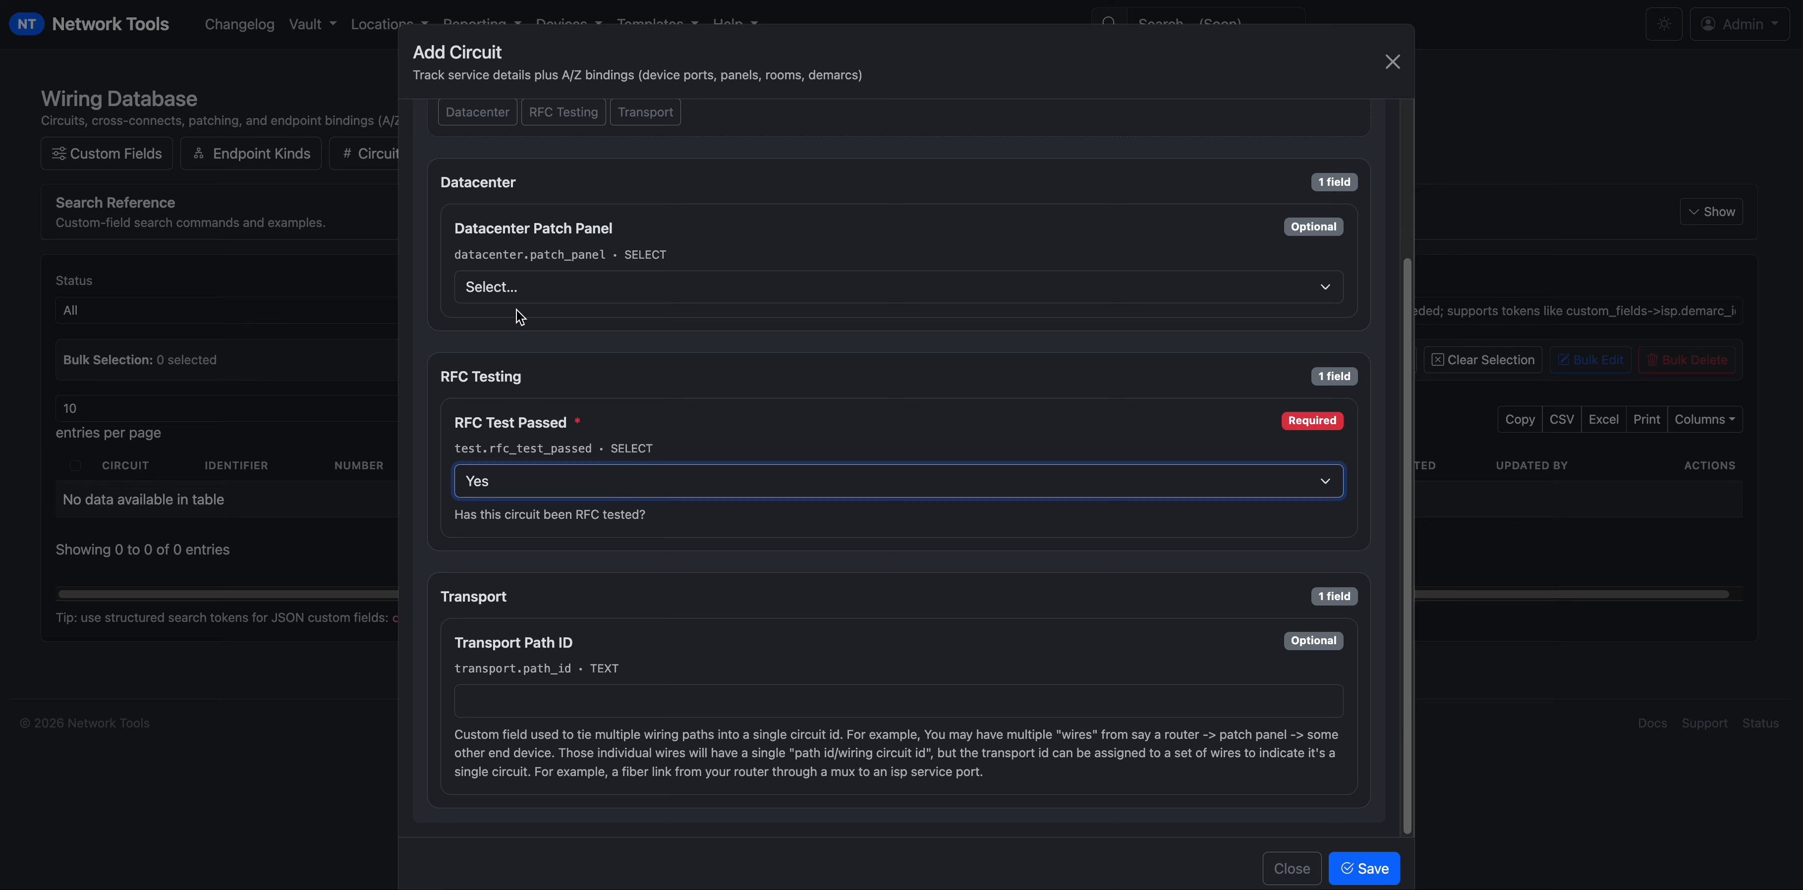
Enter my_transport_path_id as the Transport Path ID and save circuit 2TB12345.
drag(651, 222, 472, 227)
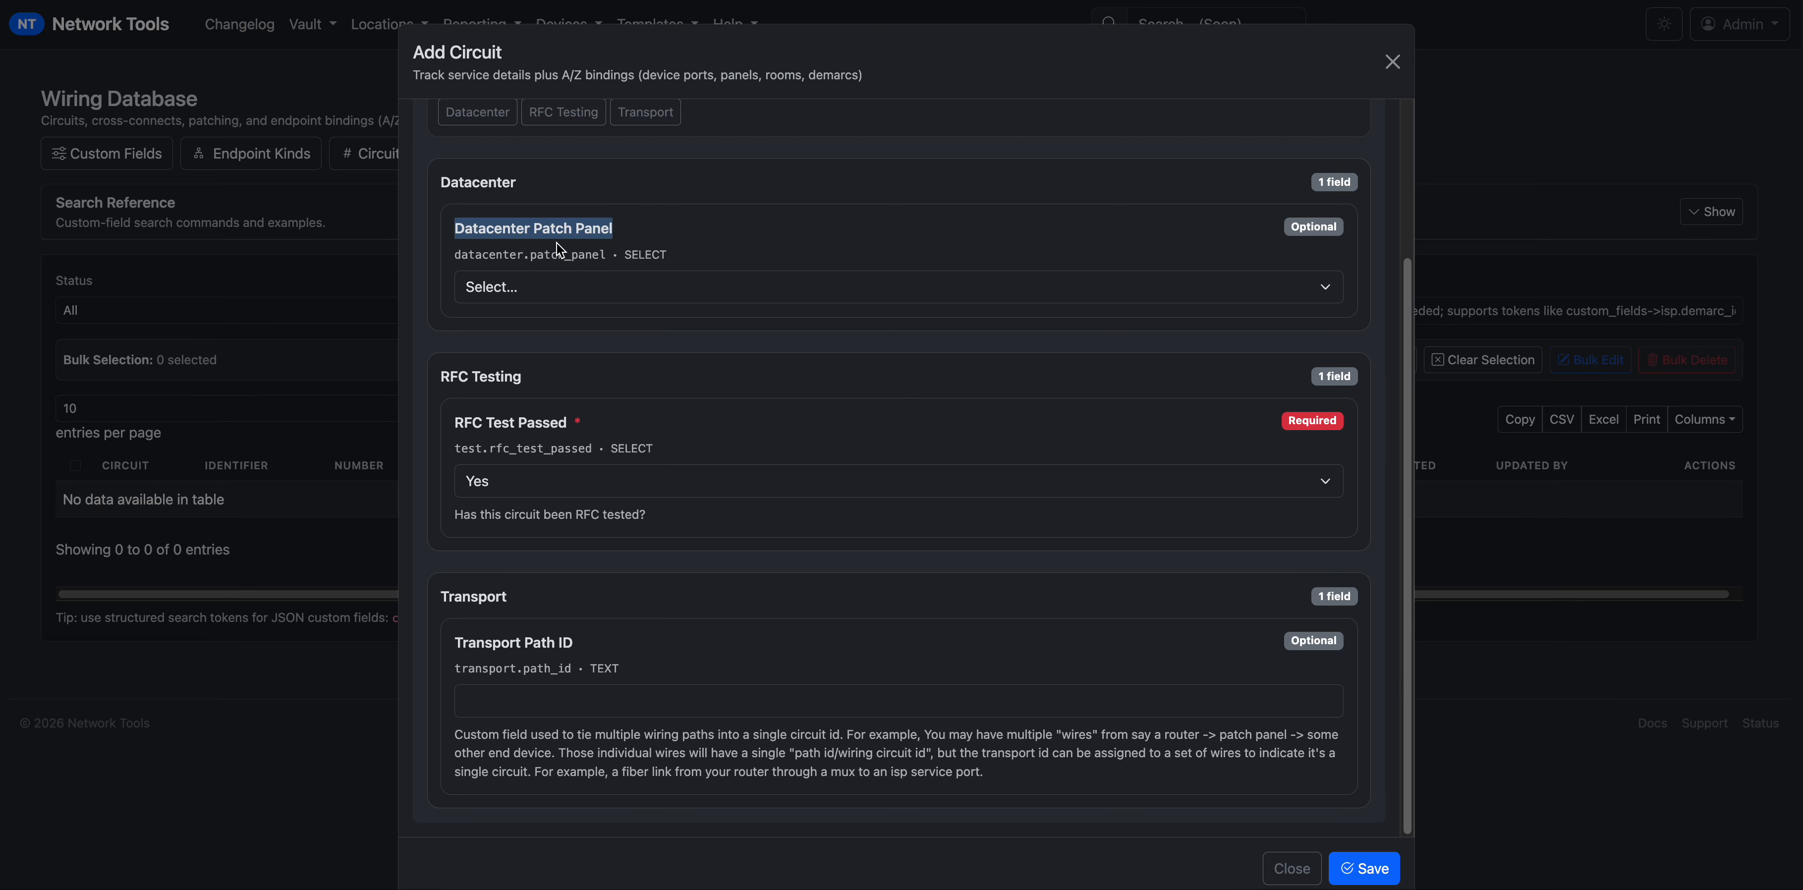
click(695, 294)
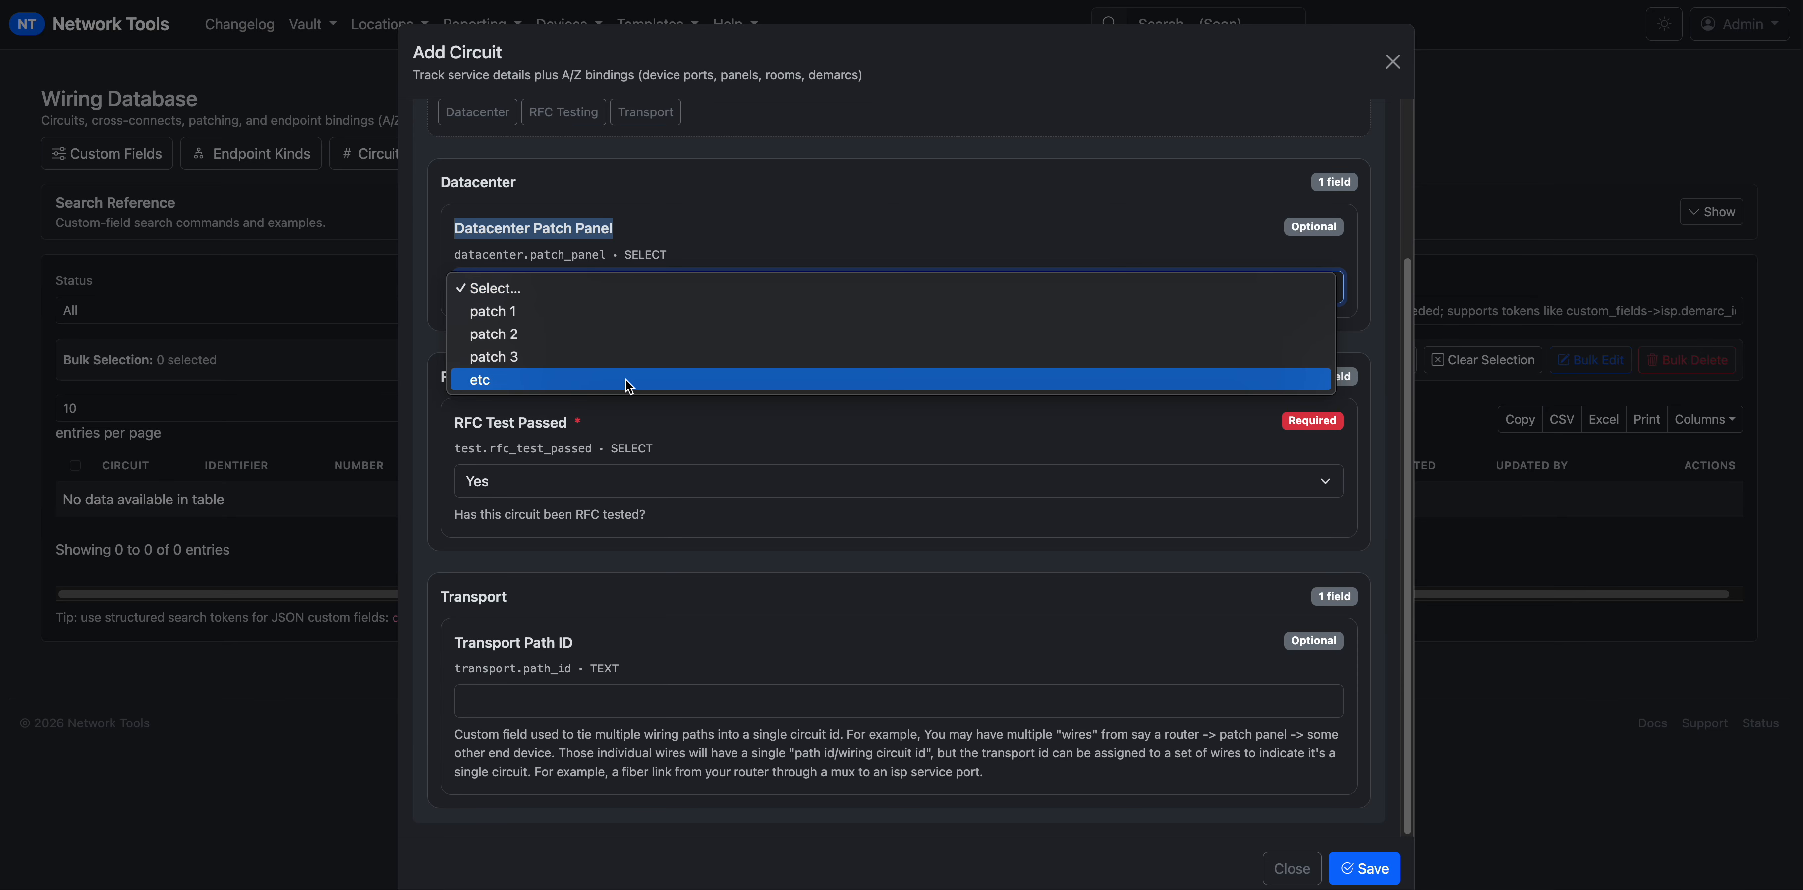
click(981, 147)
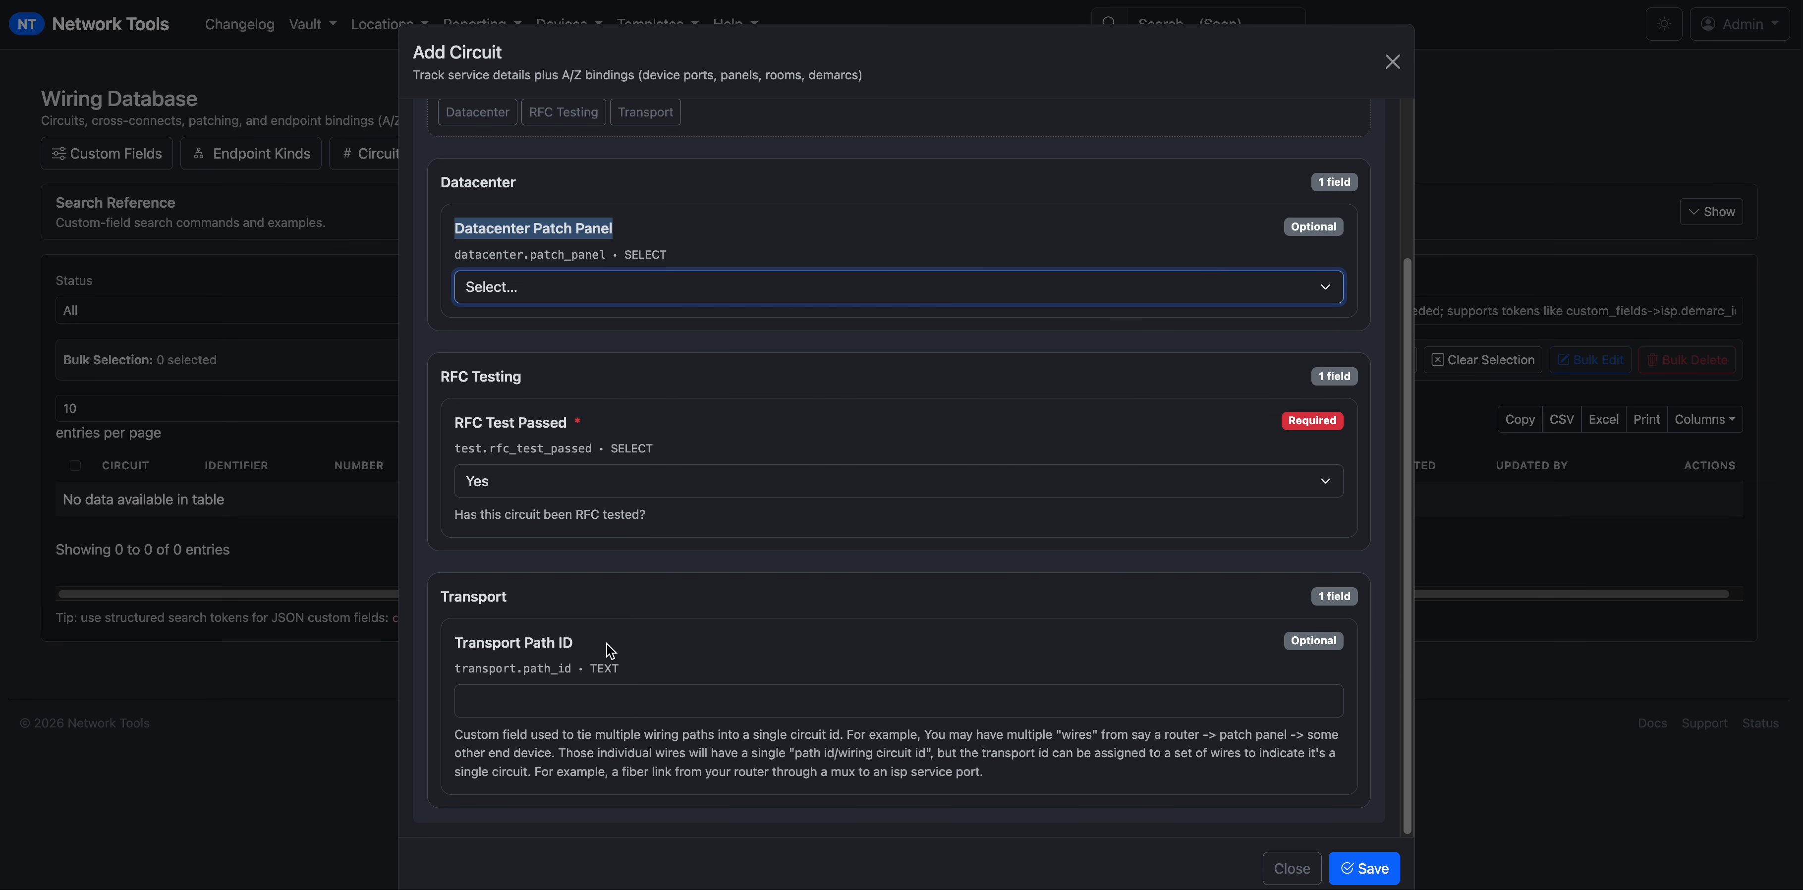
click(587, 645)
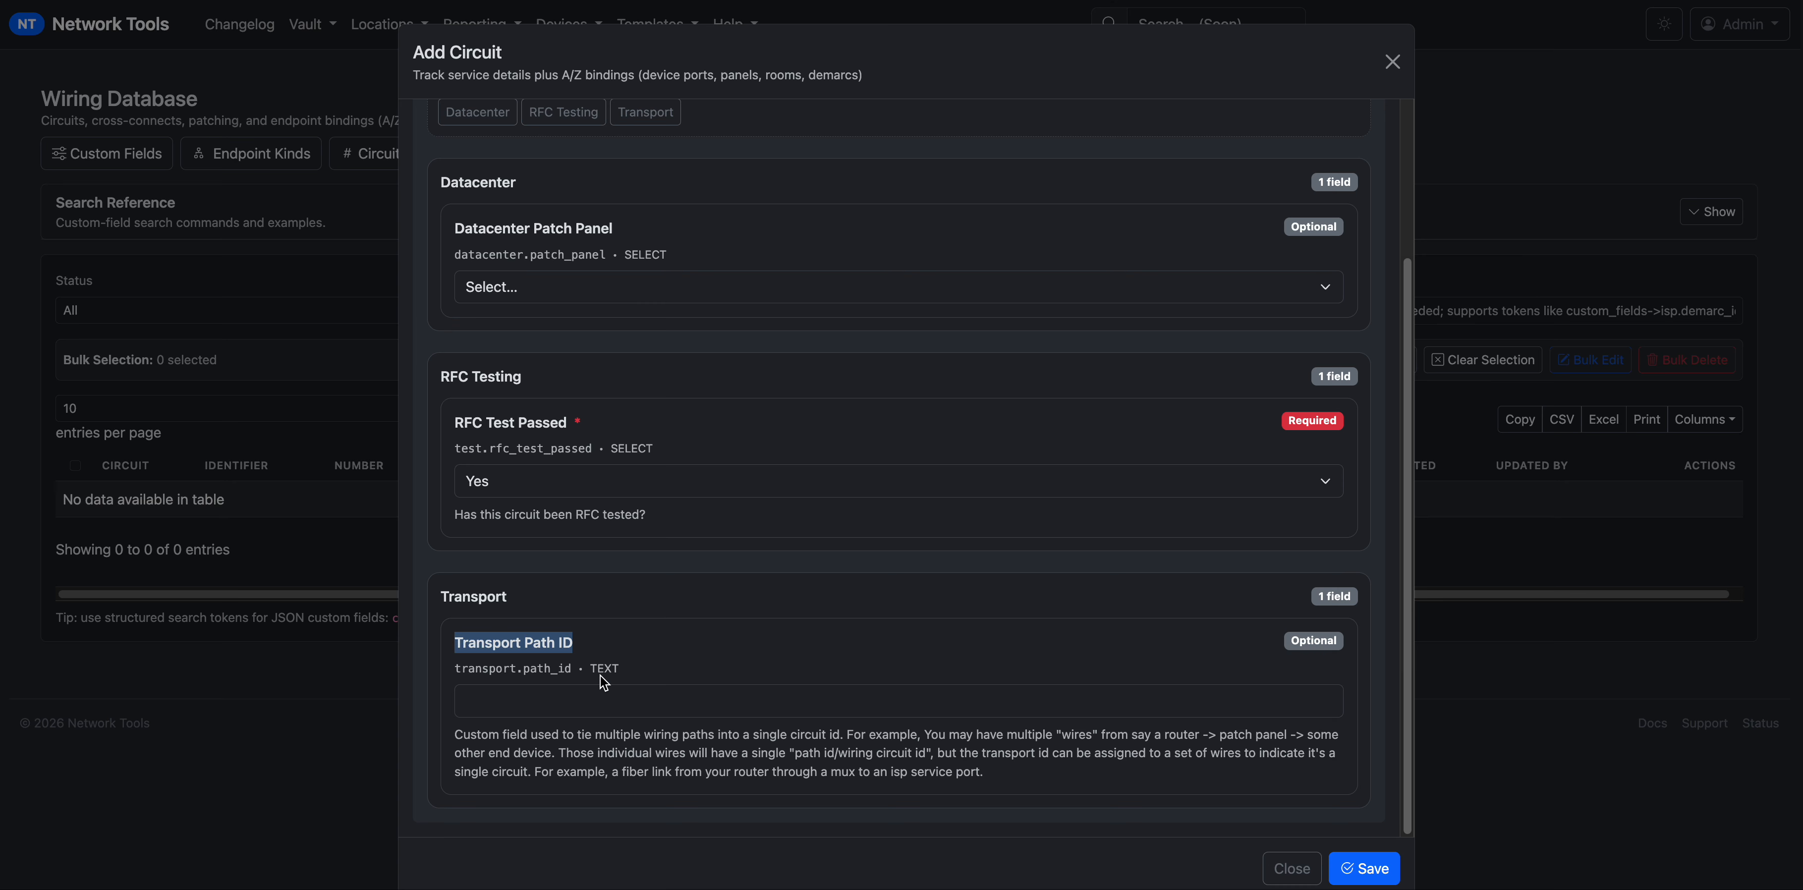
double_click(560, 669)
click(559, 704)
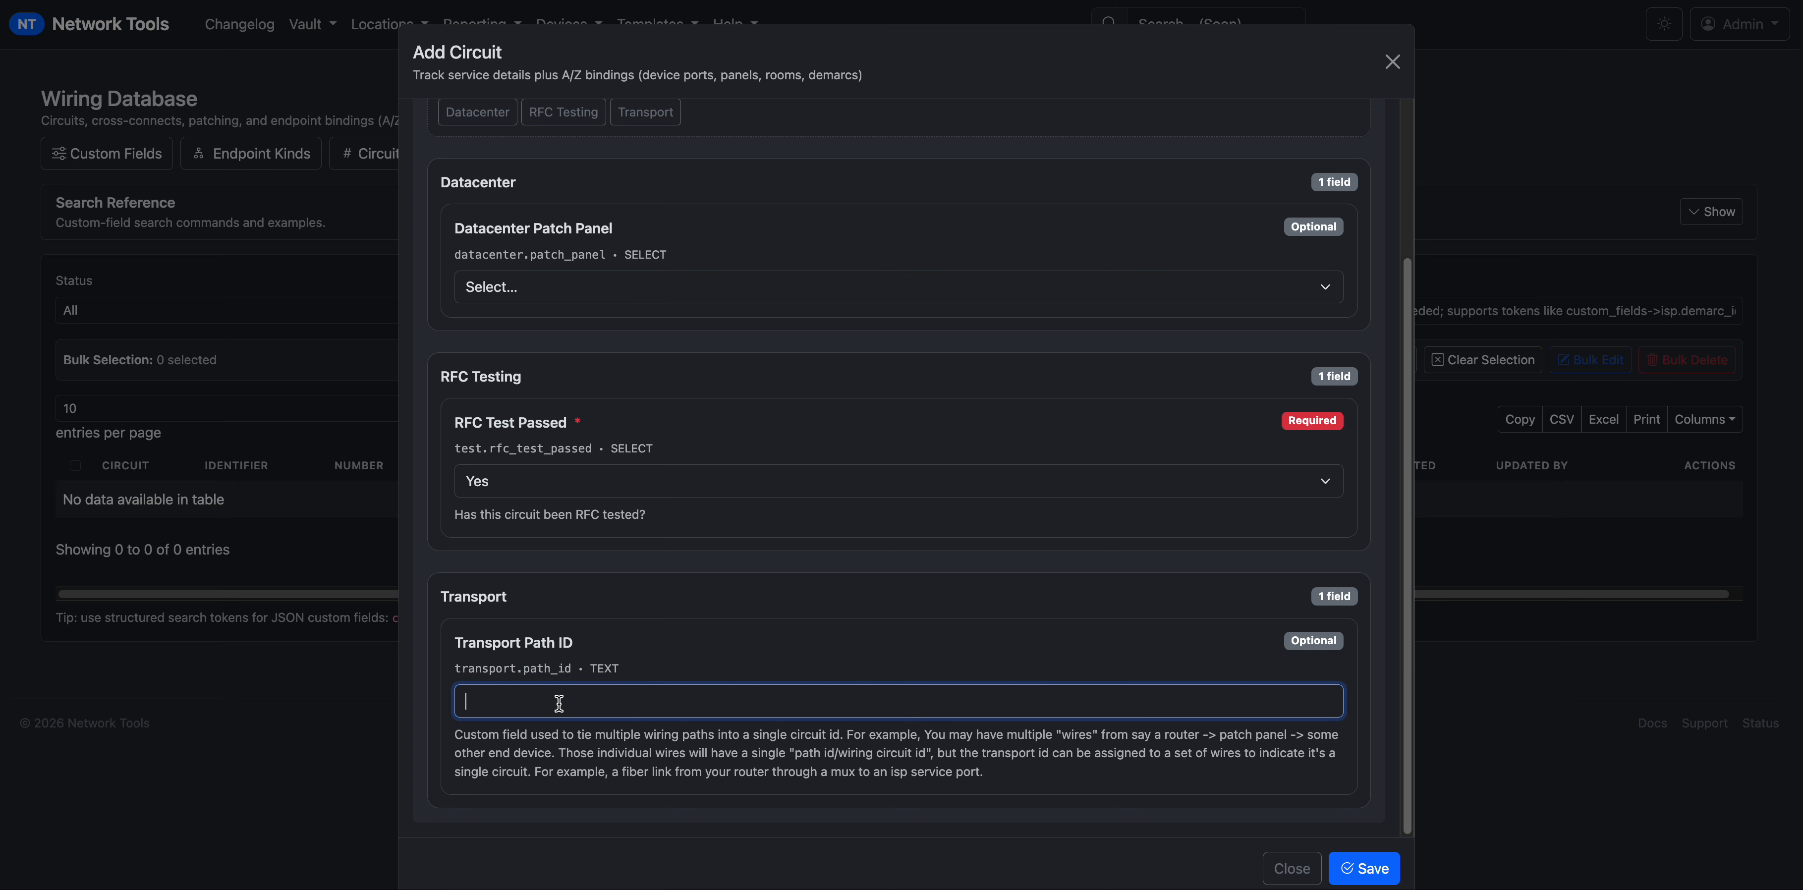
text(my_transport_path_id)
scroll(501, 328, up, 1)
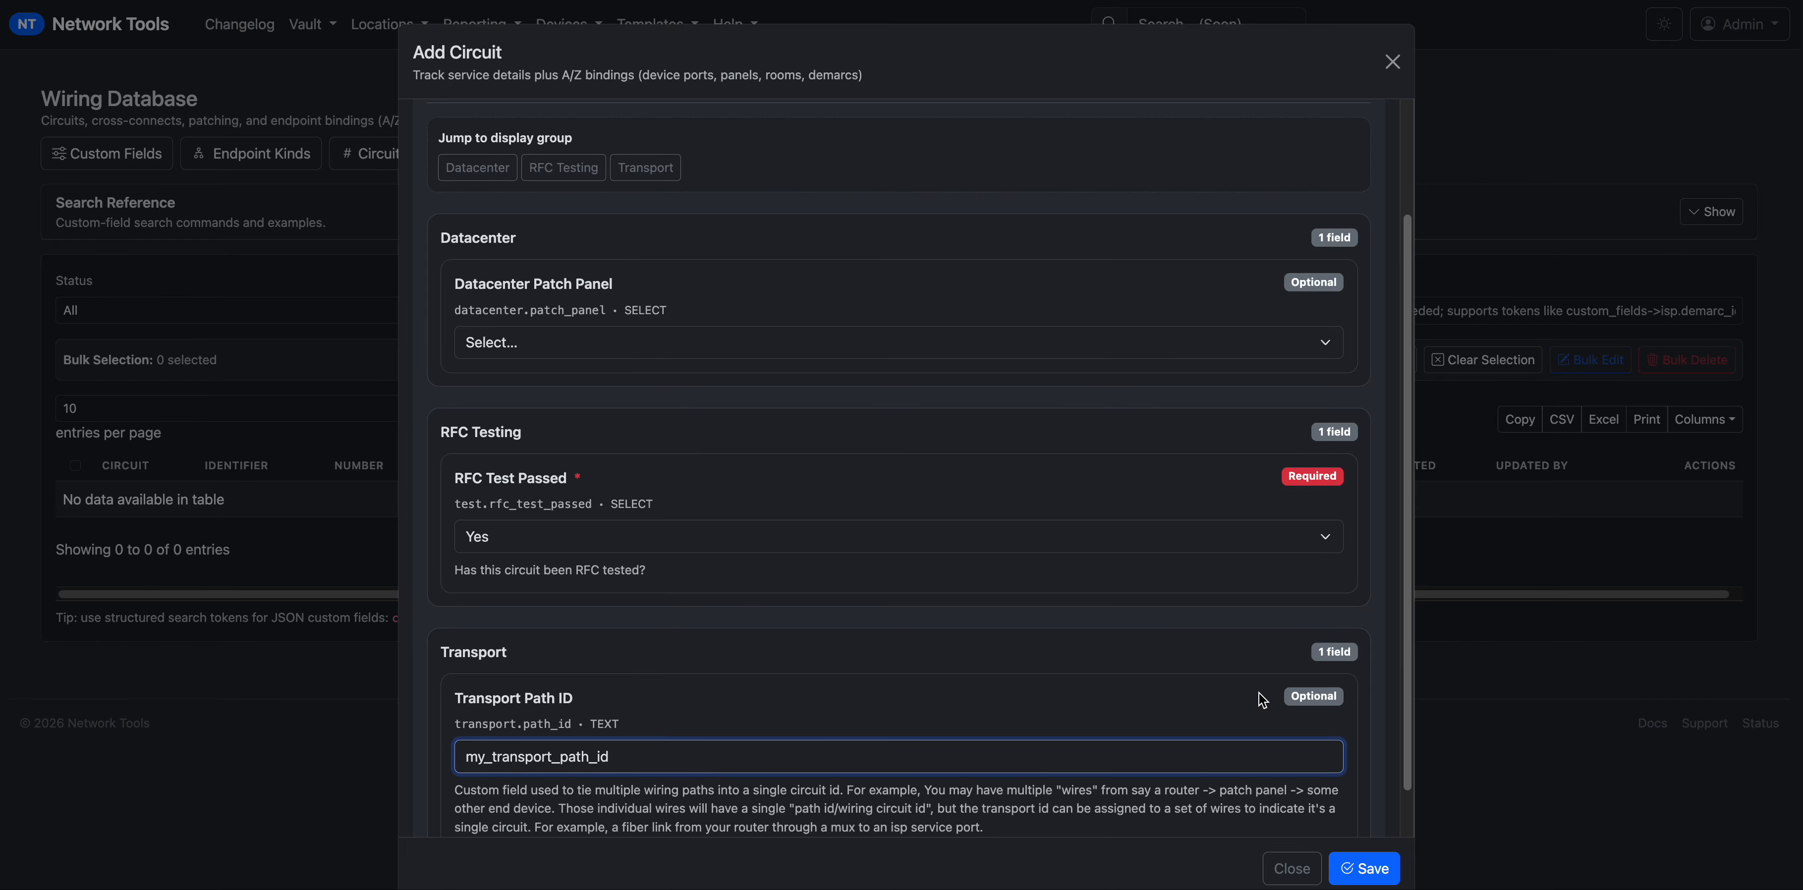
click(1384, 875)
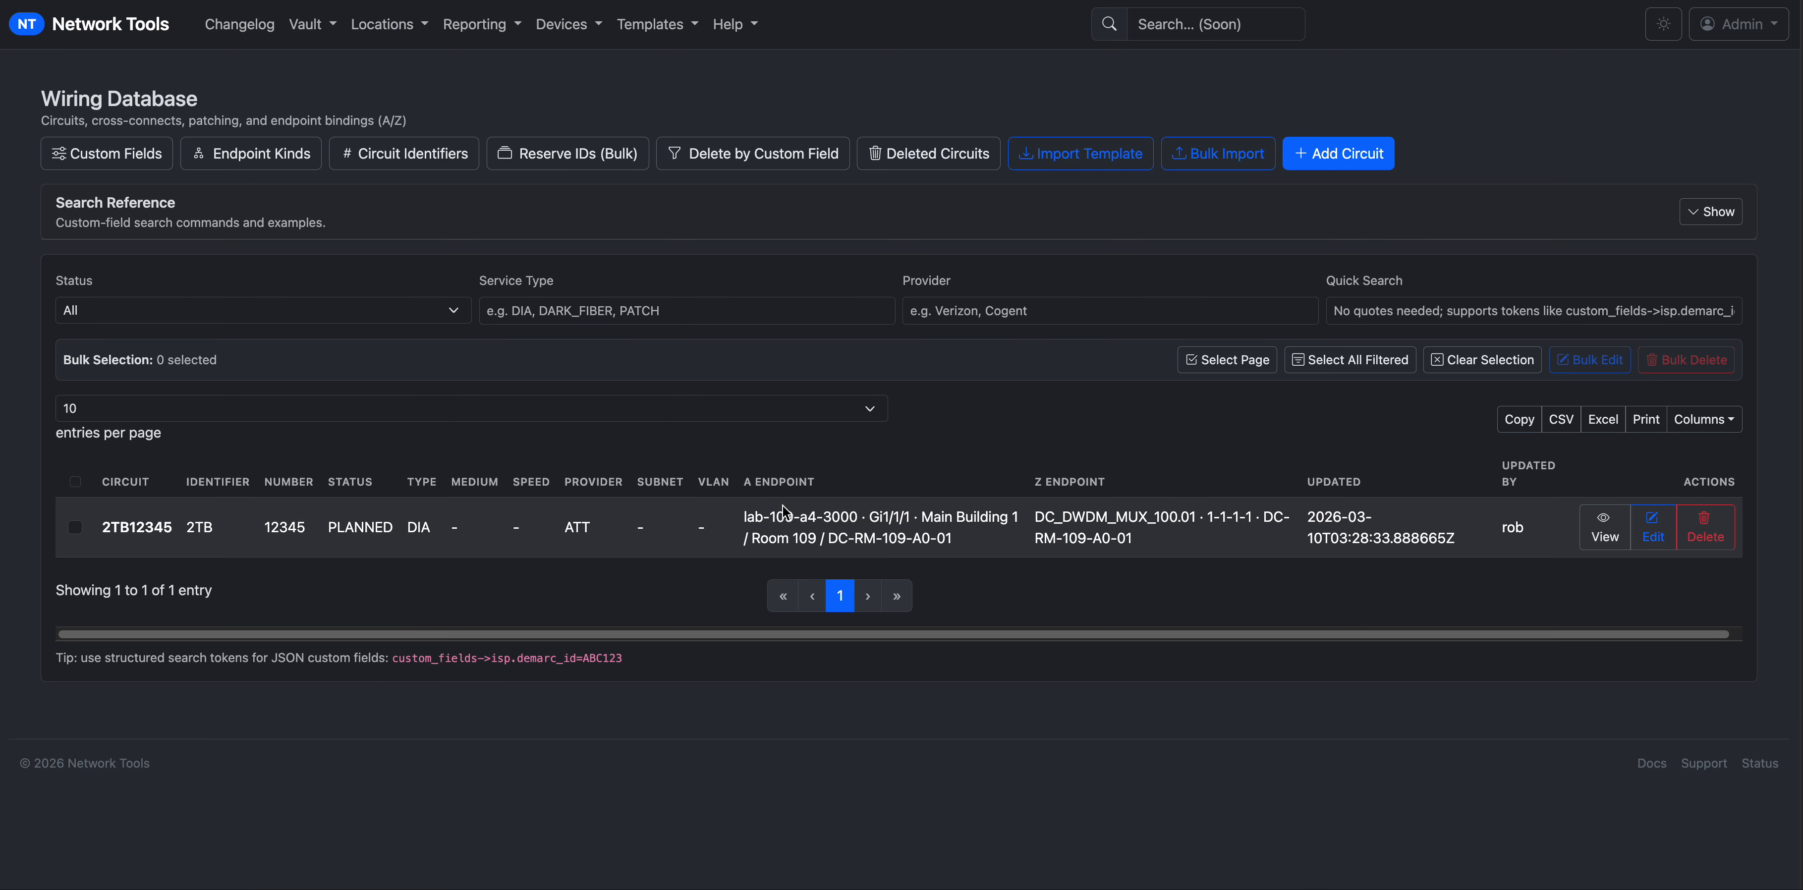
Reload the Component Wiring Details tab to Rack Wiring Review and search rack profiles for 'dc'.
click(308, 0)
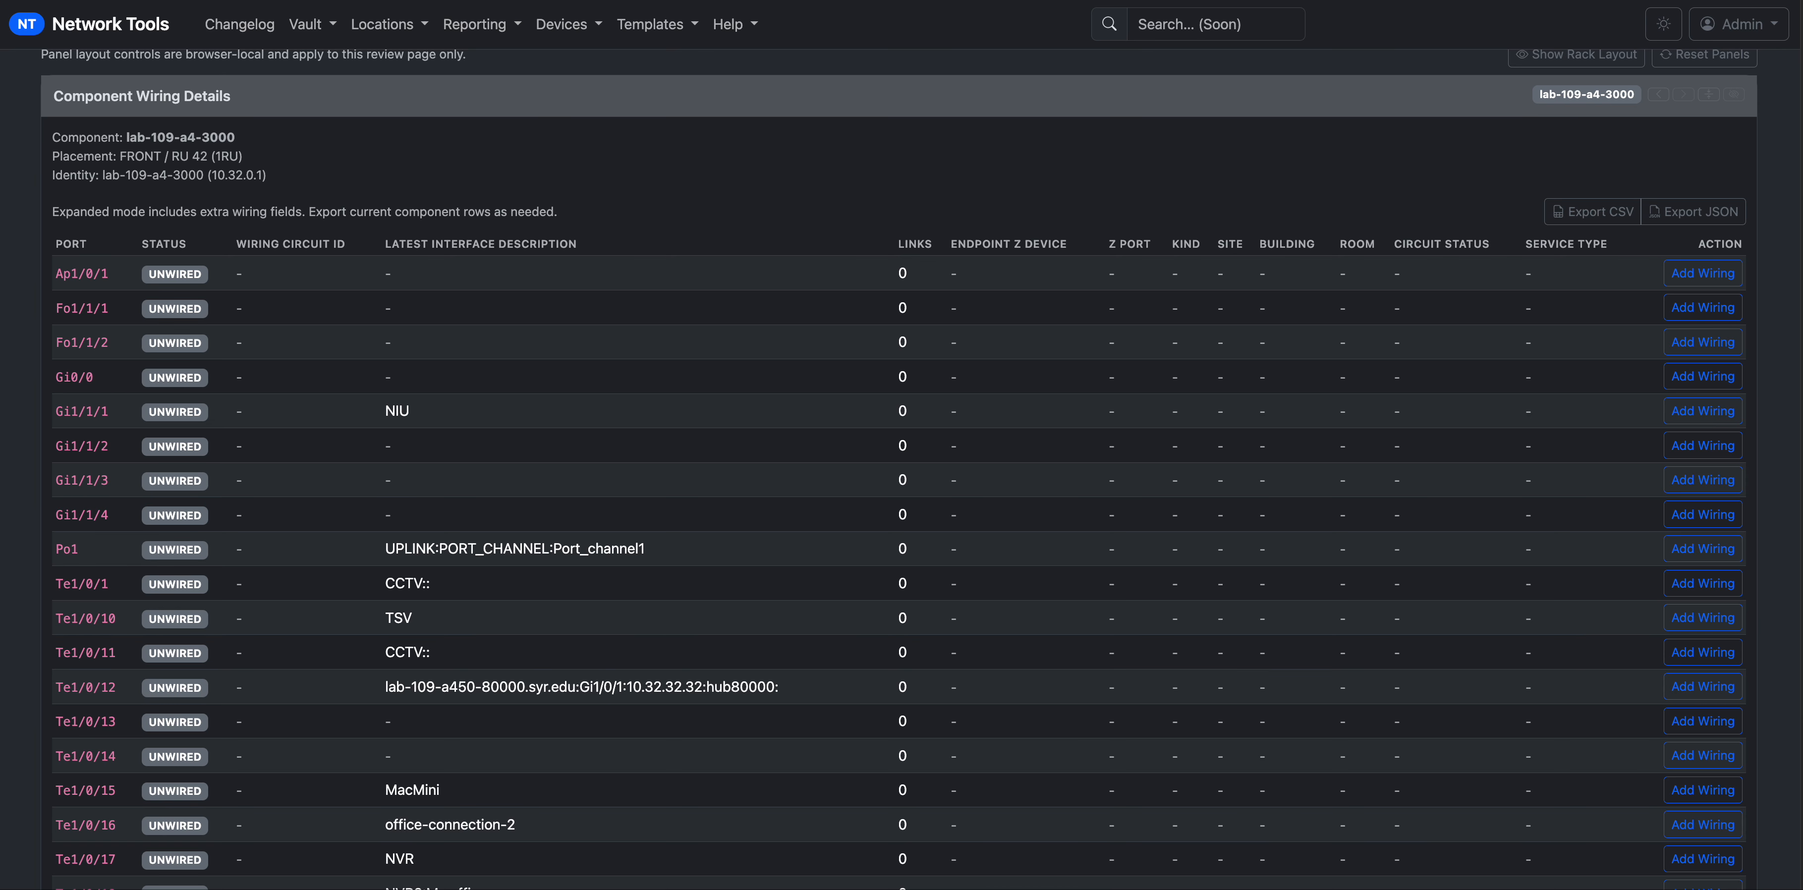
key(super+r)
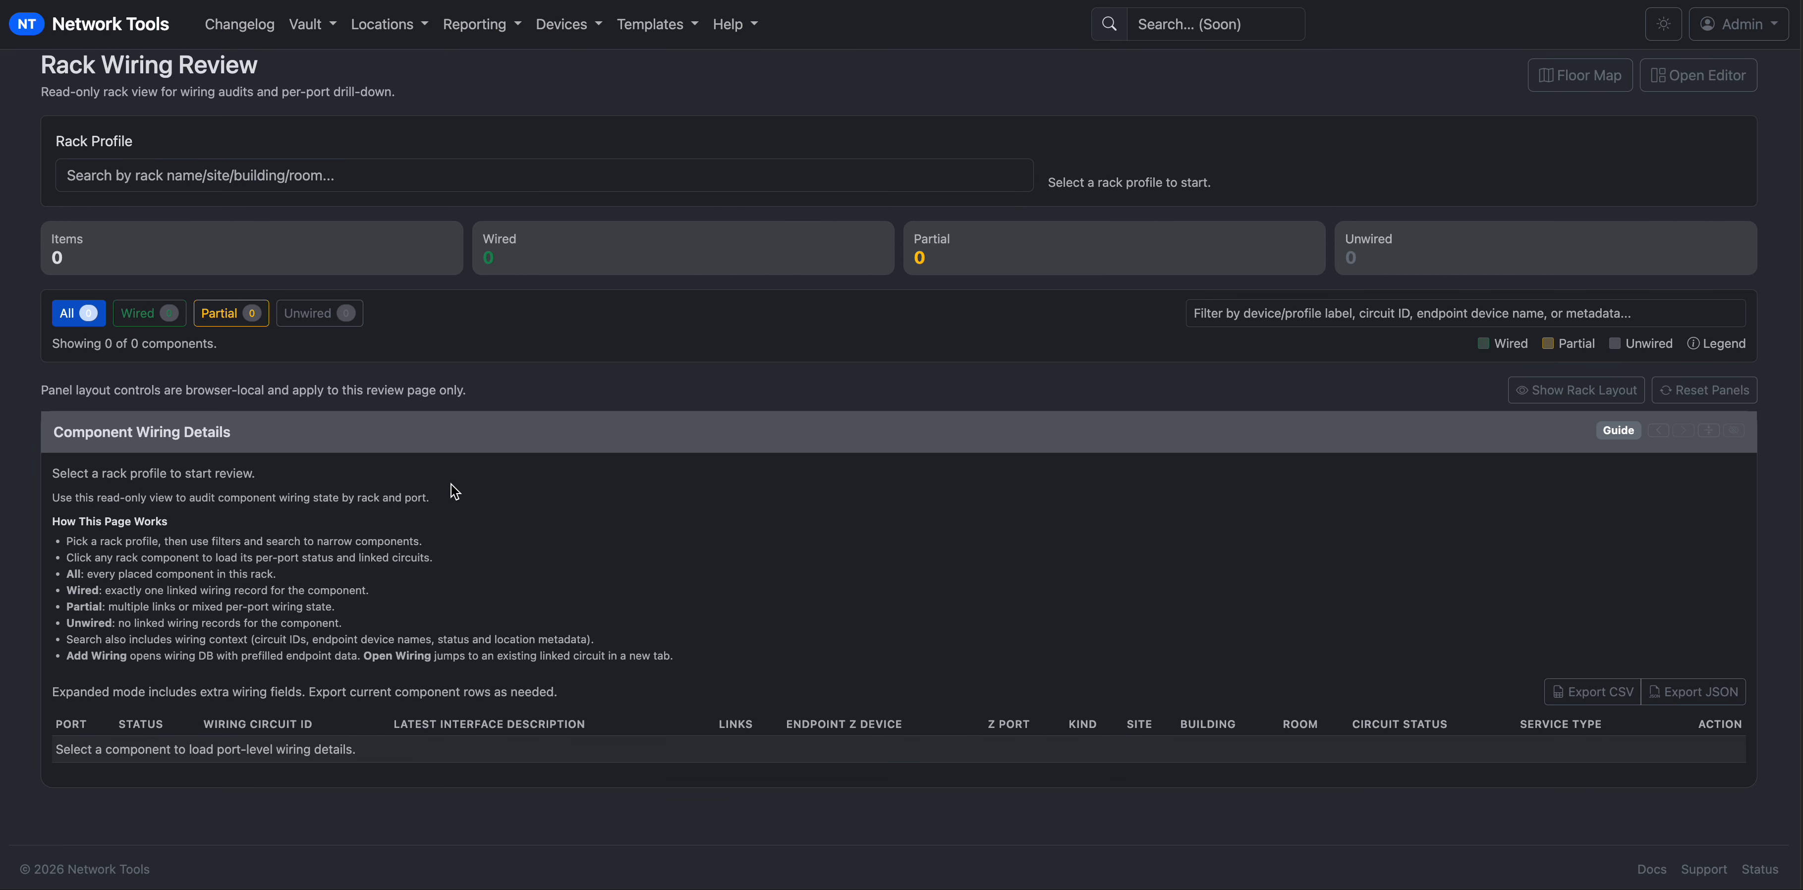
click(488, 177)
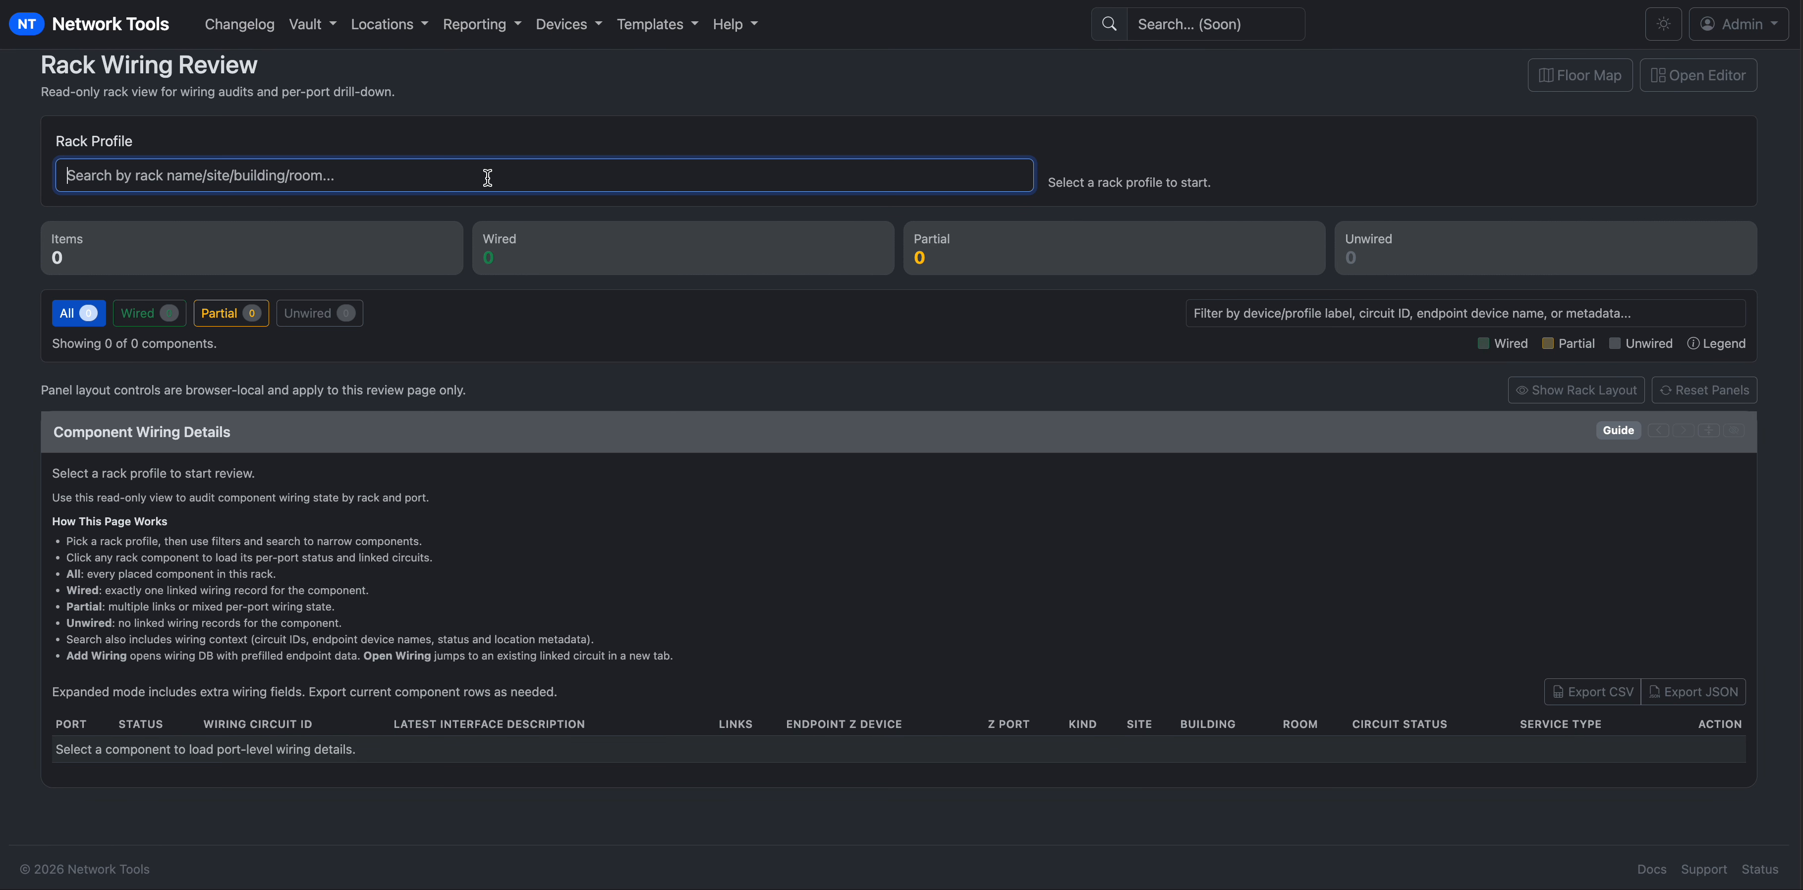
text(dc)
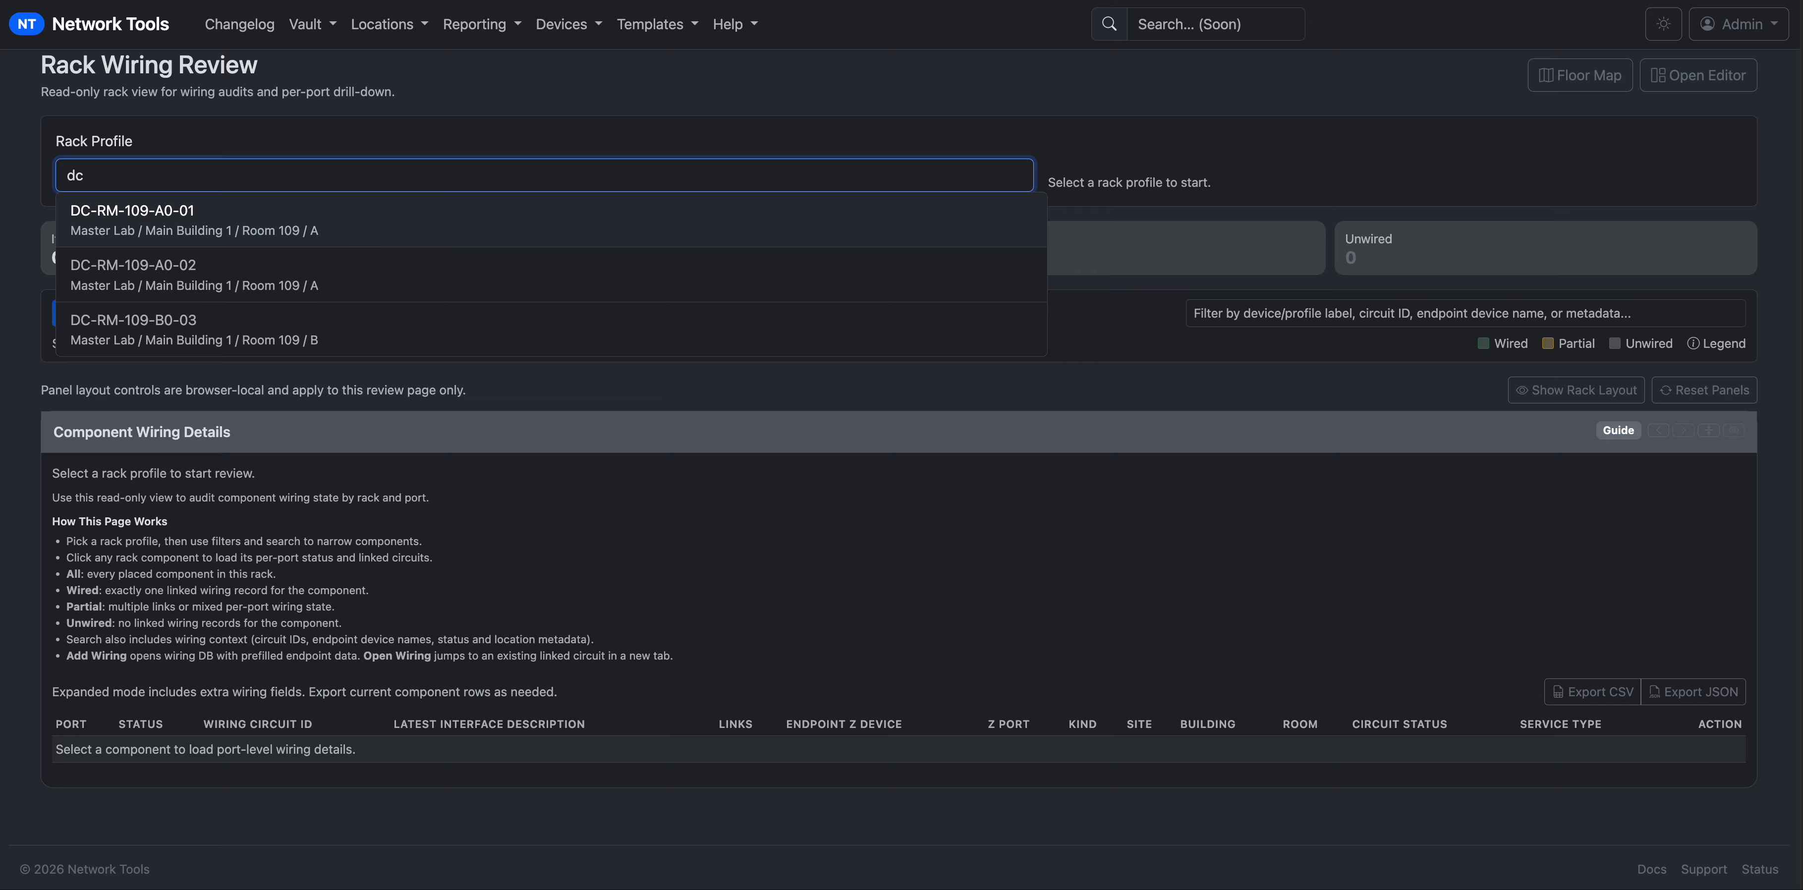
Load rack DC-RM-109-A0-01 and show lab-109-a4-3000's ports, with Gi1/1/1 on circuit 2TB12345.
click(439, 216)
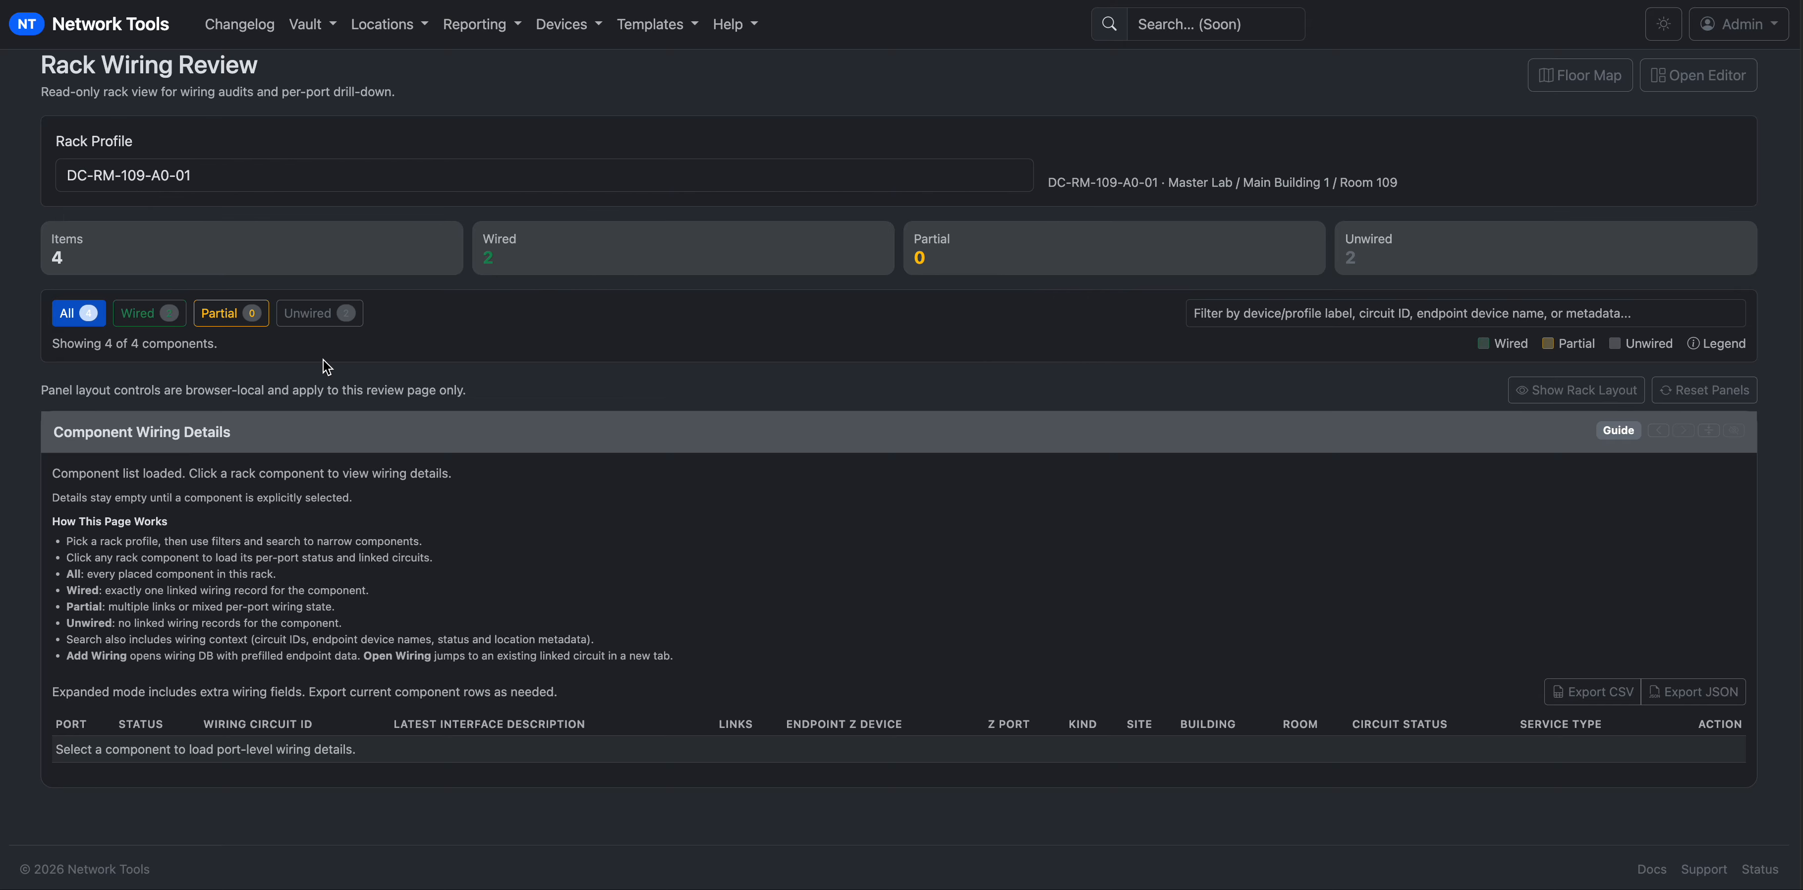
click(1720, 397)
scroll(858, 512, down, 1)
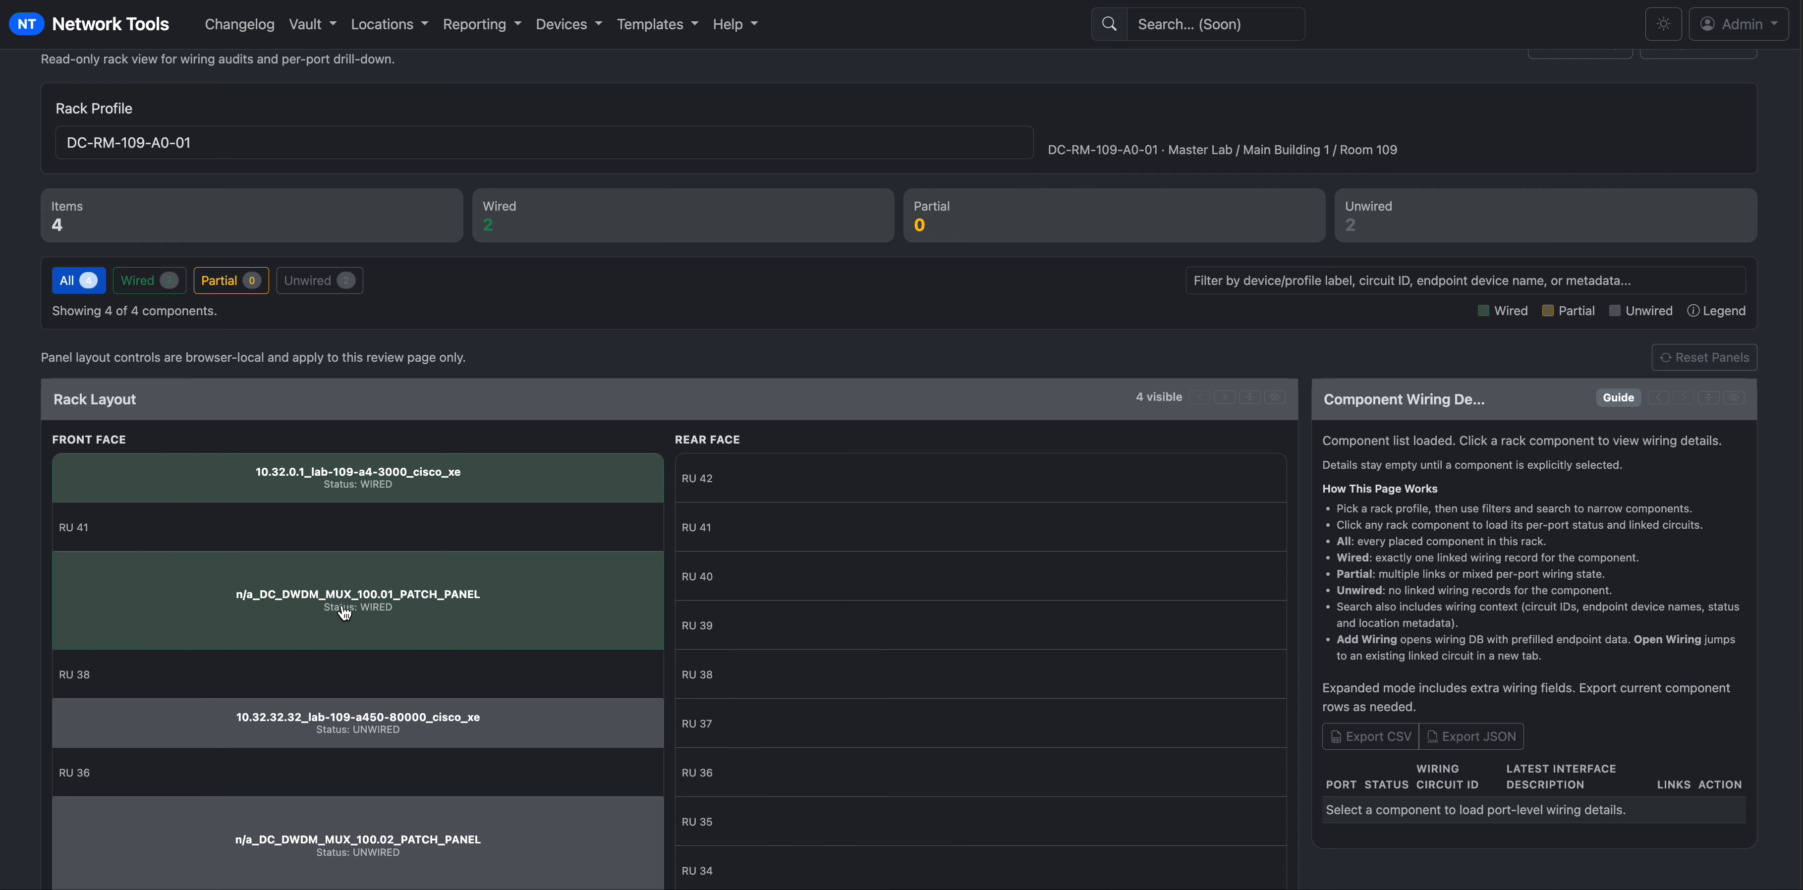
scroll(483, 626, down, 1)
click(399, 456)
scroll(1526, 714, down, 2)
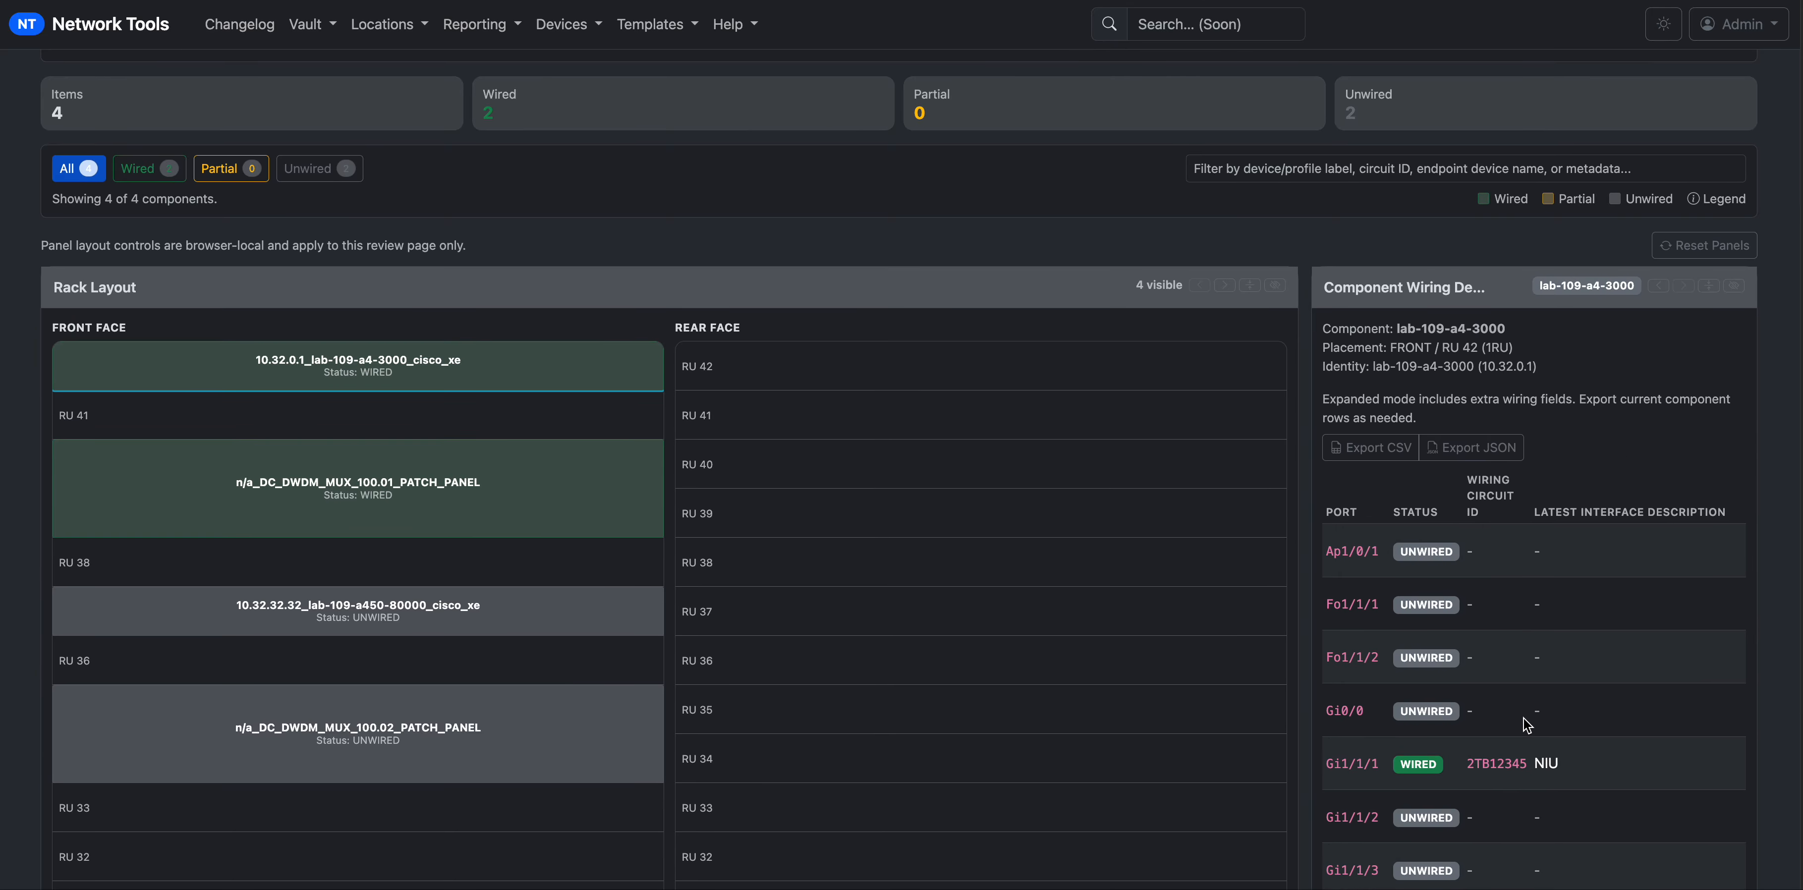
scroll(1524, 718, down, 1)
double_click(1501, 717)
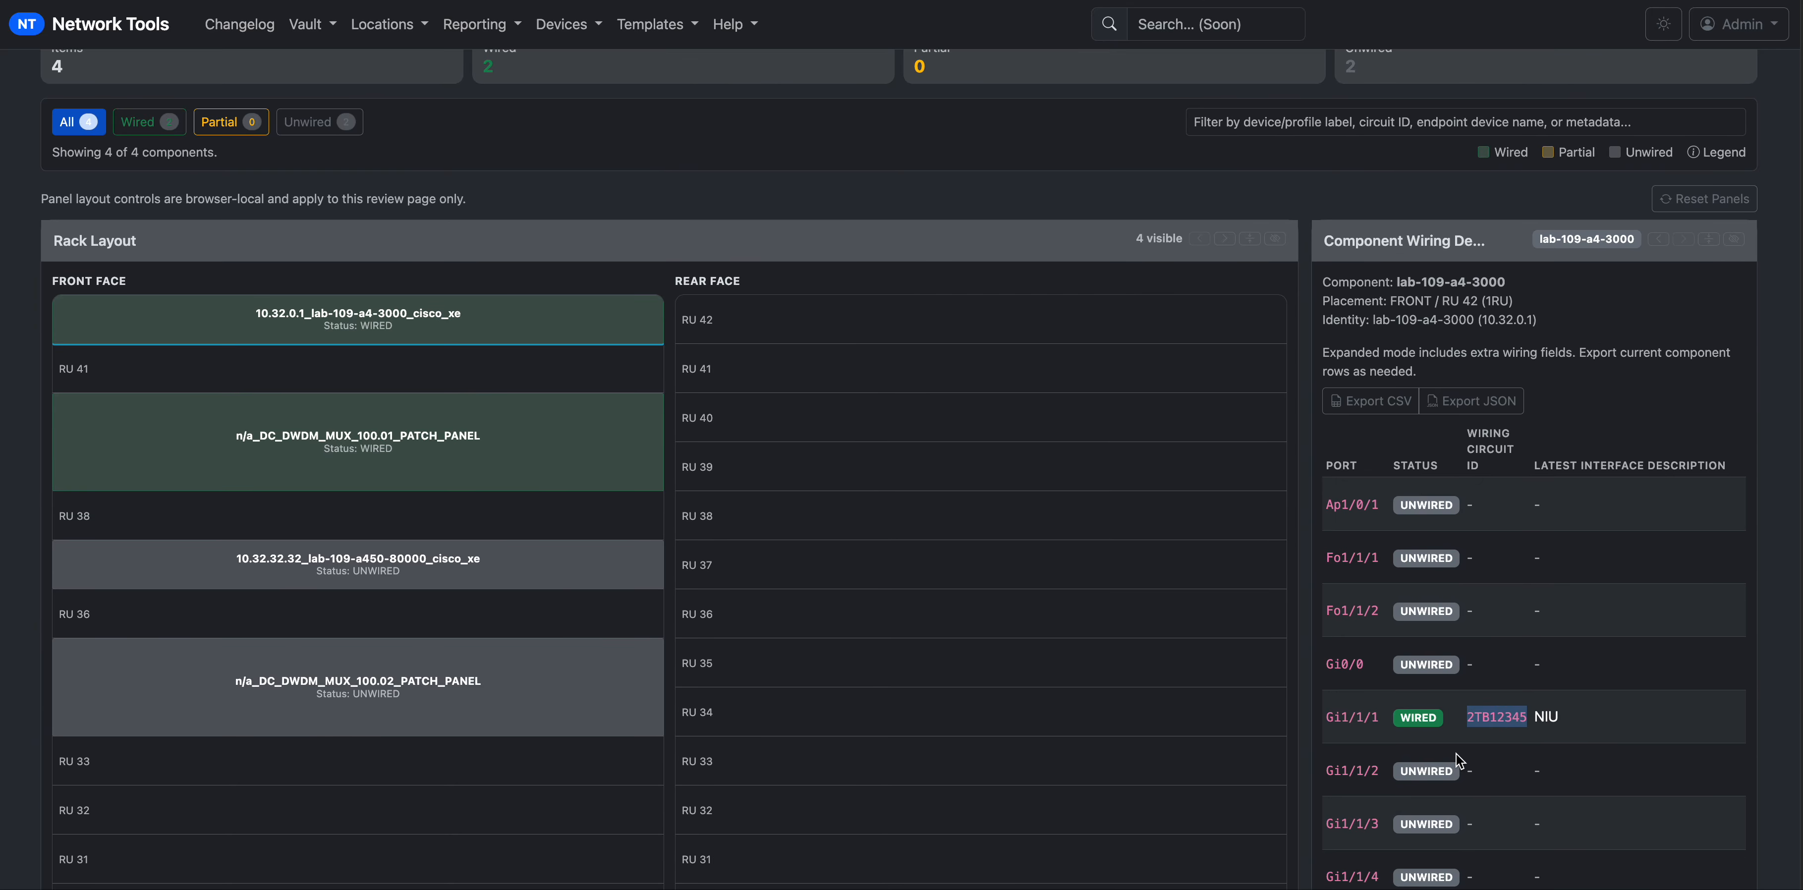
Compare DC_DWDM_MUX_100.01's wiring, then place lab-109-a4-3000's wiring details left of Rack Layout.
click(618, 432)
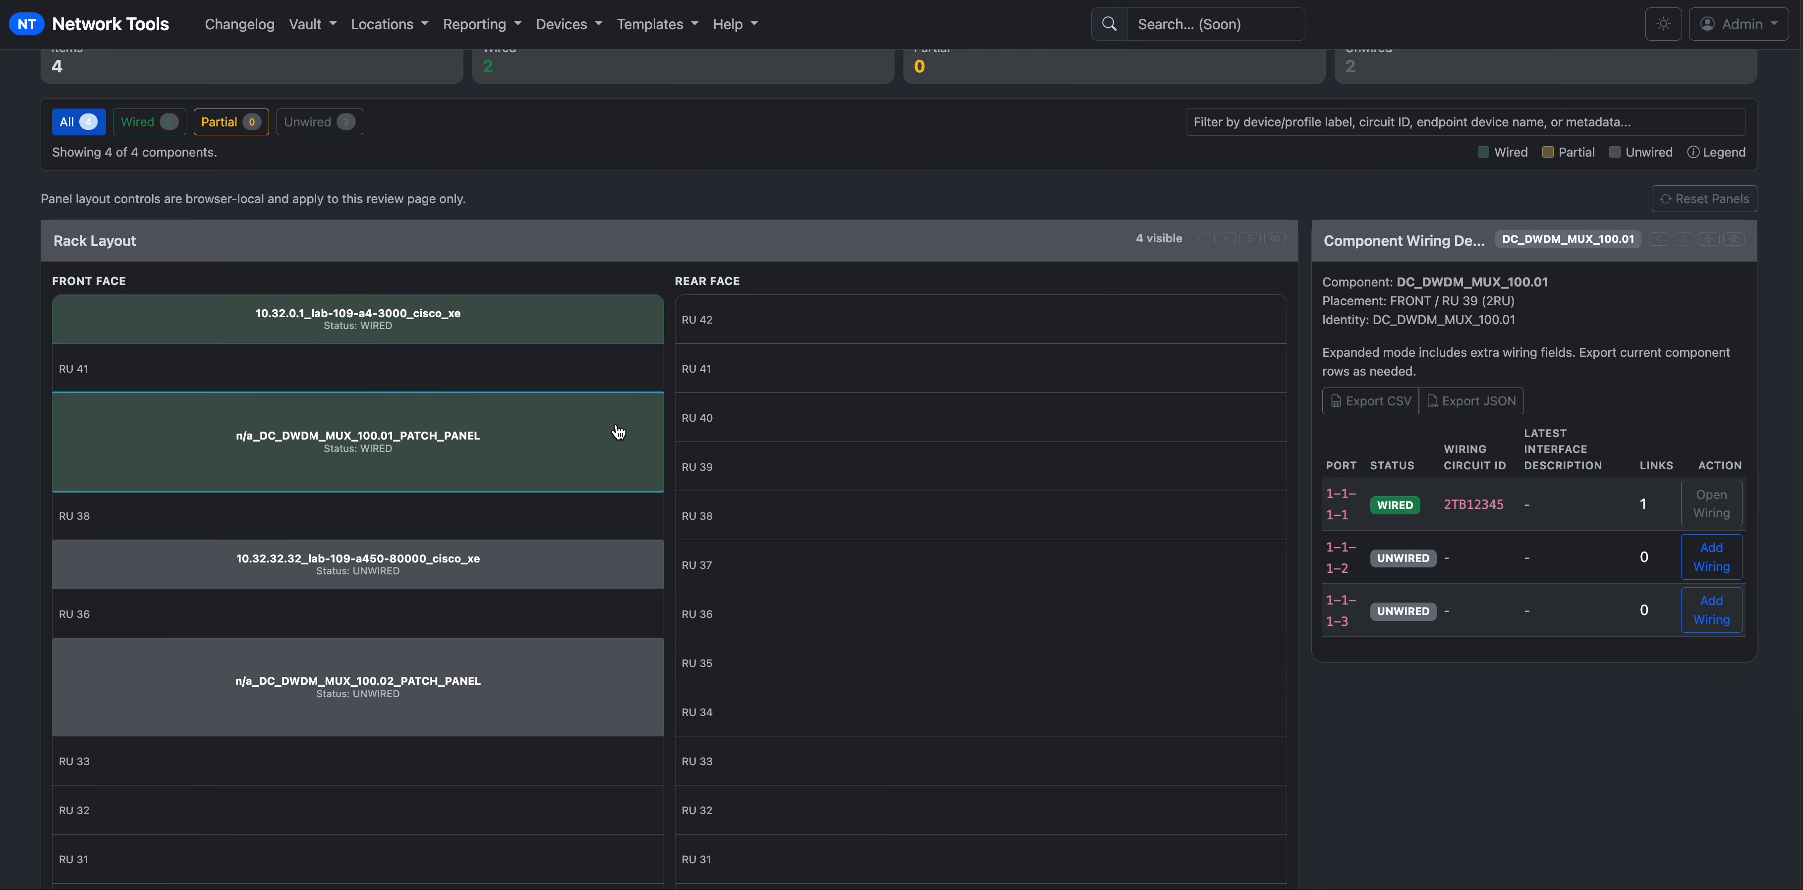
double_click(1483, 505)
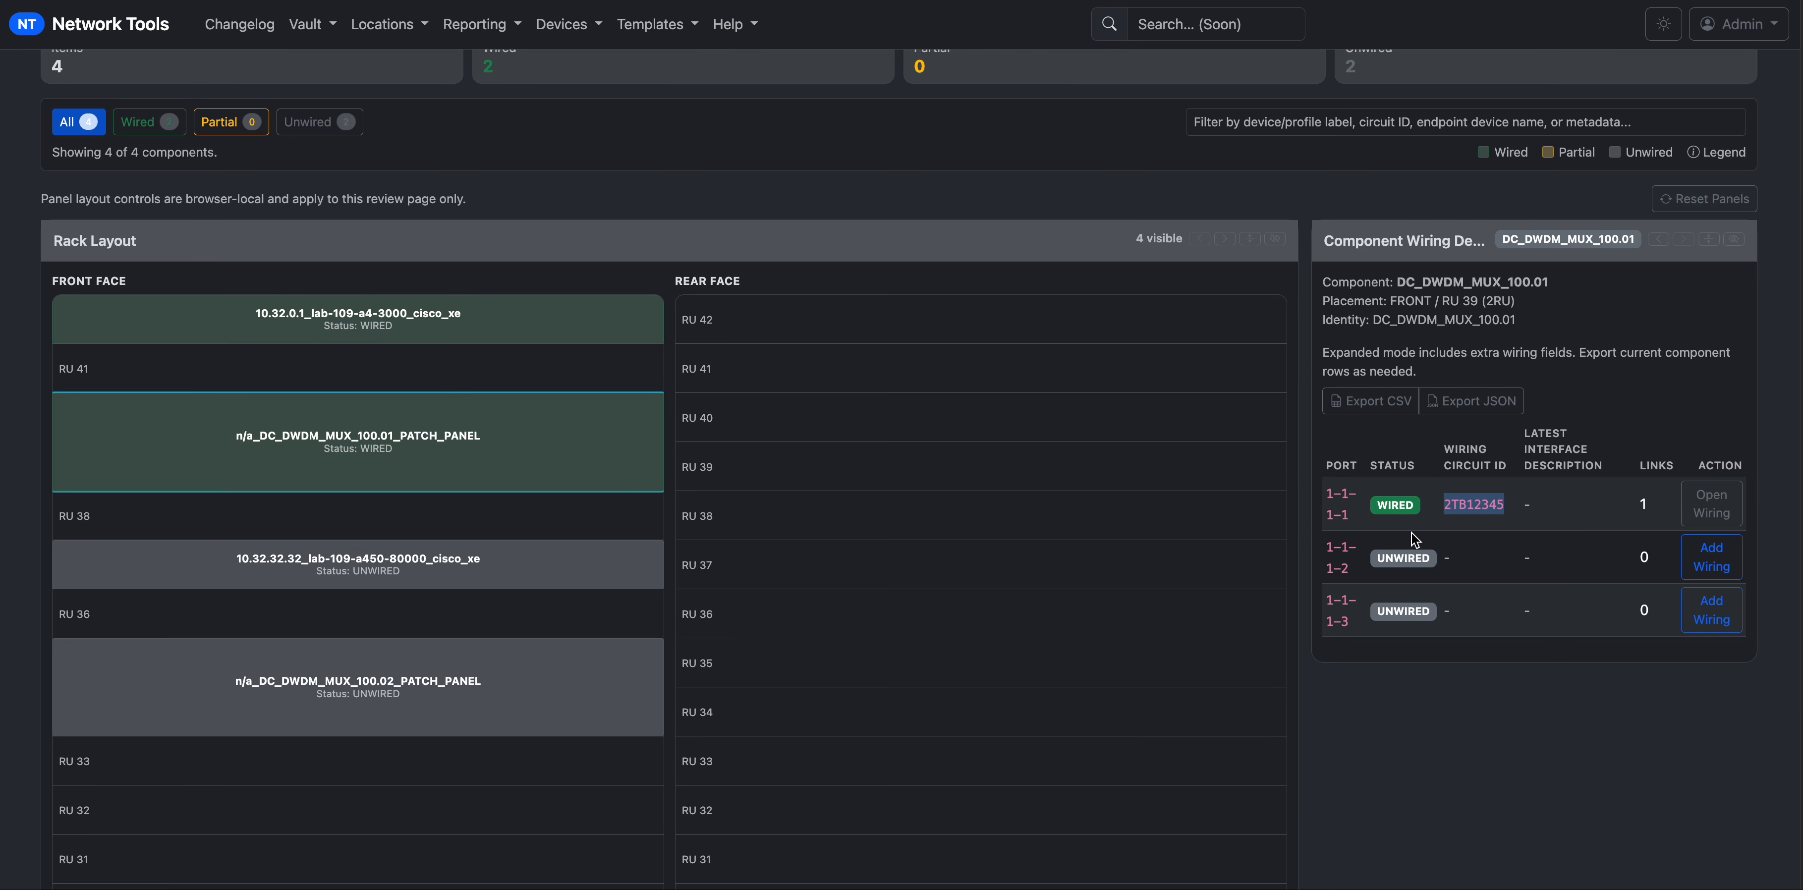
click(430, 316)
click(1660, 239)
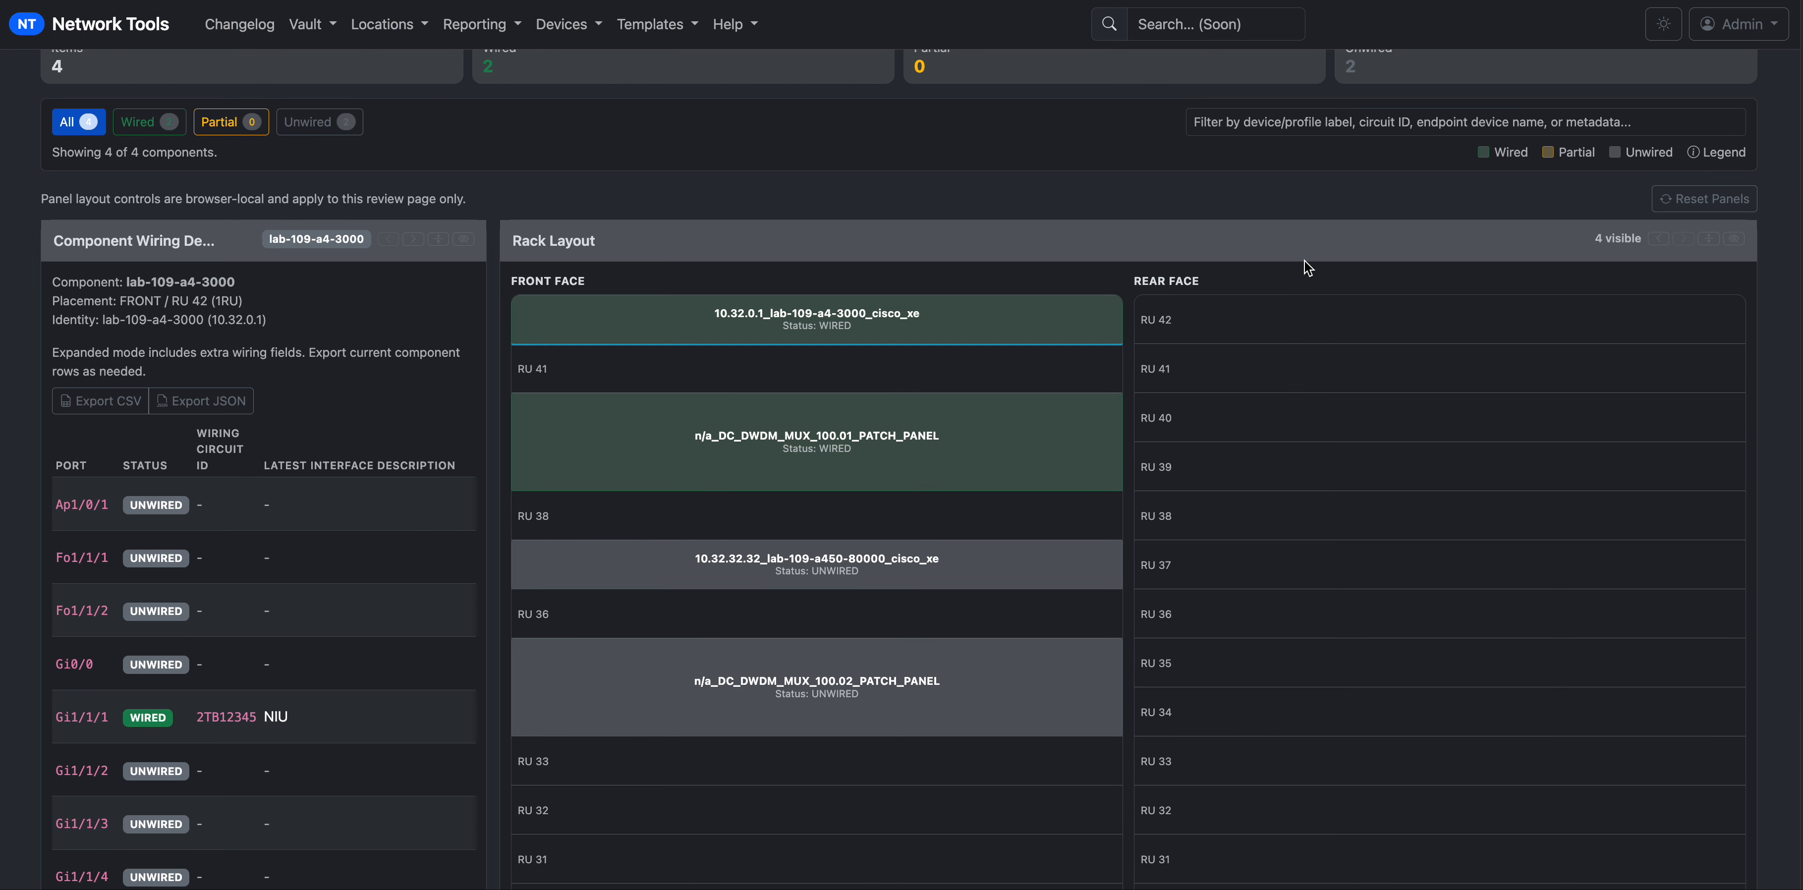
Expand wiring details full width and confirm Gi1/1/1 is a PLANNED DIA circuit to DC_DWDM_MUX_100.01 1-1-1-1.
click(1733, 238)
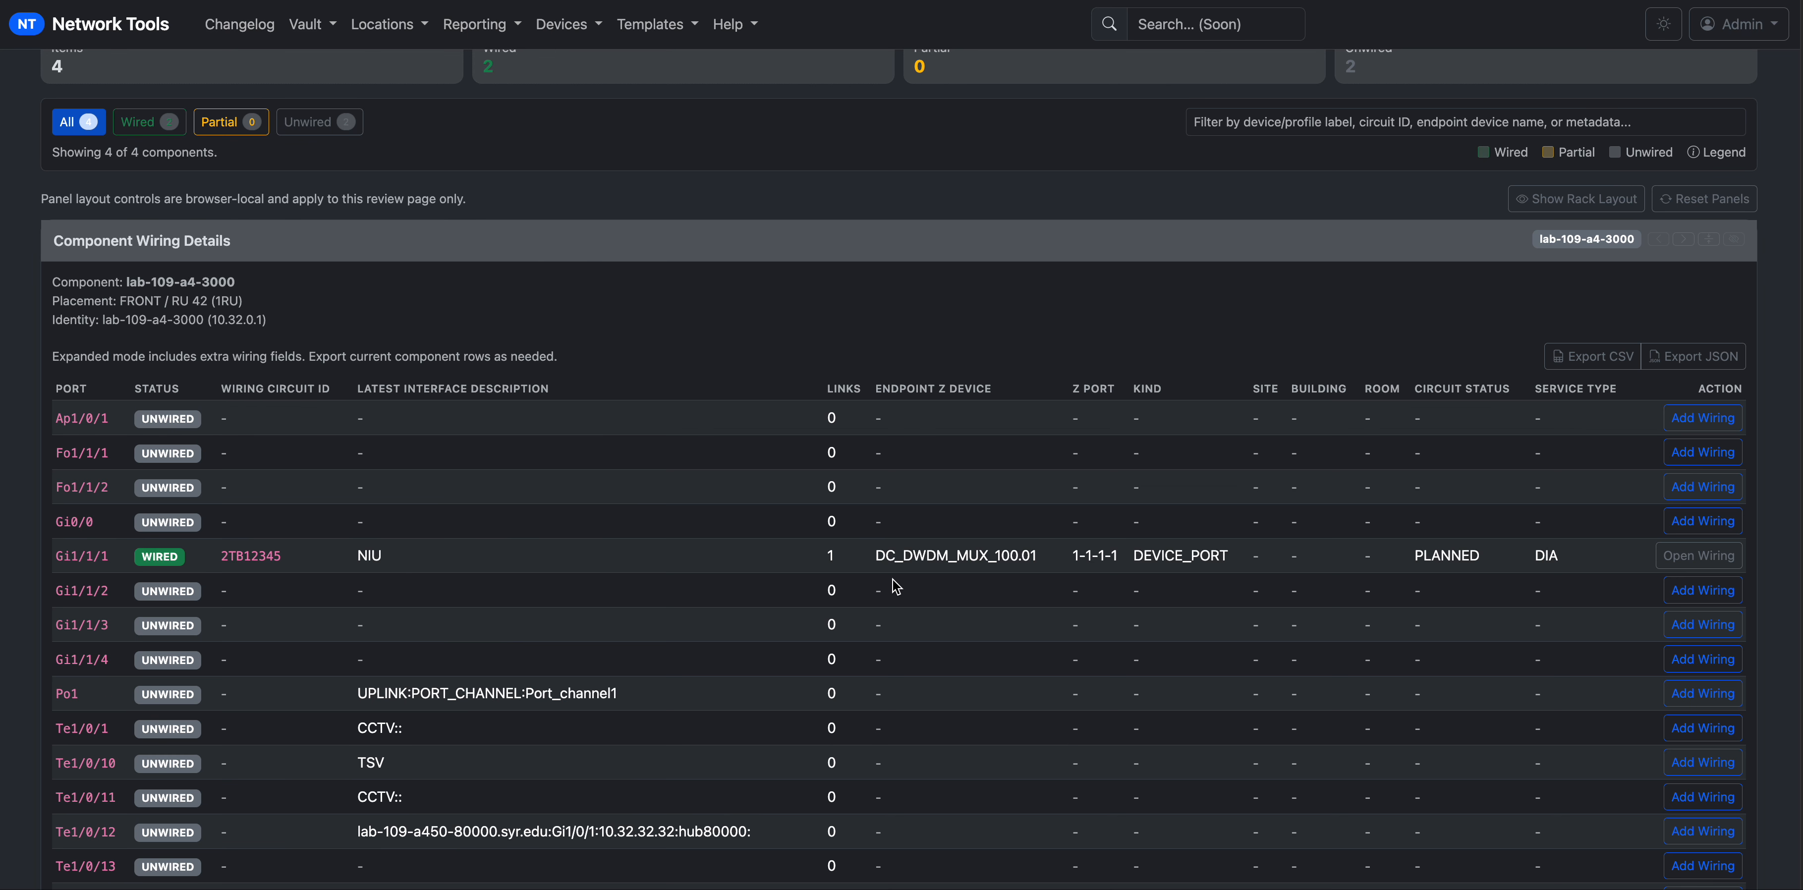
scroll(896, 588, down, 3)
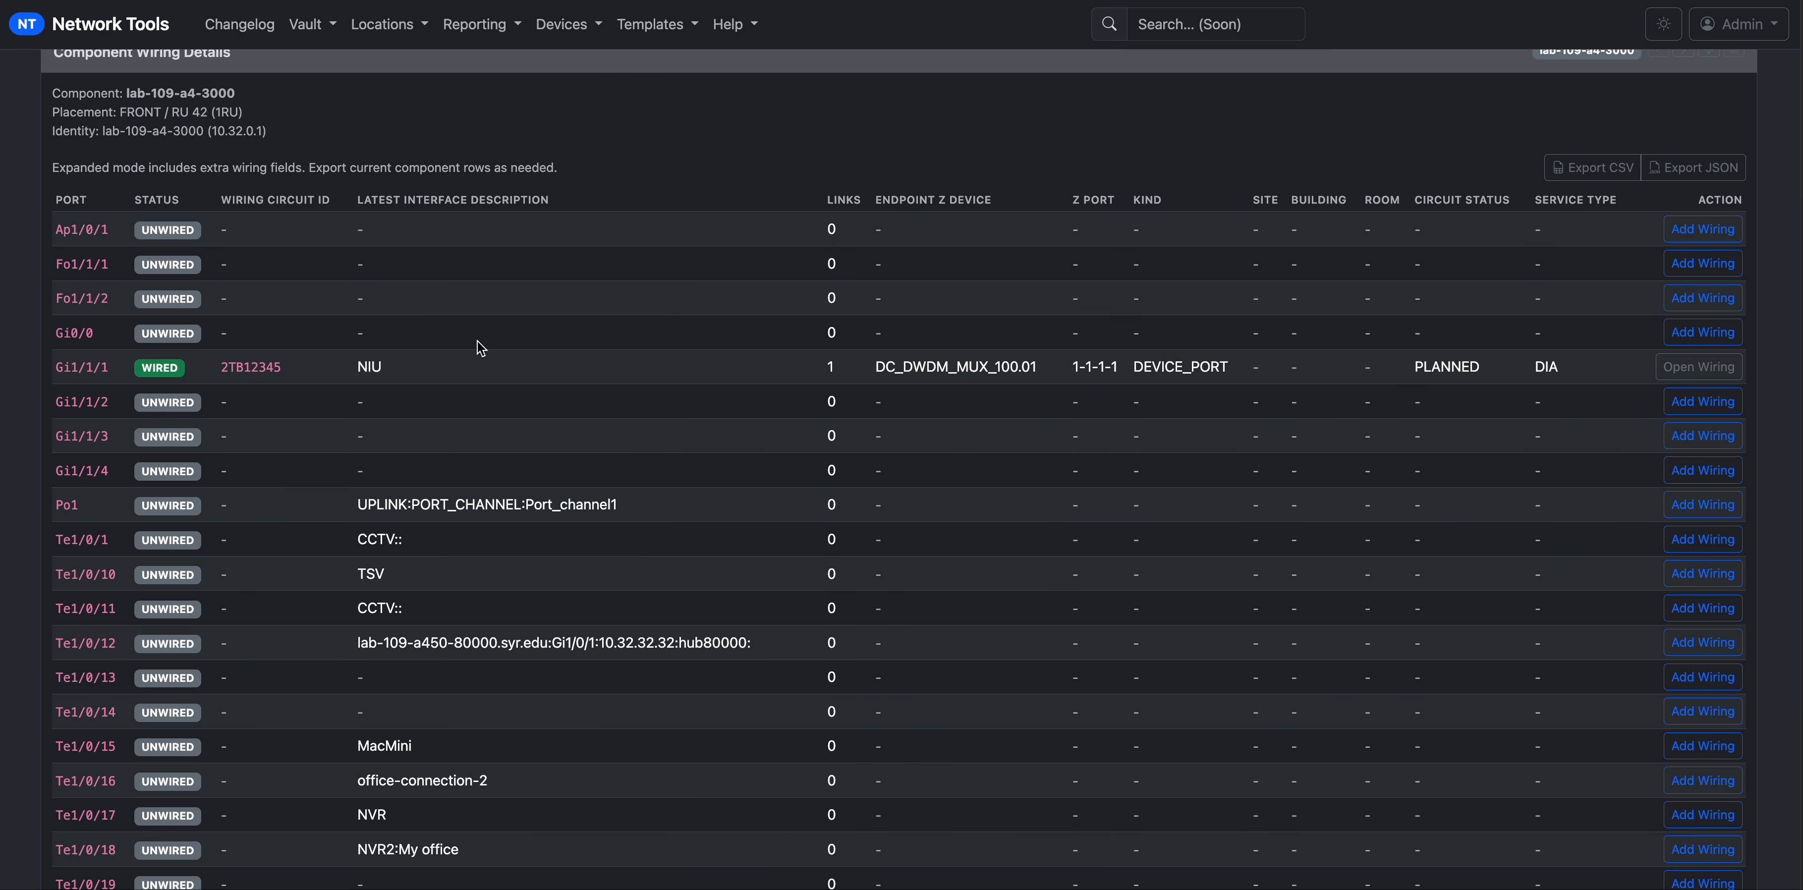
drag(64, 367, 1537, 364)
click(1569, 370)
drag(1562, 372, 744, 376)
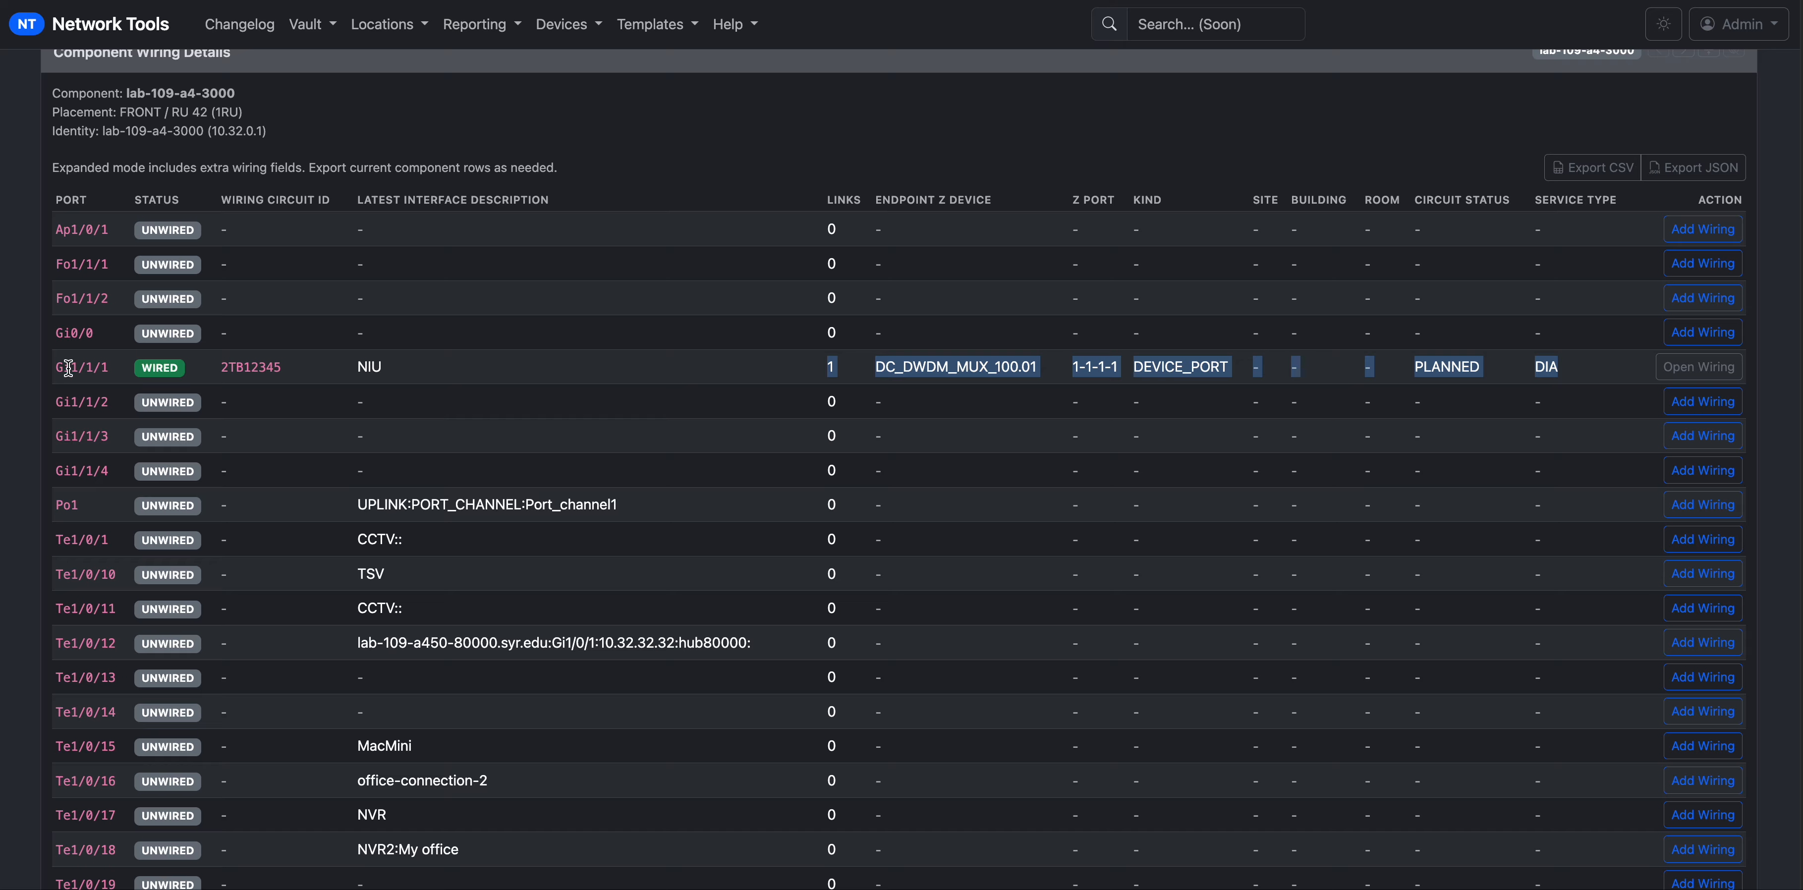
drag(53, 367, 491, 380)
click(635, 389)
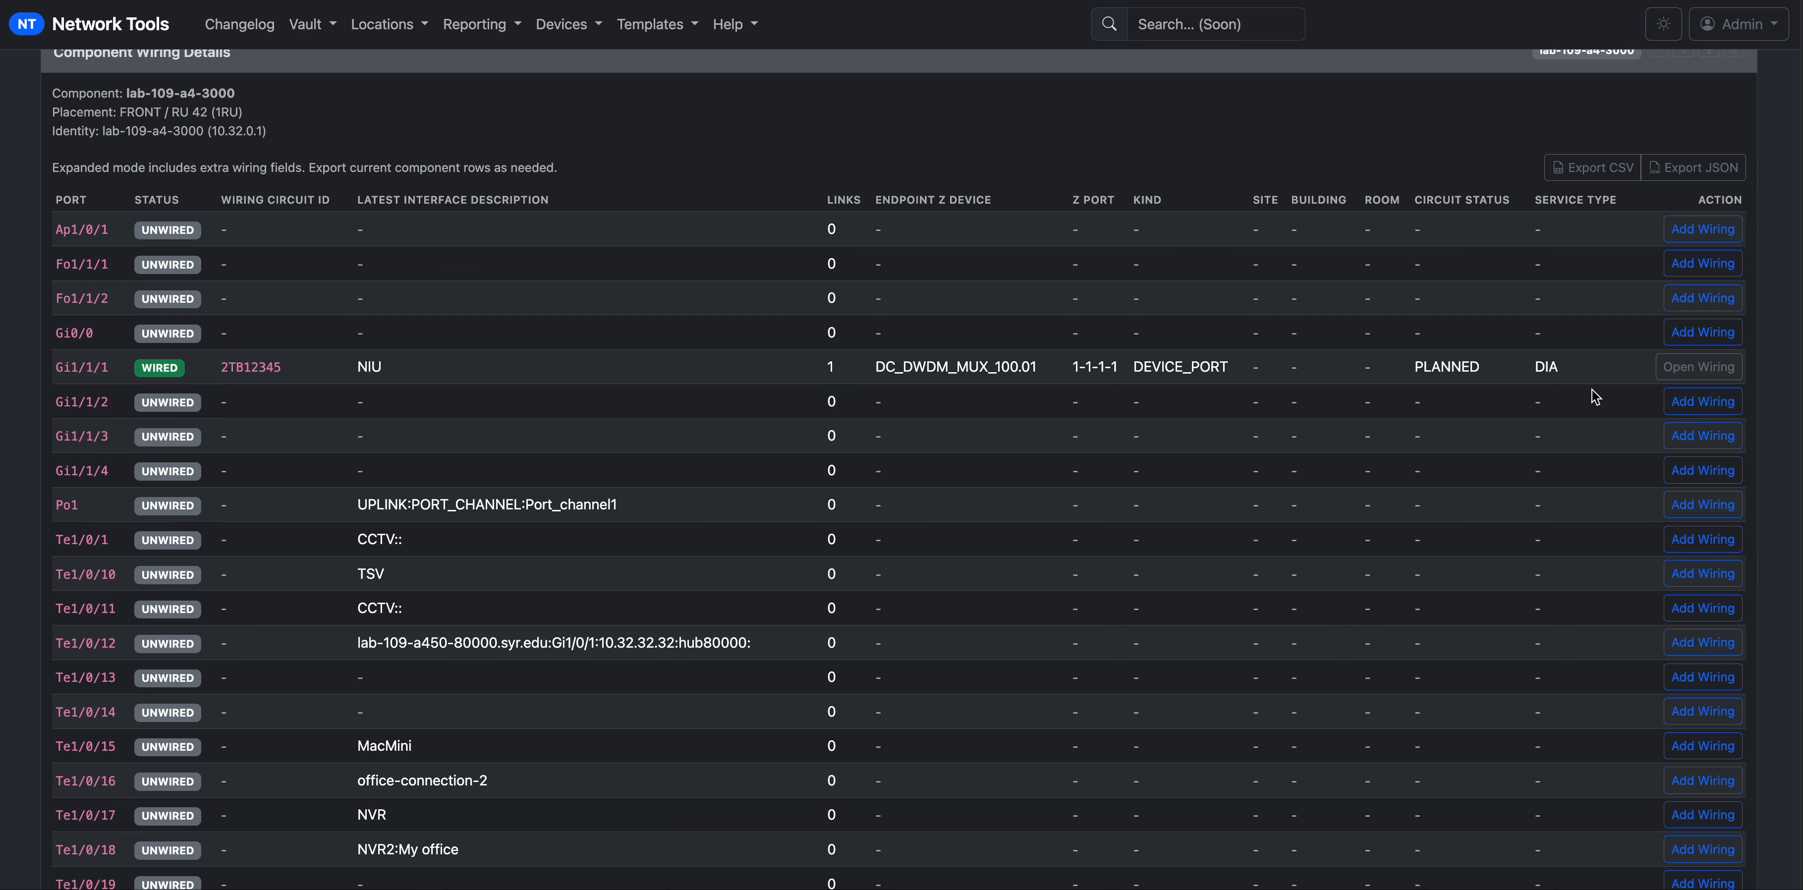
drag(1577, 376, 1335, 384)
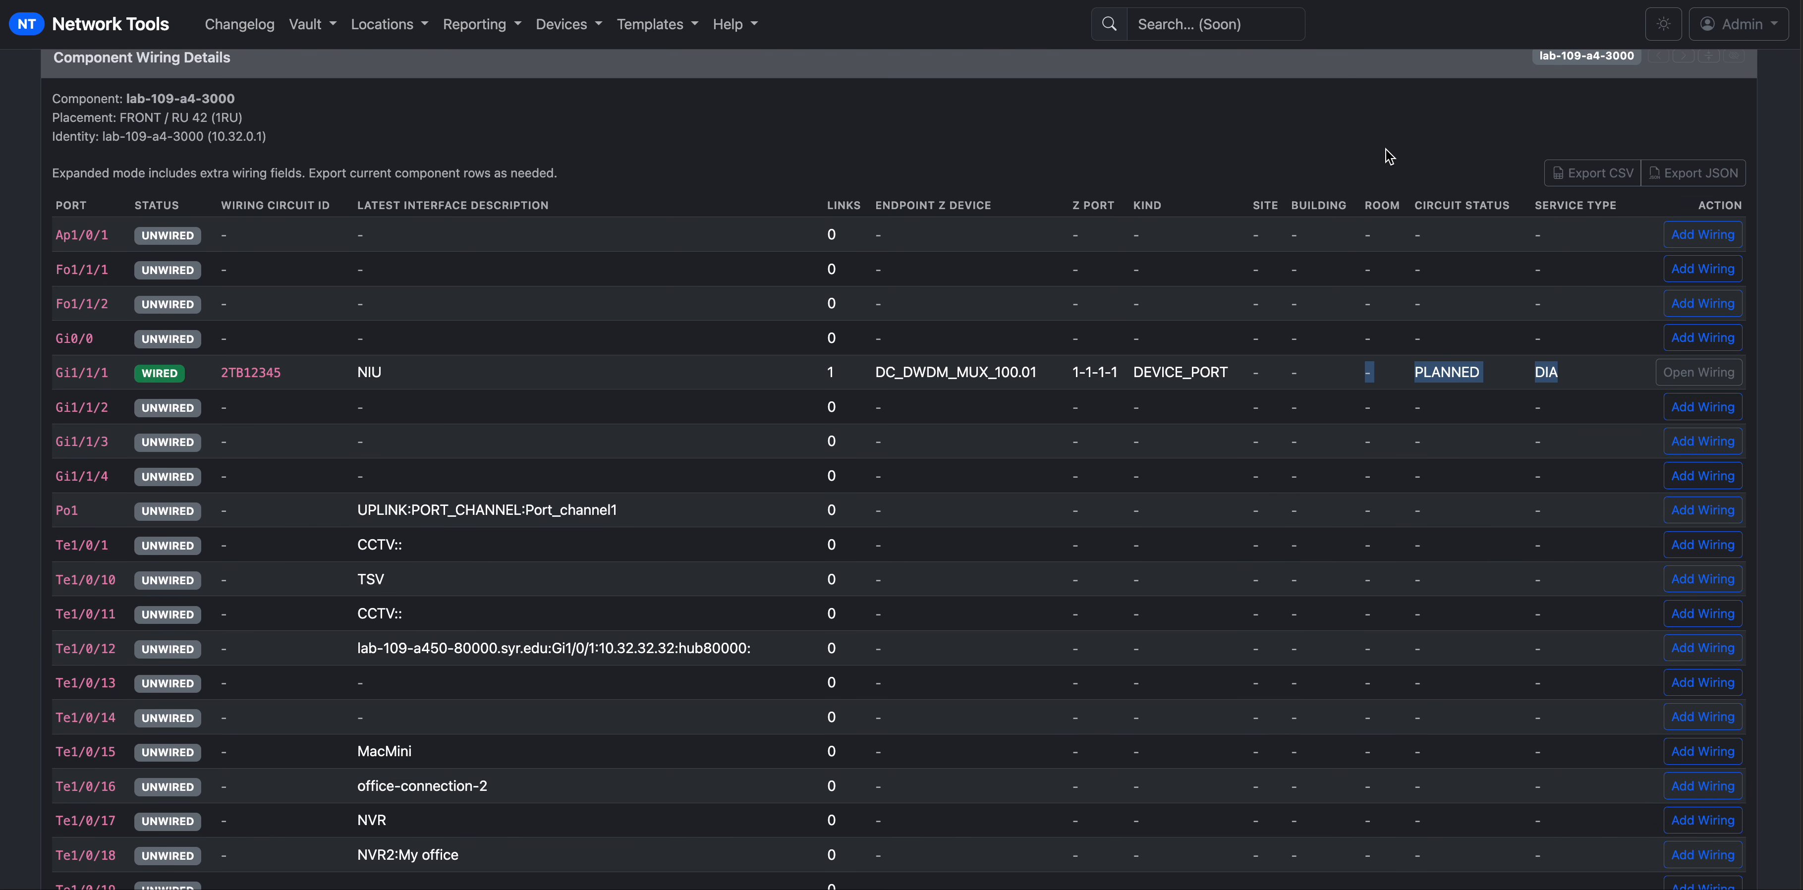
scroll(1389, 157, up, 3)
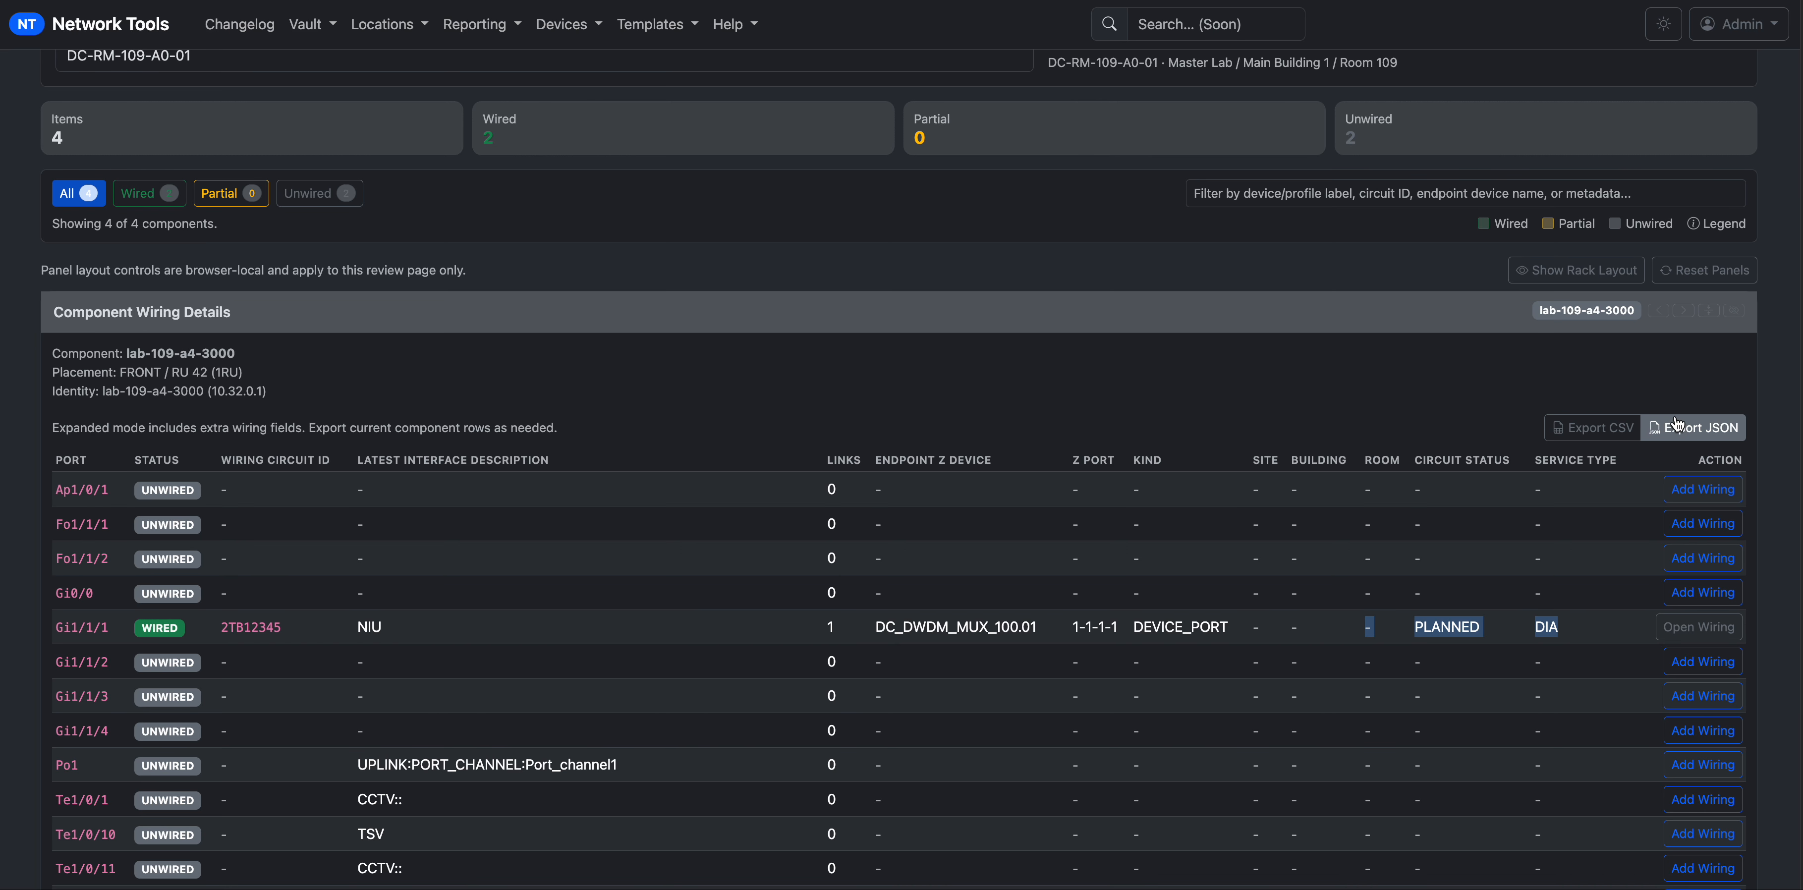
Restore the default panel arrangement on the rack wiring review.
click(1699, 276)
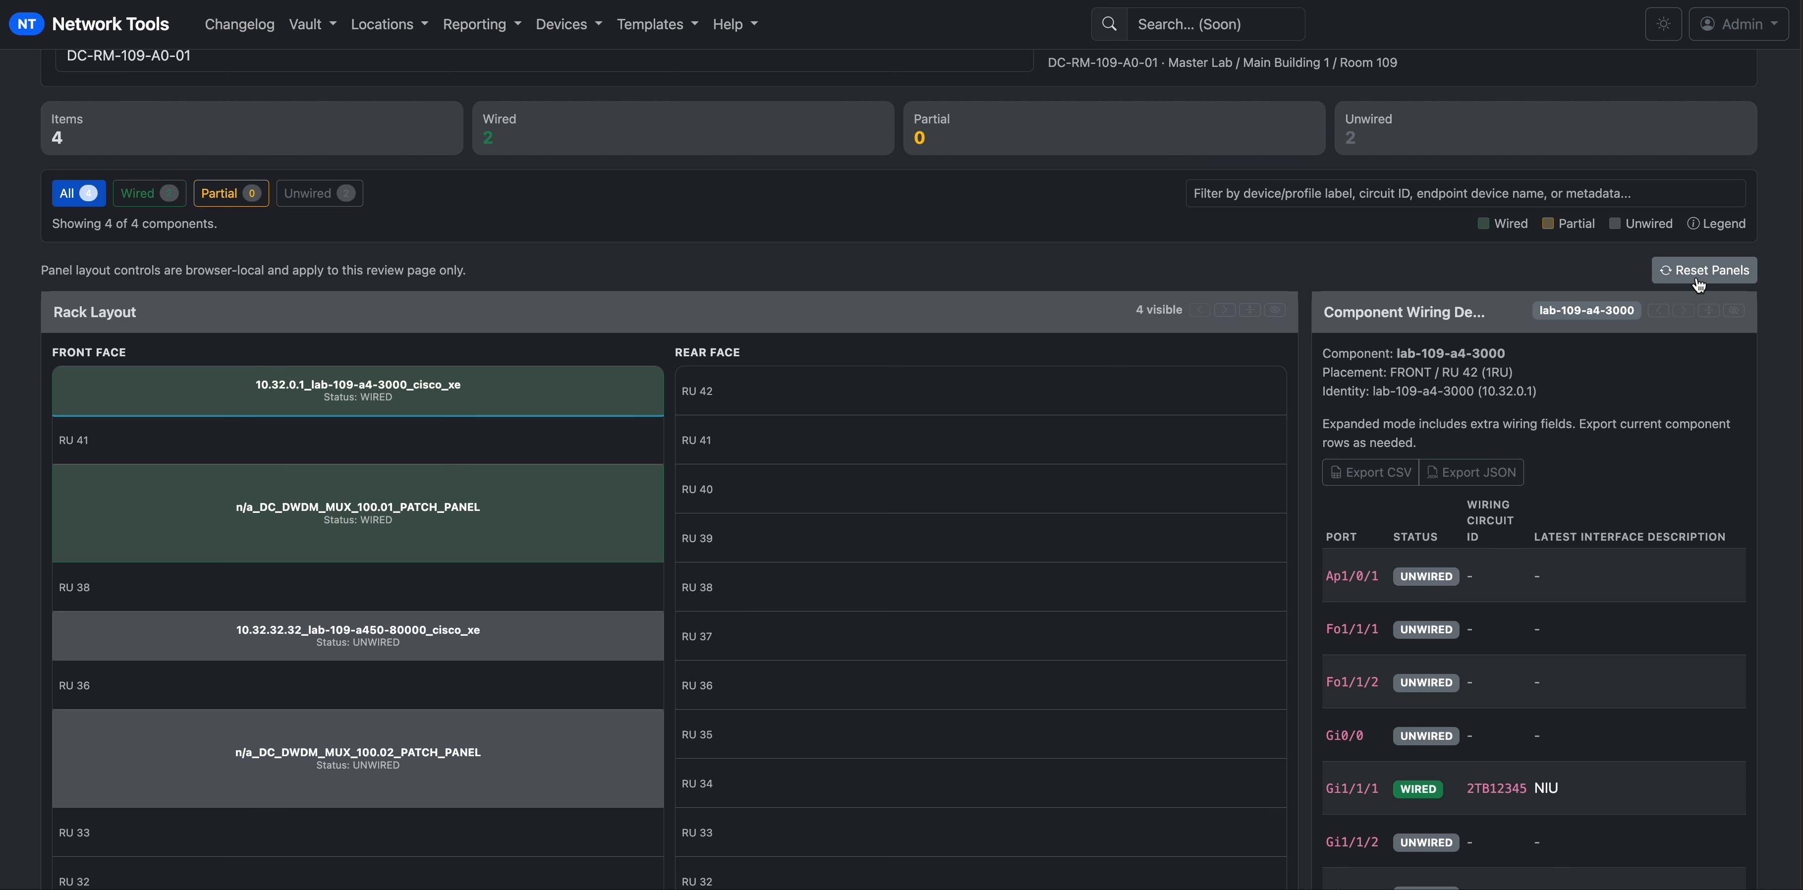
scroll(1223, 513, down, 10)
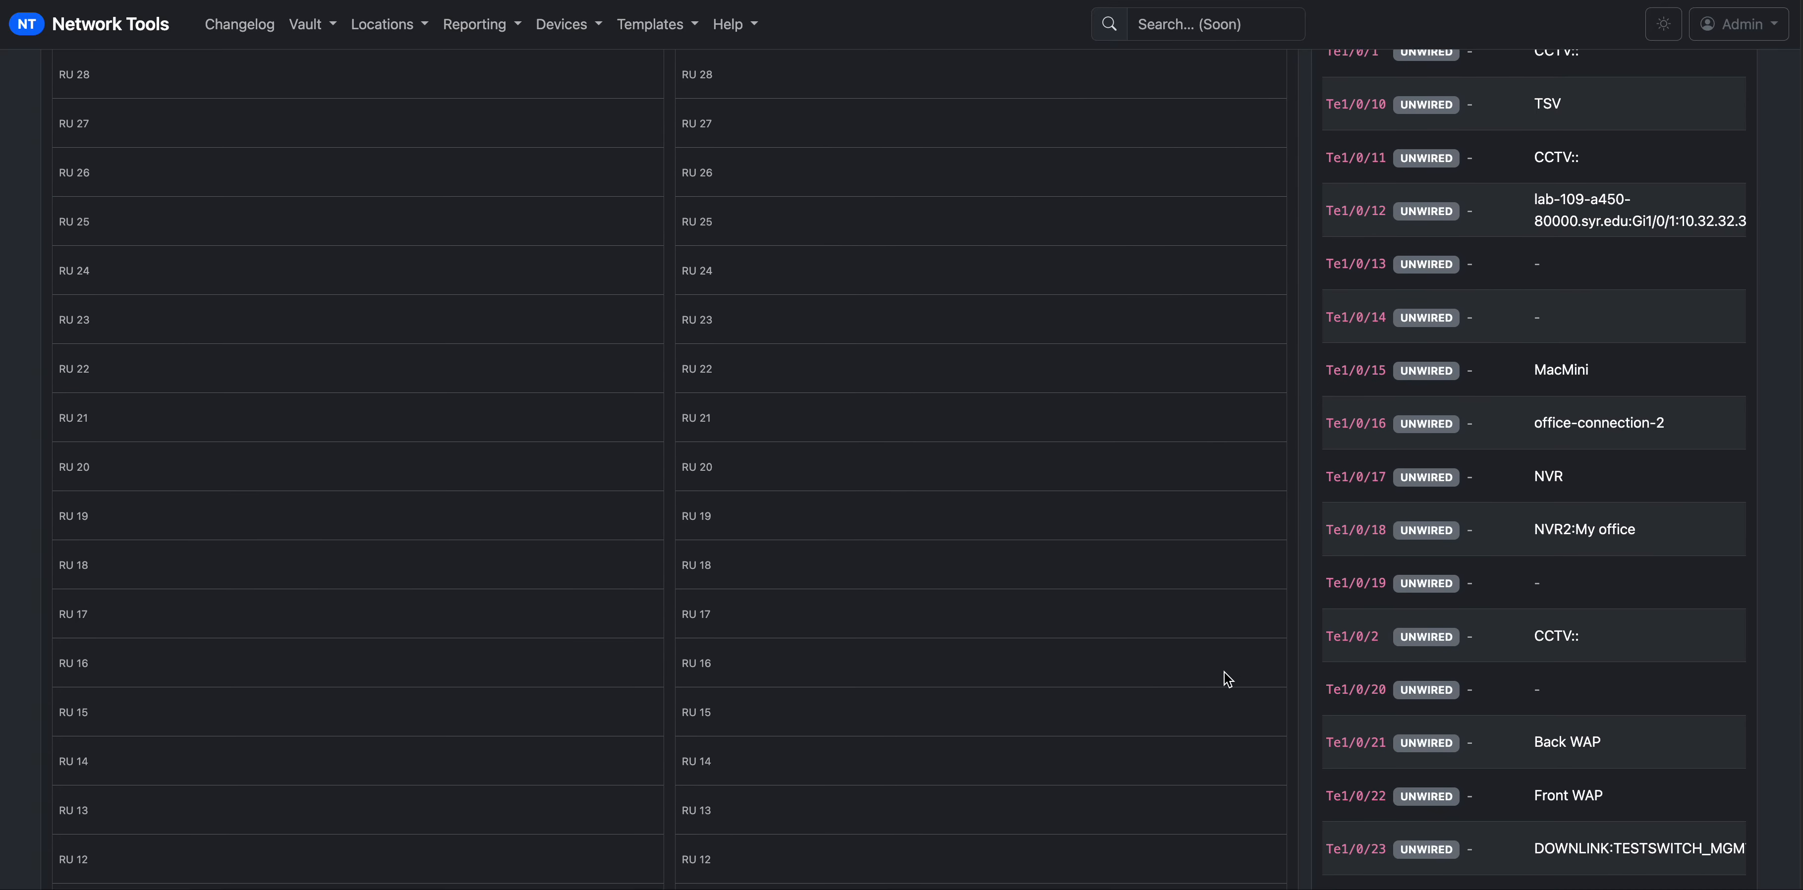
scroll(1224, 671, down, 10)
scroll(1225, 672, down, 5)
scroll(1227, 679, up, 20)
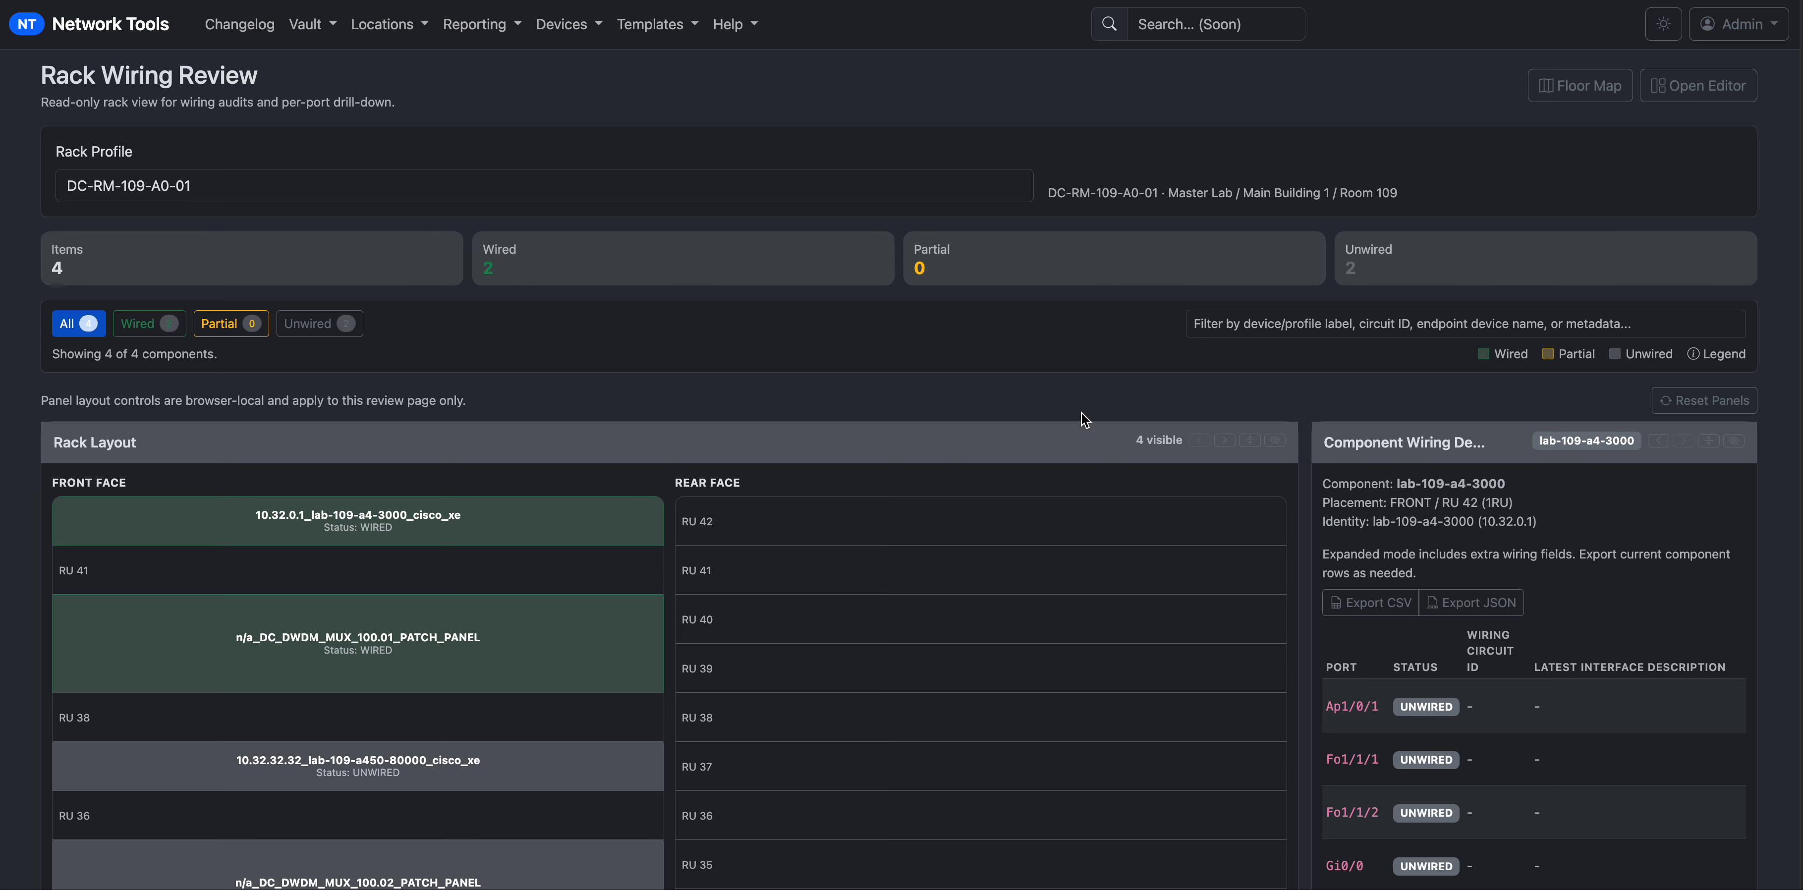
scroll(769, 427, up, 1)
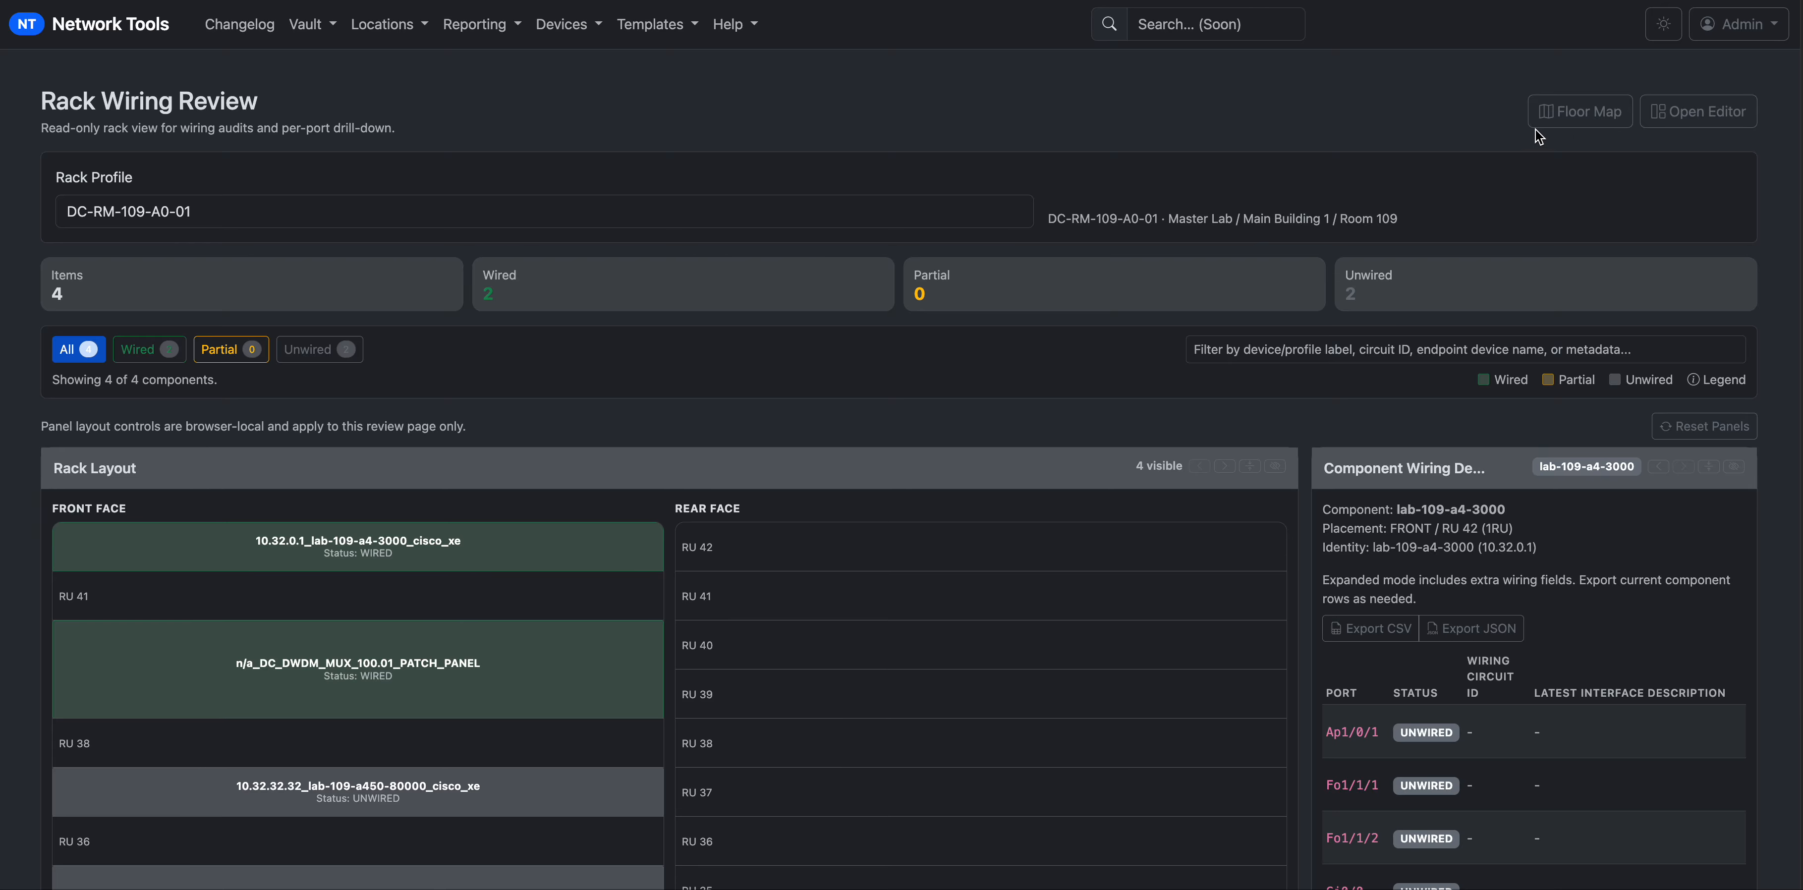
Open rack DC-RM-109-A0-01 in the display editor, try moving DC_DWDM_MUX_100.02, then go back.
click(1714, 112)
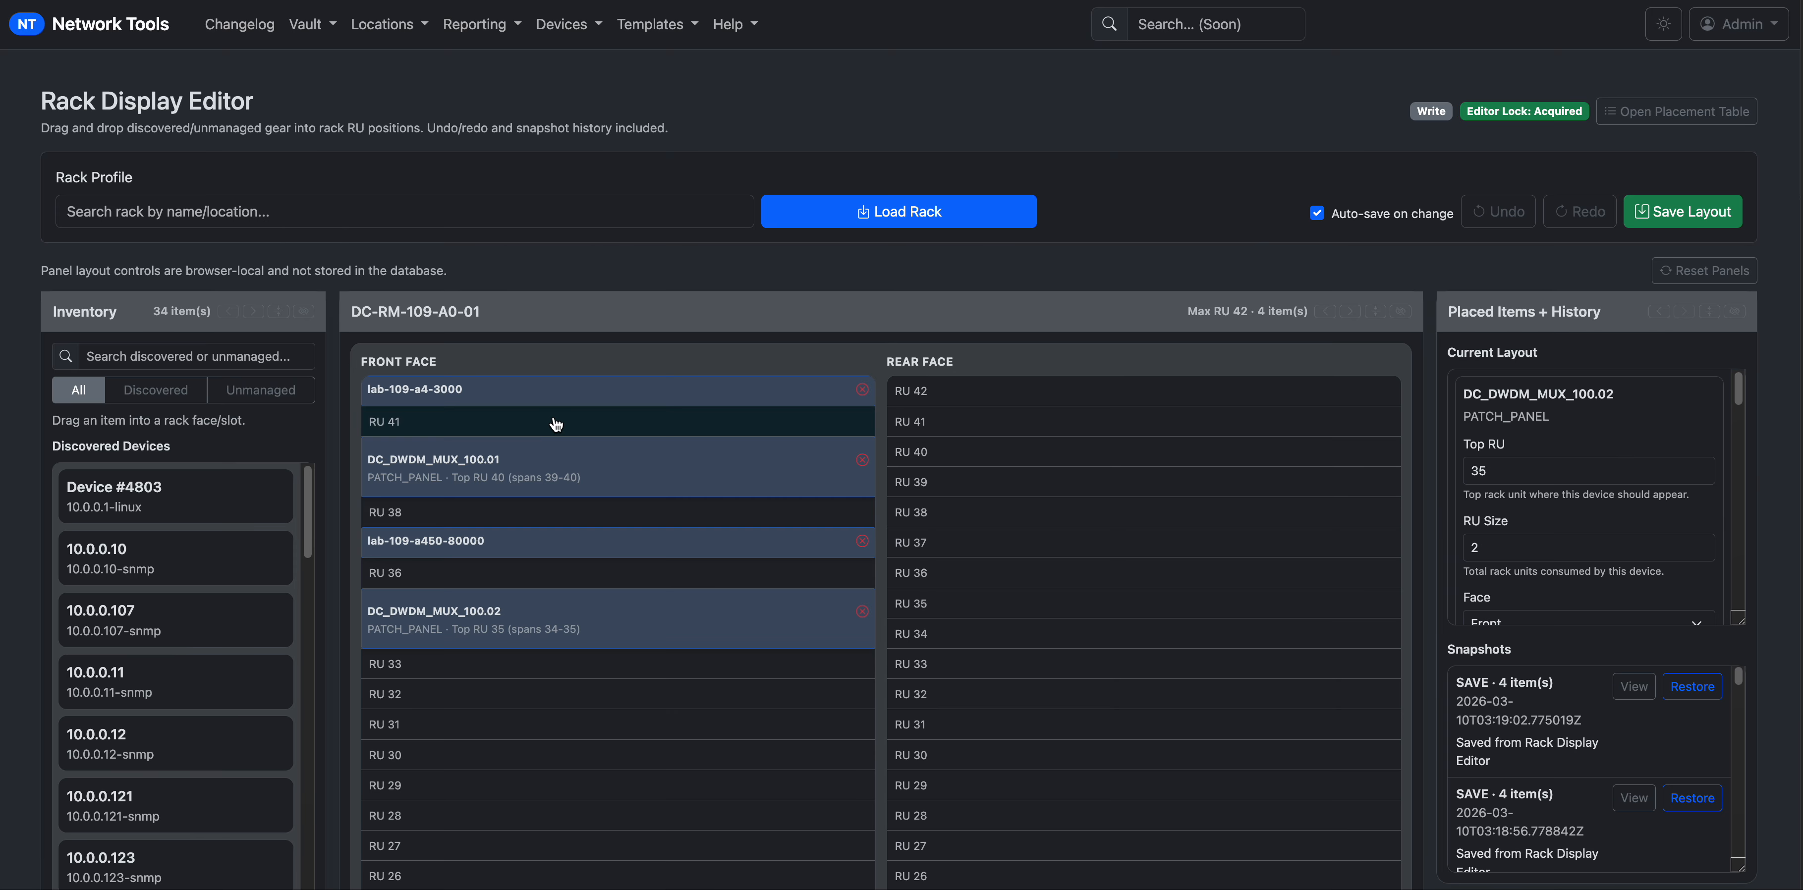
mouse_move(493, 609)
mouse_down()
mouse_move(491, 703)
mouse_move(491, 619)
mouse_up()
key(alt+Left)
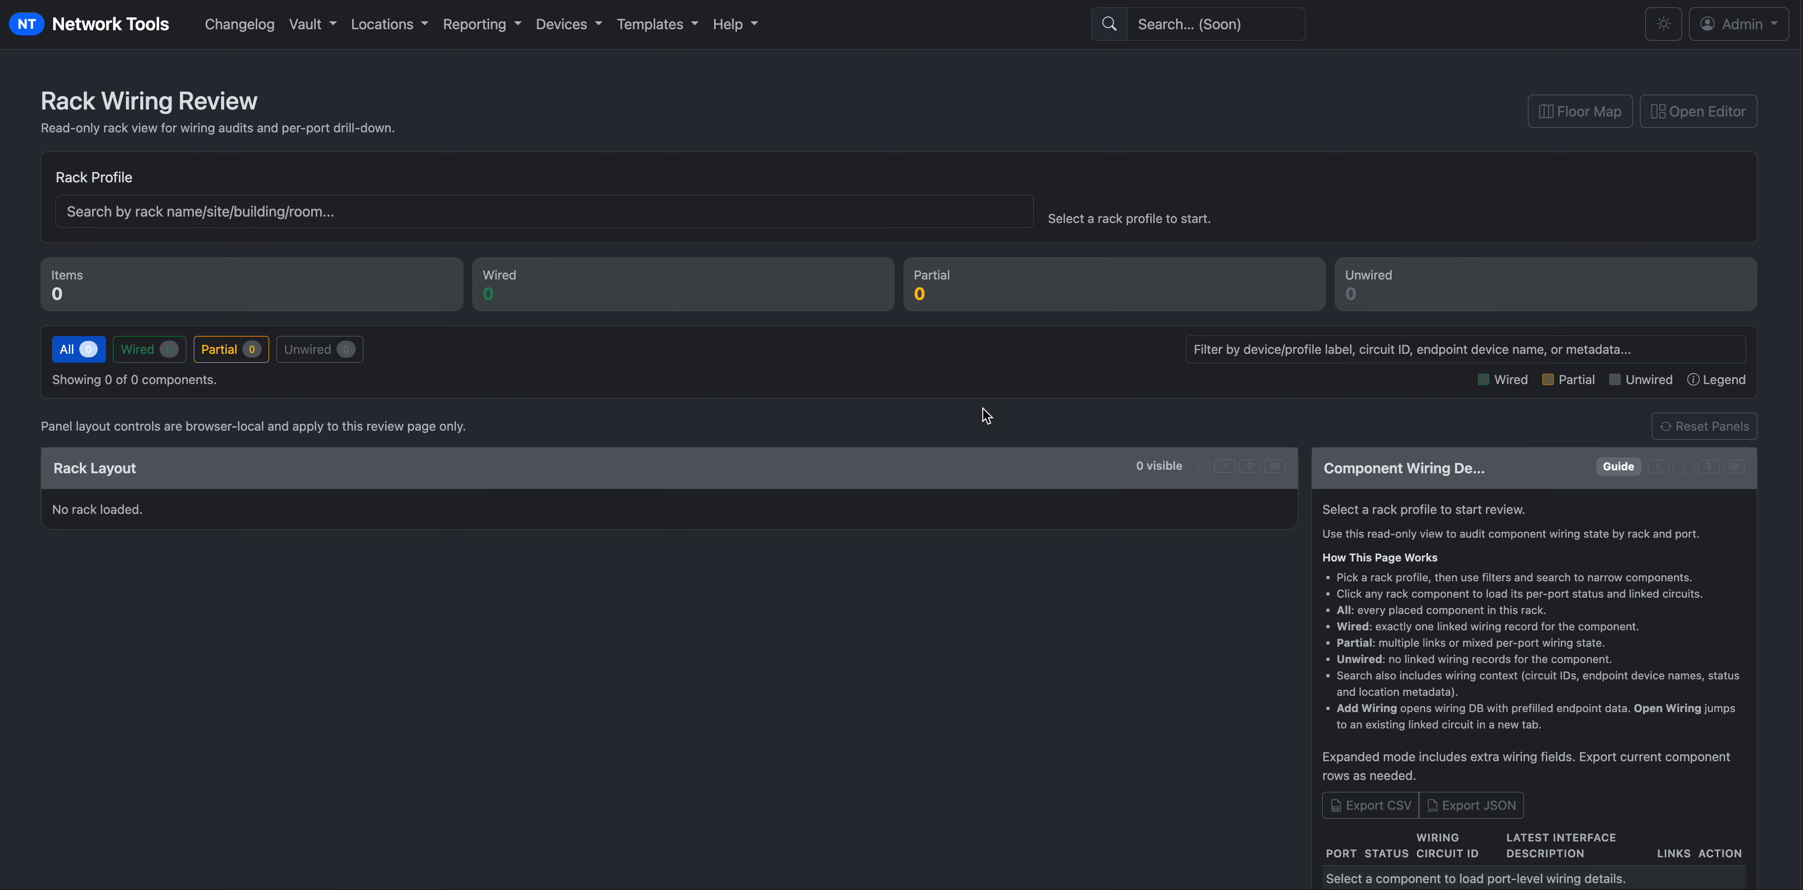
Open the rack floor map and try the light theme before returning to dark.
click(1582, 116)
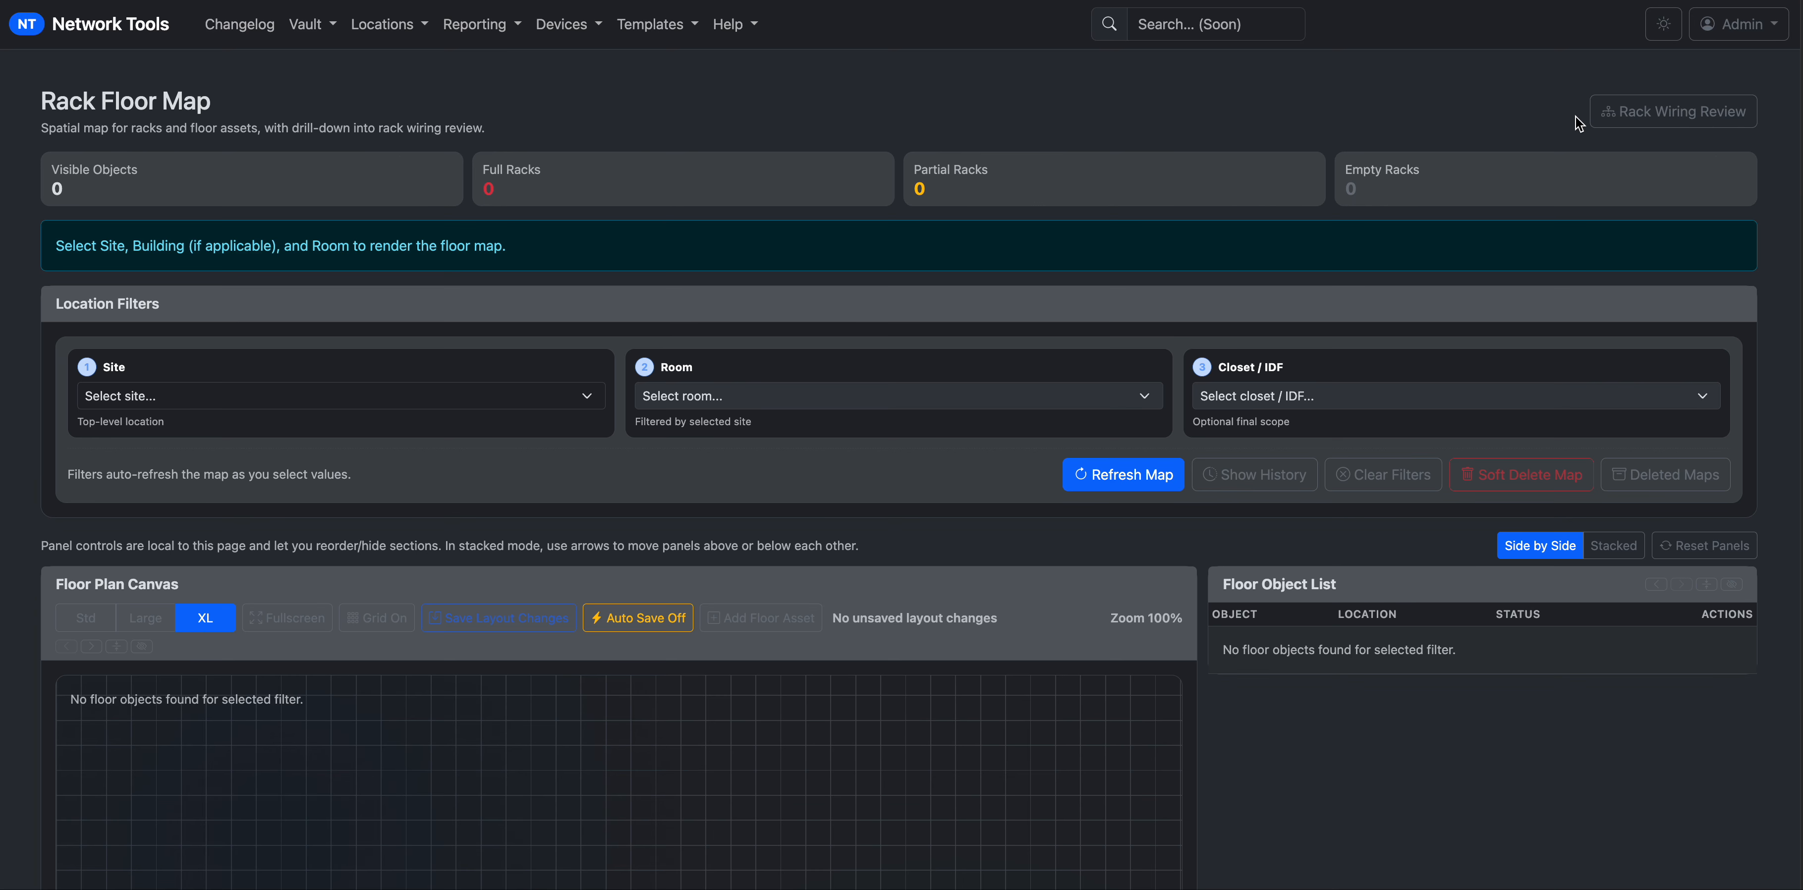
scroll(1577, 124, down, 4)
scroll(1577, 124, up, 4)
click(1668, 32)
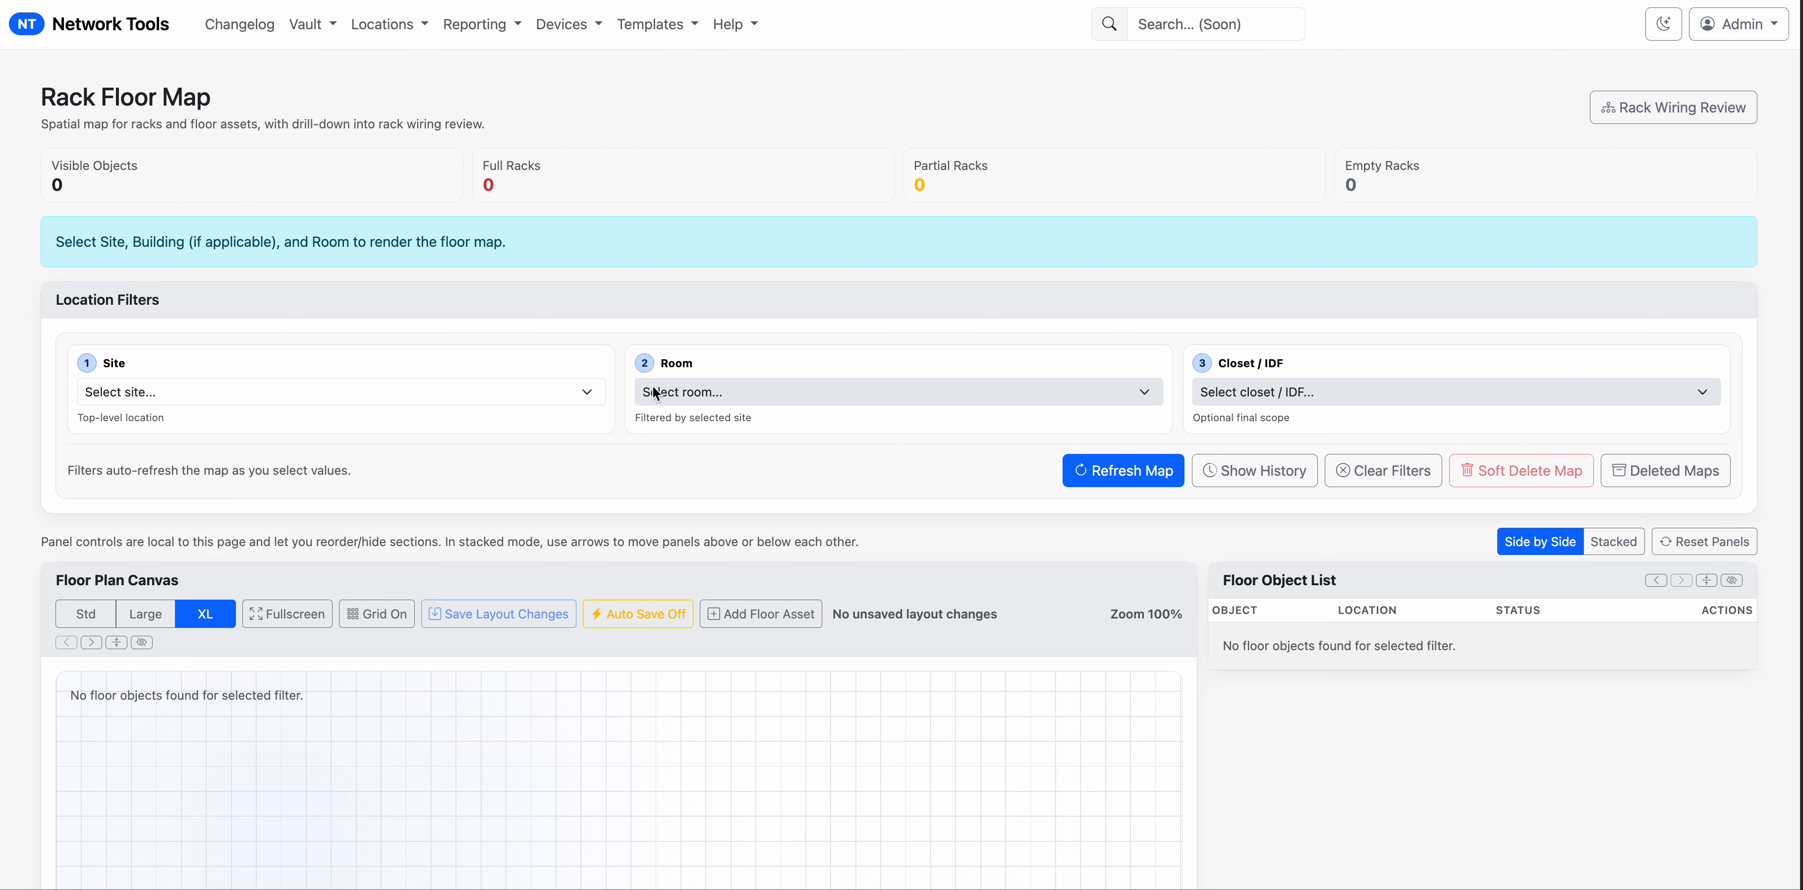
click(1663, 35)
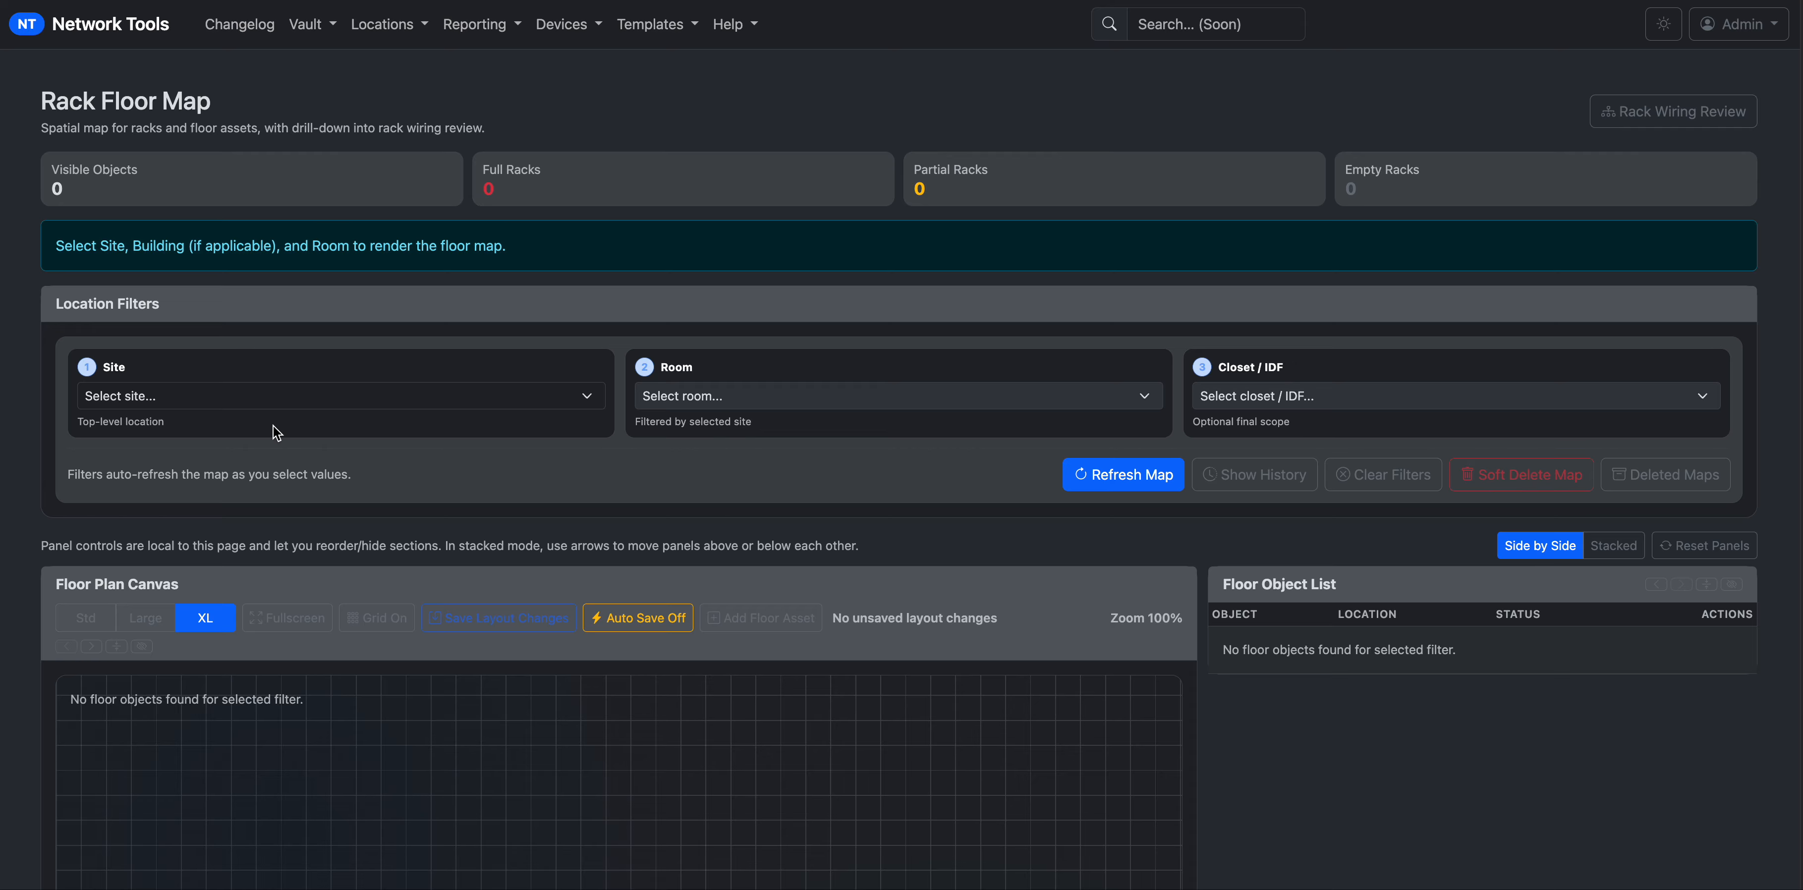
Filter the floor map to site Master Lab, Main Building 1, Room 109.
click(212, 402)
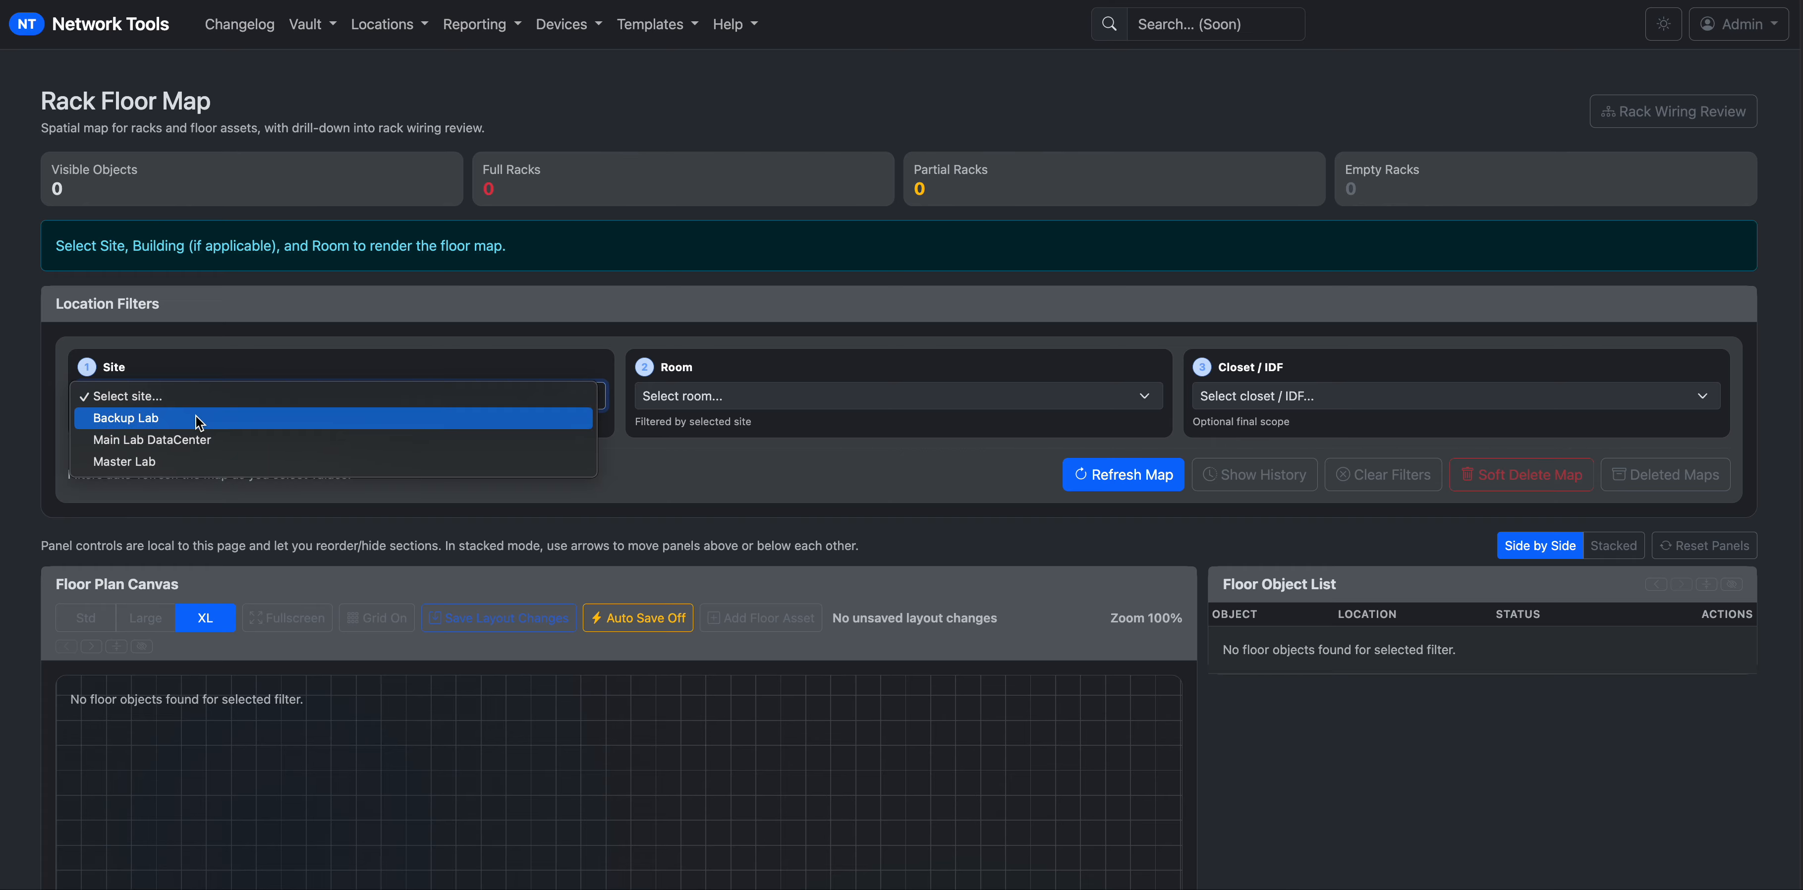
click(168, 462)
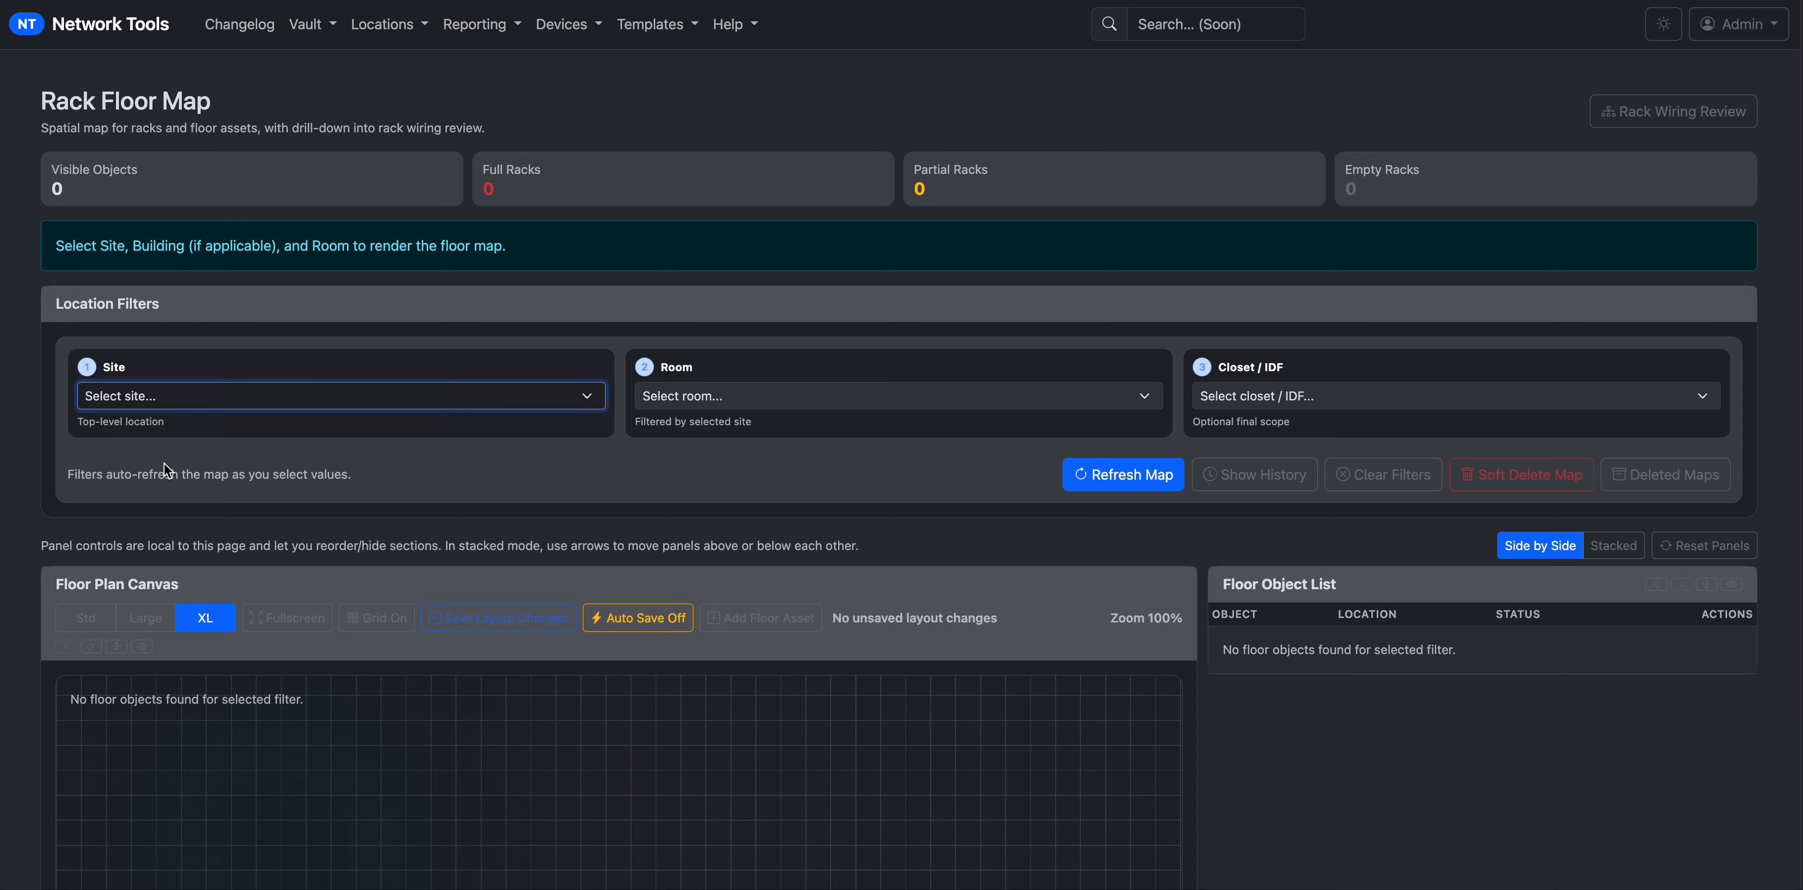
click(691, 398)
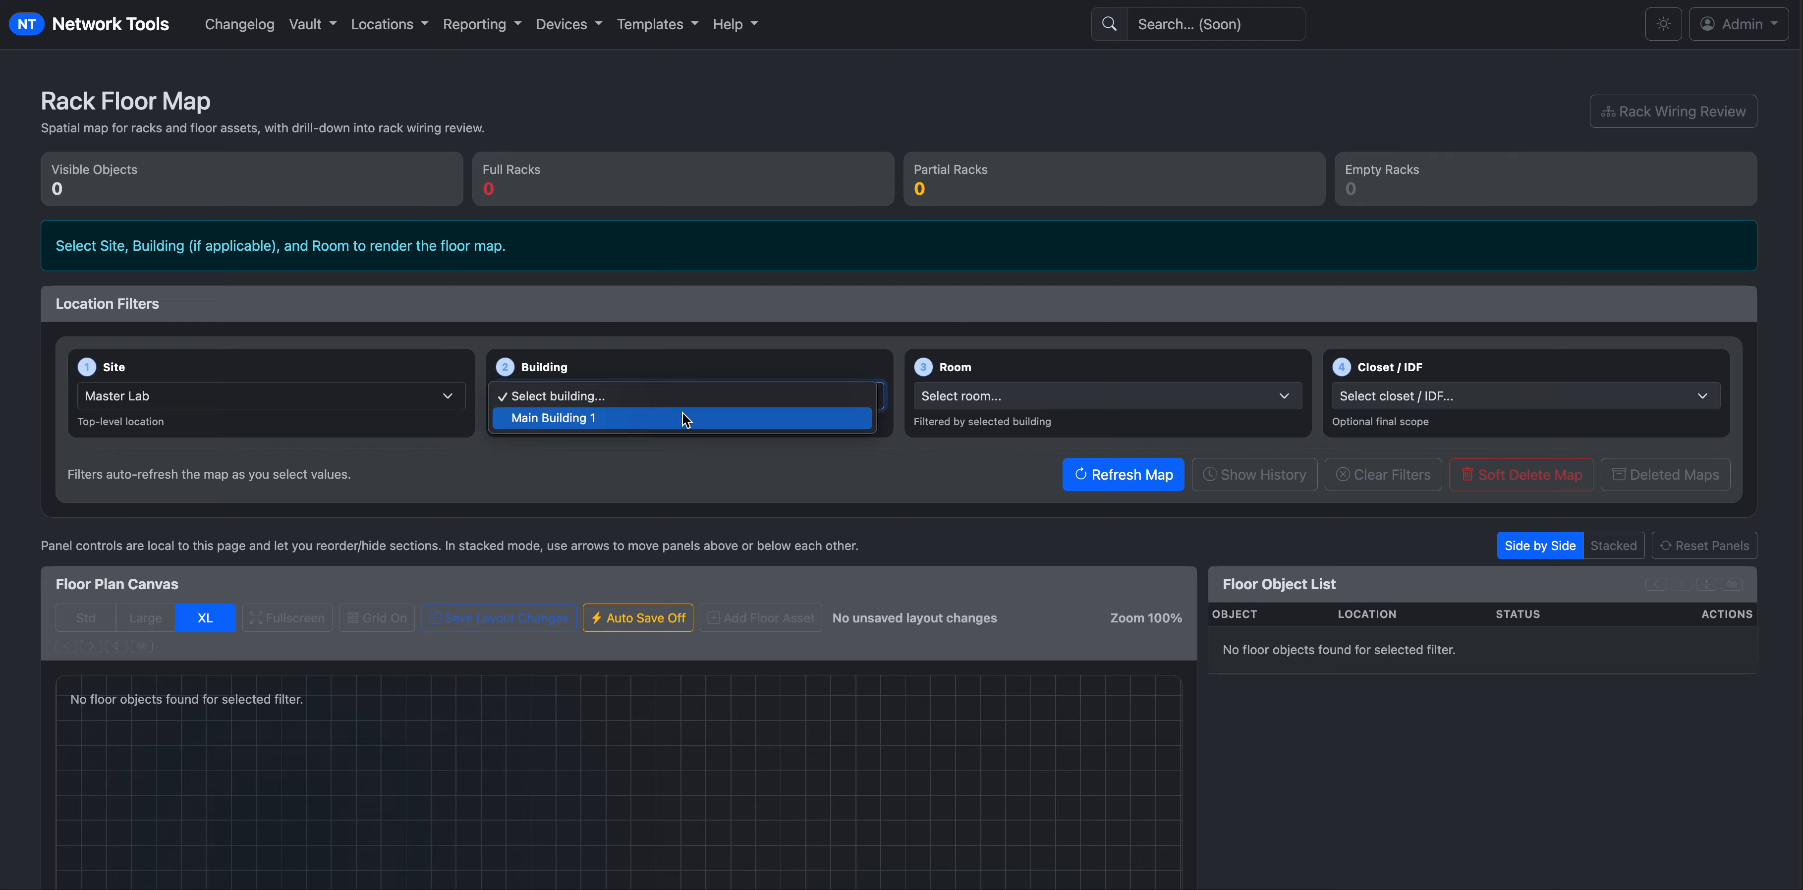
click(684, 419)
click(1003, 396)
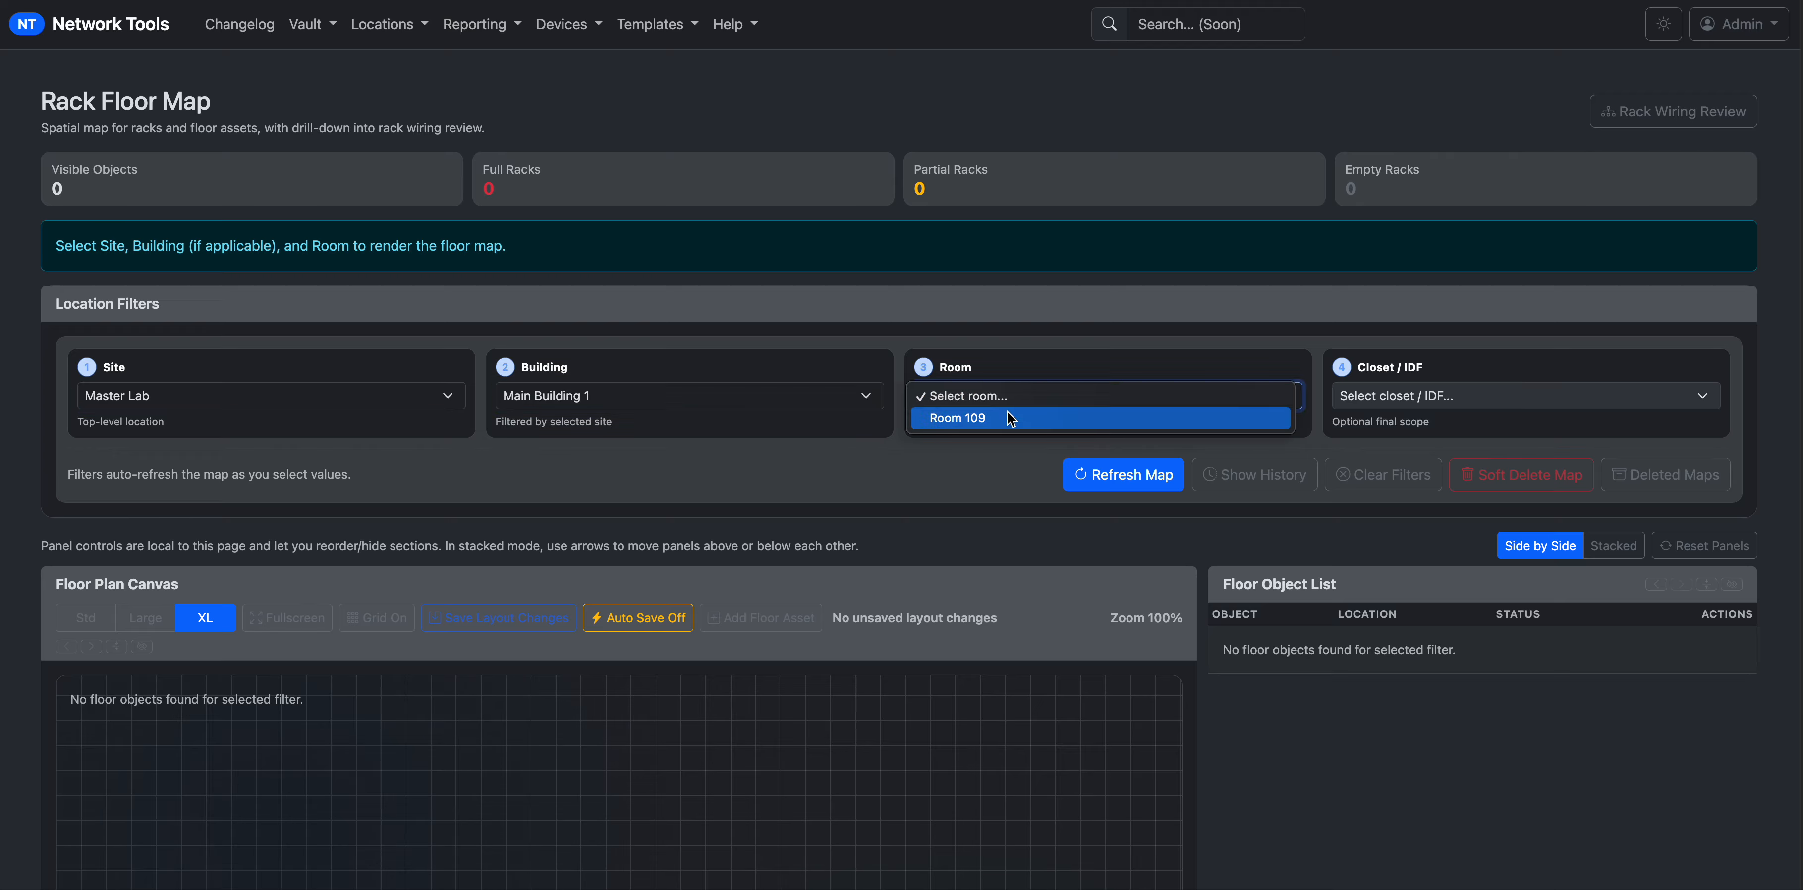
click(1011, 420)
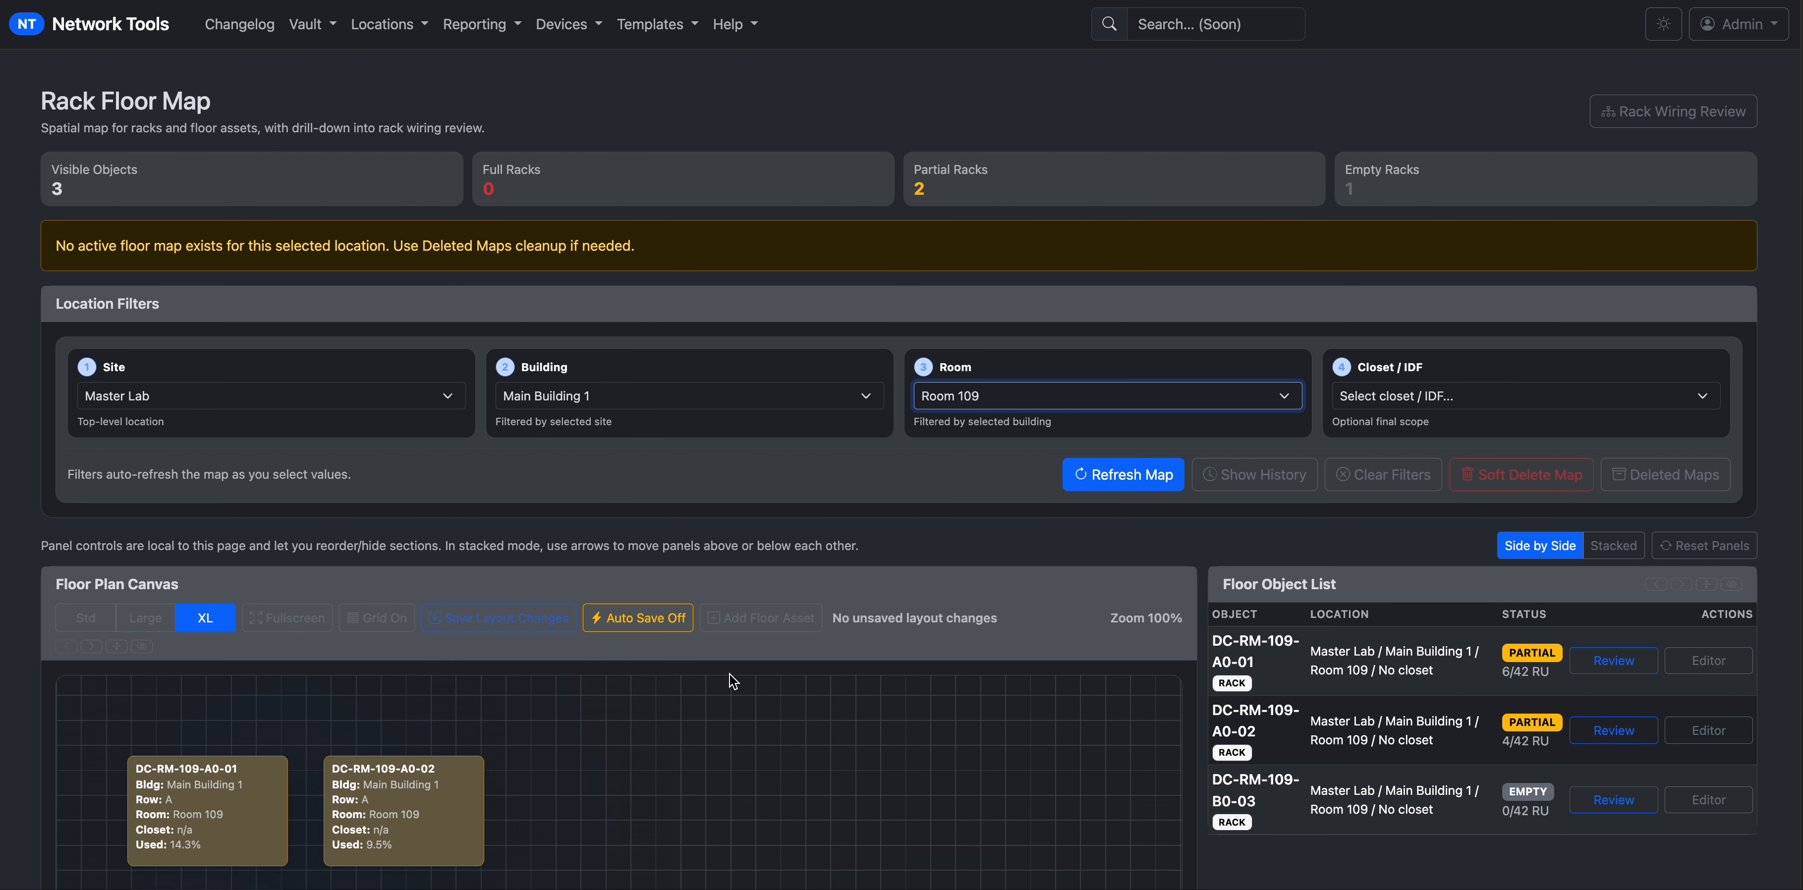
Arrange the racks: A0-01 near centre, A0-02 directly below it, B0-03 to its right.
scroll(733, 681, down, 1)
scroll(733, 681, down, 2)
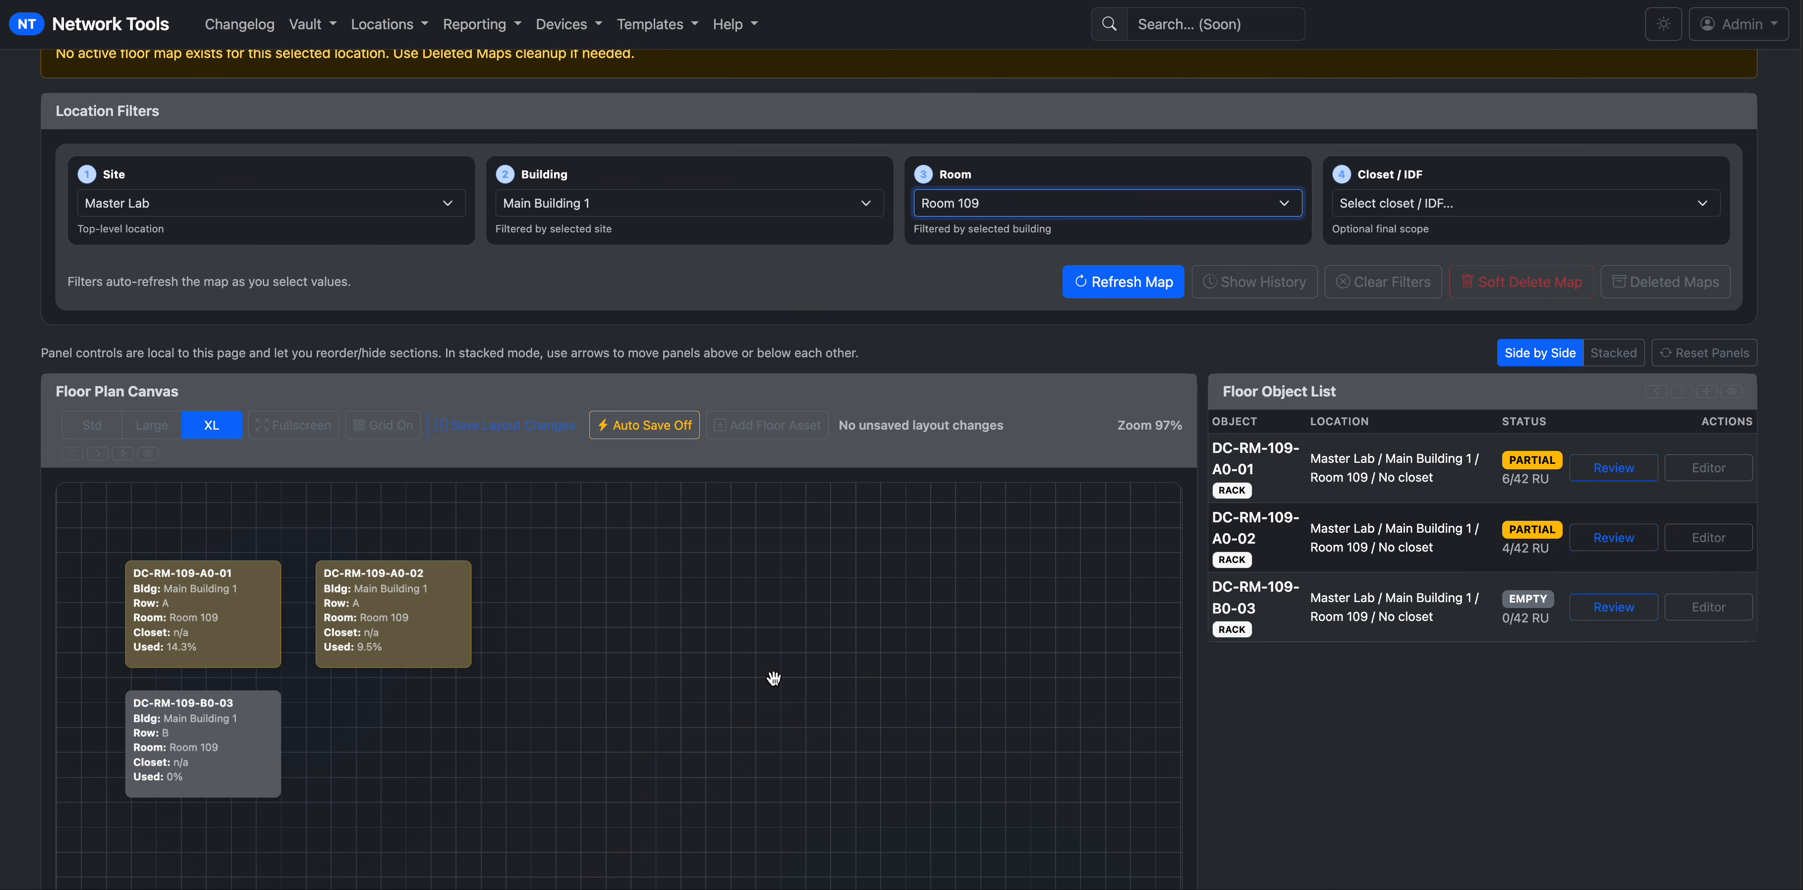
scroll(1298, 668, up, 3)
scroll(750, 567, down, 5)
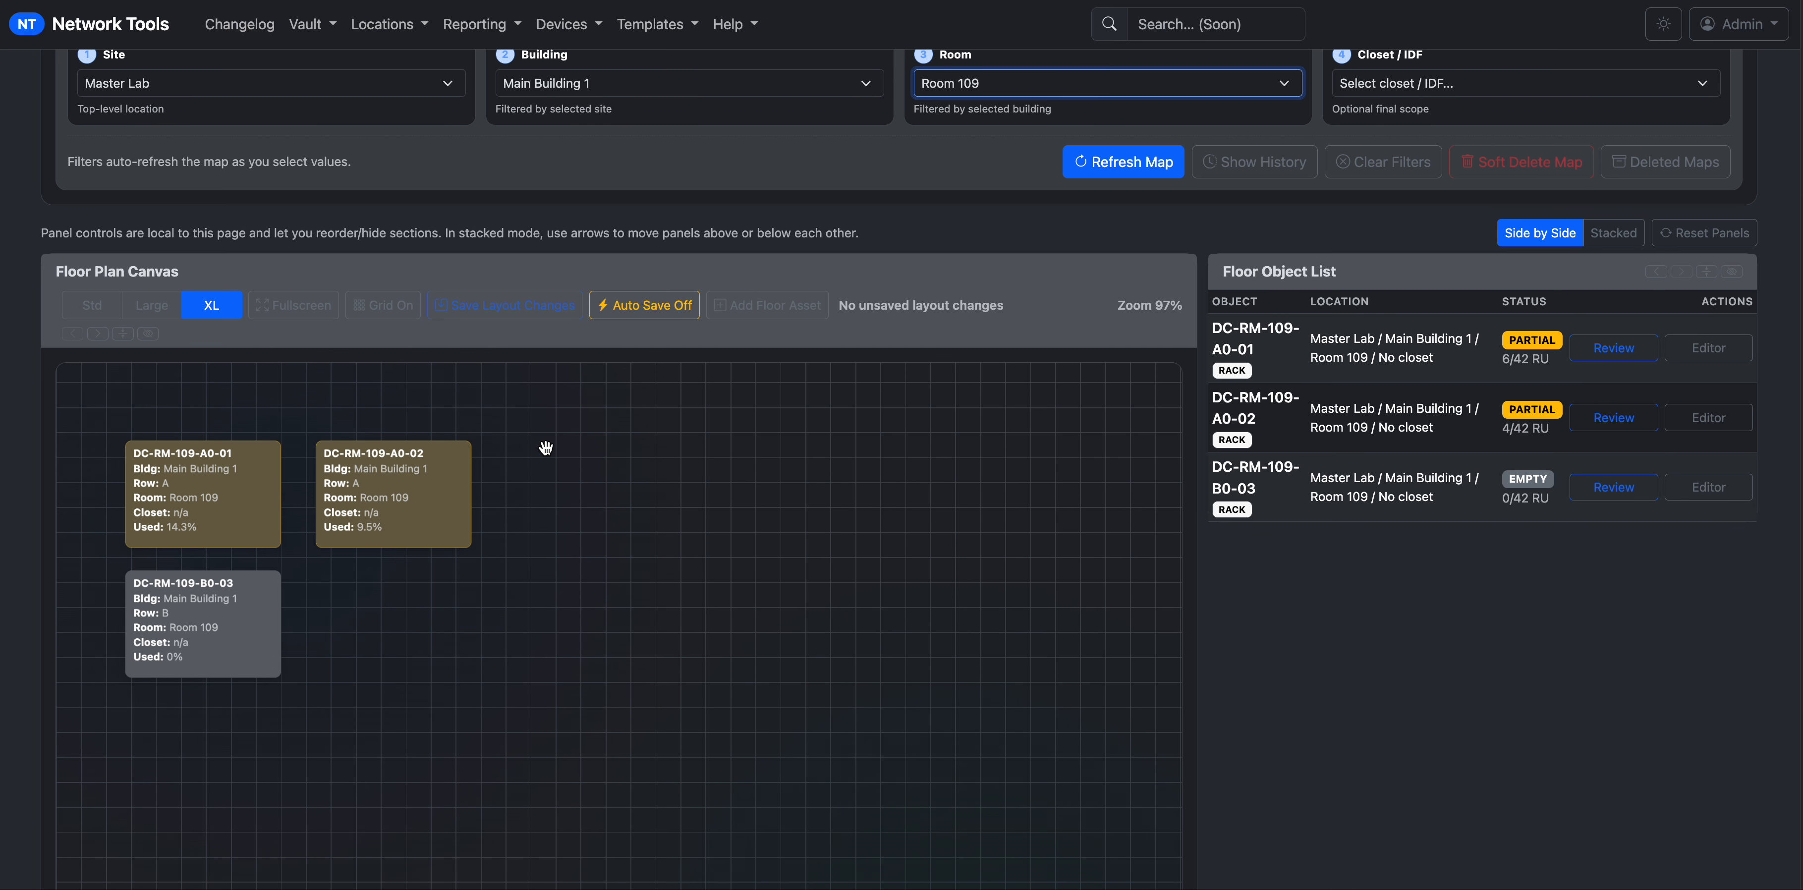
scroll(1673, 739, down, 2)
drag(374, 420, 633, 514)
drag(245, 413, 505, 505)
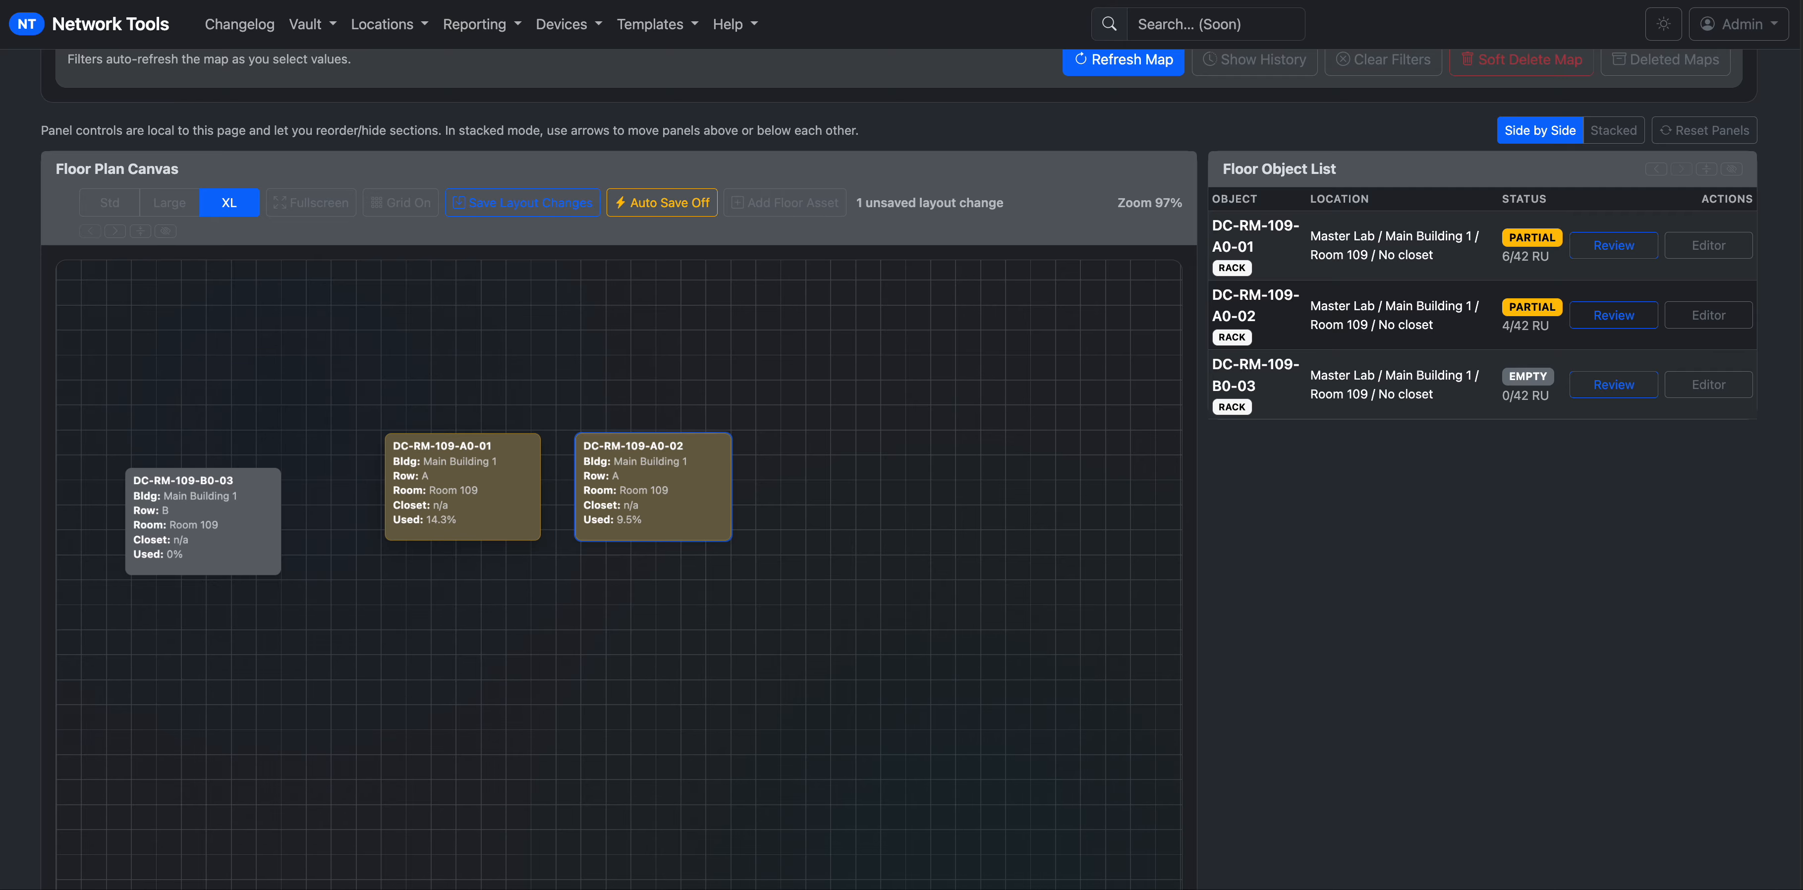
drag(704, 511, 518, 647)
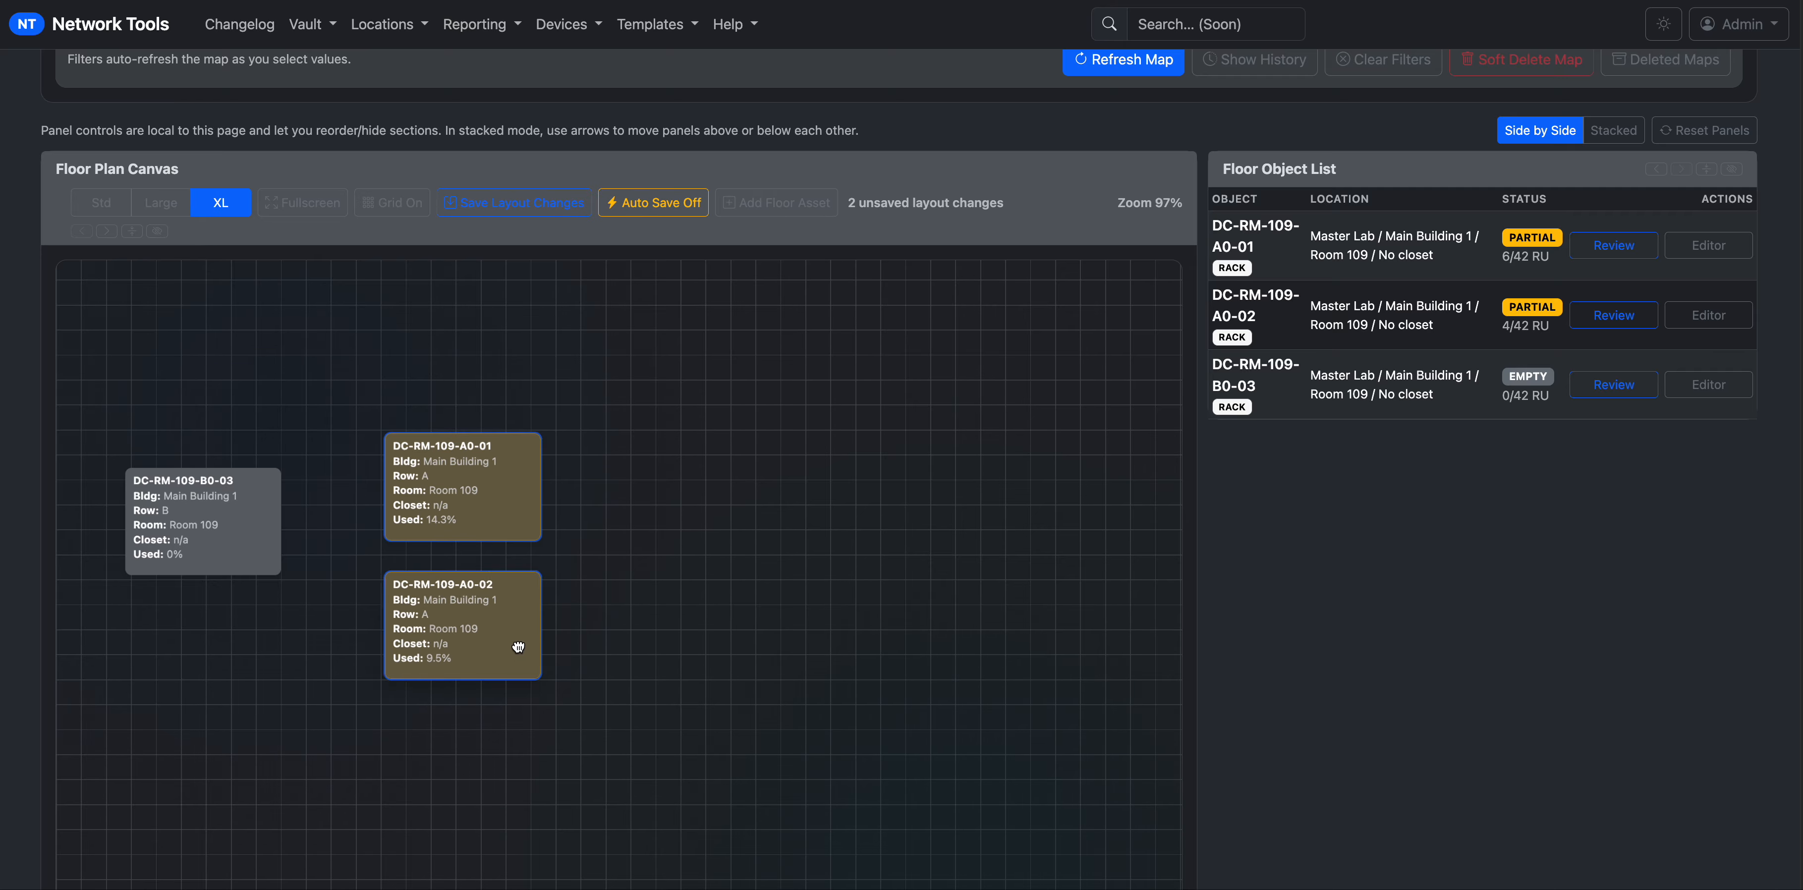
drag(144, 517, 592, 487)
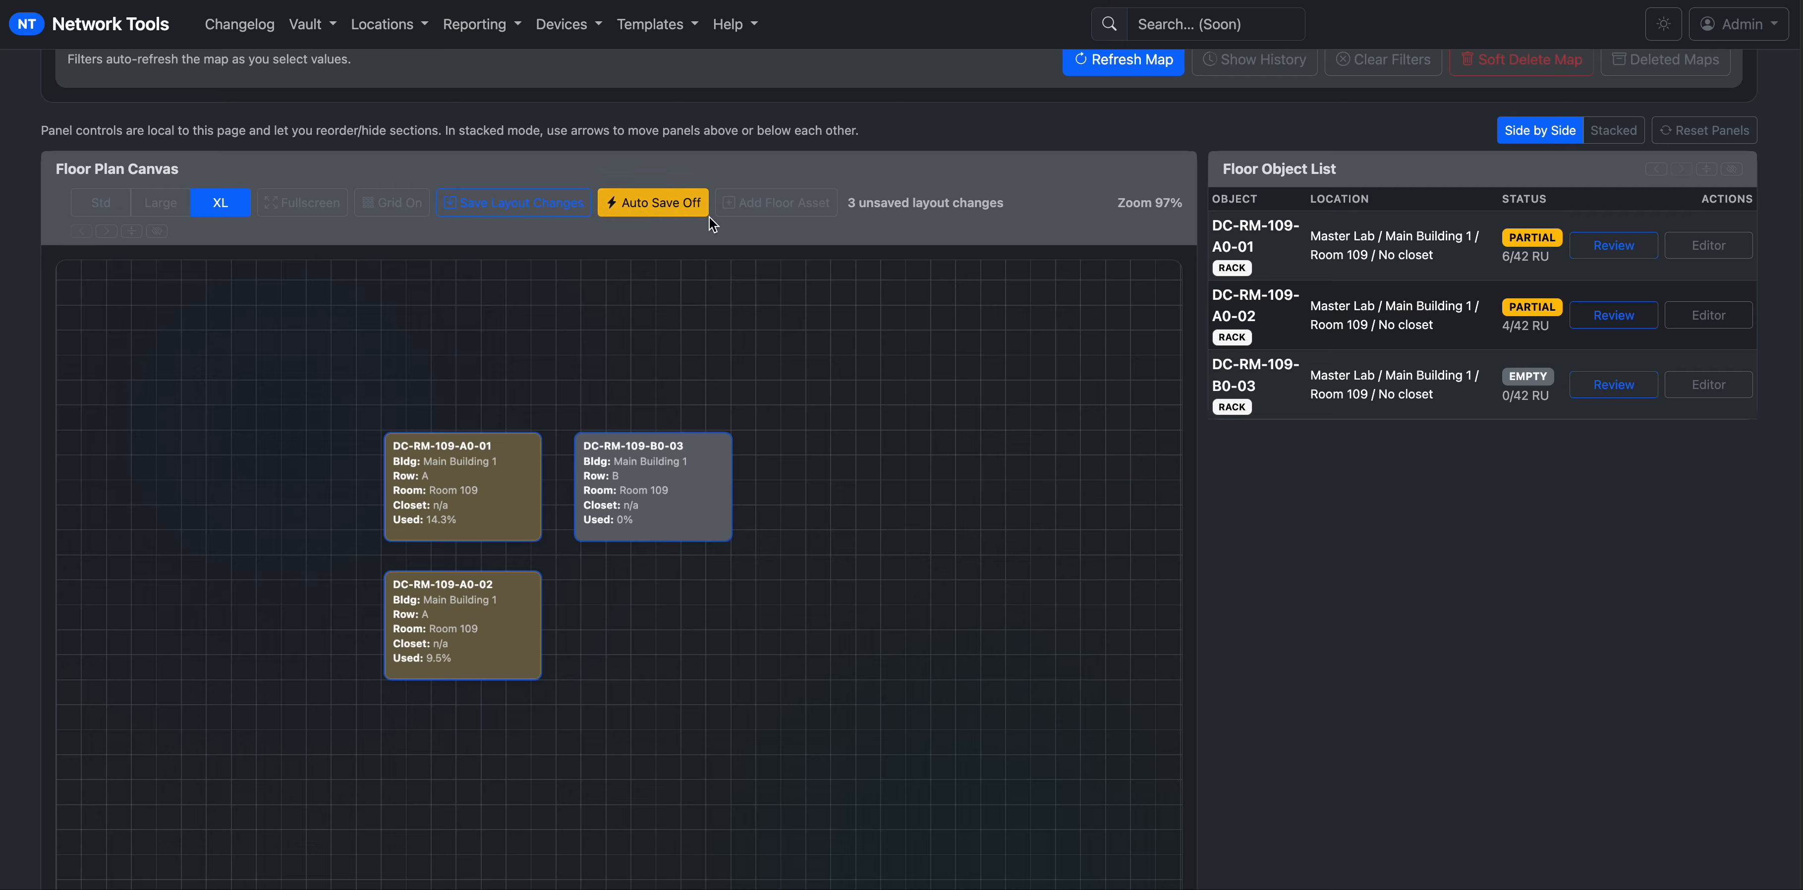
Enable auto-save, save the layout changes, and set the canvas to XL after trying other sizes.
click(683, 214)
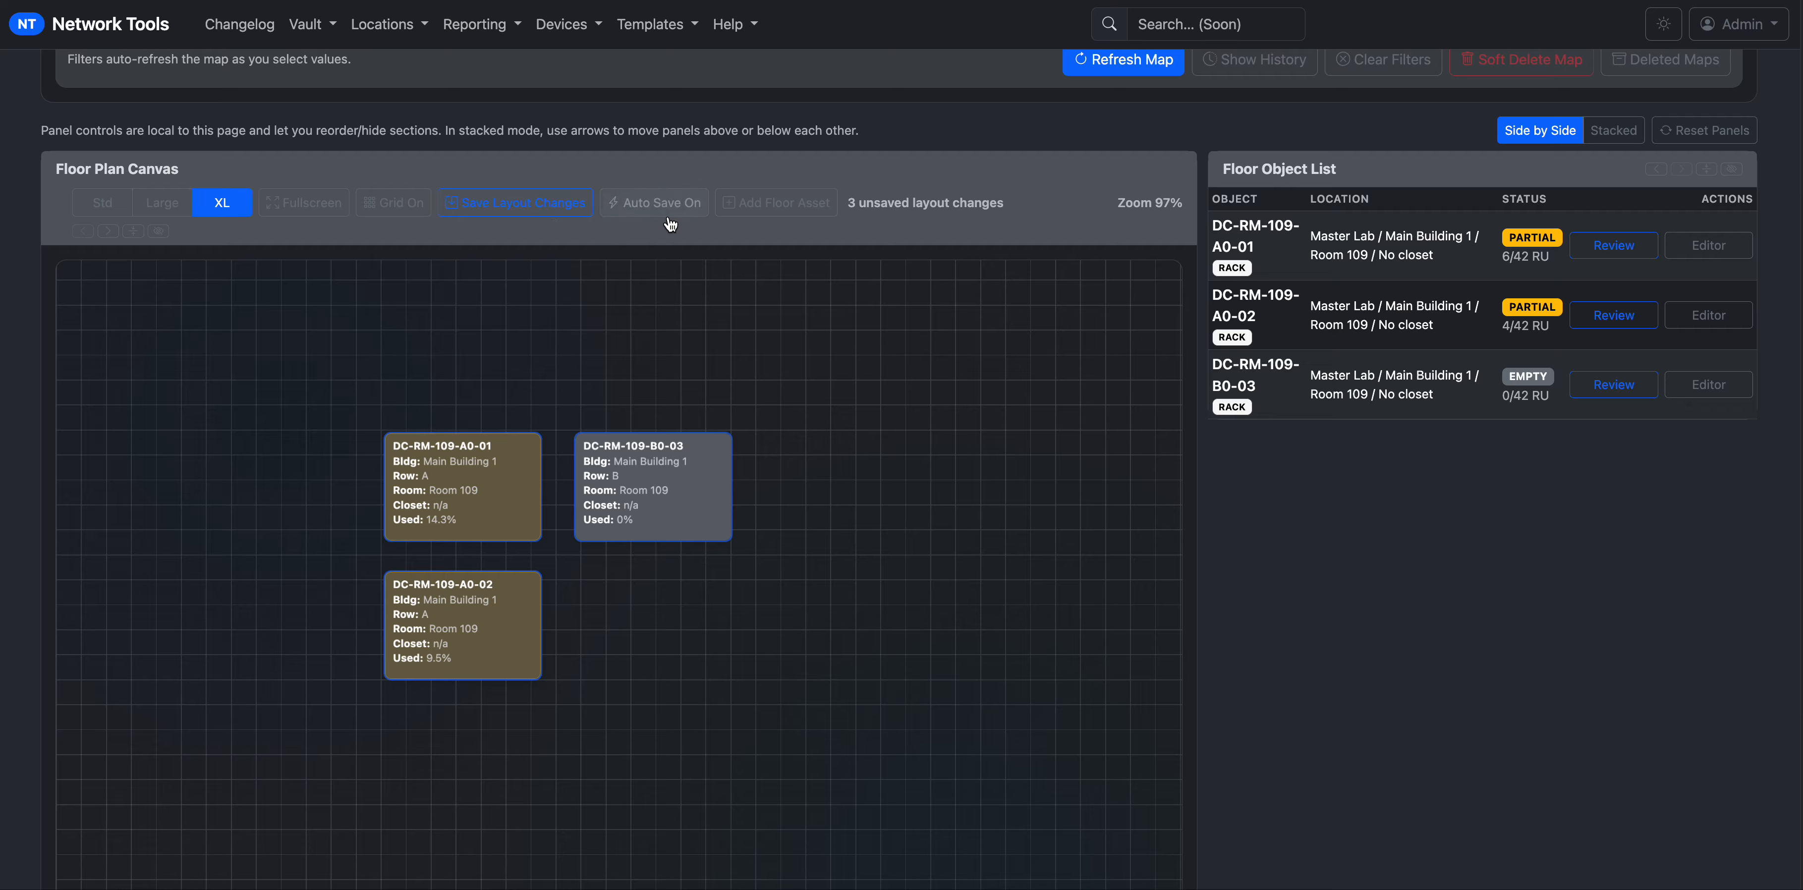
click(545, 213)
click(383, 207)
click(383, 208)
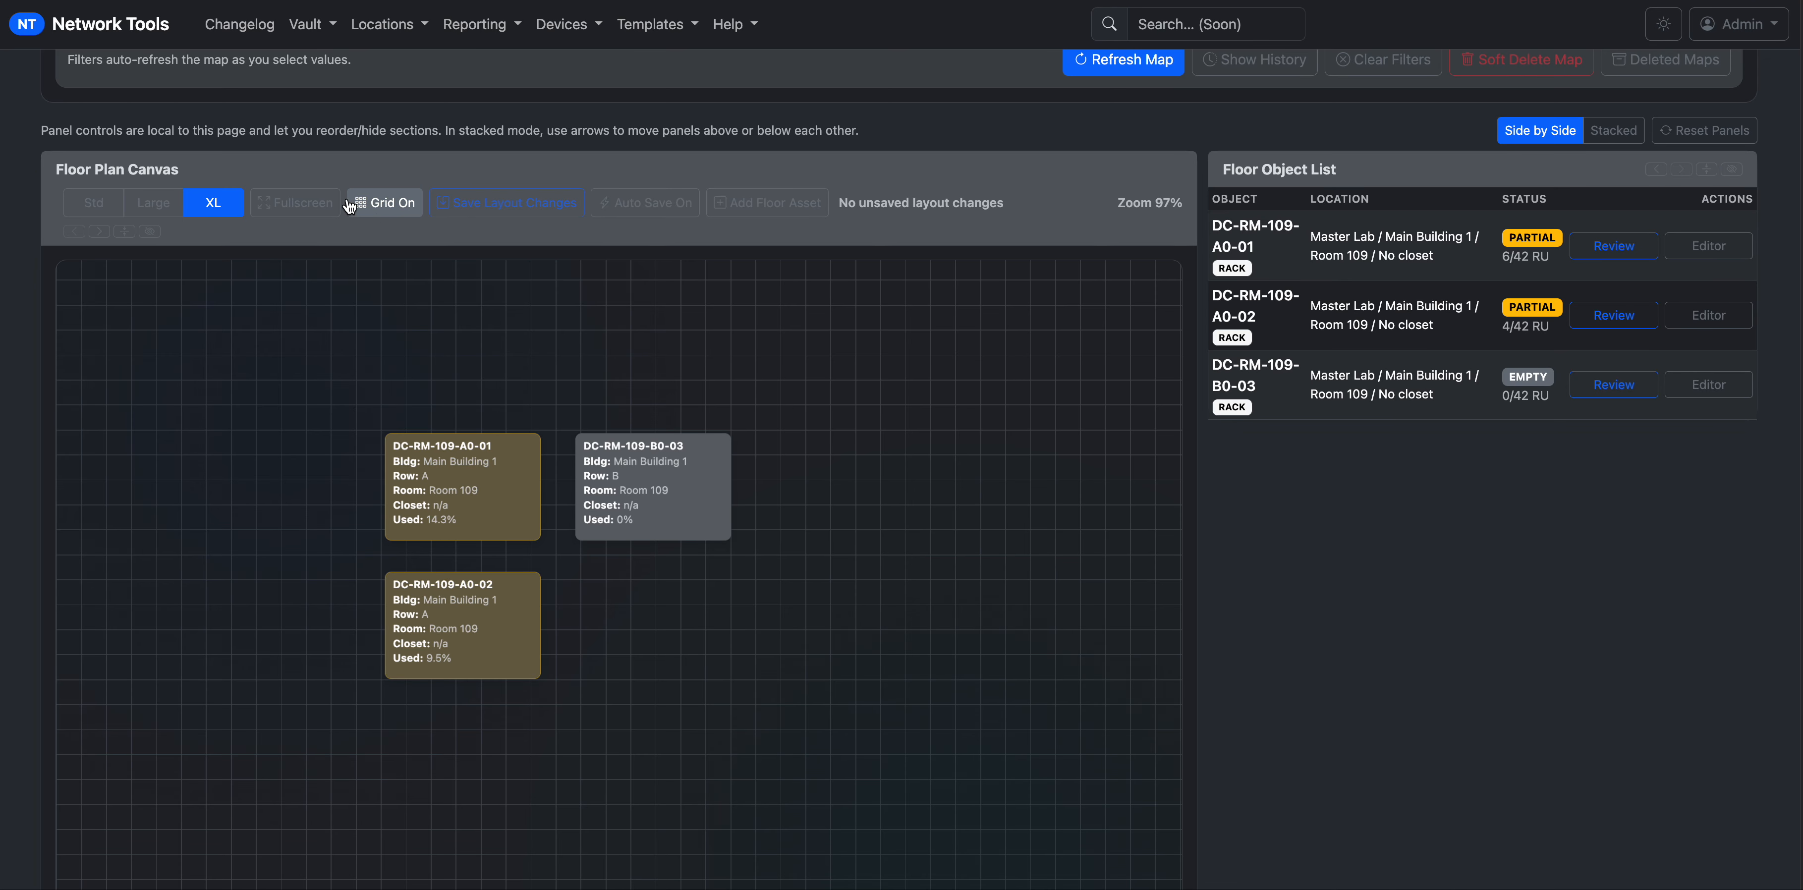
click(153, 204)
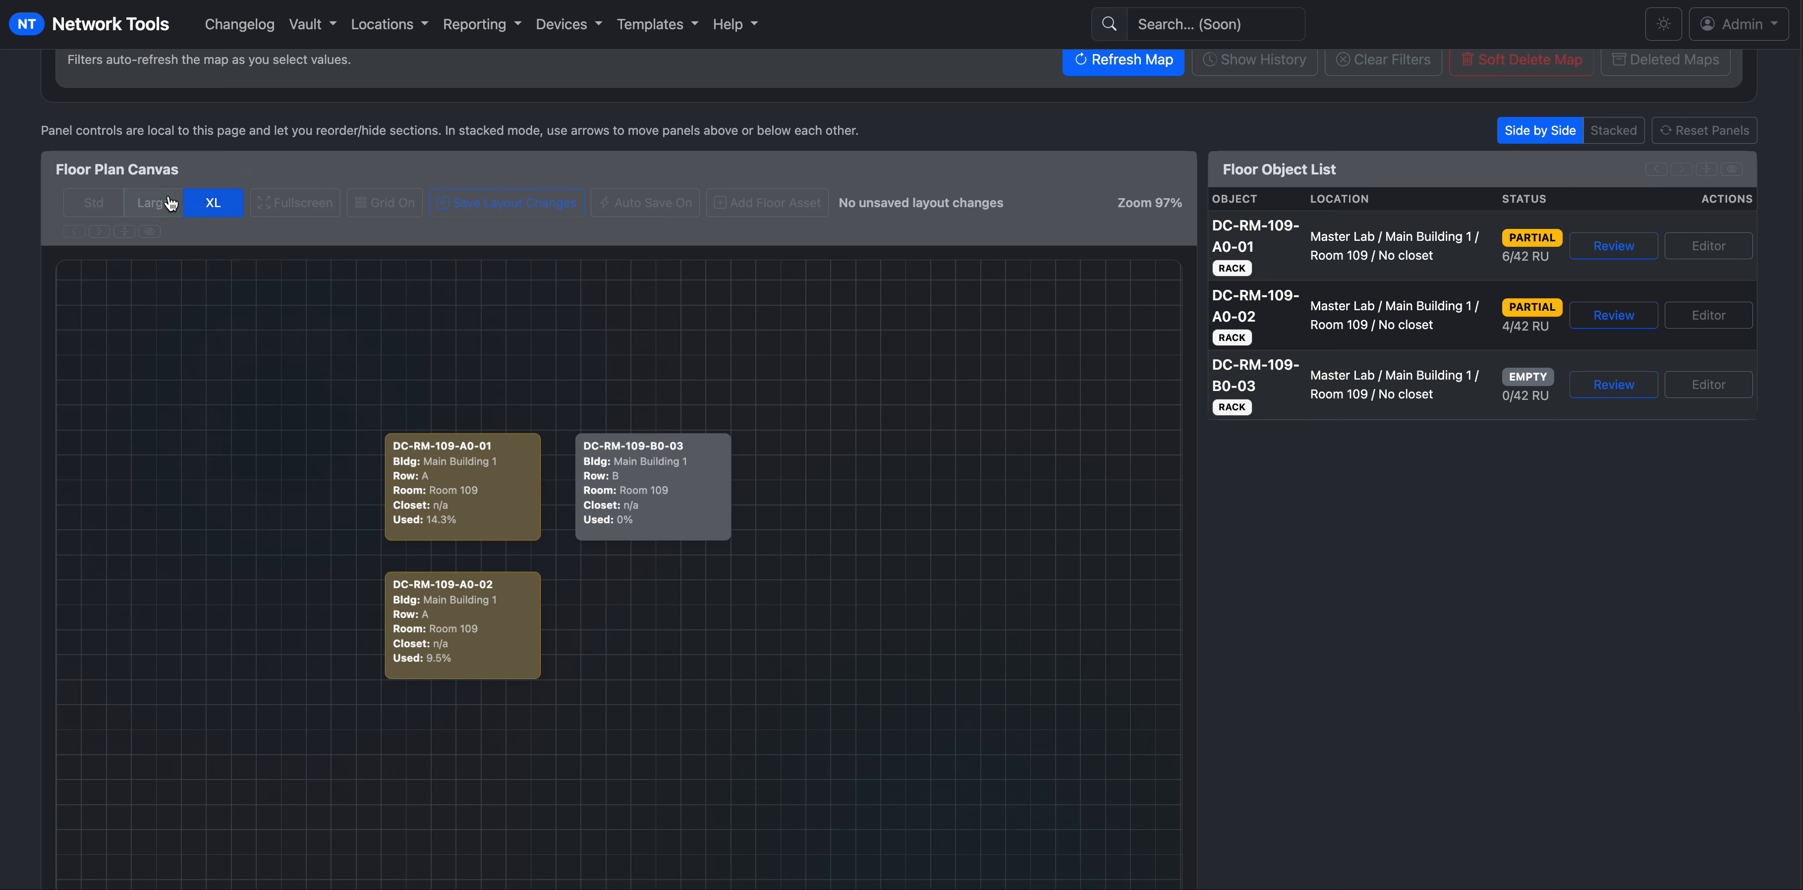
click(92, 206)
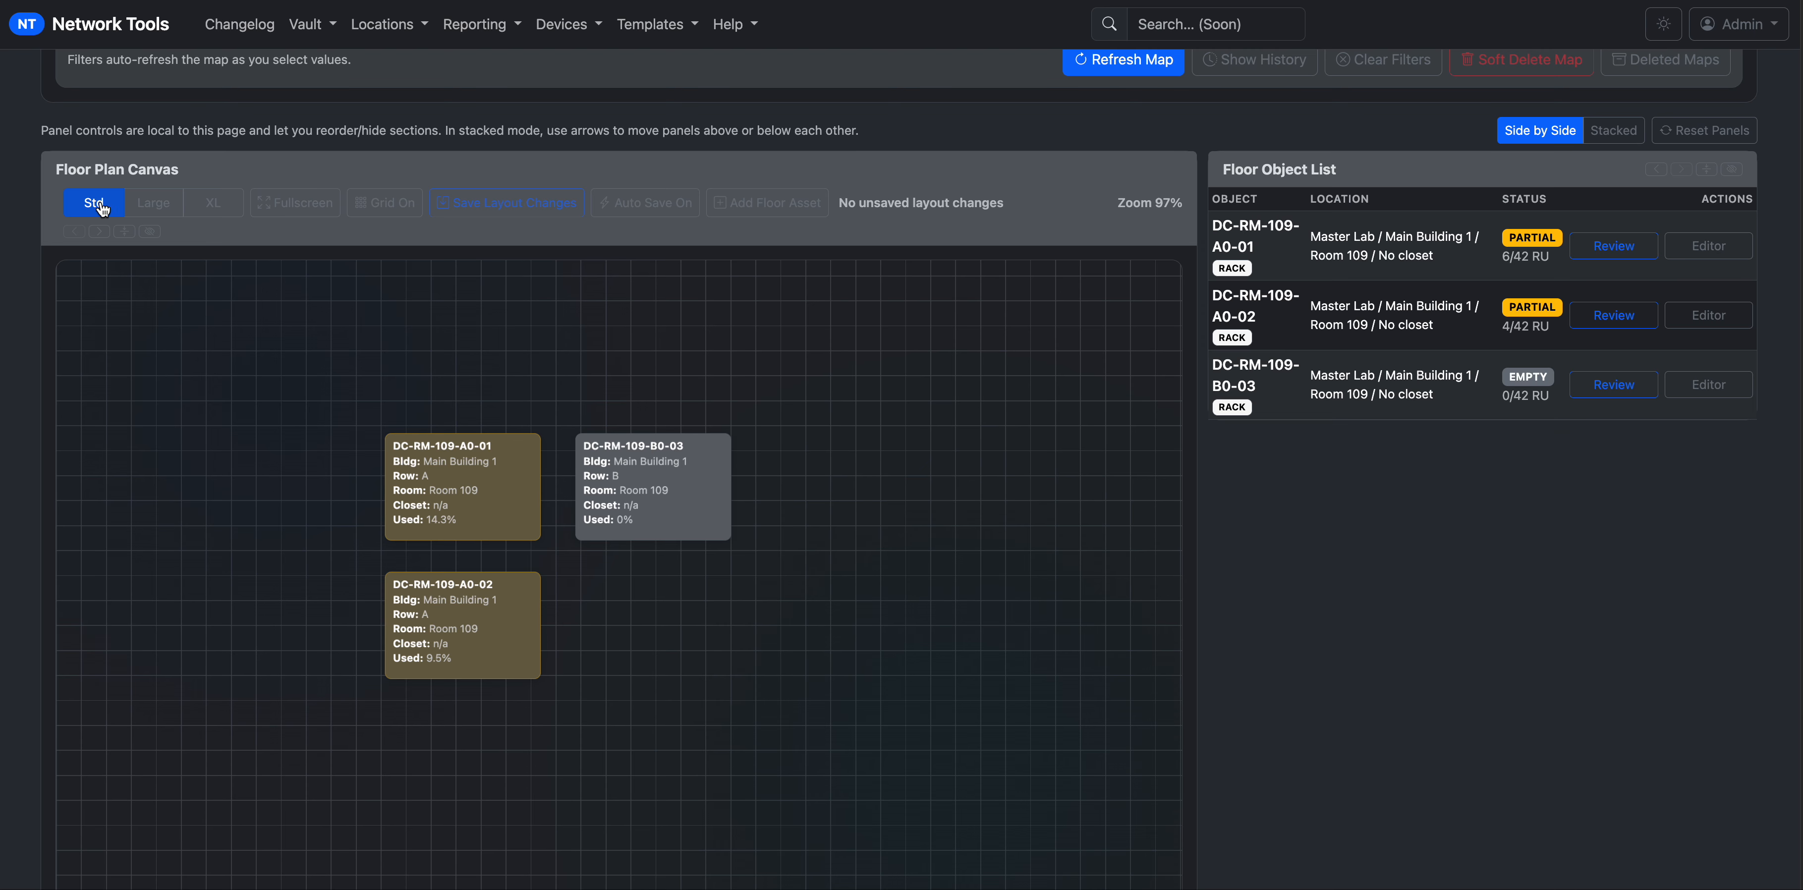
click(212, 206)
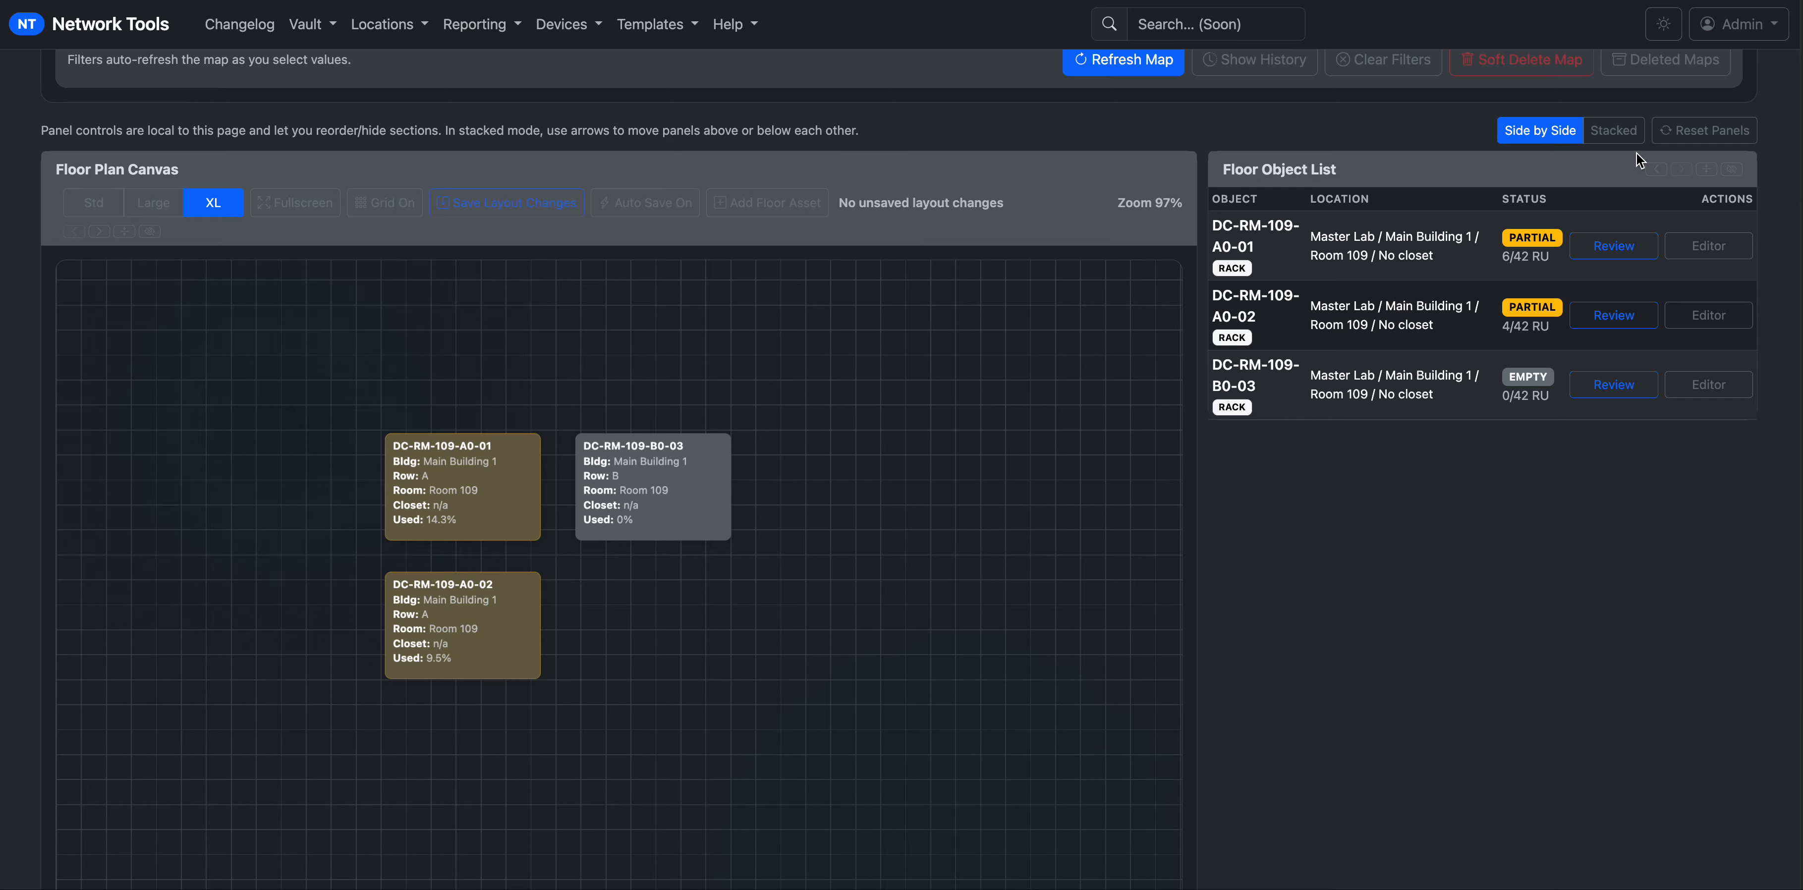
scroll(1599, 595, up, 3)
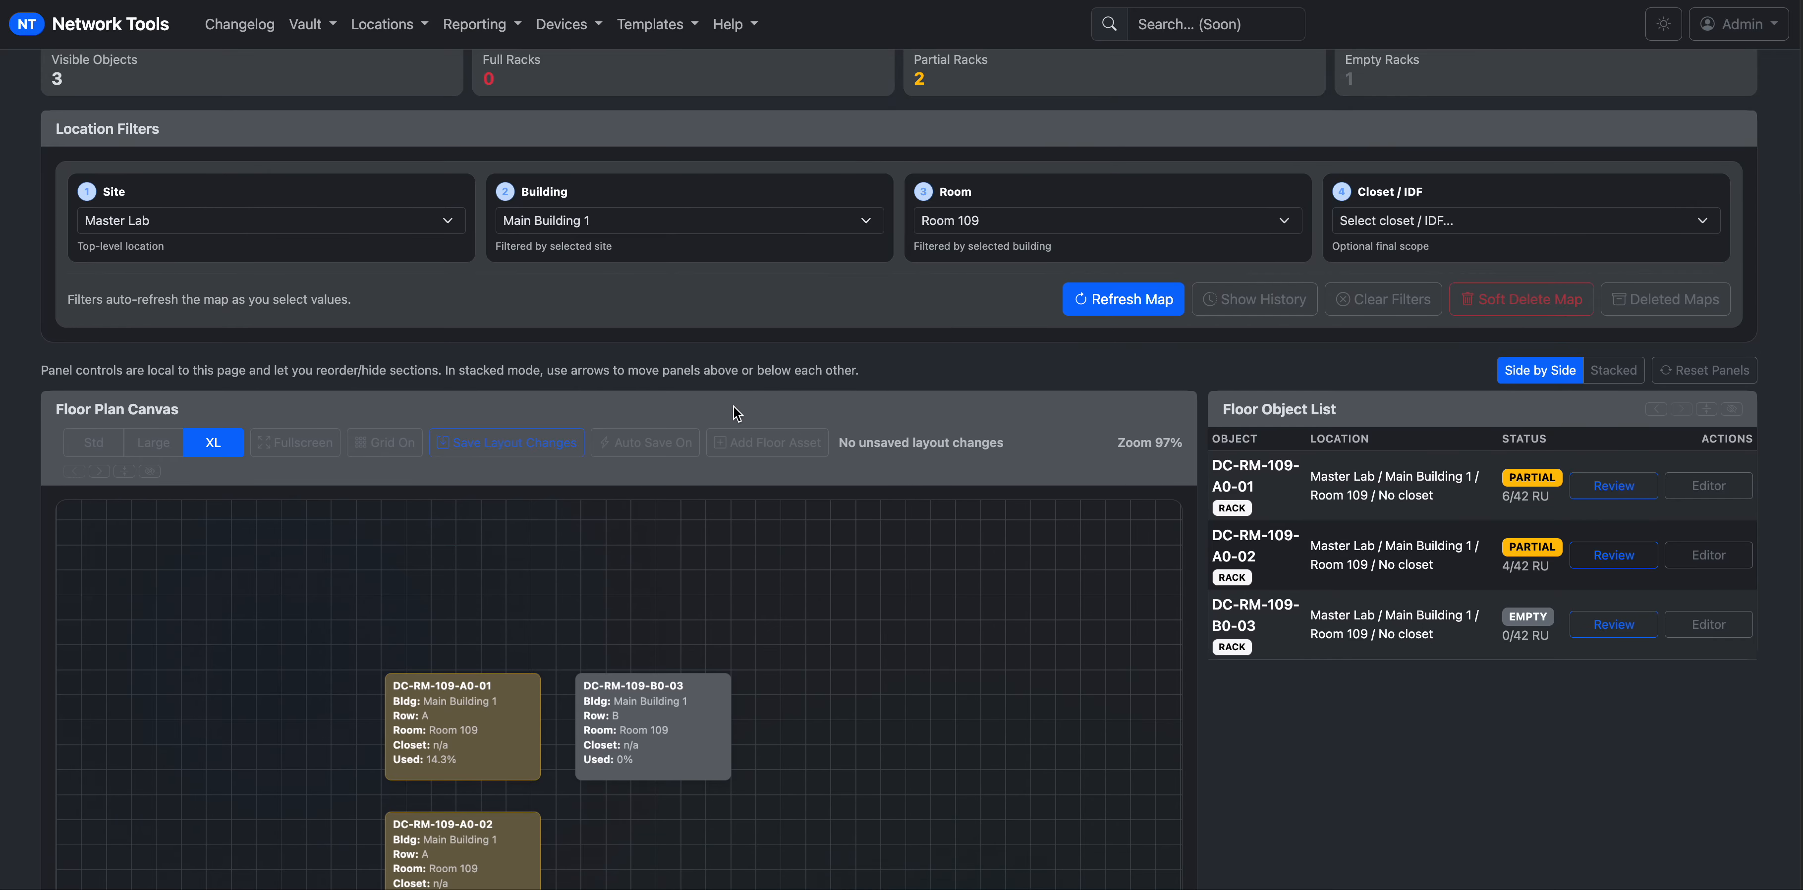
Hide the Floor Object List panel, then zoom the full-width canvas out and back in.
click(802, 453)
click(1732, 409)
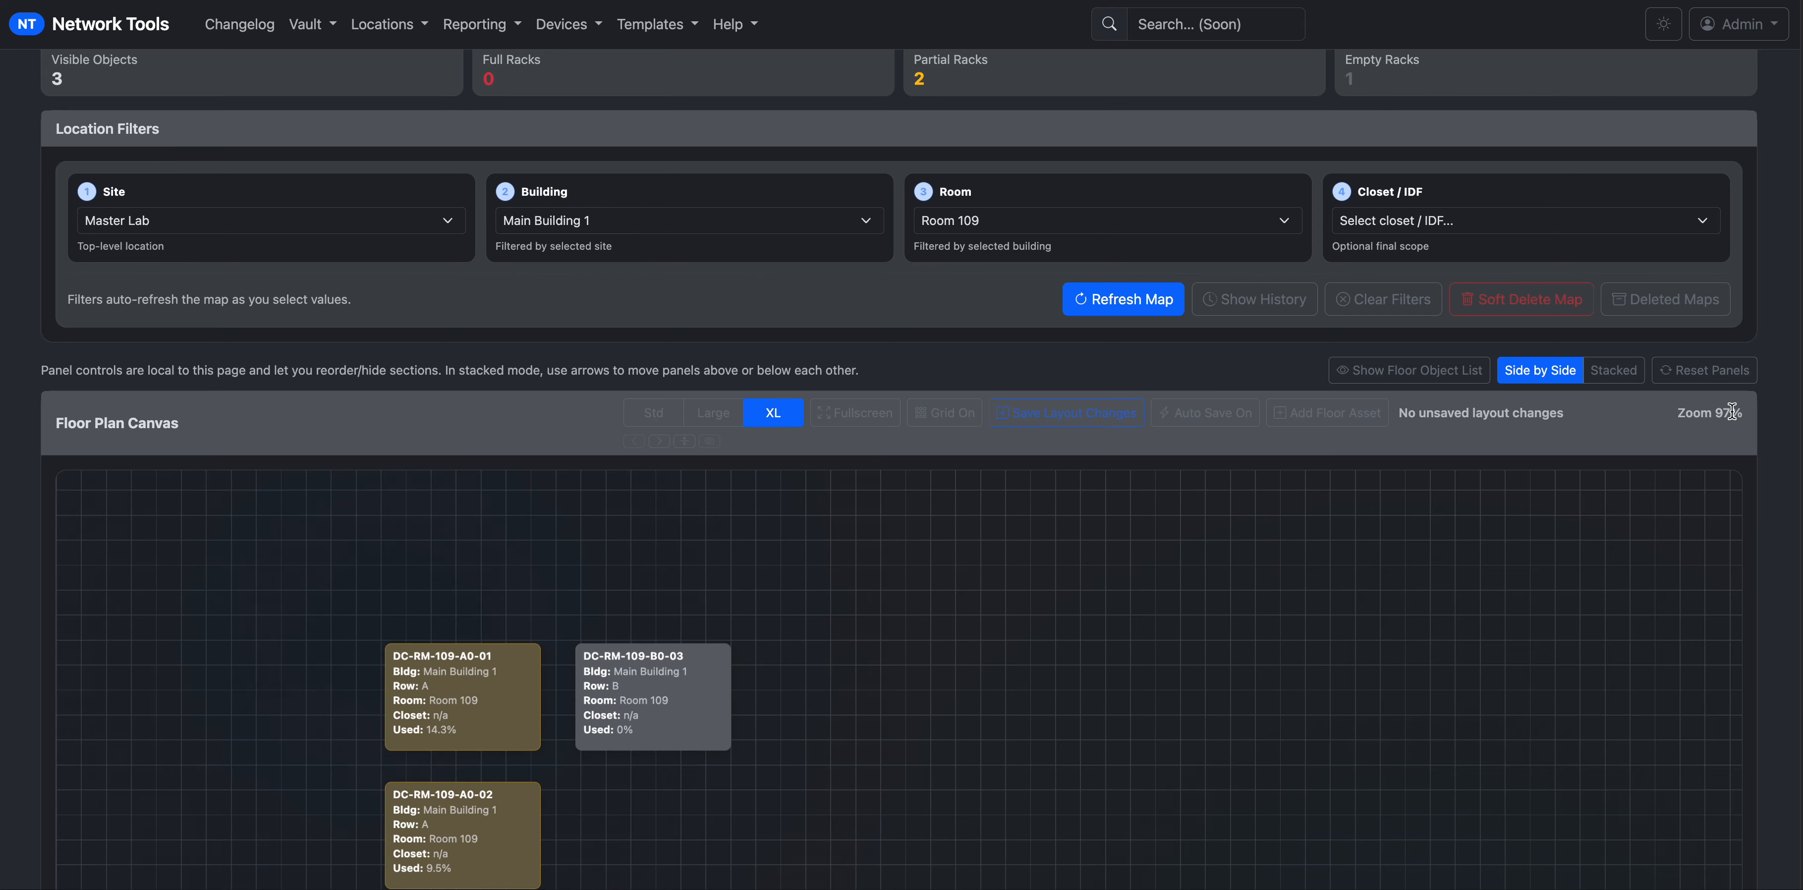
scroll(1002, 531, down, 3)
scroll(1002, 531, up, 2)
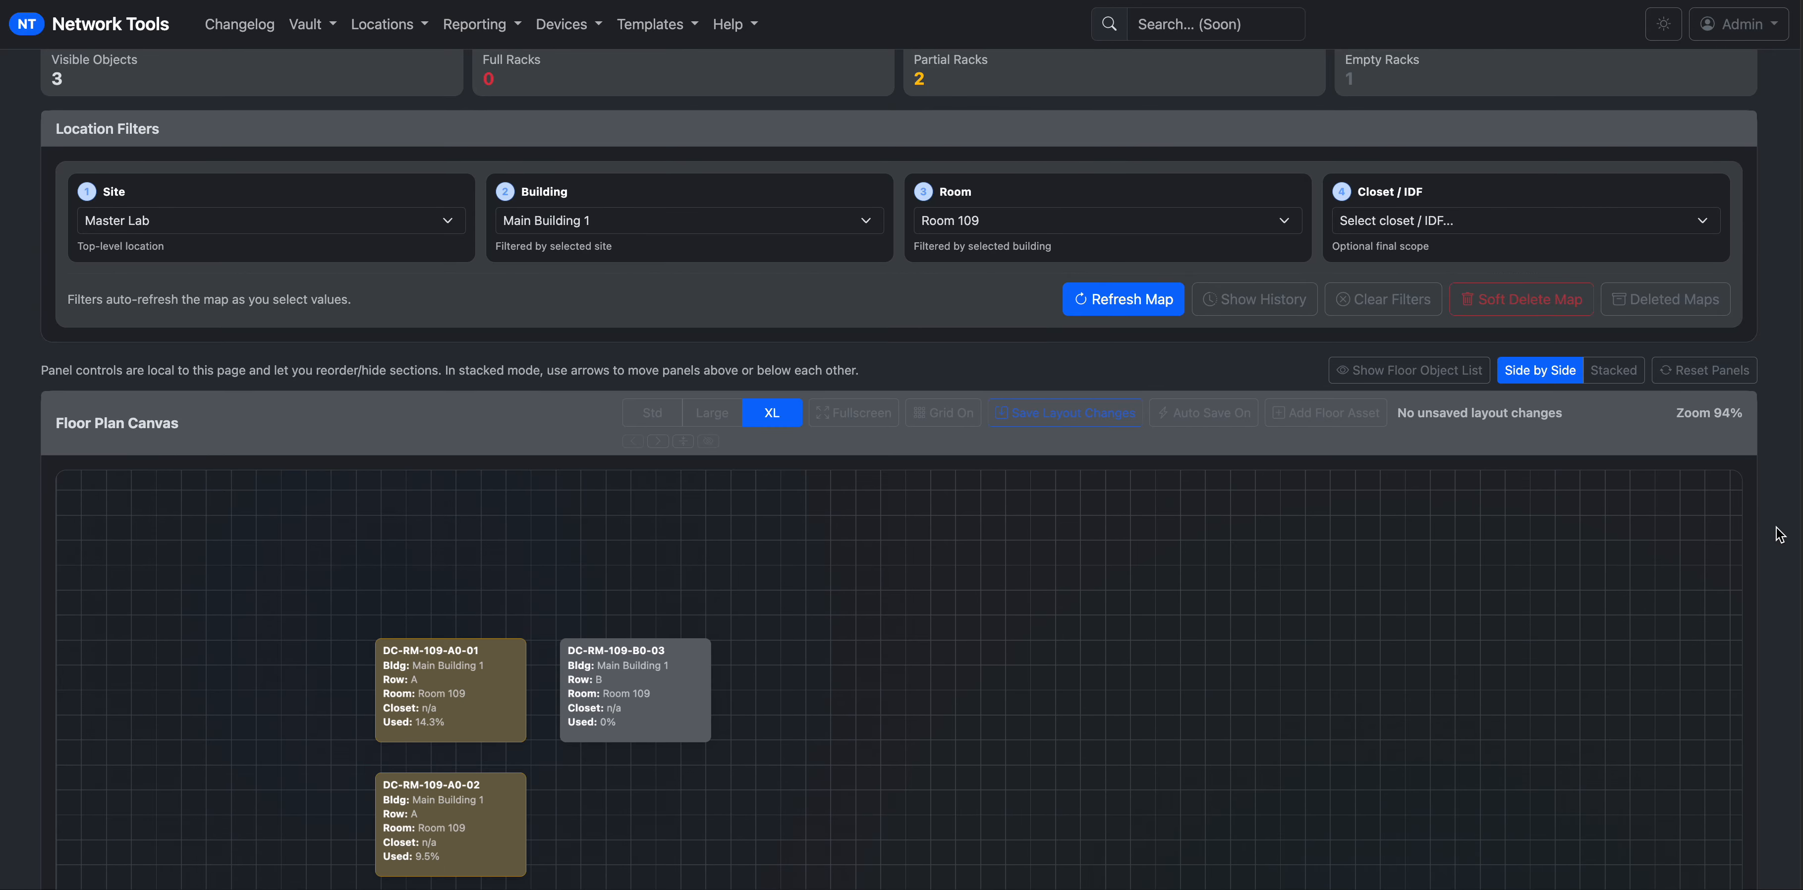
scroll(1777, 531, down, 5)
scroll(1779, 535, up, 4)
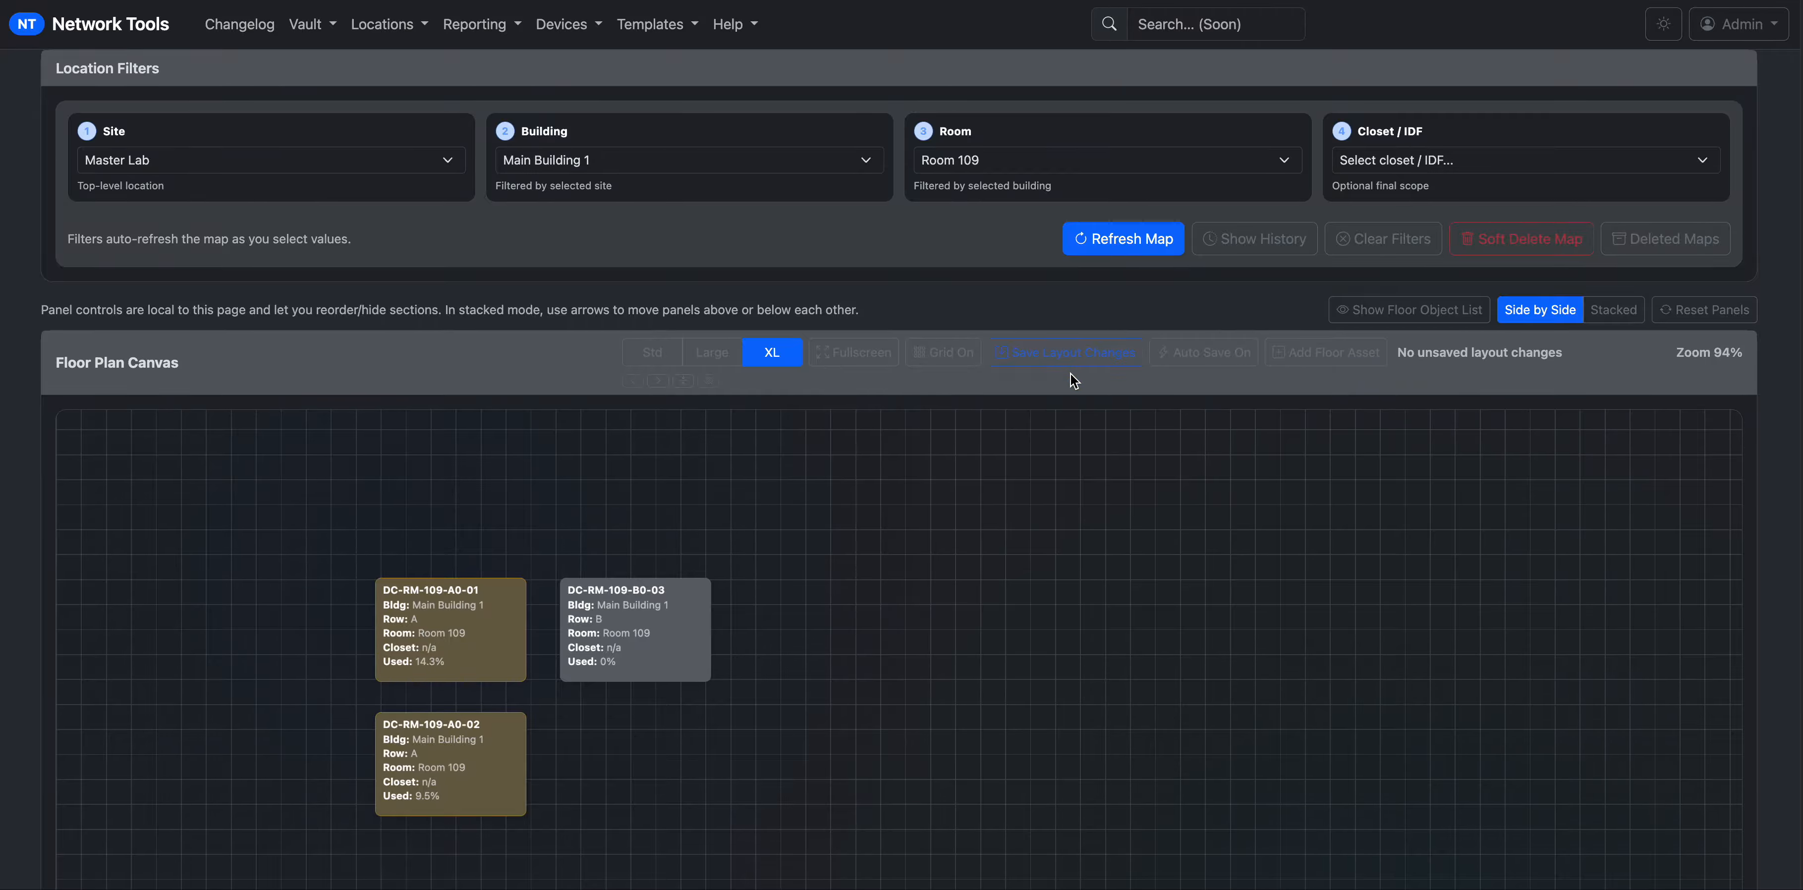
Start a new floor asset of type UPS labelled UPS_01.
click(1312, 361)
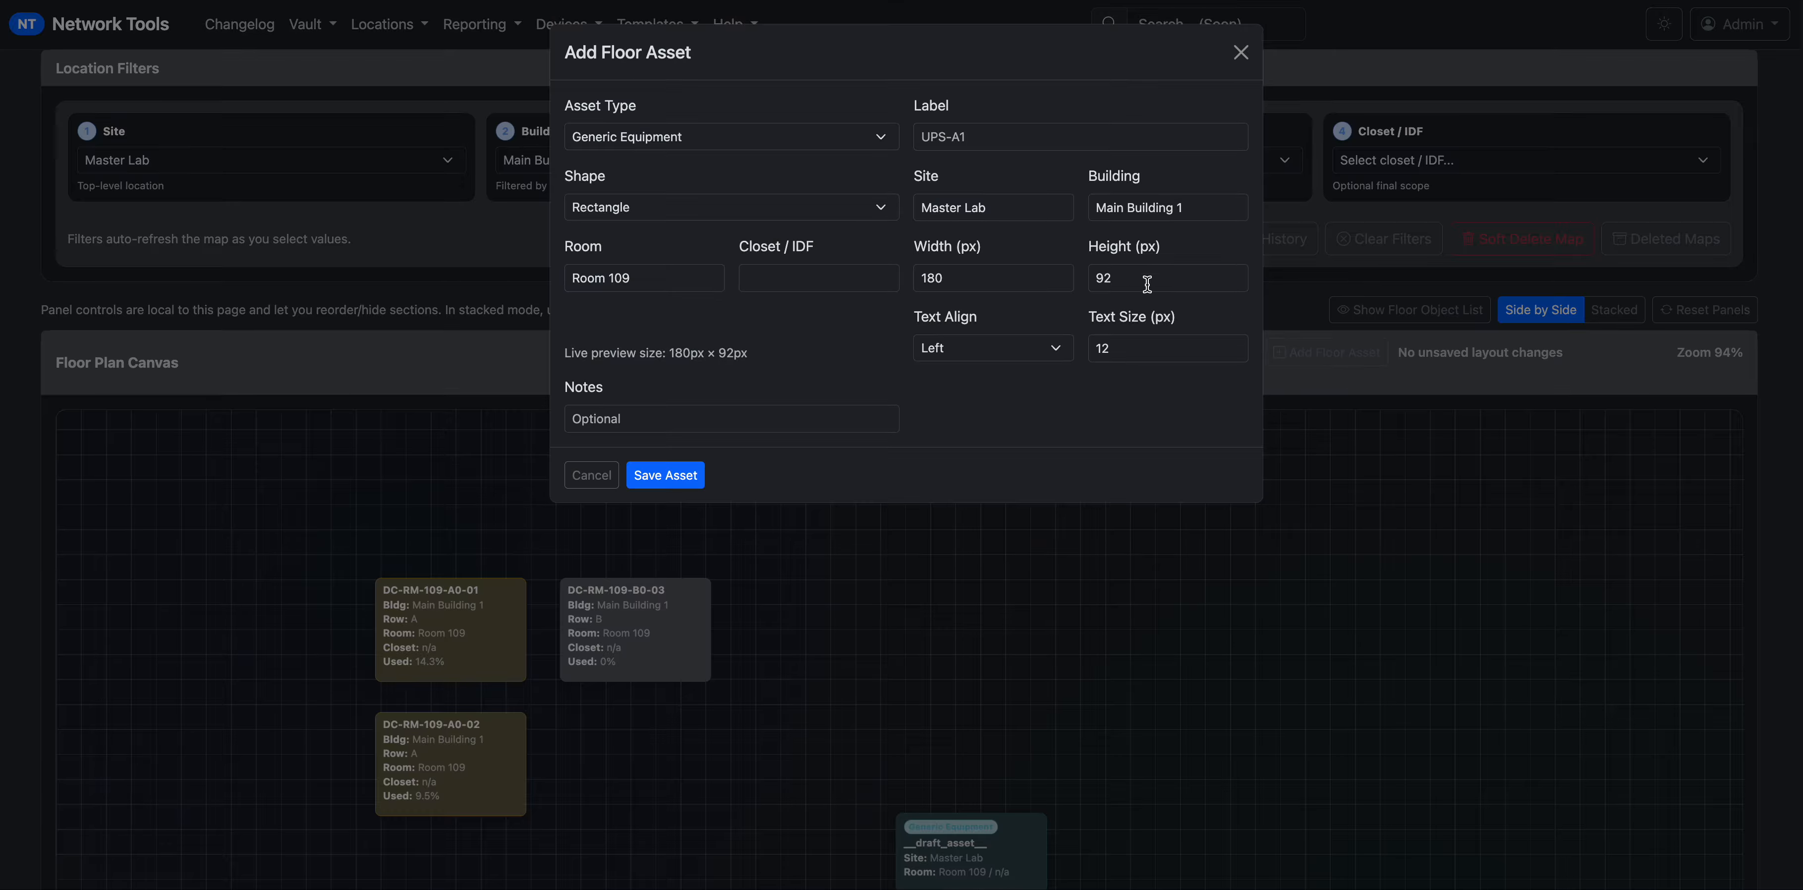
click(746, 135)
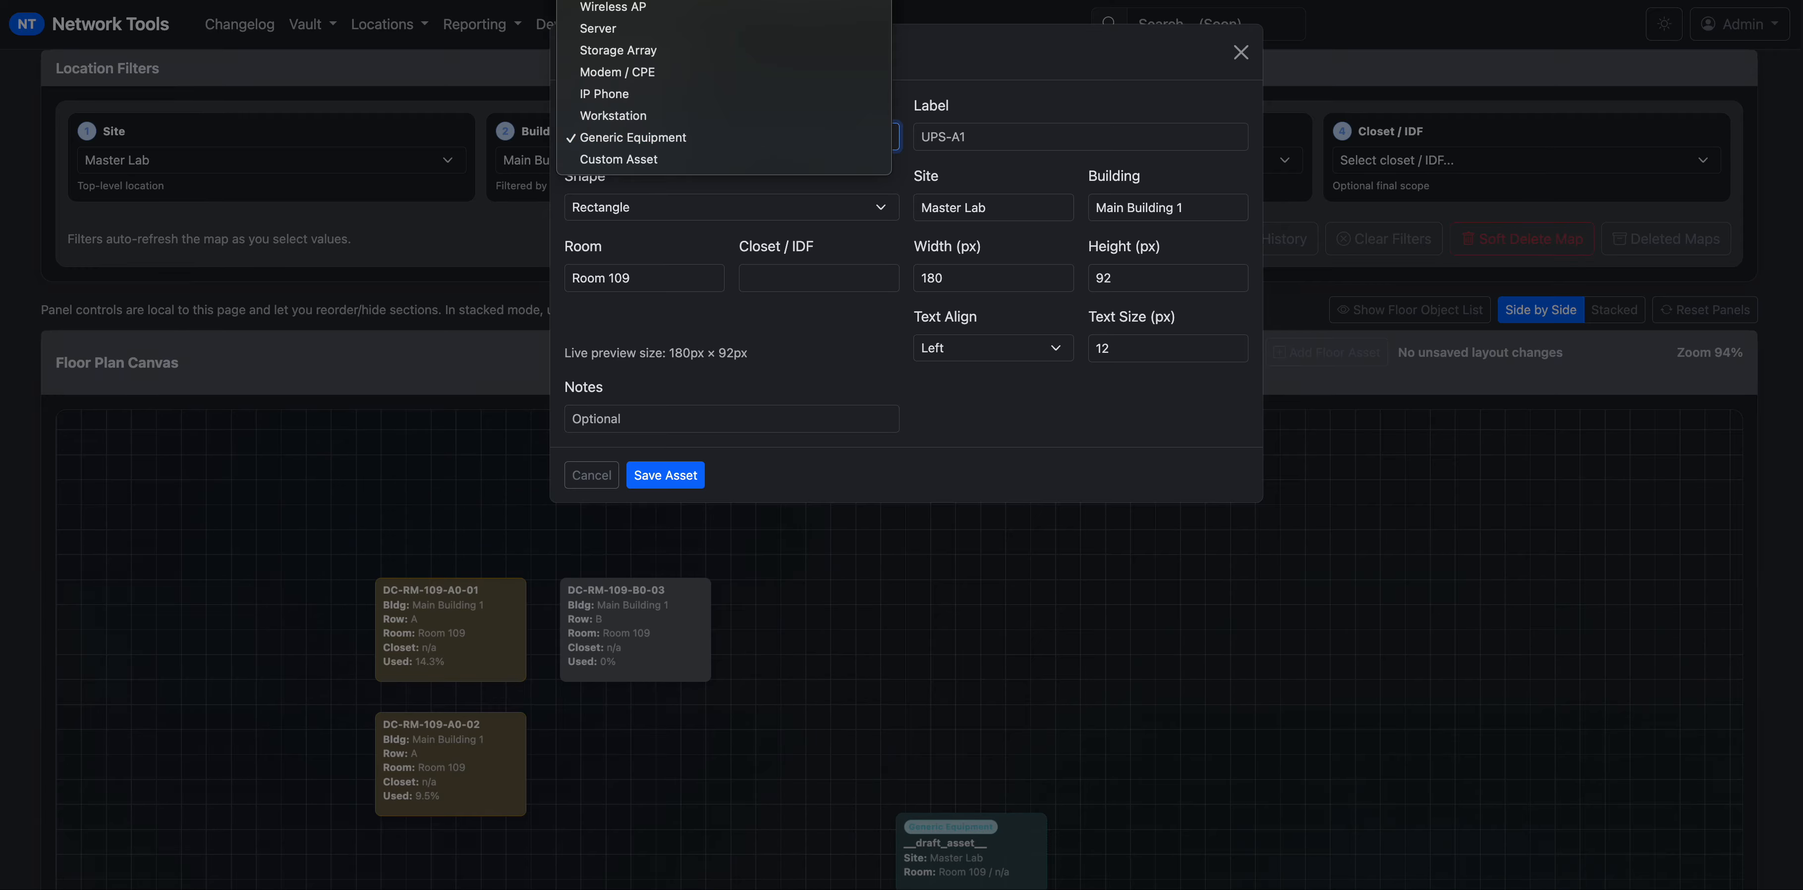
scroll(725, 87, up, 5)
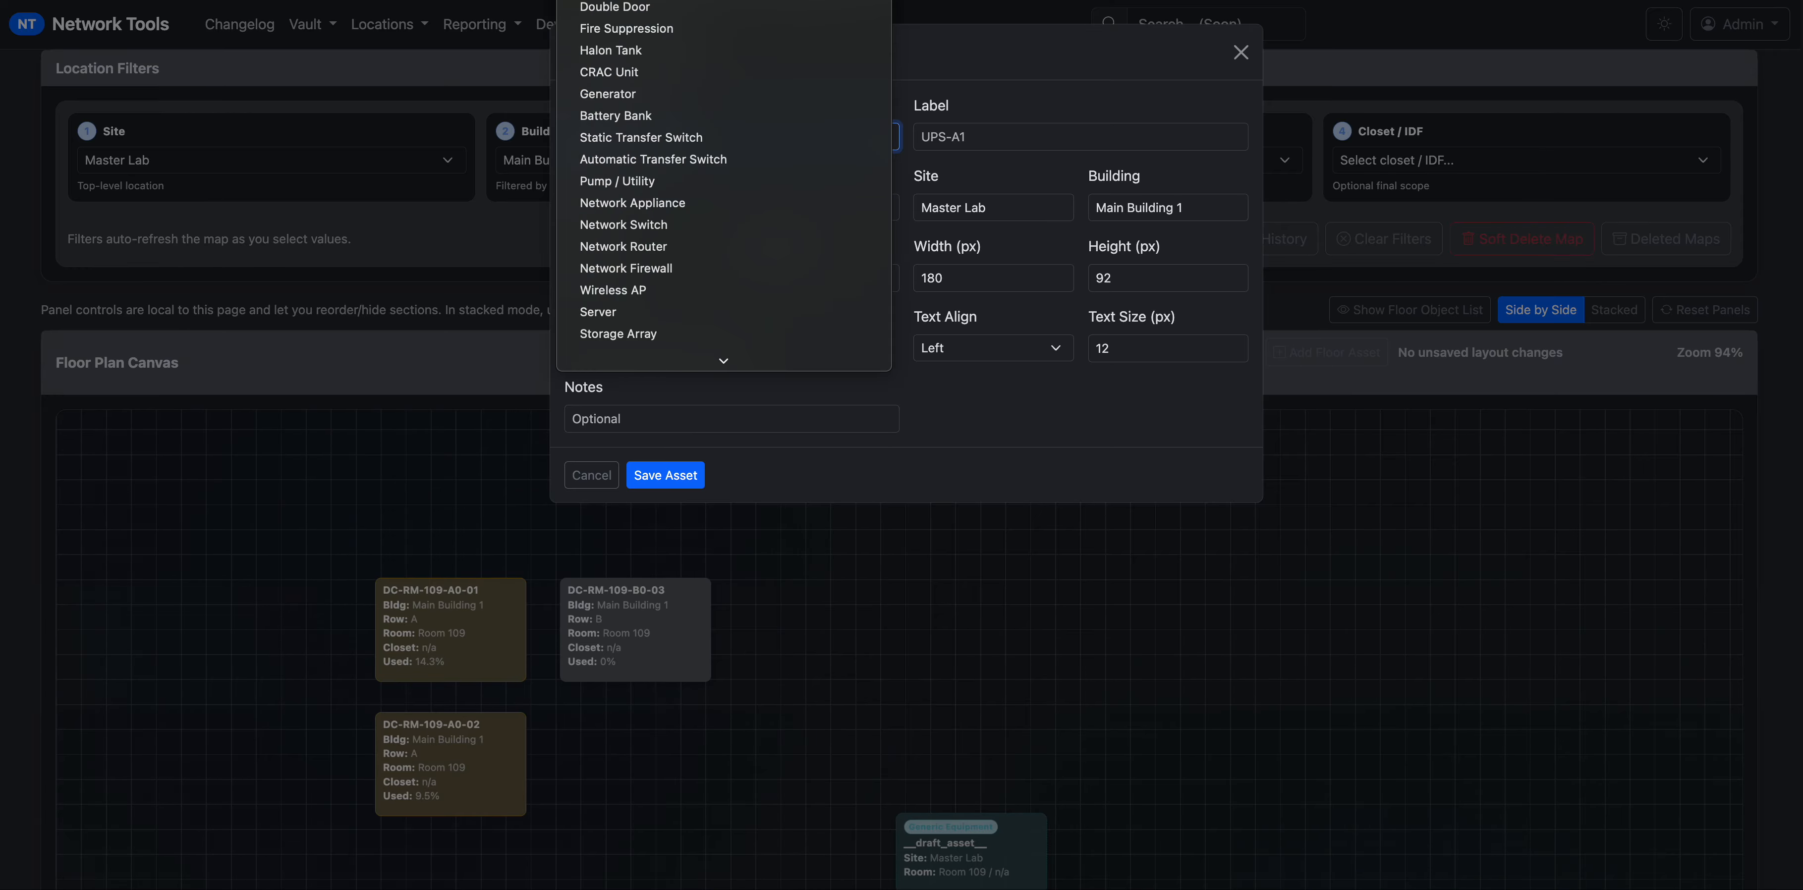
click(690, 2)
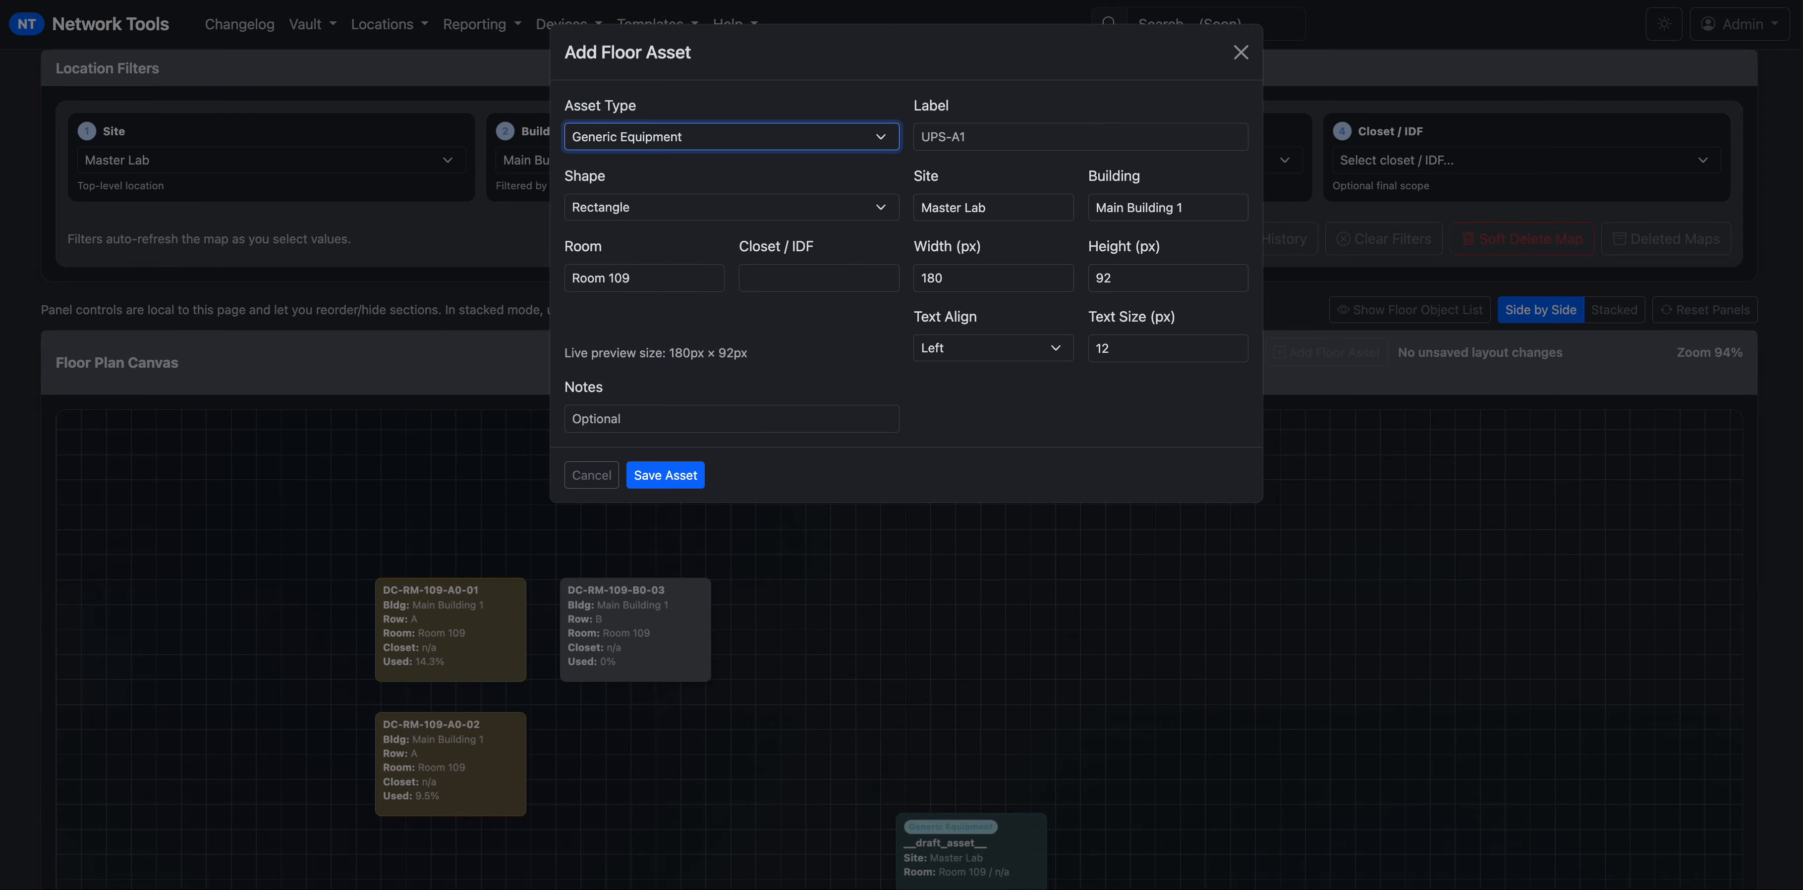
click(1033, 139)
text(UPS)
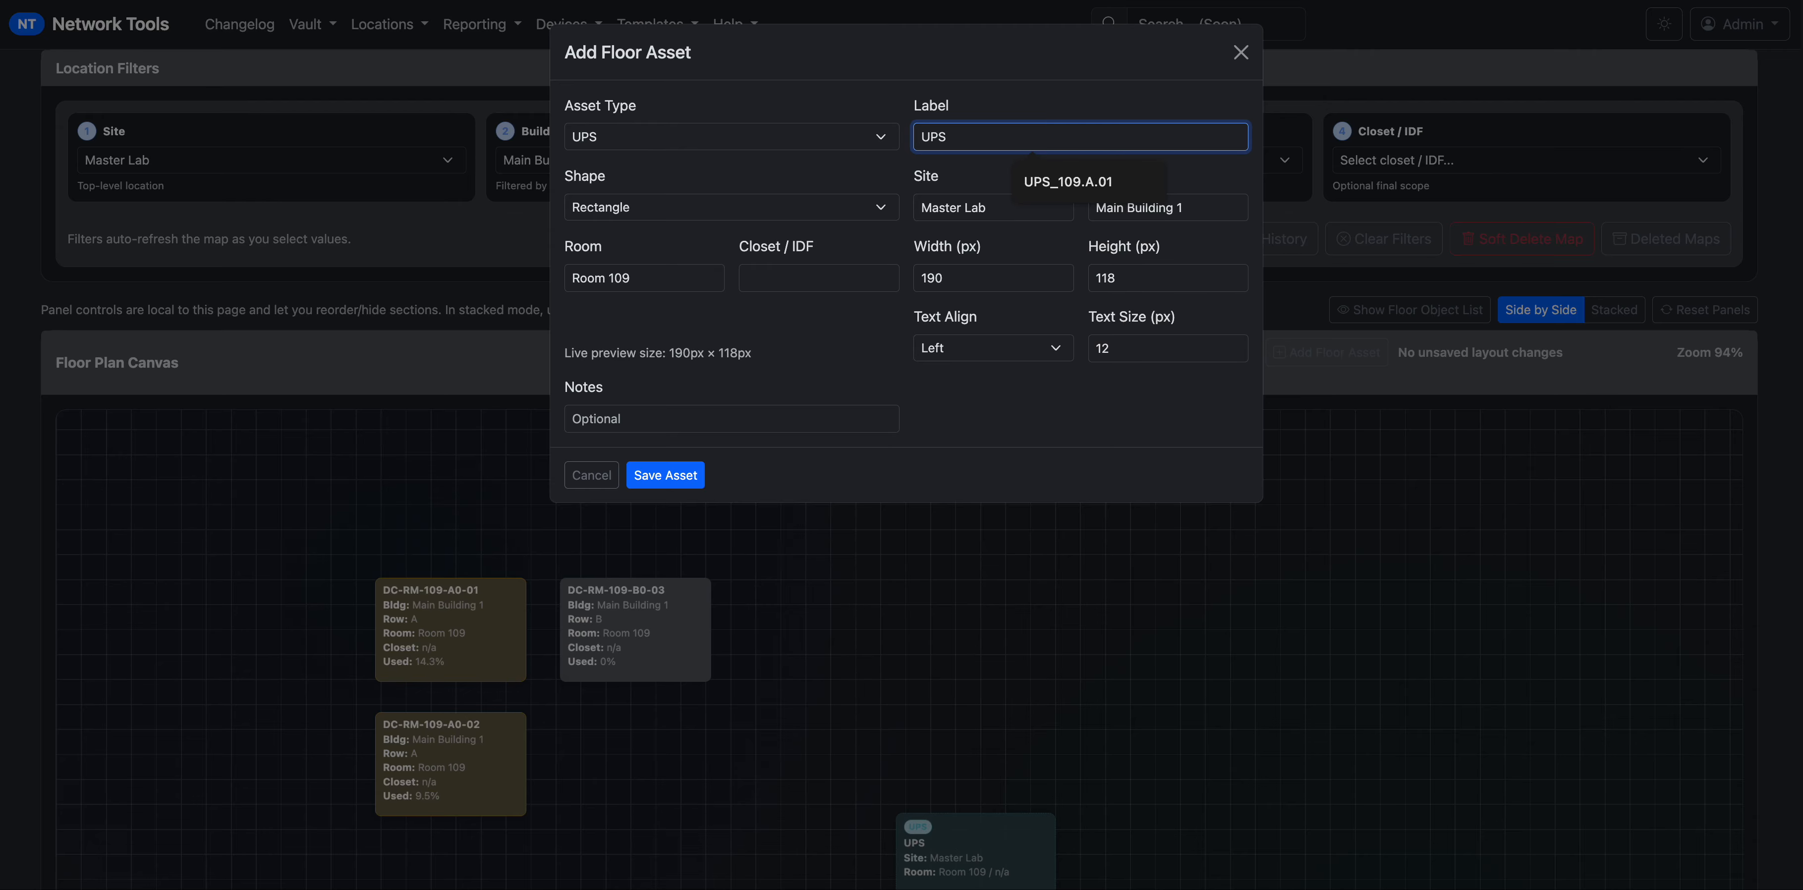
text(_01)
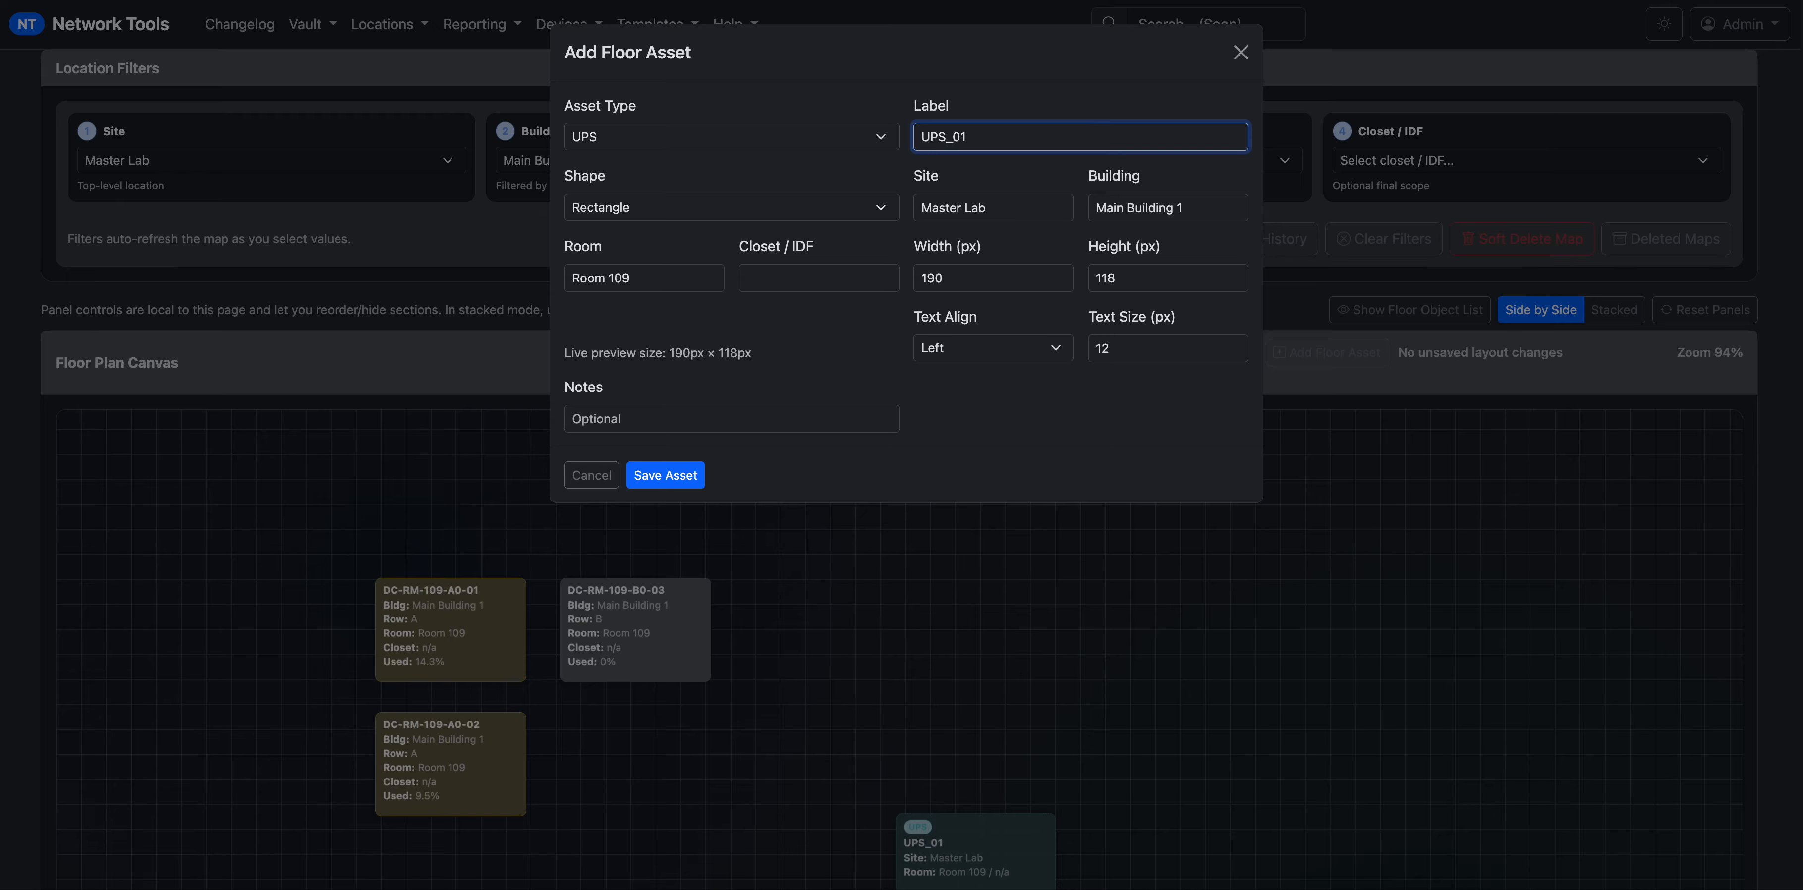
Keep the rectangle shape, set width 600 and note 10.1.2.3, and save the asset.
click(774, 200)
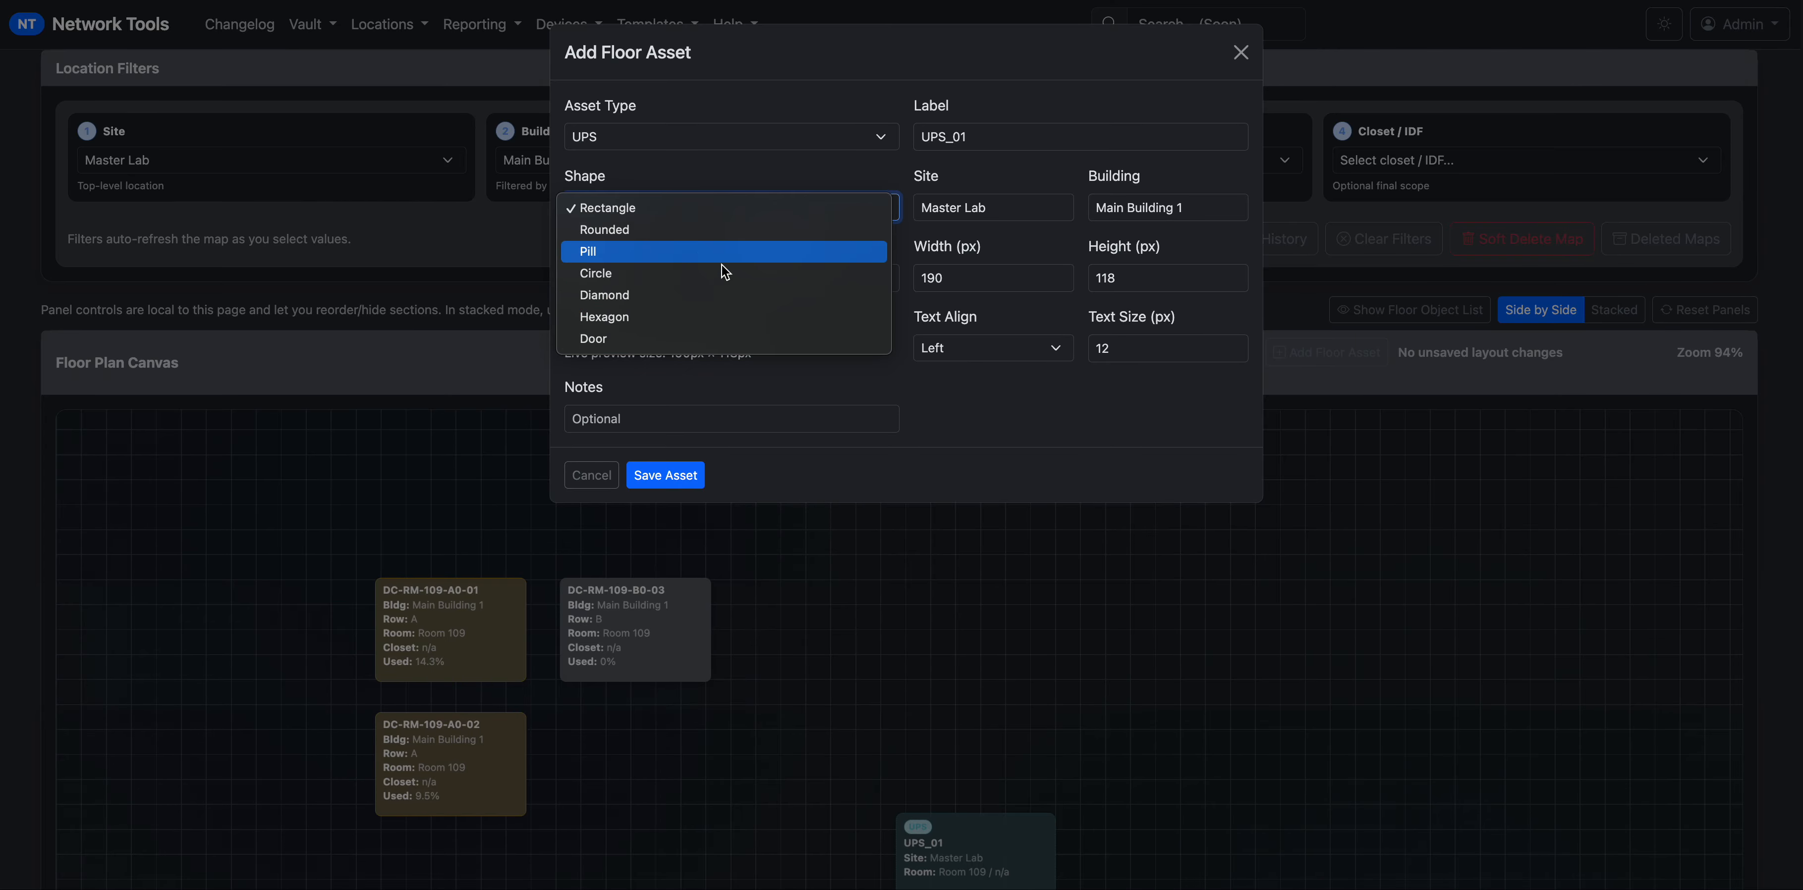
click(951, 391)
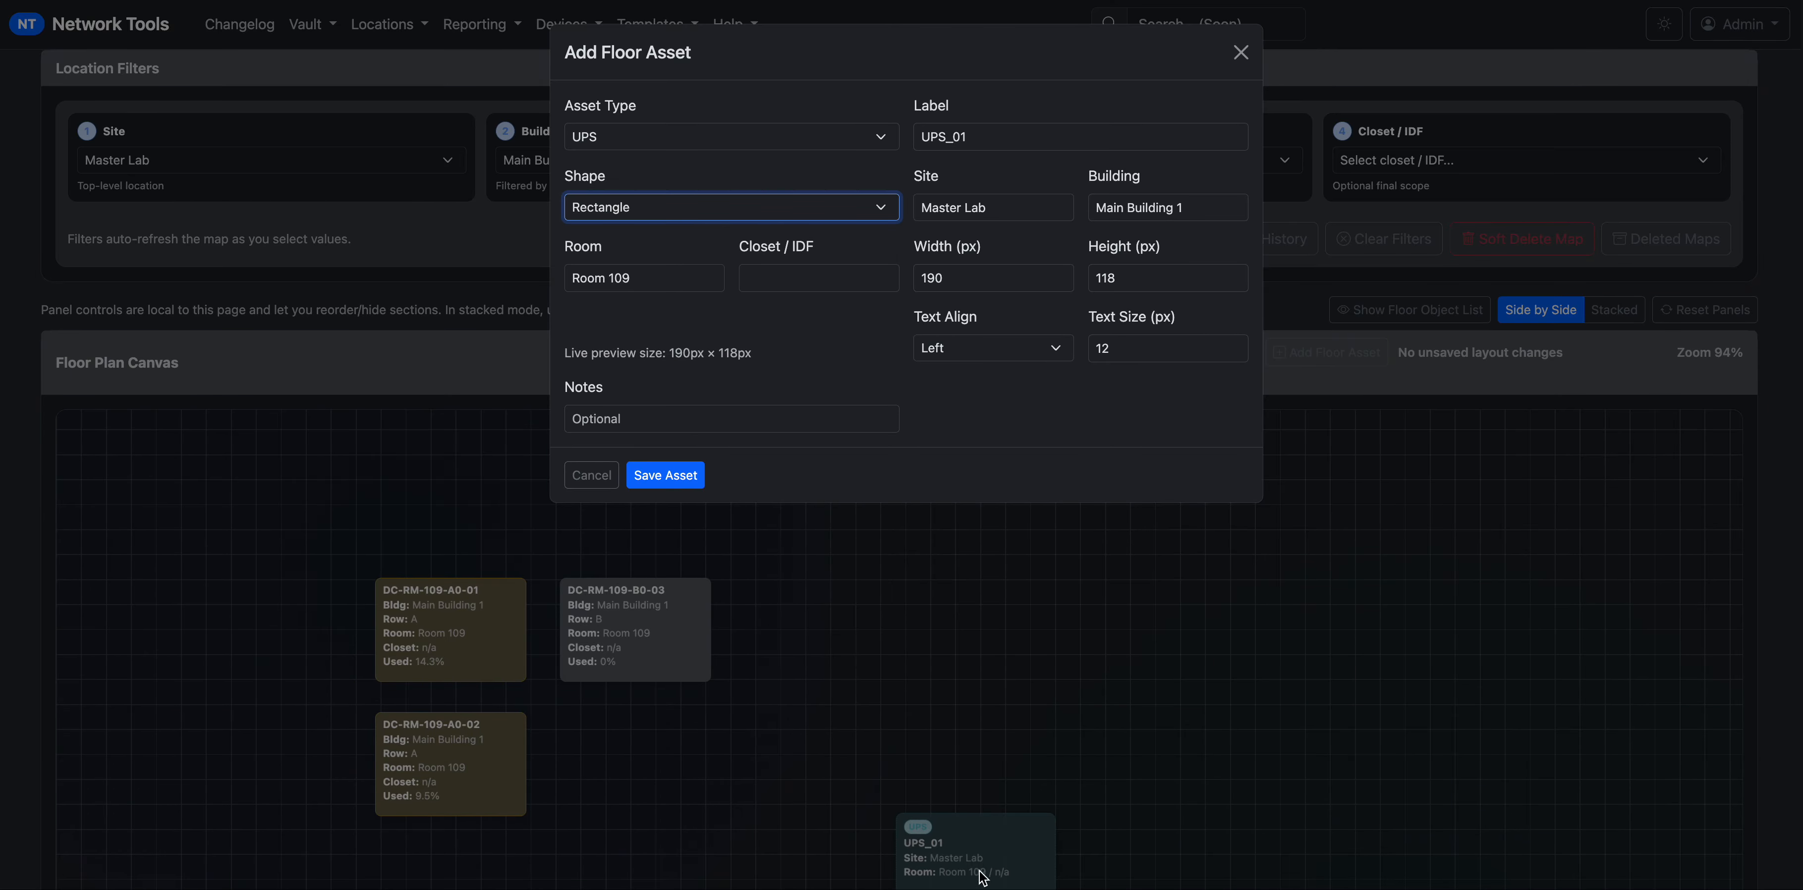
click(697, 369)
click(955, 279)
drag(954, 276, 897, 275)
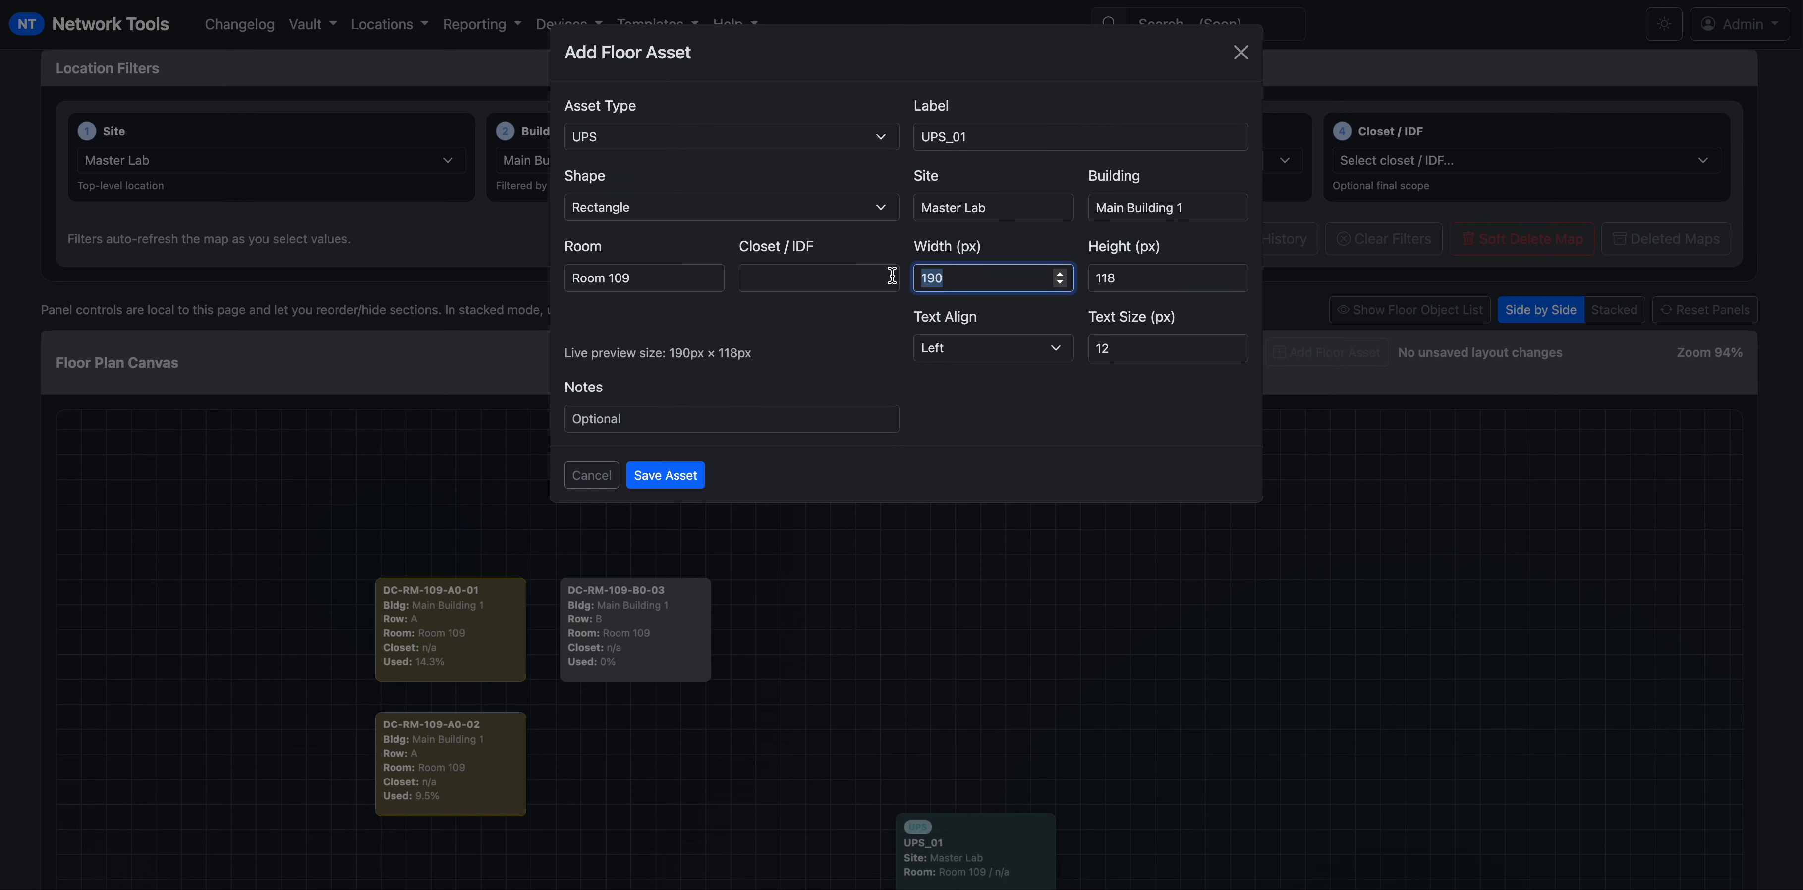
text(600)
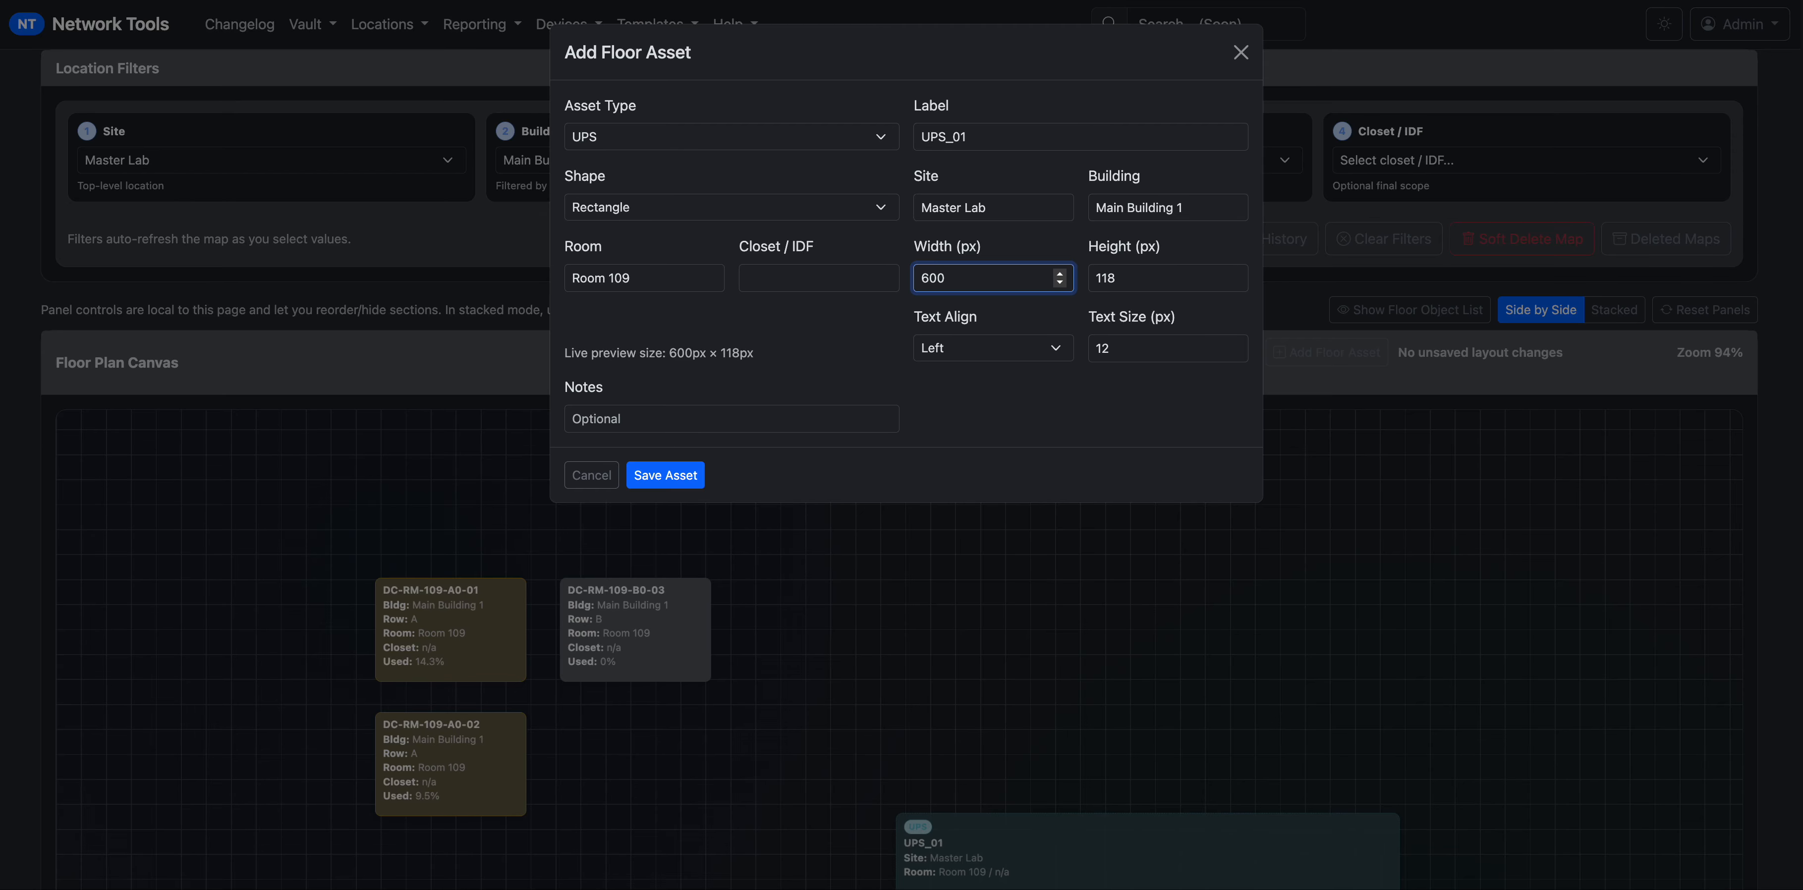
click(726, 418)
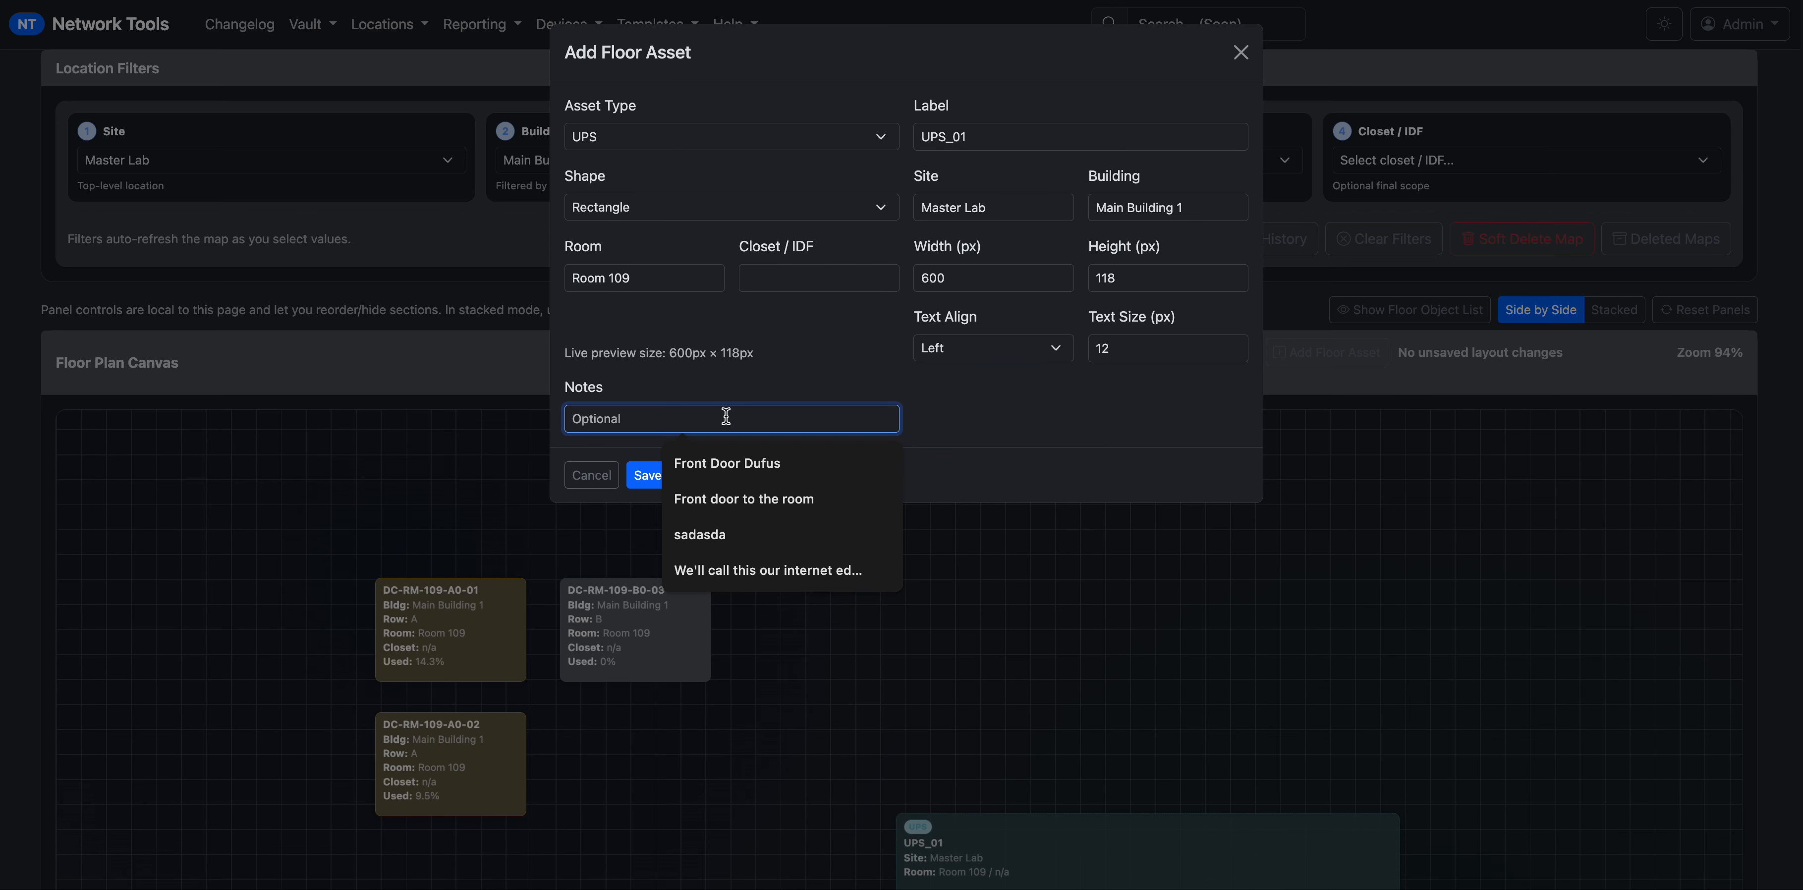
text(10.1.2.3)
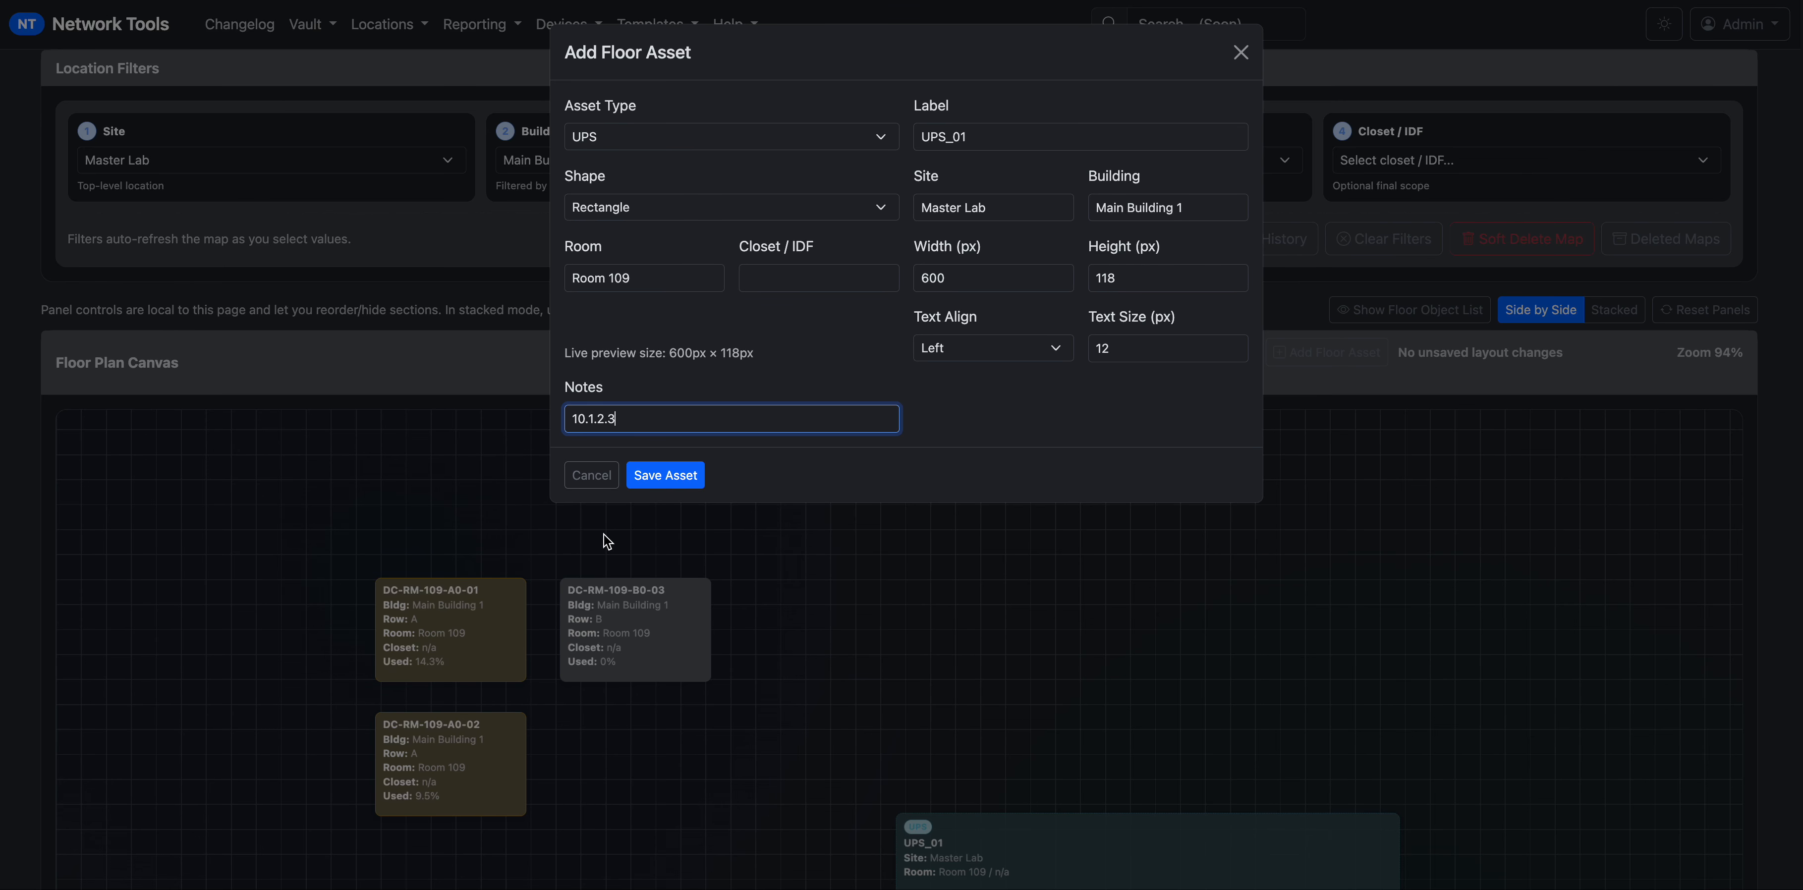
click(659, 478)
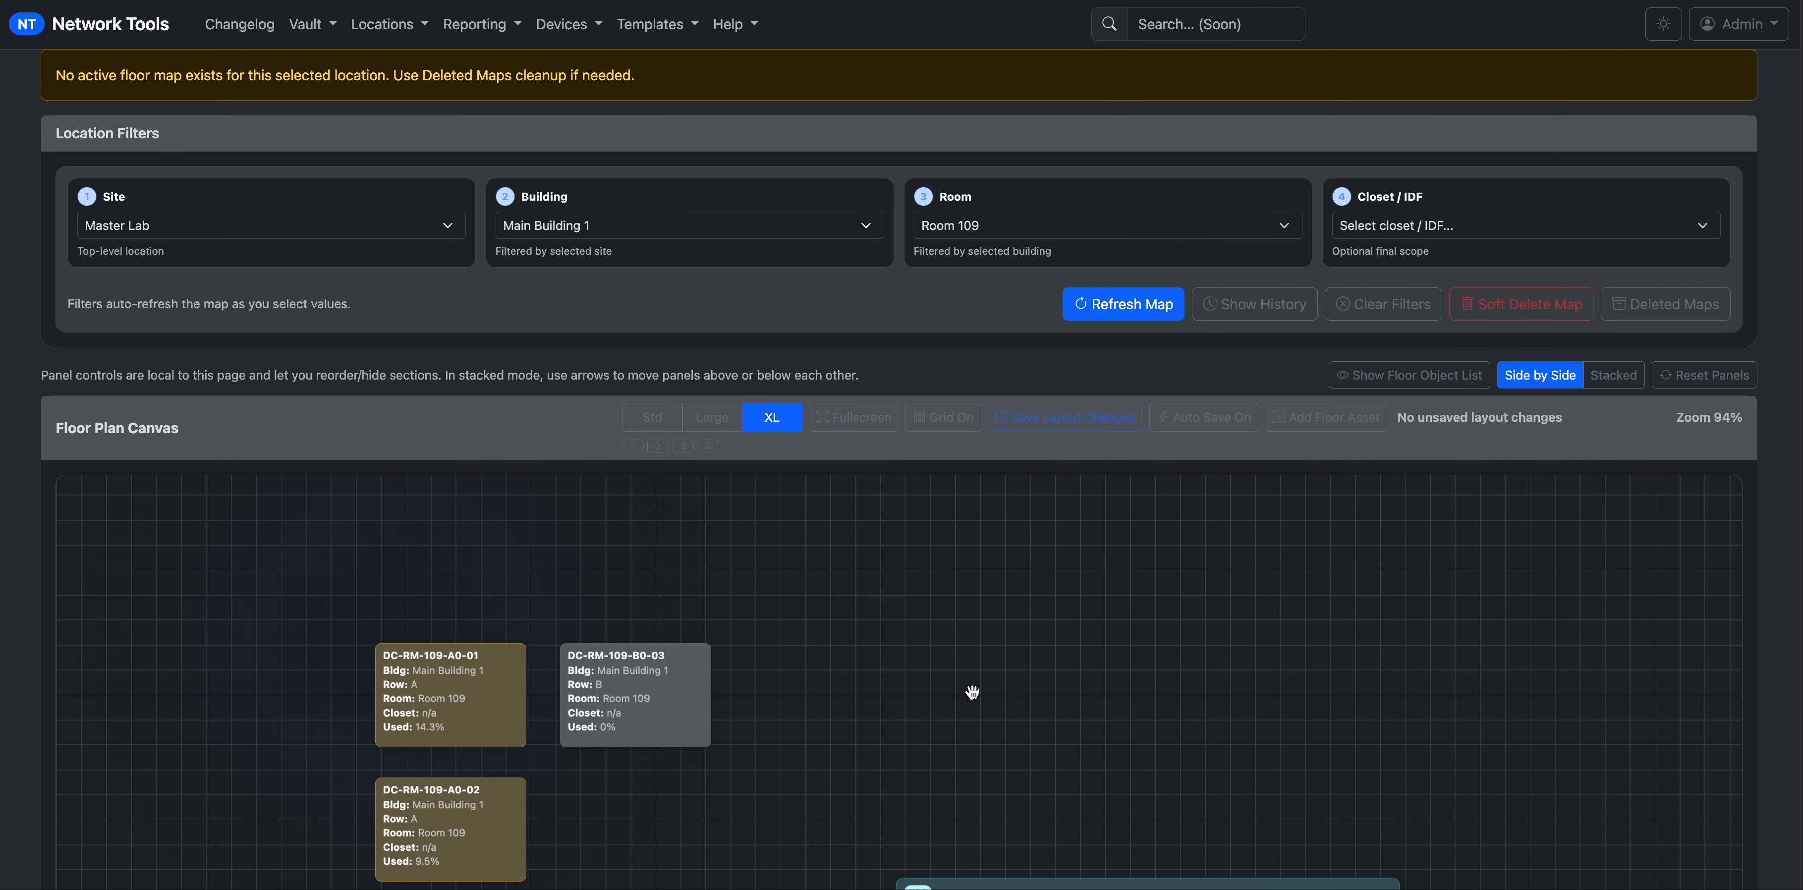
Shift racks A0-02, A0-01 and B0-03 lower and place UPS_01 just above them.
drag(973, 693, 1081, 620)
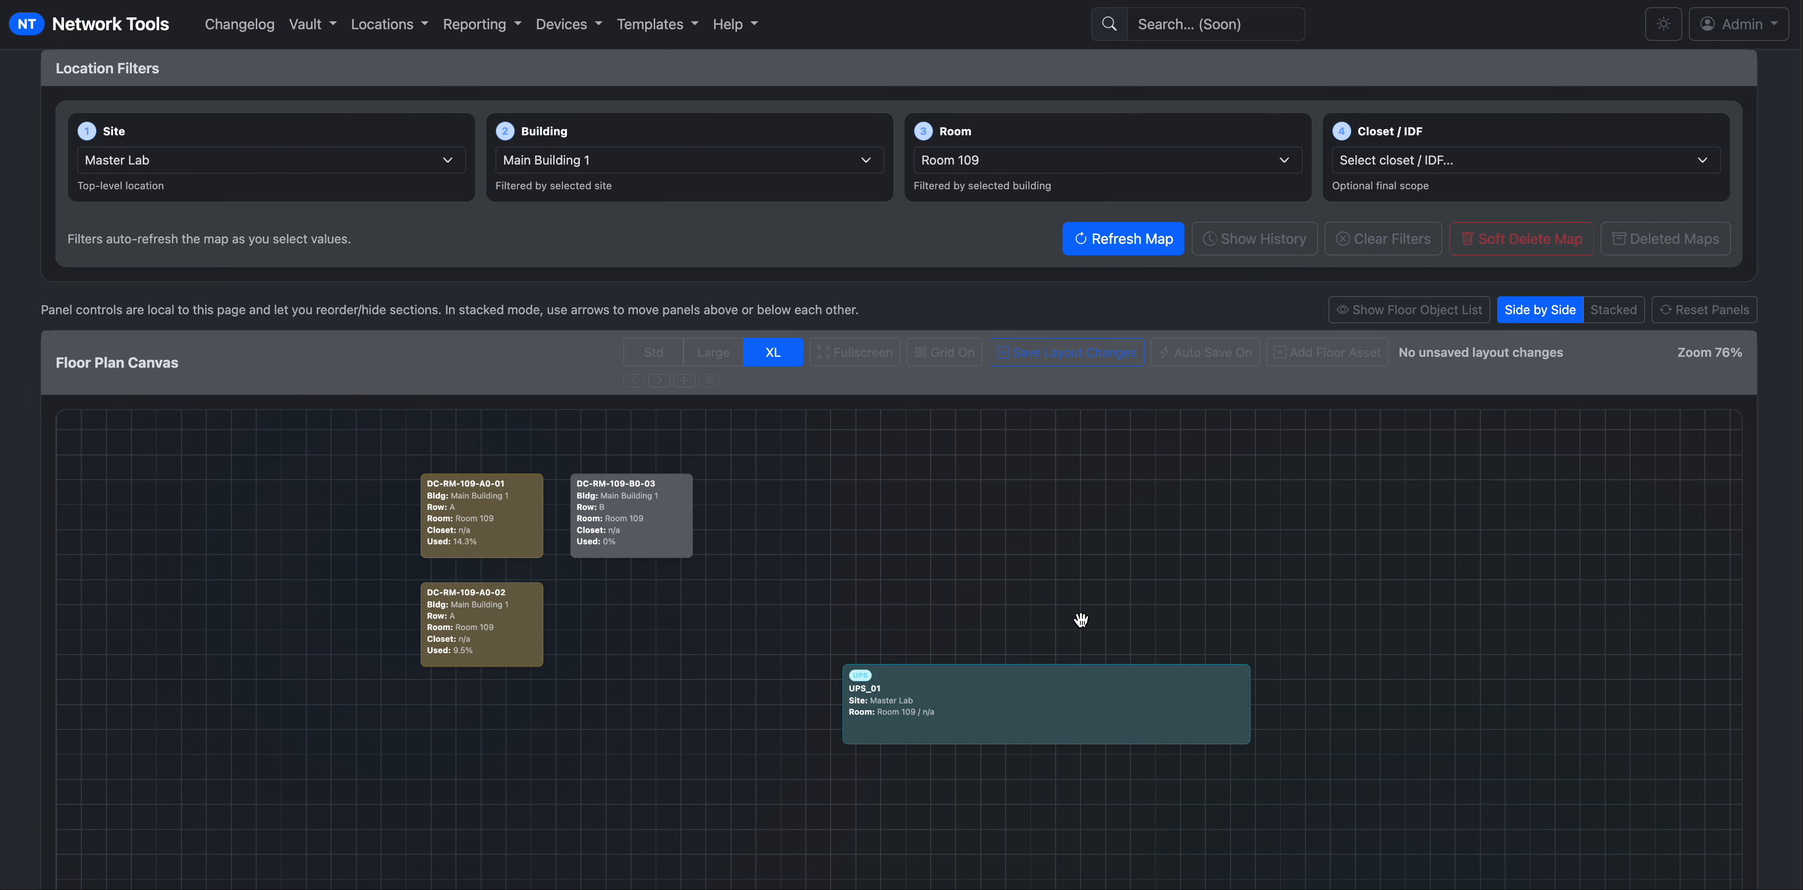
scroll(1080, 629, down, 1)
scroll(864, 715, up, 3)
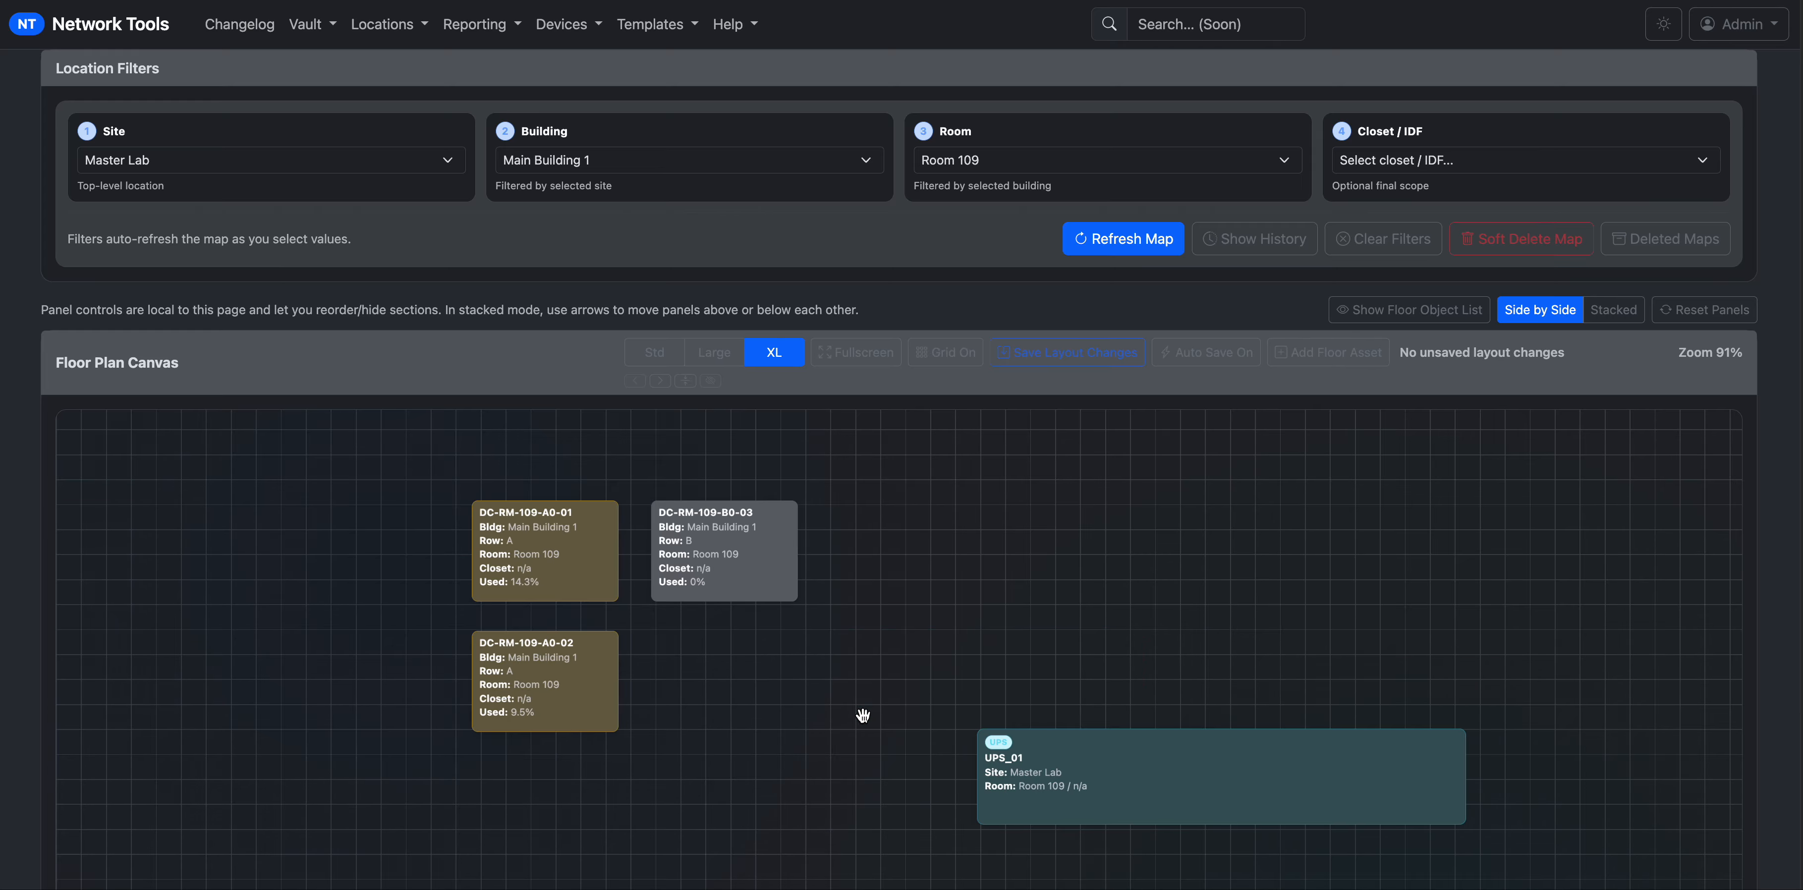
drag(1097, 772, 651, 450)
scroll(1060, 605, up, 2)
scroll(1090, 628, down, 2)
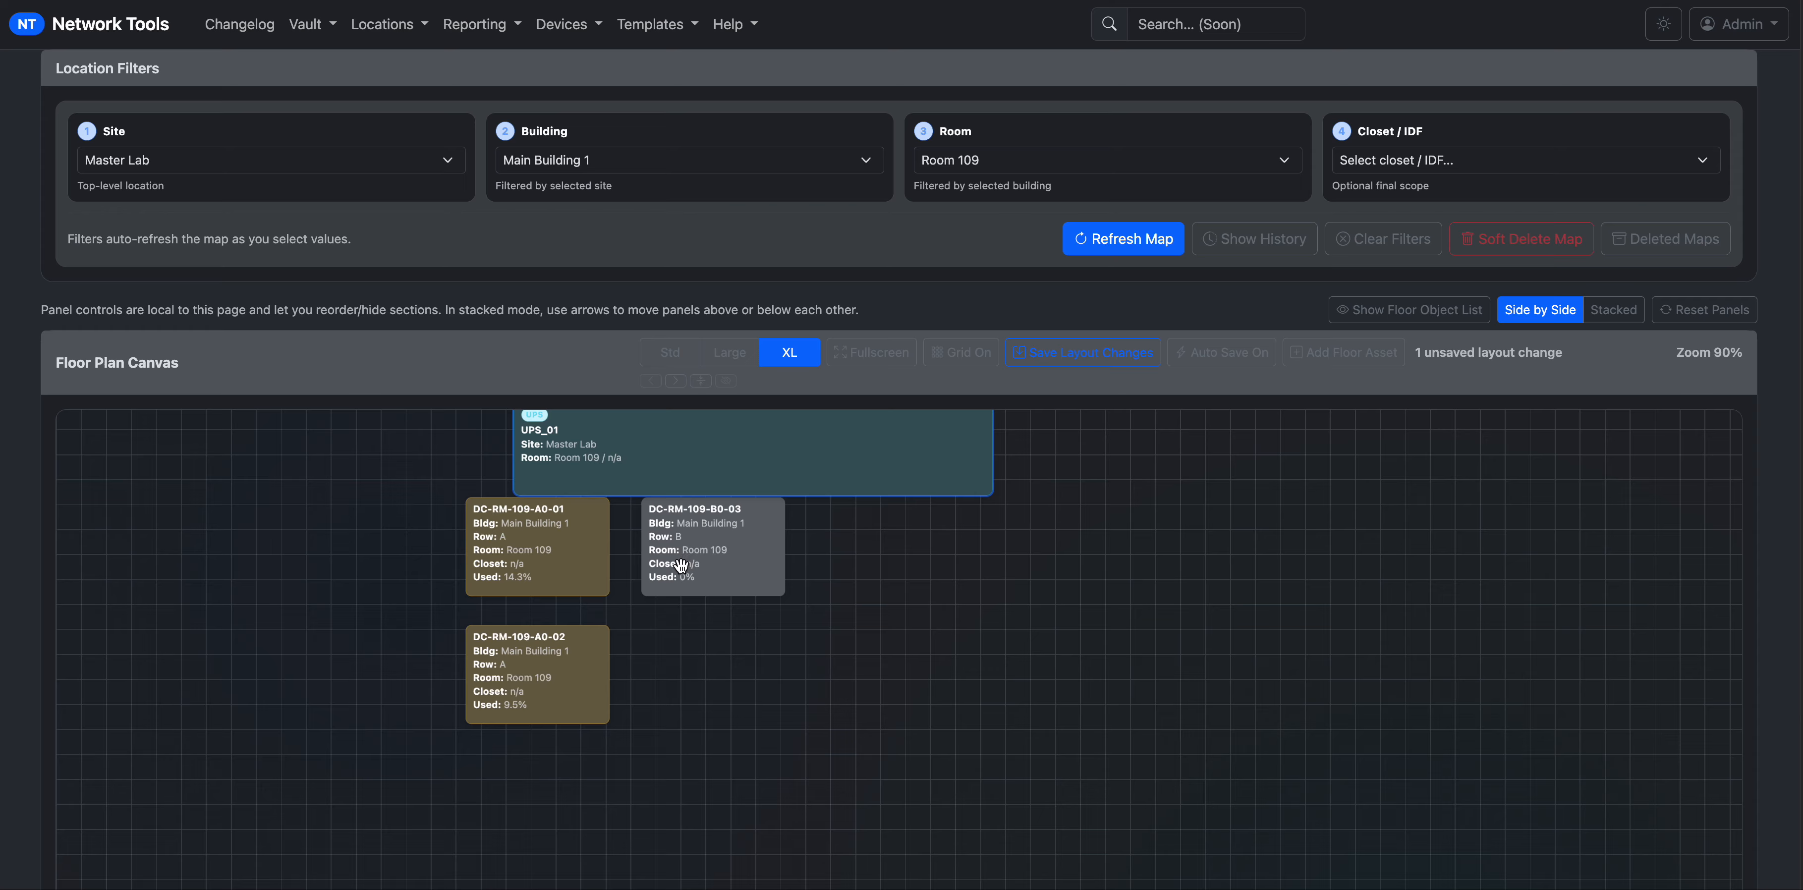
drag(561, 668, 557, 782)
drag(564, 573, 562, 686)
drag(730, 580, 729, 670)
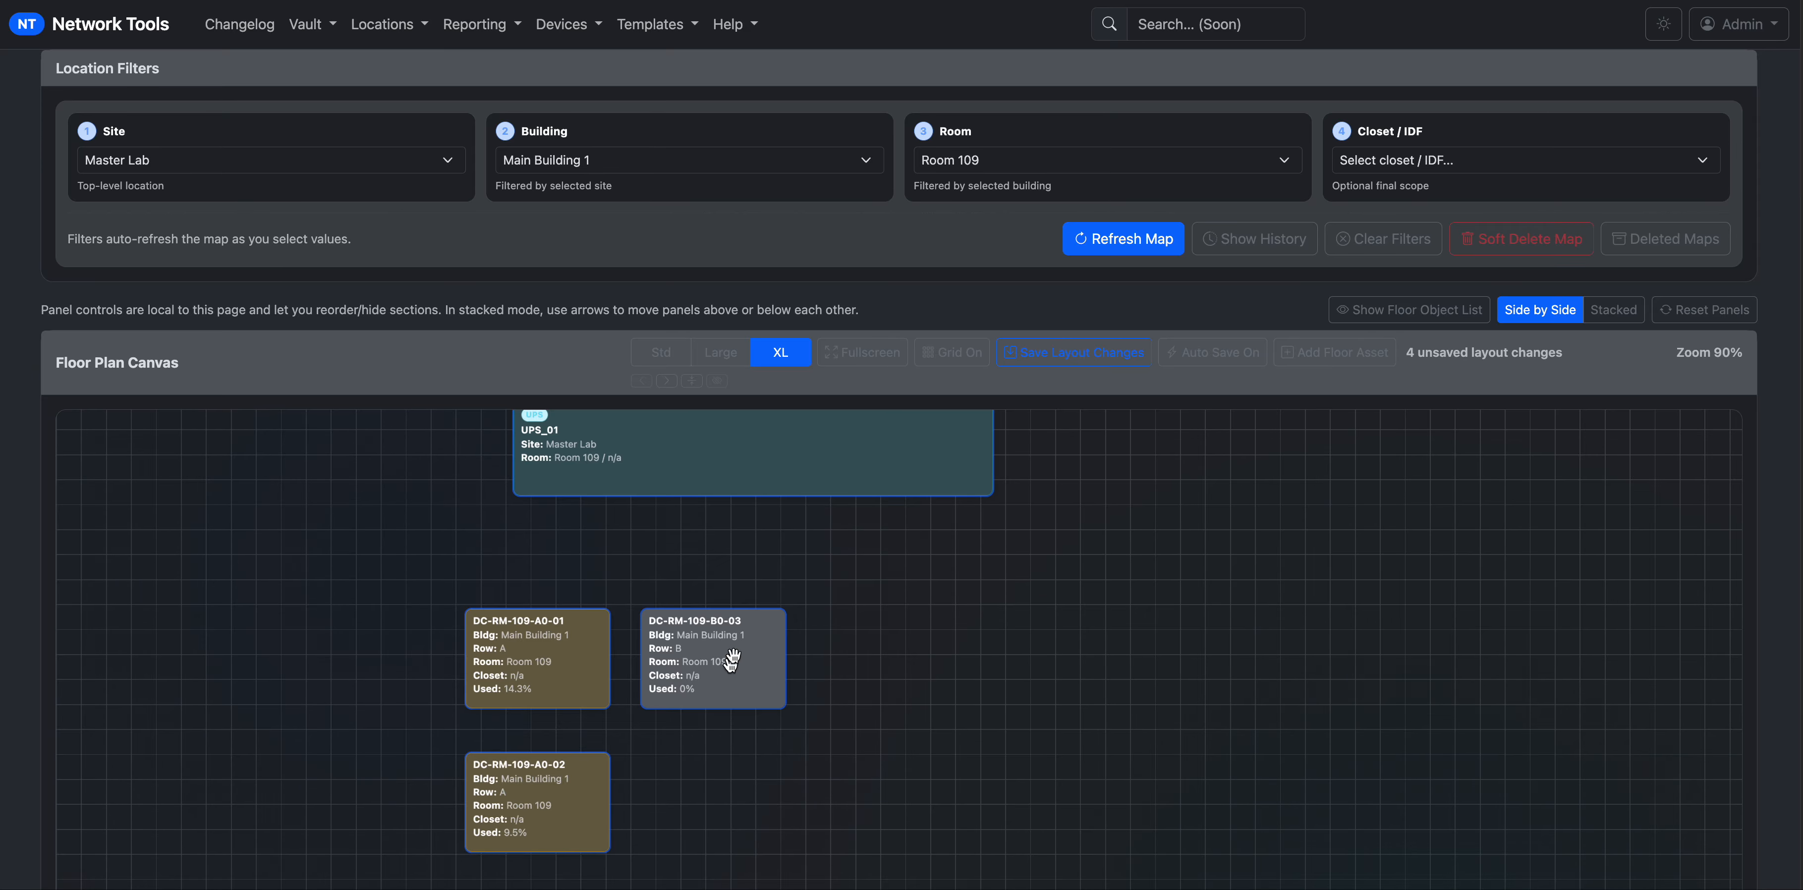
drag(759, 478, 897, 559)
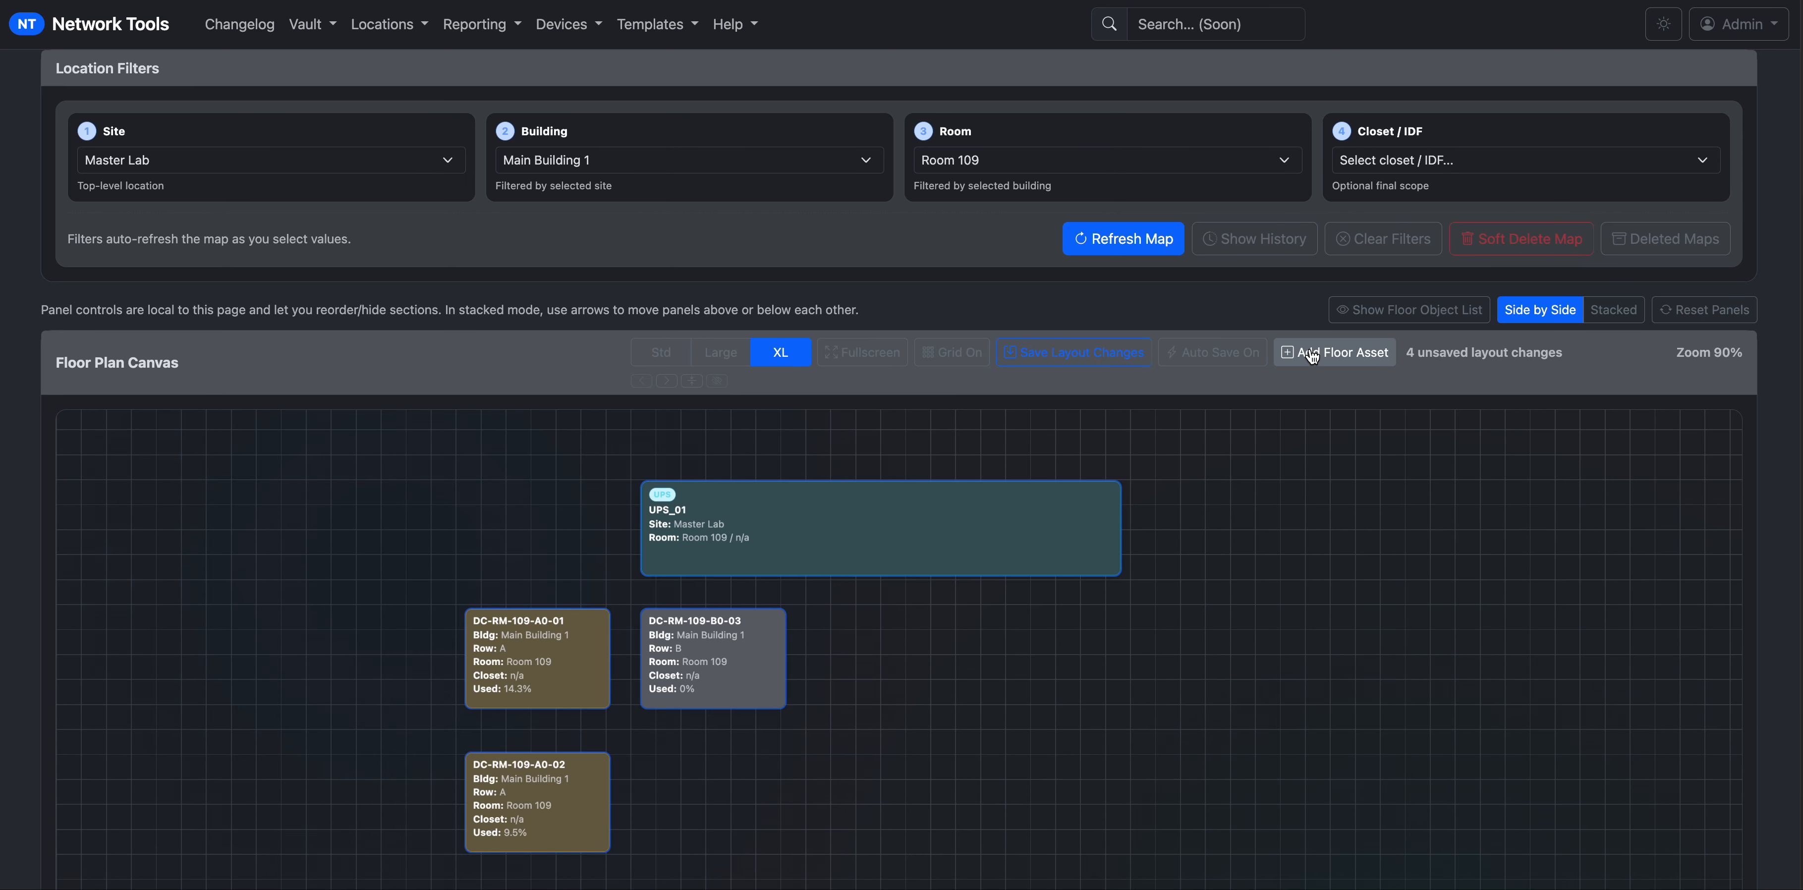
Create a Door asset, accept the suggested 'Front Door' label, and save it.
click(1311, 353)
click(624, 136)
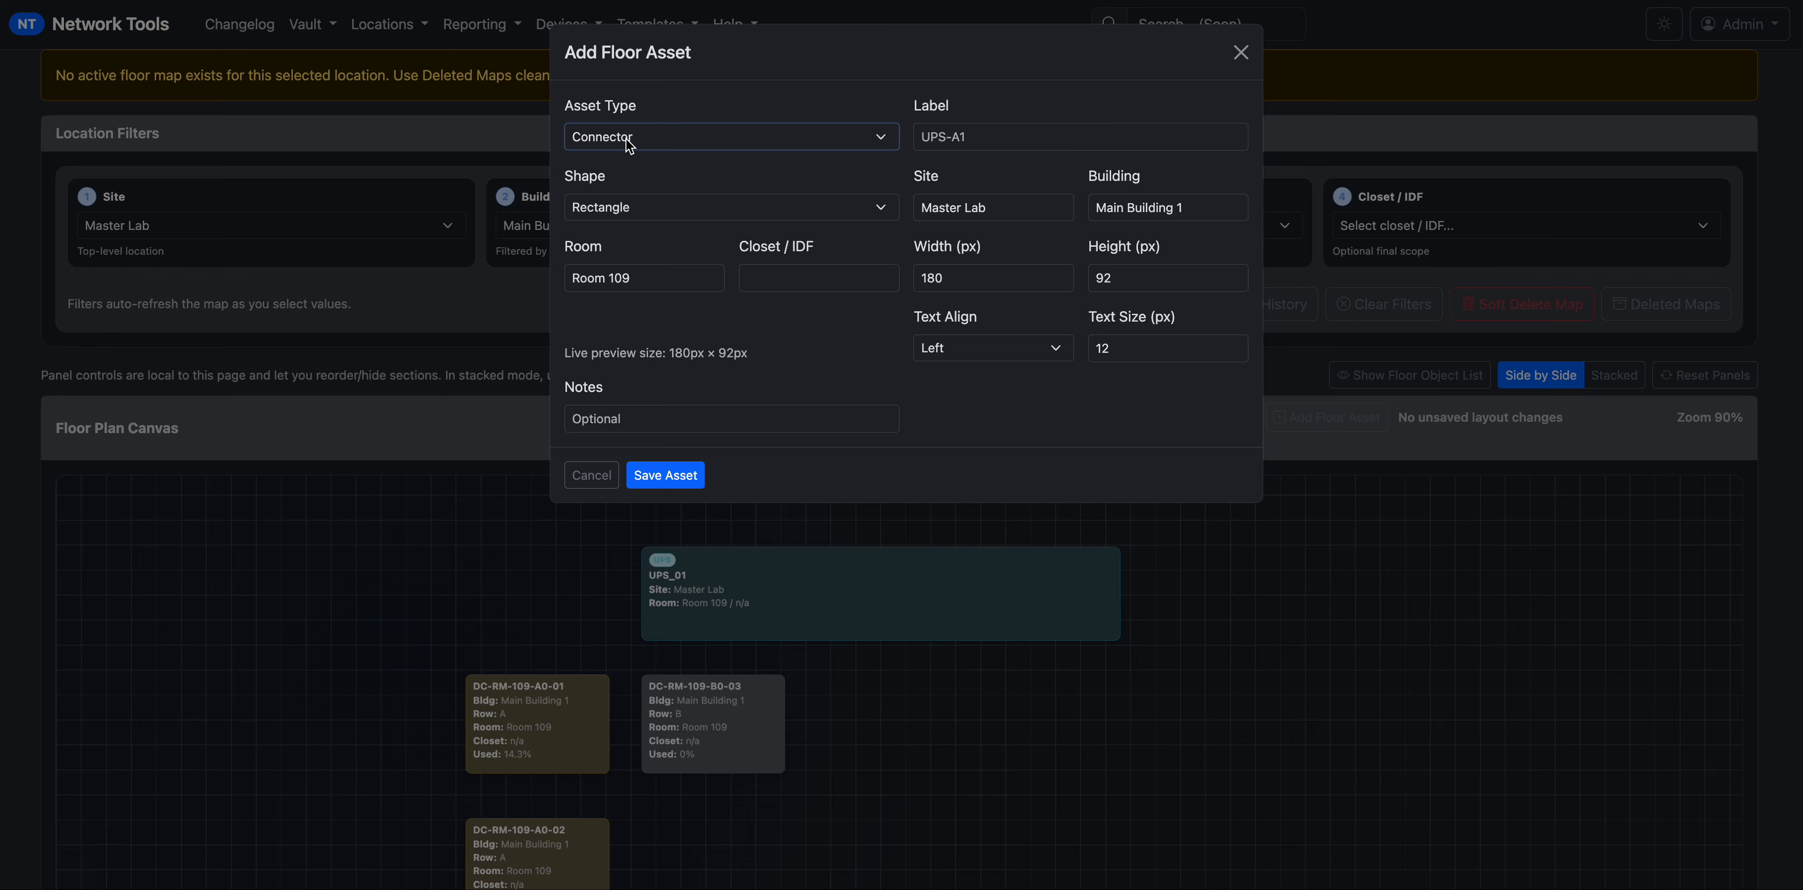
click(628, 142)
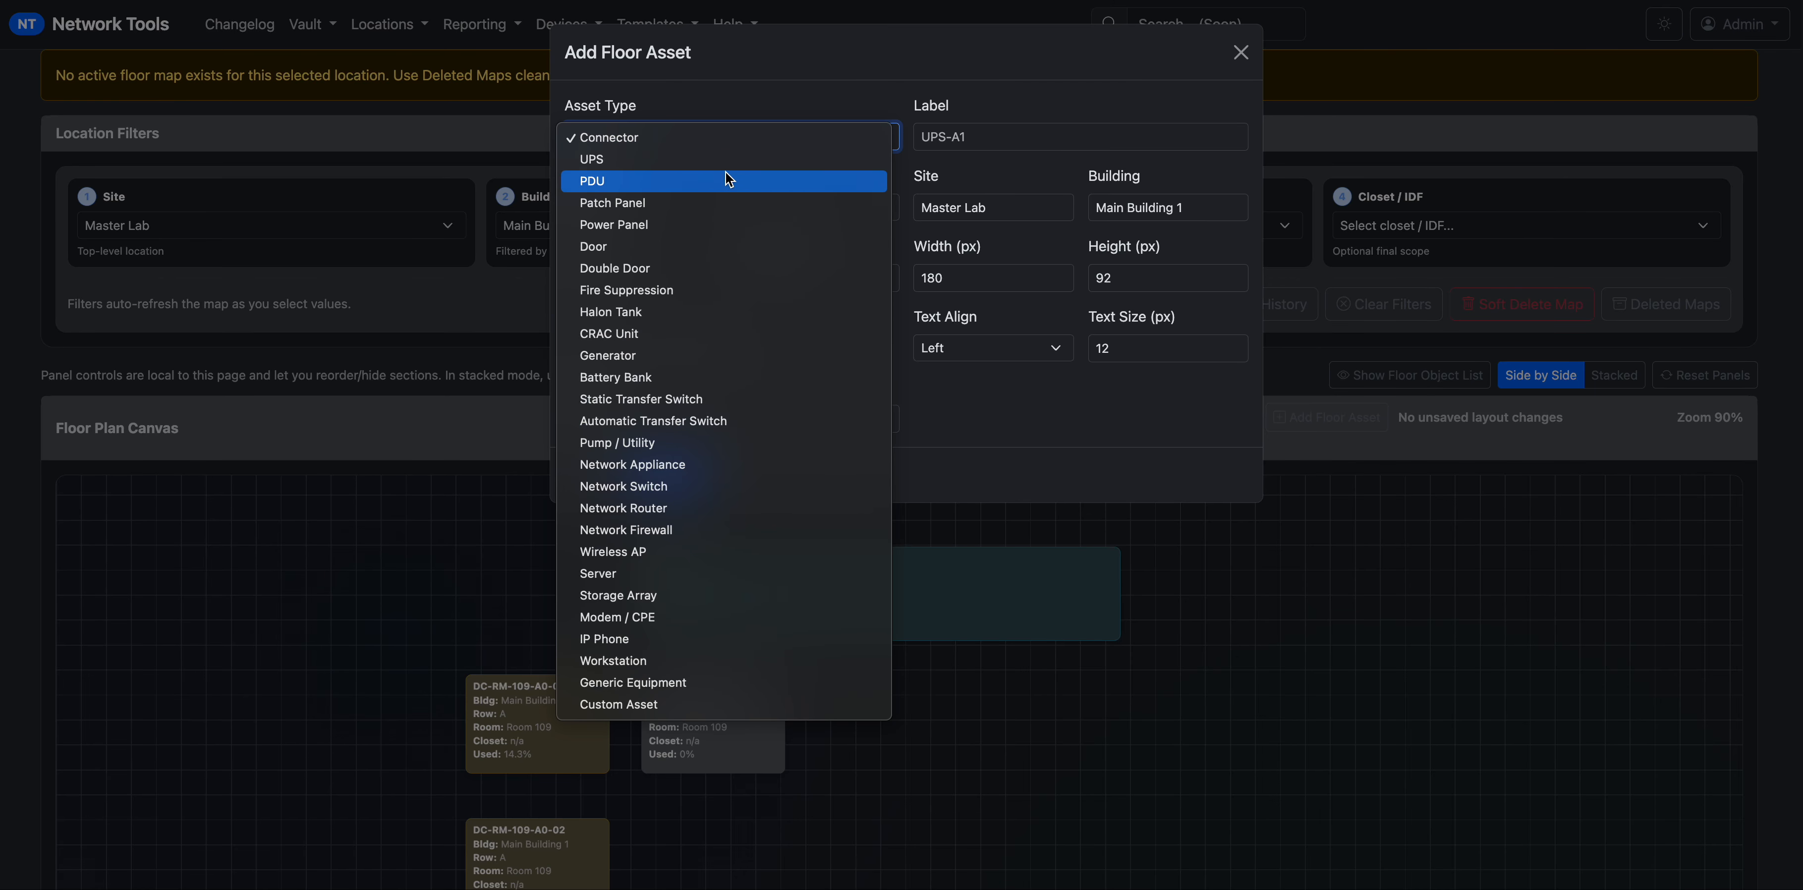
click(701, 242)
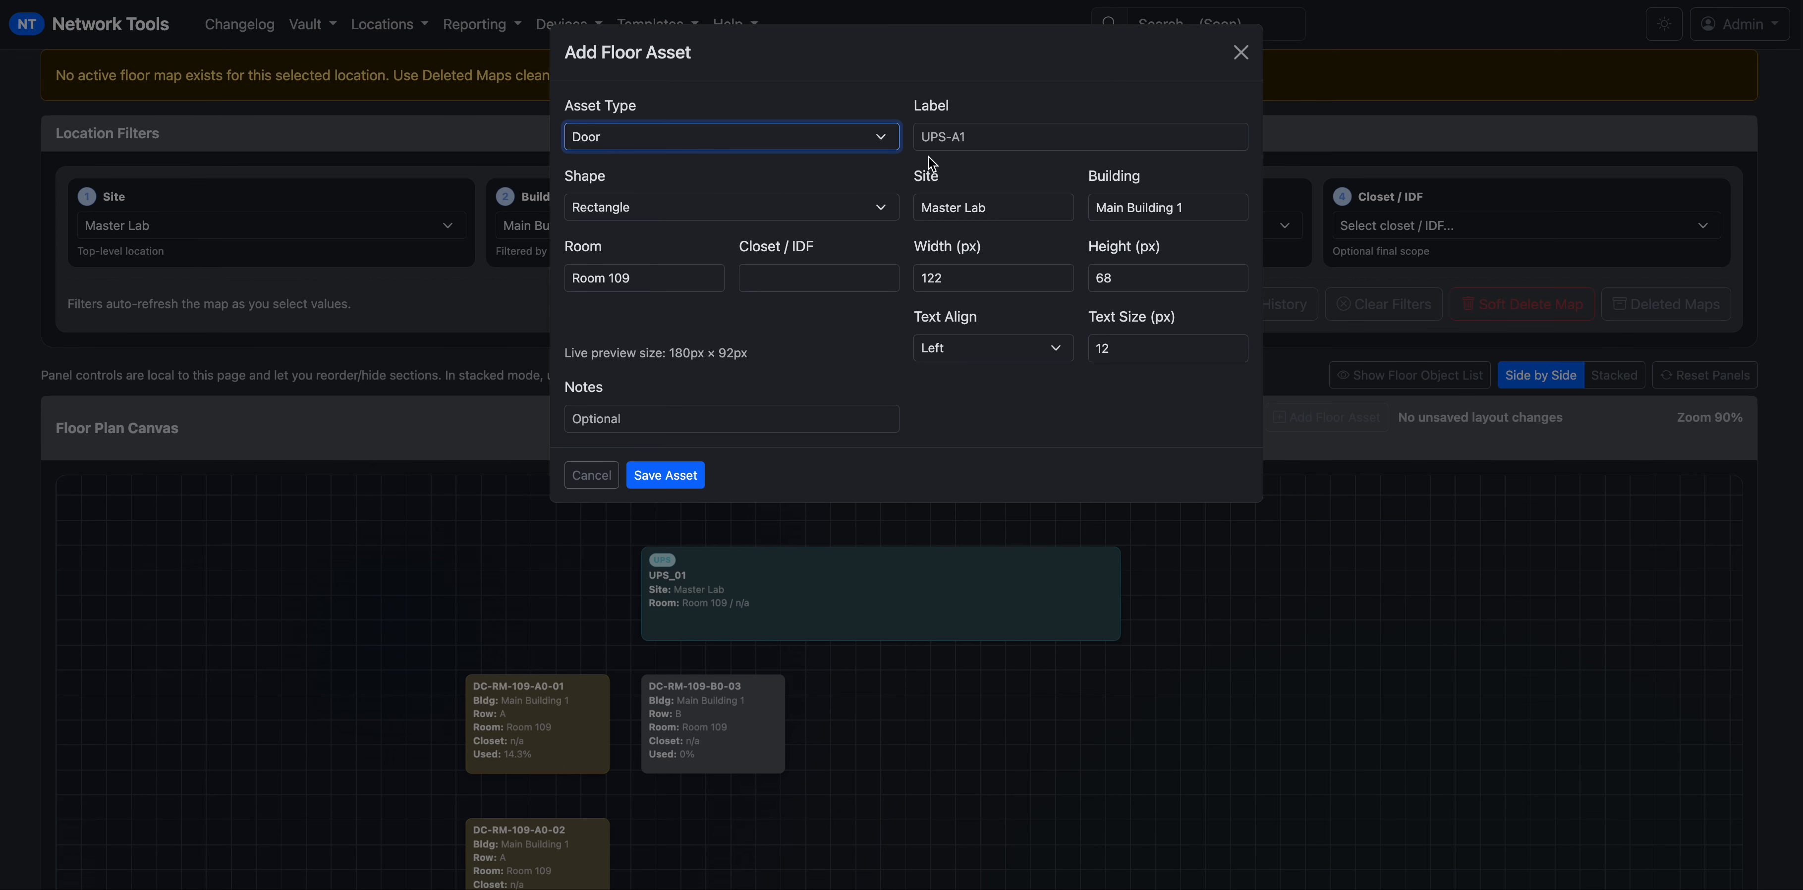
click(942, 143)
text(F)
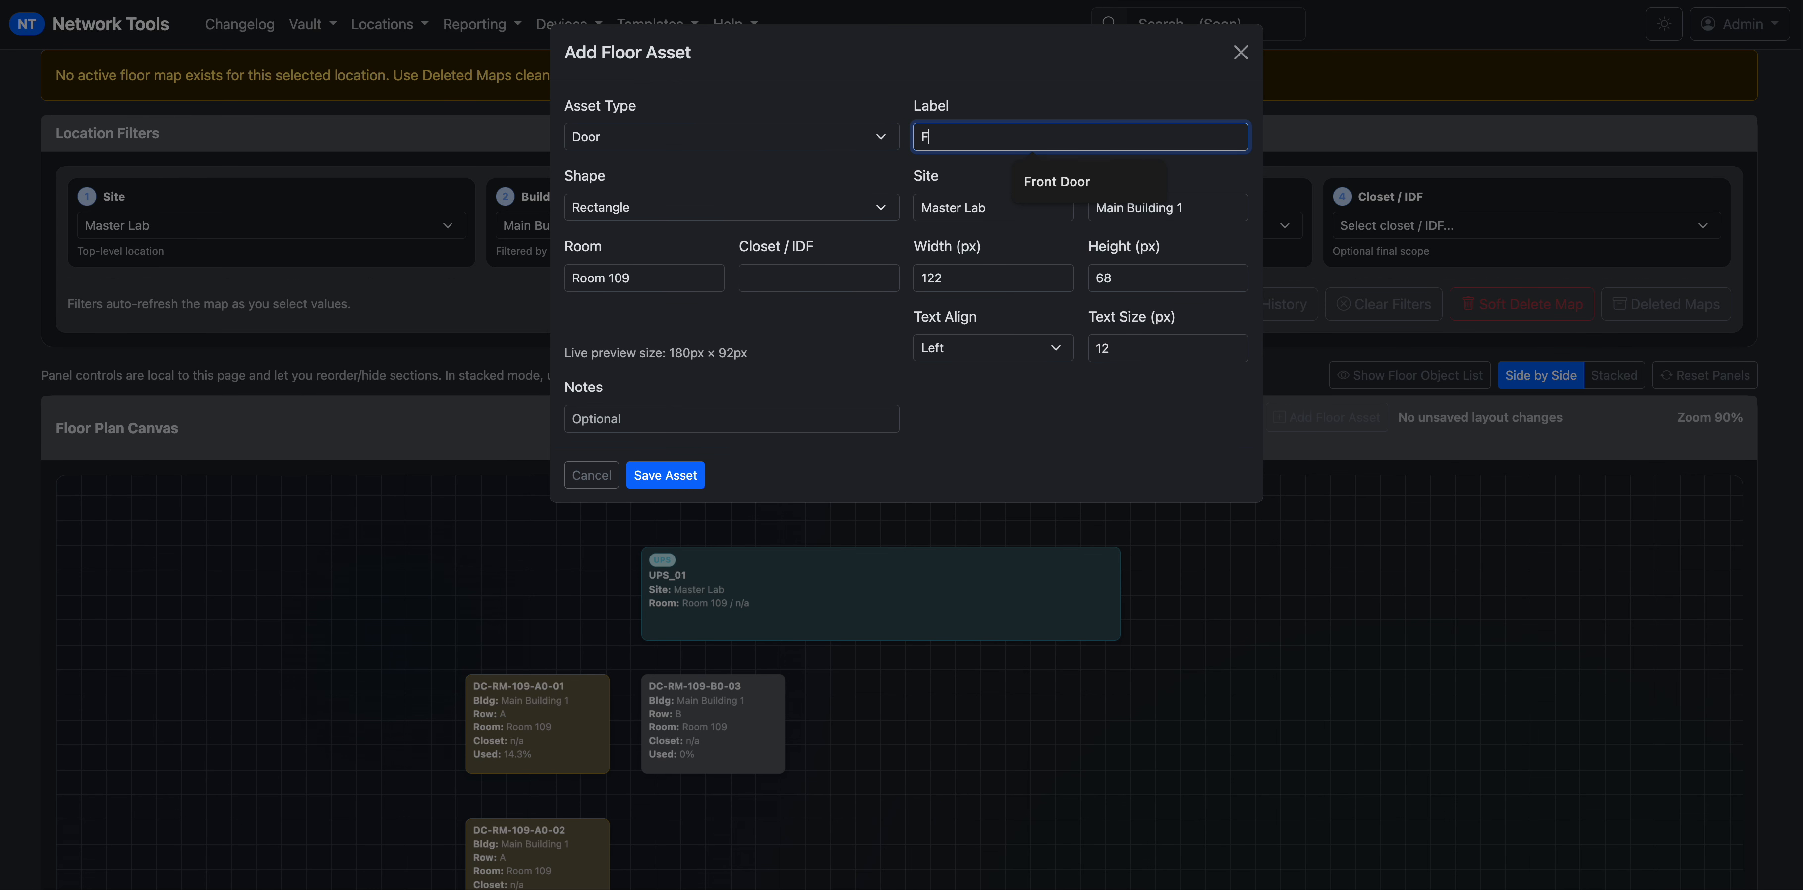
text(ron)
key(Down)
key(Return)
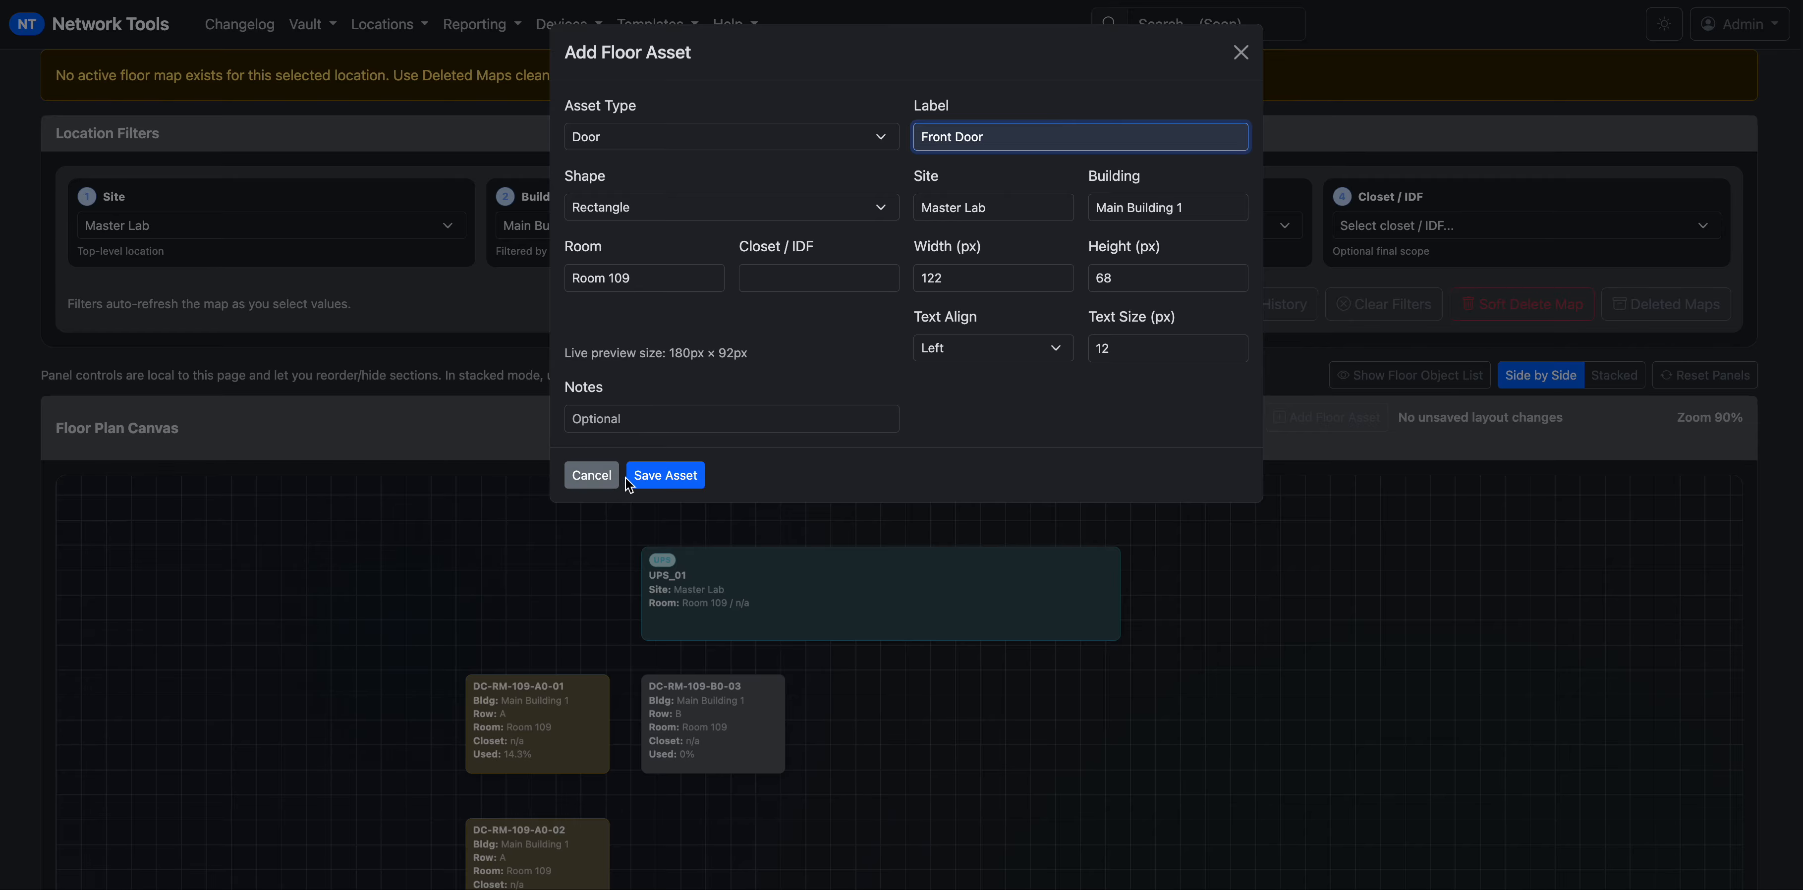
click(656, 475)
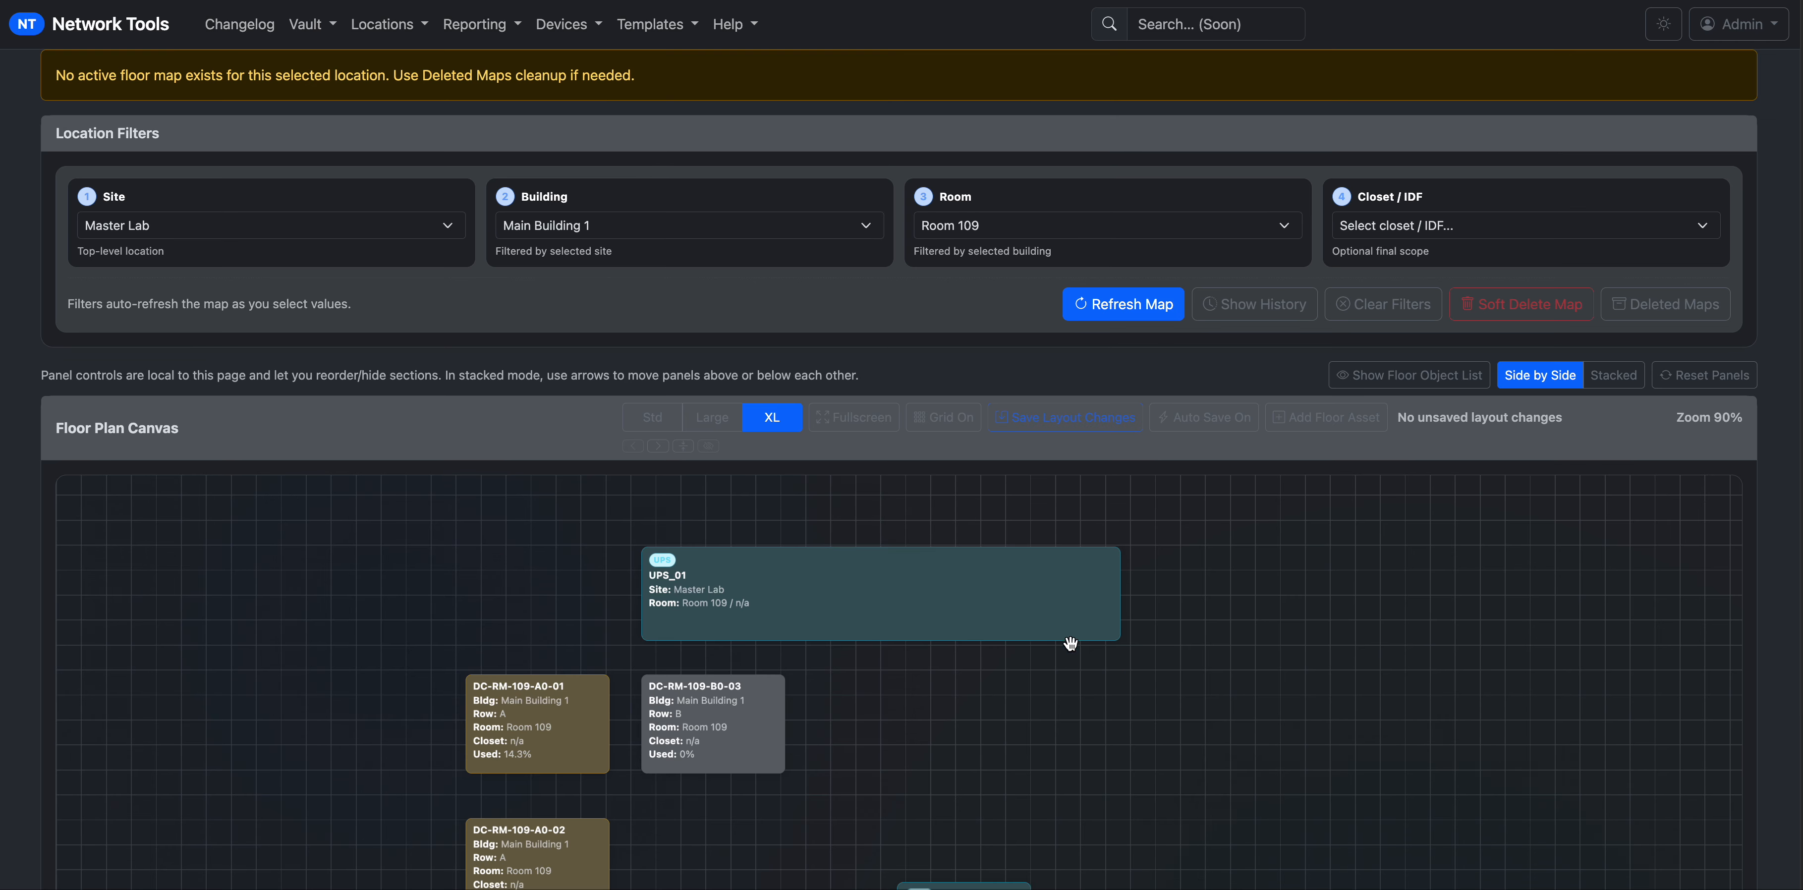
Place Front Door to the left of UPS_01 and save the layout.
scroll(1787, 643, down, 3)
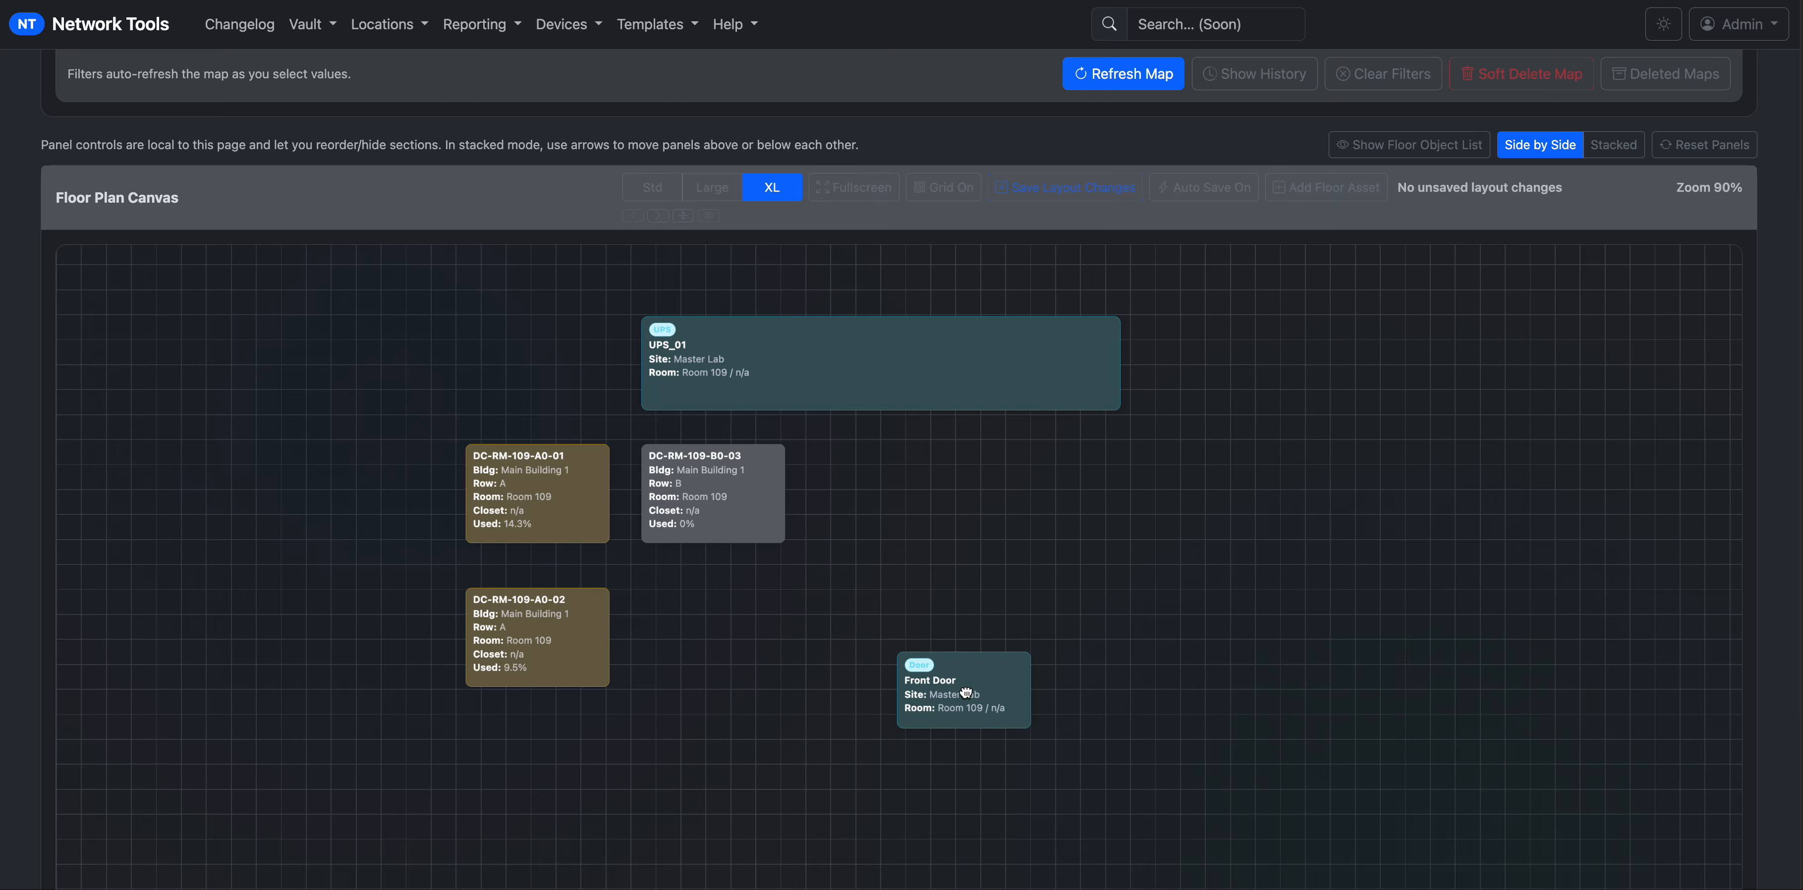
drag(966, 693, 358, 360)
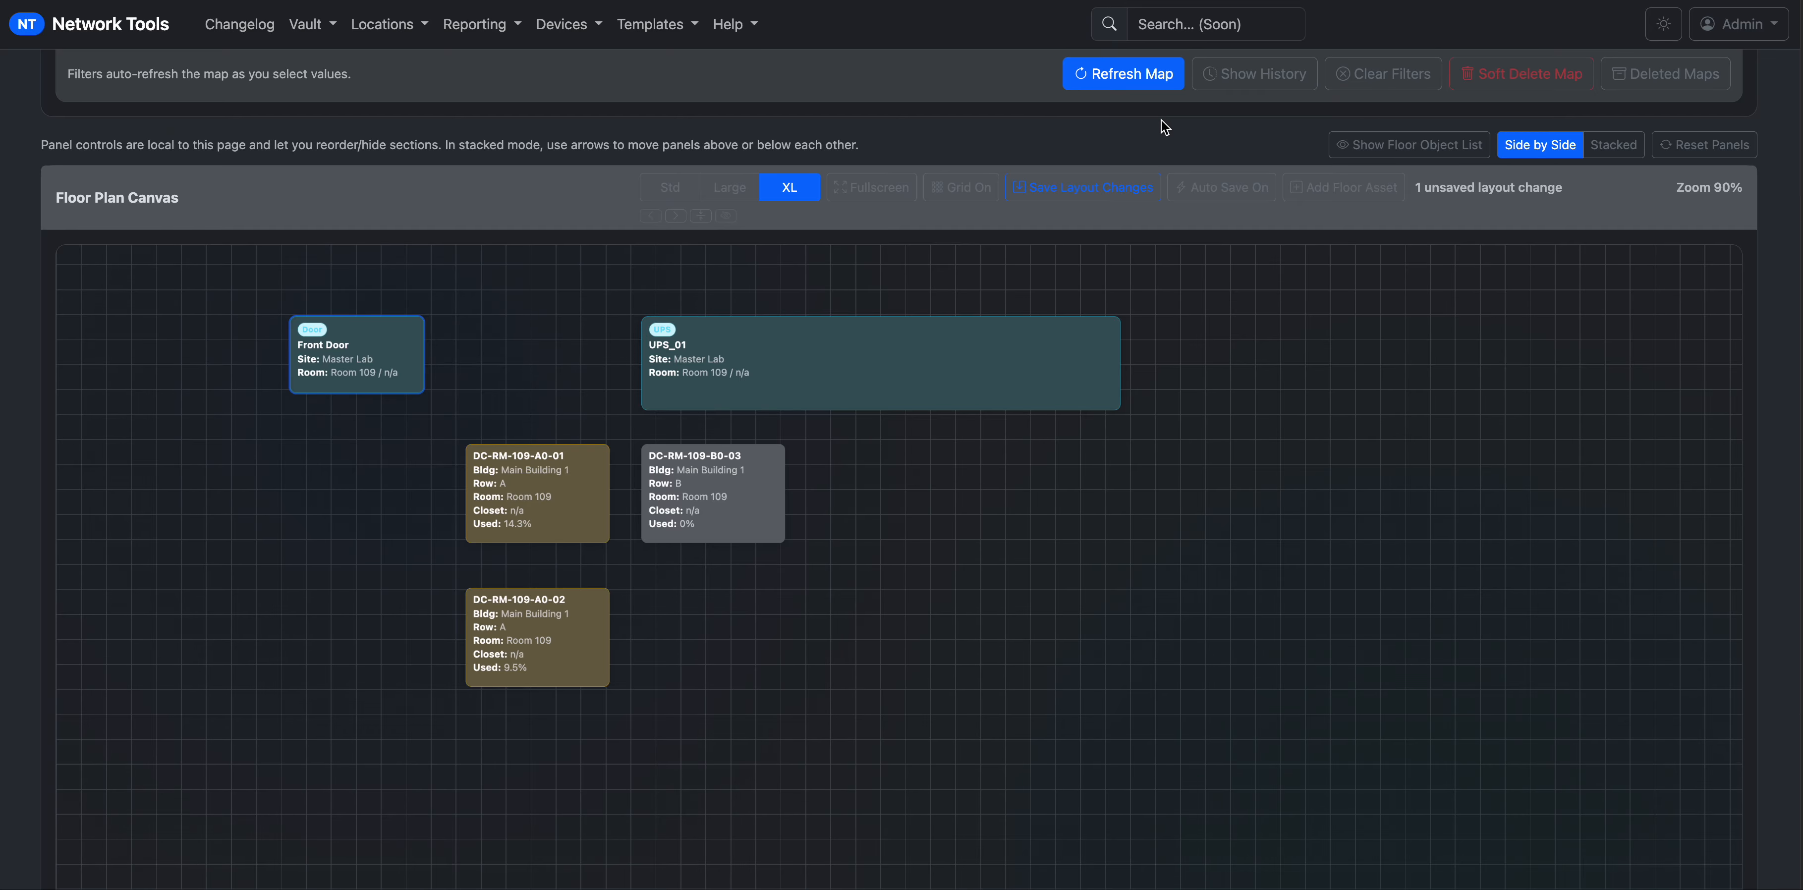
click(1092, 193)
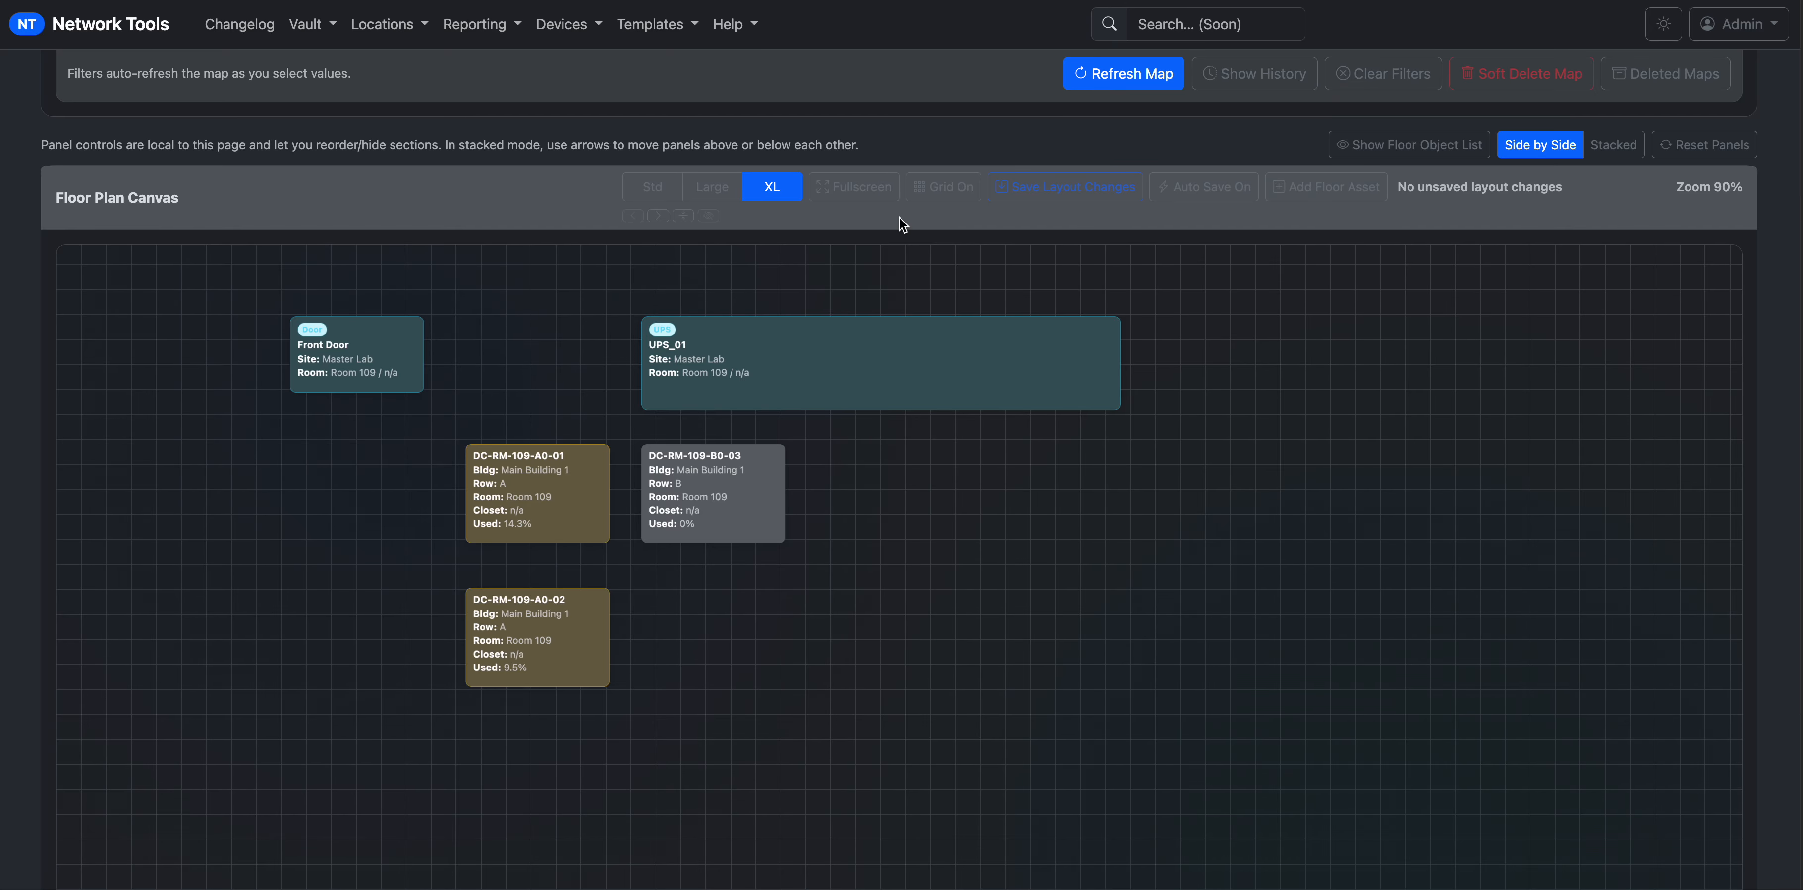
click(933, 198)
click(933, 199)
Move racks A0-02, B0-03 and A0-01 further down and save the layout again.
drag(535, 647, 532, 693)
drag(715, 524, 729, 557)
drag(546, 516, 546, 549)
drag(547, 681, 544, 730)
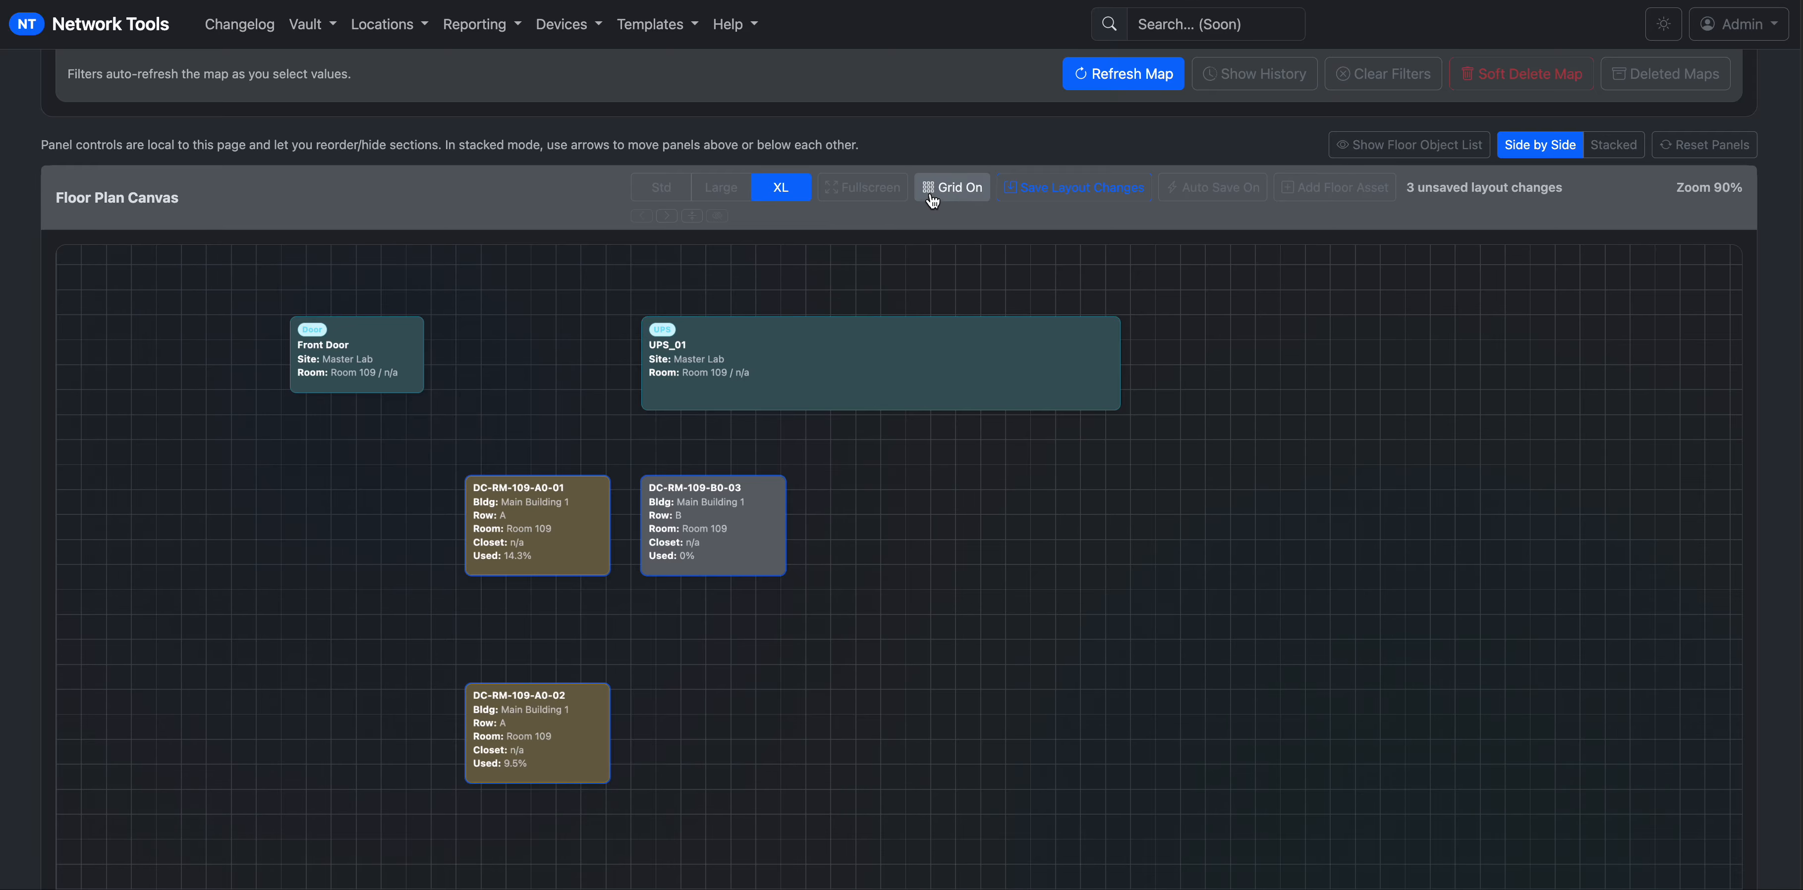
click(1068, 195)
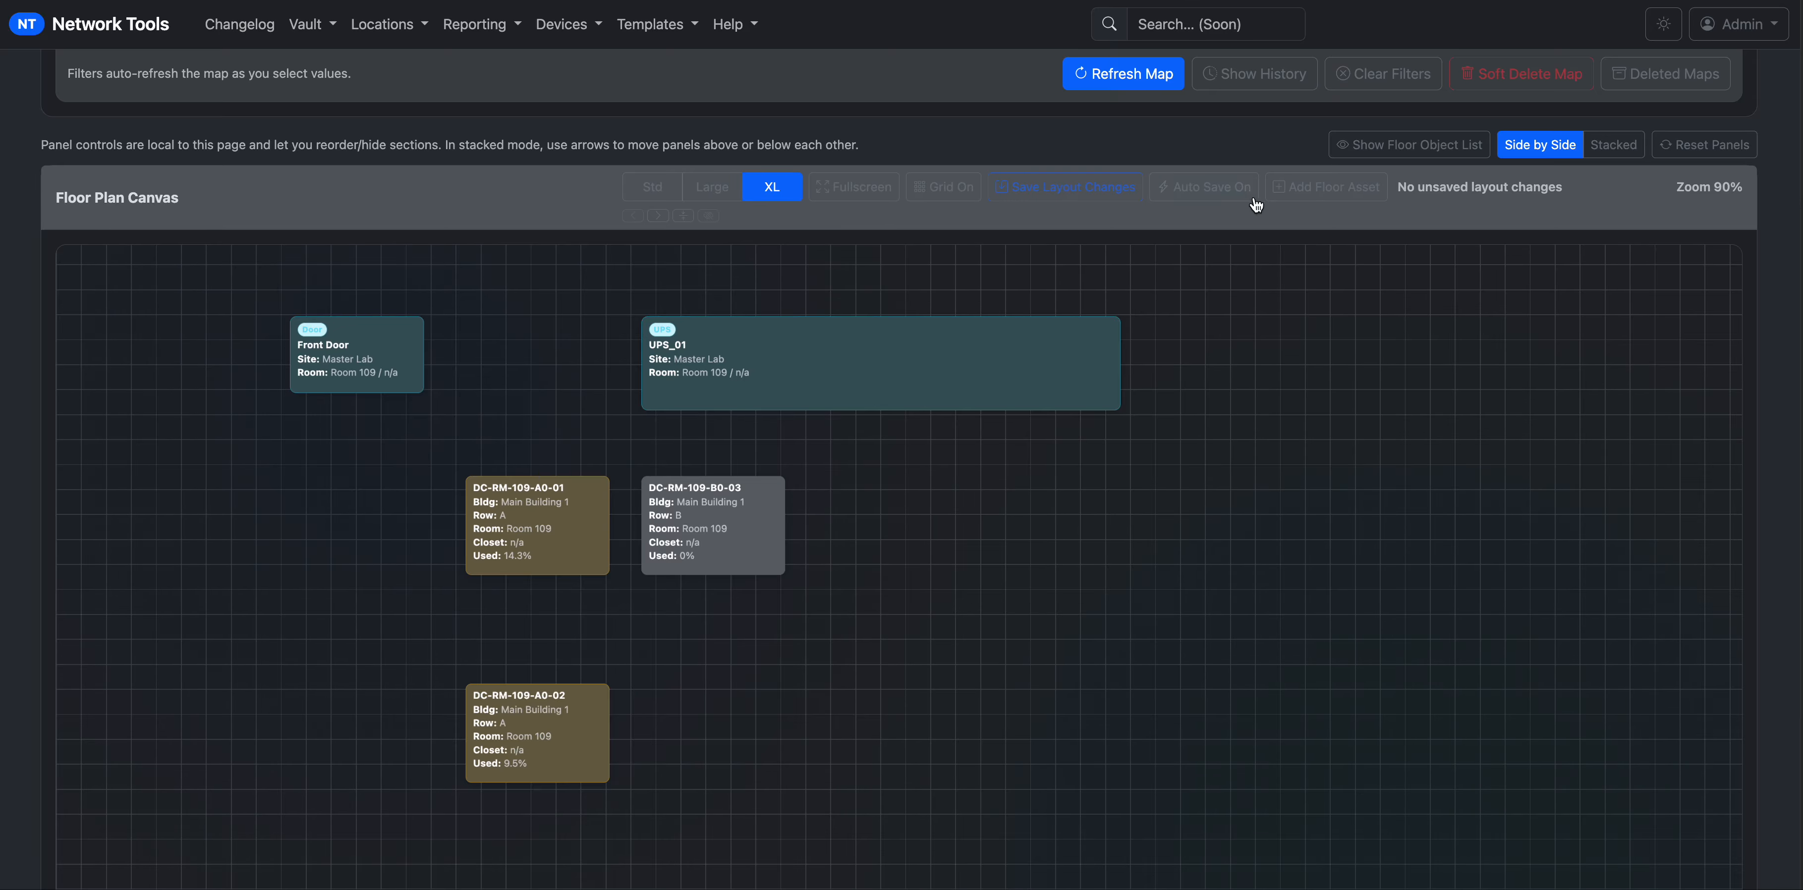
Switch to the Stacked panel layout, keeping filters at Main Building 1 and Room 109.
click(1724, 151)
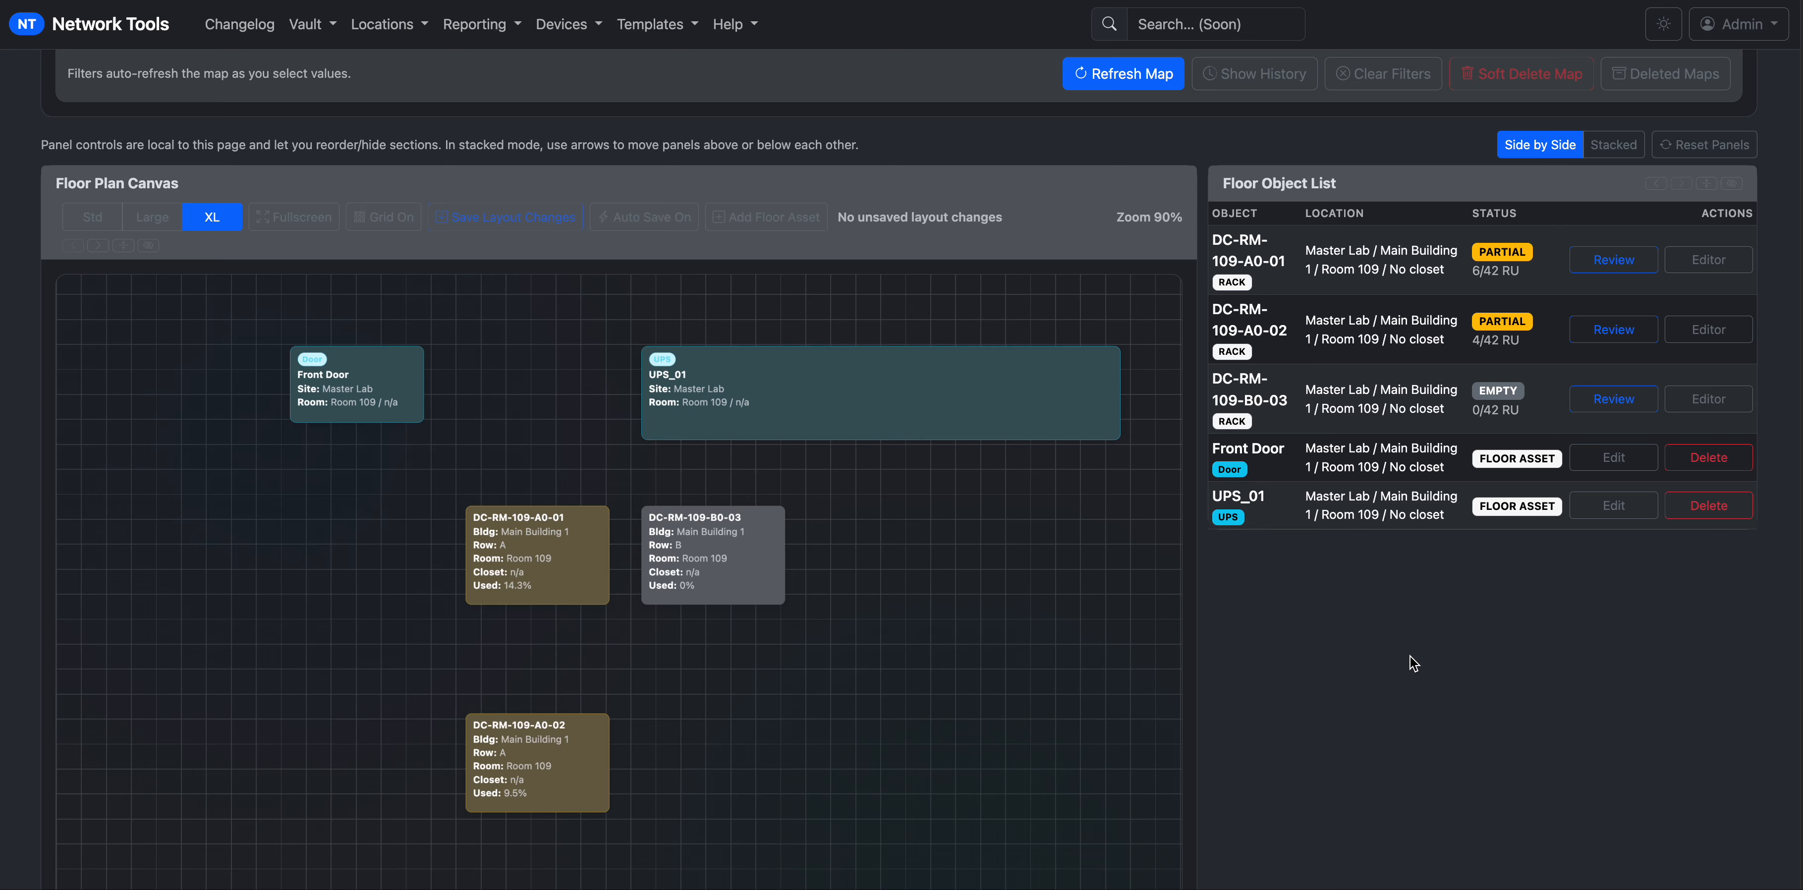
scroll(1410, 663, up, 5)
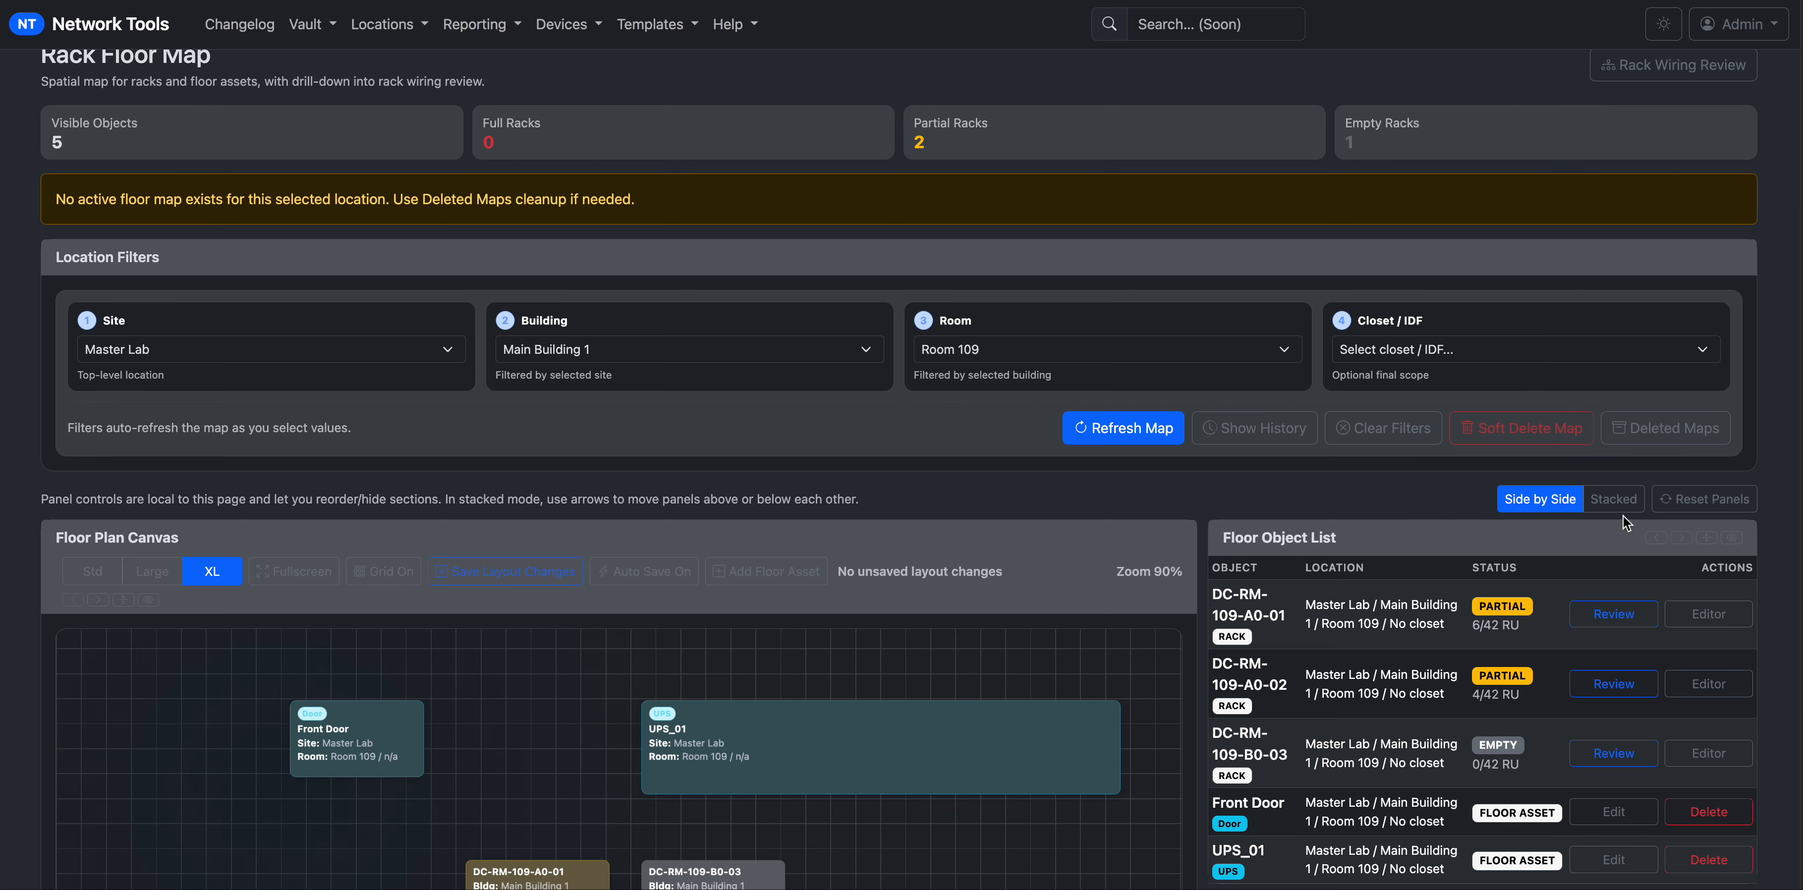
click(1613, 499)
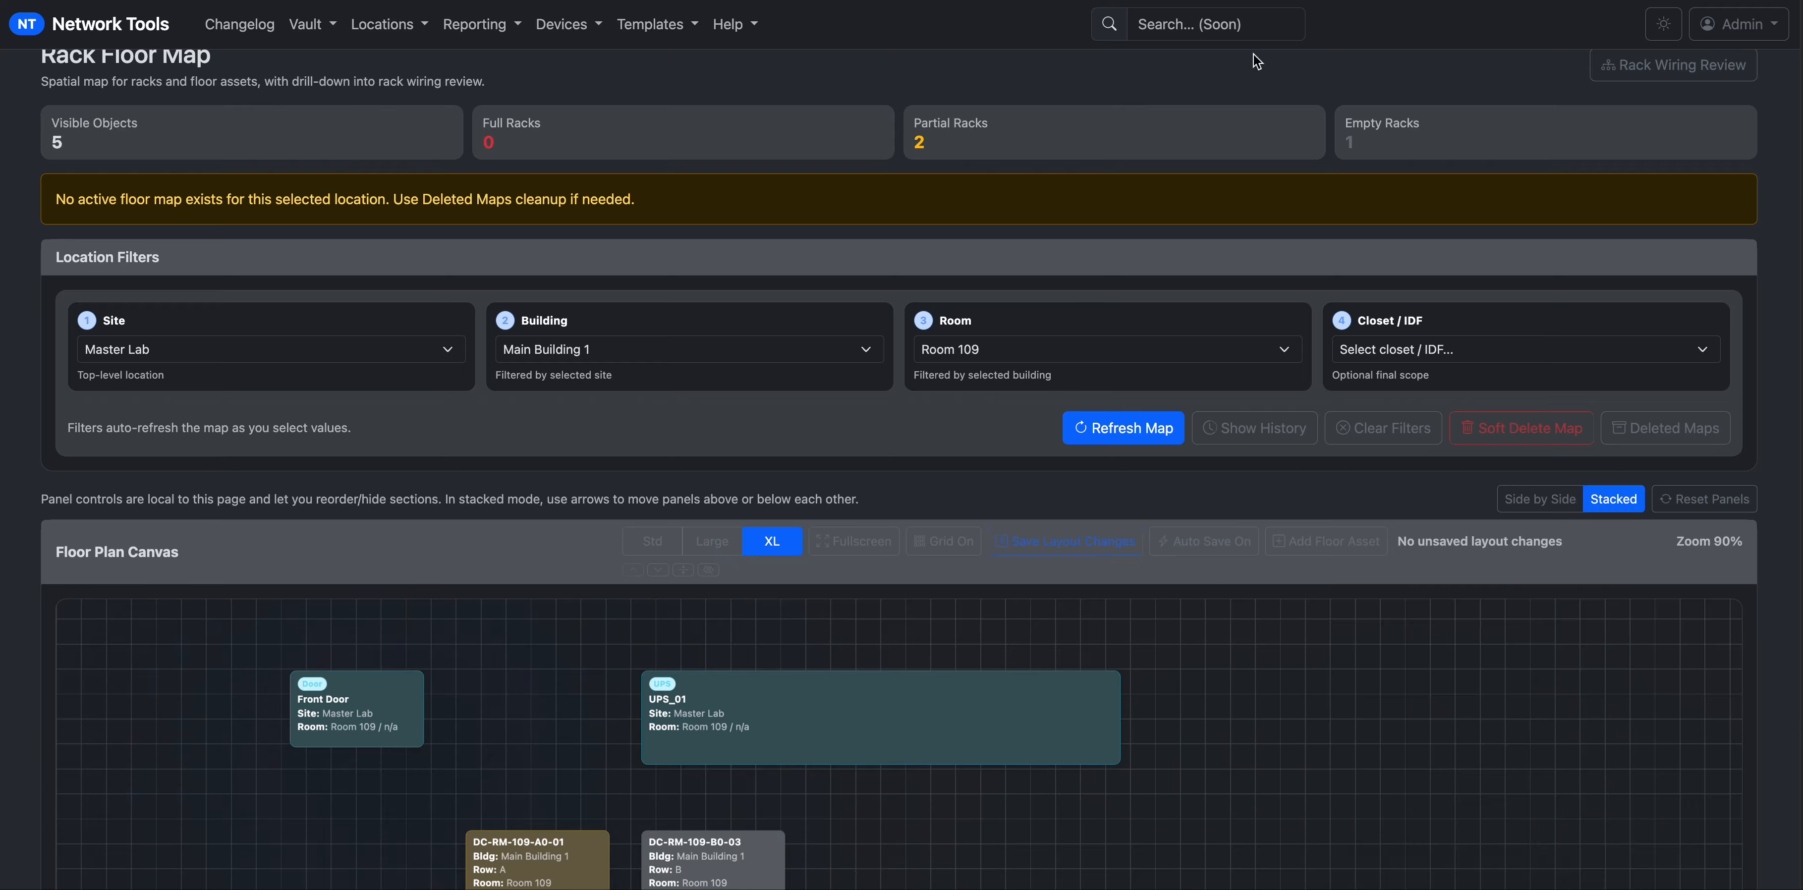
click(1064, 349)
click(1062, 353)
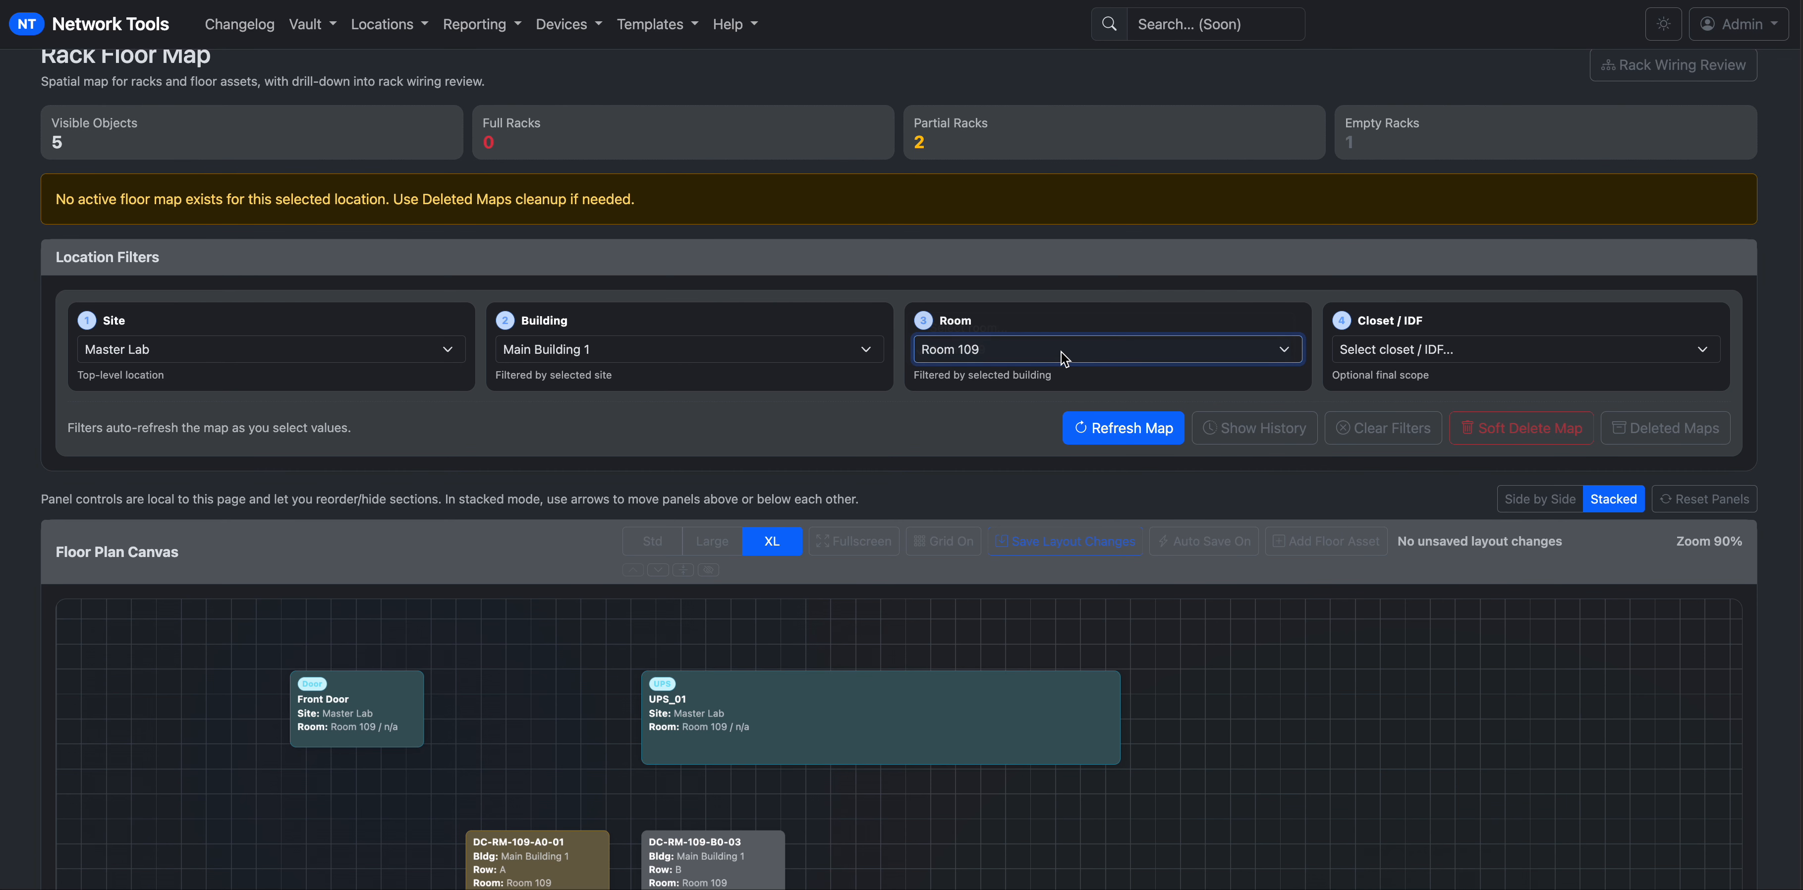
click(784, 353)
click(775, 356)
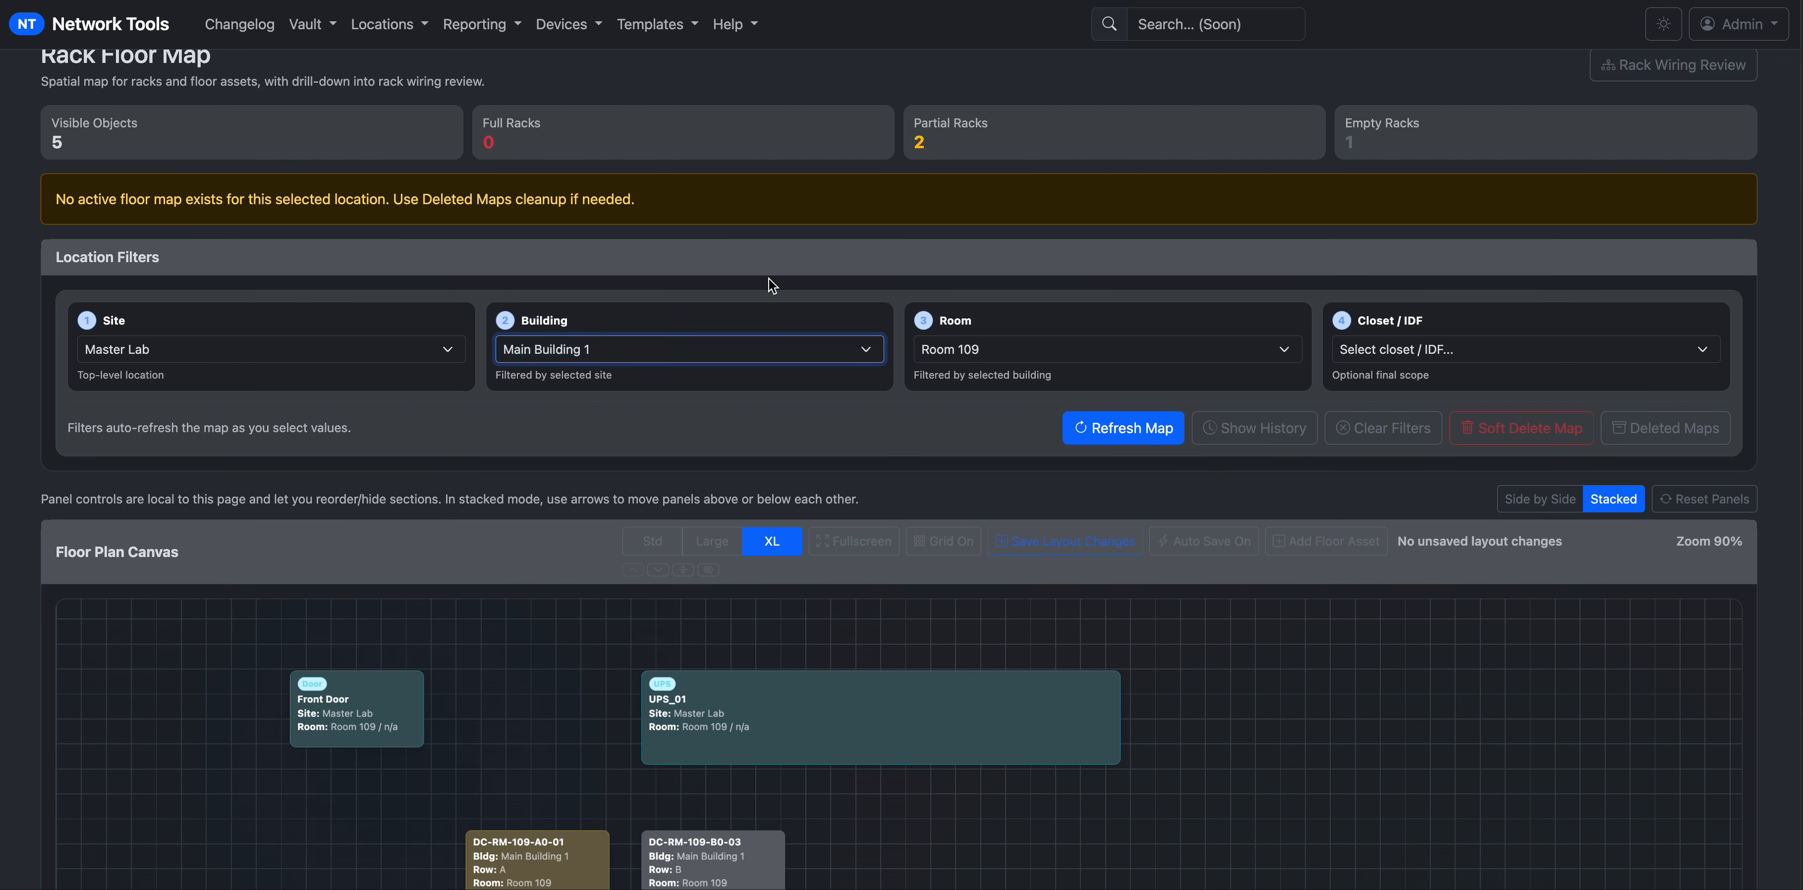
Select the warning and rack summary text, then restore the side-by-side panel layout.
triple_click(722, 220)
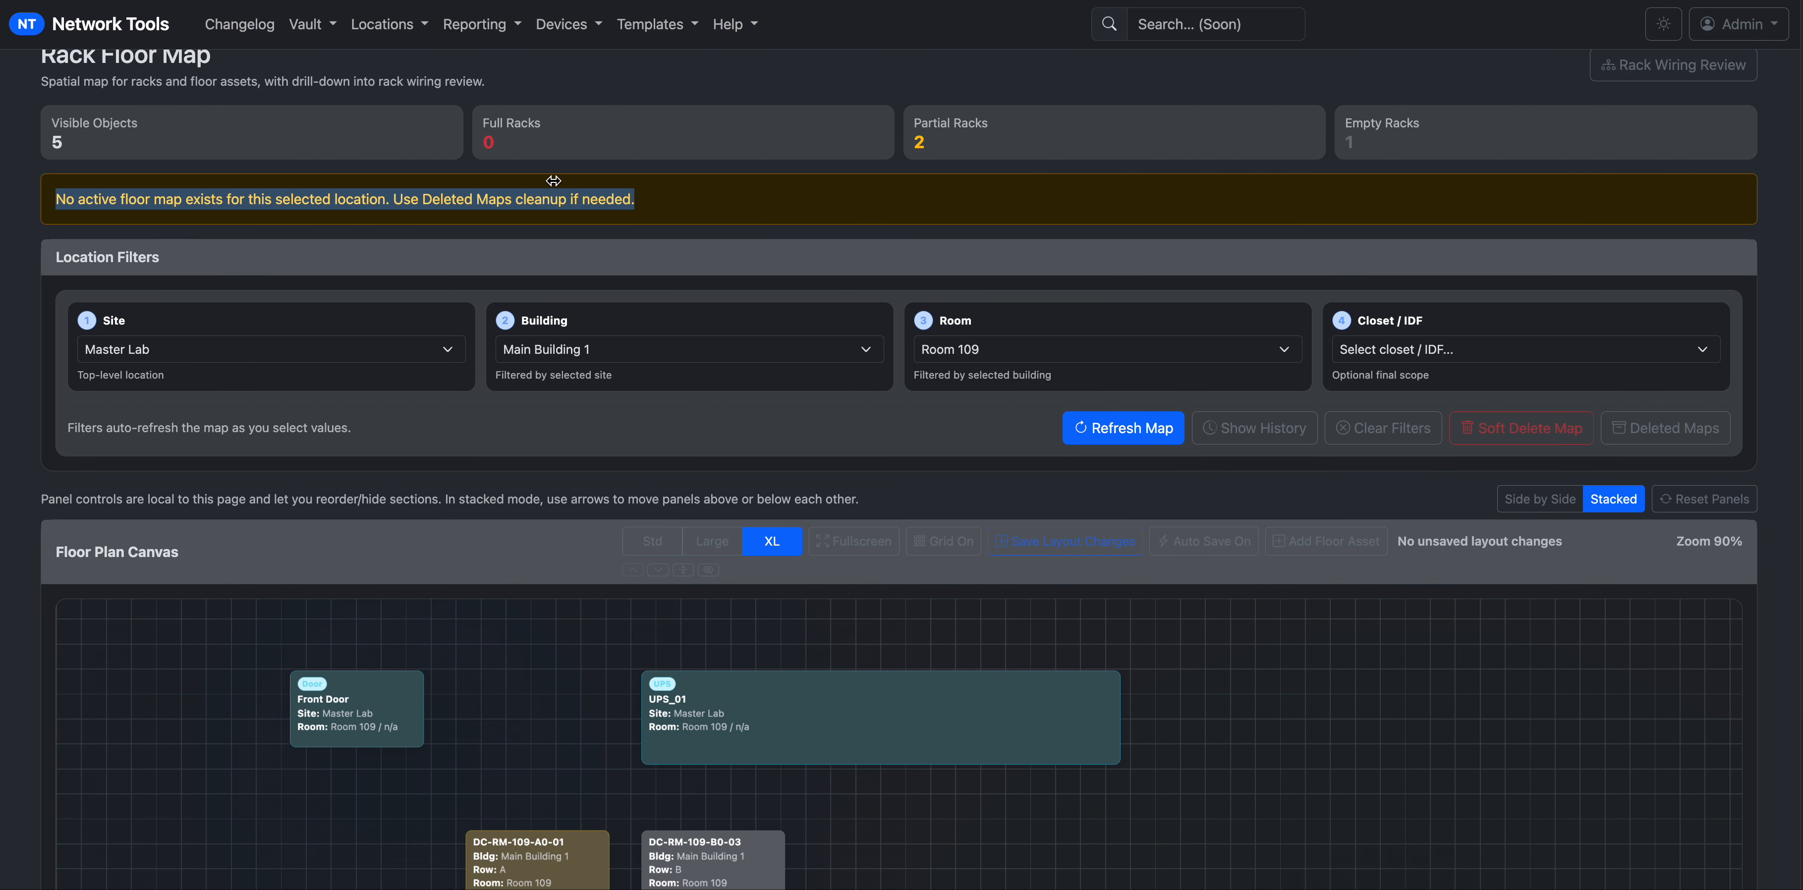
click(650, 191)
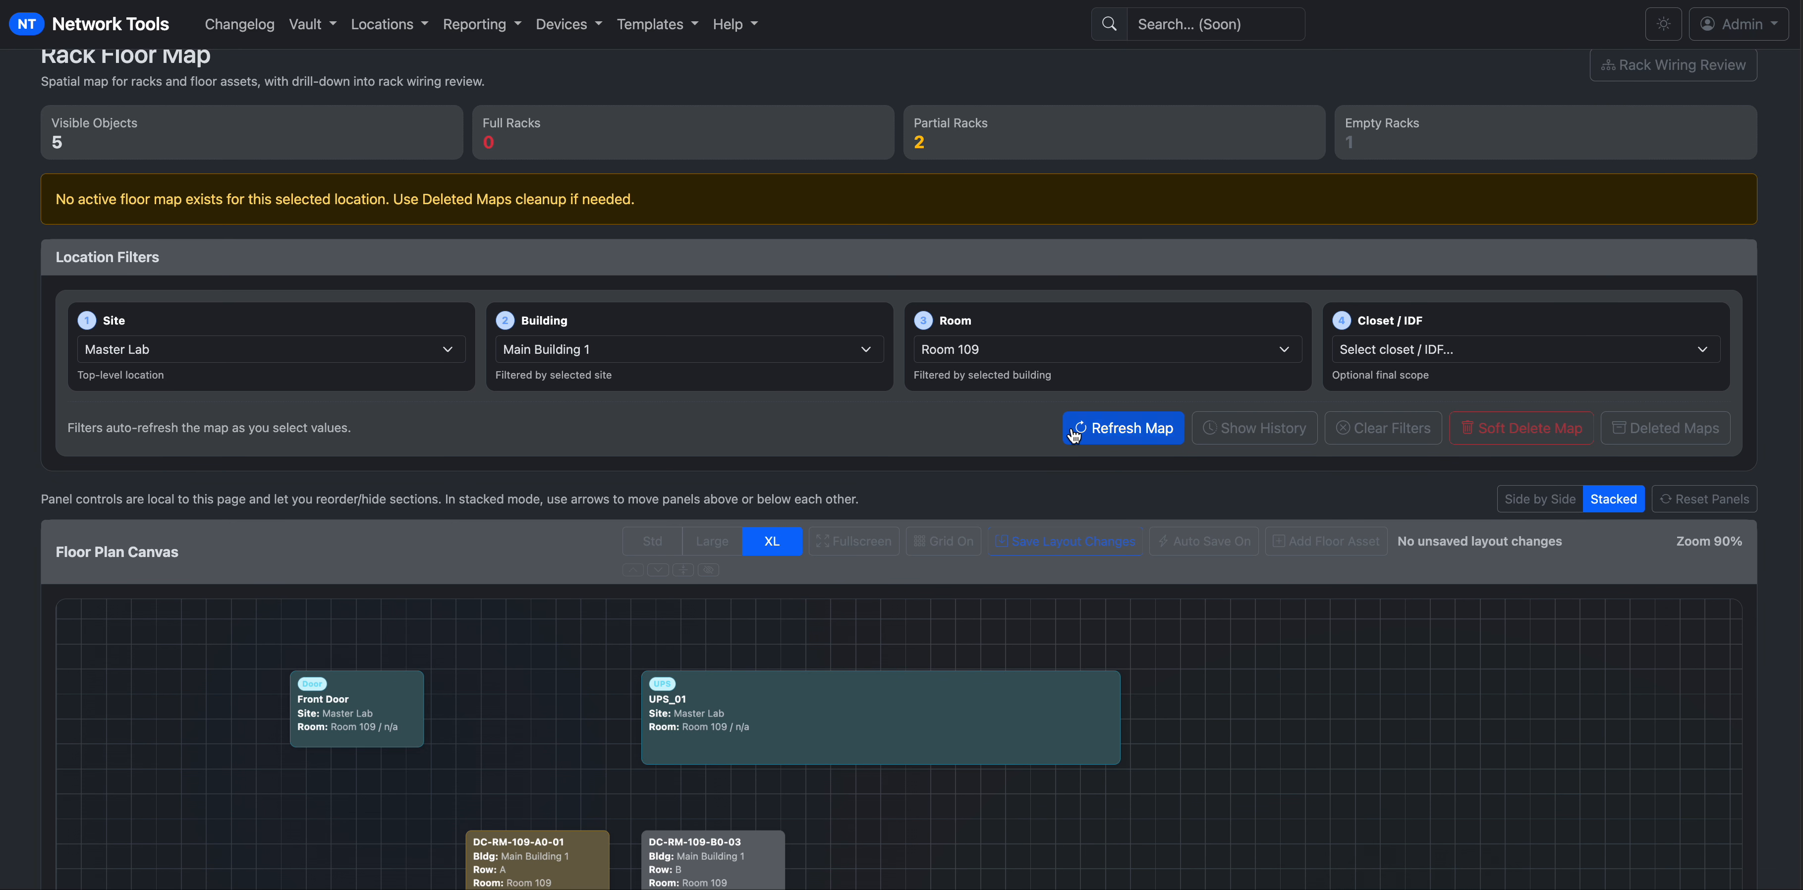
drag(634, 199, 332, 183)
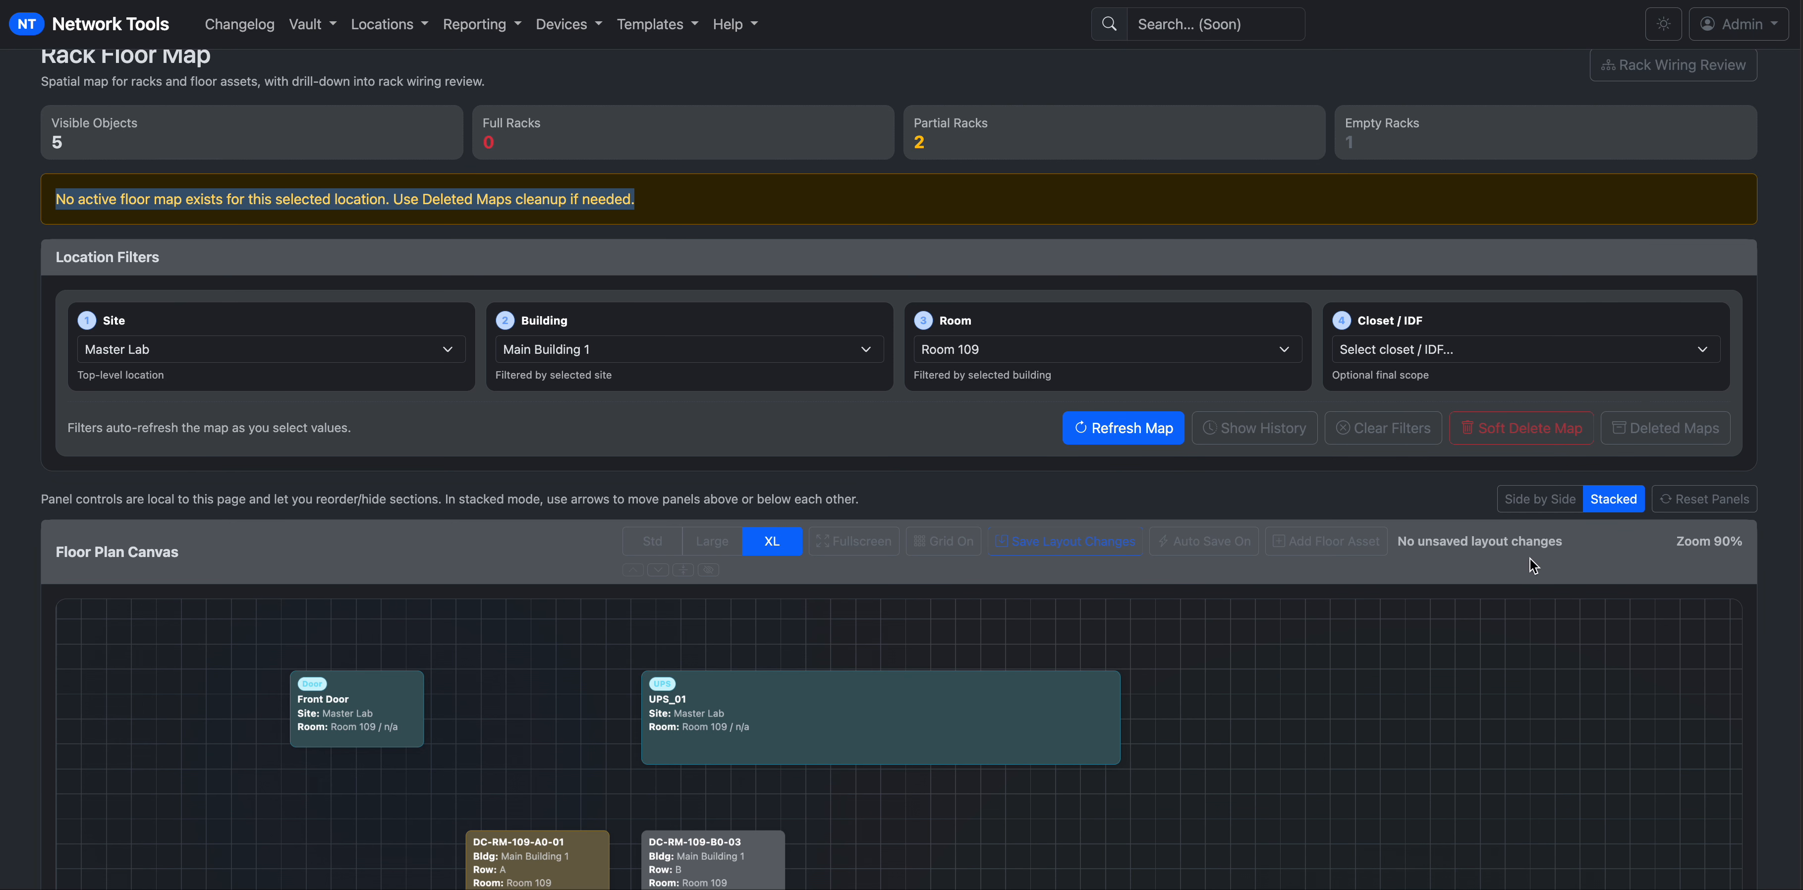
click(1769, 600)
scroll(1769, 600, down, 3)
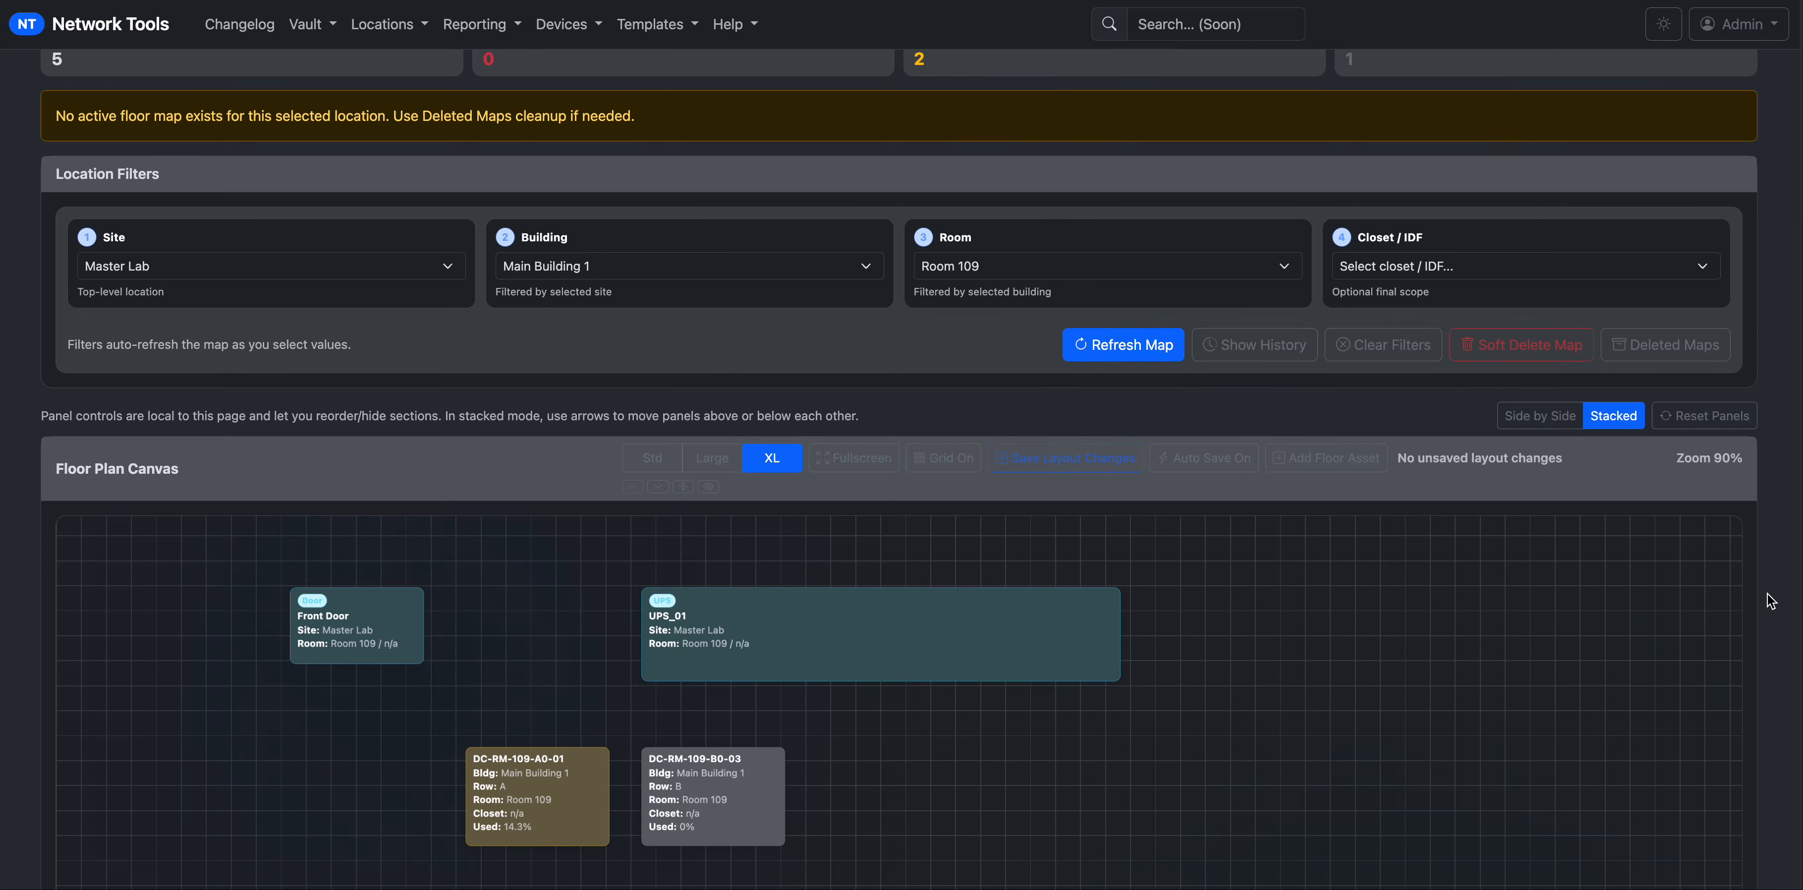
click(1707, 392)
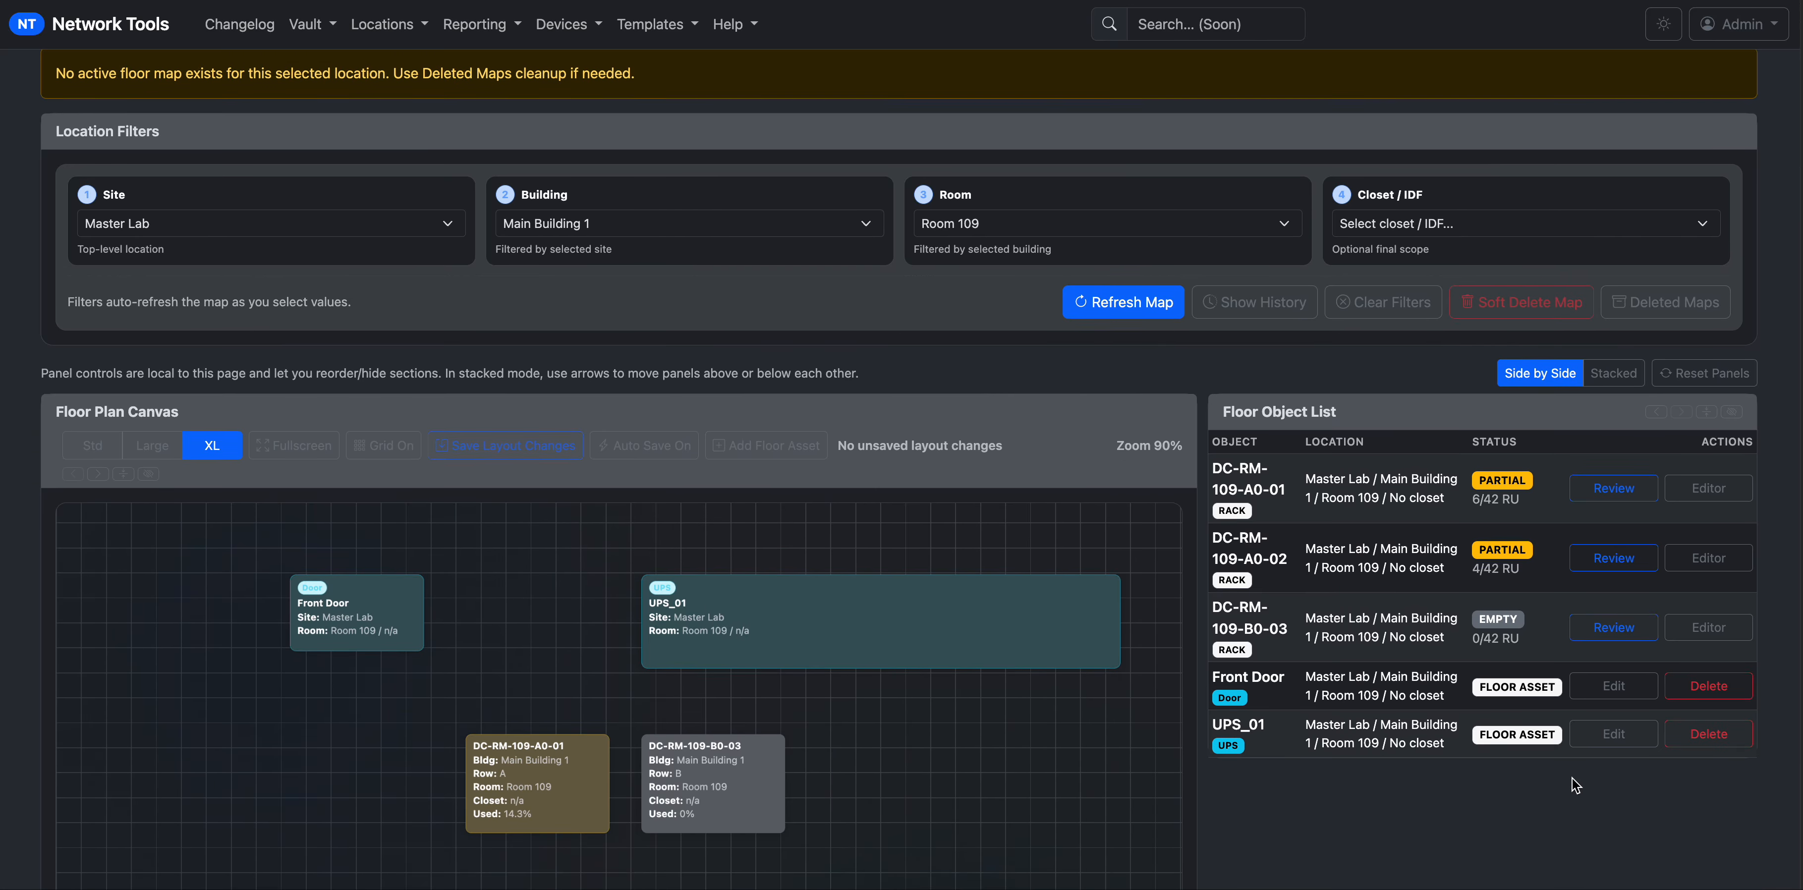
scroll(1193, 446, down, 4)
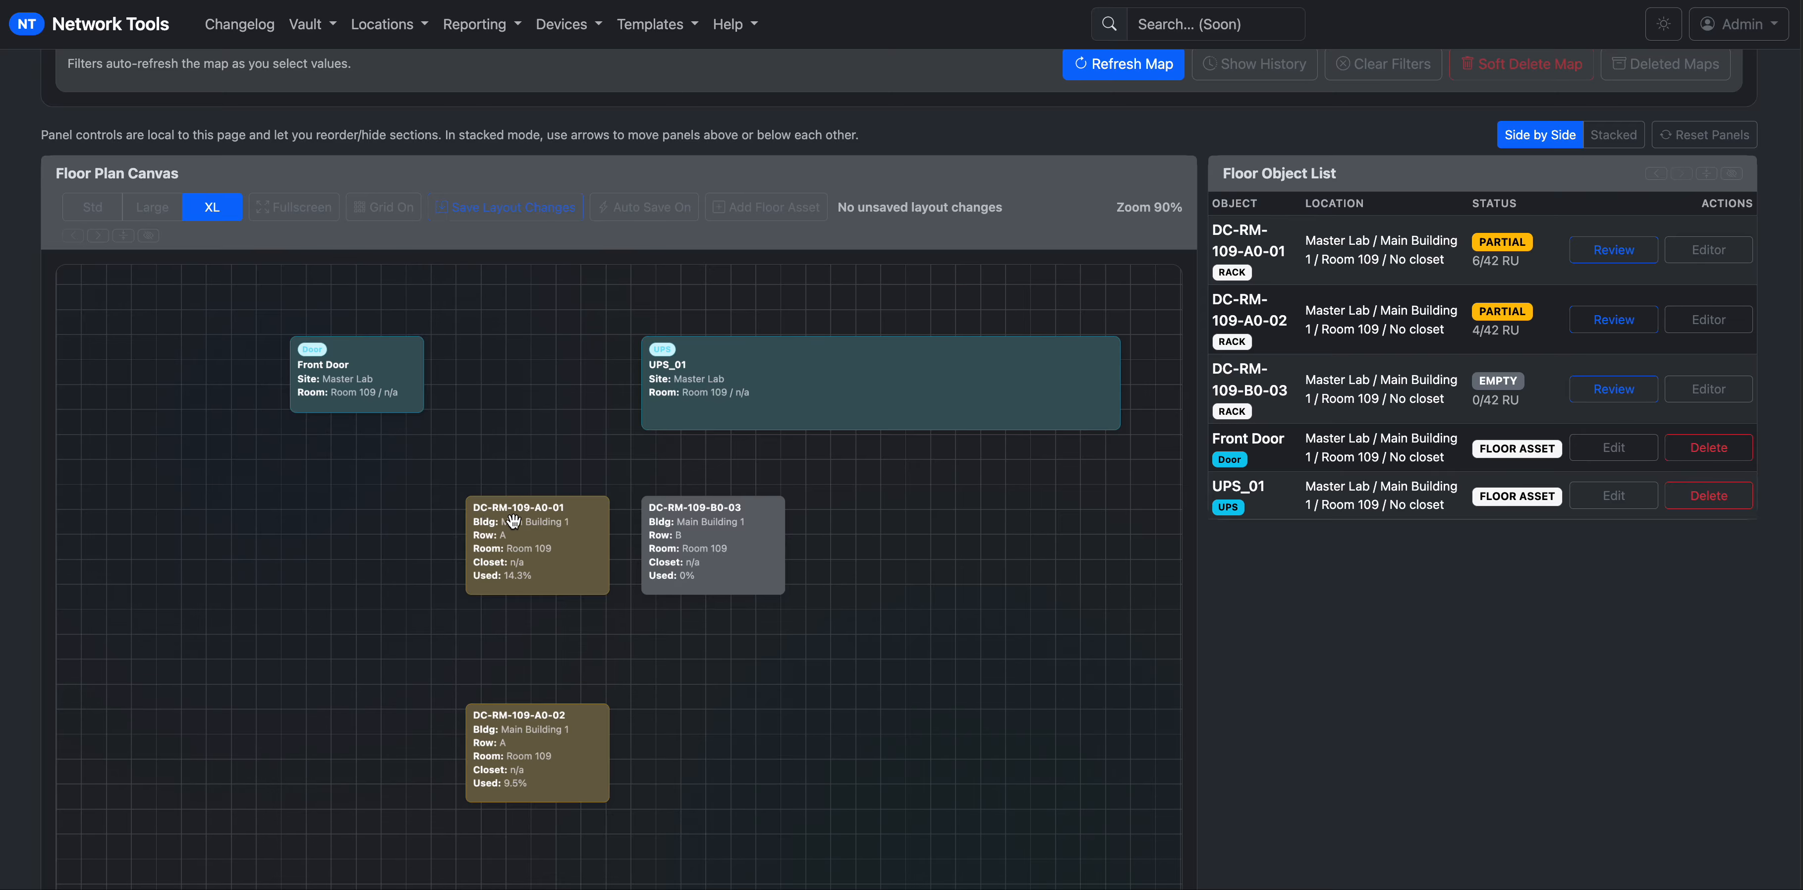
scroll(581, 560, down, 1)
scroll(539, 528, up, 2)
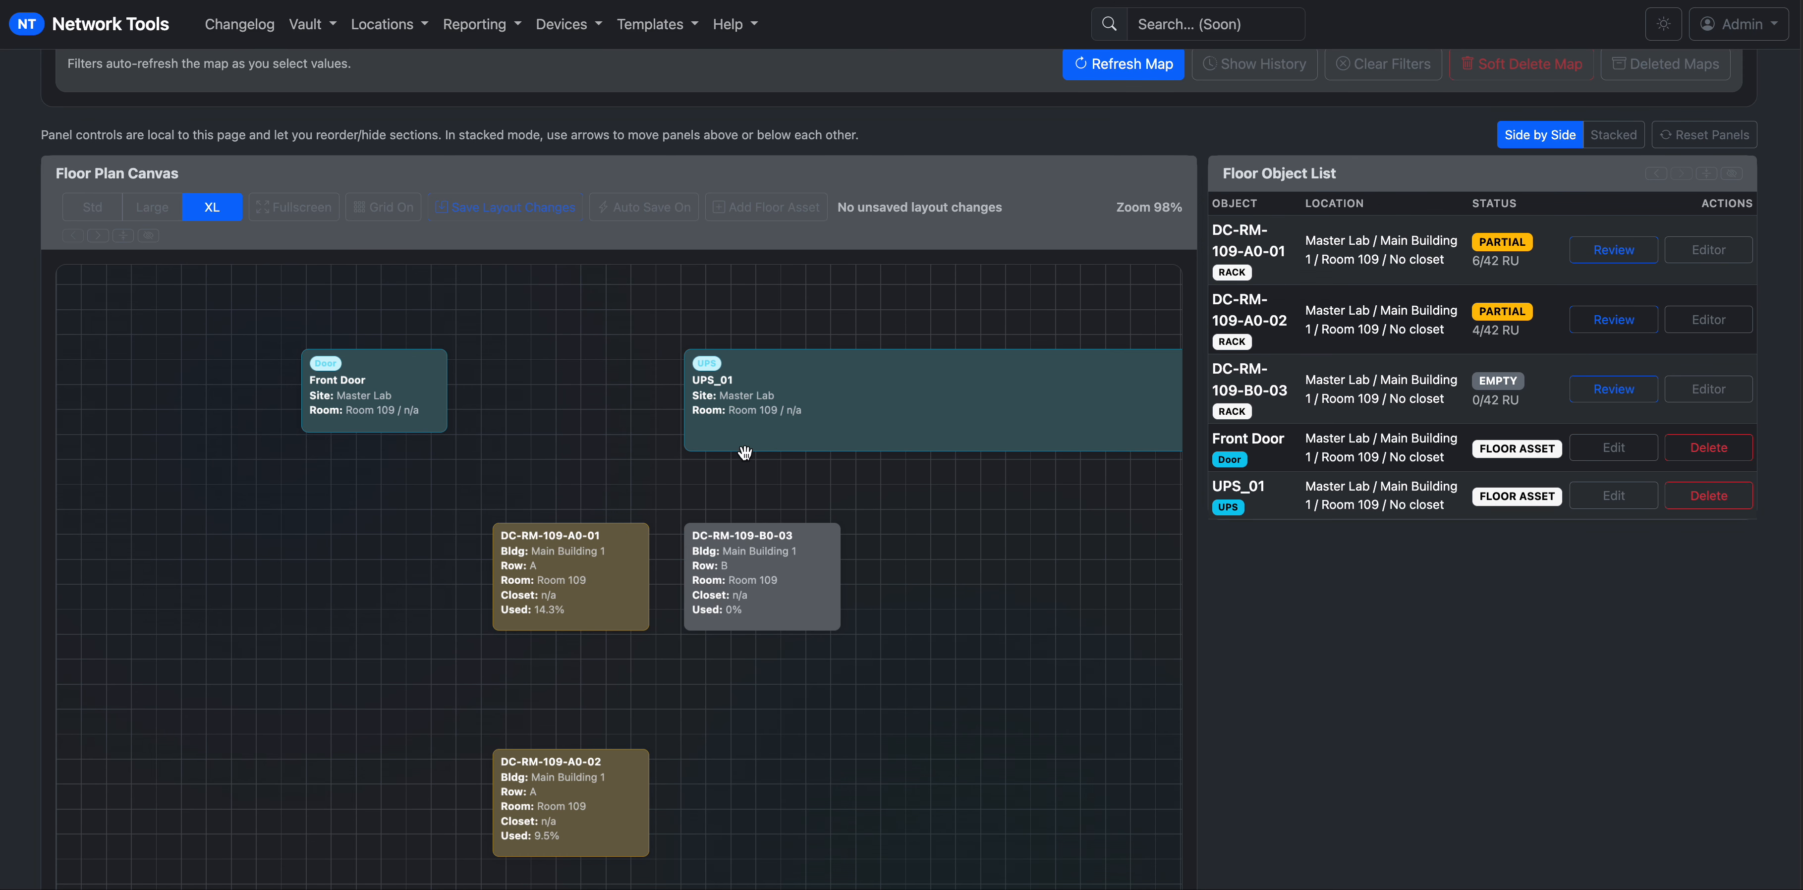
Open DC-RM-109-A0-01's wiring review and inspect component ports, ending on lab-109-a4-3000's Gi1/1/1 on 2TB12345.
click(565, 570)
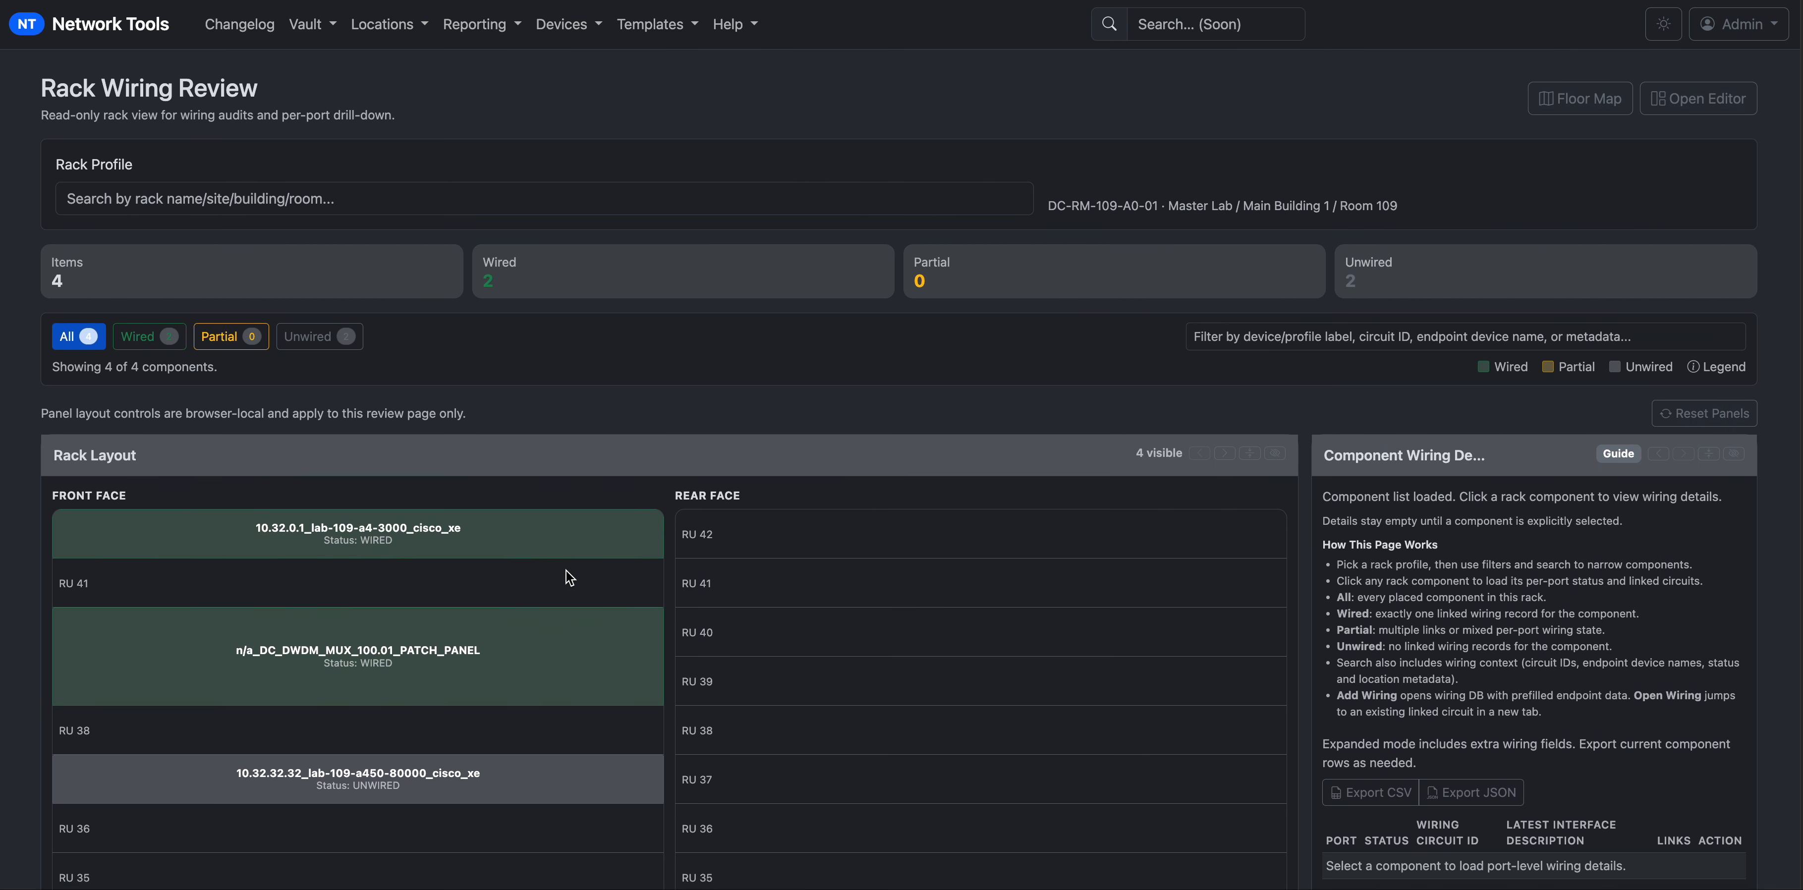
scroll(694, 645, down, 7)
scroll(696, 646, up, 6)
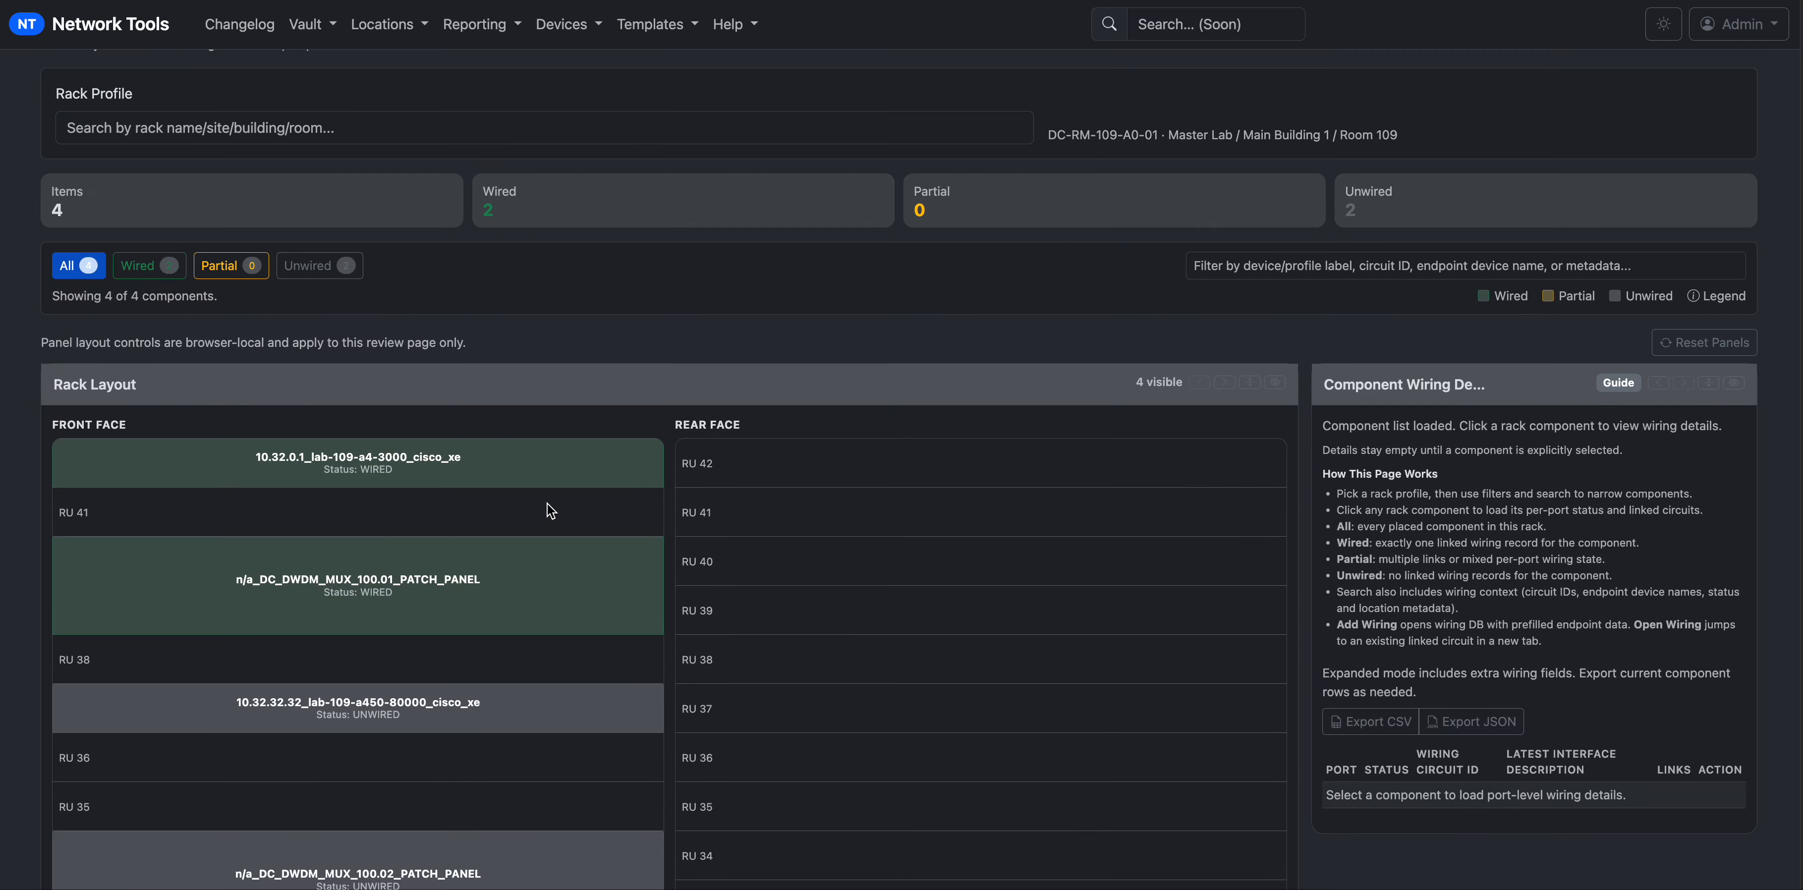
click(502, 466)
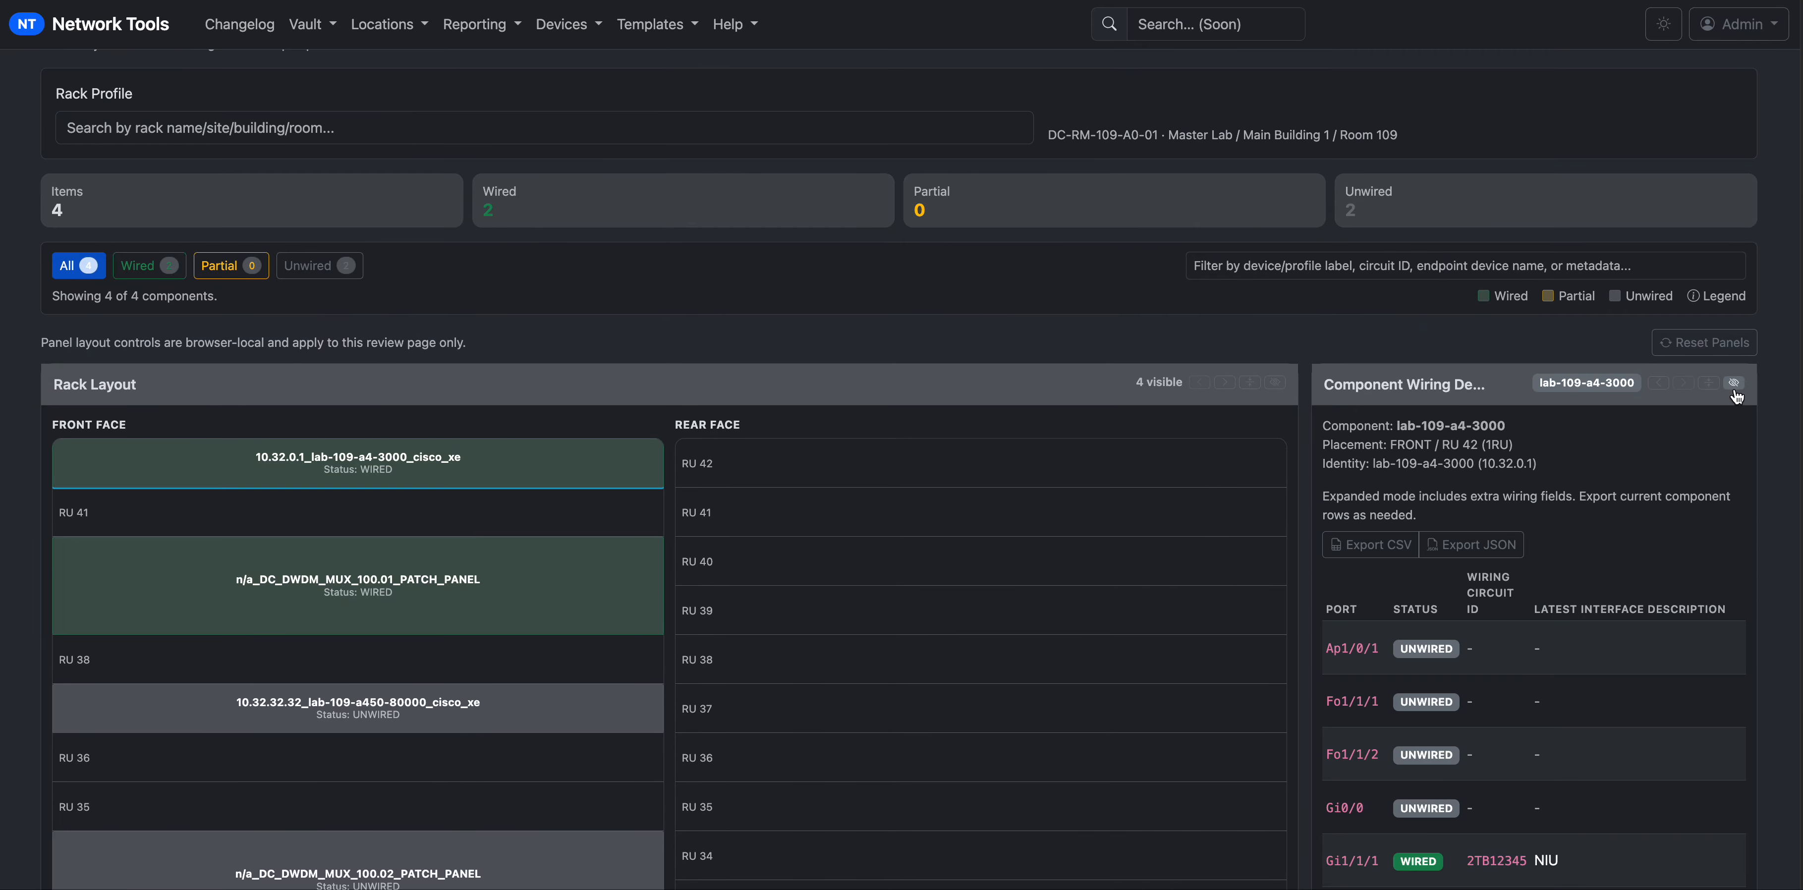
scroll(866, 592, down, 3)
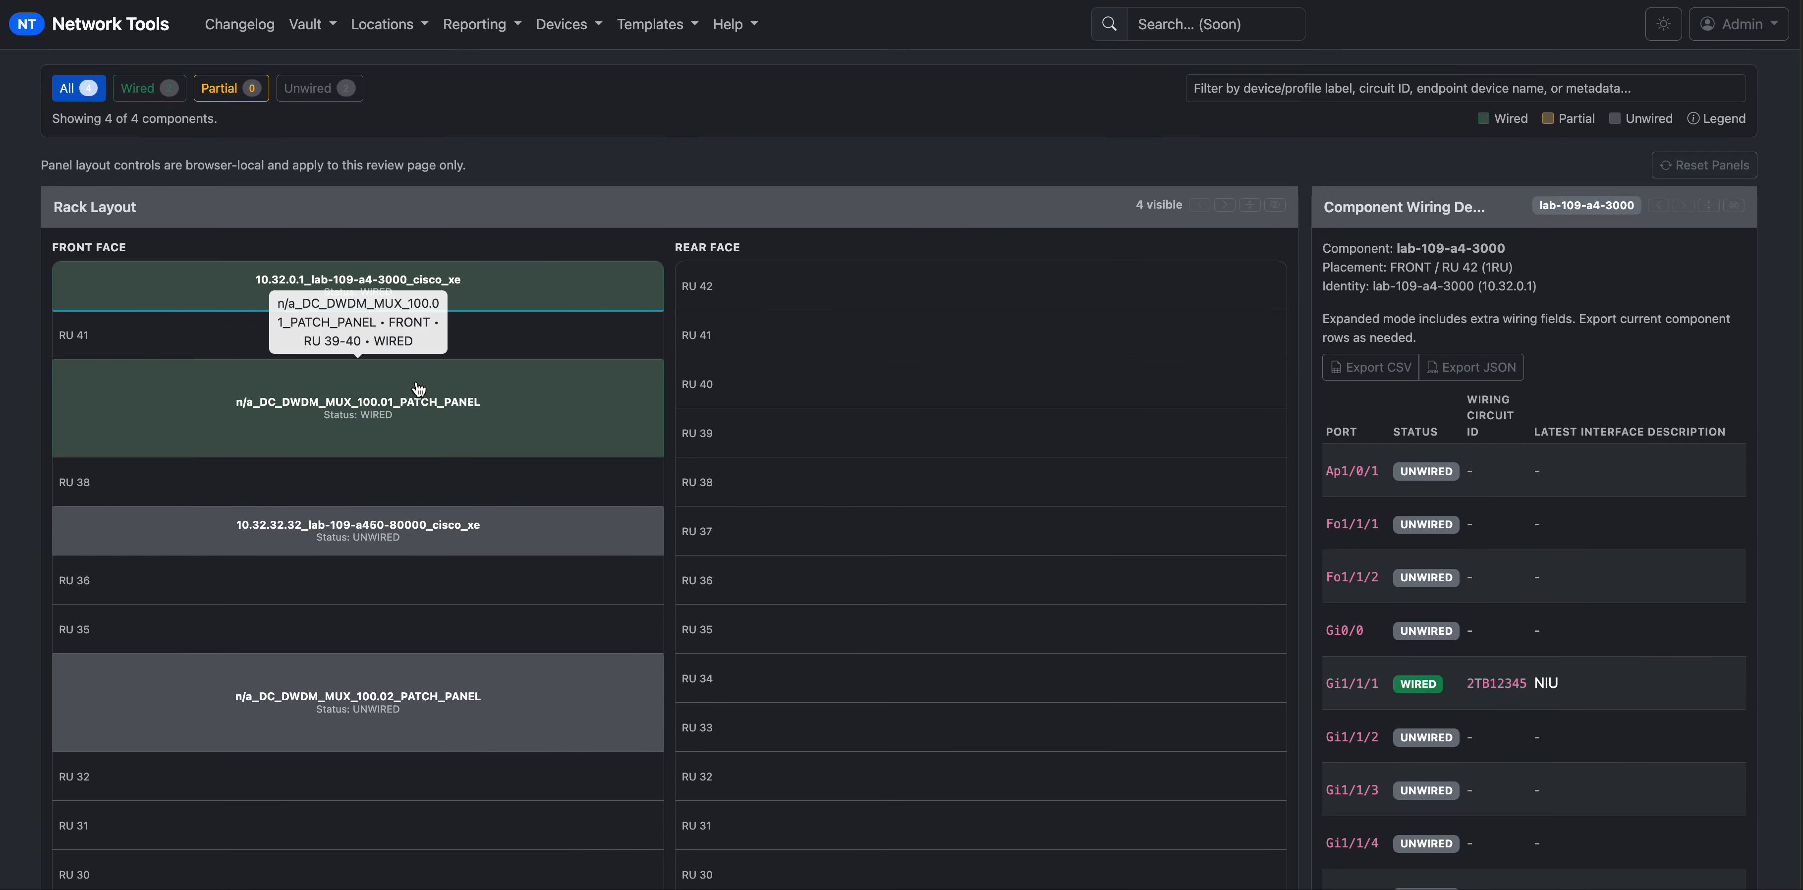
click(416, 418)
click(476, 542)
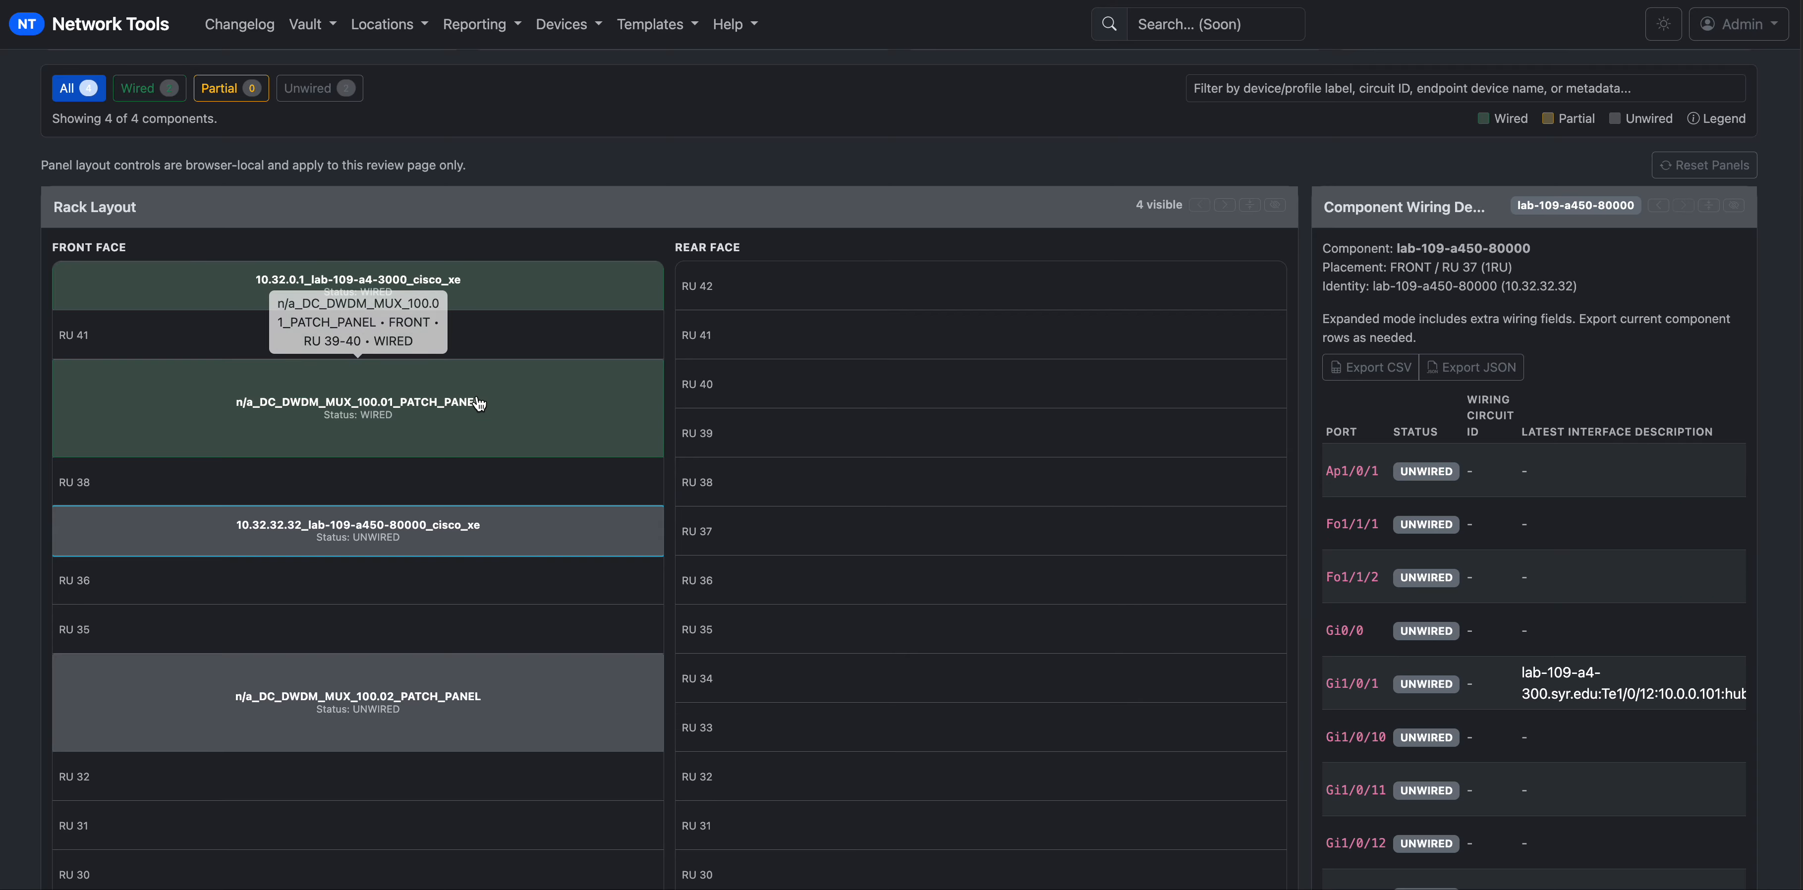
click(490, 291)
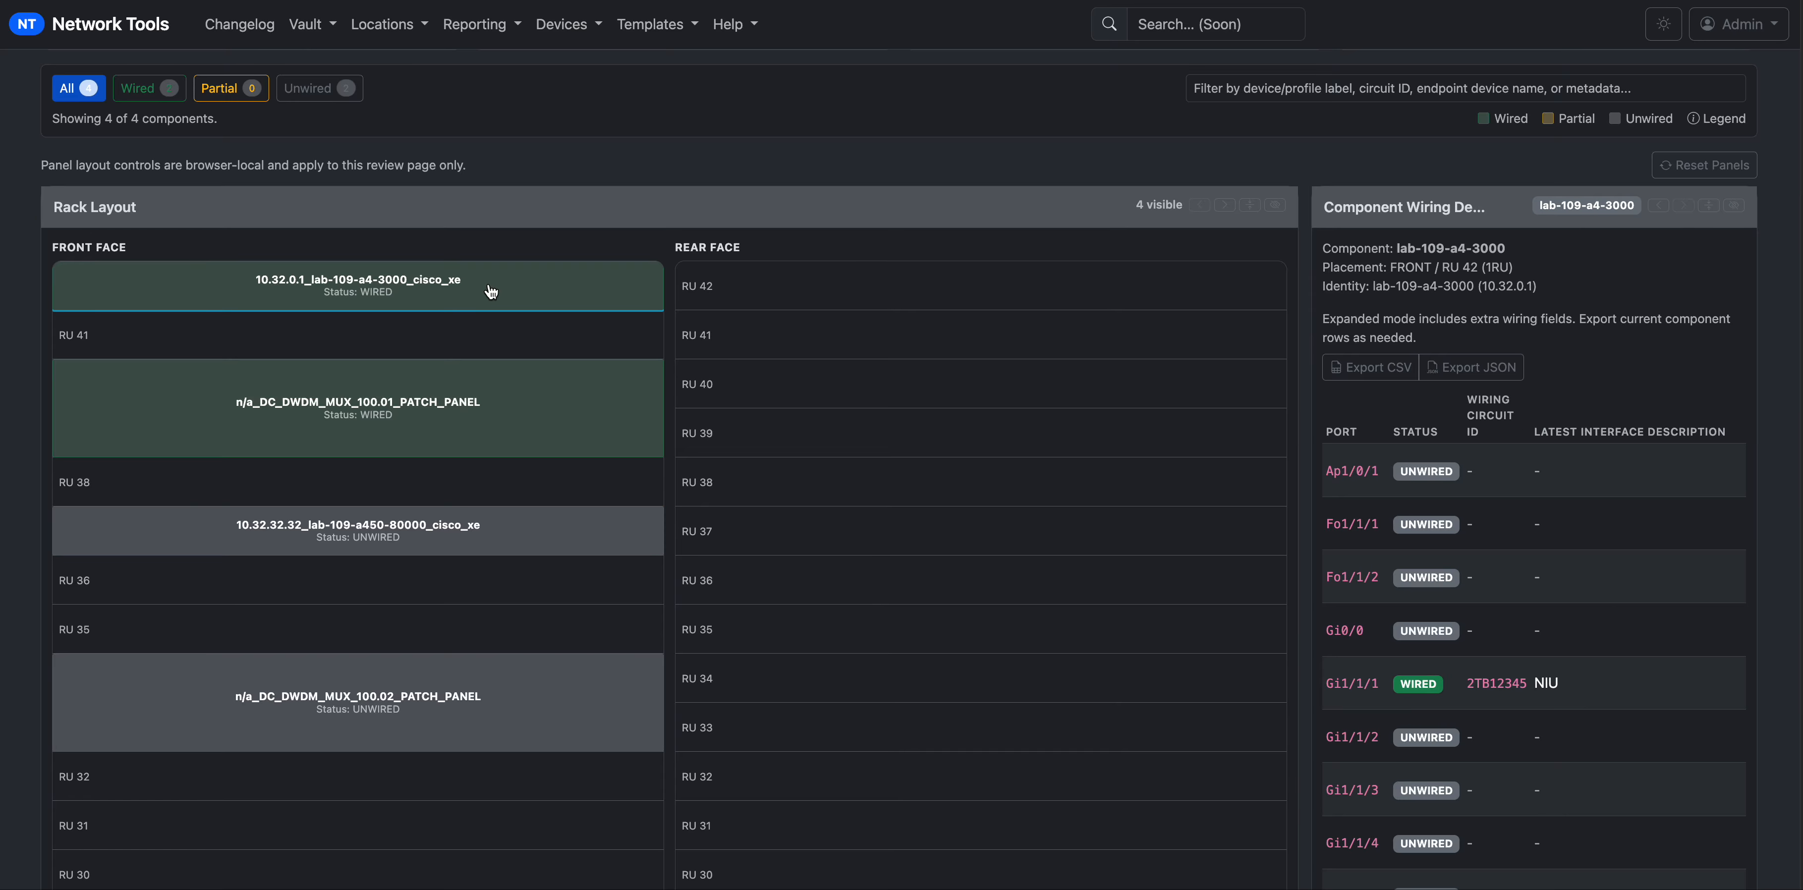
scroll(1114, 511, up, 3)
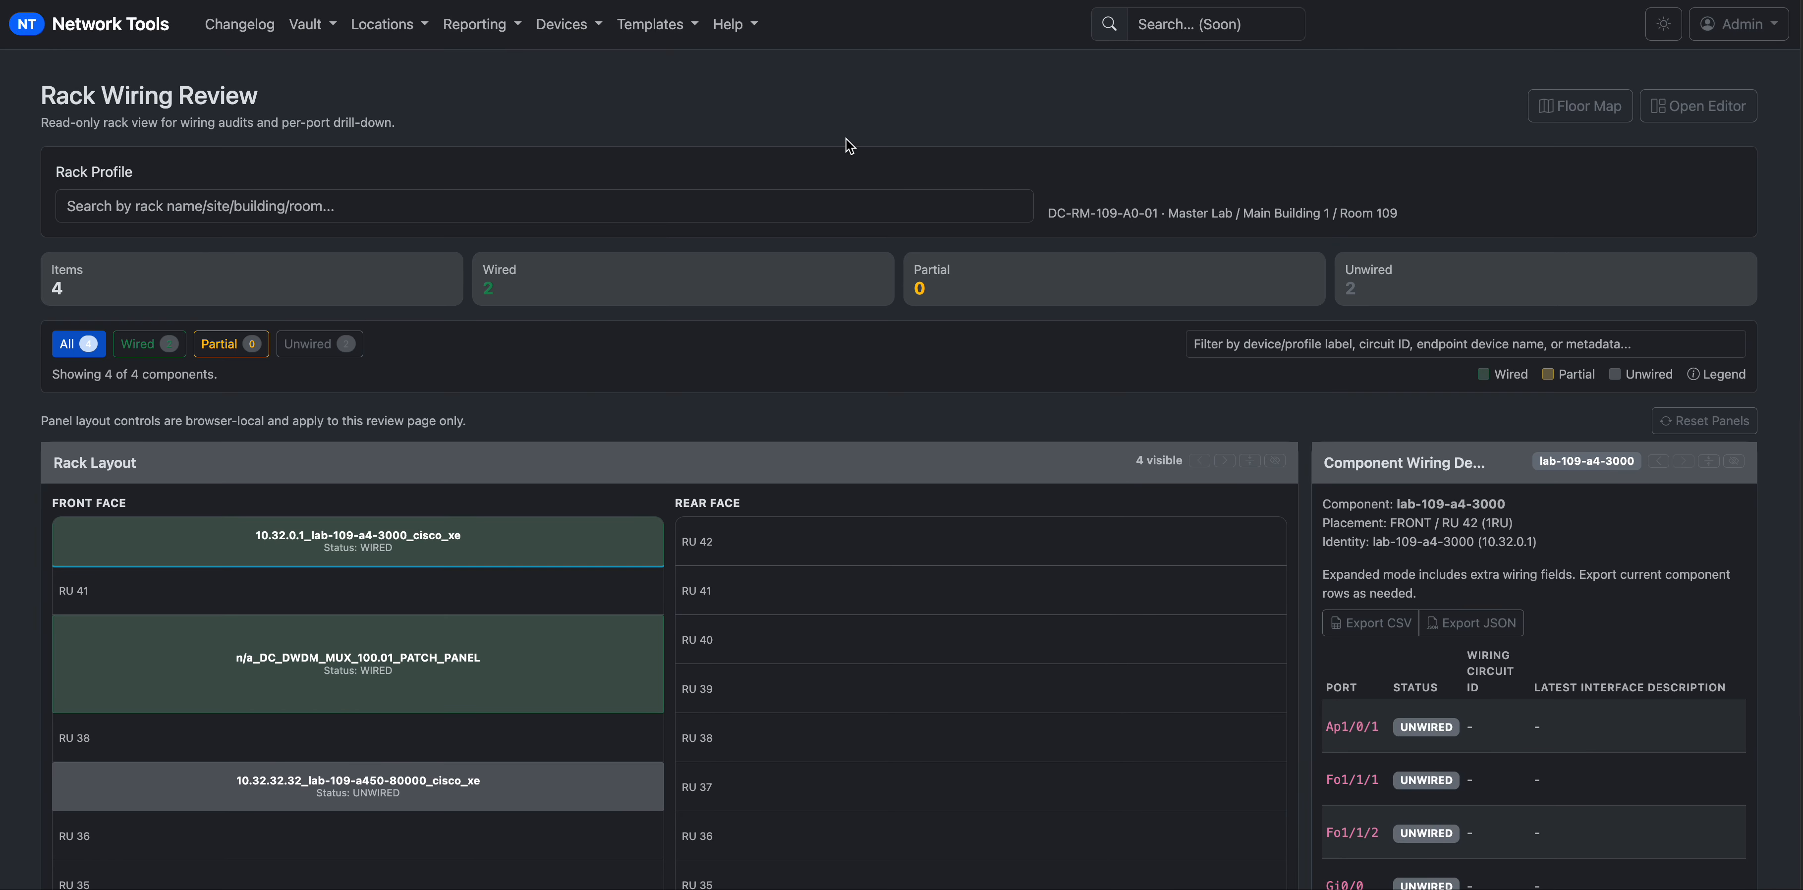